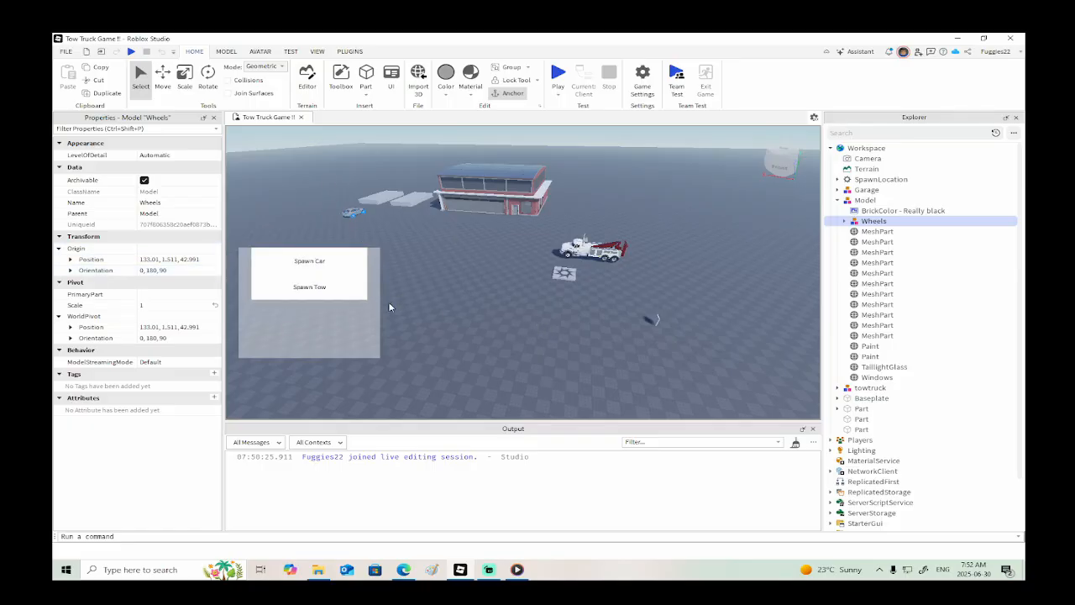
- Playtest the game, walk the character around the spawn area to check the scene and leaderboard, and stop the test
{"action": "right_click_drag", "start_coordinate": [531, 287], "coordinate": [531, 287]}
{"action": "key", "text": "s"}
{"action": "left_click", "coordinate": [131, 51]}
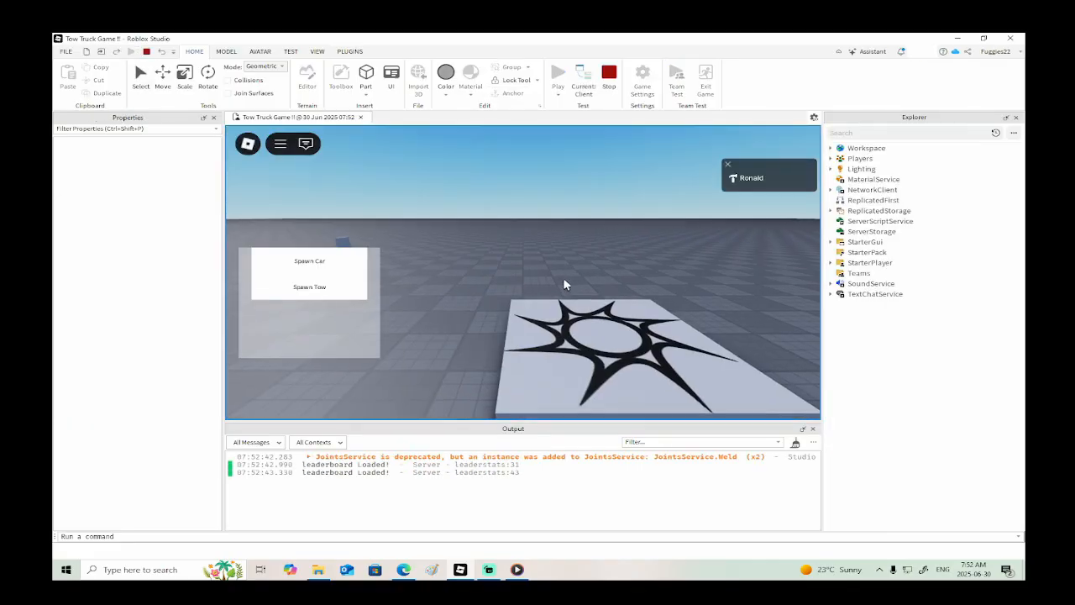
{"action": "key", "text": "w"}
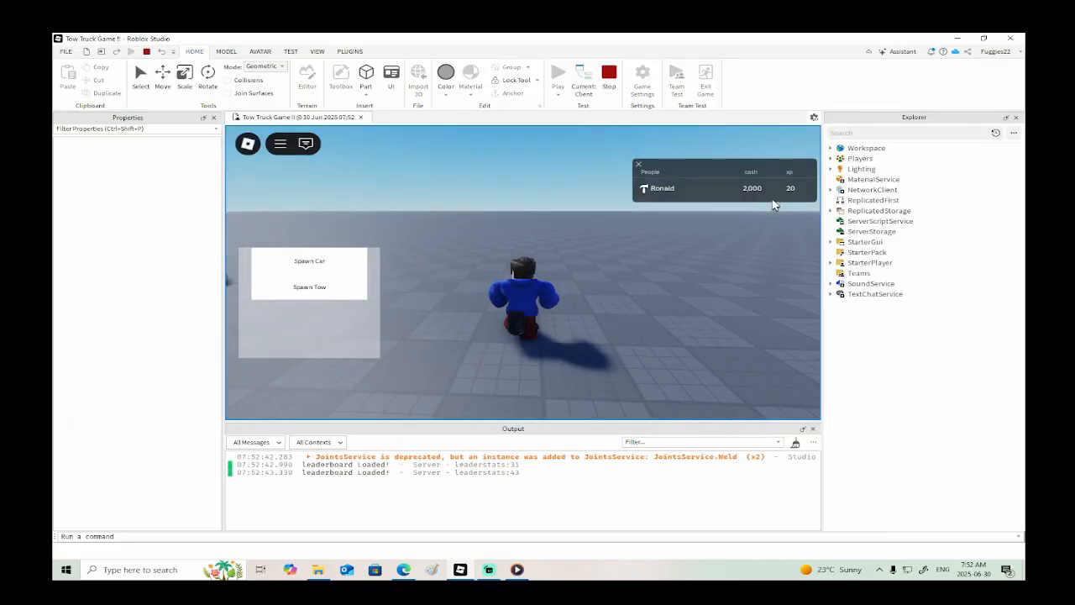
{"action": "right_click_drag", "start_coordinate": [746, 259], "coordinate": [735, 274]}
{"action": "key", "text": "w"}
{"action": "key", "text": "a"}
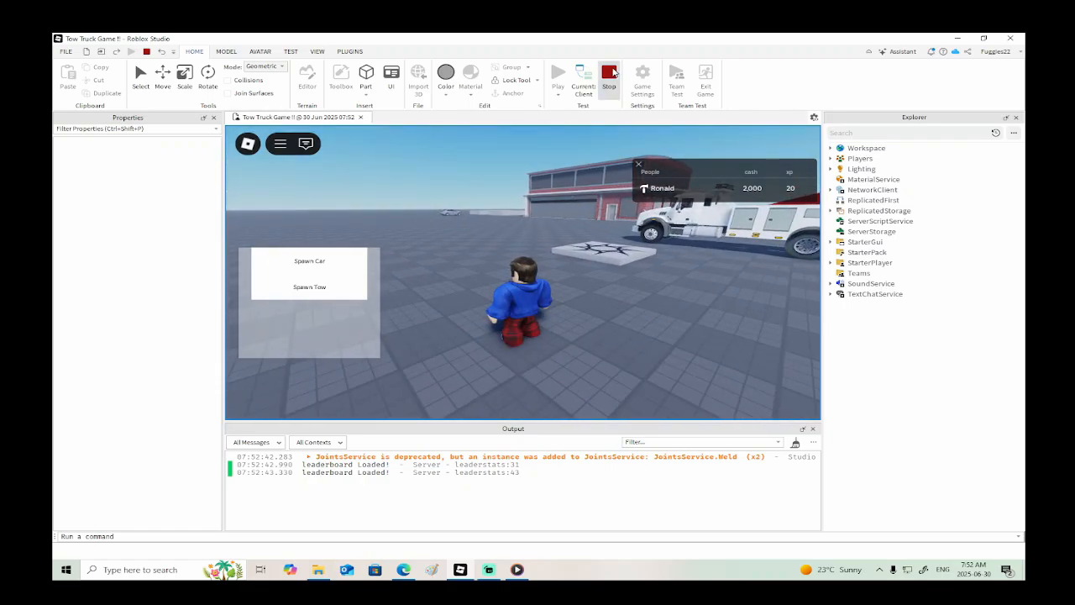
{"action": "left_click", "coordinate": [609, 74]}
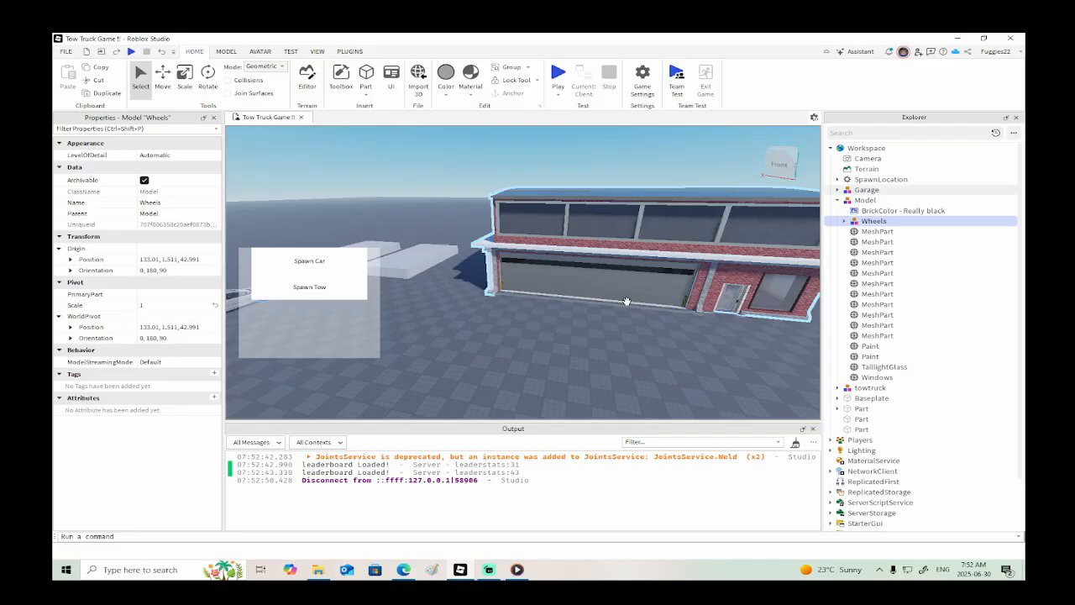
- Select the car model near the garage and rotate it 90 degrees about the vertical axis
{"action": "scroll", "coordinate": [594, 322], "scroll_direction": "down", "scroll_amount": 3}
{"action": "right_click_drag", "start_coordinate": [593, 321], "coordinate": [555, 320]}
{"action": "scroll", "coordinate": [560, 340], "scroll_direction": "up", "scroll_amount": 2}
{"action": "left_click", "coordinate": [516, 285]}
{"action": "scroll", "coordinate": [550, 317], "scroll_direction": "up", "scroll_amount": 3}
{"action": "scroll", "coordinate": [555, 320], "scroll_direction": "down", "scroll_amount": 5}
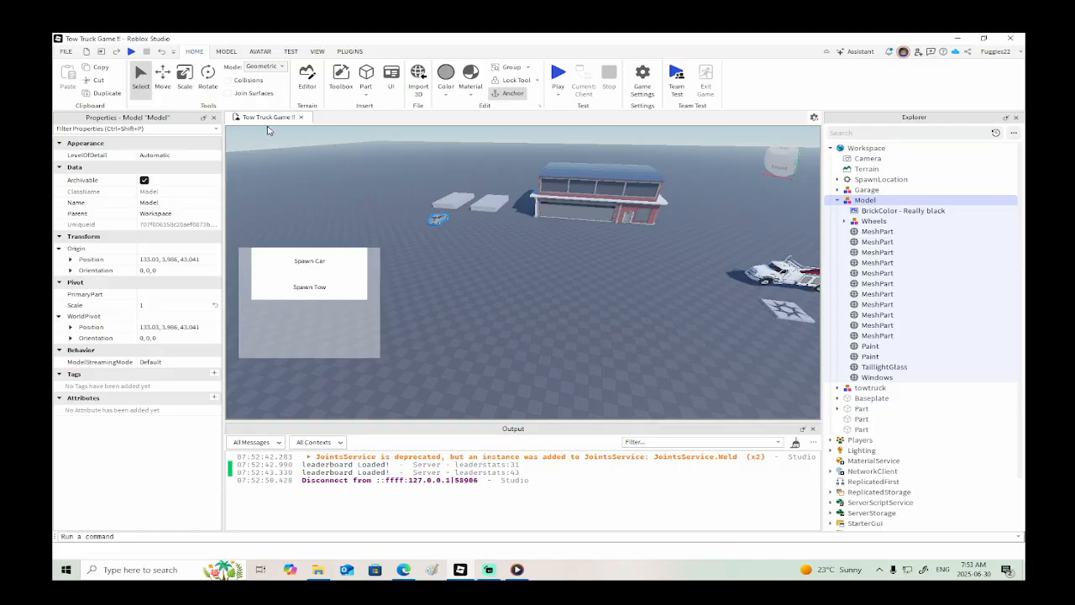
{"action": "key", "text": "ctrl+4"}
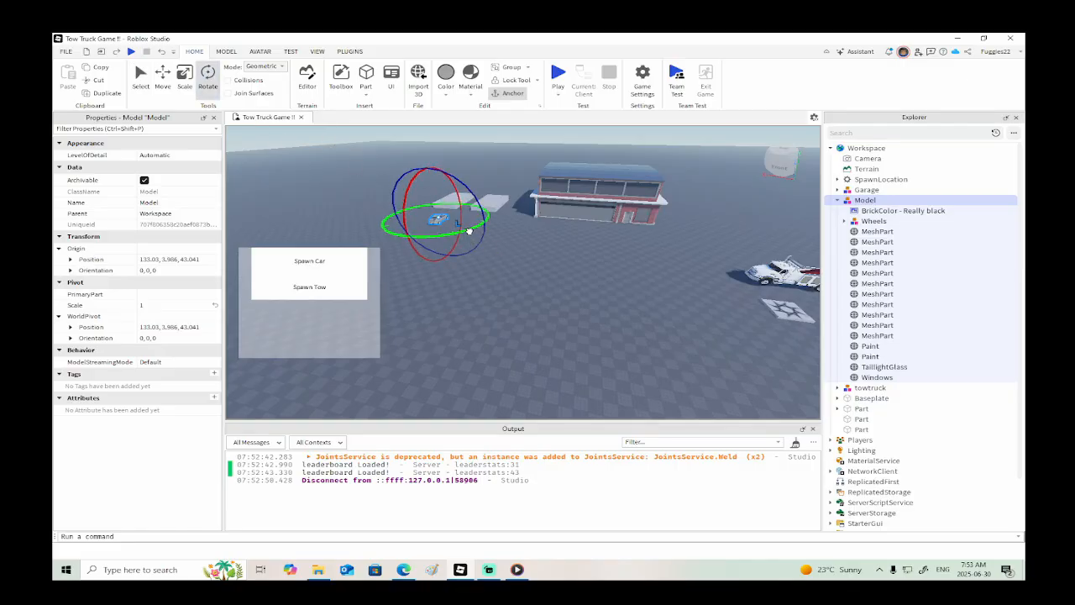
{"action": "left_click_drag", "start_coordinate": [469, 230], "coordinate": [721, 420]}
- Move the car model near the spawn pad and tow truck, to about -34.1, 4.0, -56.4
{"action": "key", "text": "ctrl+2"}
{"action": "key", "text": "f"}
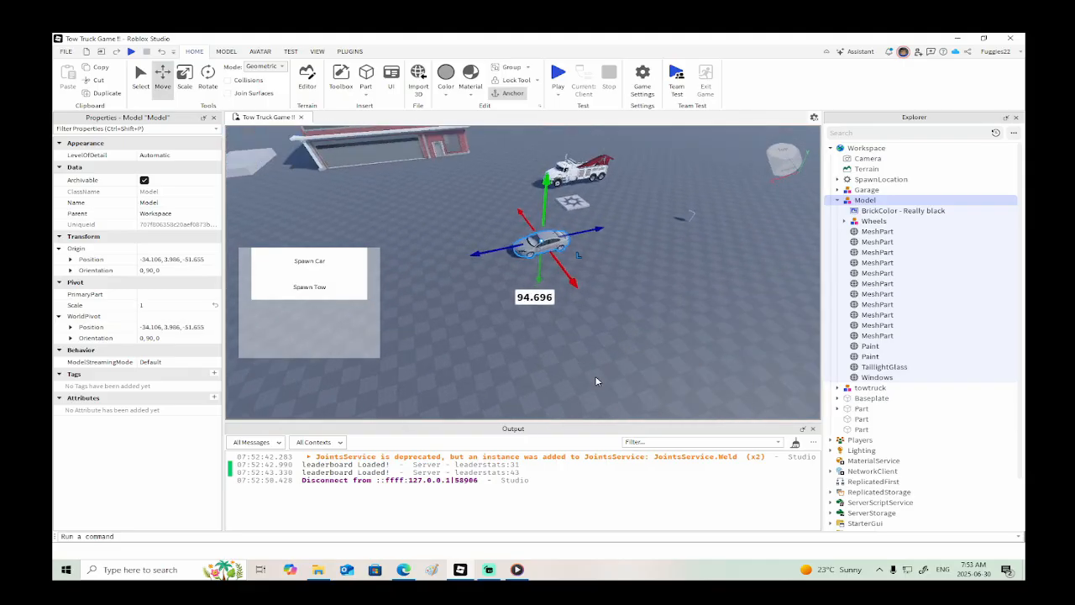
{"action": "left_click_drag", "start_coordinate": [586, 273], "coordinate": [594, 305]}
{"action": "key", "text": "f"}
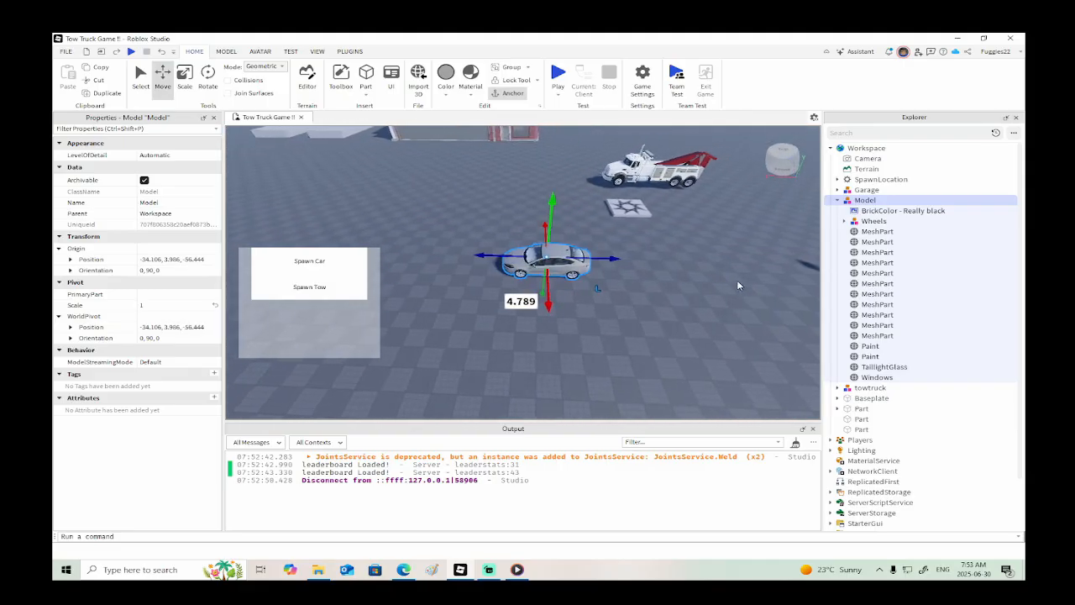
- Copy the tow proximity prompt from the gate part in the coup's Body, inside ServerStorage's Vehicles folder
{"action": "scroll", "coordinate": [852, 321], "scroll_direction": "down", "scroll_amount": 2}
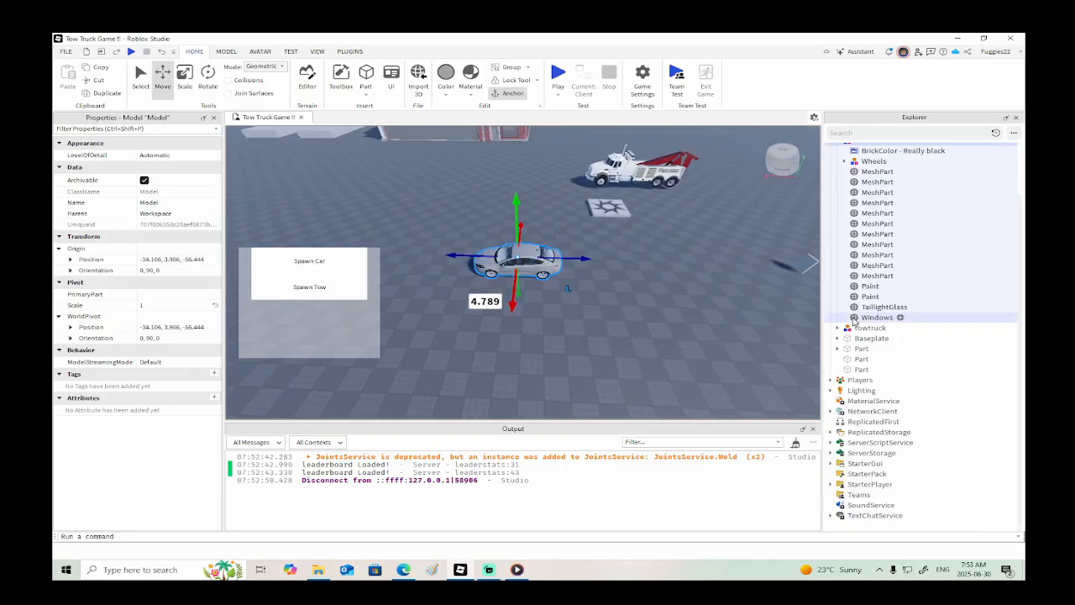
{"action": "left_click", "coordinate": [832, 454]}
{"action": "left_click", "coordinate": [838, 464]}
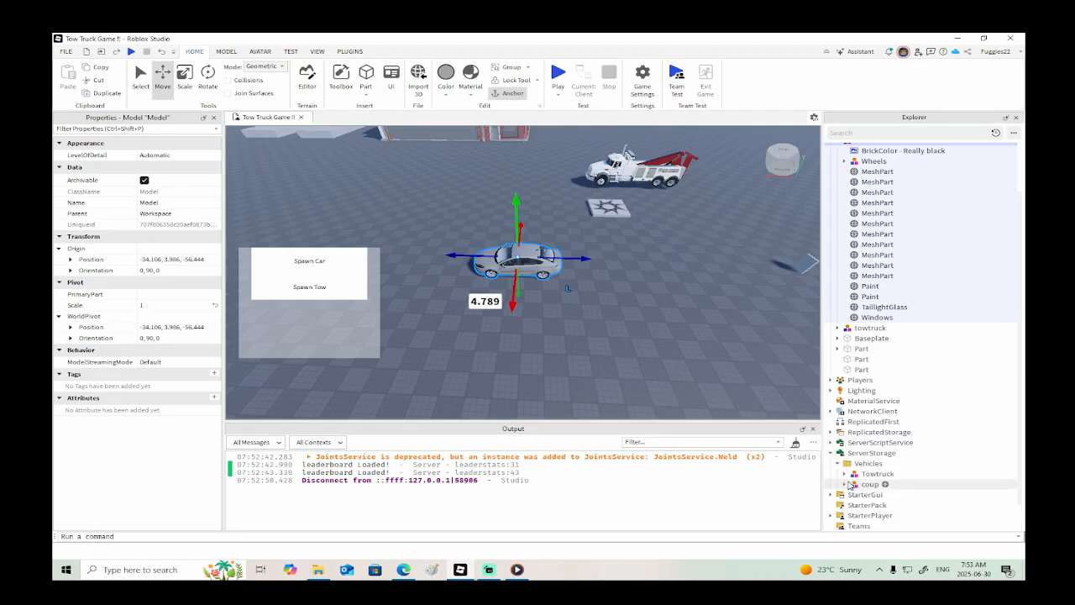
{"action": "left_click", "coordinate": [845, 484]}
{"action": "scroll", "coordinate": [850, 470], "scroll_direction": "down", "scroll_amount": 3}
{"action": "left_click", "coordinate": [851, 432]}
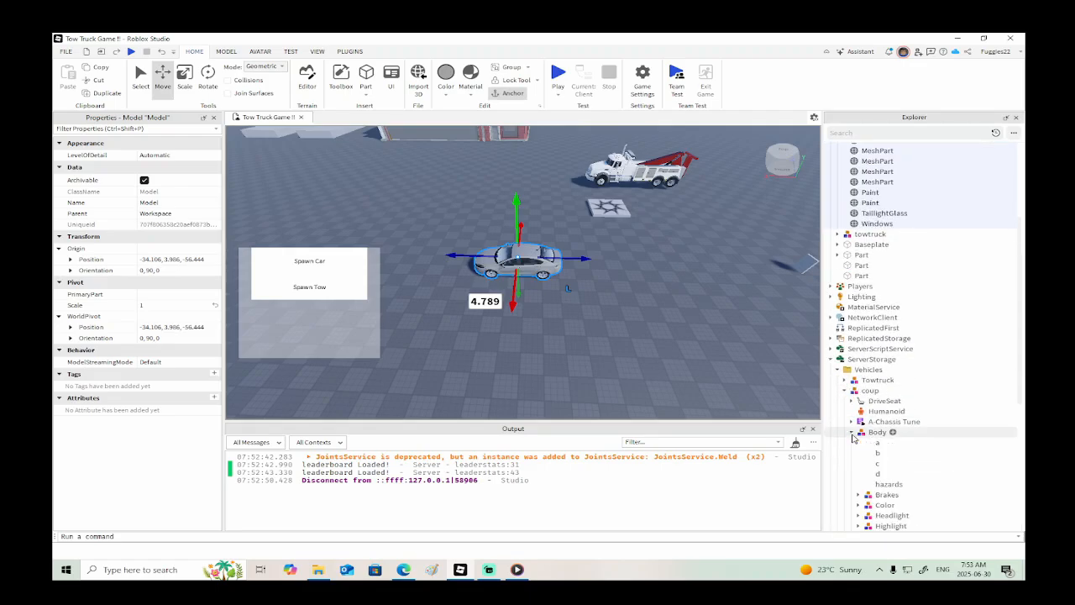
{"action": "scroll", "coordinate": [853, 439], "scroll_direction": "down", "scroll_amount": 2}
{"action": "scroll", "coordinate": [852, 437], "scroll_direction": "down", "scroll_amount": 5}
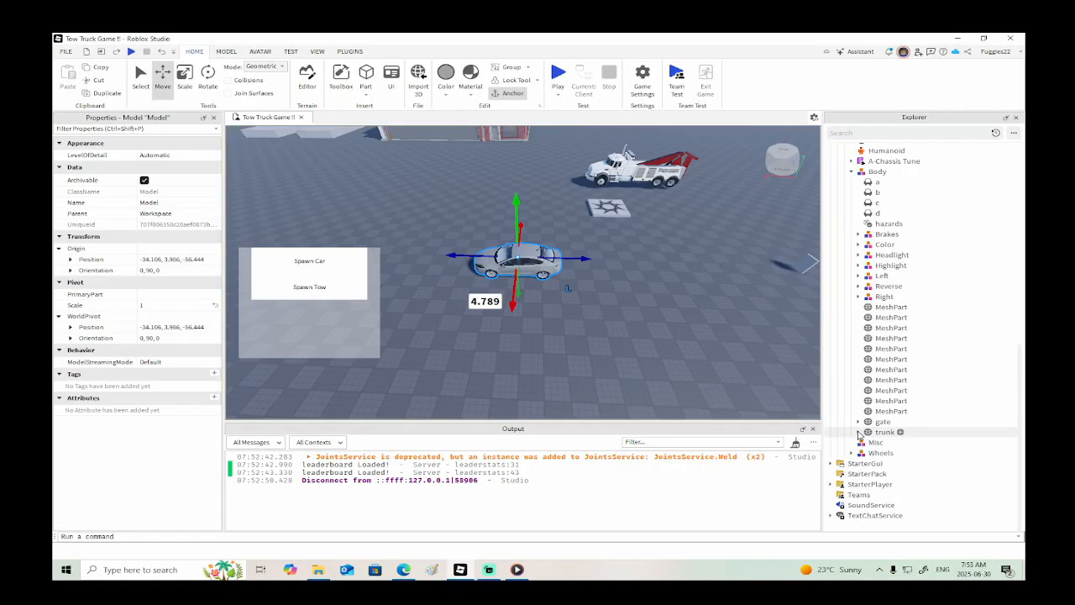
{"action": "left_click", "coordinate": [857, 421]}
{"action": "left_click", "coordinate": [887, 432]}
{"action": "right_click", "coordinate": [881, 432]}
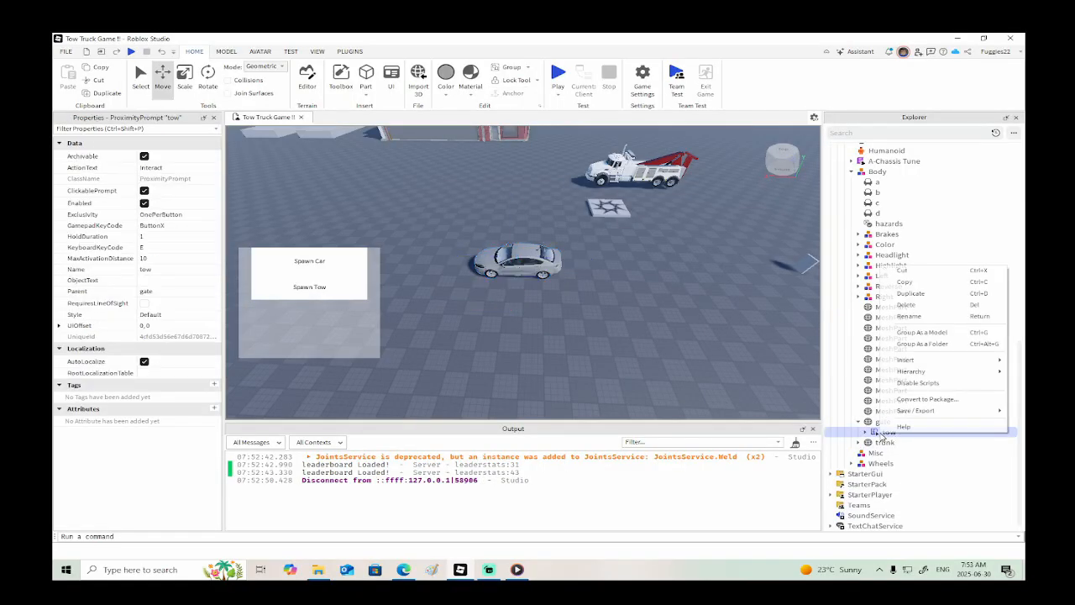
{"action": "left_click", "coordinate": [909, 284]}
- Insert an Attachment into the first MeshPart of the car model and paste the tow prompt into it
{"action": "right_click_drag", "start_coordinate": [638, 282], "coordinate": [515, 296]}
{"action": "key", "text": "w"}
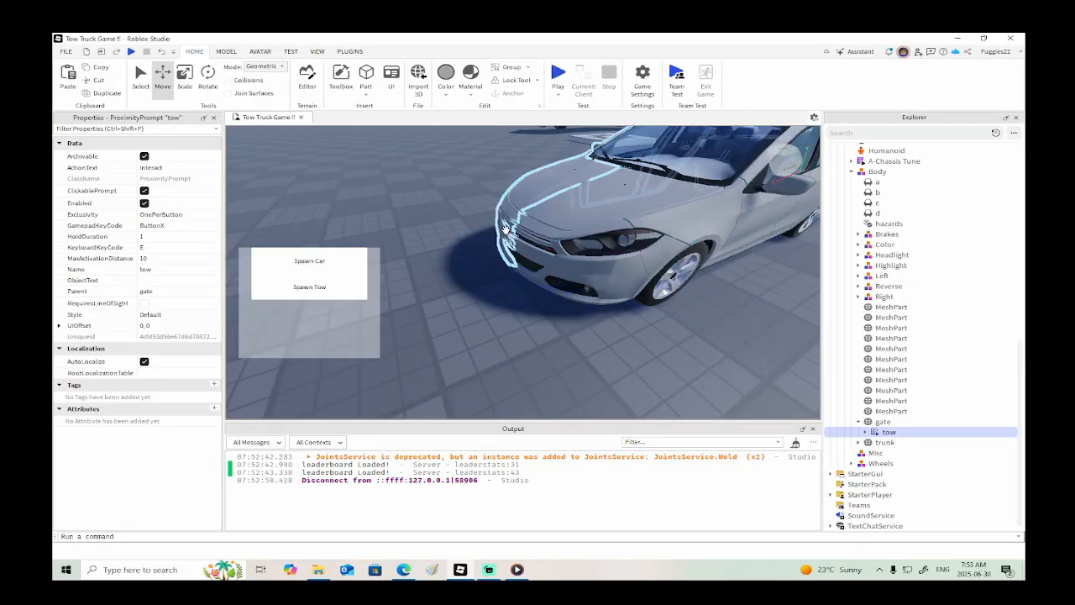
{"action": "right_click_drag", "start_coordinate": [557, 214], "coordinate": [558, 218]}
{"action": "key", "text": "s"}
{"action": "key", "text": "w"}
{"action": "key", "text": "d"}
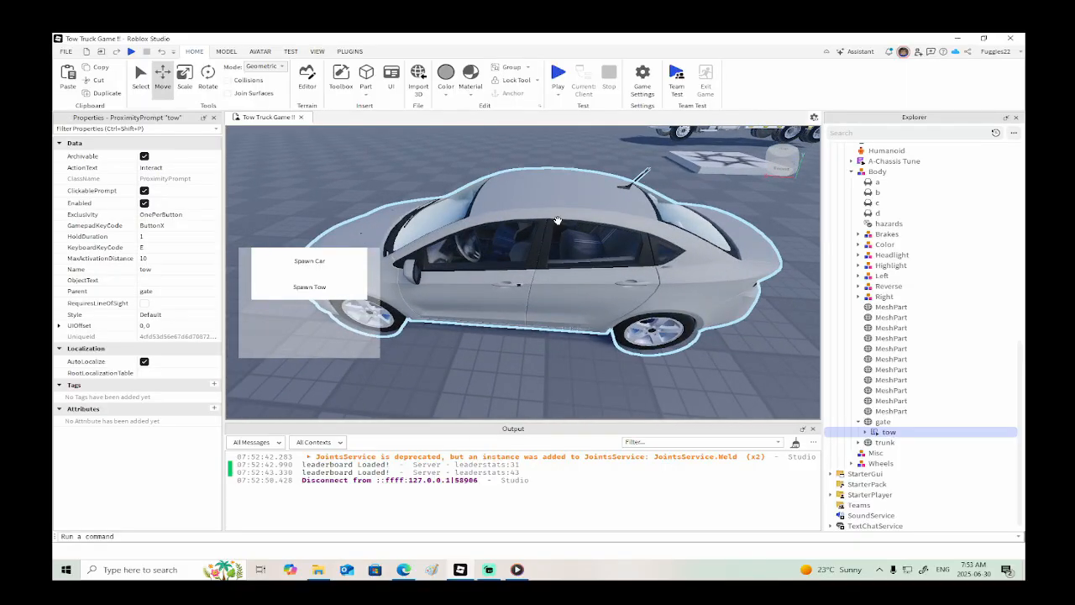
{"action": "left_click", "coordinate": [557, 220]}
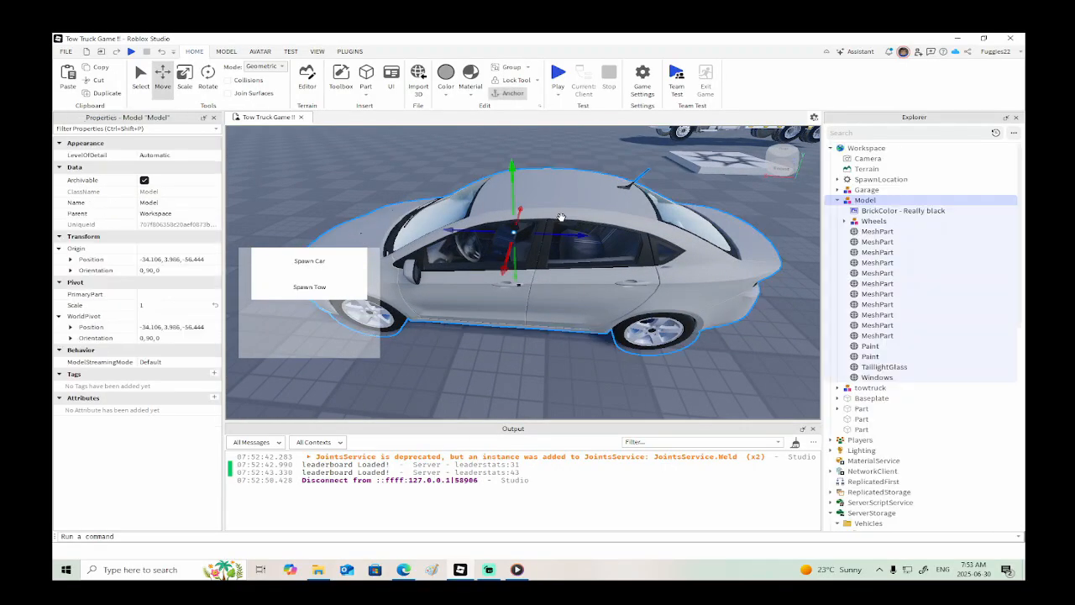
{"action": "left_click", "coordinate": [873, 231]}
{"action": "right_click", "coordinate": [856, 233]}
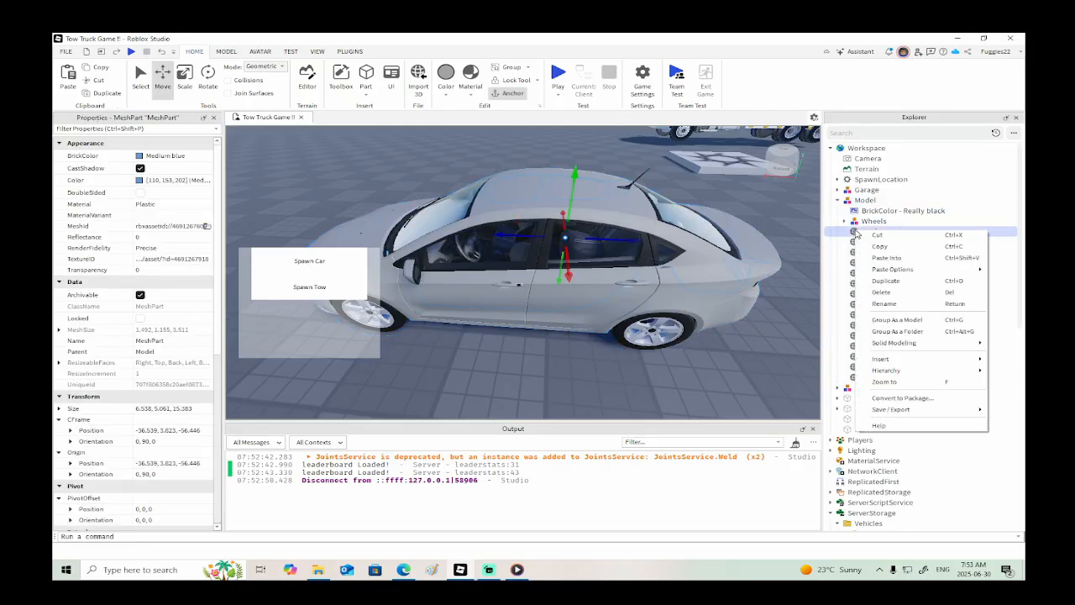
{"action": "mouse_move", "coordinate": [880, 359]}
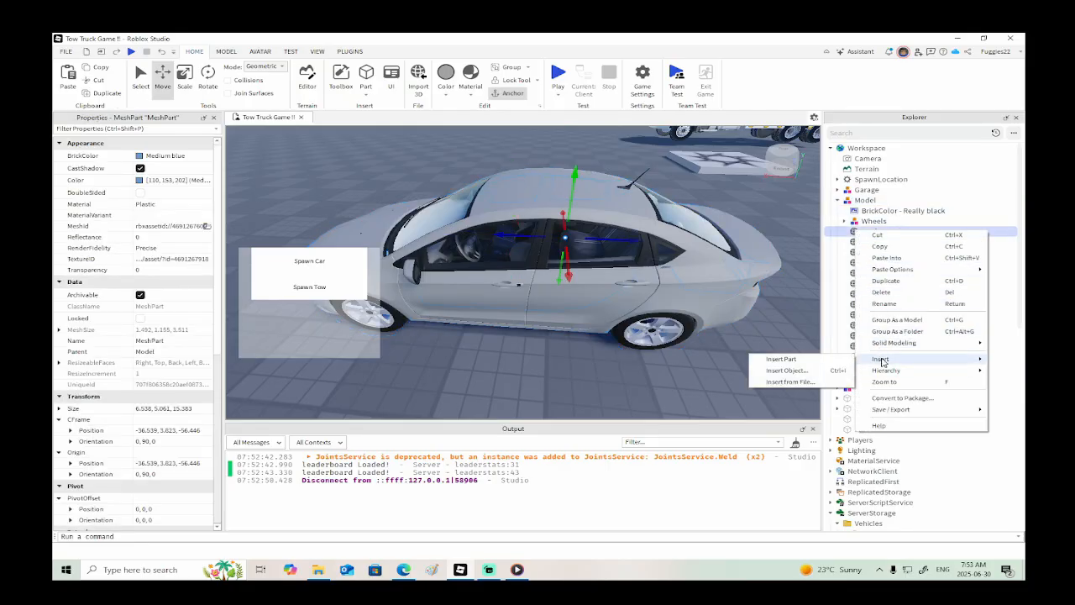
{"action": "left_click", "coordinate": [787, 372]}
{"action": "type", "text": "att"}
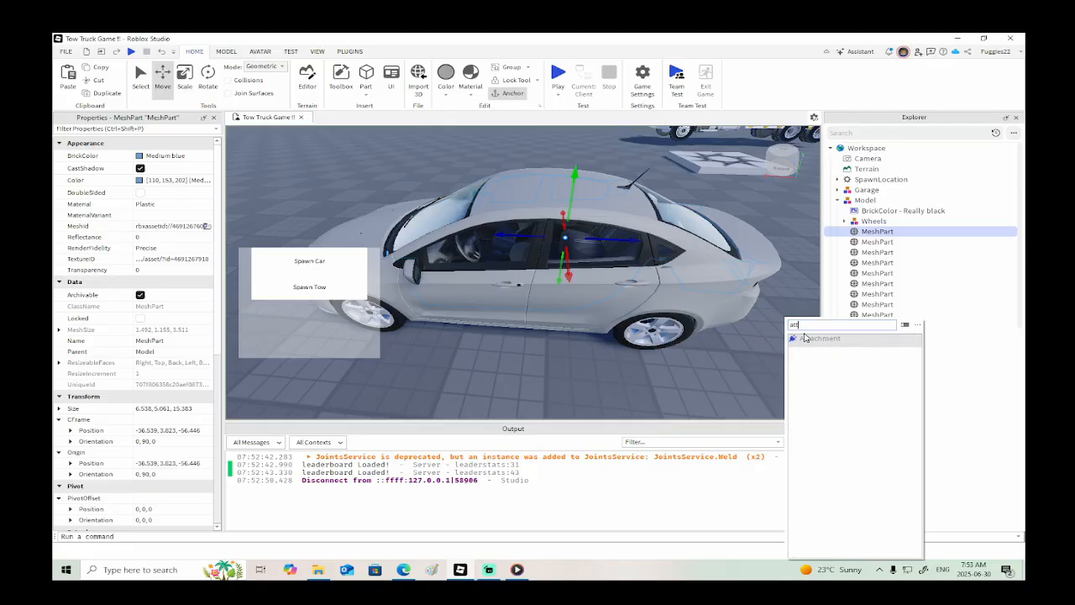
{"action": "left_click", "coordinate": [804, 337]}
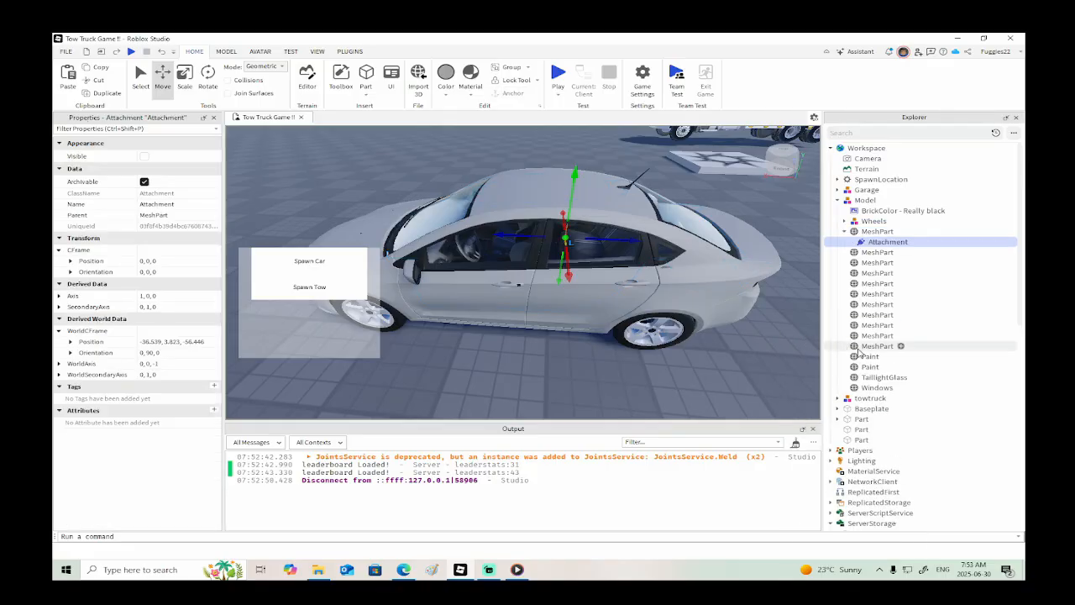
{"action": "right_click", "coordinate": [884, 246]}
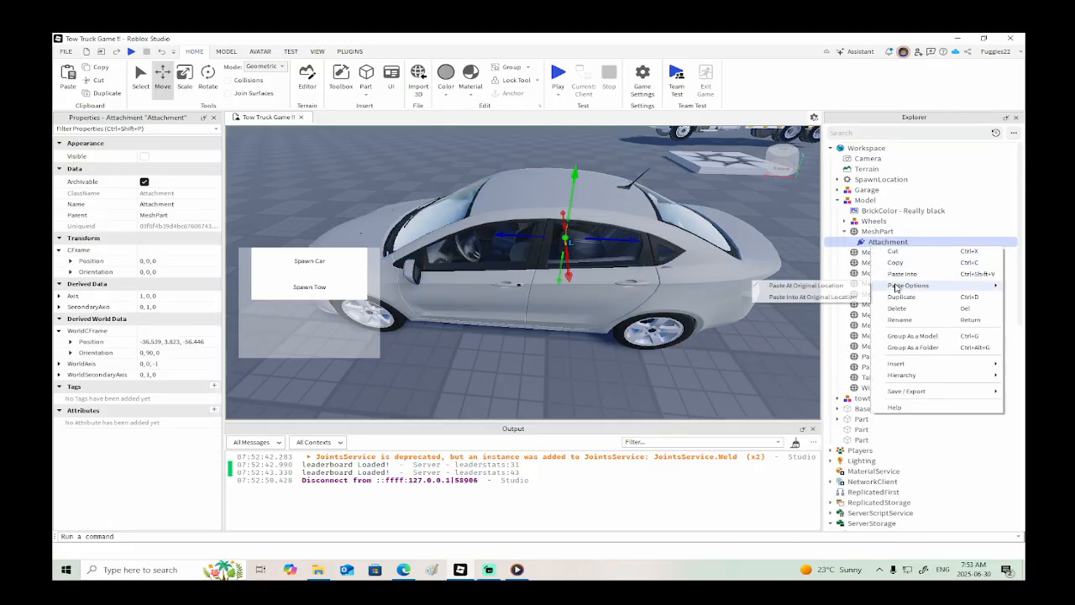
{"action": "left_click", "coordinate": [899, 274]}
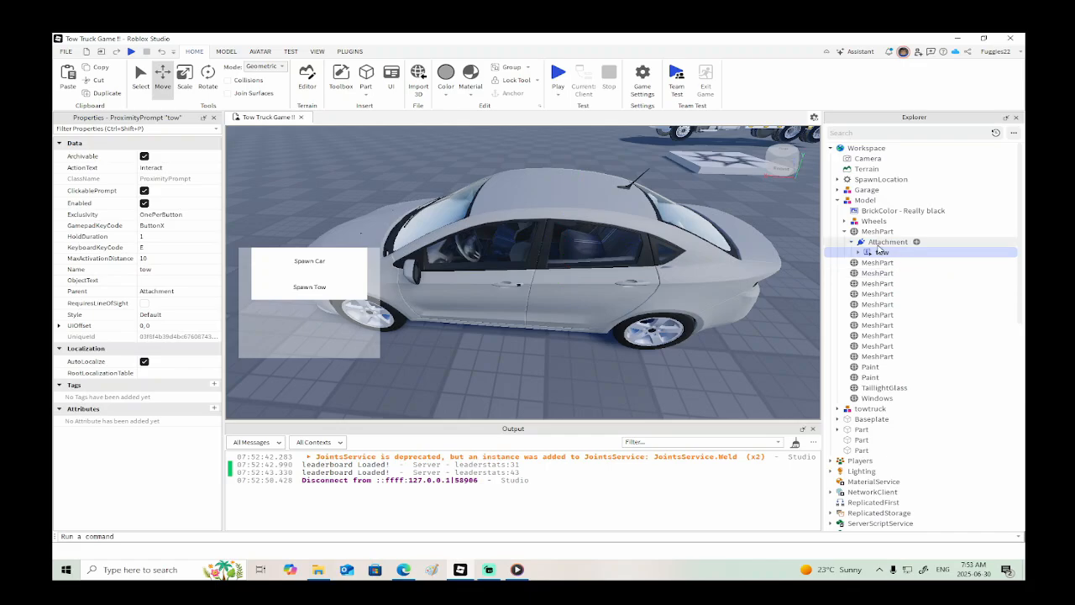
- Move the attachment to the front of the car and lower it, to a CFrame position of about 0, -1.32, 12.93
{"action": "left_click", "coordinate": [888, 242]}
{"action": "left_click_drag", "start_coordinate": [640, 242], "coordinate": [584, 244]}
{"action": "right_click_drag", "start_coordinate": [584, 244], "coordinate": [583, 244]}
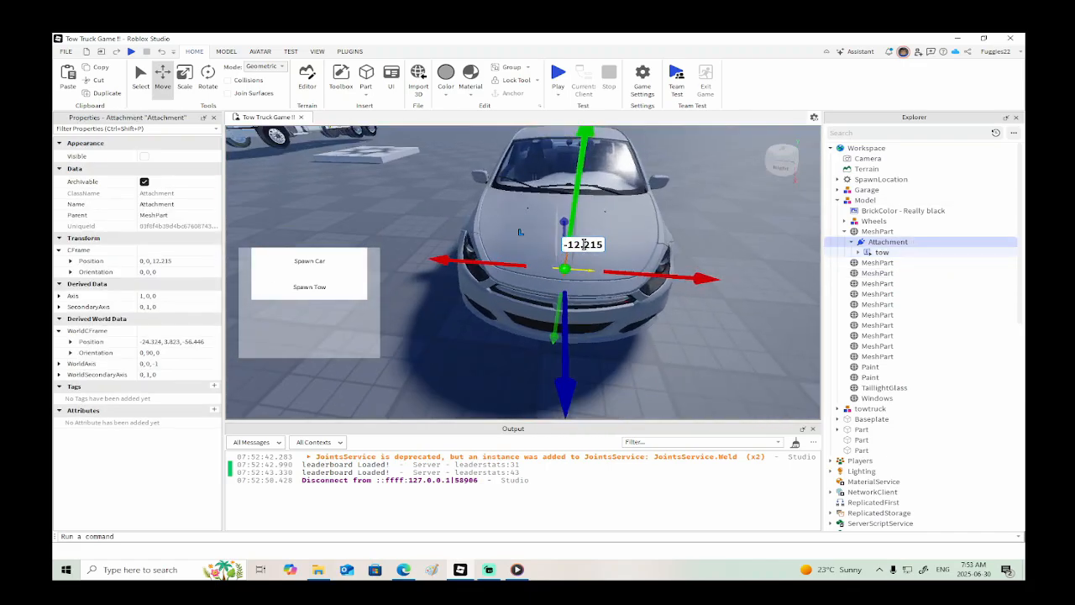
{"action": "left_click_drag", "start_coordinate": [634, 275], "coordinate": [634, 275]}
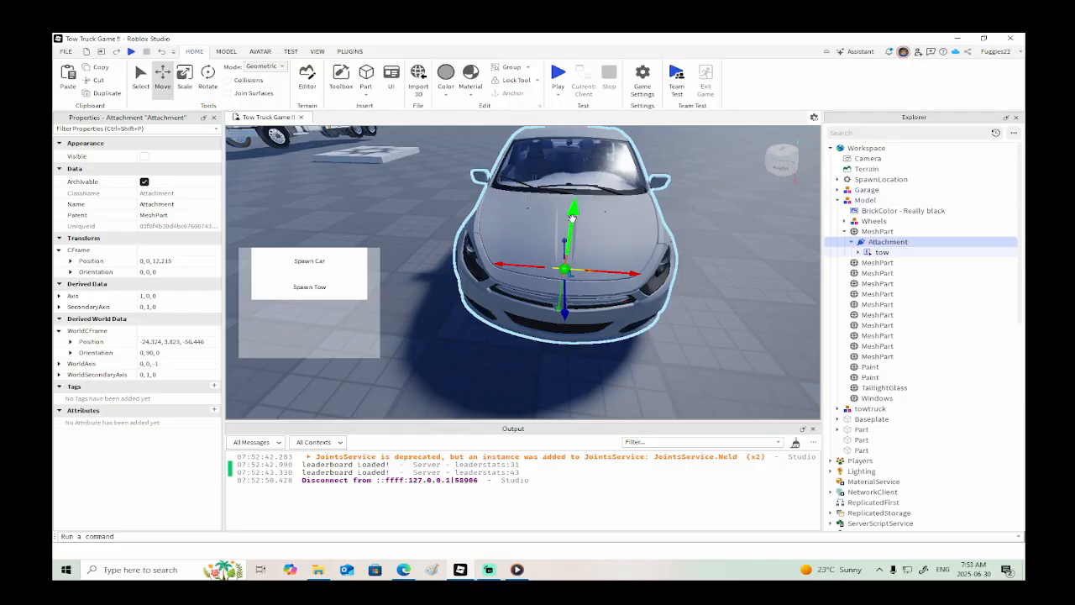
{"action": "left_click_drag", "start_coordinate": [570, 223], "coordinate": [565, 255]}
{"action": "right_click_drag", "start_coordinate": [582, 287], "coordinate": [583, 287]}
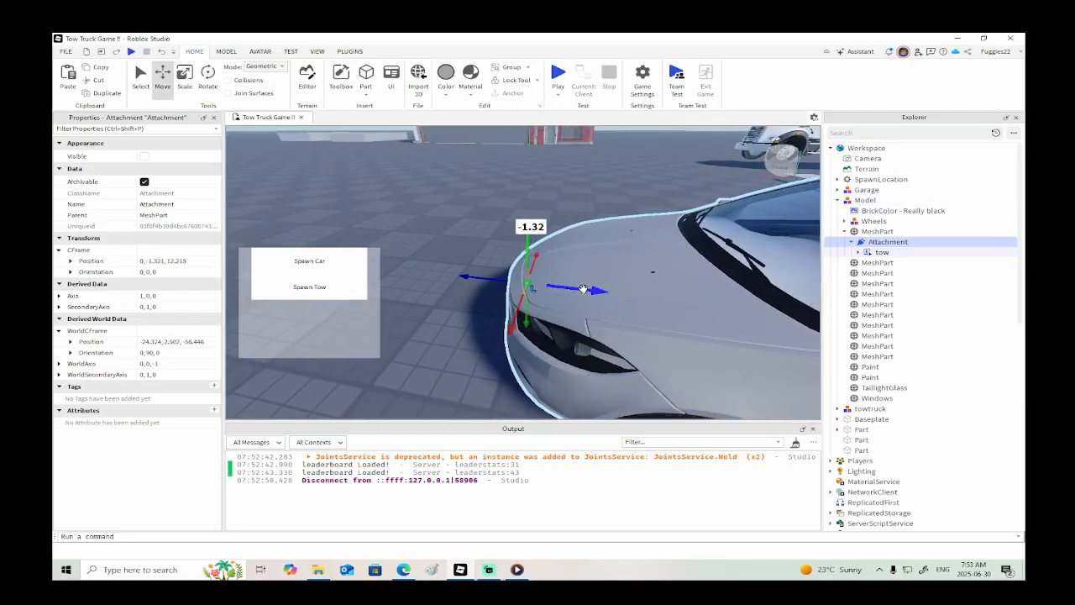
{"action": "scroll", "coordinate": [583, 287], "scroll_direction": "down", "scroll_amount": 3}
{"action": "left_click_drag", "start_coordinate": [584, 277], "coordinate": [573, 278]}
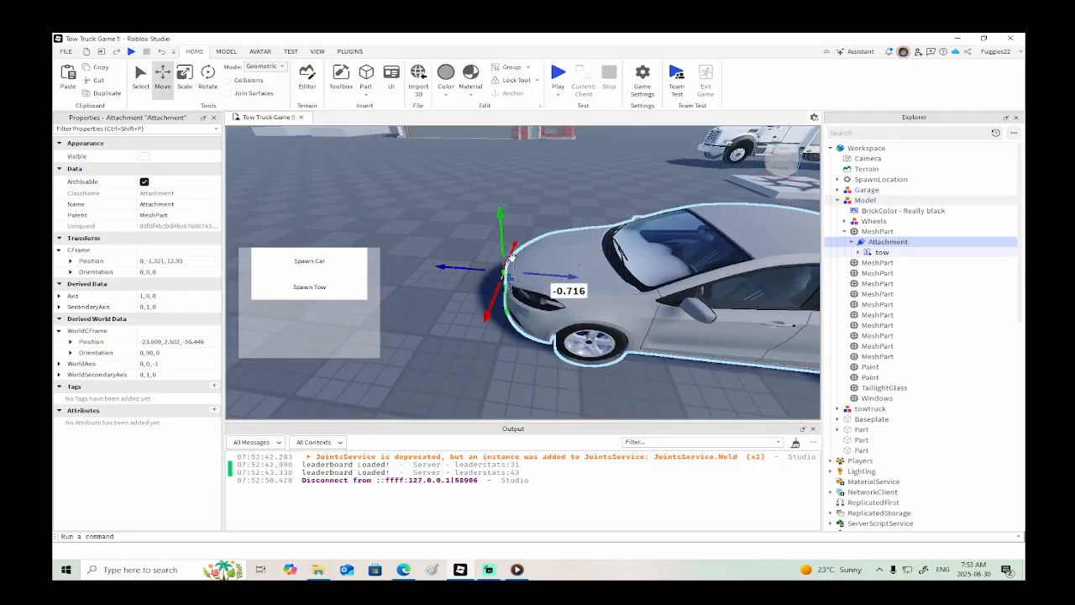
{"action": "scroll", "coordinate": [573, 279], "scroll_direction": "down", "scroll_amount": 3}
- Playtest the game, walk to the front of the car to check the interaction prompt, and stop the test
{"action": "left_click", "coordinate": [132, 52]}
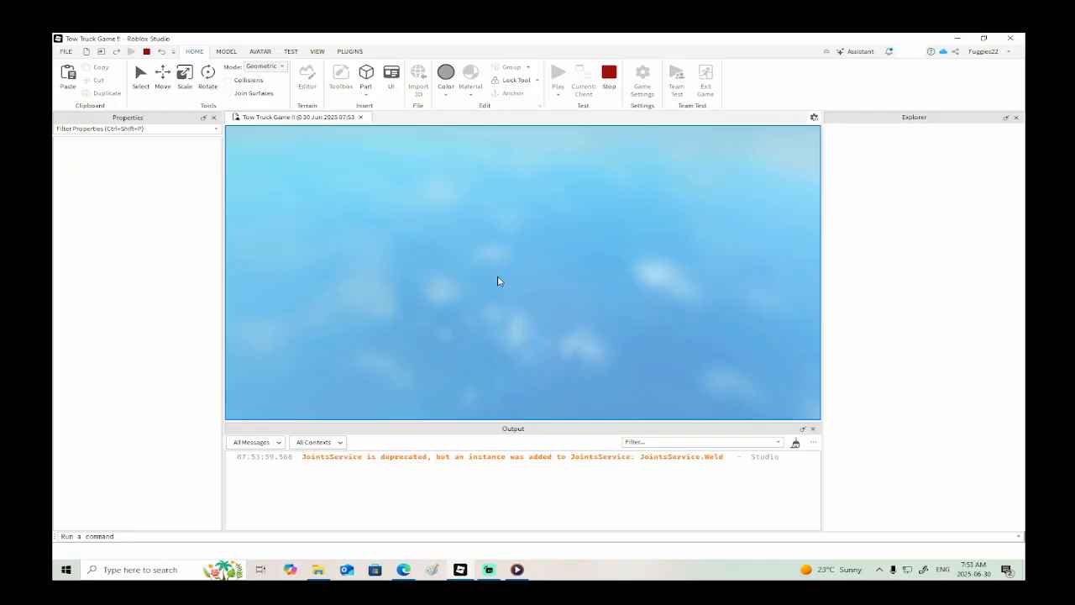
{"action": "key", "text": "w"}
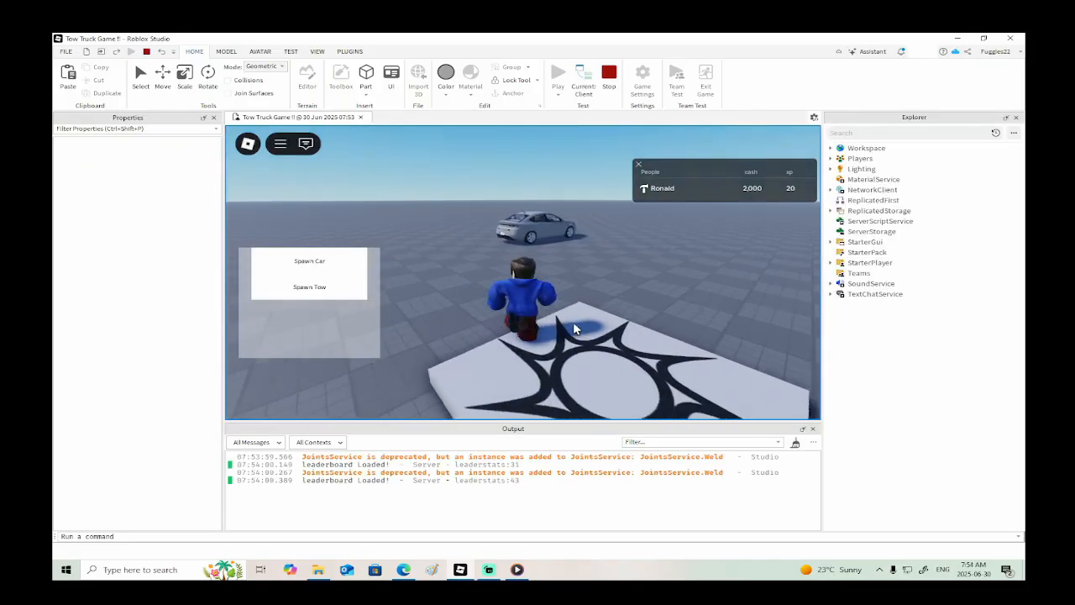
{"action": "key", "text": "w"}
{"action": "key", "text": "d"}
{"action": "right_click_drag", "start_coordinate": [573, 323], "coordinate": [574, 323]}
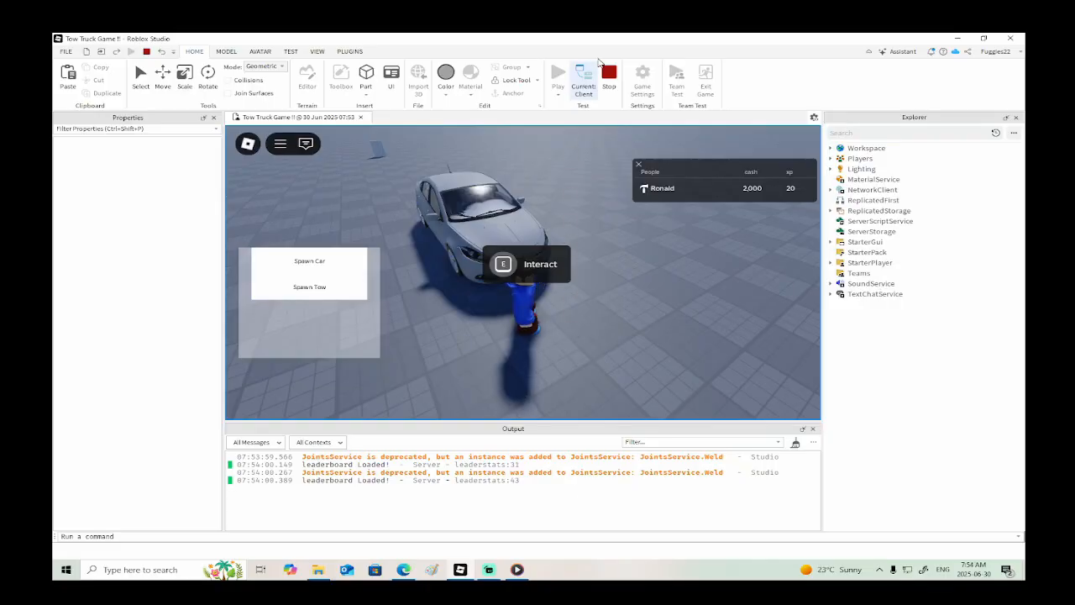
{"action": "left_click", "coordinate": [609, 74]}
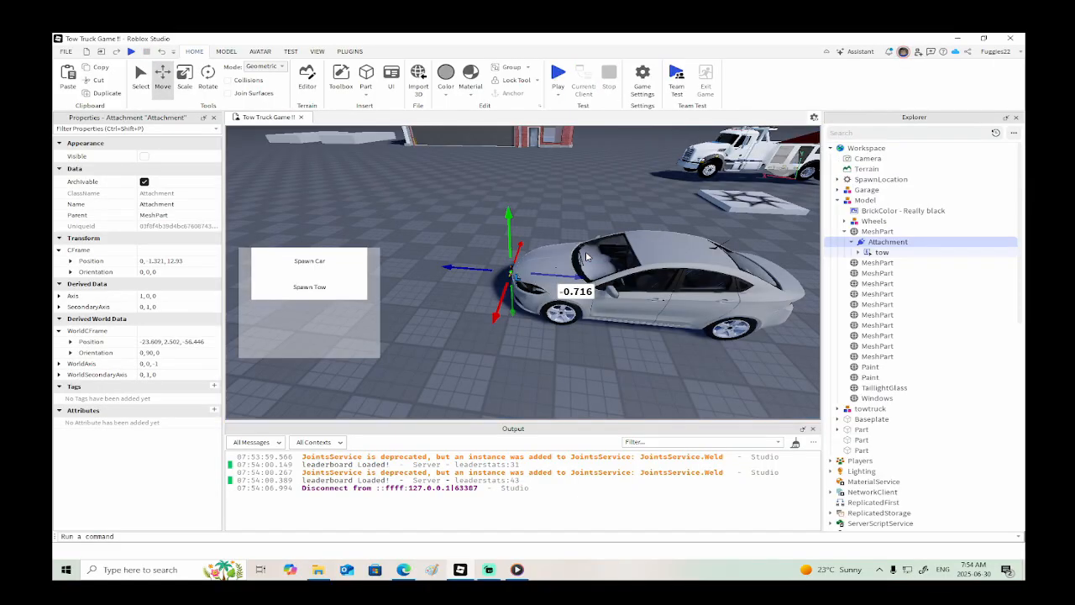
- Open the script inside the car's tow prompt and set the prompt's ActionText to Tow Car
{"action": "left_click", "coordinate": [858, 252]}
{"action": "double_click", "coordinate": [880, 264]}
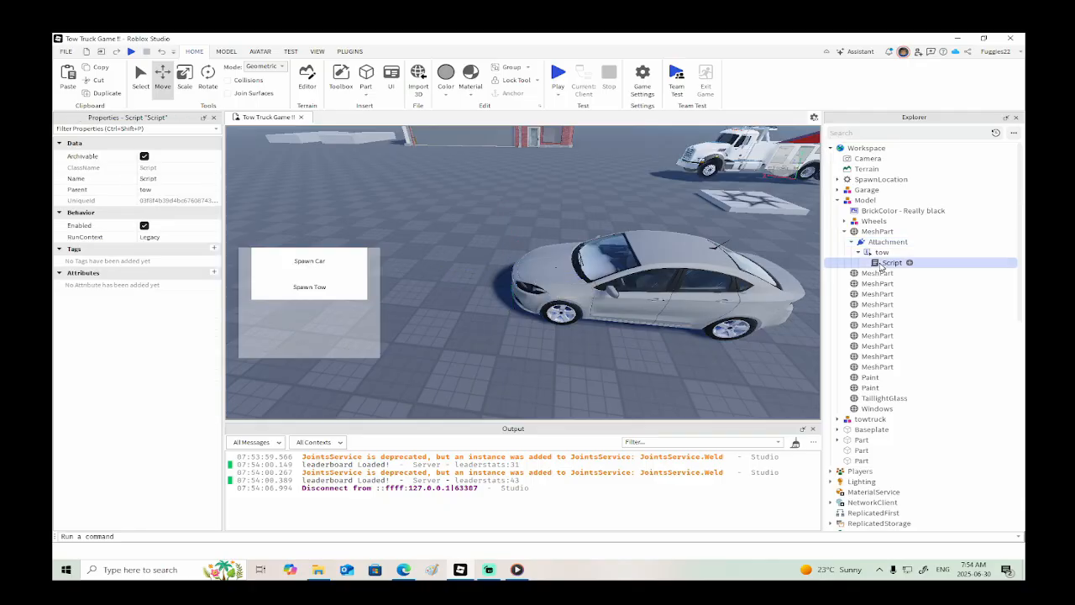
{"action": "left_click", "coordinate": [880, 253]}
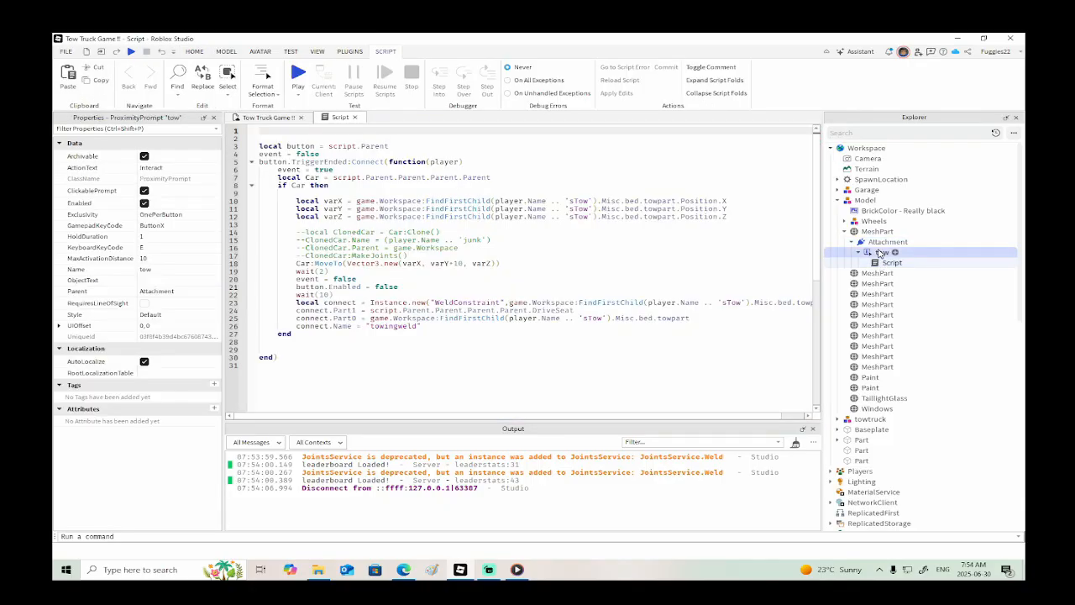
{"action": "left_click", "coordinate": [167, 167]}
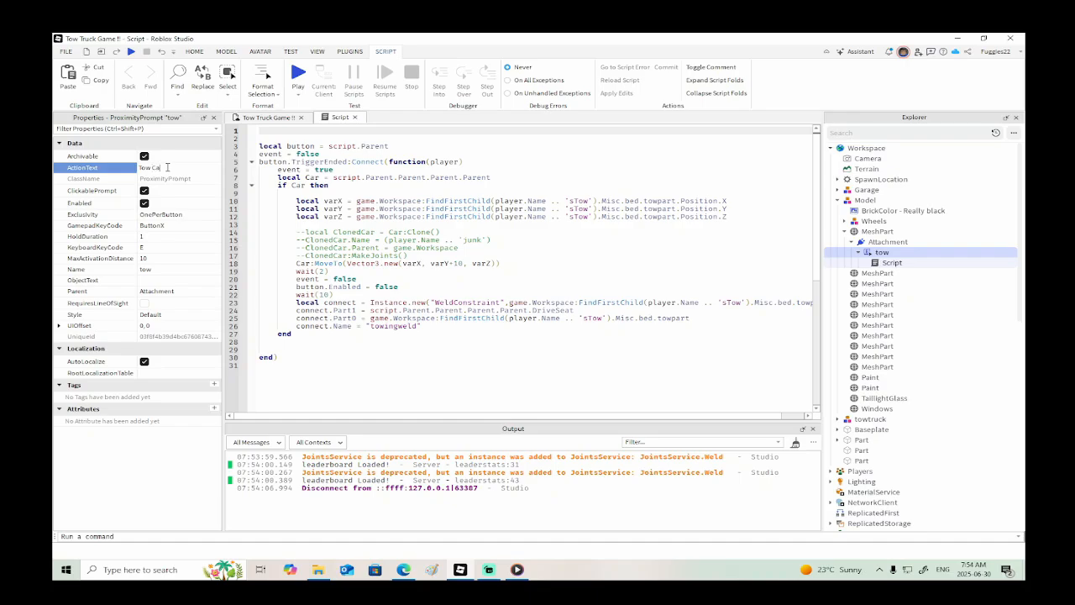
{"action": "key", "text": "Return"}
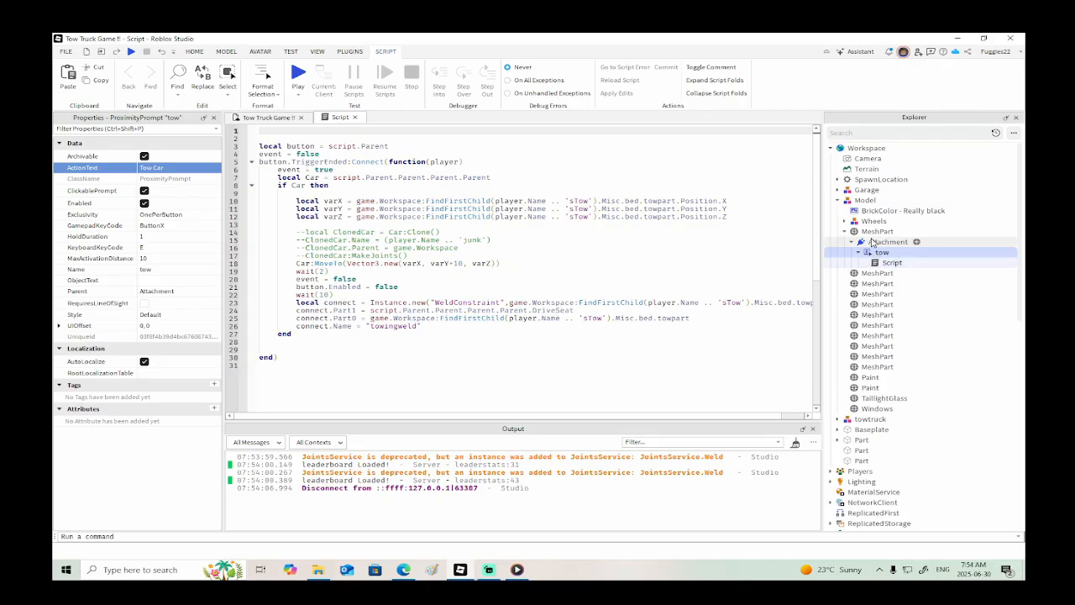
- Remove .Parent.DriveSeat from the connect.Part1 line in the tow script so it ends at script.Parent.Parent.Parent
{"action": "left_click_drag", "start_coordinate": [580, 309], "coordinate": [532, 311]}
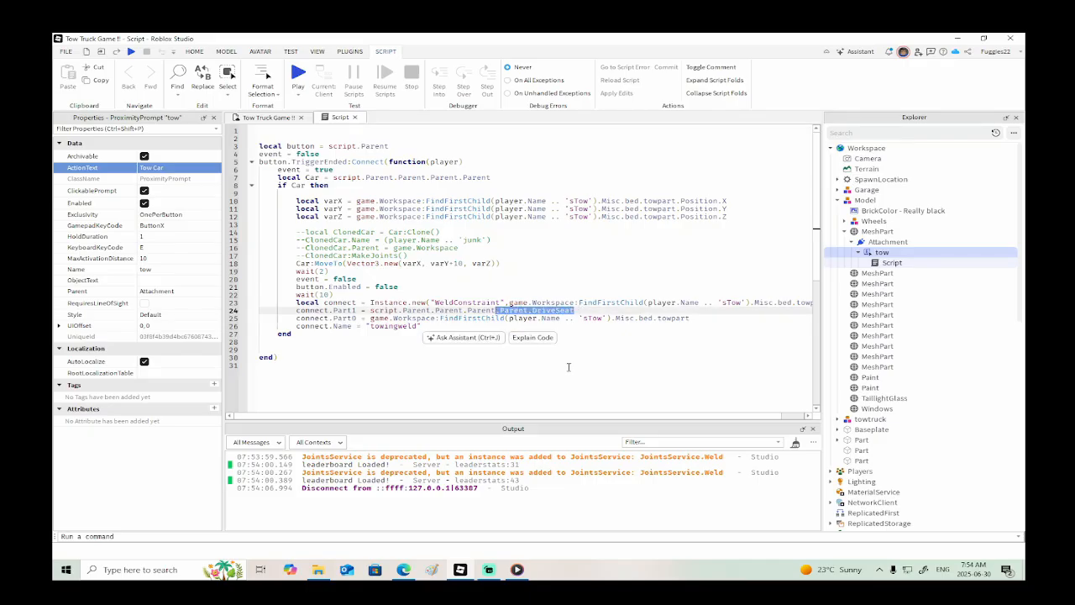
{"action": "key", "text": "BackSpace"}
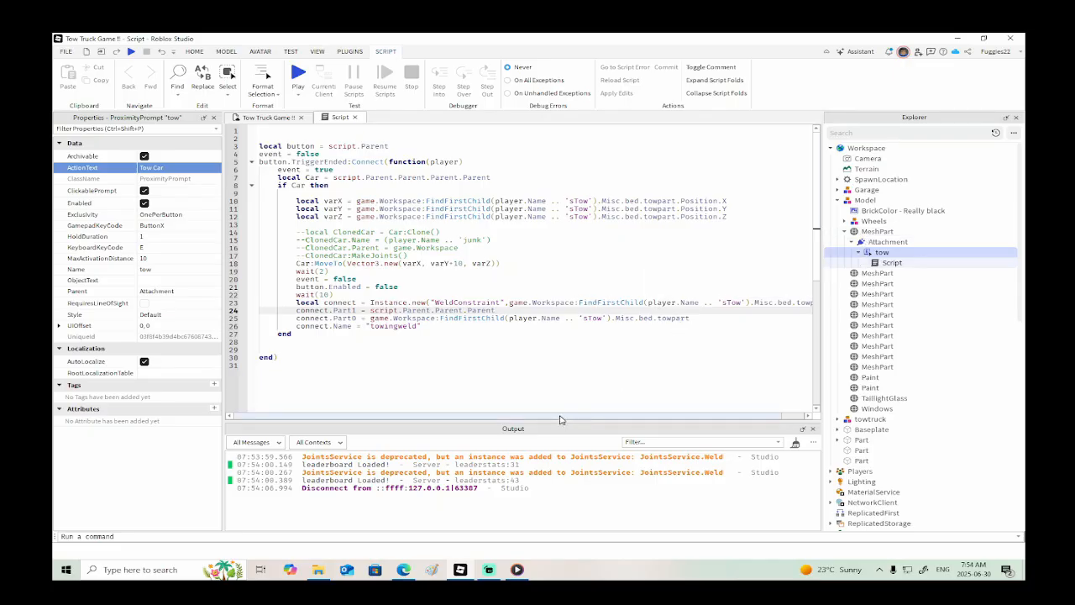
{"action": "left_click_drag", "start_coordinate": [560, 419], "coordinate": [522, 420]}
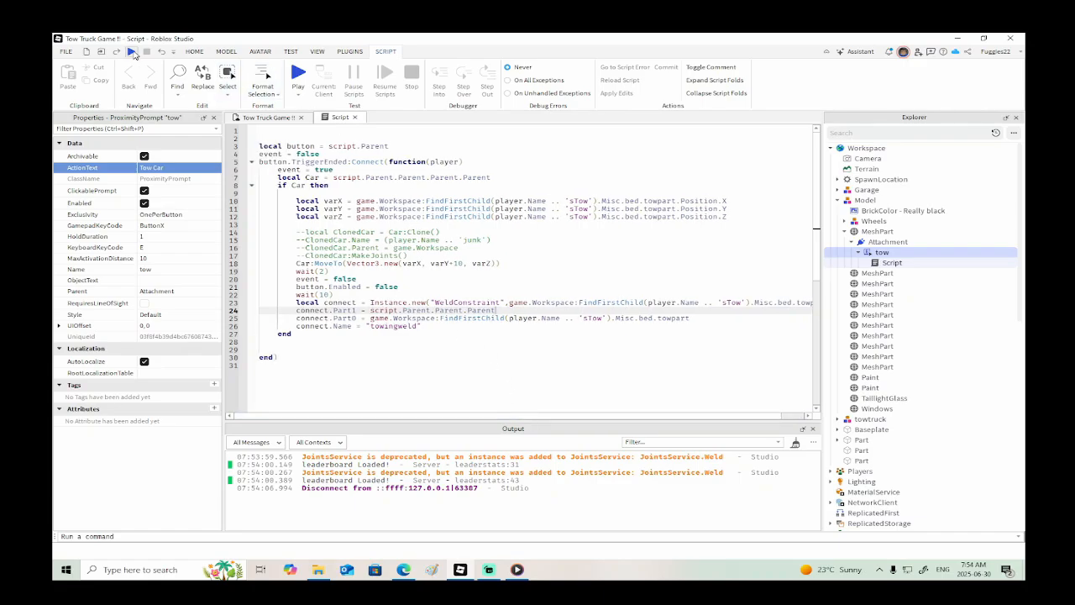
- Playtest the game, spawn the tow truck, and trigger the tow prompt at the front of the car
{"action": "left_click", "coordinate": [132, 52]}
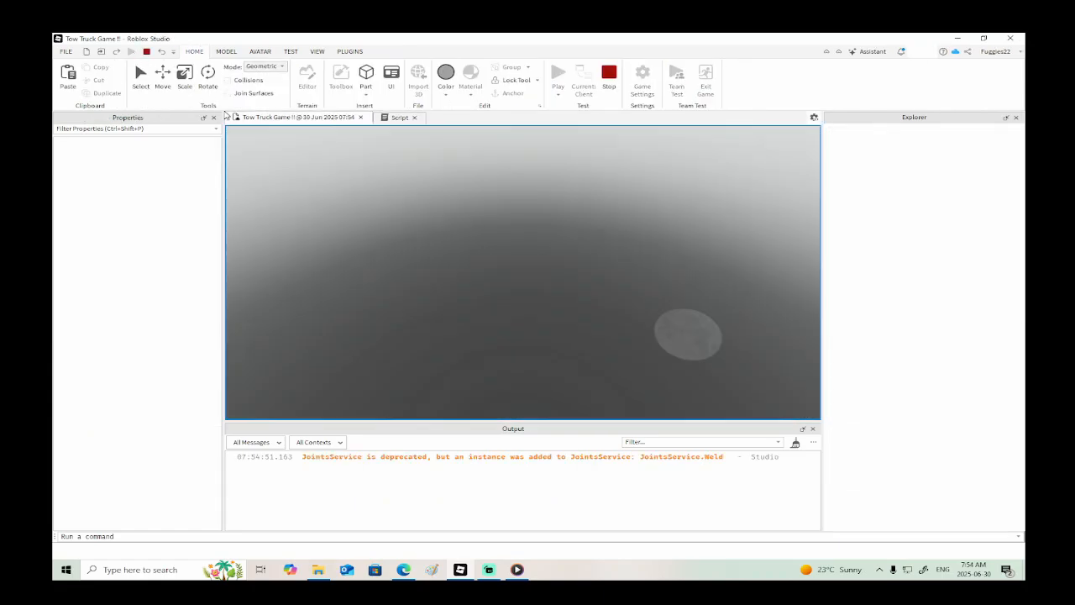
{"action": "key", "text": "w"}
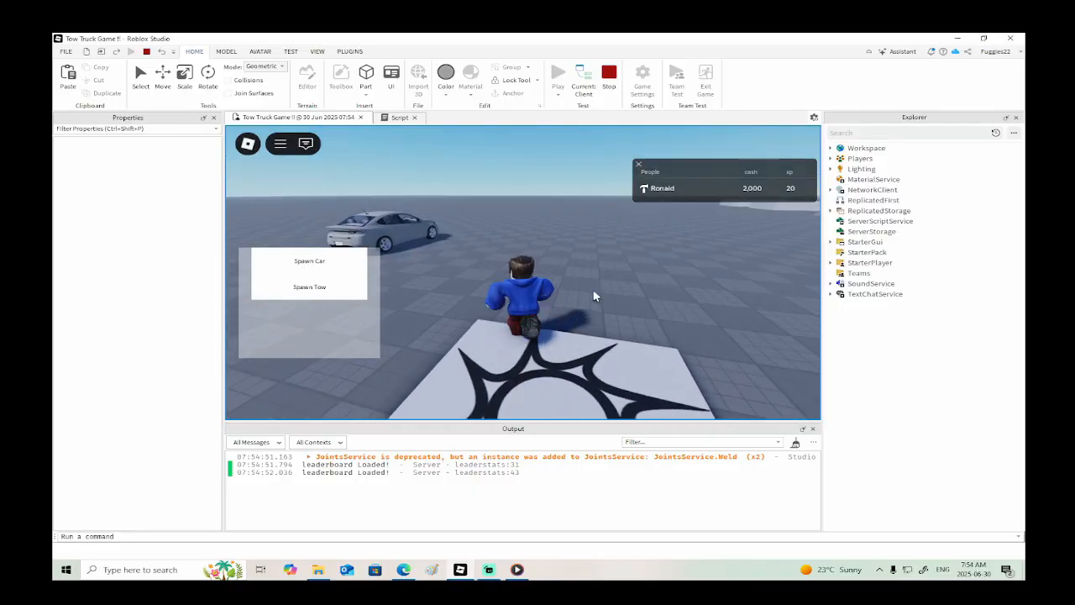
{"action": "left_click", "coordinate": [641, 171]}
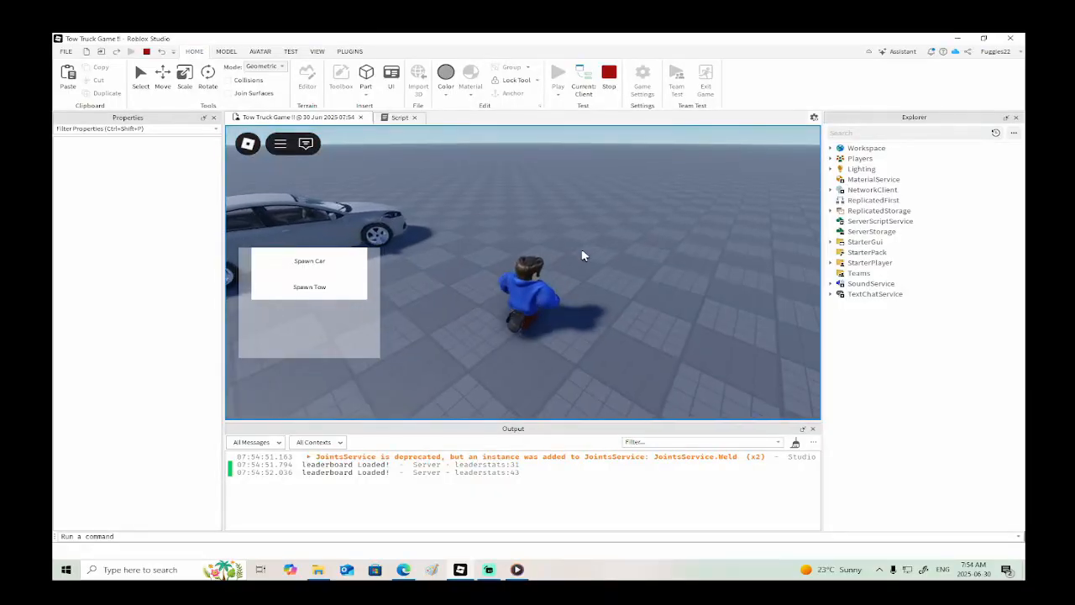
{"action": "key", "text": "s"}
{"action": "left_click", "coordinate": [312, 289]}
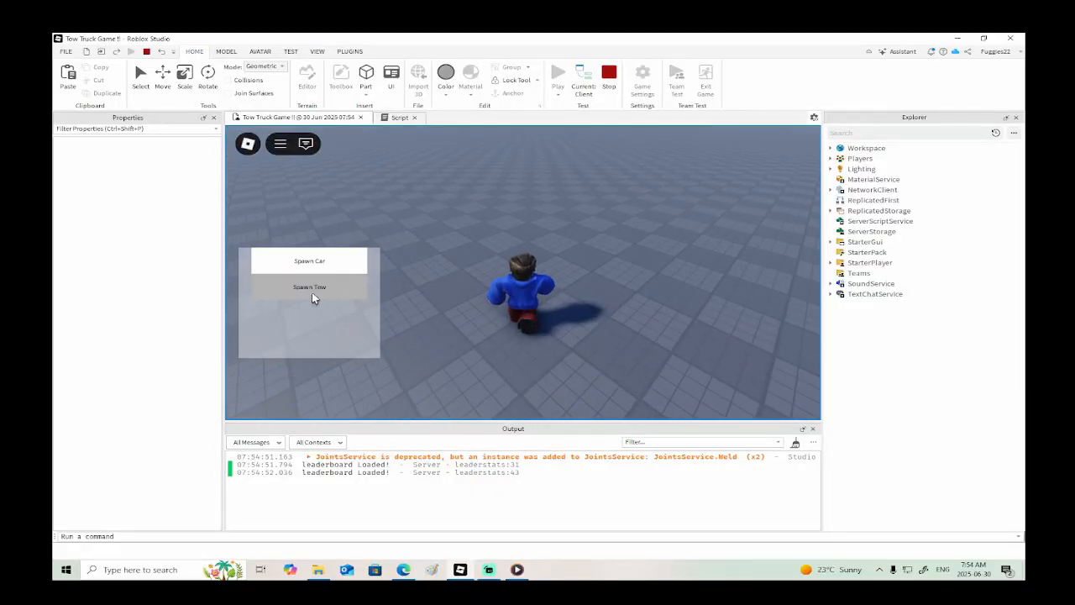
{"action": "right_click_drag", "start_coordinate": [608, 349], "coordinate": [607, 349]}
{"action": "key", "text": "a"}
{"action": "key", "text": "w"}
{"action": "key", "text": "e"}
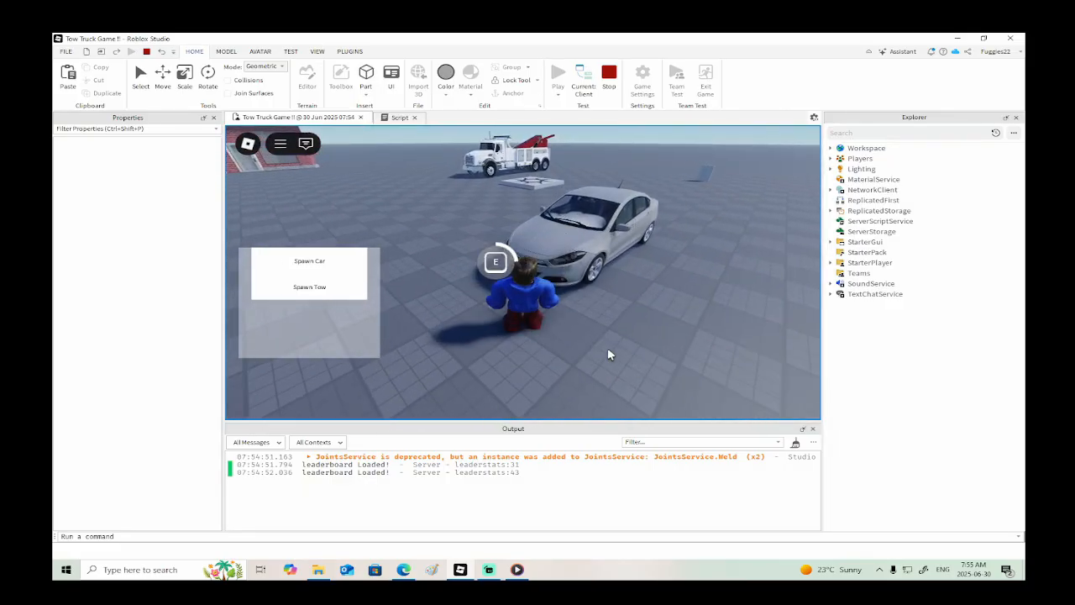
- Walk around the tow truck and examine where the towed car sits relative to the bed
{"action": "right_click_drag", "start_coordinate": [608, 349], "coordinate": [608, 350]}
{"action": "key", "text": "a"}
{"action": "key", "text": "w"}
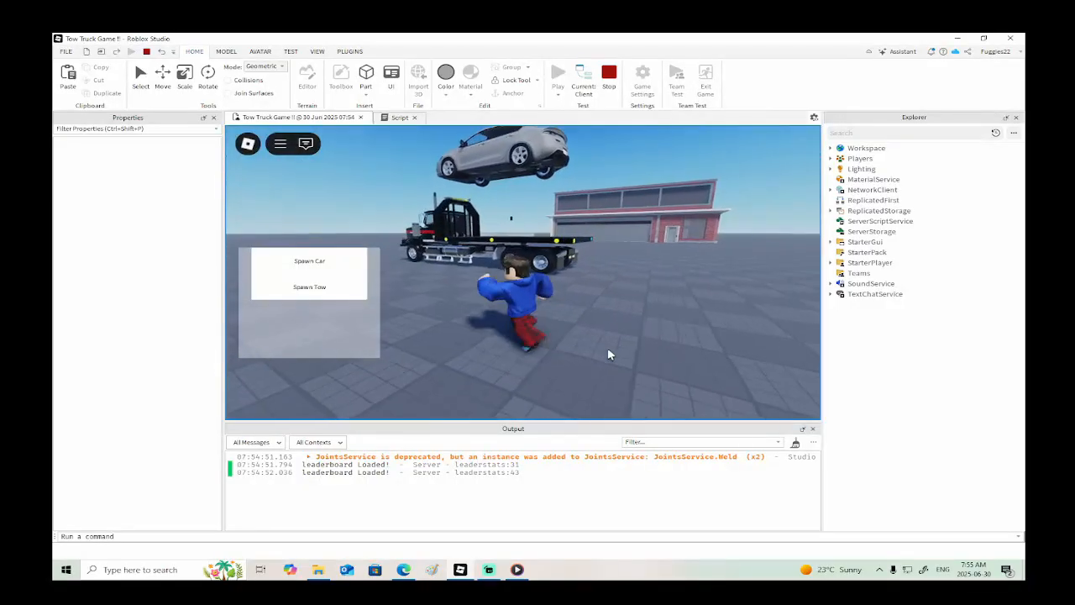
{"action": "scroll", "coordinate": [609, 354], "scroll_direction": "down", "scroll_amount": 6}
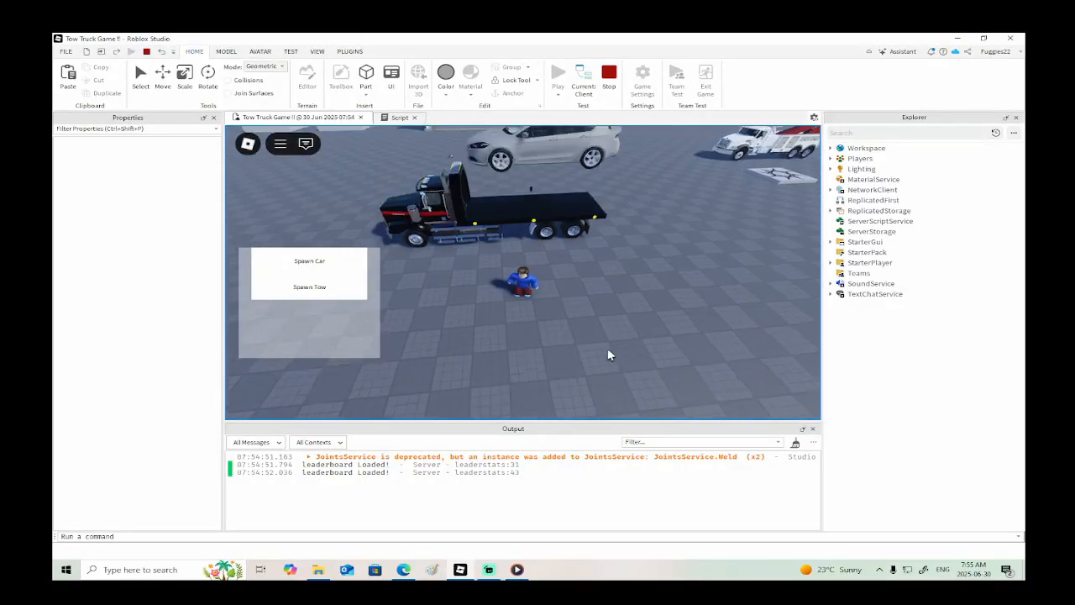
{"action": "scroll", "coordinate": [609, 354], "scroll_direction": "up", "scroll_amount": 6}
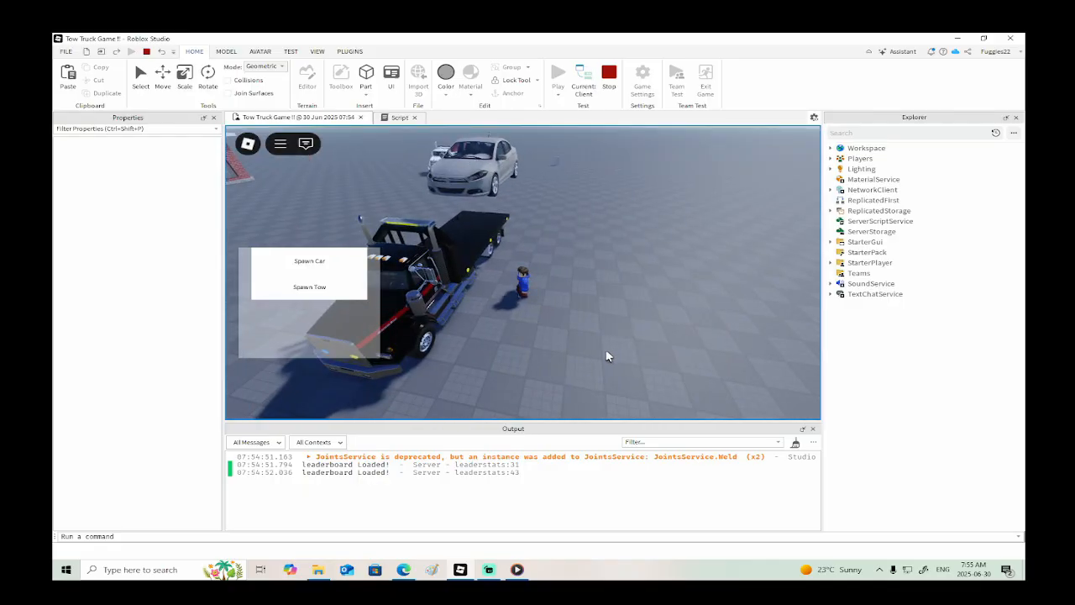
{"action": "key", "text": "F1"}
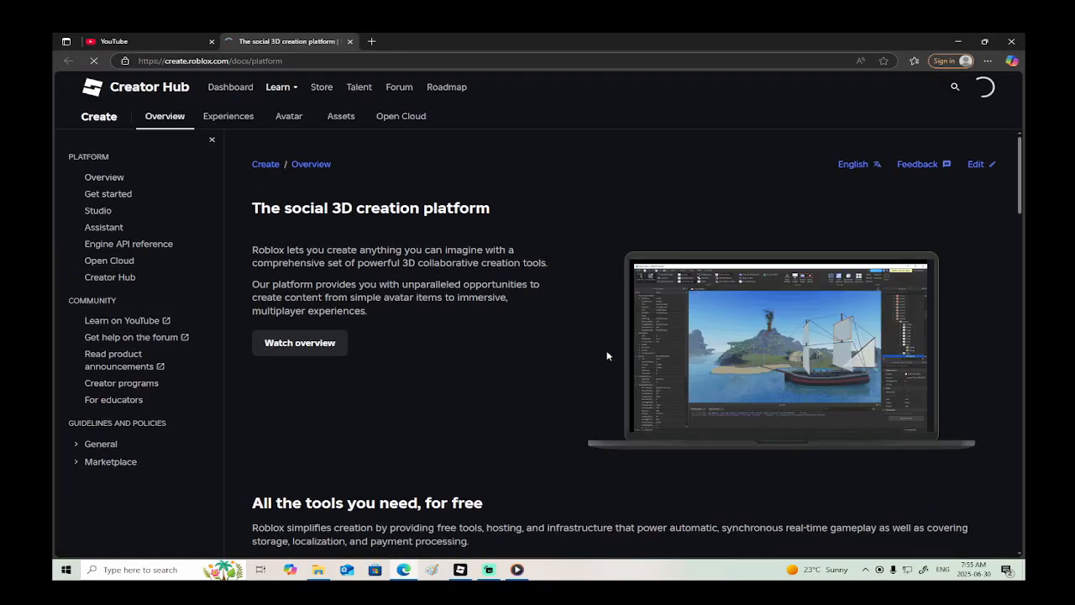
{"action": "key", "text": "F1"}
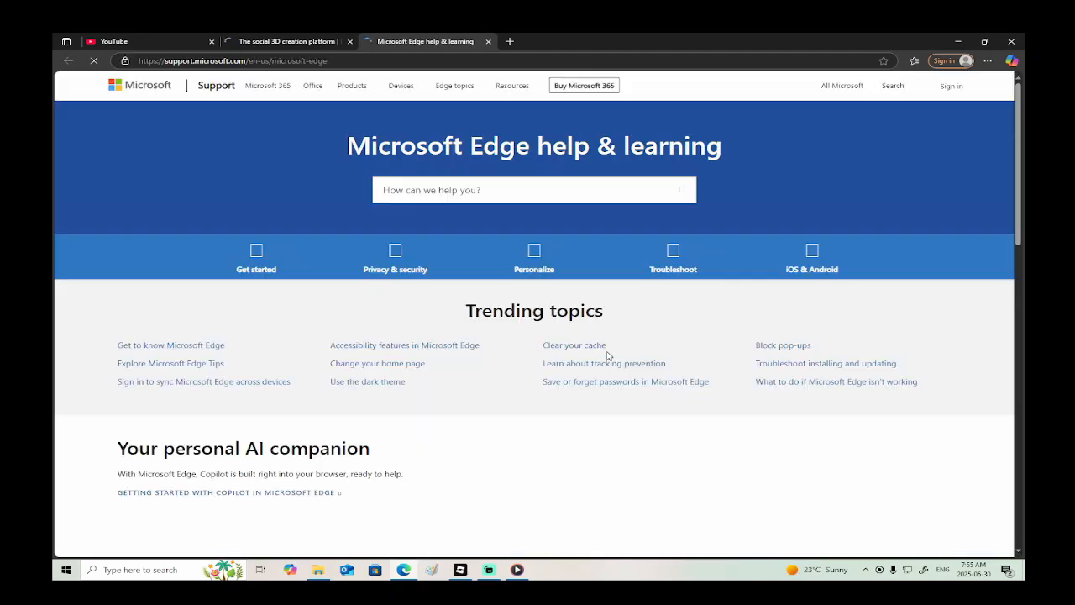
{"action": "left_click", "coordinate": [462, 577]}
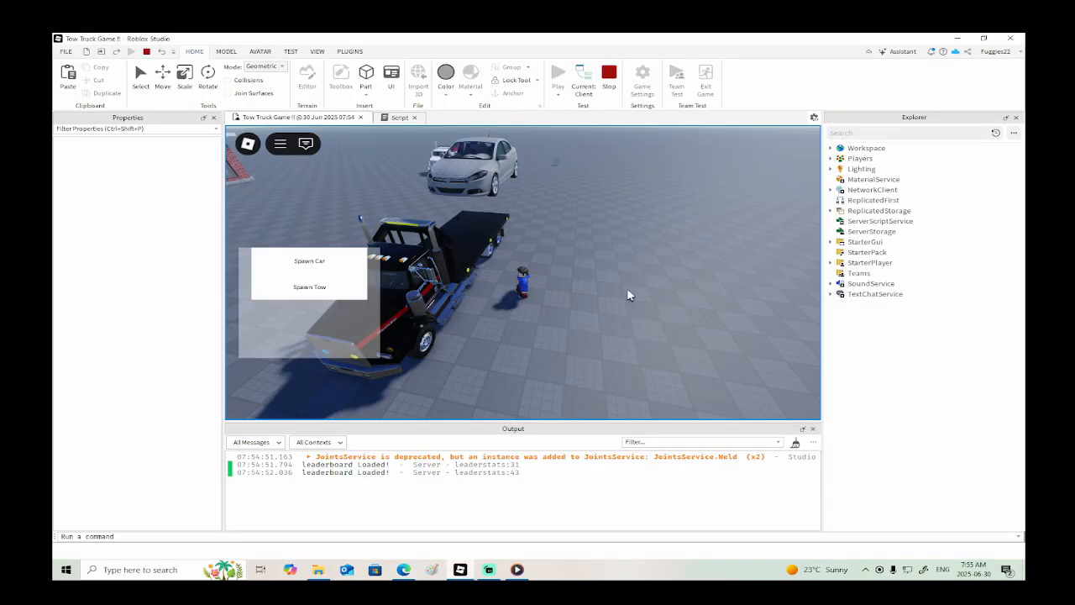
- Stop the test and change the height argument of the tow script's Car:MoveTo call to varY+1
{"action": "left_click", "coordinate": [609, 76]}
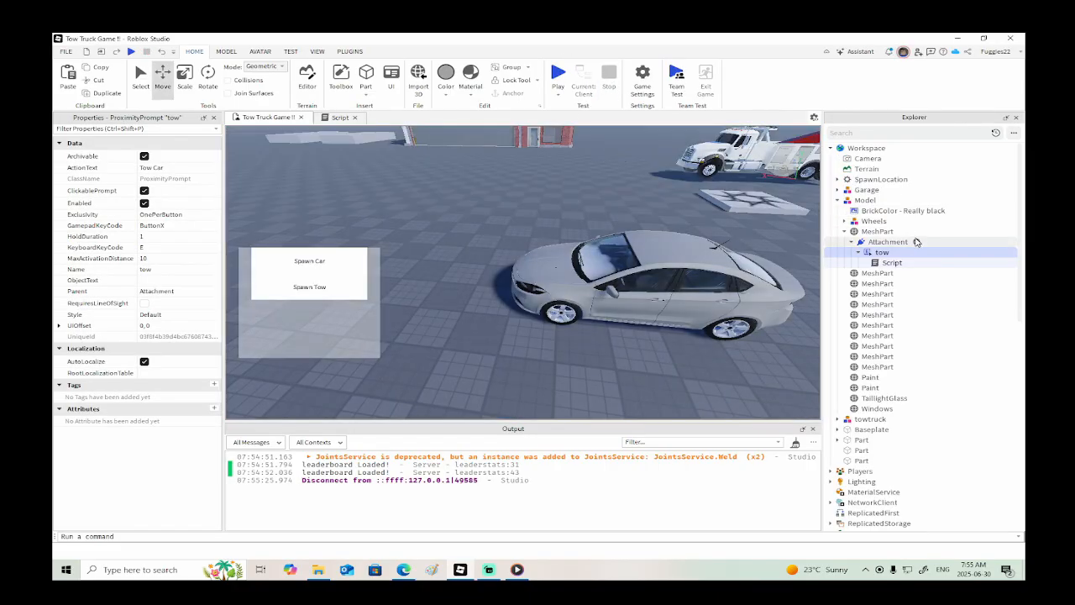
{"action": "double_click", "coordinate": [888, 263]}
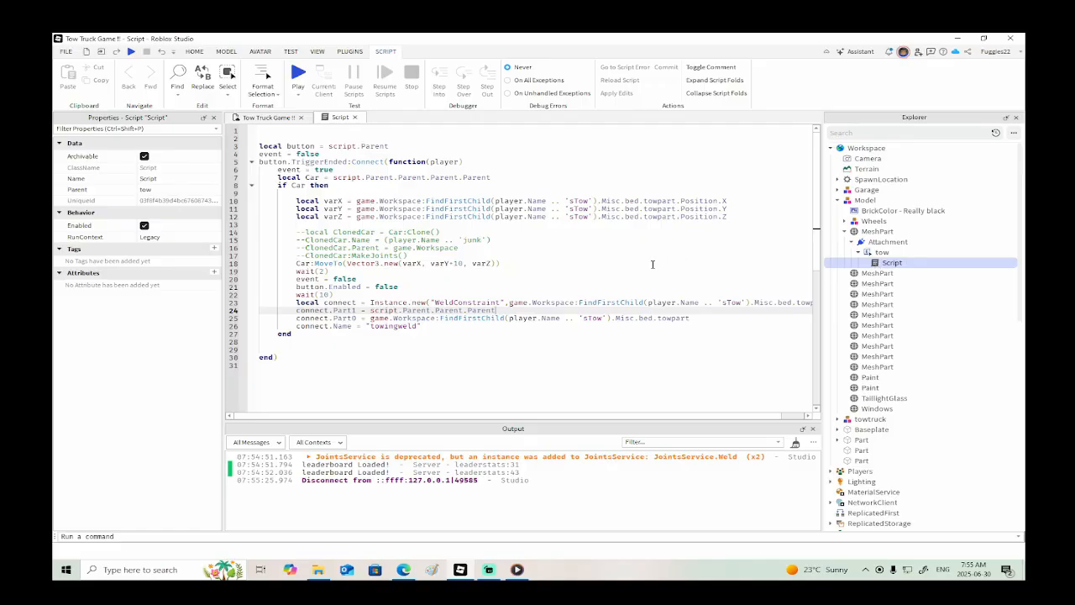
{"action": "left_click", "coordinate": [462, 264]}
{"action": "key", "text": "BackSpace"}
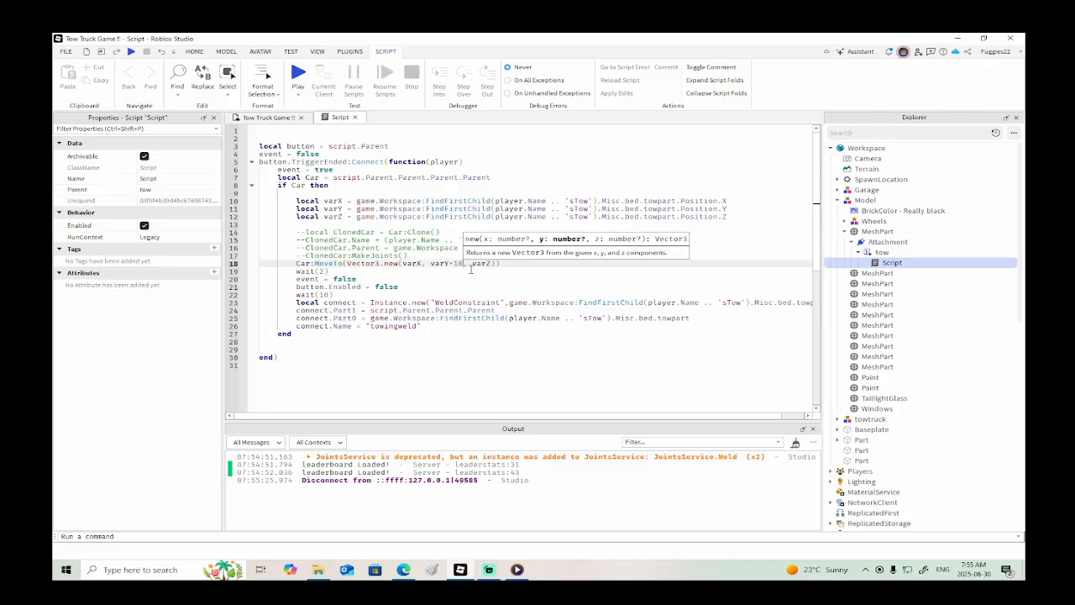
- Run the game again, spawn a tow truck, and tow the car using the prompt at its front
{"action": "left_click", "coordinate": [131, 53]}
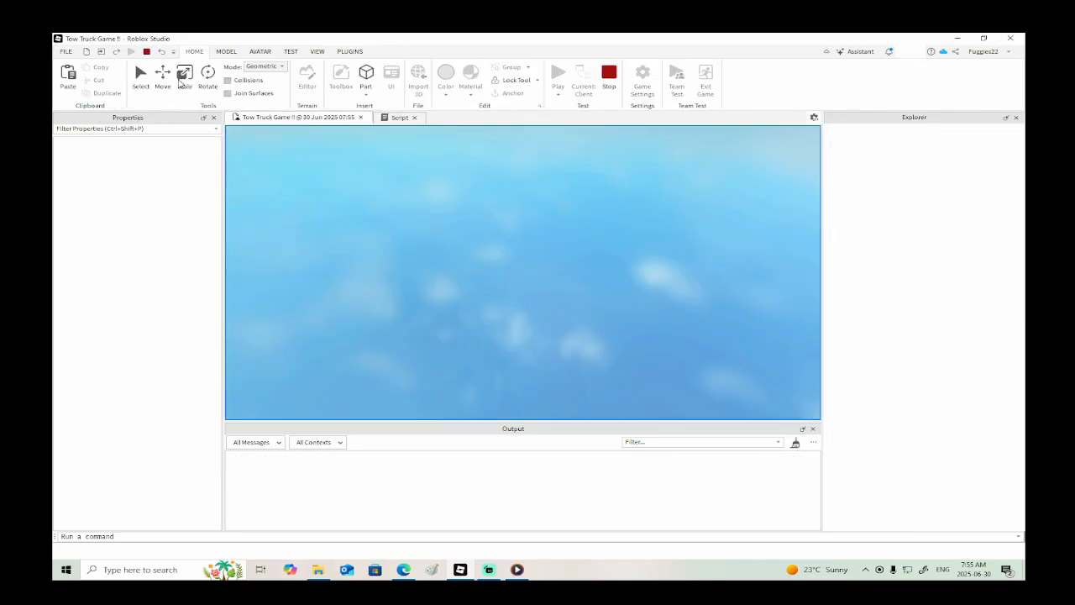
{"action": "right_click_drag", "start_coordinate": [549, 286], "coordinate": [549, 285]}
{"action": "key", "text": "w"}
{"action": "left_click", "coordinate": [640, 160]}
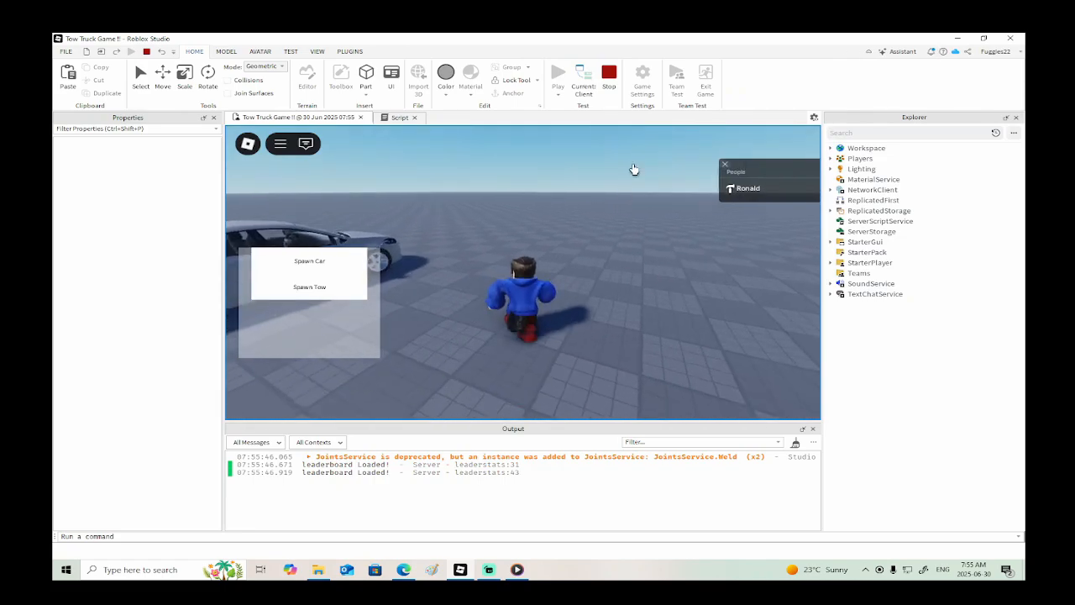
{"action": "left_click", "coordinate": [334, 290]}
{"action": "key", "text": "w"}
{"action": "right_click_drag", "start_coordinate": [545, 377], "coordinate": [545, 377]}
{"action": "key", "text": "e"}
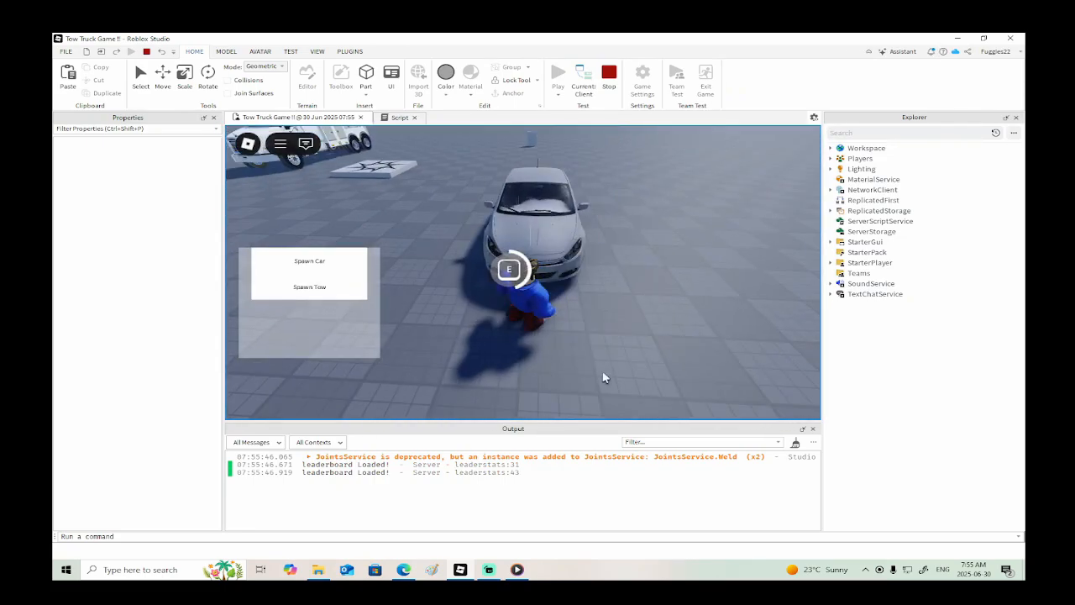
- Check the towed car's height and alignment over the truck bed, and stop the test
{"action": "key", "text": "w"}
{"action": "right_click_drag", "start_coordinate": [637, 368], "coordinate": [636, 367]}
{"action": "key", "text": "d"}
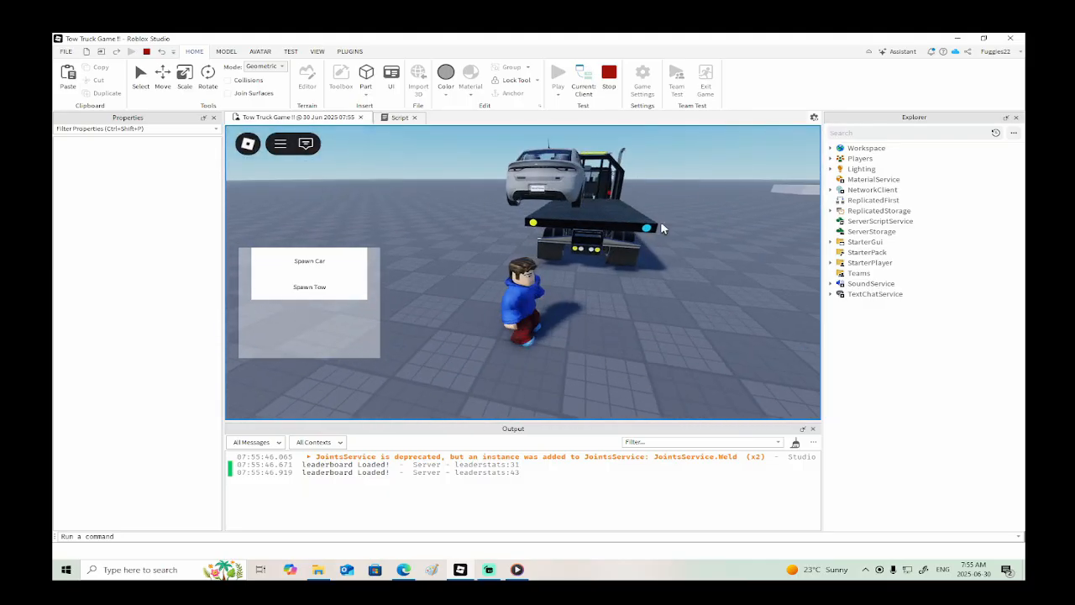
{"action": "left_click", "coordinate": [610, 75]}
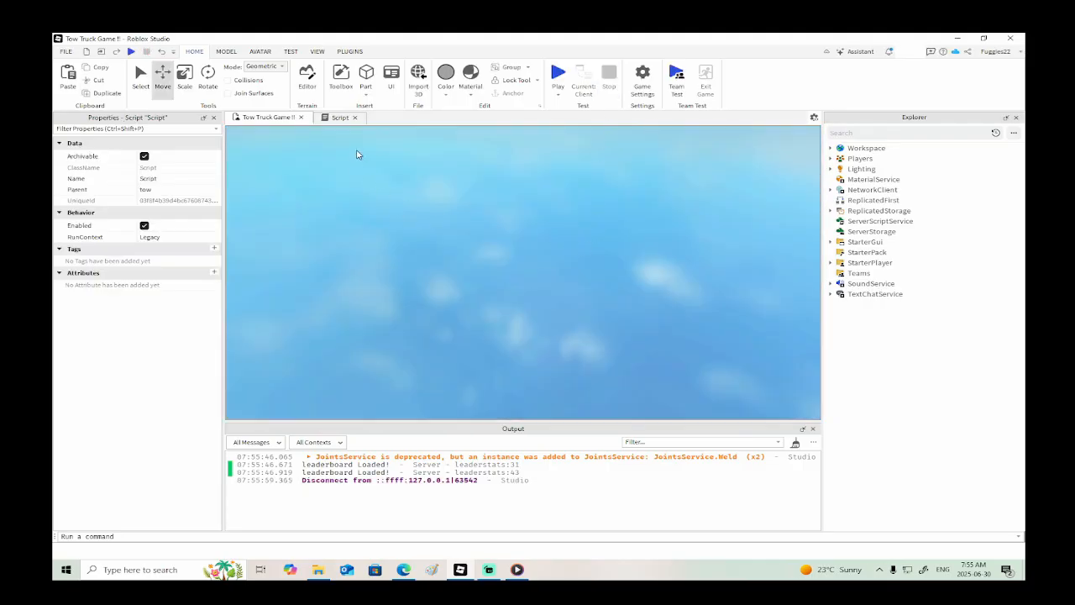
- Add a positive offset to varZ in the tow script's Car:MoveTo call
{"action": "left_click", "coordinate": [336, 118]}
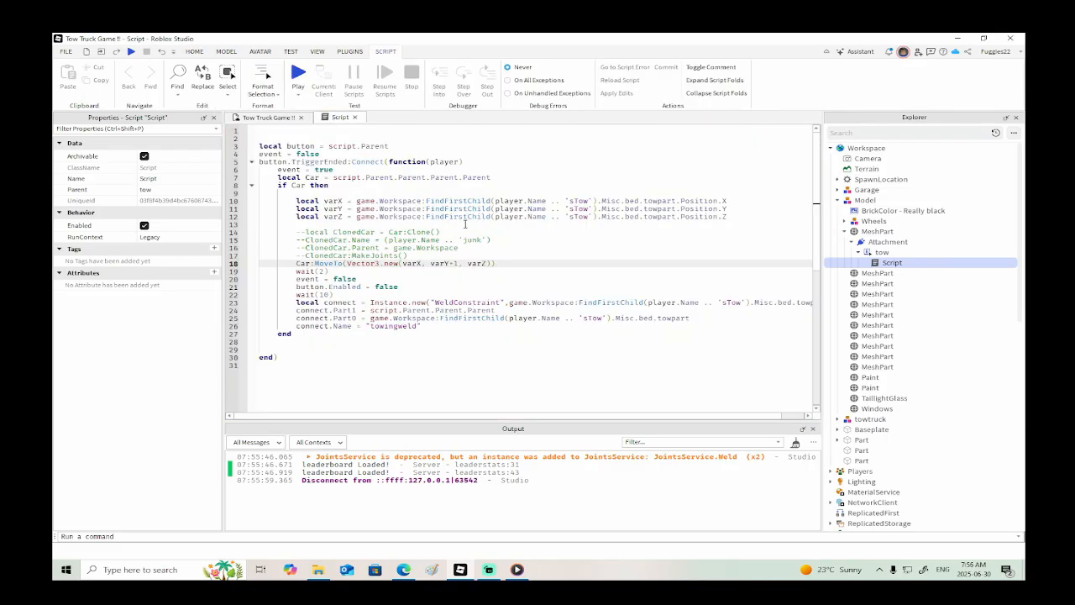
{"action": "left_click", "coordinate": [424, 264]}
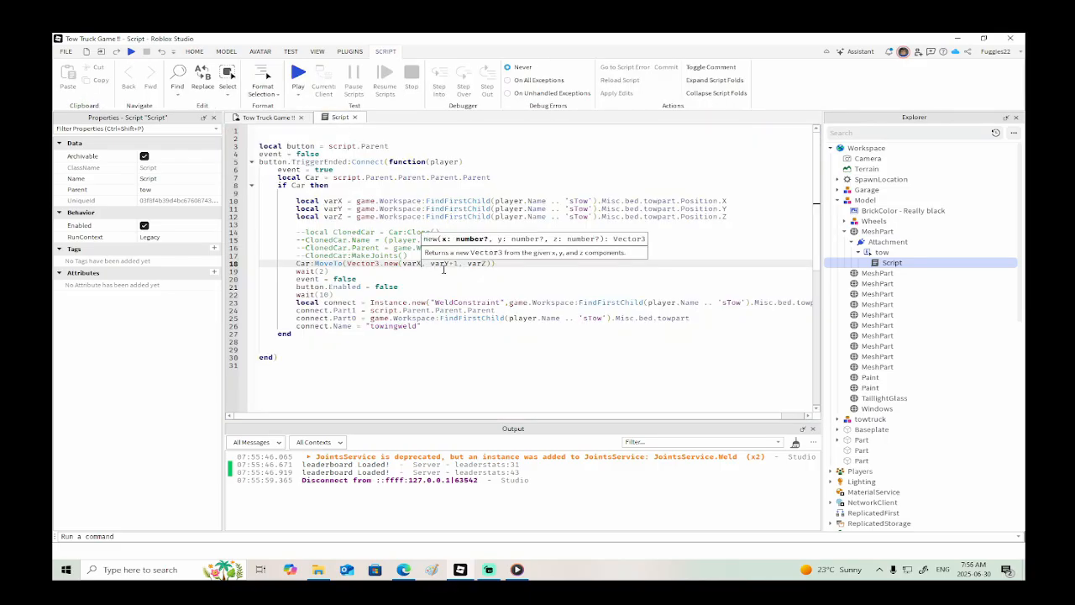
{"action": "left_click", "coordinate": [487, 264]}
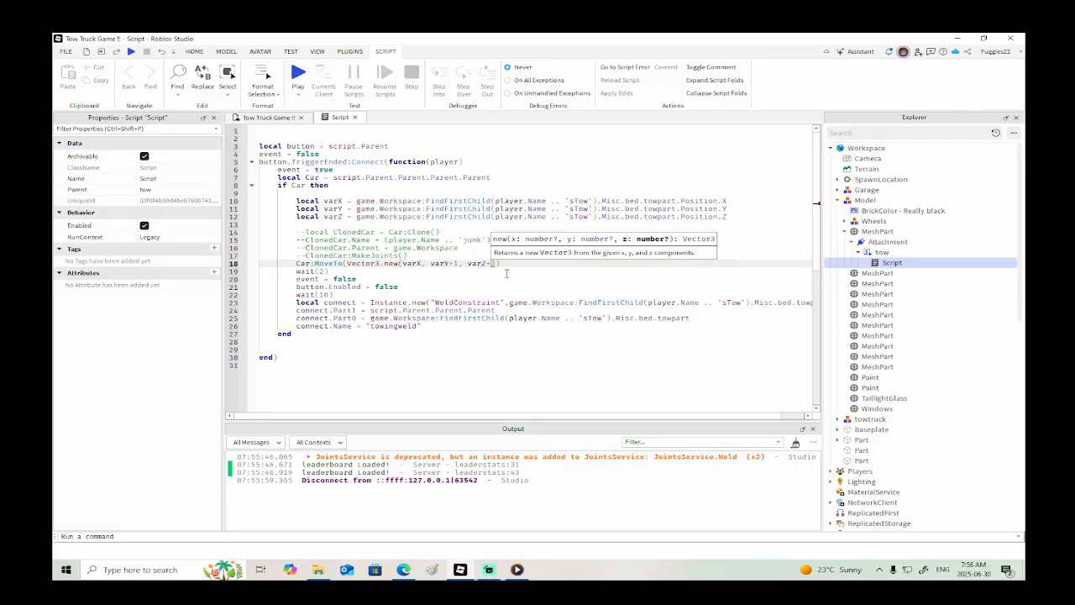
- Playtest the adjusted script by spawning the tow truck, towing the car, and inspecting its placement on the bed
{"action": "left_click", "coordinate": [132, 51]}
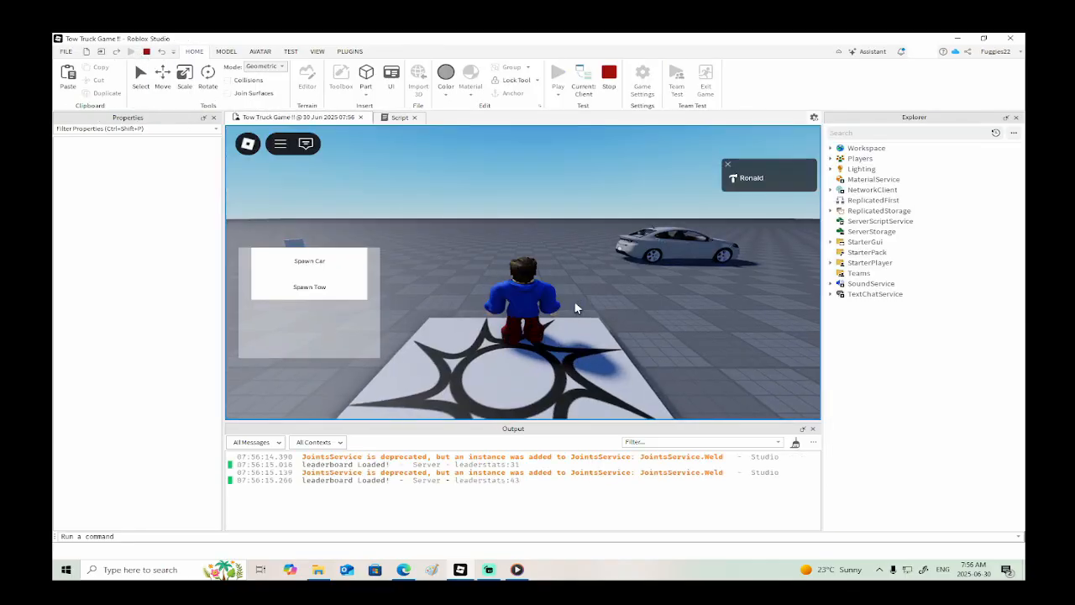
{"action": "key", "text": "w"}
{"action": "right_click_drag", "start_coordinate": [575, 308], "coordinate": [576, 307]}
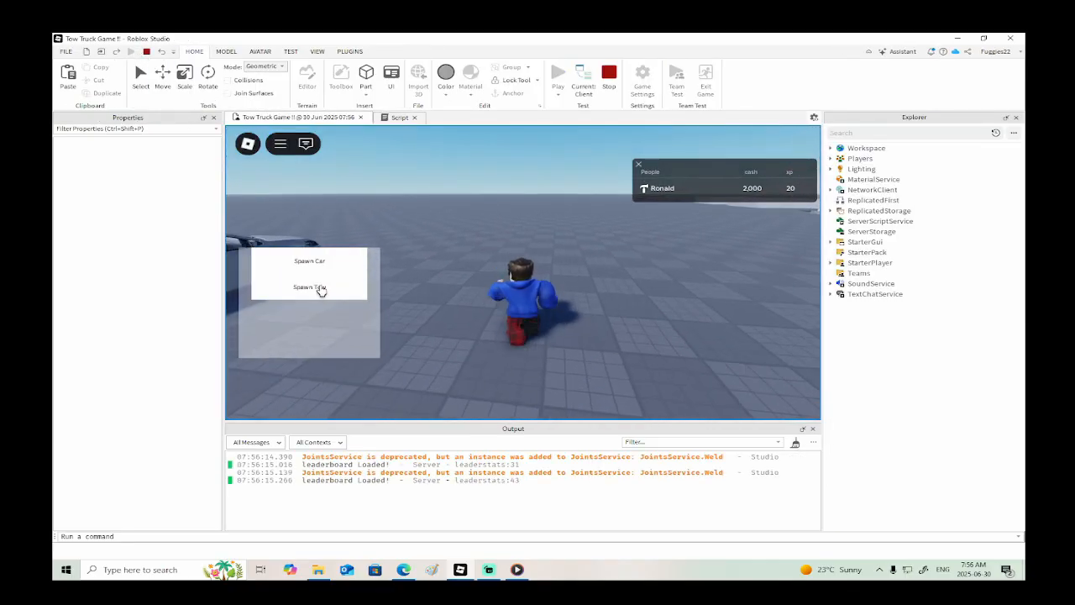
{"action": "left_click", "coordinate": [319, 288]}
{"action": "key", "text": "w"}
{"action": "right_click_drag", "start_coordinate": [672, 376], "coordinate": [673, 377]}
{"action": "key", "text": "e"}
{"action": "key", "text": "w"}
{"action": "key", "text": "d"}
{"action": "key", "text": "a"}
{"action": "key", "text": "a"}
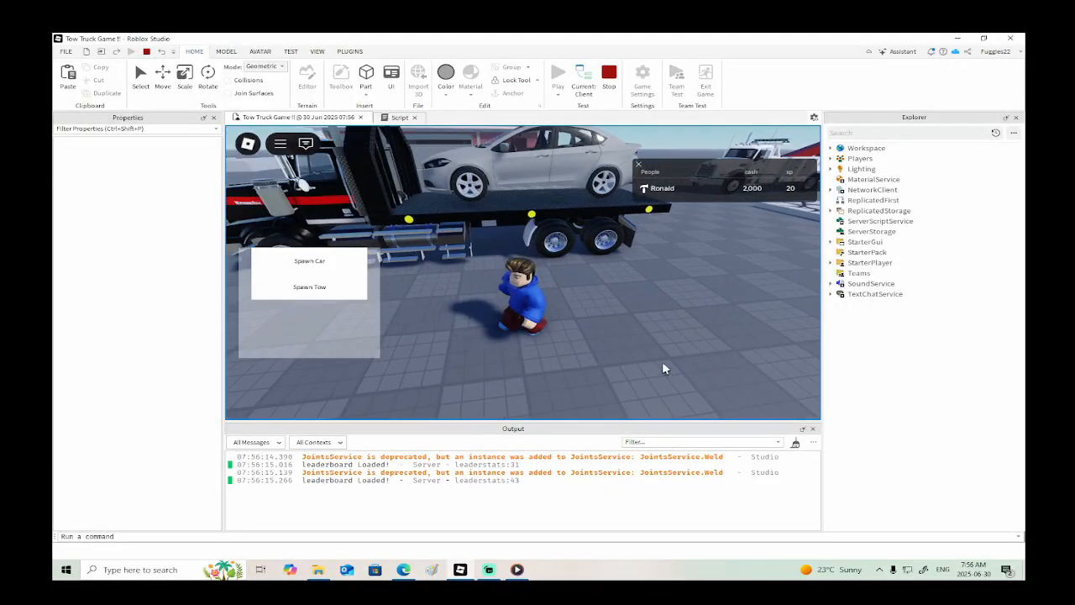
- Walk to the truck's cab, open its controls through the prompt, and get into the driver's seat
{"action": "key", "text": "a"}
{"action": "key", "text": "w"}
{"action": "key", "text": "e"}
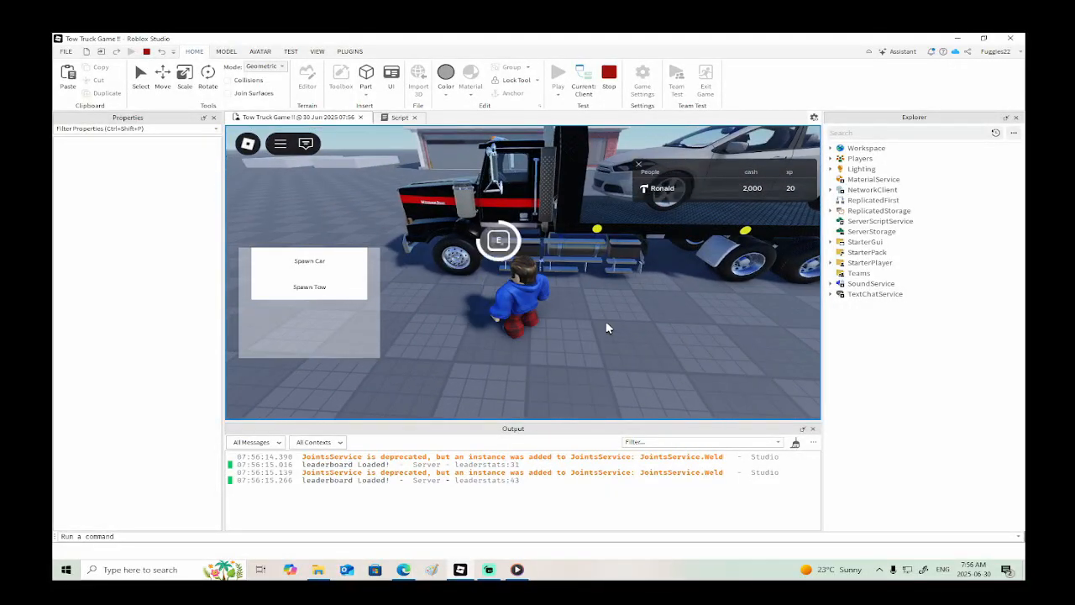
{"action": "key", "text": "w"}
{"action": "key", "text": "space"}
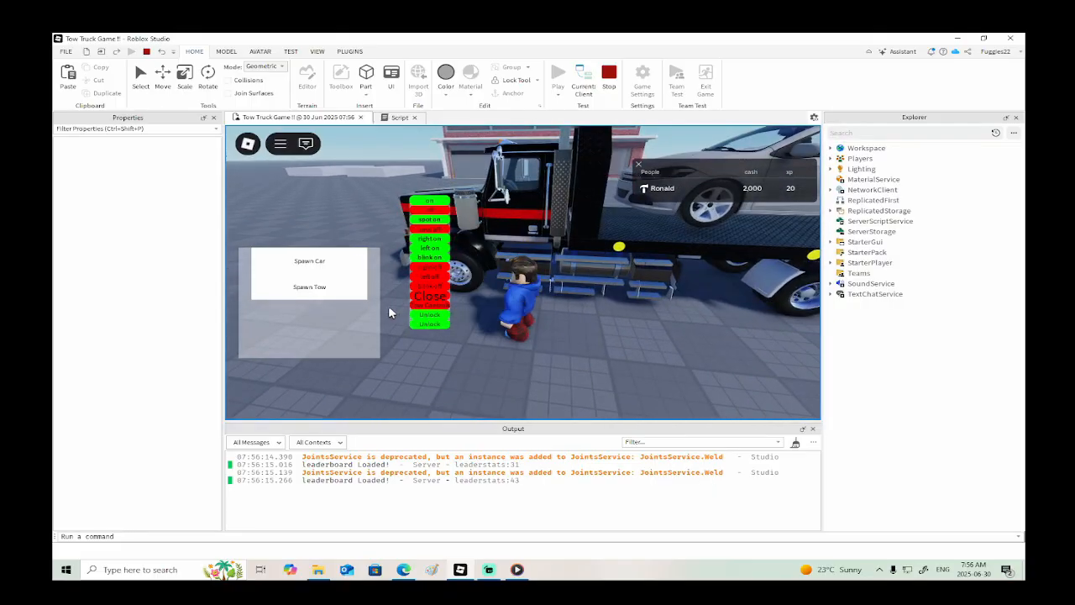
{"action": "key", "text": "e"}
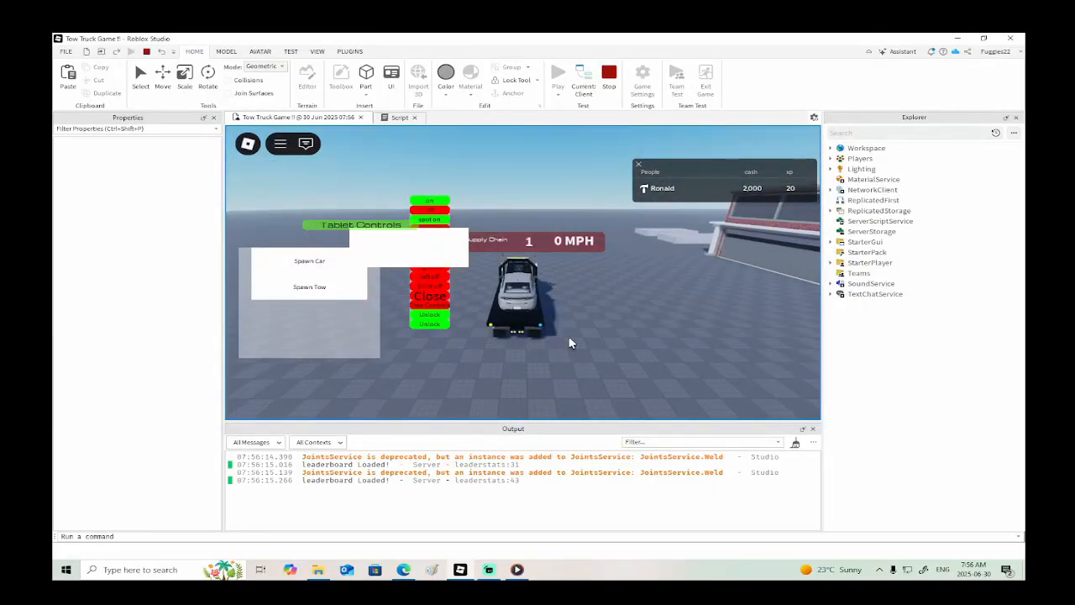
- Shift the truck into reverse and back to first gear, inspect the loaded car from the side, and stop the test
{"action": "right_click_drag", "start_coordinate": [569, 343], "coordinate": [570, 343]}
{"action": "key", "text": "q"}
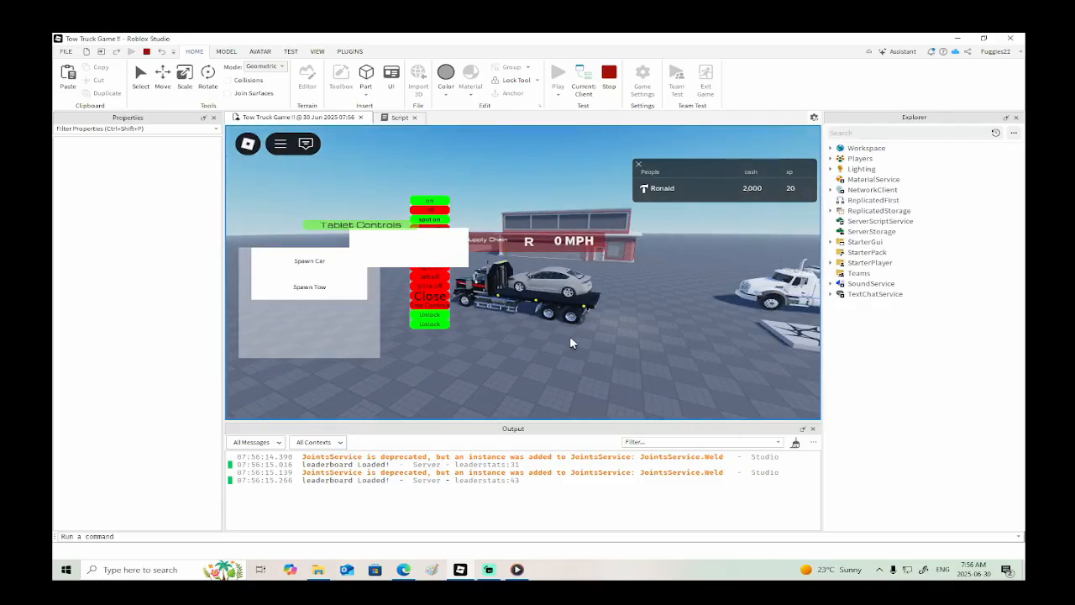
{"action": "scroll", "coordinate": [569, 343], "scroll_direction": "up", "scroll_amount": 5}
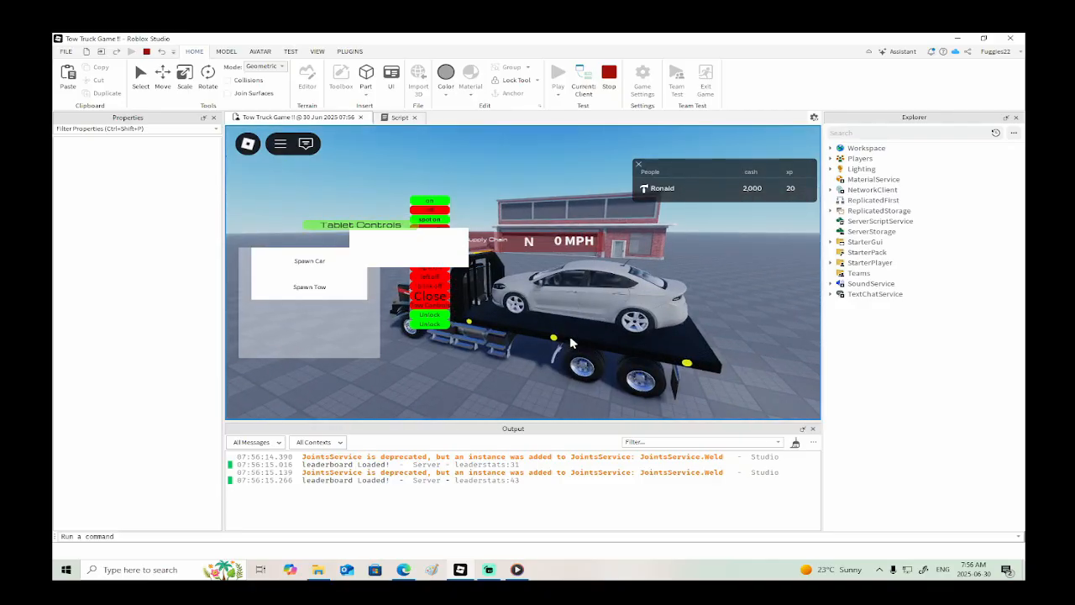
{"action": "key", "text": "e"}
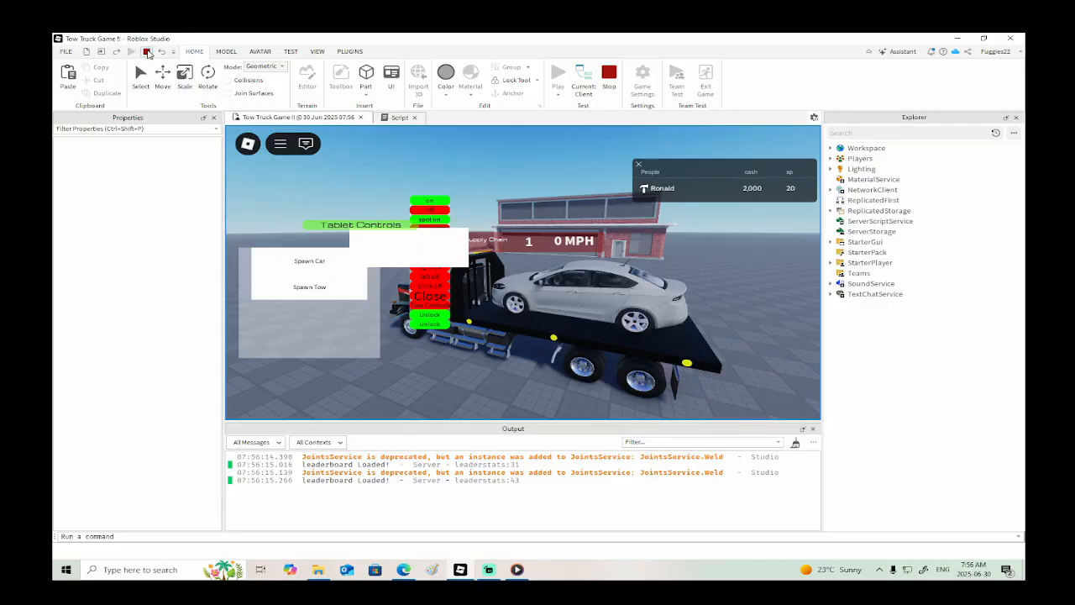
{"action": "left_click", "coordinate": [147, 52]}
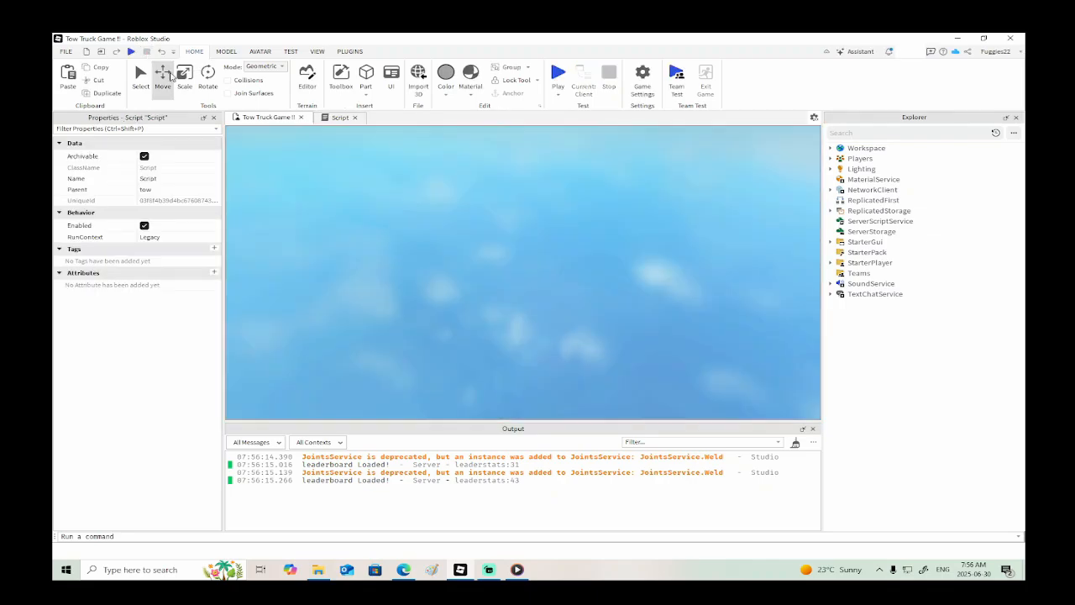
- Weld the parked car's Windows mesh to the car body with a weld constraint
{"action": "left_click", "coordinate": [671, 277]}
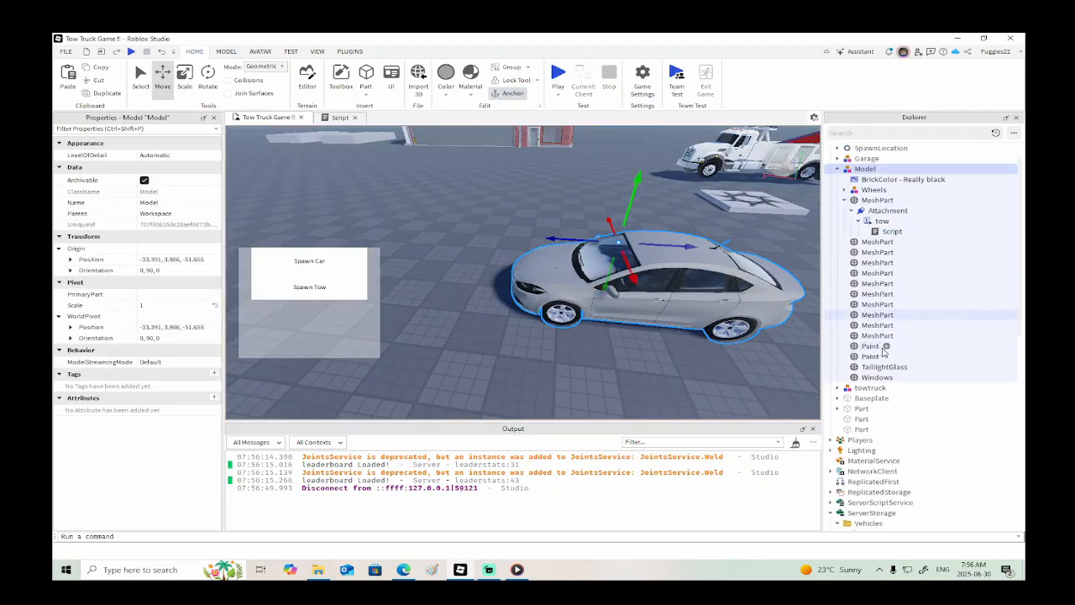
{"action": "scroll", "coordinate": [888, 348], "scroll_direction": "down", "scroll_amount": 2}
{"action": "left_click", "coordinate": [870, 346]}
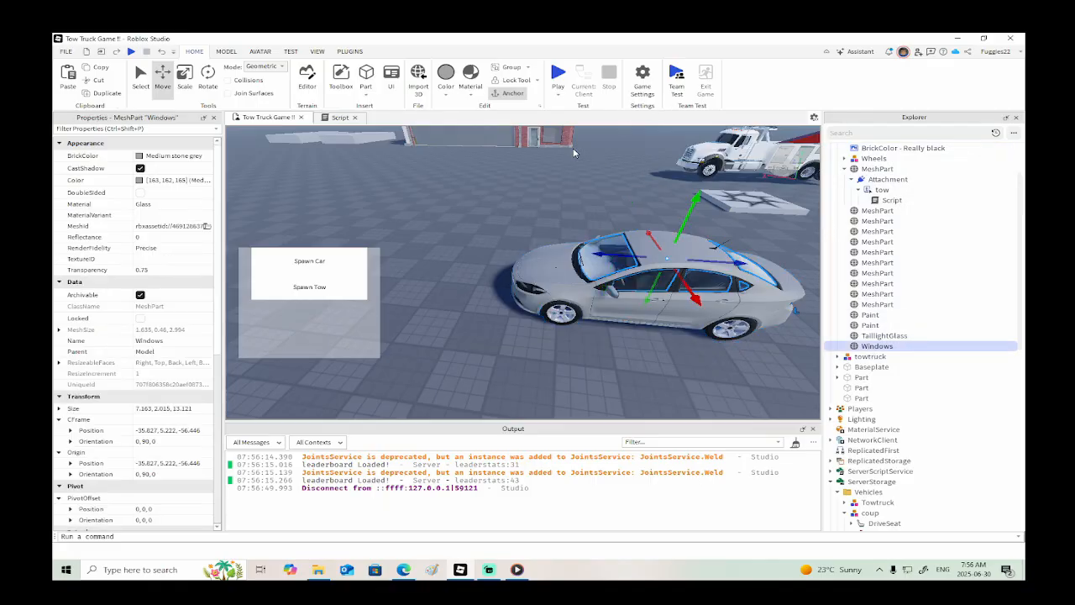
{"action": "left_click", "coordinate": [237, 53]}
{"action": "key", "text": "f"}
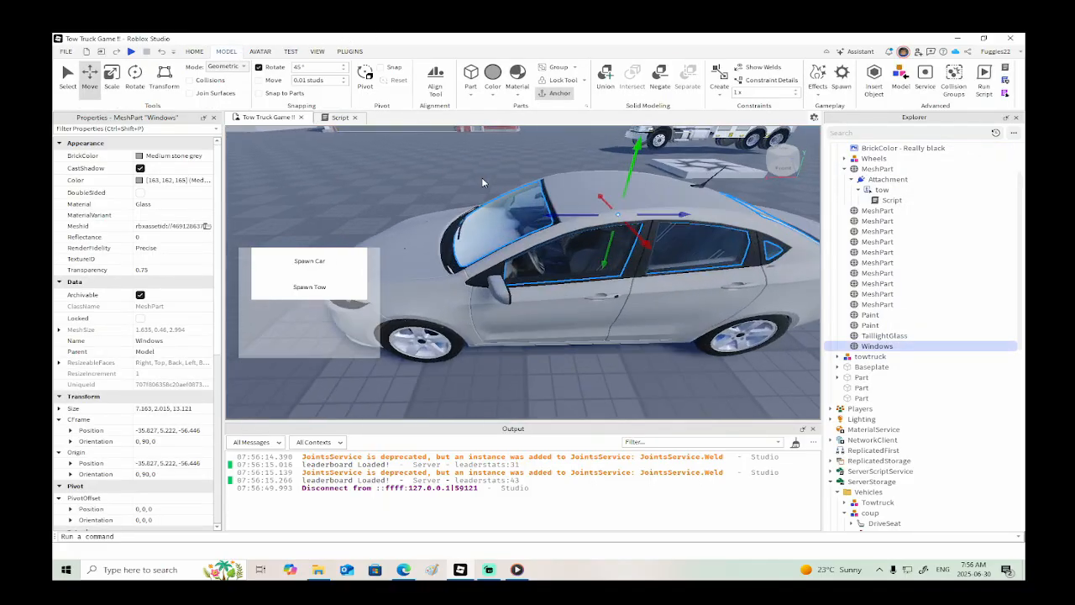
{"action": "left_click", "coordinate": [720, 89]}
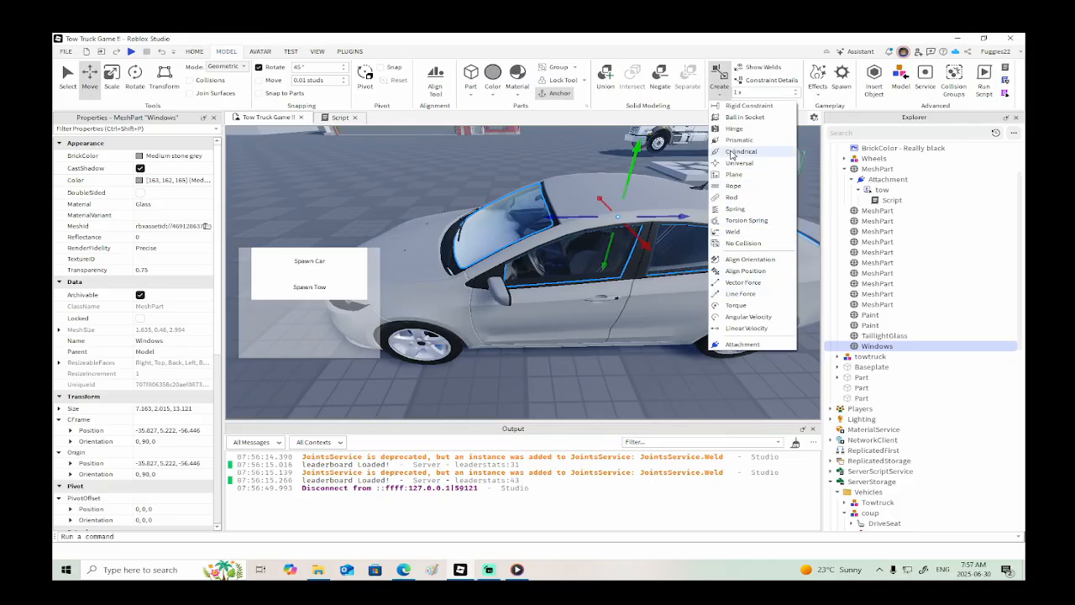
{"action": "left_click", "coordinate": [733, 232]}
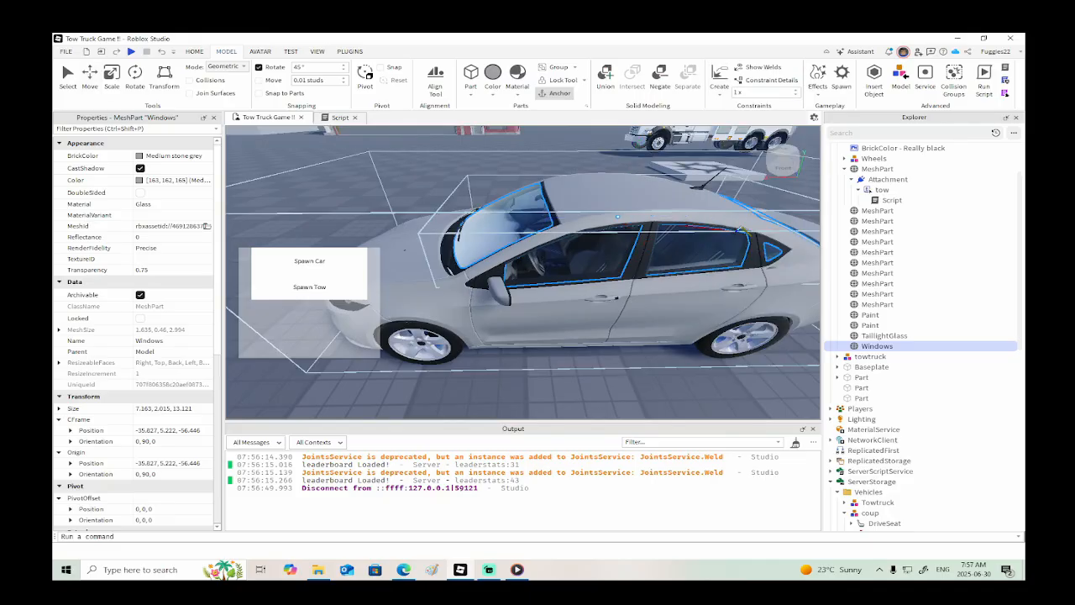
{"action": "left_click", "coordinate": [510, 311]}
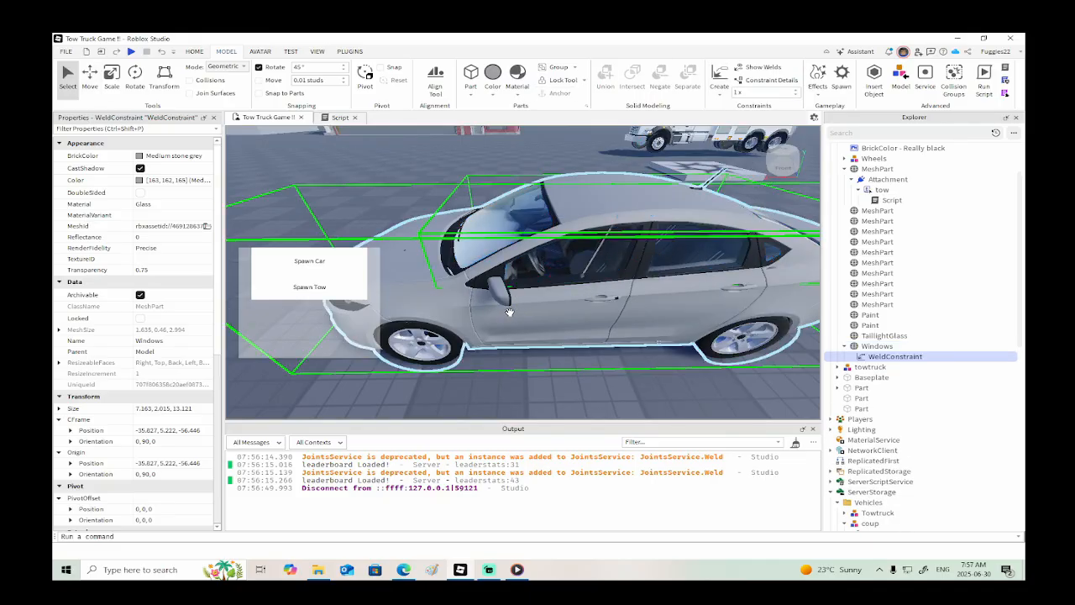
- Weld the TaillightGlass mesh and the medium blue Paint mesh to the car body
{"action": "left_click", "coordinate": [868, 335]}
{"action": "left_click", "coordinate": [720, 72]}
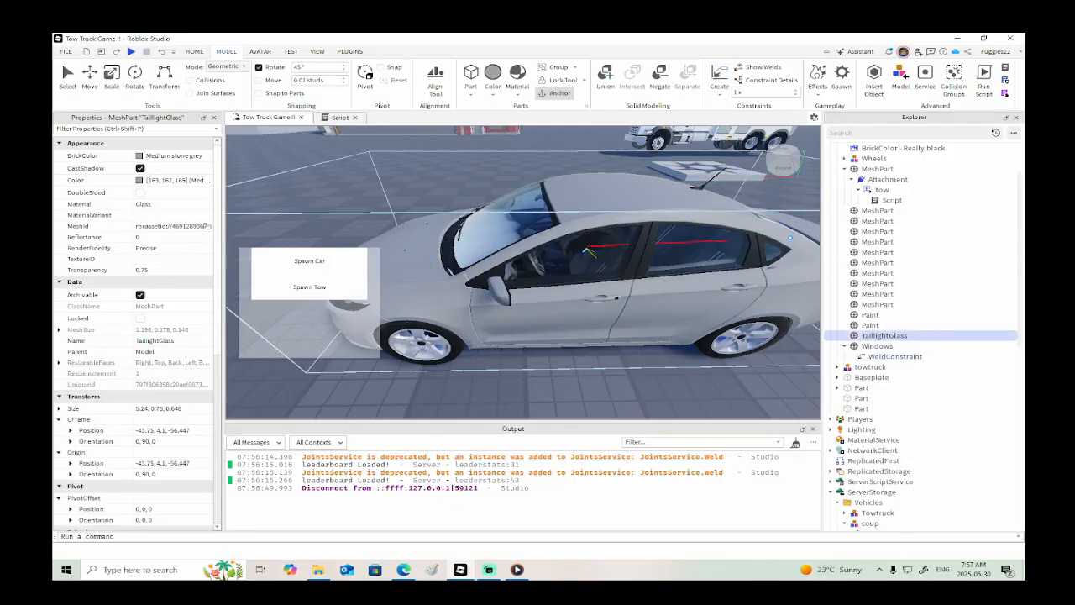
{"action": "left_click", "coordinate": [869, 325]}
{"action": "left_click", "coordinate": [865, 325]}
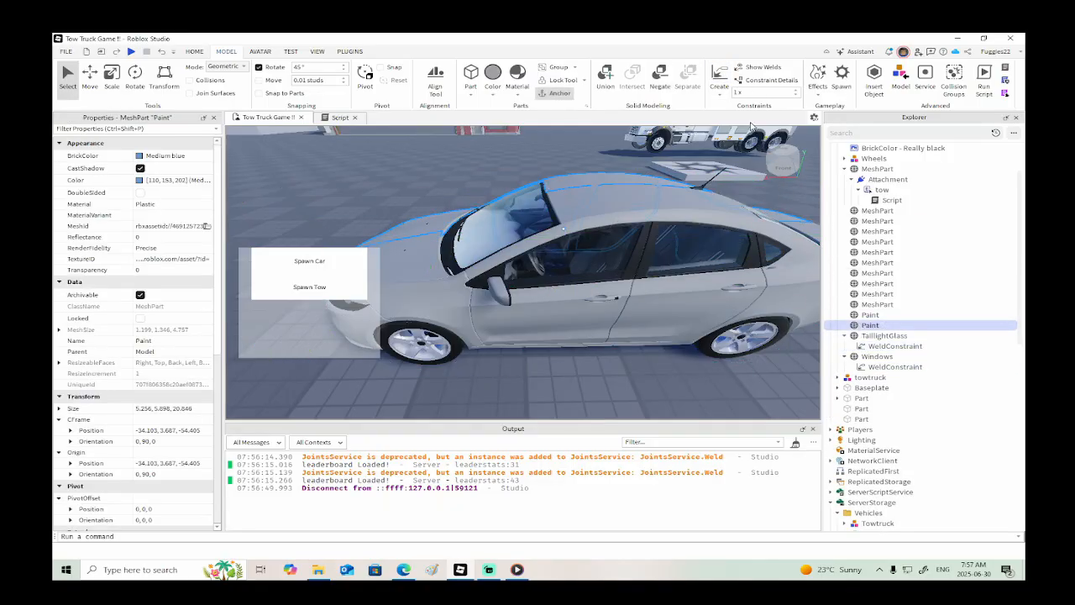
{"action": "left_click", "coordinate": [724, 80]}
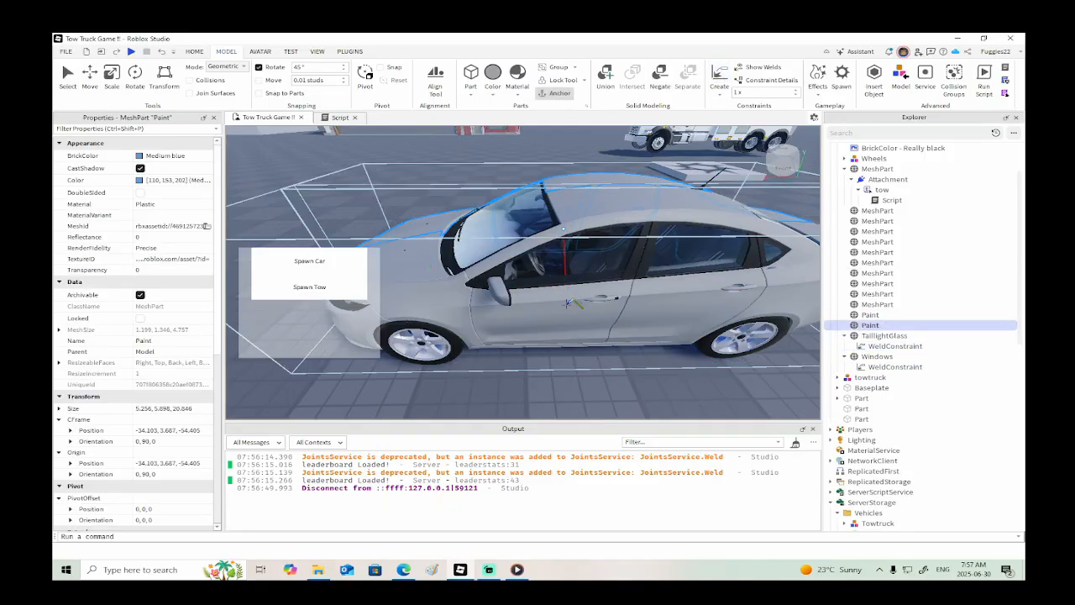
{"action": "left_click", "coordinate": [568, 303]}
- Weld the medium stone grey Paint mesh and the car model's last MeshPart to the rest of the body
{"action": "left_click", "coordinate": [860, 316]}
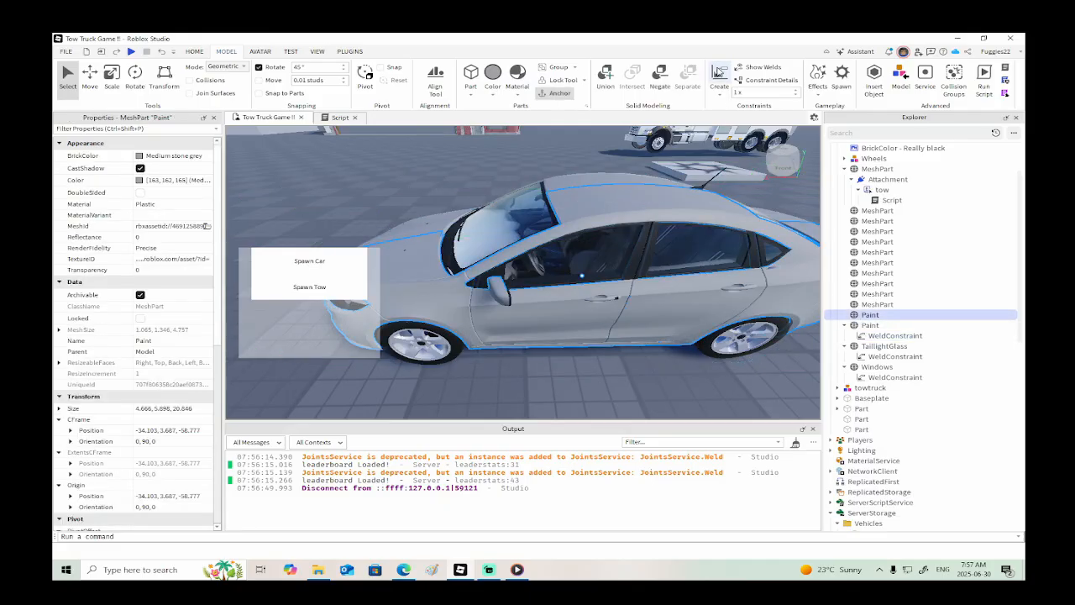
{"action": "left_click", "coordinate": [718, 73]}
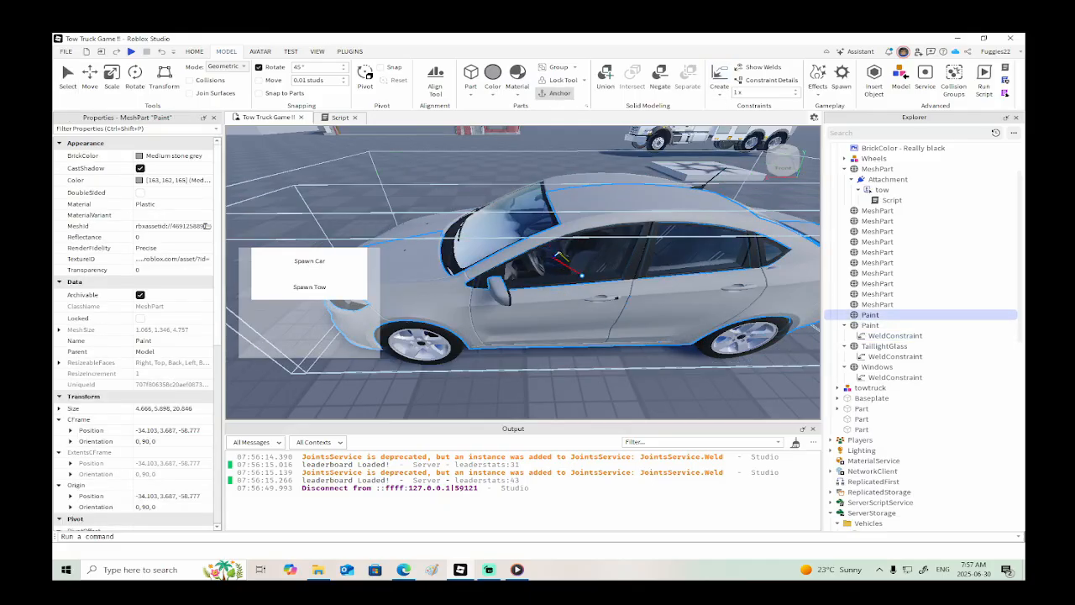
{"action": "left_click", "coordinate": [559, 257]}
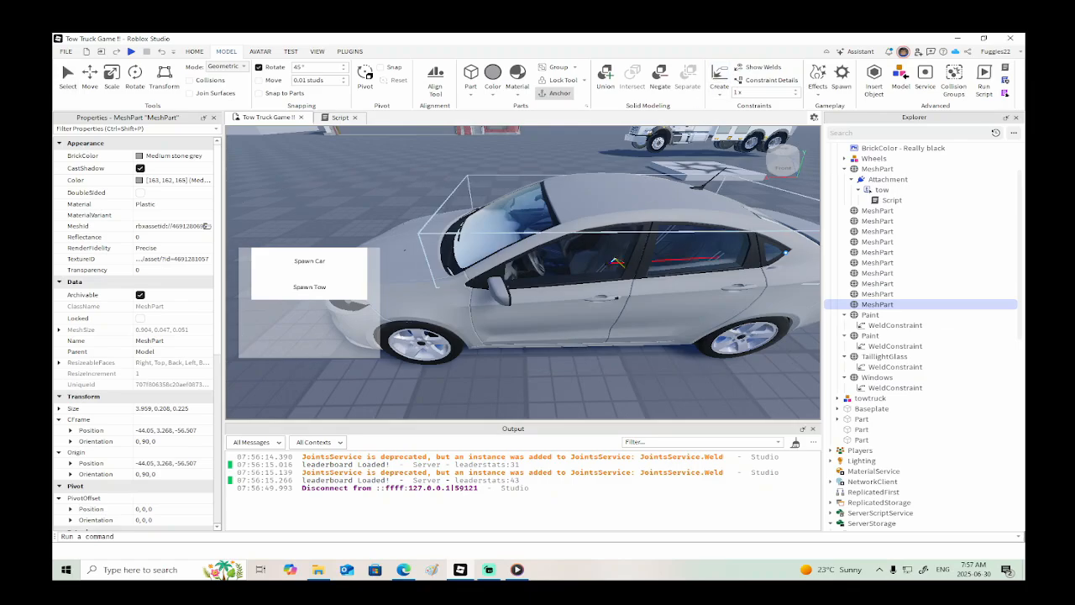
{"action": "left_click", "coordinate": [615, 262]}
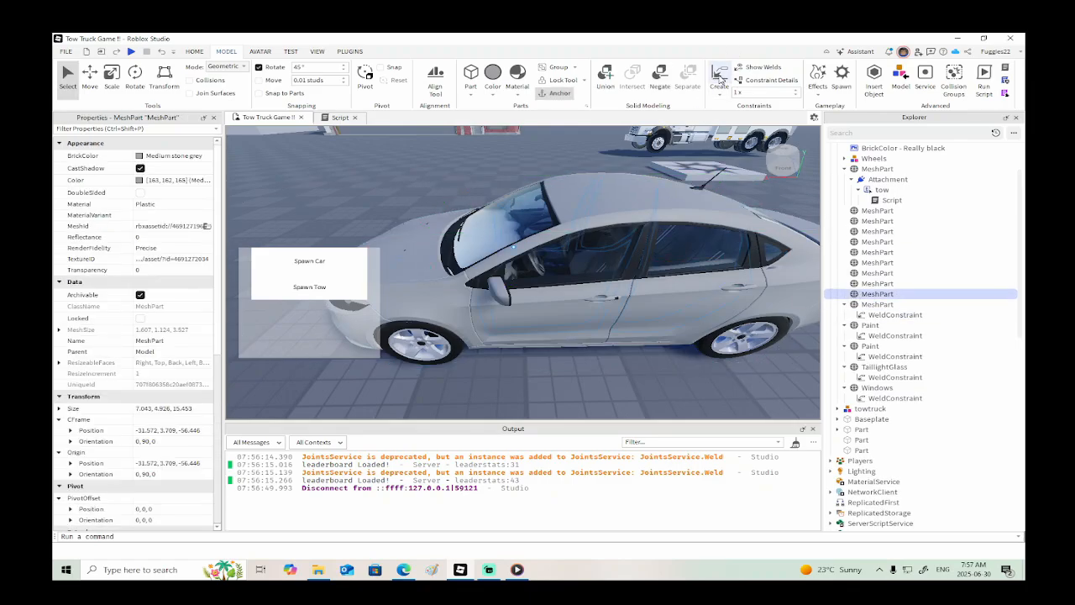
- Add weld constraints from the car model's tenth and ninth MeshParts to the body
{"action": "left_click", "coordinate": [720, 78]}
{"action": "left_click", "coordinate": [567, 293]}
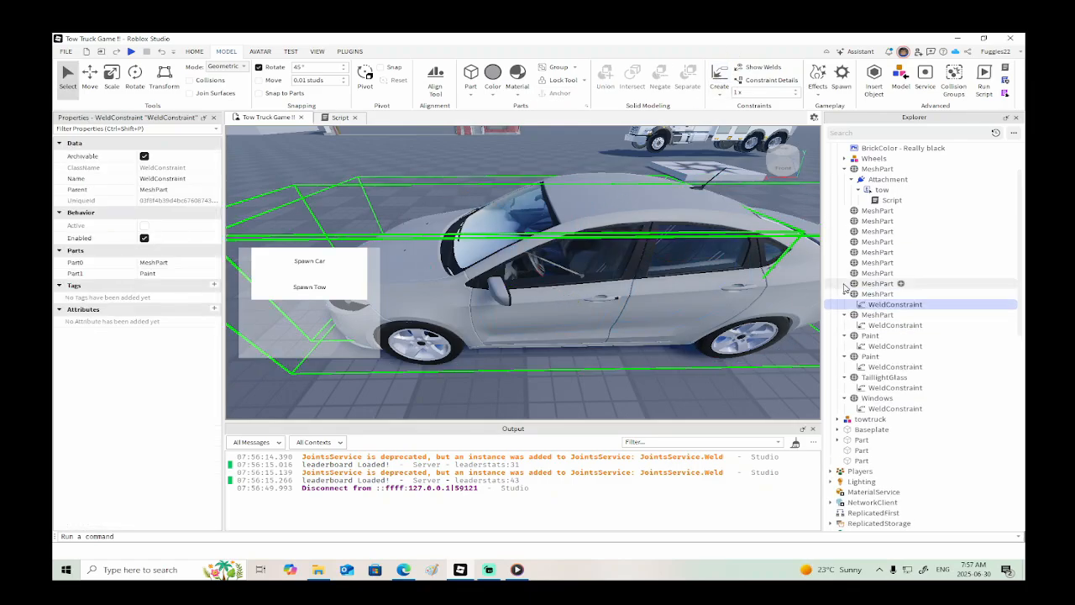
{"action": "left_click", "coordinate": [873, 283]}
{"action": "left_click", "coordinate": [720, 78]}
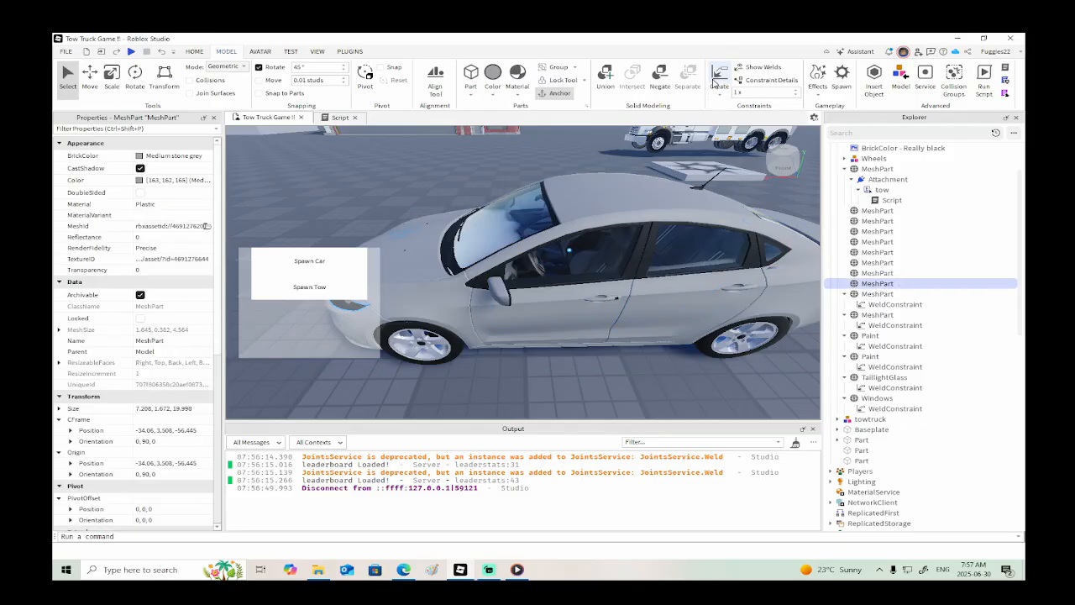
{"action": "left_click", "coordinate": [561, 304]}
- Add weld constraints from the car model's eighth and seventh MeshParts to the body
{"action": "left_click", "coordinate": [722, 78]}
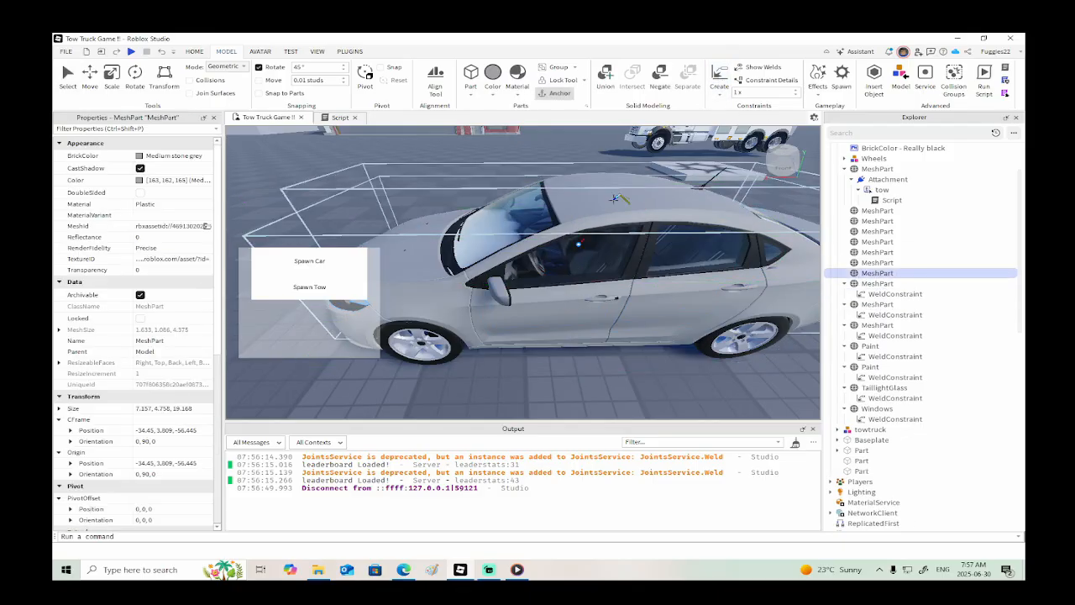
{"action": "left_click", "coordinate": [565, 296]}
{"action": "left_click", "coordinate": [875, 263]}
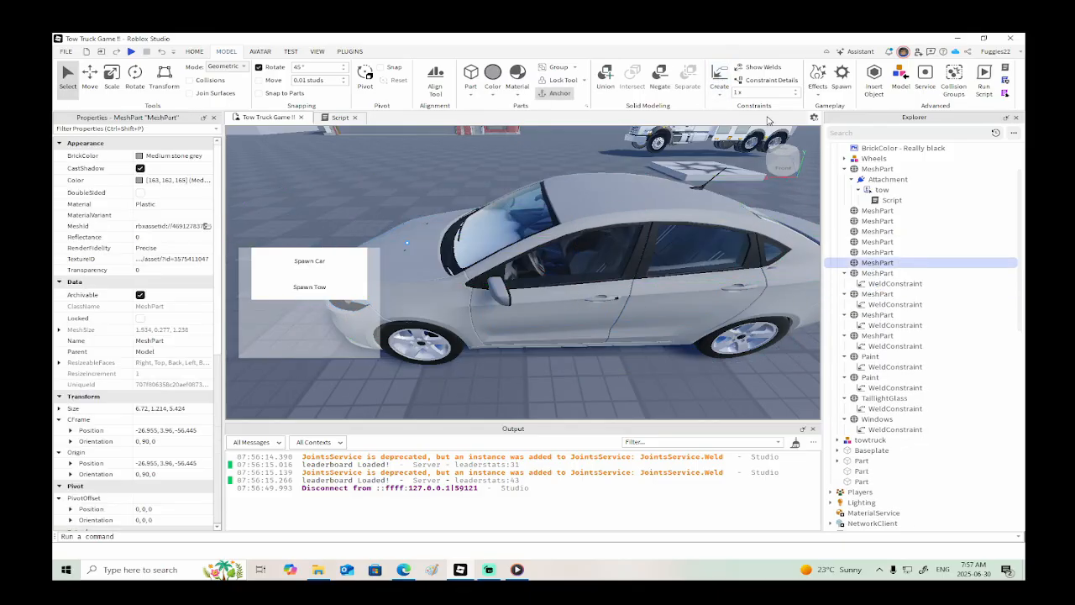
{"action": "left_click", "coordinate": [726, 79]}
{"action": "left_click", "coordinate": [720, 288]}
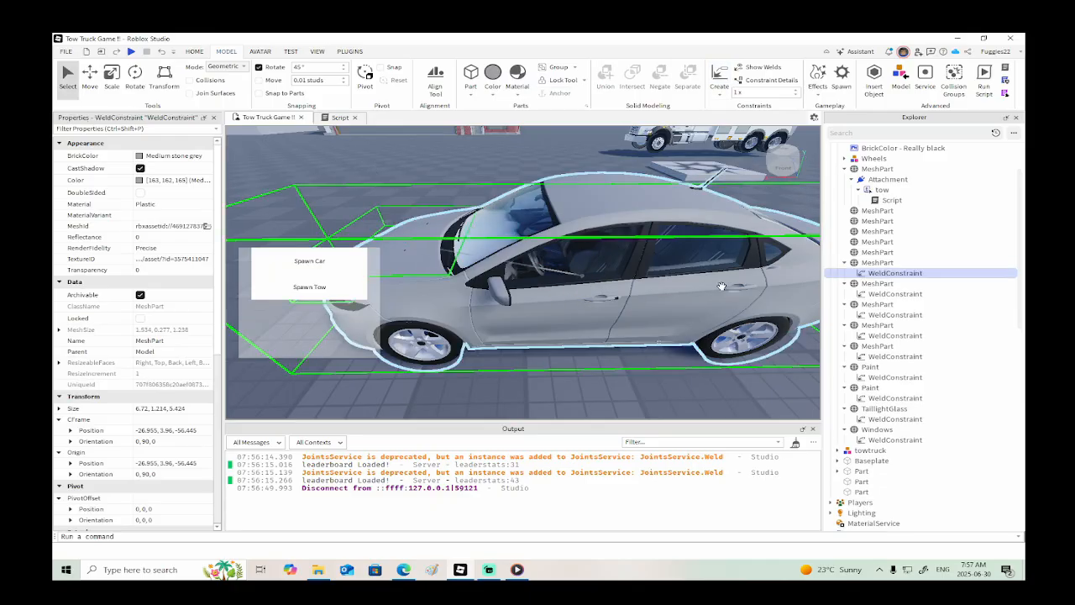
- Weld the sixth MeshPart, which forms the window frames and trim, to the car body
{"action": "left_click", "coordinate": [883, 253]}
{"action": "left_click", "coordinate": [718, 77]}
{"action": "left_click", "coordinate": [571, 298]}
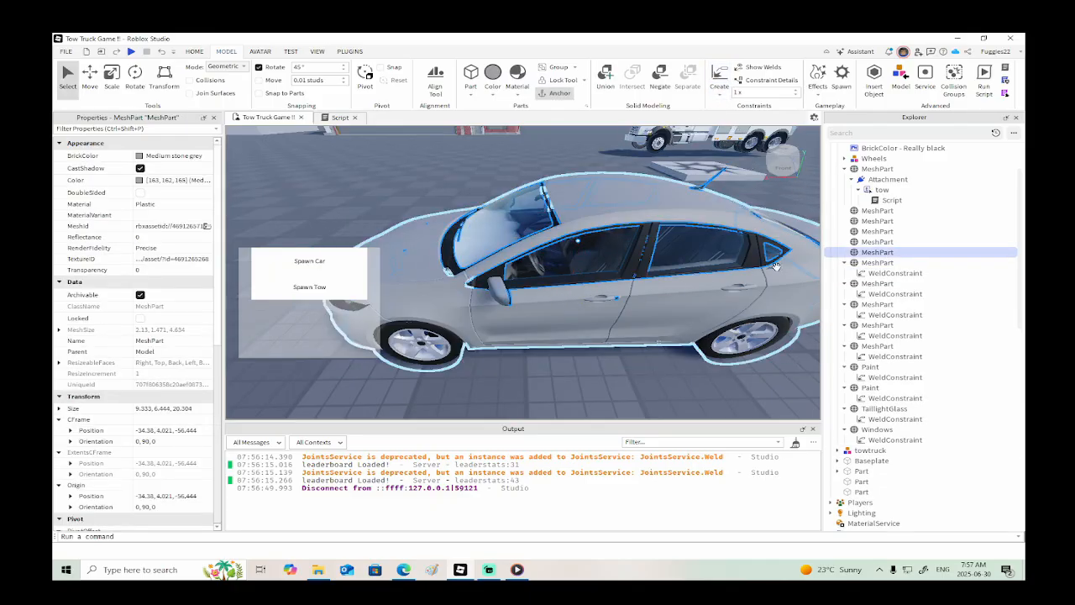
{"action": "left_click", "coordinate": [724, 79]}
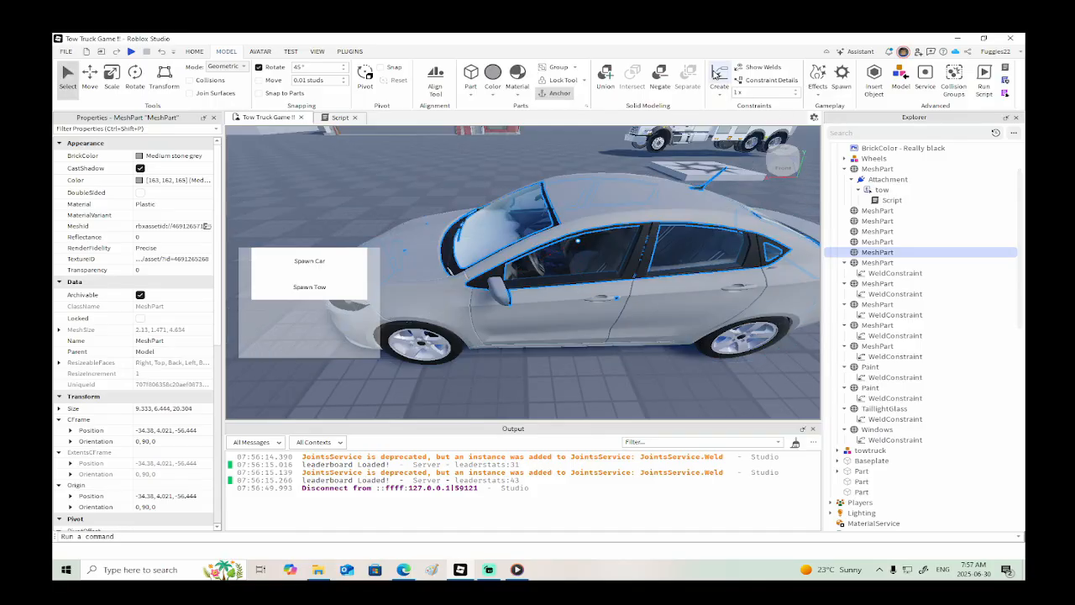
{"action": "left_click", "coordinate": [716, 74]}
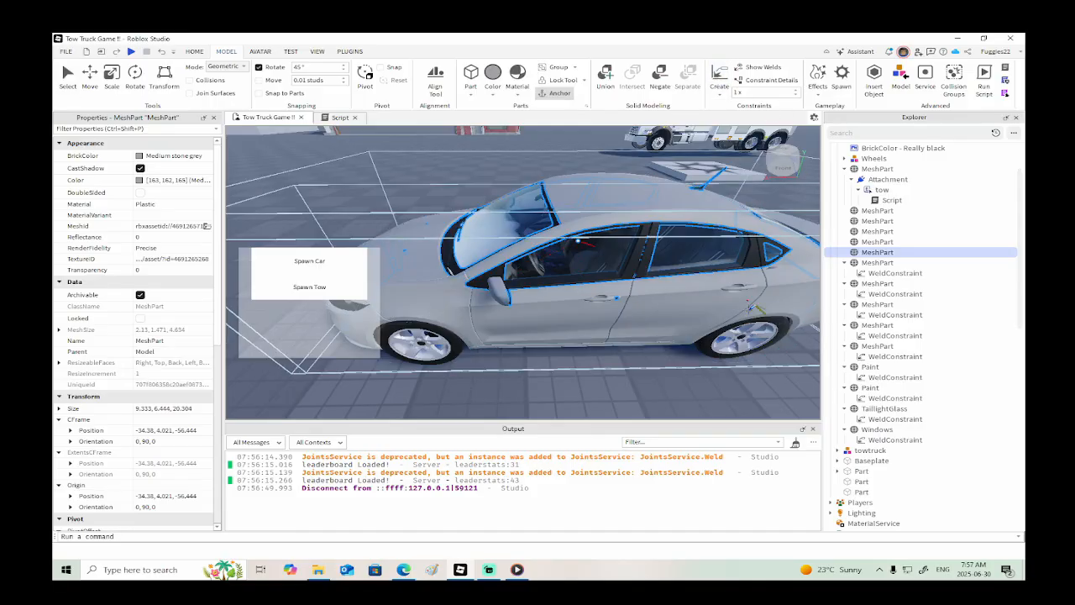
- Add weld constraints from the car model's fifth and fourth MeshParts to the body
{"action": "left_click", "coordinate": [853, 242]}
{"action": "left_click", "coordinate": [715, 75]}
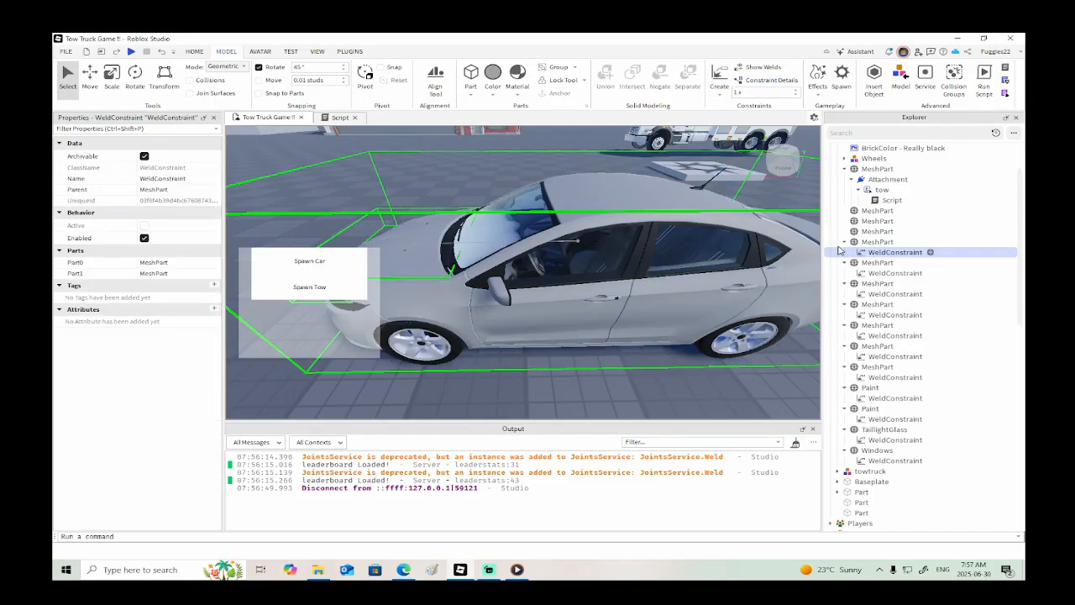
{"action": "left_click", "coordinate": [877, 230]}
{"action": "left_click", "coordinate": [718, 74]}
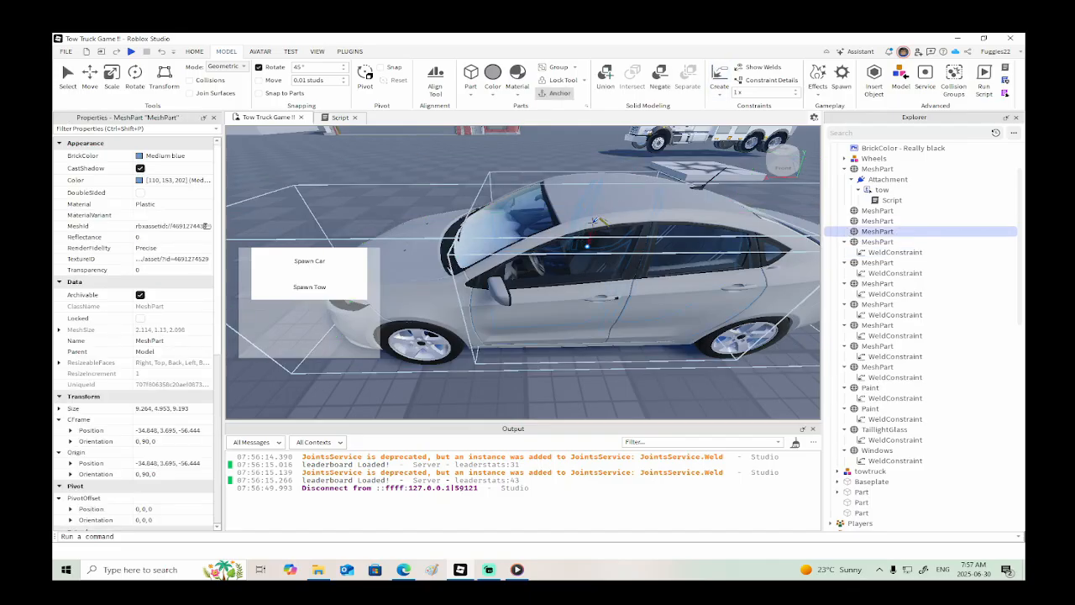
- Weld the car model's third MeshPart to the Paint mesh and shift the whole car slightly across the ground
{"action": "left_click", "coordinate": [856, 221]}
{"action": "left_click", "coordinate": [718, 73]}
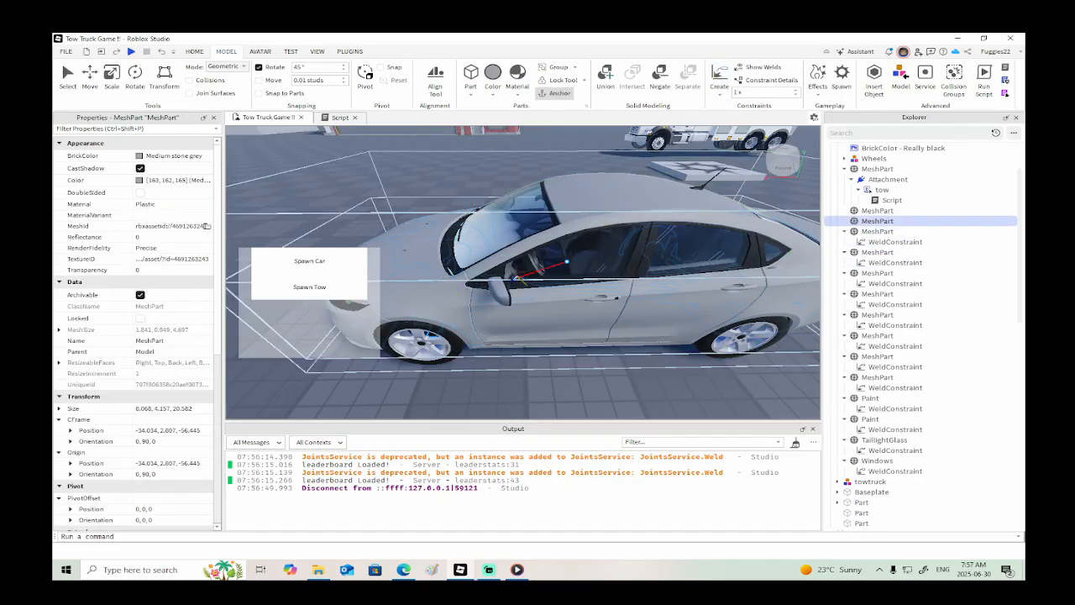
{"action": "left_click", "coordinate": [508, 312]}
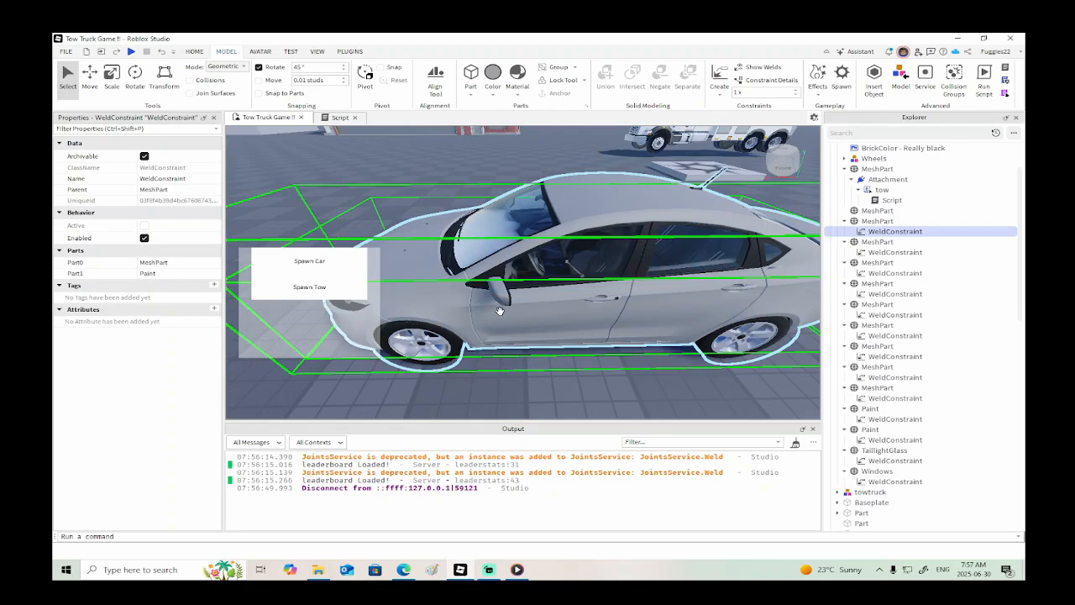
{"action": "left_click_drag", "start_coordinate": [500, 311], "coordinate": [457, 467]}
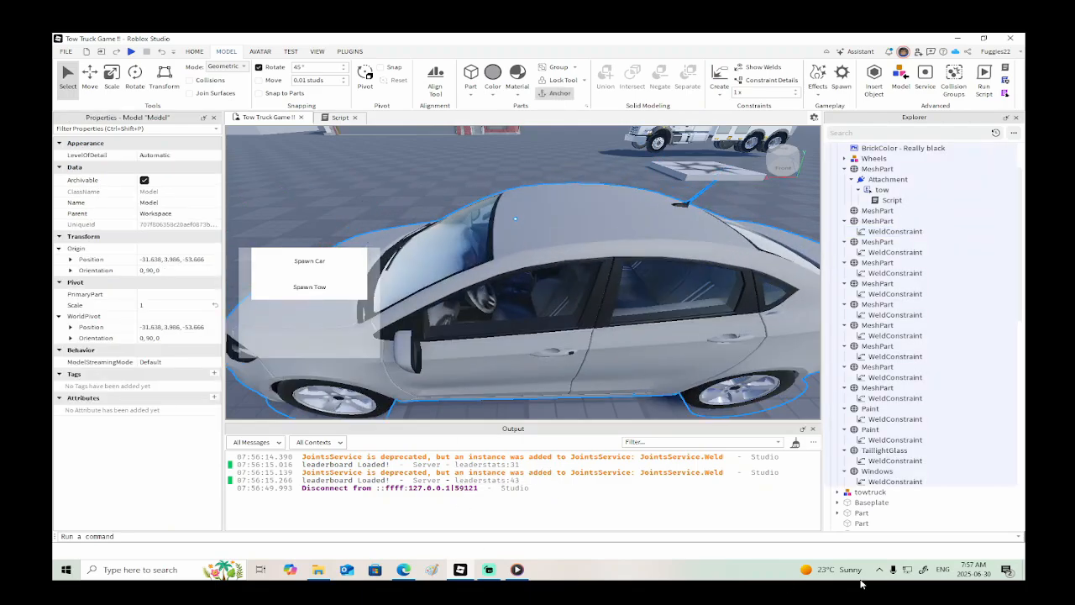
- Weld the second MeshPart to the Paint mesh, and the first MeshPart holding the tow attachment to the Windows mesh
{"action": "mouse_move", "coordinate": [486, 574]}
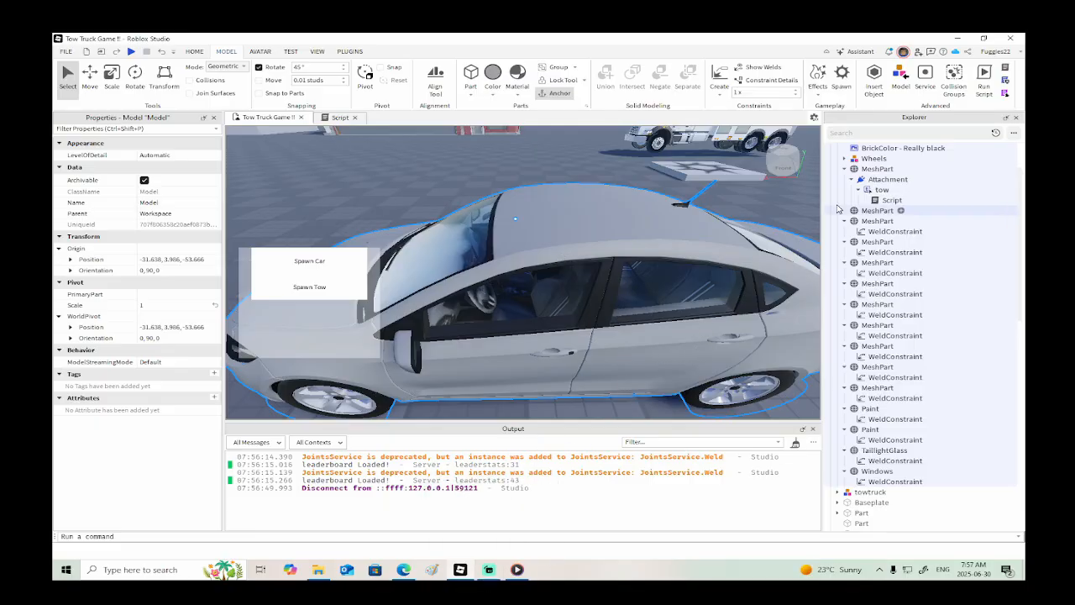
{"action": "left_click", "coordinate": [873, 210]}
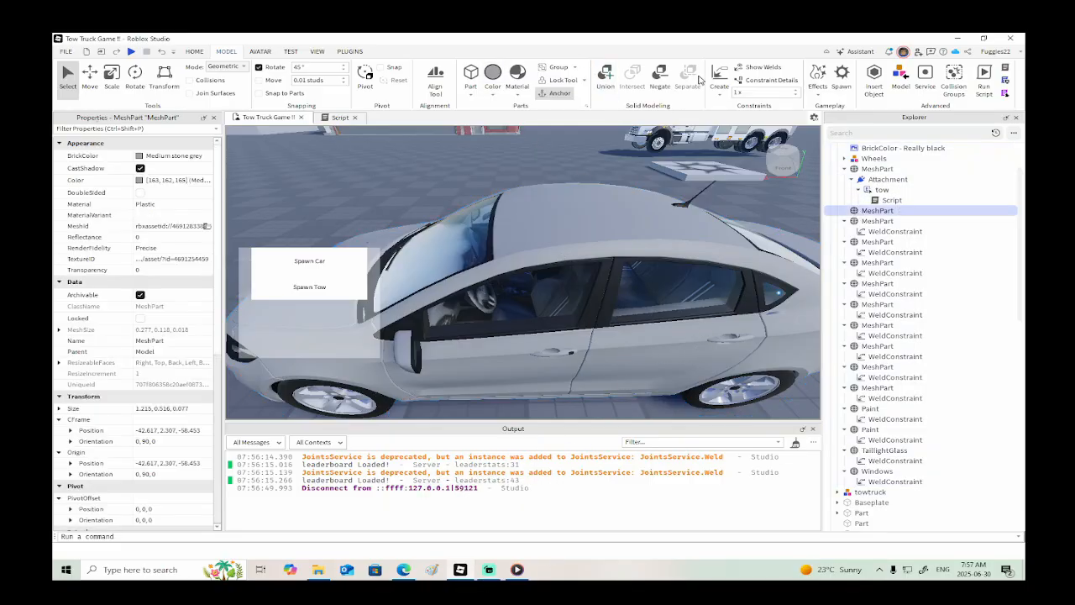
{"action": "key", "text": "Right"}
{"action": "key", "text": "Down"}
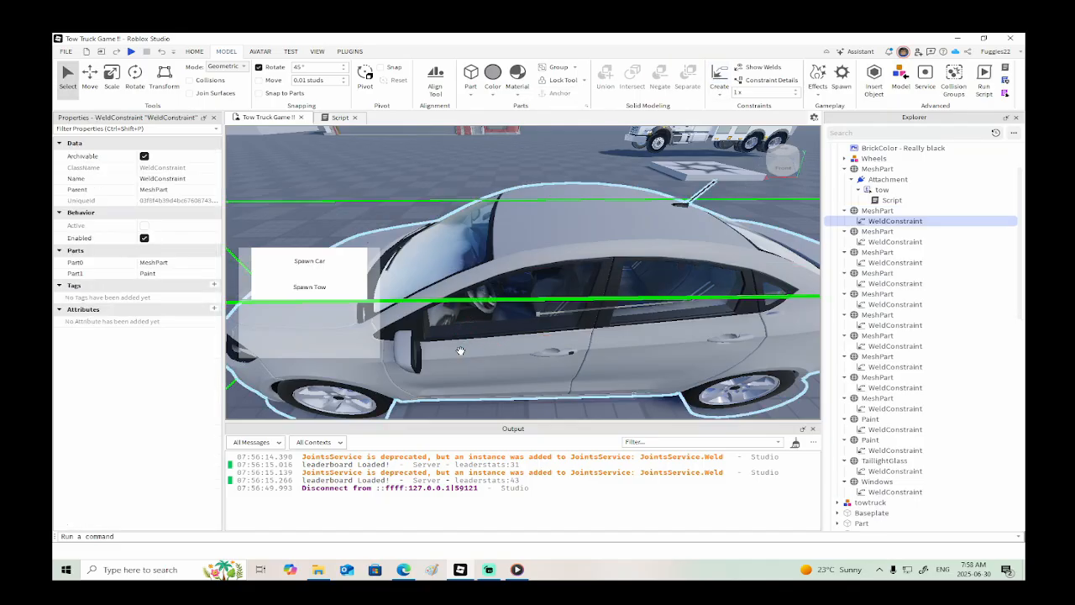
{"action": "left_click", "coordinate": [876, 169]}
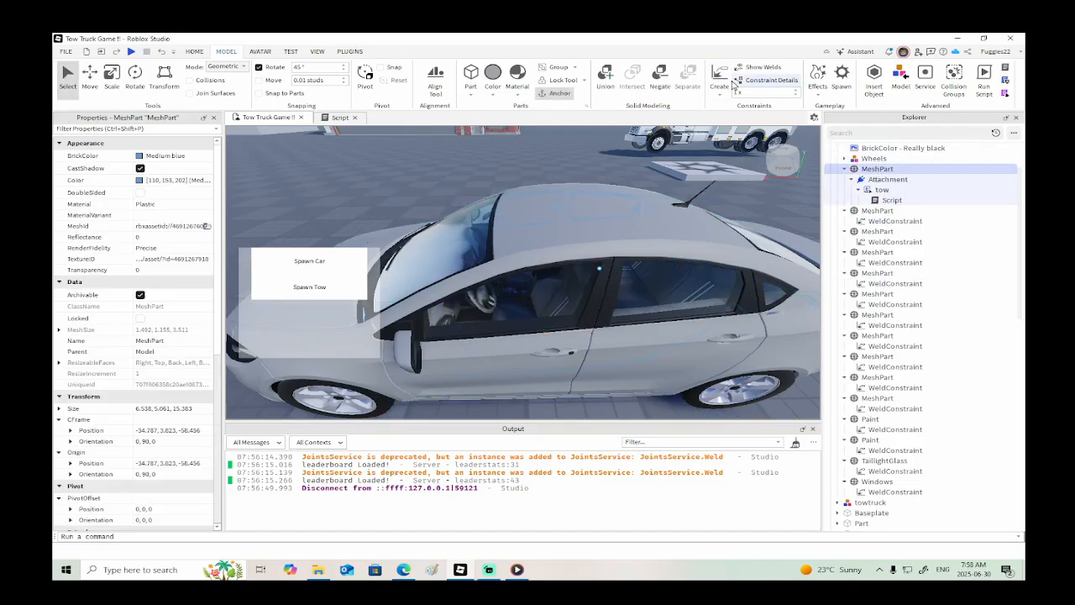
{"action": "left_click", "coordinate": [720, 75]}
{"action": "left_click", "coordinate": [567, 294]}
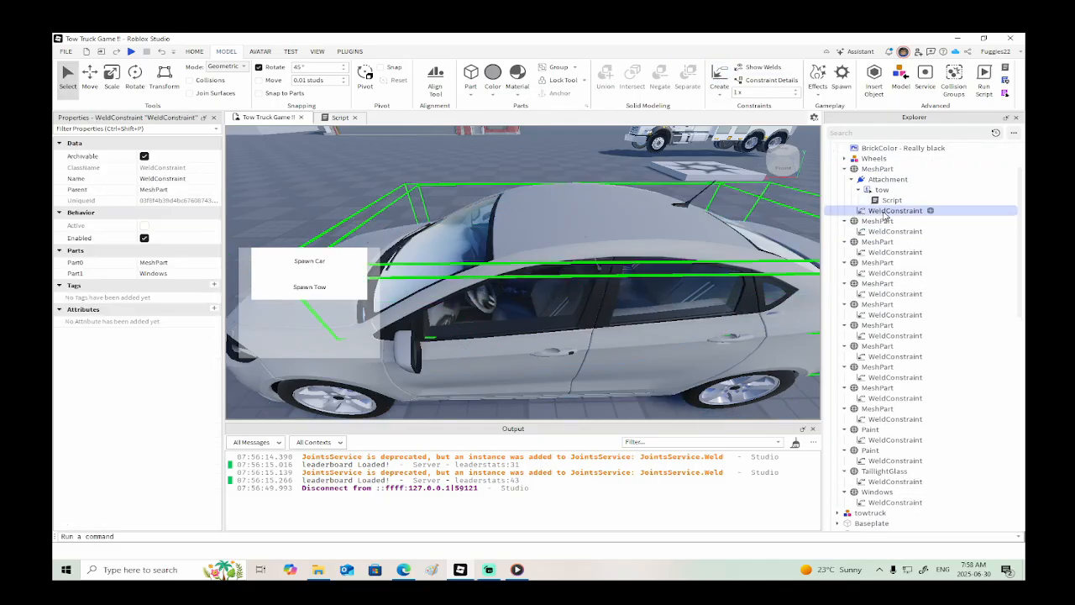
- Weld the last "thing" mesh in the RR wheel's Parts group to the car body
{"action": "scroll", "coordinate": [907, 214], "scroll_direction": "down", "scroll_amount": 3}
{"action": "left_click", "coordinate": [844, 158]}
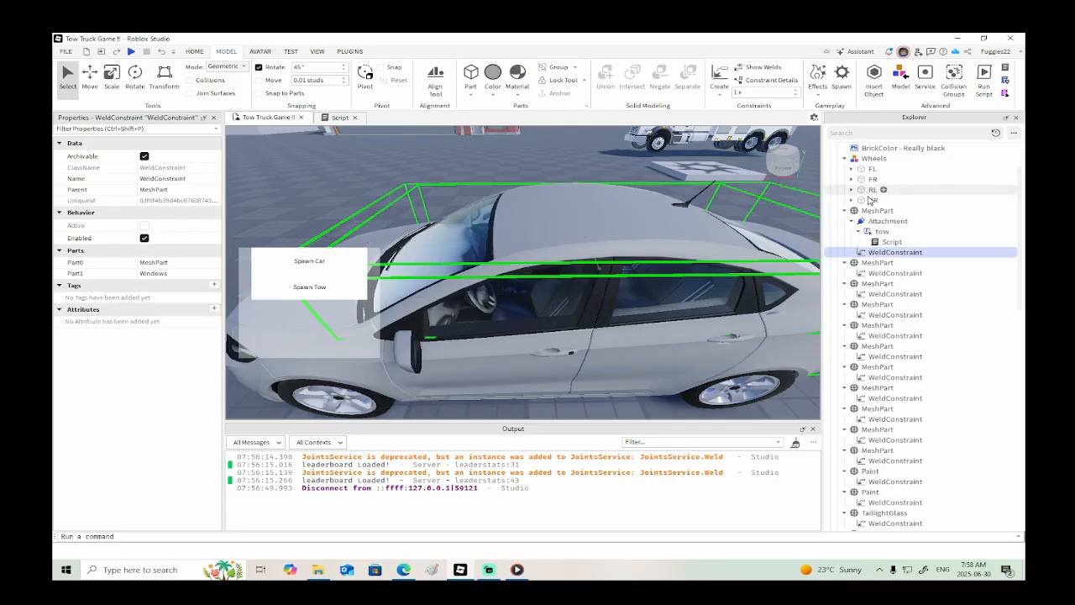
{"action": "left_click", "coordinate": [870, 200]}
{"action": "left_click", "coordinate": [851, 200]}
{"action": "left_click", "coordinate": [857, 231]}
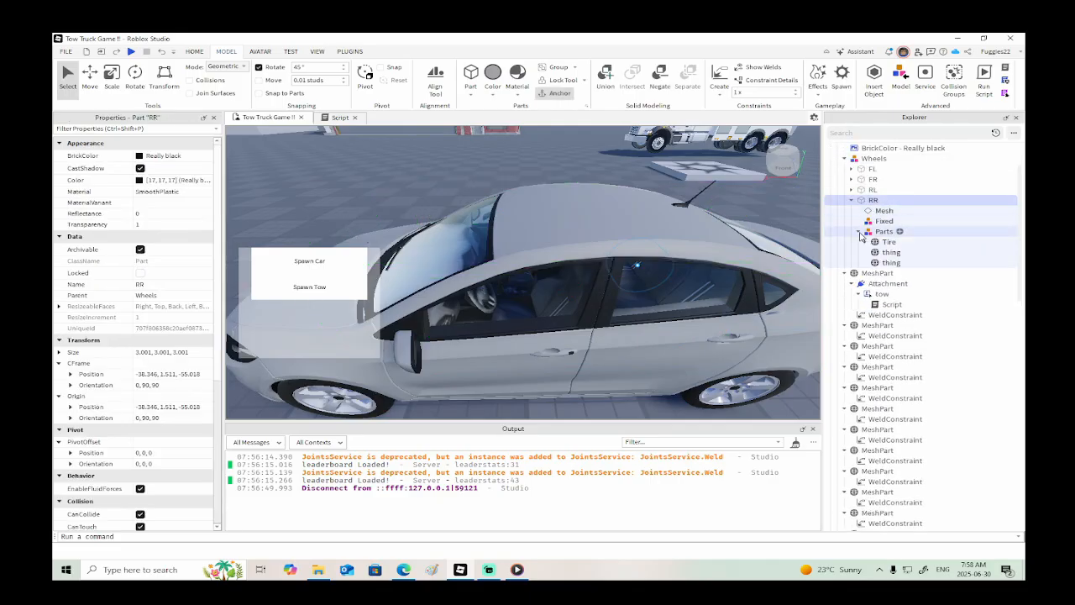
{"action": "left_click", "coordinate": [890, 262]}
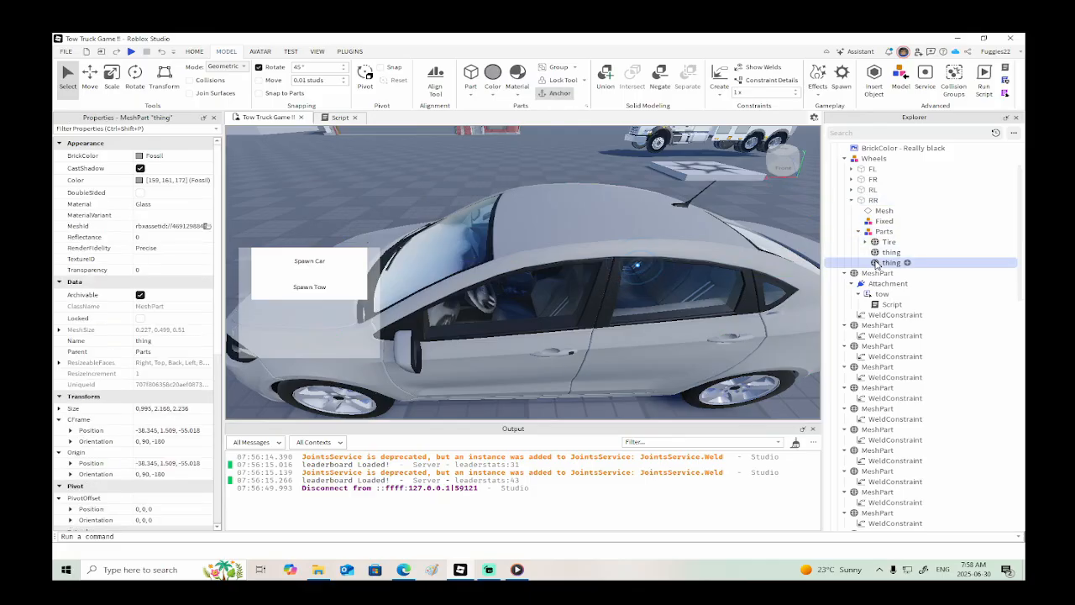
{"action": "left_click", "coordinate": [723, 79]}
{"action": "left_click", "coordinate": [635, 232]}
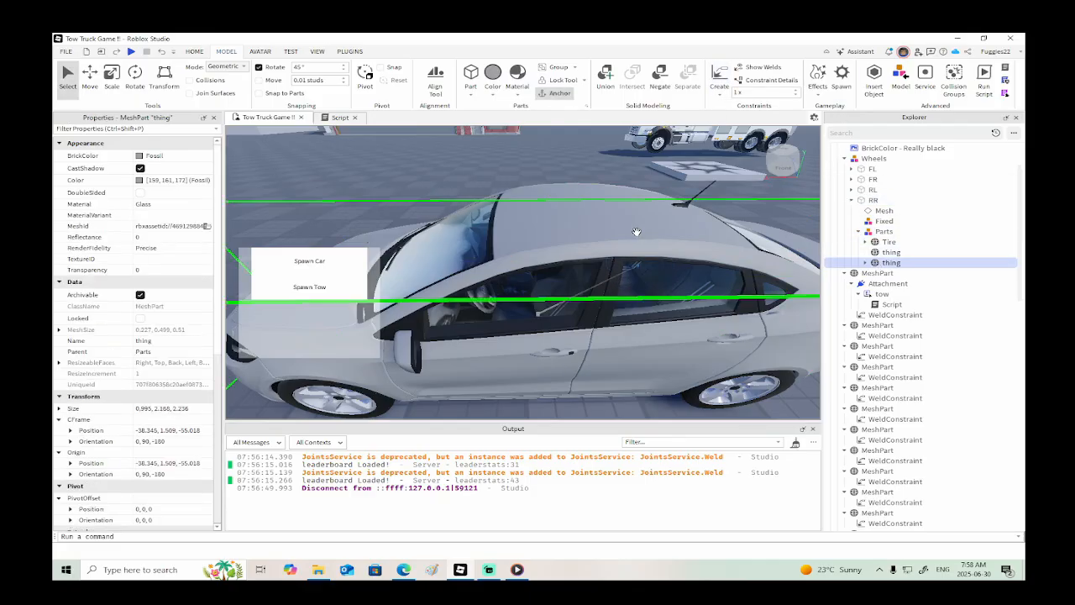
- Weld the remaining "thing" mesh and the Tire in the RR wheel's Parts group to the car's Paint mesh
{"action": "left_click", "coordinate": [890, 253]}
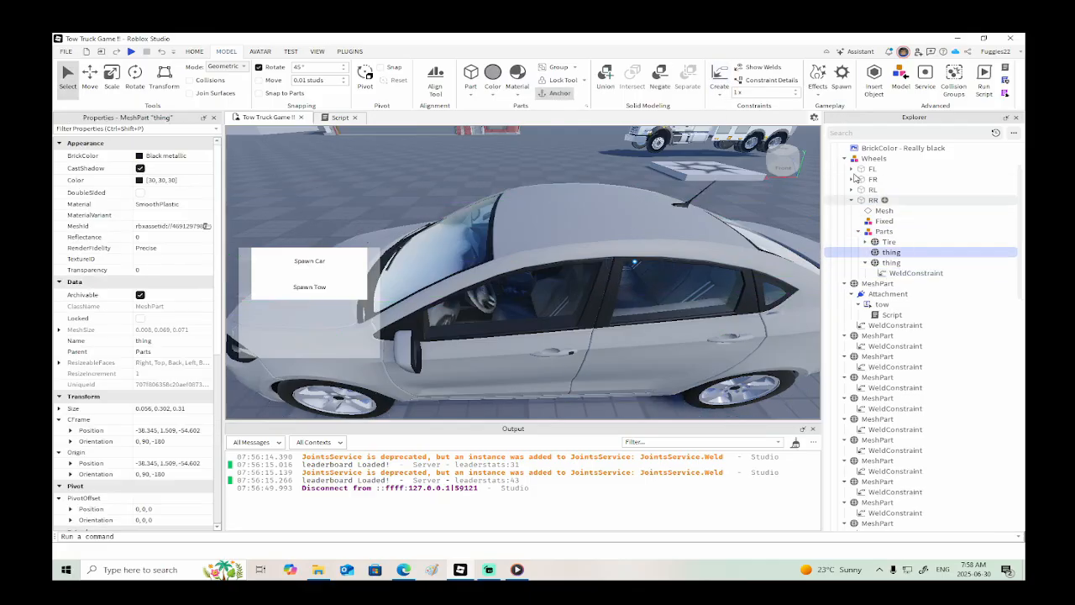
{"action": "left_click", "coordinate": [641, 207]}
{"action": "left_click", "coordinate": [866, 242]}
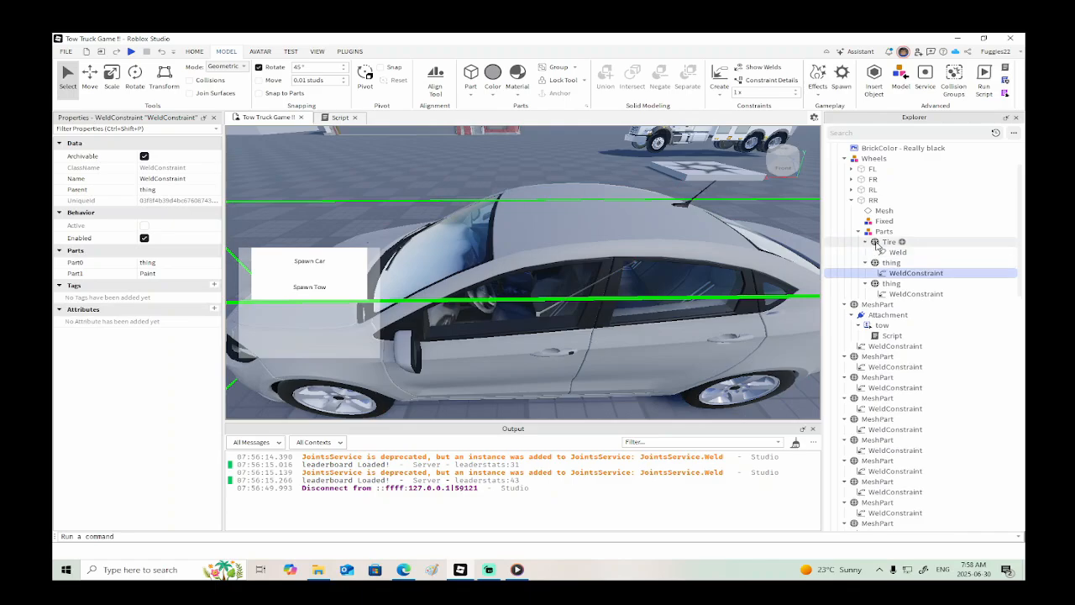
{"action": "left_click", "coordinate": [881, 242]}
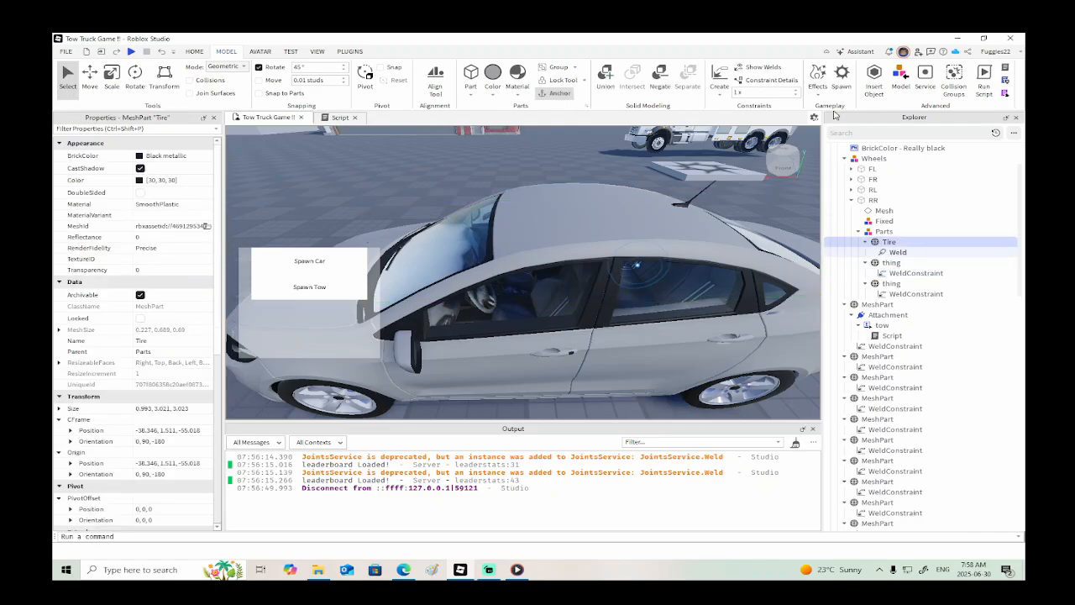
{"action": "left_click", "coordinate": [598, 244]}
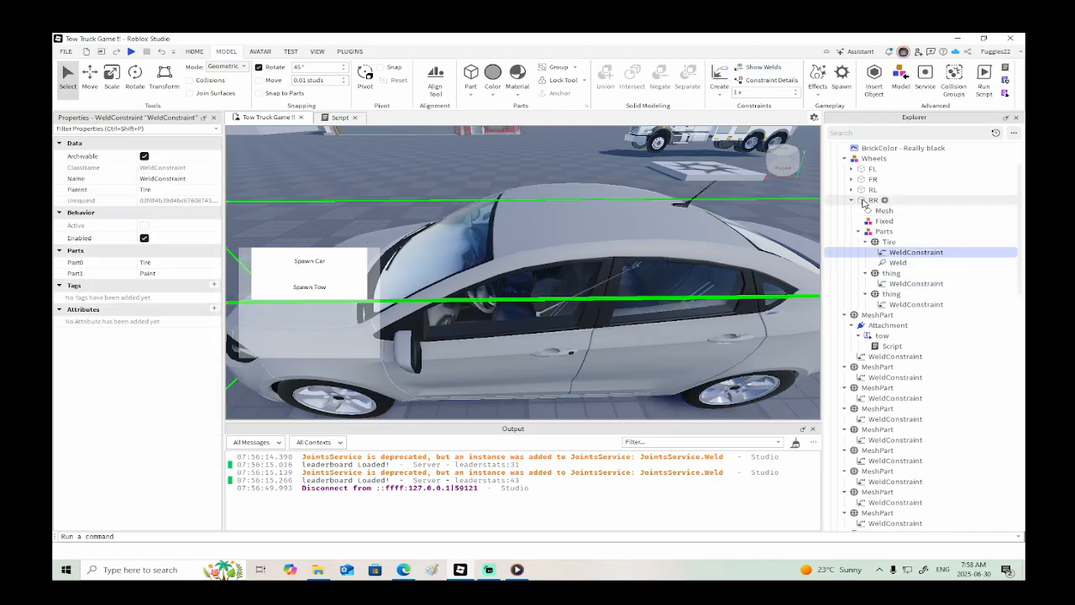
- Weld the RR wheel part itself to the Paint mesh and collapse its hierarchy
{"action": "left_click", "coordinate": [873, 200]}
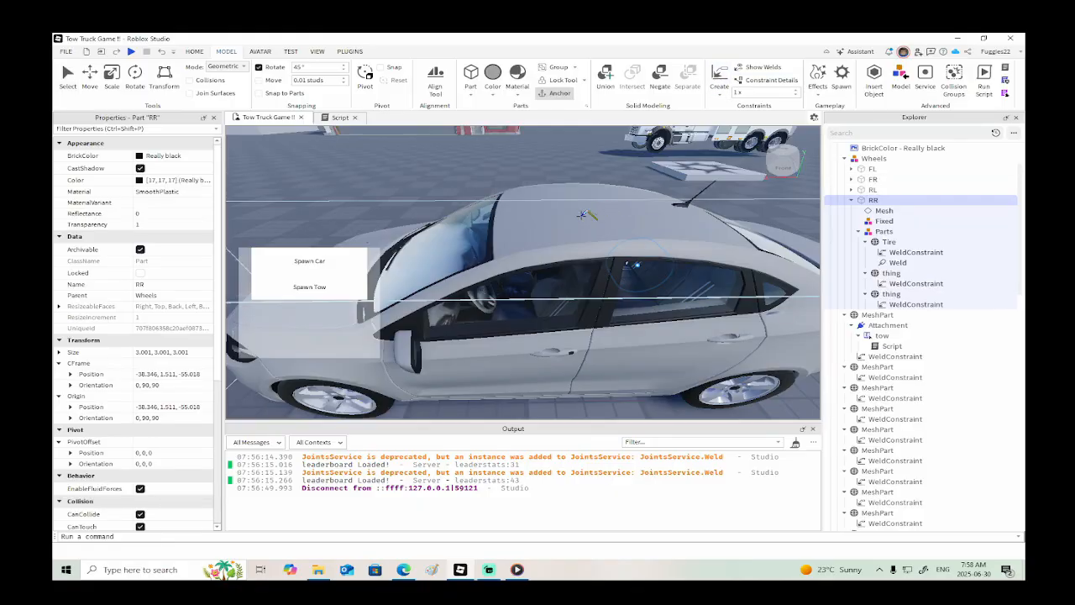
{"action": "left_click", "coordinate": [636, 265]}
{"action": "left_click", "coordinate": [852, 199]}
- Add weld constraints from both "thing" meshes in the RL wheel's Parts group to the Paint mesh
{"action": "left_click", "coordinate": [852, 190]}
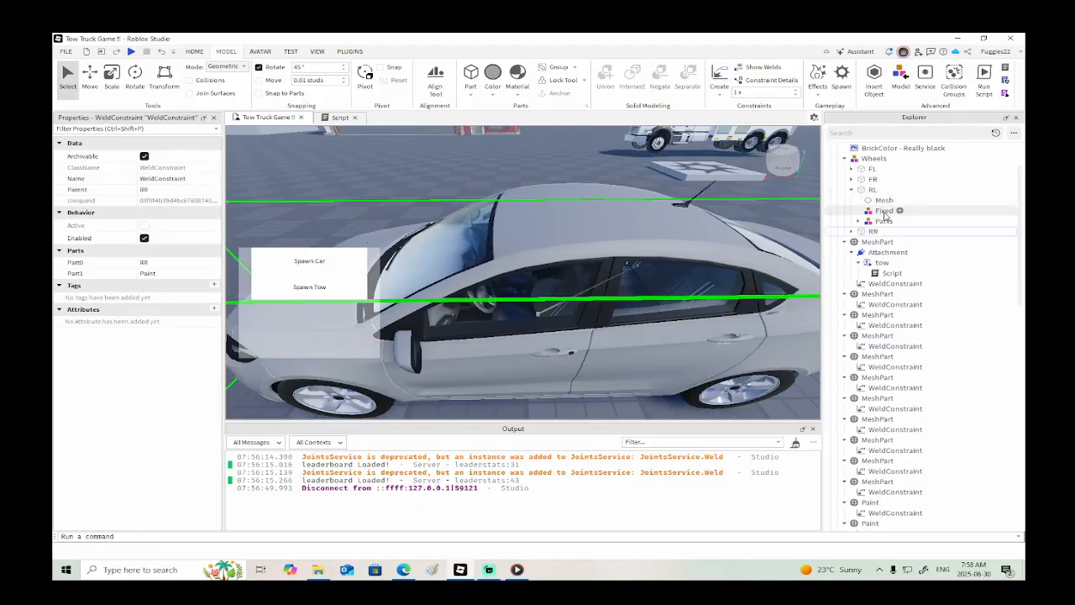
{"action": "left_click", "coordinate": [858, 221]}
{"action": "left_click", "coordinate": [890, 252]}
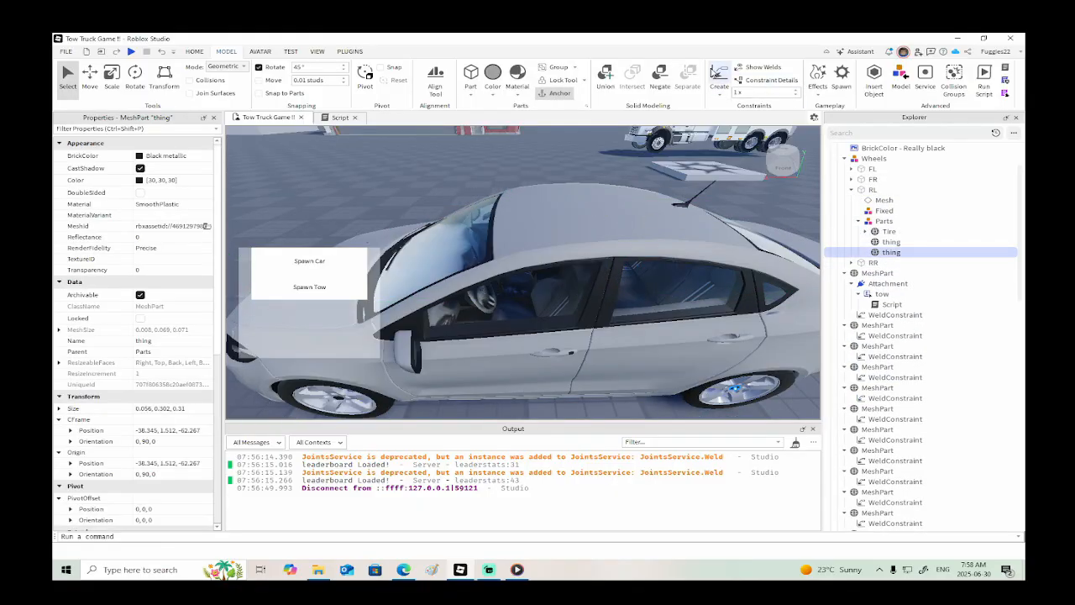
{"action": "left_click", "coordinate": [608, 217]}
{"action": "left_click", "coordinate": [884, 242]}
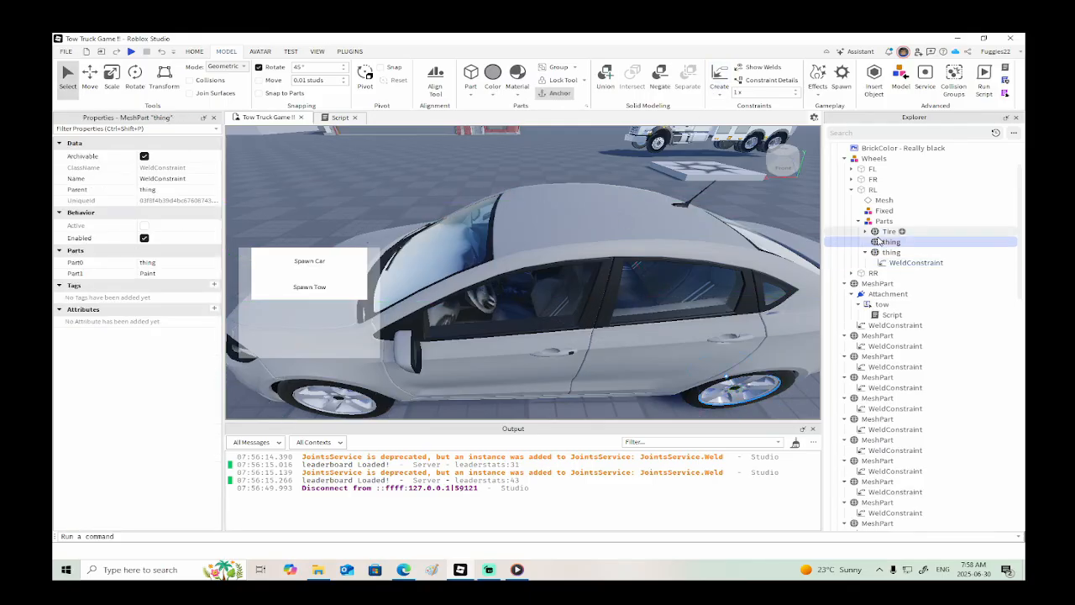
{"action": "left_click", "coordinate": [719, 81]}
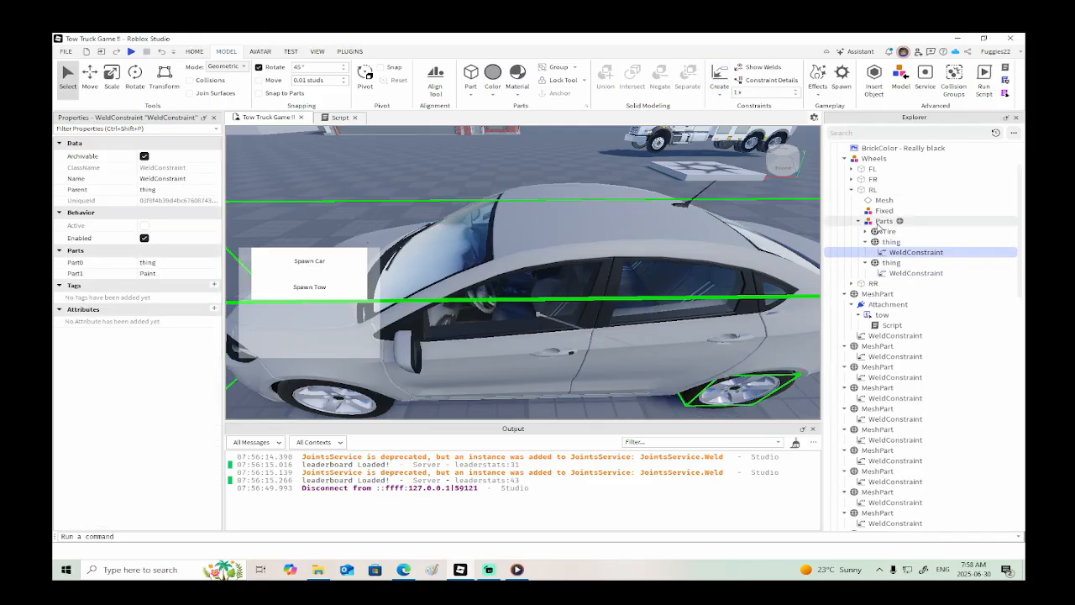
- Weld the RL wheel's Tire and the RL part itself to the Paint mesh
{"action": "left_click", "coordinate": [888, 231]}
{"action": "left_click", "coordinate": [617, 234]}
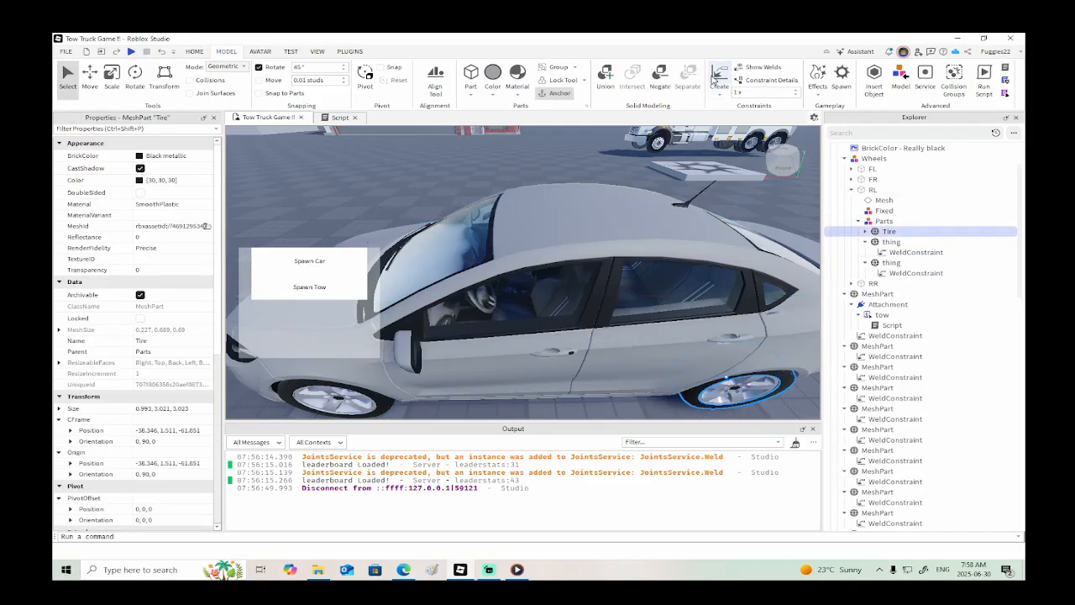
{"action": "left_click", "coordinate": [873, 190]}
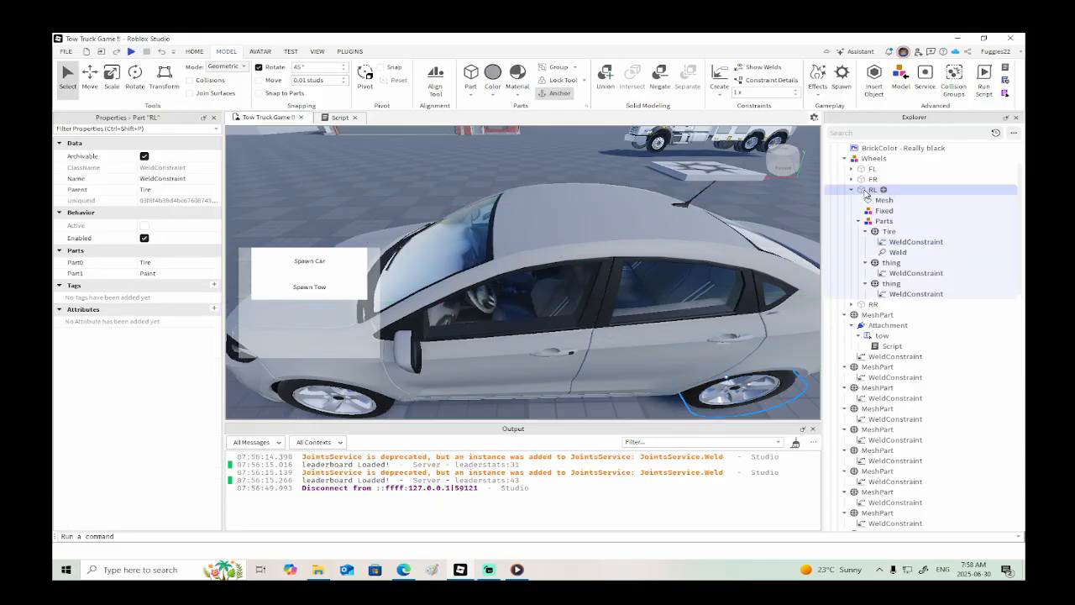
{"action": "left_click", "coordinate": [719, 80]}
{"action": "left_click", "coordinate": [651, 282]}
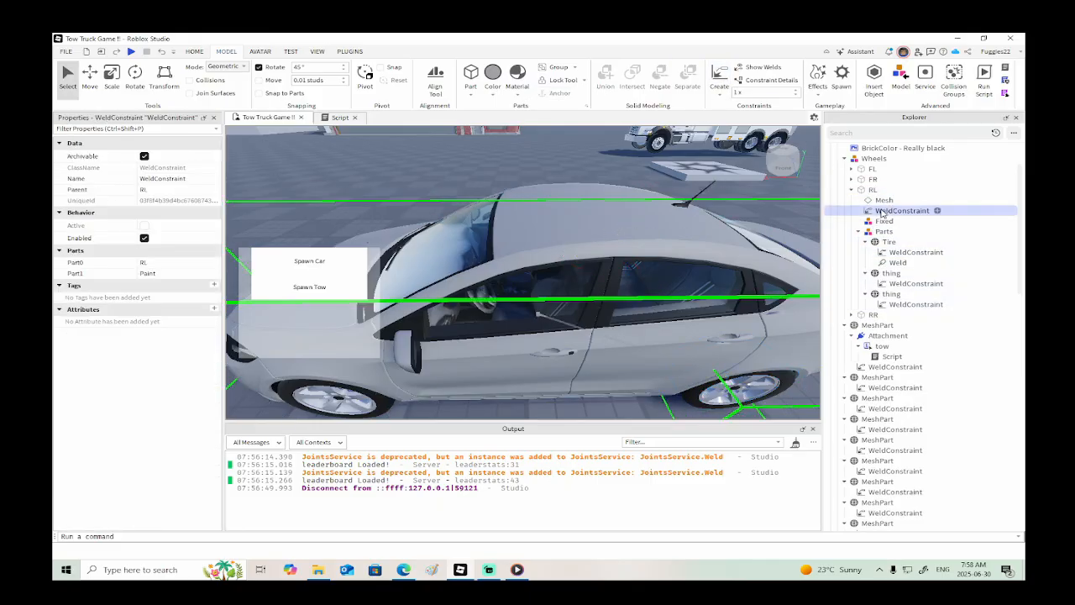
{"action": "left_click", "coordinate": [851, 190]}
- Add weld constraints from both "thing" meshes in the FR wheel's Parts group to the Paint mesh
{"action": "left_click", "coordinate": [851, 179]}
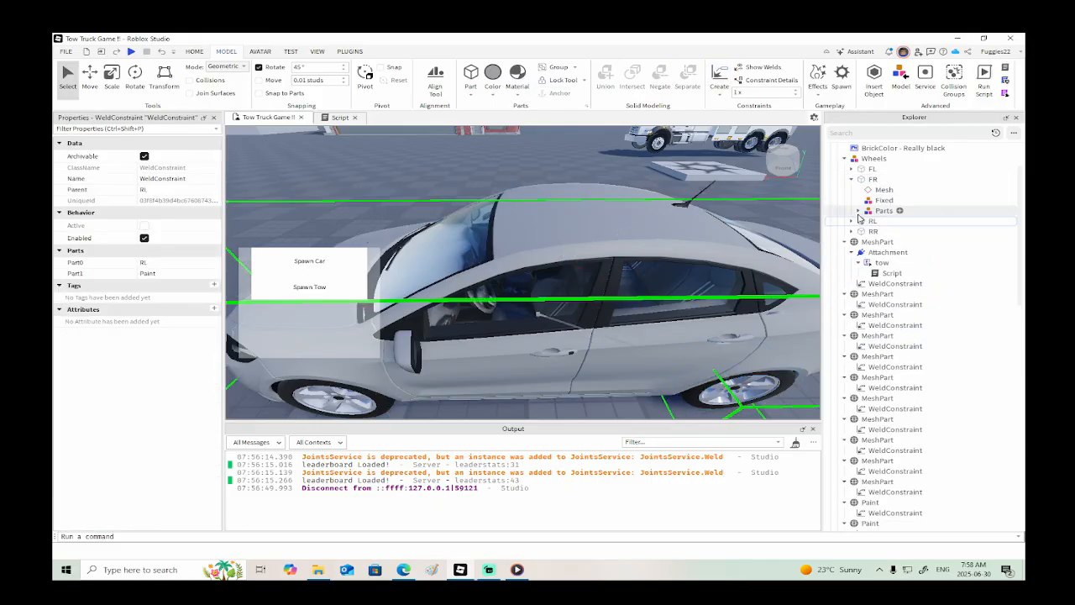
{"action": "left_click", "coordinate": [857, 210]}
{"action": "left_click", "coordinate": [876, 242]}
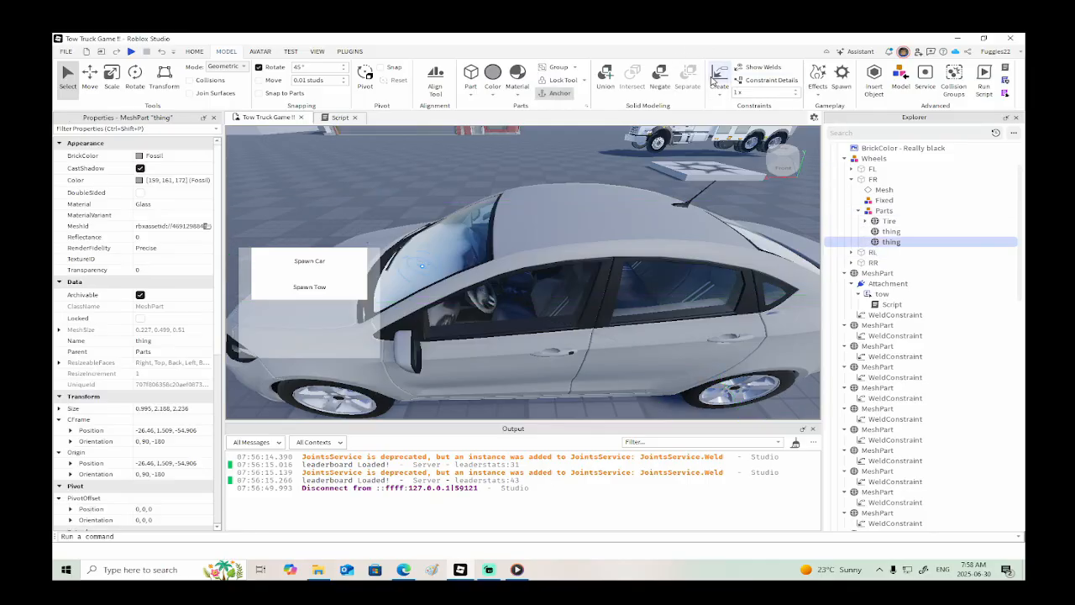
{"action": "left_click", "coordinate": [717, 78]}
{"action": "left_click", "coordinate": [615, 218]}
{"action": "left_click", "coordinate": [873, 231]}
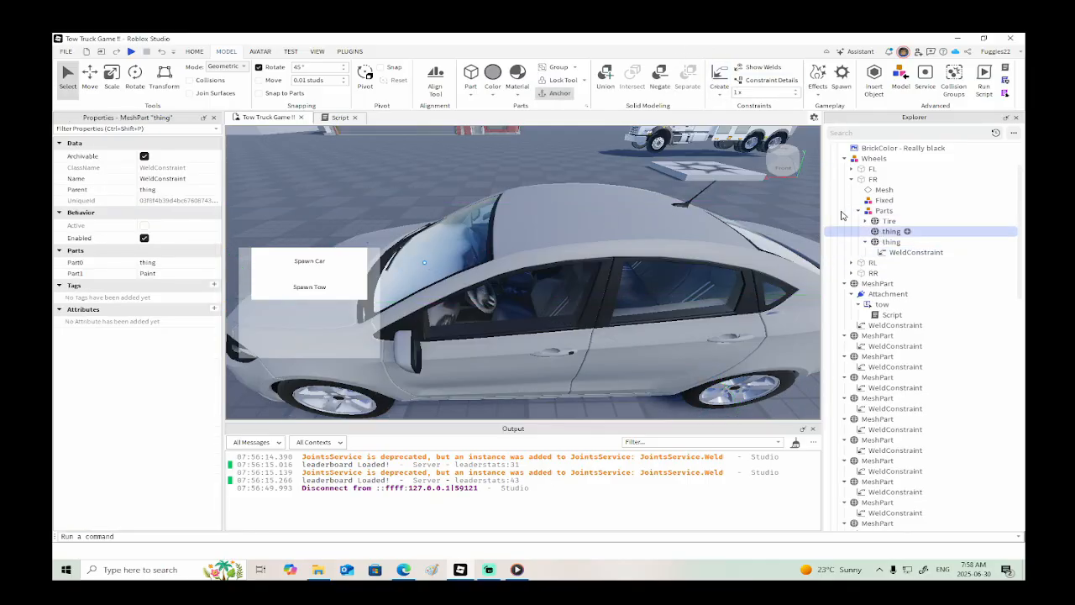
{"action": "left_click", "coordinate": [724, 76]}
- Weld the FR wheel's Tire and the FR part itself to the Paint mesh
{"action": "left_click", "coordinate": [882, 221]}
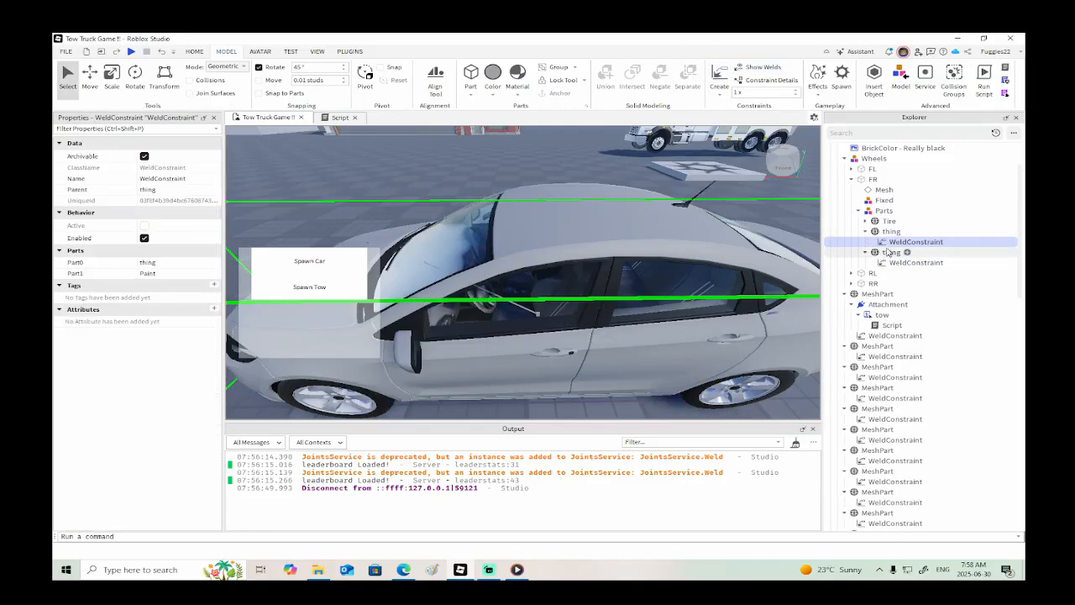
{"action": "left_click", "coordinate": [878, 220]}
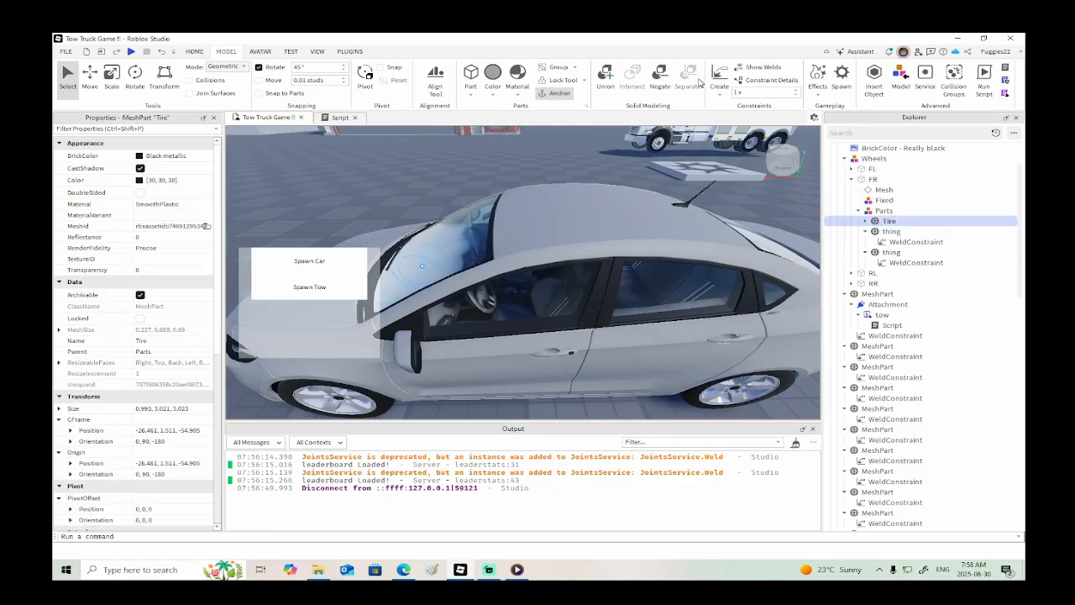
{"action": "left_click", "coordinate": [578, 215]}
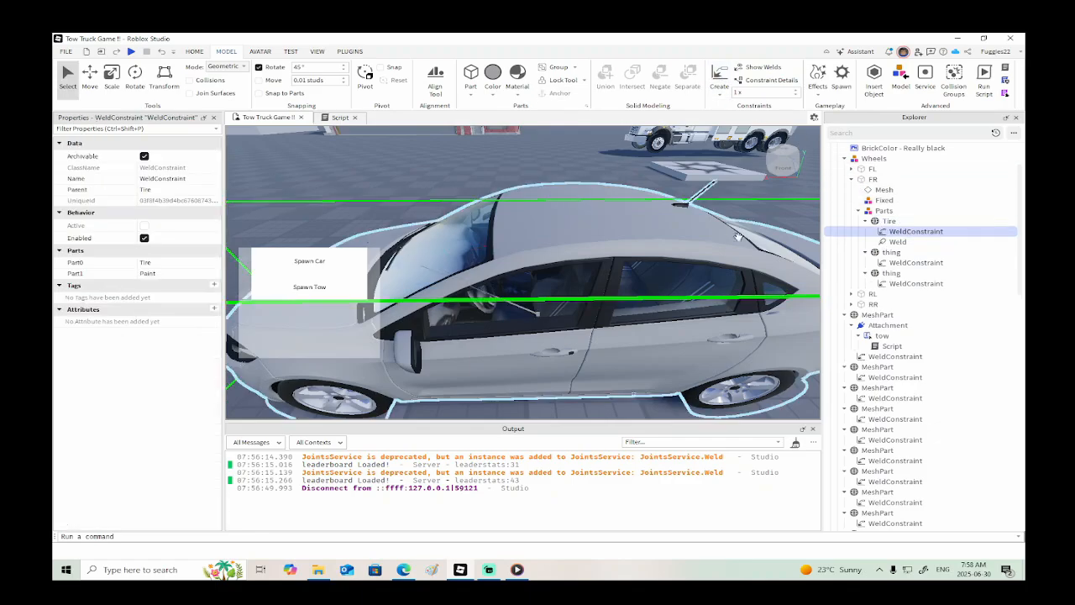
{"action": "left_click", "coordinate": [873, 179]}
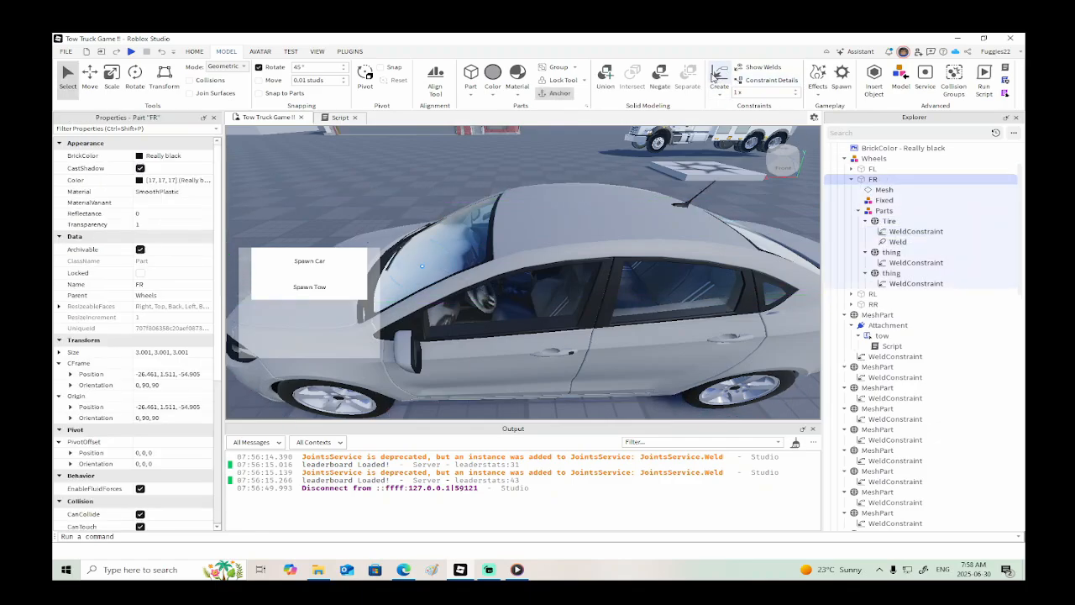
{"action": "left_click", "coordinate": [638, 235]}
{"action": "left_click", "coordinate": [850, 179]}
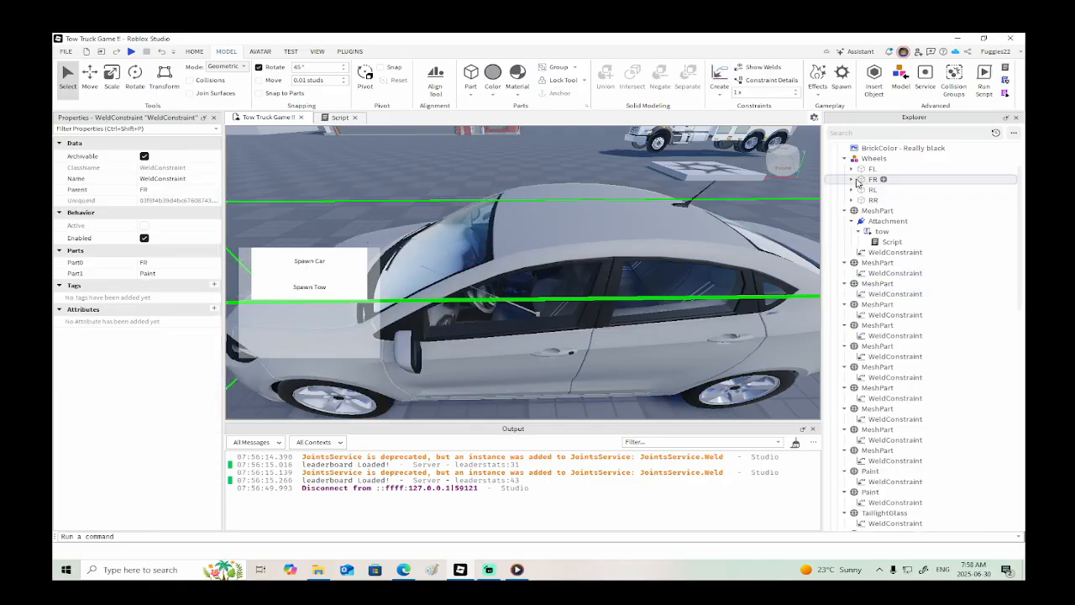
- Add weld constraints from both "thing" meshes in the FL wheel's Parts group to the Paint mesh
{"action": "left_click", "coordinate": [852, 169]}
{"action": "left_click", "coordinate": [858, 200]}
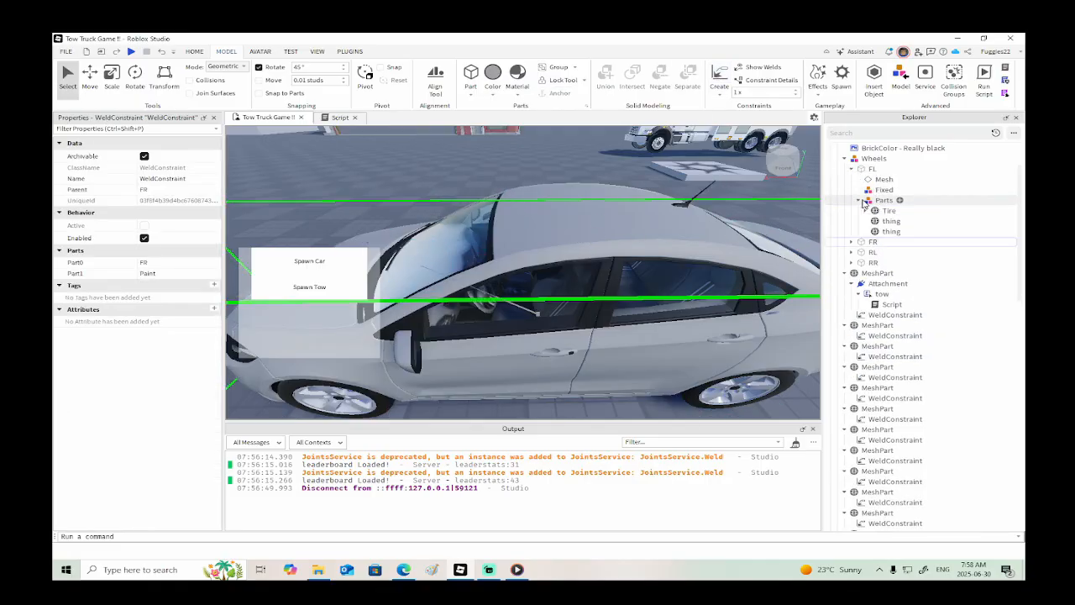
{"action": "left_click", "coordinate": [890, 232]}
{"action": "left_click", "coordinate": [715, 75]}
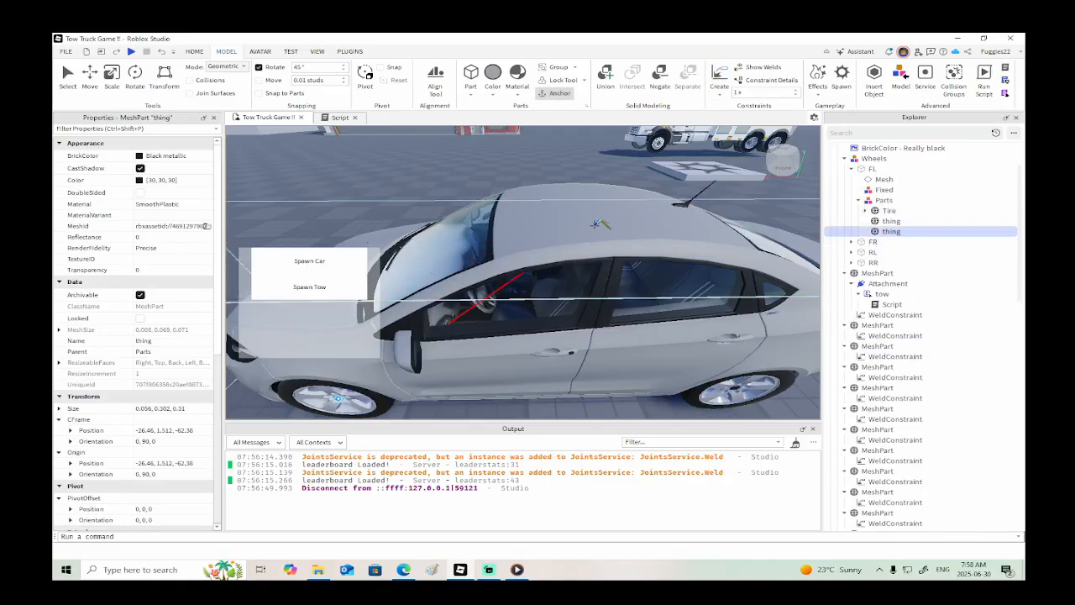
{"action": "left_click", "coordinate": [599, 222]}
{"action": "left_click", "coordinate": [895, 221]}
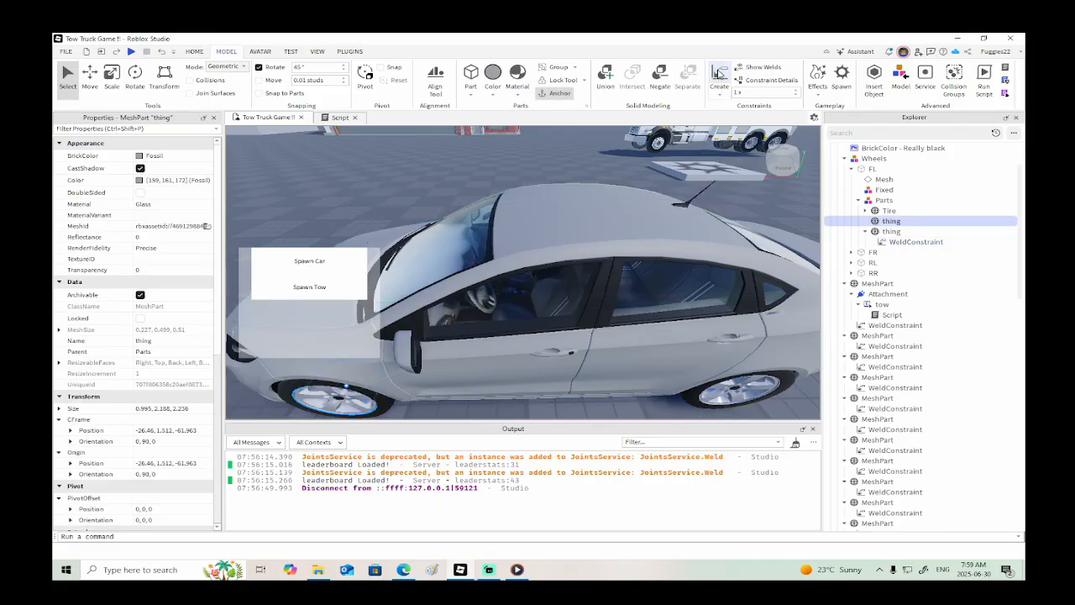
{"action": "left_click", "coordinate": [720, 74]}
{"action": "left_click", "coordinate": [578, 227]}
- Weld the FL wheel's Tire and the FL part itself to the Paint mesh
{"action": "left_click", "coordinate": [876, 211]}
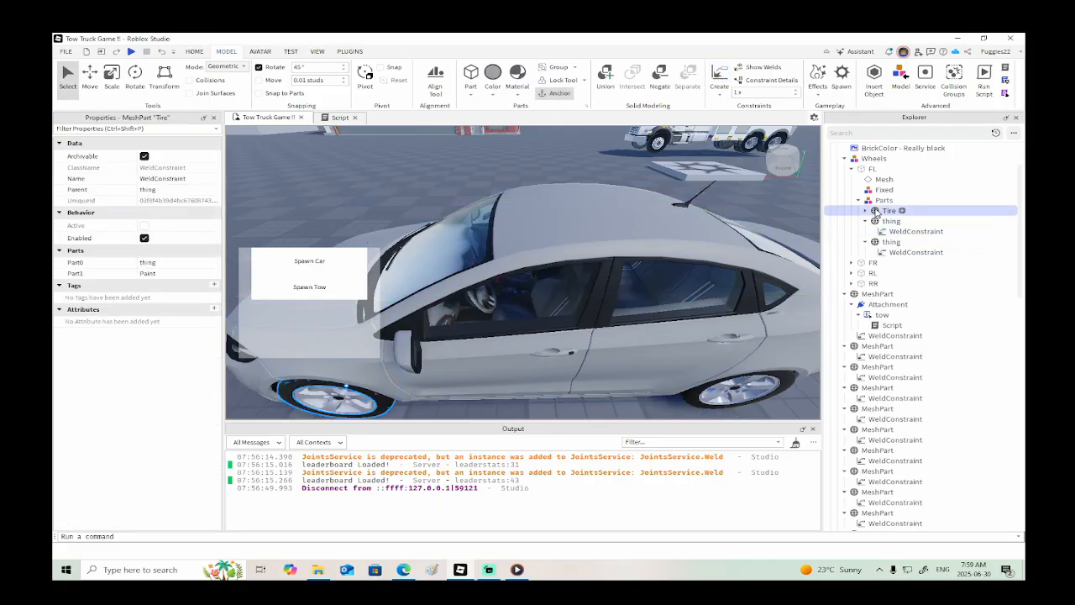
{"action": "left_click", "coordinate": [720, 77]}
{"action": "left_click", "coordinate": [579, 226]}
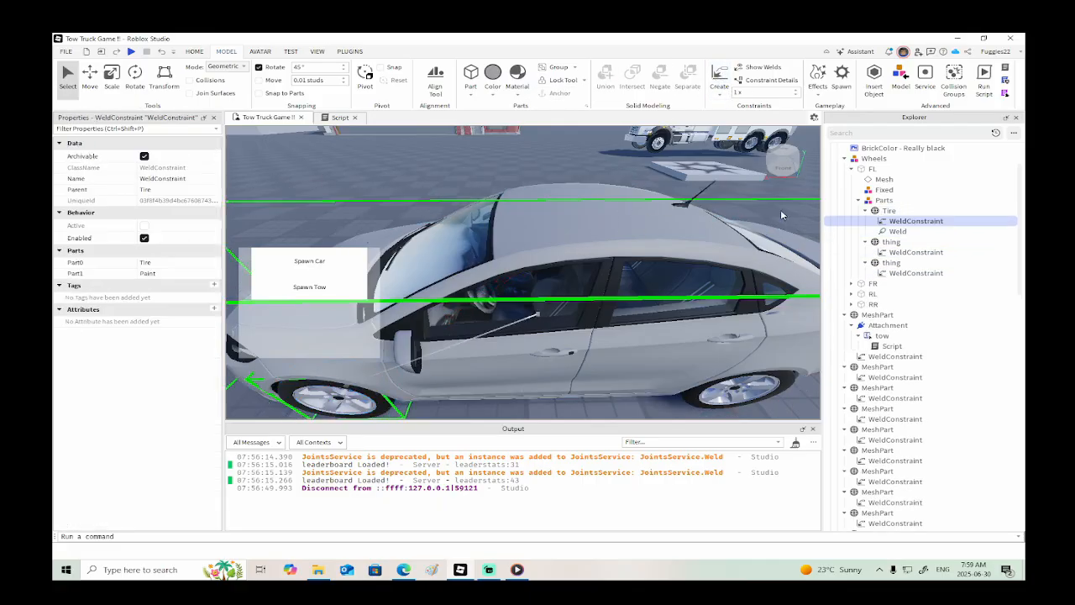
{"action": "left_click", "coordinate": [876, 169]}
{"action": "left_click", "coordinate": [728, 75]}
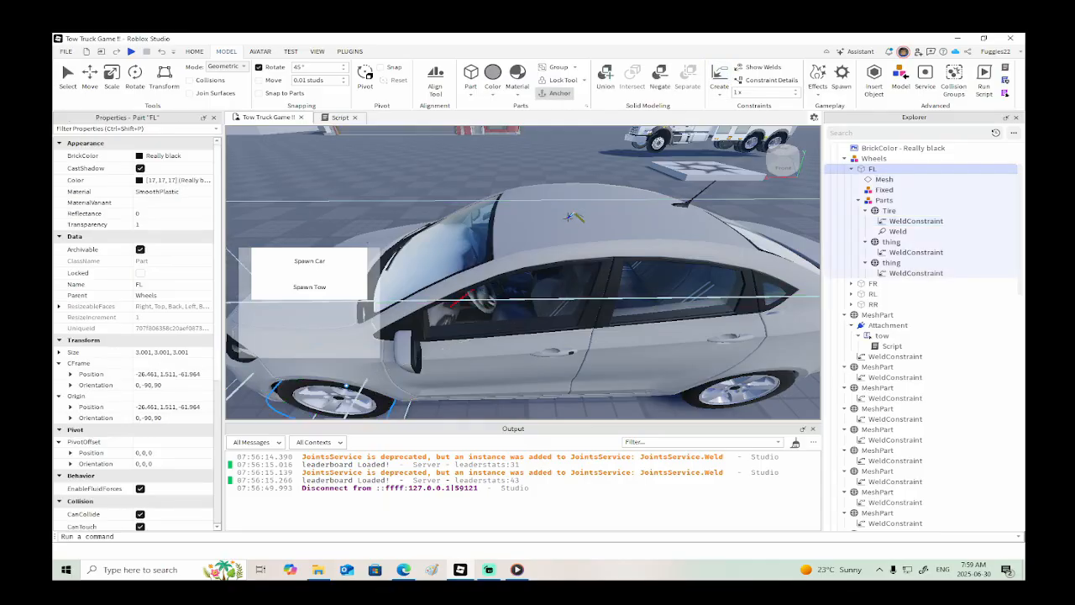
{"action": "left_click", "coordinate": [567, 217]}
{"action": "left_click", "coordinate": [852, 169]}
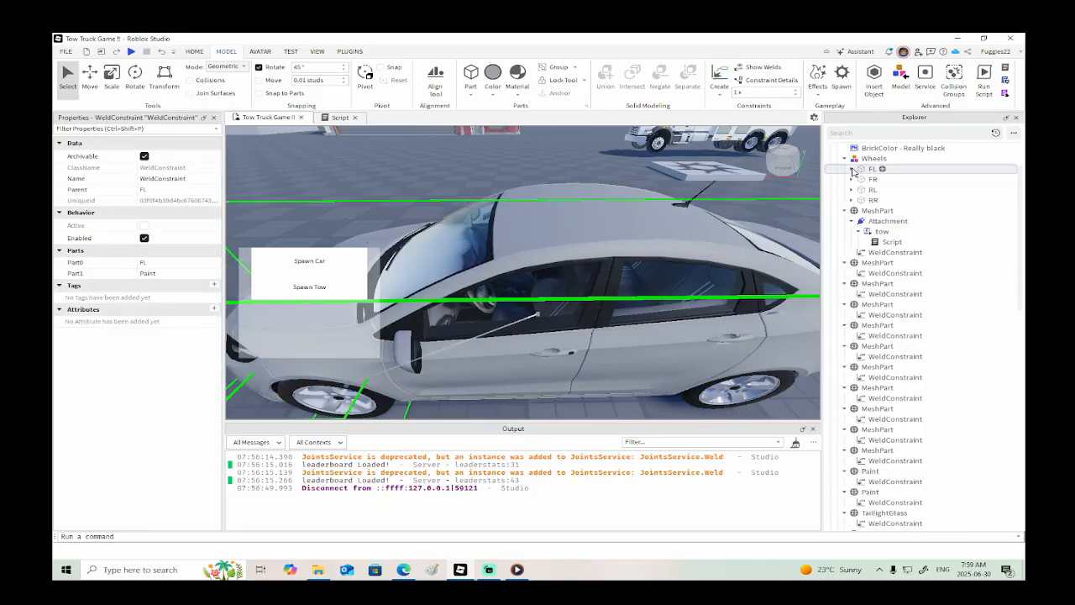
- Collapse the Wheels group and the first MeshPart in the hierarchy, and select the whole car Model
{"action": "left_click", "coordinate": [844, 159]}
{"action": "left_click", "coordinate": [844, 169]}
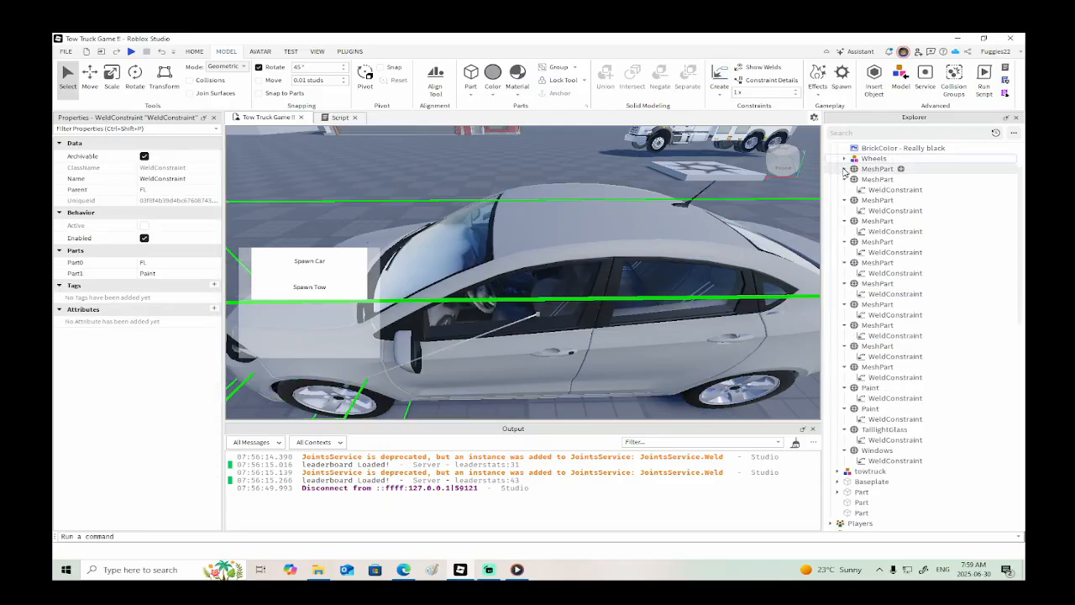
{"action": "scroll", "coordinate": [862, 169], "scroll_direction": "up", "scroll_amount": 2}
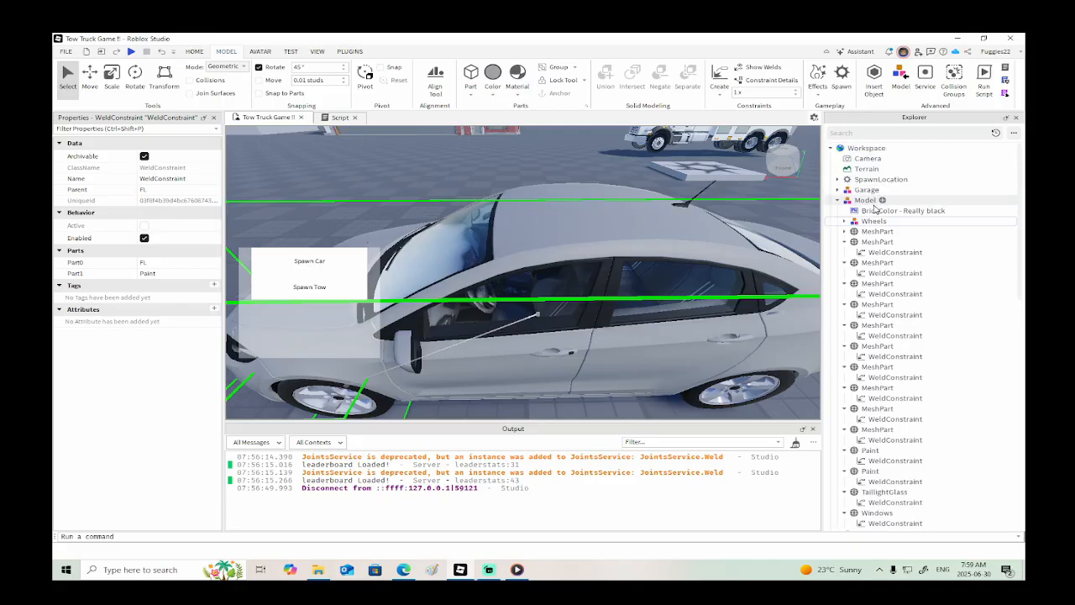
{"action": "left_click", "coordinate": [865, 200]}
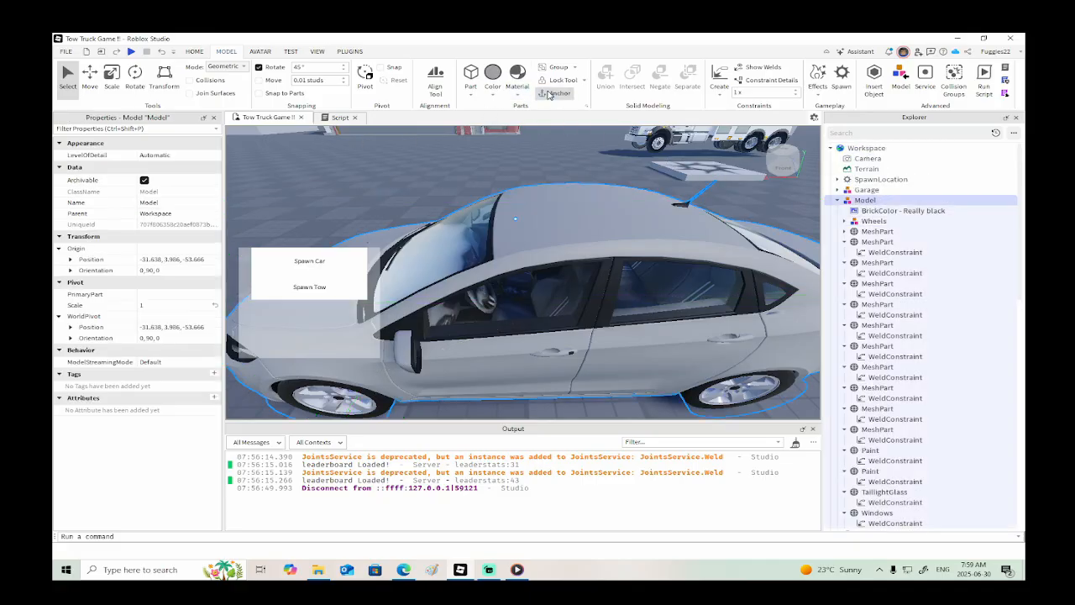
- Start a playtest, walk the character past the parked car to open ground, and spawn the tow truck
{"action": "left_click", "coordinate": [131, 52]}
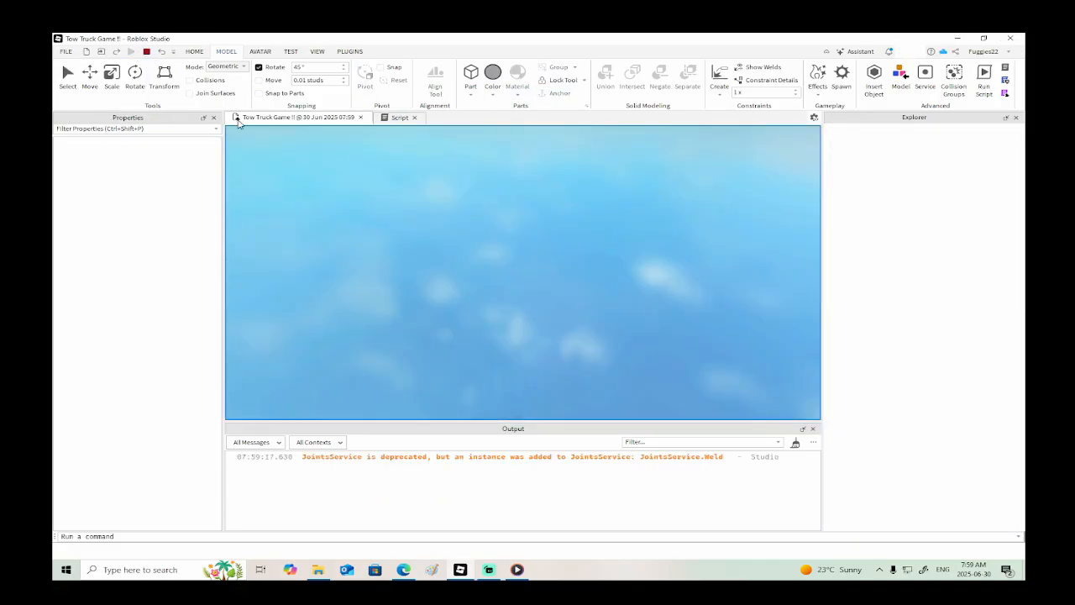
{"action": "key", "text": "w"}
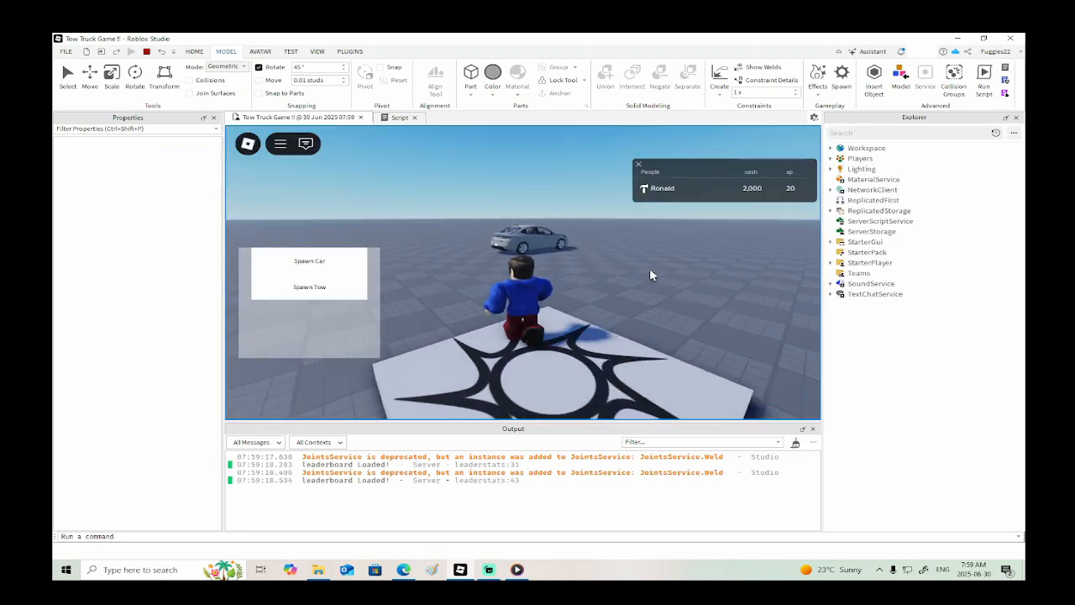
{"action": "right_click_drag", "start_coordinate": [650, 268], "coordinate": [650, 268]}
{"action": "key", "text": "d"}
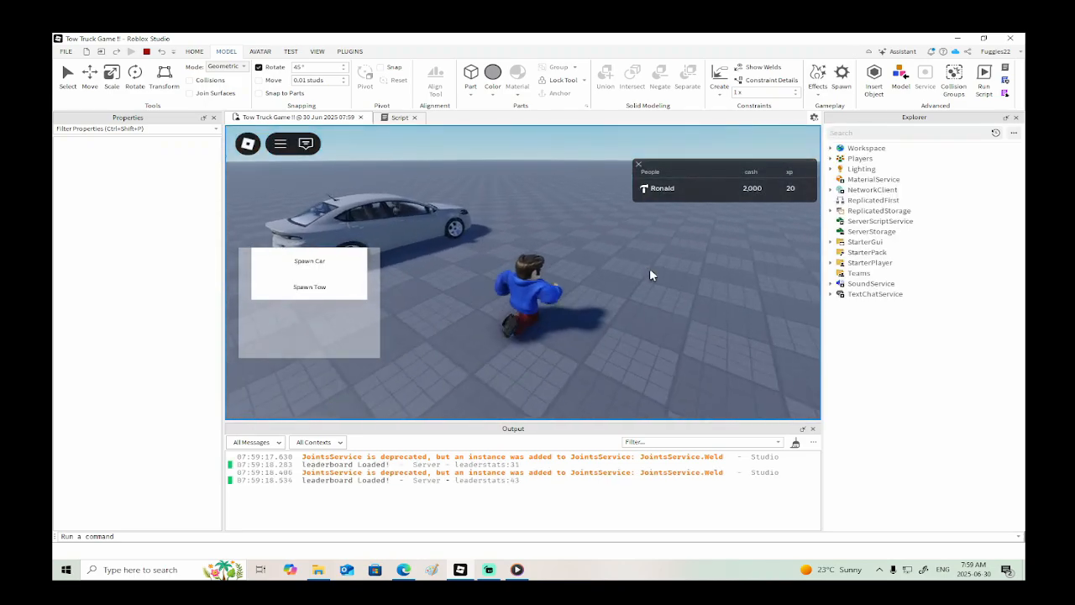
{"action": "left_click", "coordinate": [317, 288]}
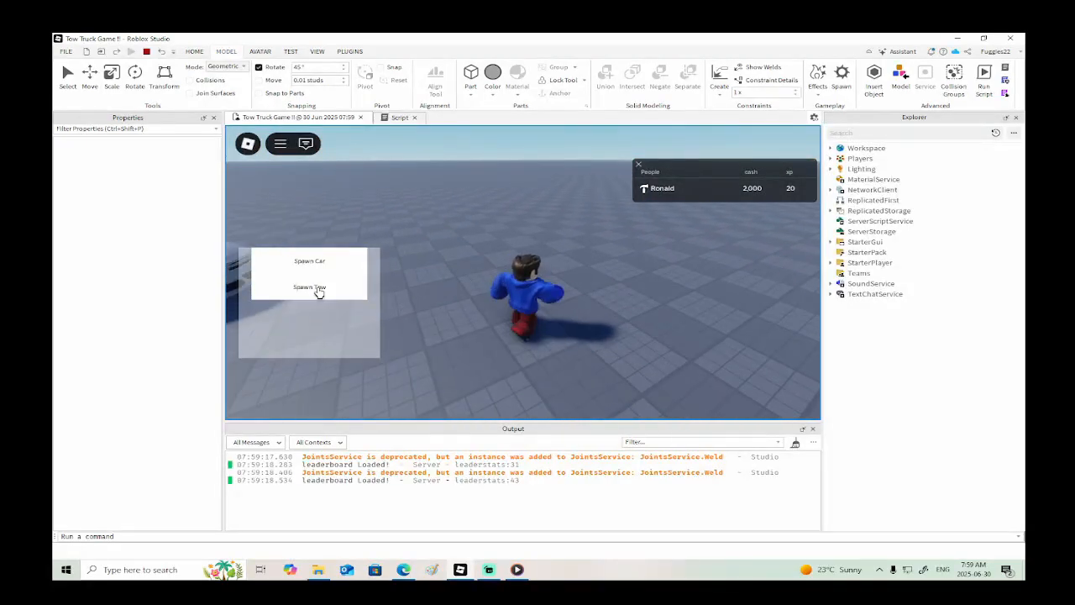
- Test towing the parked car with the in-game interaction and walk the character around to view it on the flatbed
{"action": "right_click_drag", "start_coordinate": [525, 341], "coordinate": [525, 341]}
{"action": "key", "text": "w"}
{"action": "key", "text": "e"}
{"action": "right_click_drag", "start_coordinate": [657, 360], "coordinate": [657, 361]}
{"action": "key", "text": "w"}
{"action": "key", "text": "a"}
{"action": "key", "text": "s"}
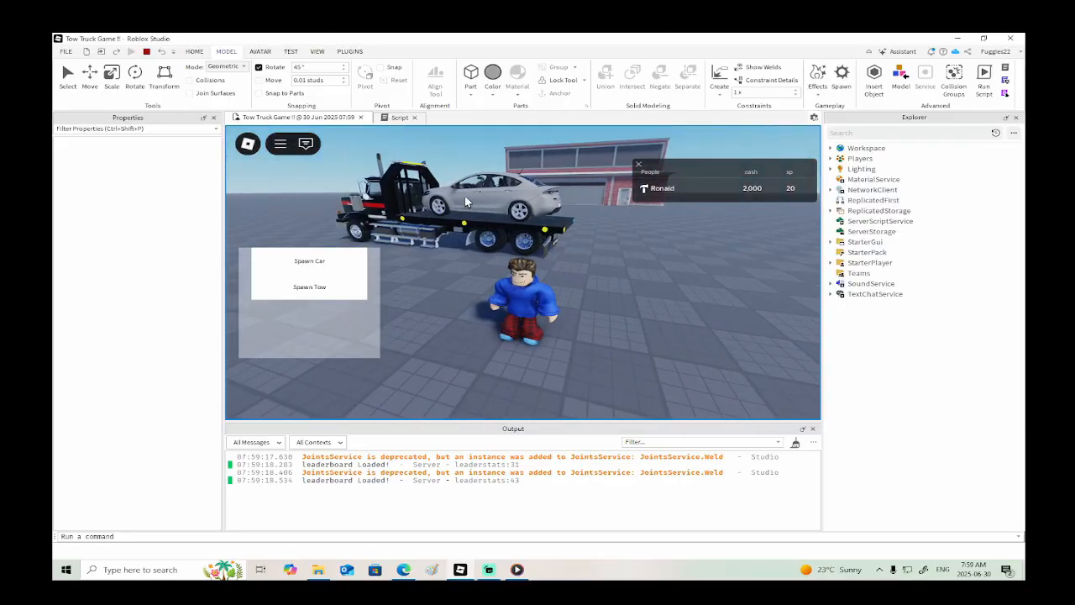
- Stop the playtest, select all the car's parts from the FL wheel to Windows, and inspect their Massless property
{"action": "left_click", "coordinate": [147, 52]}
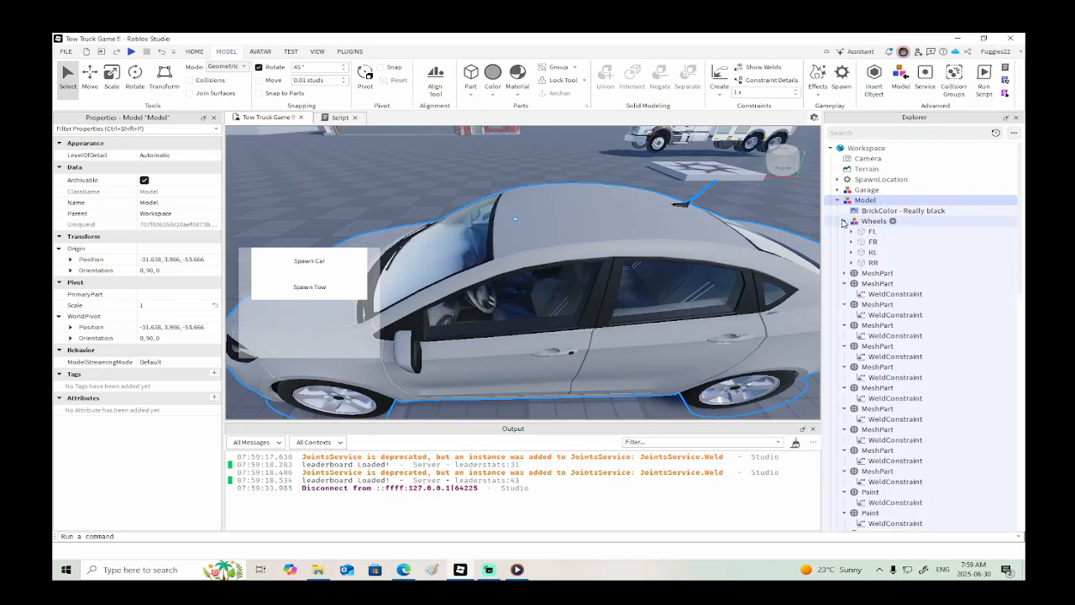
{"action": "left_click", "coordinate": [871, 231]}
{"action": "scroll", "coordinate": [862, 238], "scroll_direction": "down", "scroll_amount": 3}
{"action": "scroll", "coordinate": [863, 237], "scroll_direction": "down", "scroll_amount": 4}
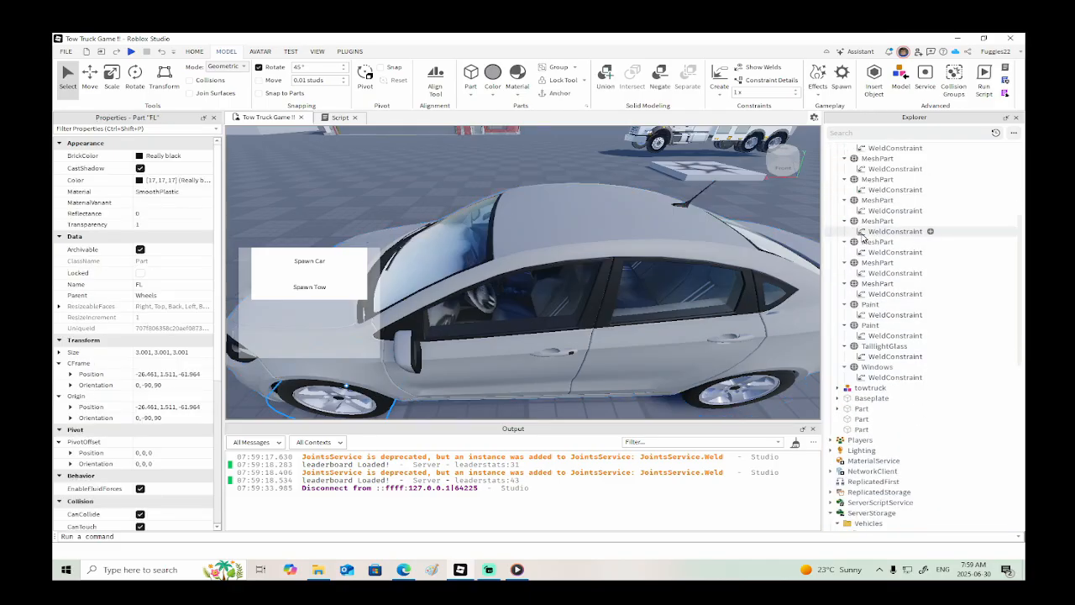
{"action": "left_click", "coordinate": [863, 284], "text": "shift"}
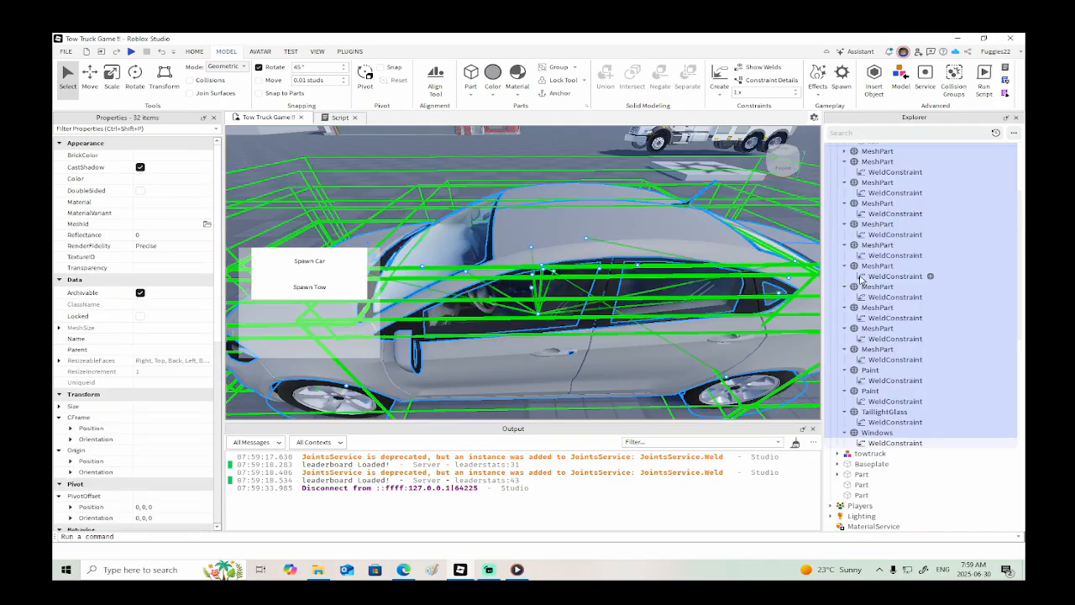
{"action": "scroll", "coordinate": [189, 309], "scroll_direction": "down", "scroll_amount": 8}
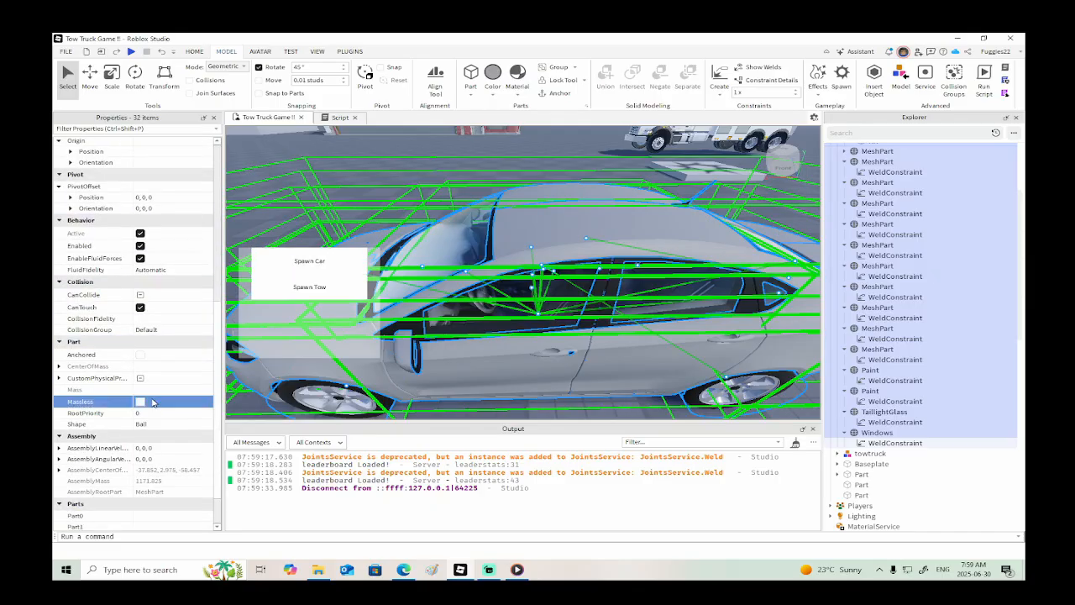
- Start a playtest, hide the leaderboard, walk the character past the parked car to open ground, and spawn the tow truck
{"action": "left_click", "coordinate": [131, 52]}
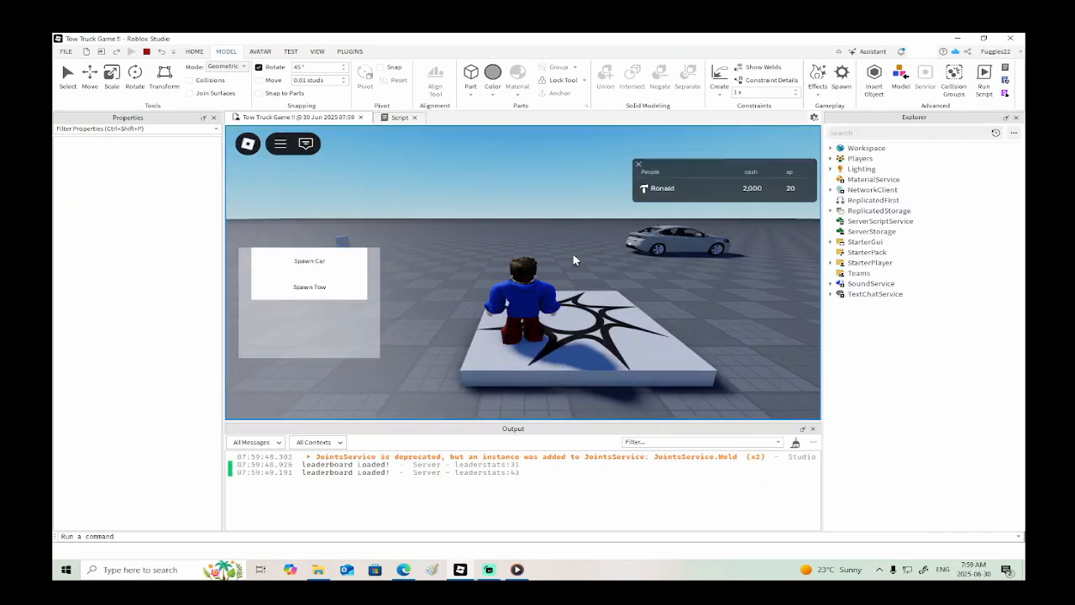
{"action": "key", "text": "w"}
{"action": "left_click", "coordinate": [639, 165]}
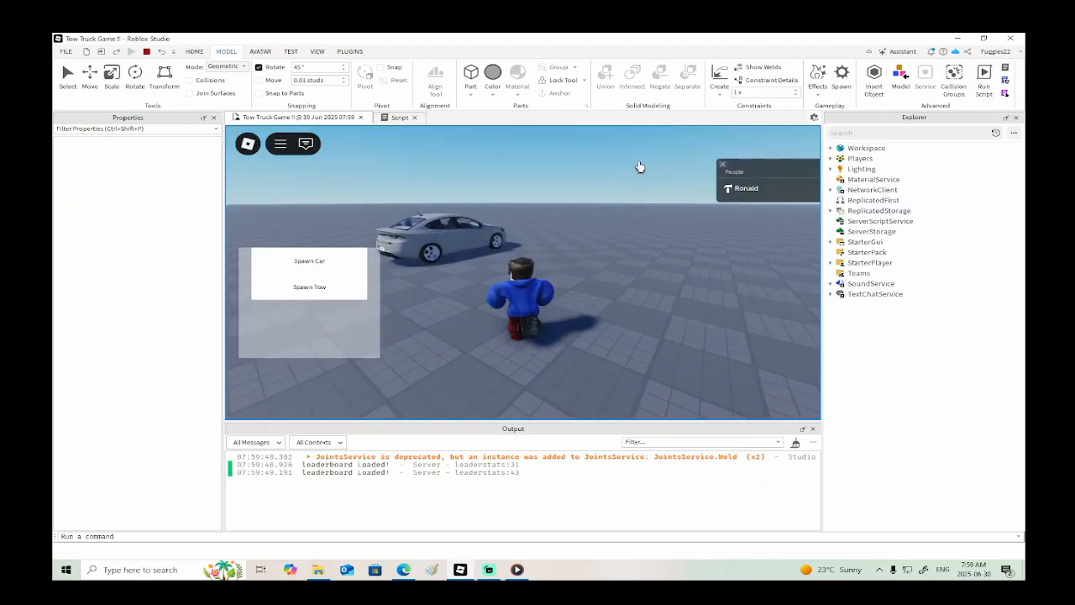
{"action": "right_click_drag", "start_coordinate": [609, 237], "coordinate": [610, 269]}
{"action": "key", "text": "d"}
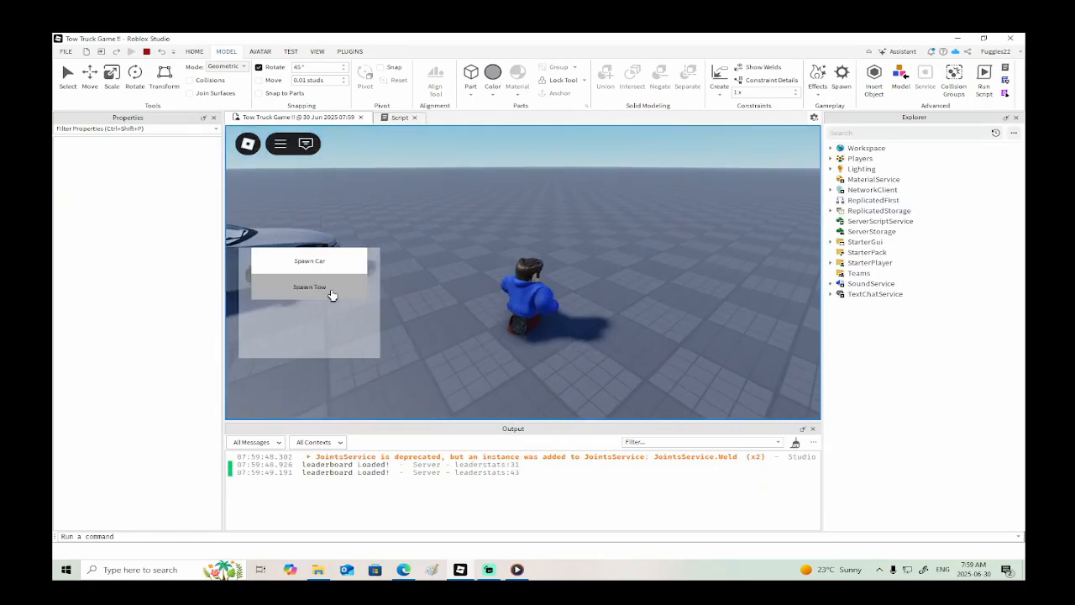
{"action": "left_click", "coordinate": [330, 290]}
- Load the parked car onto the flatbed with the in-game tow interaction and walk the character to the truck's cab
{"action": "key", "text": "w"}
{"action": "right_click_drag", "start_coordinate": [591, 327], "coordinate": [590, 327]}
{"action": "key", "text": "e"}
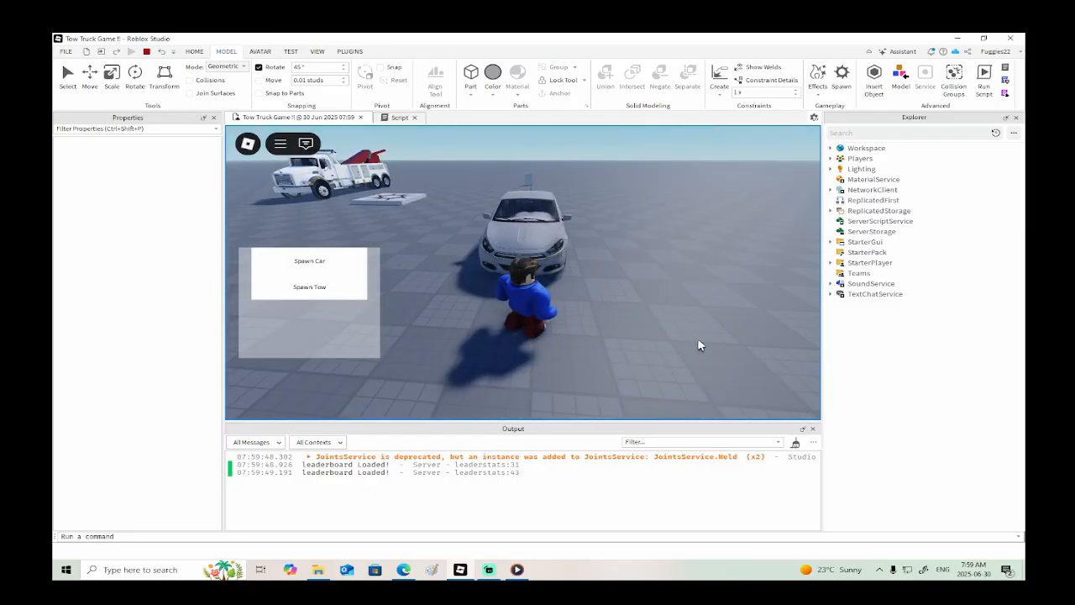
{"action": "right_click_drag", "start_coordinate": [699, 340], "coordinate": [698, 340]}
{"action": "key", "text": "w"}
{"action": "key", "text": "a"}
{"action": "key", "text": "w"}
{"action": "key", "text": "e"}
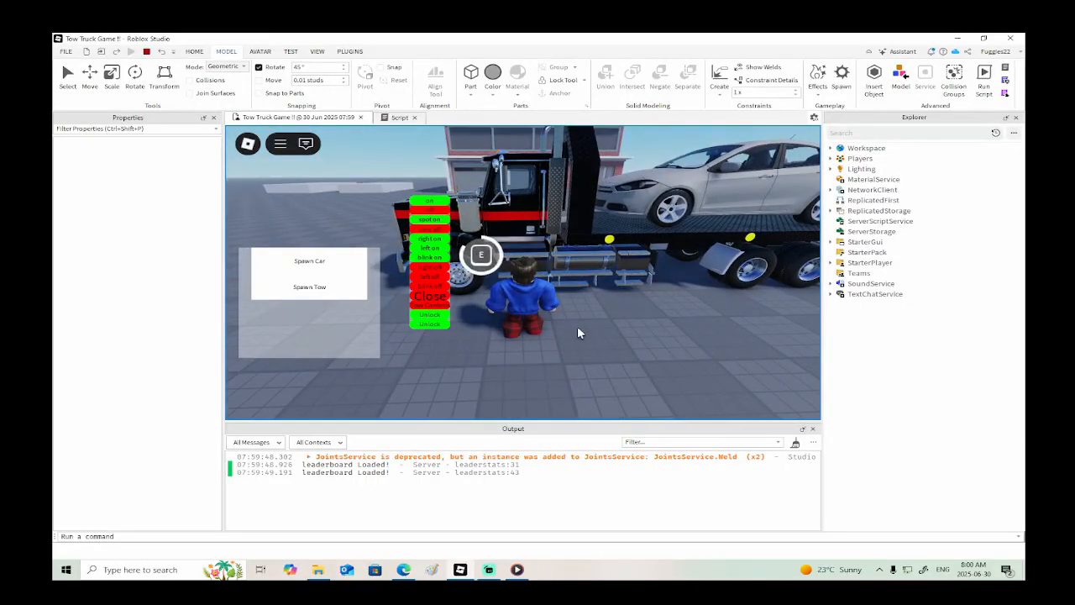
- Seat the character in the tow truck, shift into first gear, and drive off with the car loaded on the flatbed
{"action": "key", "text": "e"}
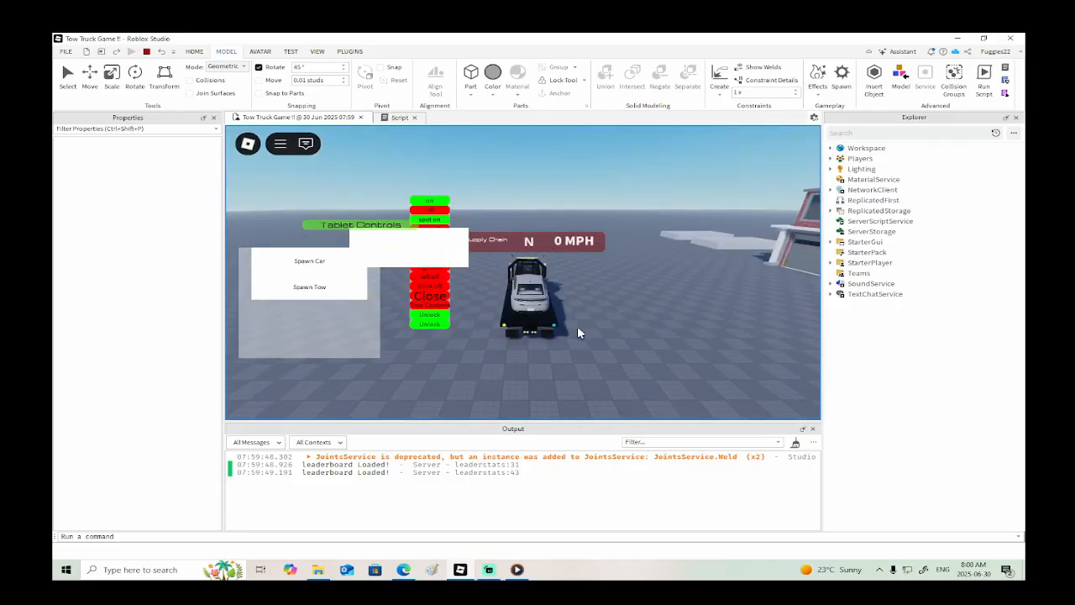
{"action": "key", "text": "e"}
{"action": "scroll", "coordinate": [577, 327], "scroll_direction": "up", "scroll_amount": 3}
{"action": "right_click_drag", "start_coordinate": [577, 327], "coordinate": [577, 328]}
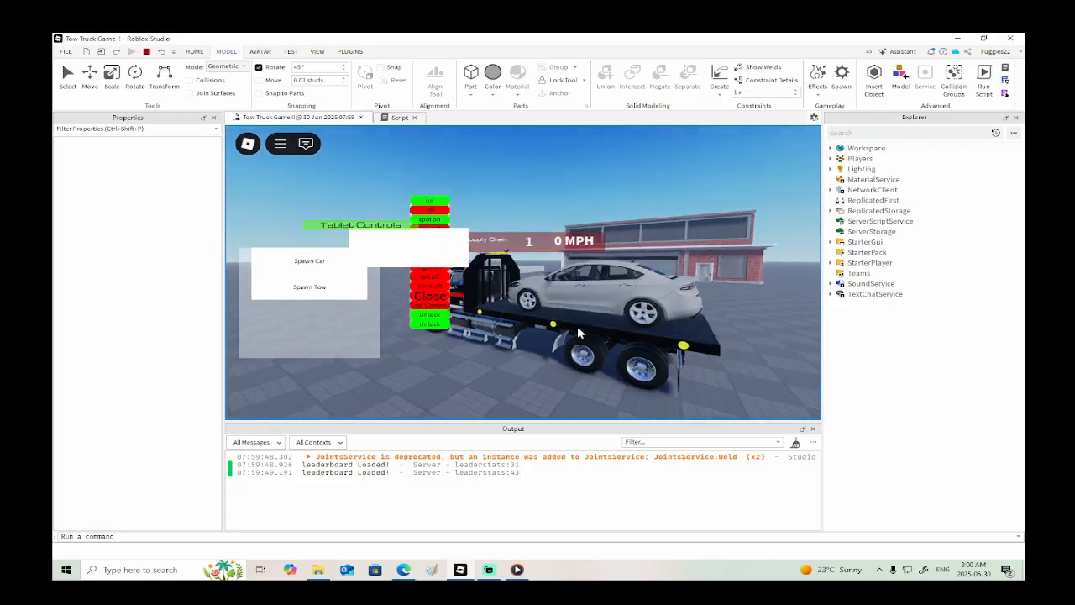
{"action": "key", "text": "w"}
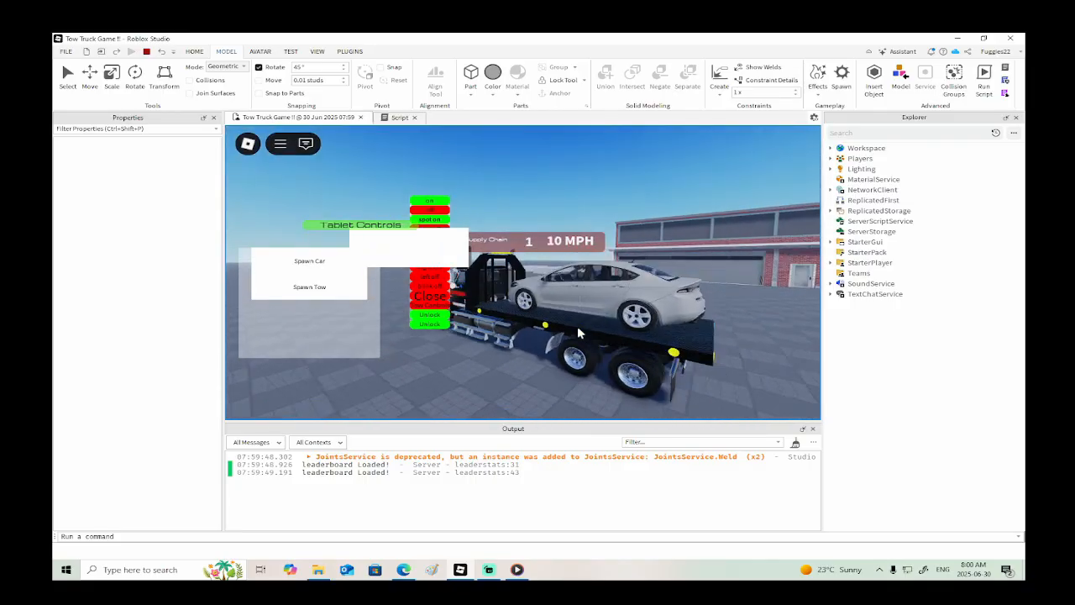
{"action": "scroll", "coordinate": [648, 343], "scroll_direction": "down", "scroll_amount": 2}
{"action": "right_click_drag", "start_coordinate": [716, 353], "coordinate": [717, 353]}
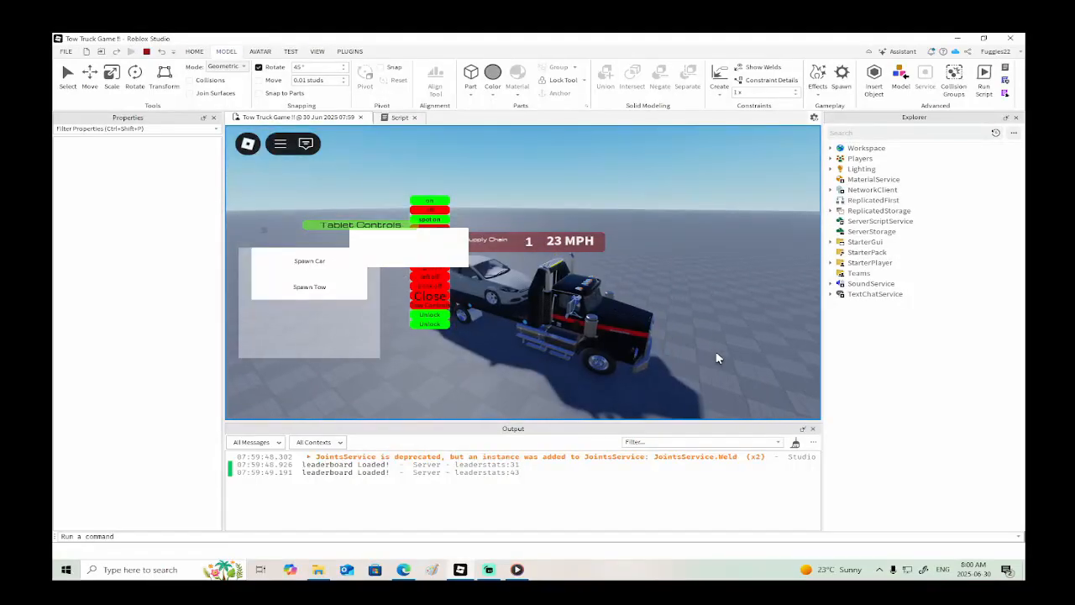
- Drive the loaded tow truck through repeated left turns, past the garage and the white platforms, to test how the car holds
{"action": "key", "text": "a"}
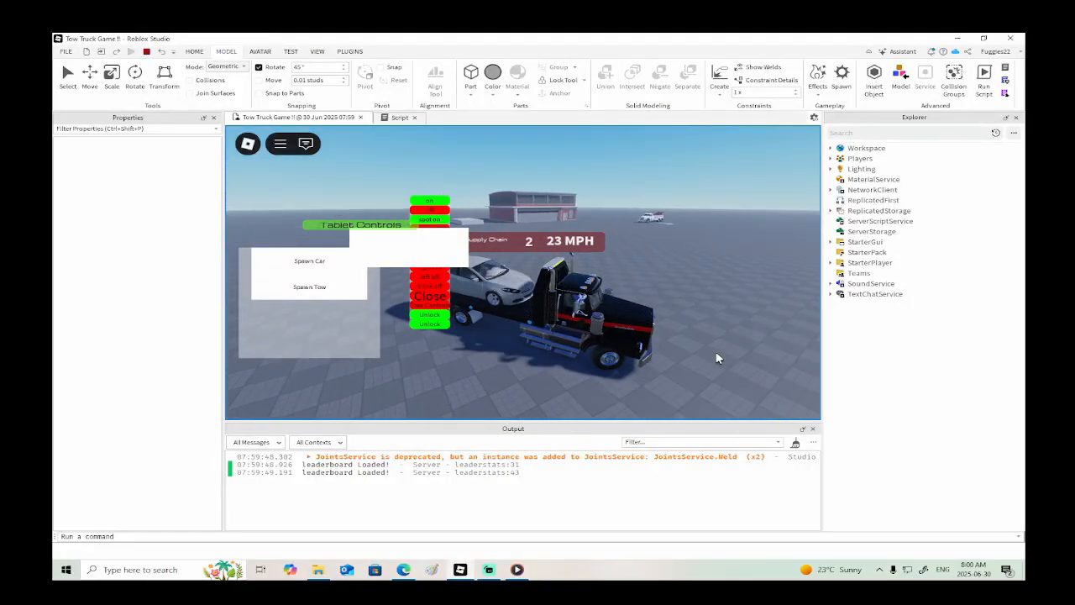
{"action": "right_click_drag", "start_coordinate": [718, 359], "coordinate": [718, 358]}
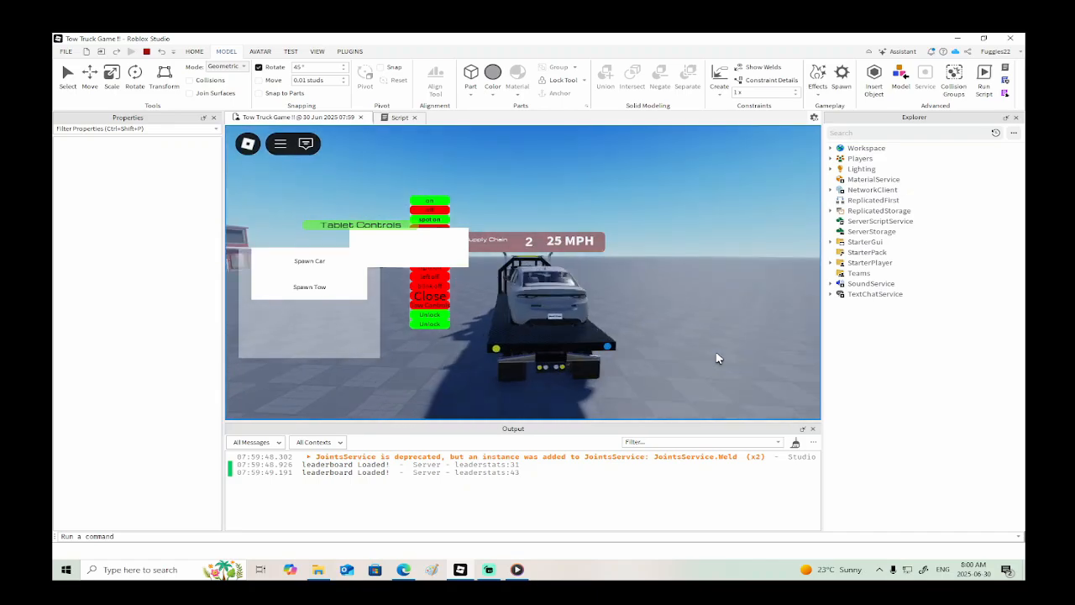
{"action": "right_click_drag", "start_coordinate": [718, 358], "coordinate": [718, 358]}
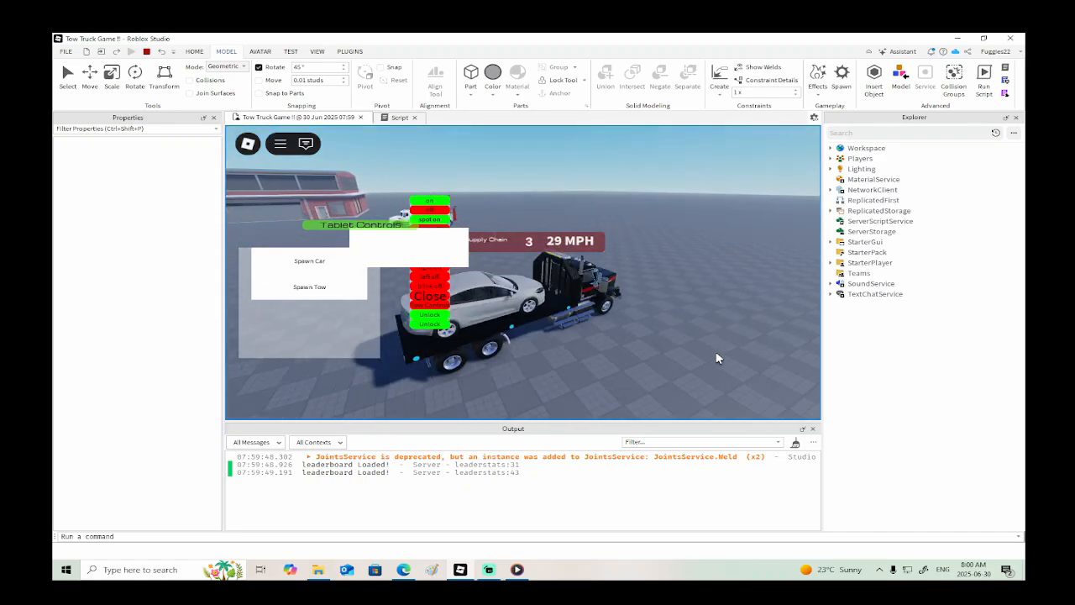
{"action": "key", "text": "a"}
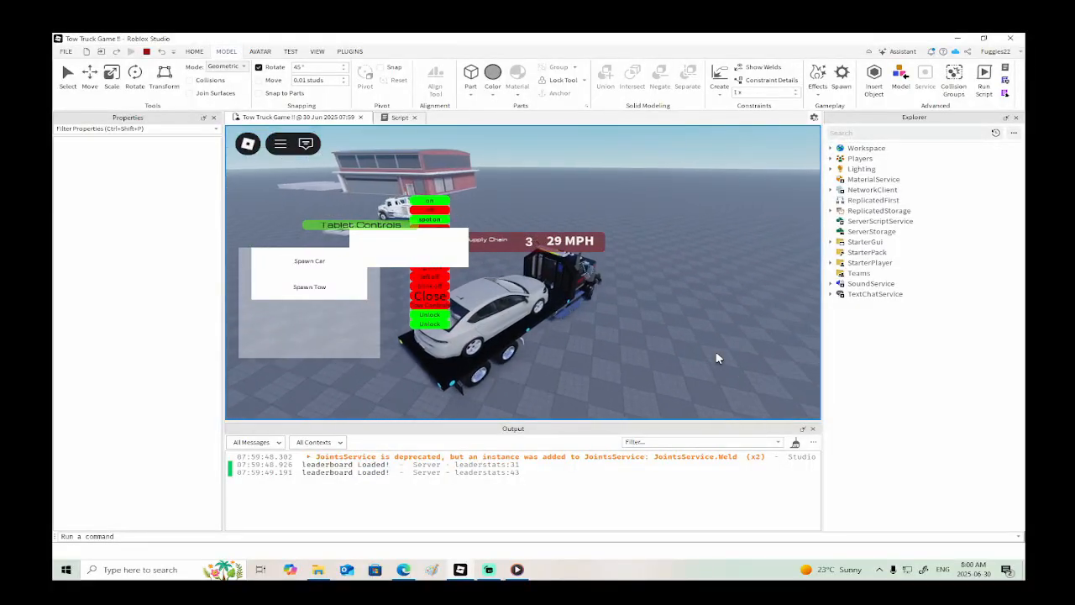
{"action": "key", "text": "a"}
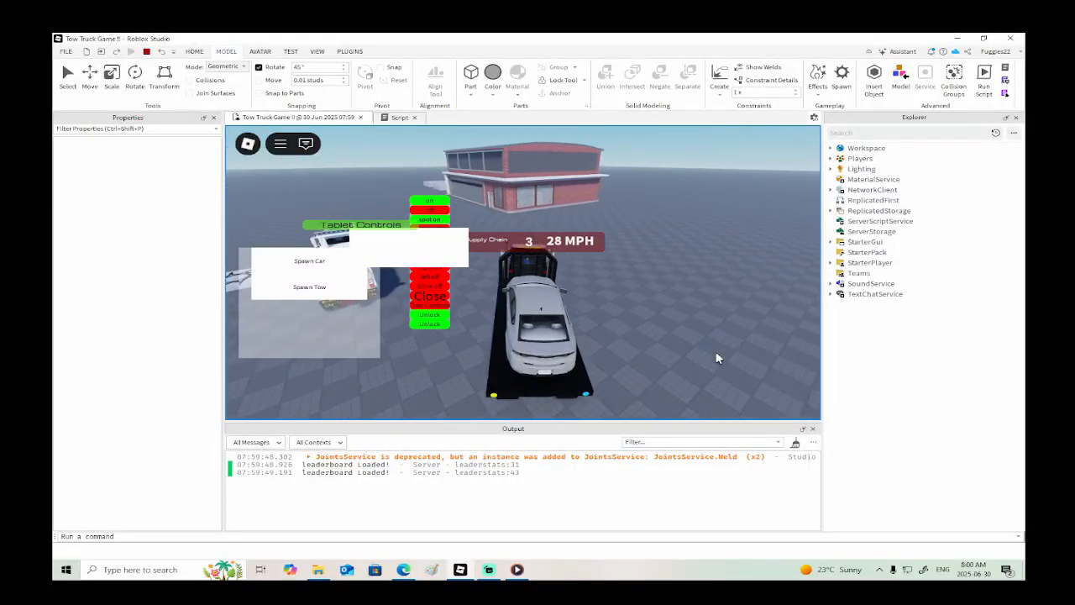
{"action": "key", "text": "a"}
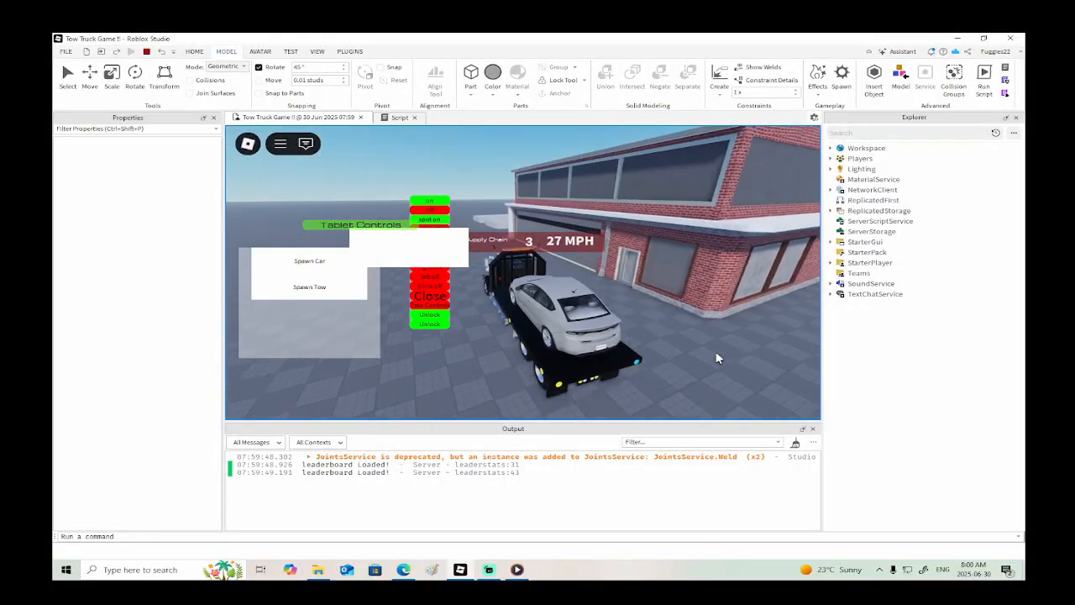
{"action": "key", "text": "a"}
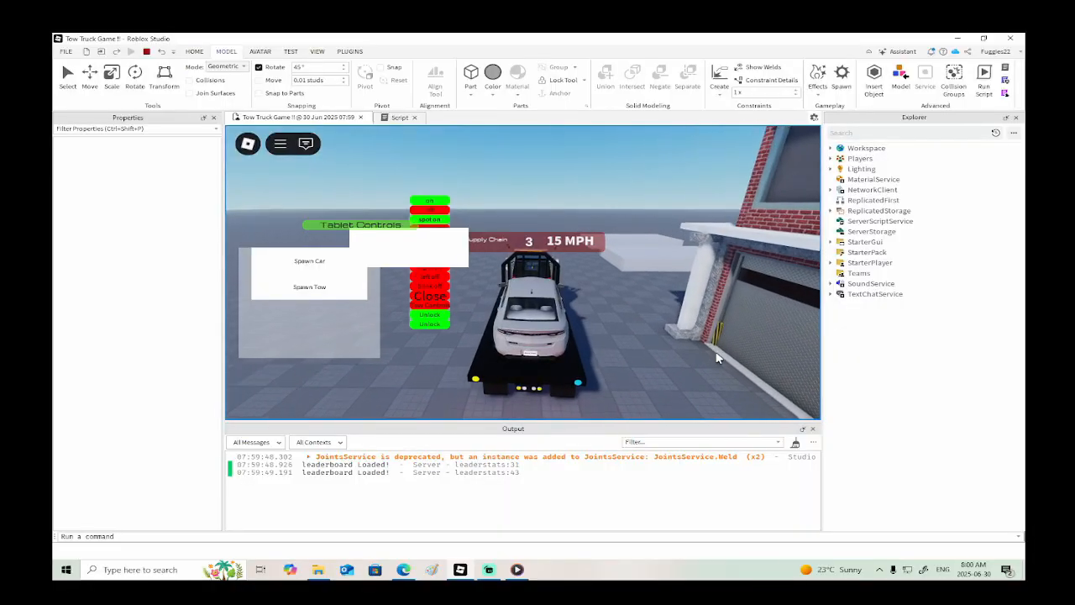
{"action": "key", "text": "a"}
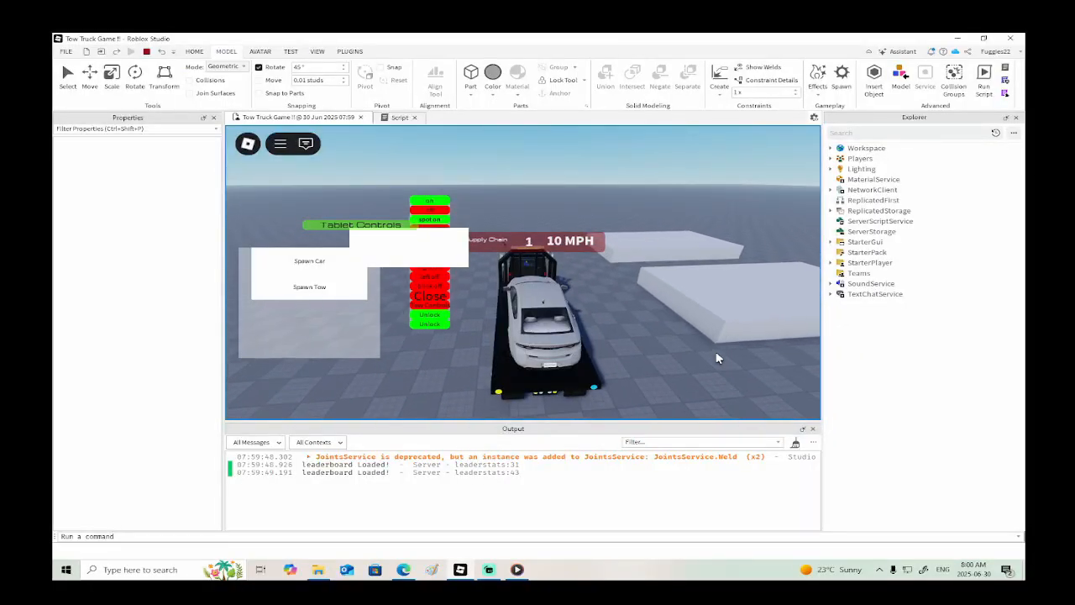
{"action": "key", "text": "a"}
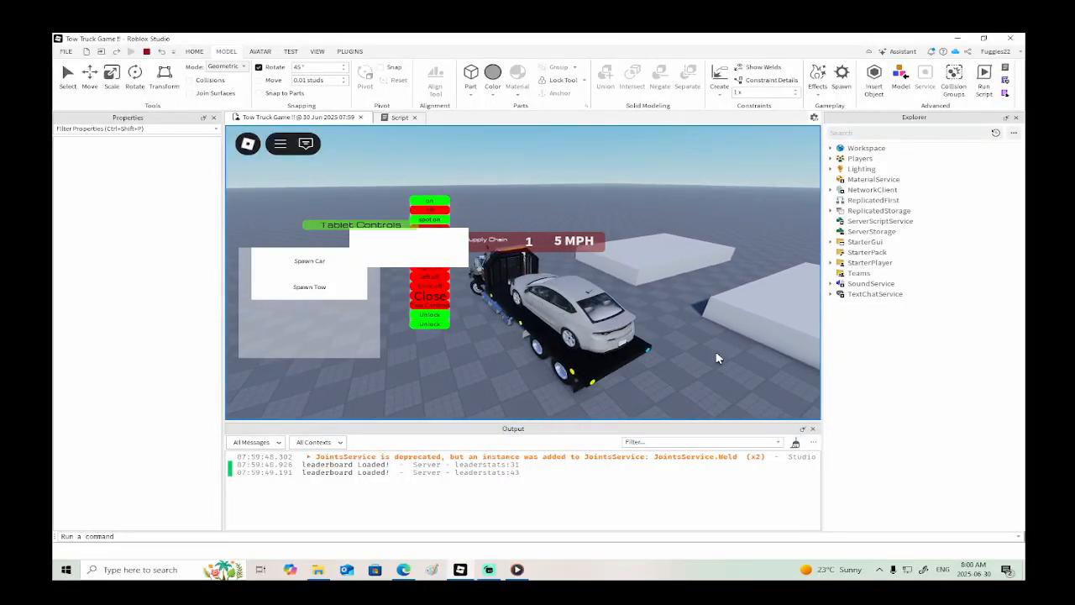
{"action": "key", "text": "w"}
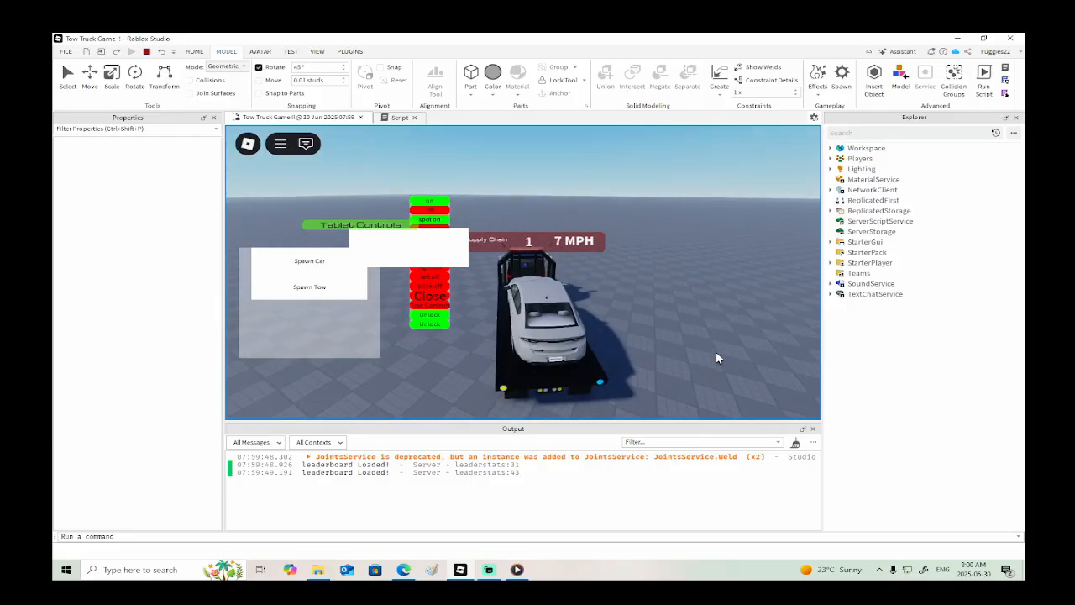
- Put the tow truck in reverse and back its flatbed up to the white platform
{"action": "right_click_drag", "start_coordinate": [717, 358], "coordinate": [718, 358]}
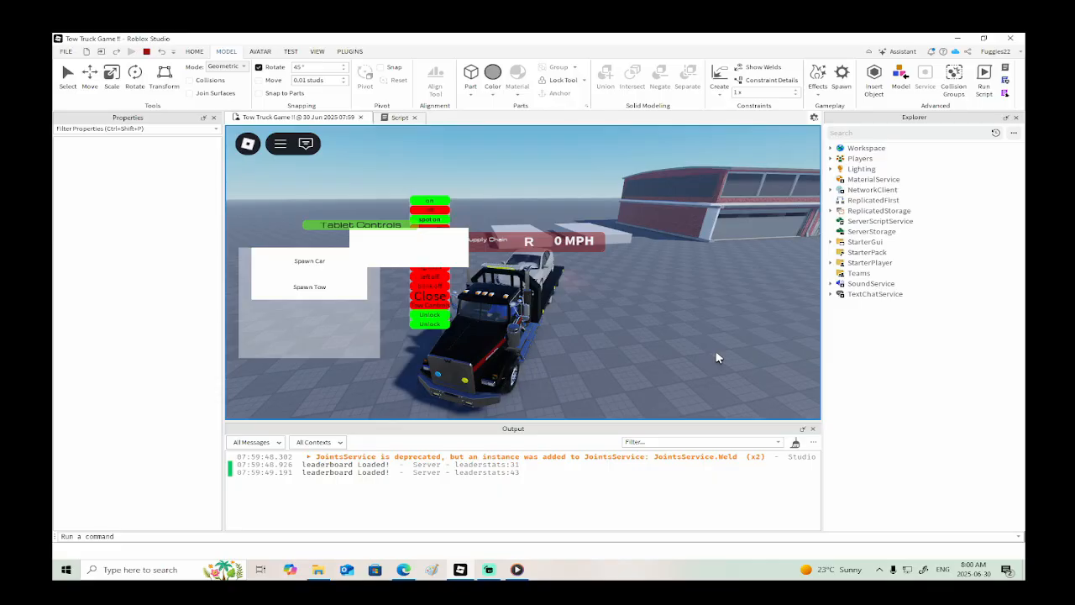
{"action": "key", "text": "s"}
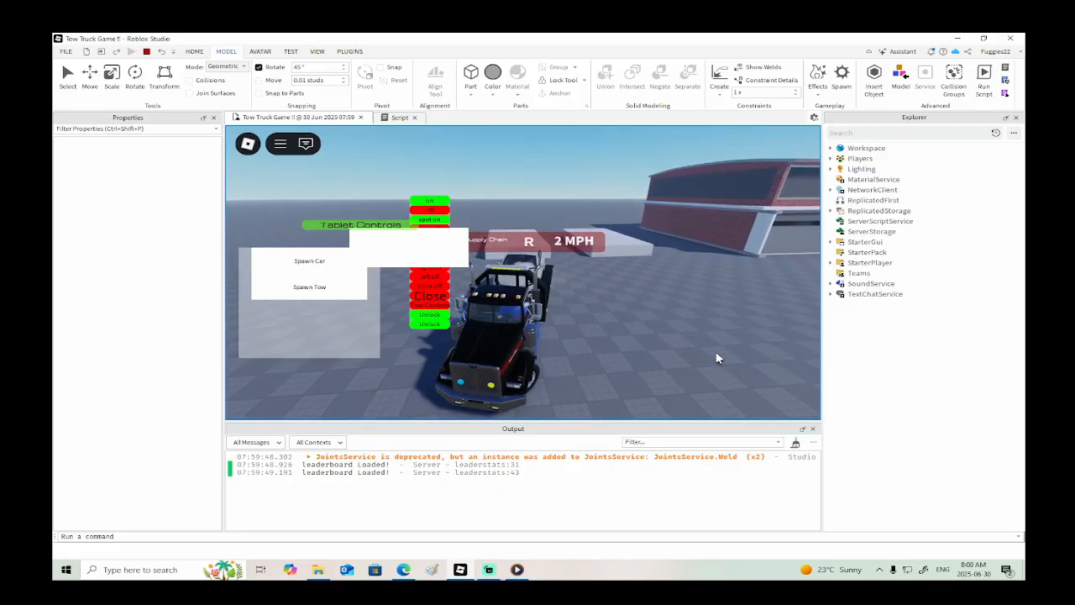
{"action": "key", "text": "s"}
{"action": "right_click_drag", "start_coordinate": [717, 358], "coordinate": [717, 358]}
{"action": "key", "text": "s"}
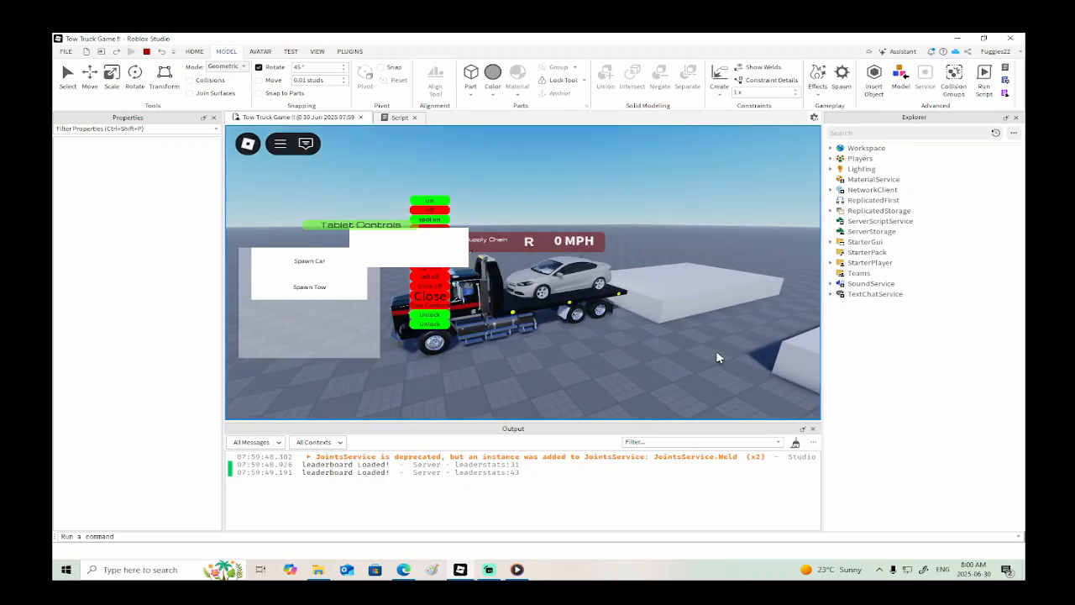
- Shift the tow truck into neutral and get the character out of the cab
{"action": "key", "text": "e"}
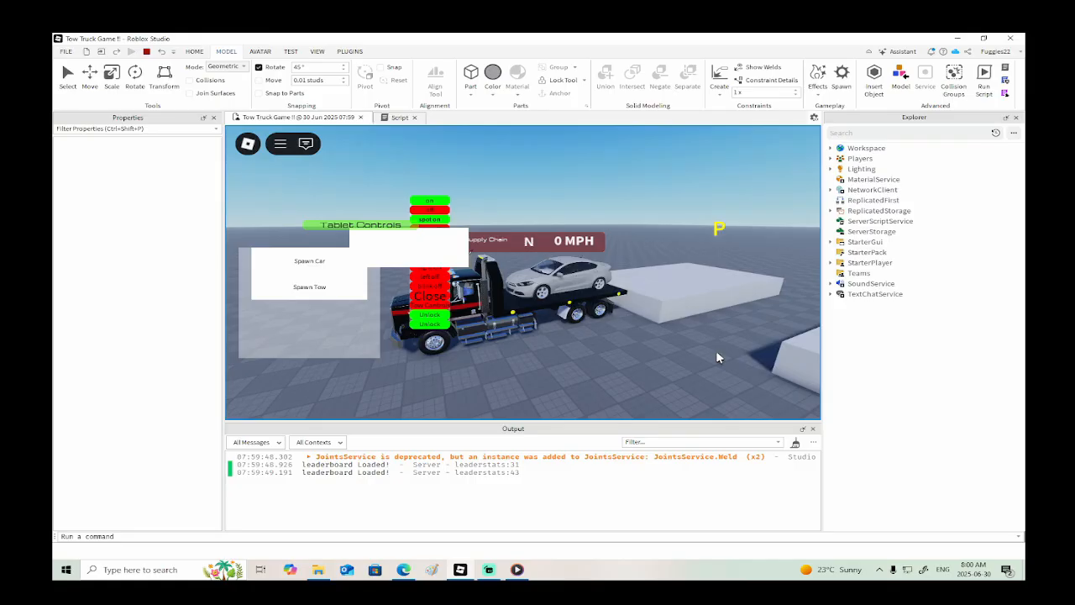
{"action": "right_click_drag", "start_coordinate": [717, 357], "coordinate": [668, 359]}
{"action": "key", "text": "space"}
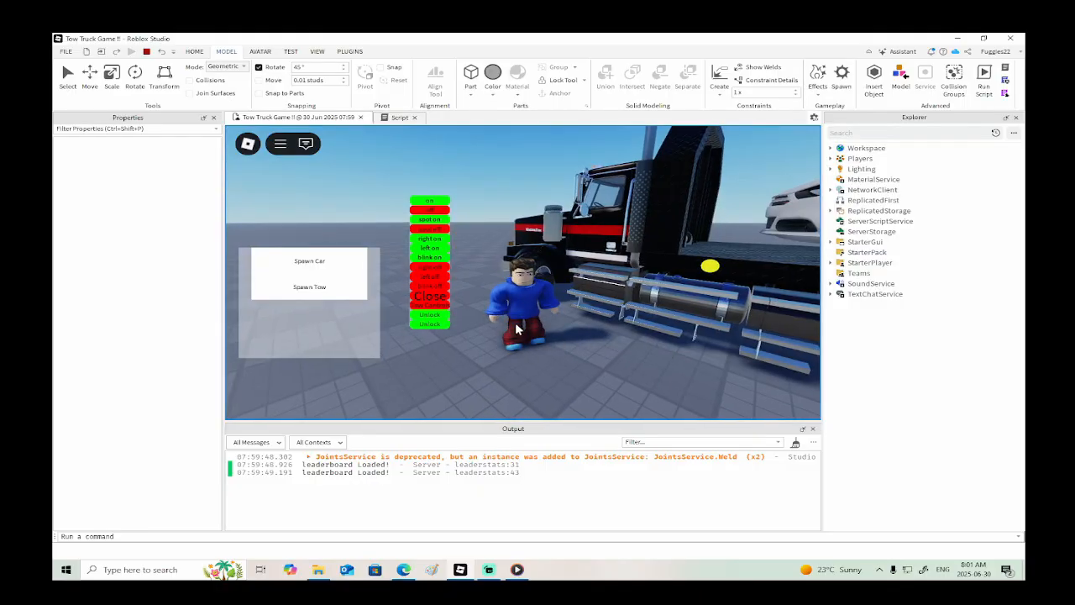
- Open the truck's tow controls, walk the character alongside the flatbed, and test sliding the bed out and tilting it up
{"action": "left_click", "coordinate": [441, 304]}
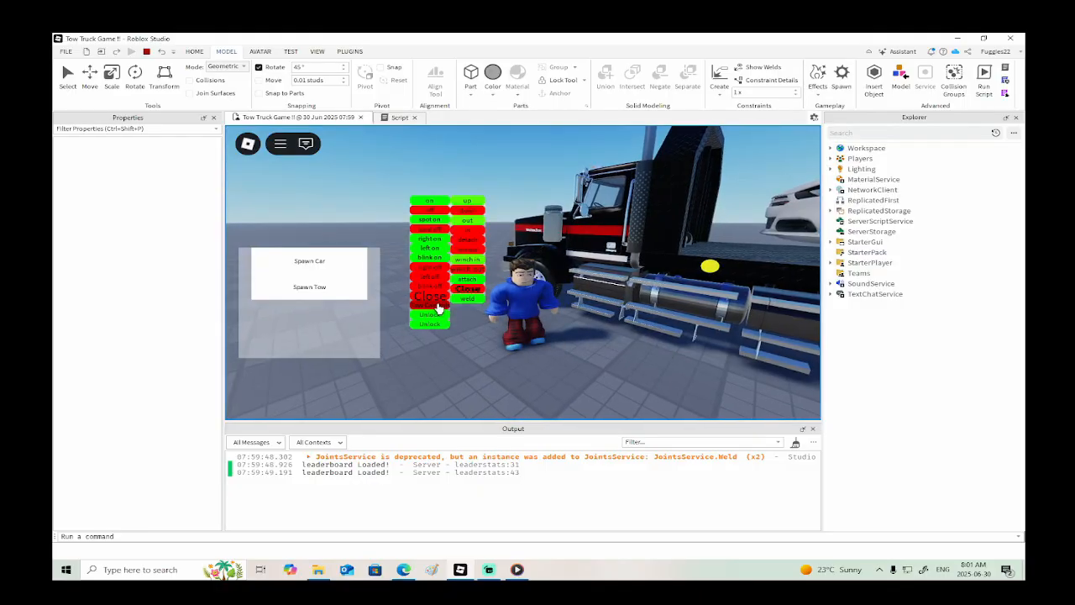
{"action": "key", "text": "d"}
{"action": "right_click_drag", "start_coordinate": [601, 344], "coordinate": [600, 344]}
{"action": "key", "text": "w"}
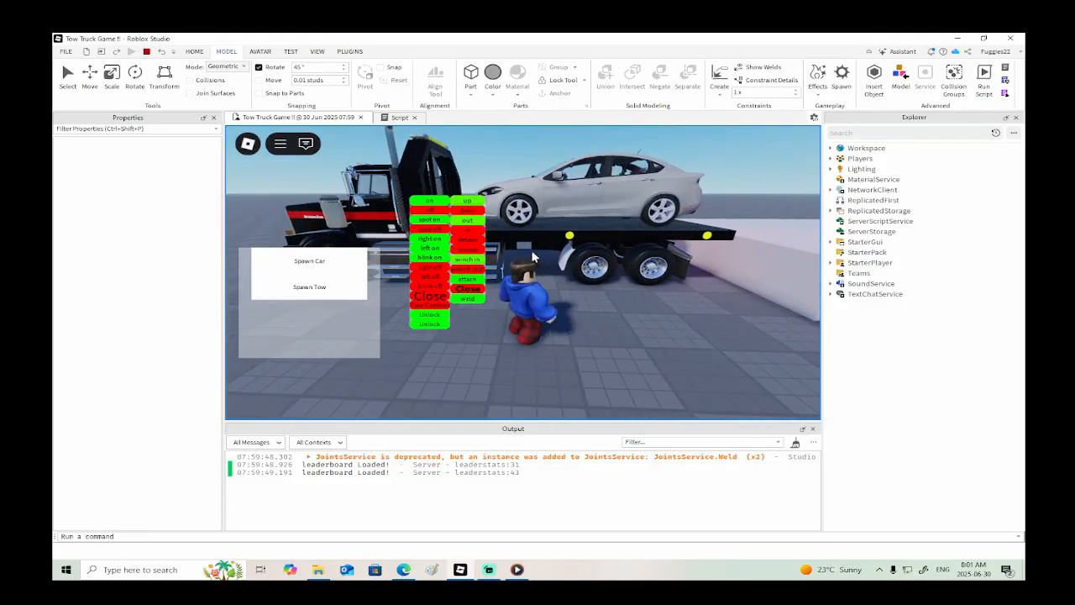
{"action": "left_click", "coordinate": [480, 223]}
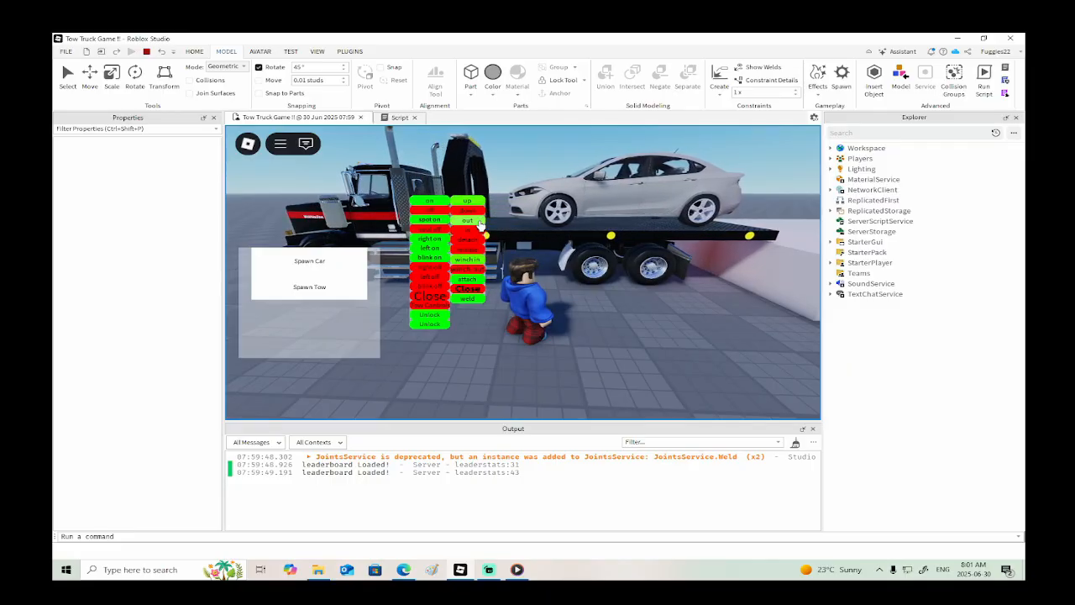
{"action": "left_click", "coordinate": [476, 204]}
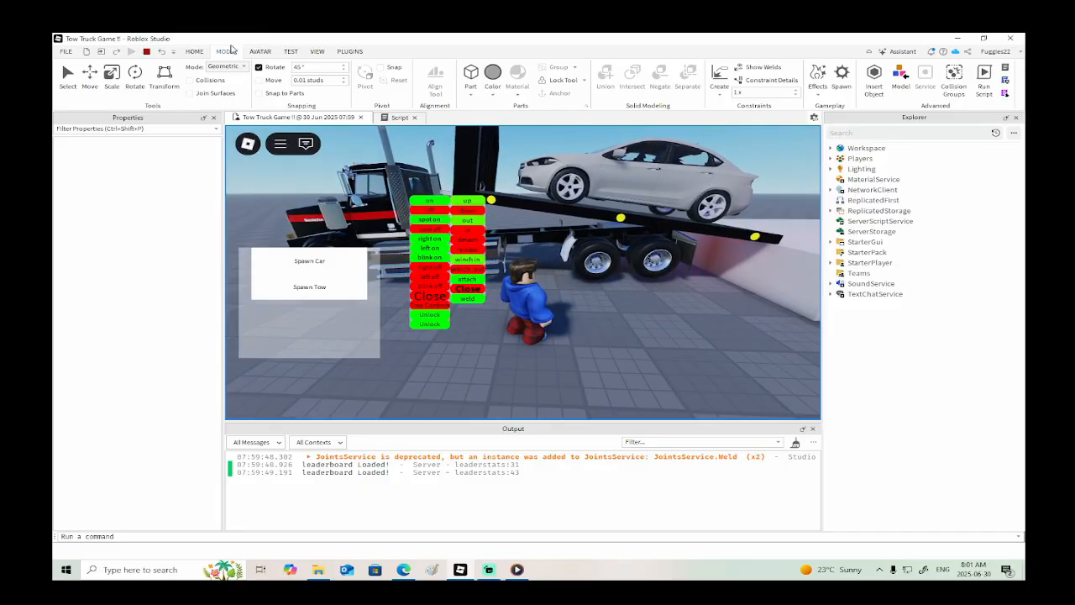
- Stop the playtest and anchor both white unloading platforms beside the garage
{"action": "left_click", "coordinate": [146, 51]}
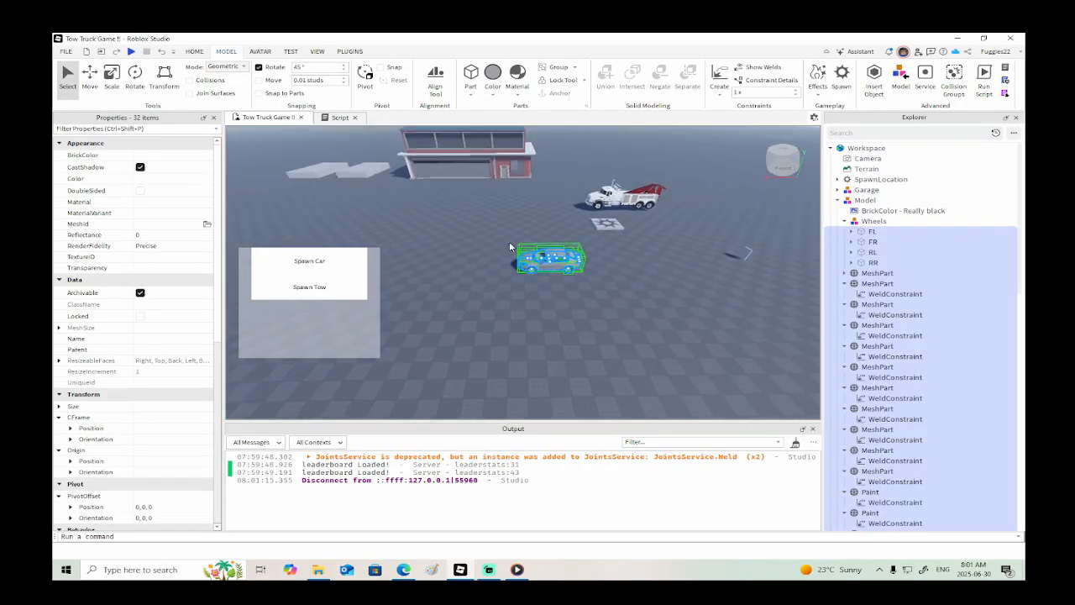
{"action": "right_click_drag", "start_coordinate": [490, 263], "coordinate": [490, 262]}
{"action": "left_click", "coordinate": [495, 243]}
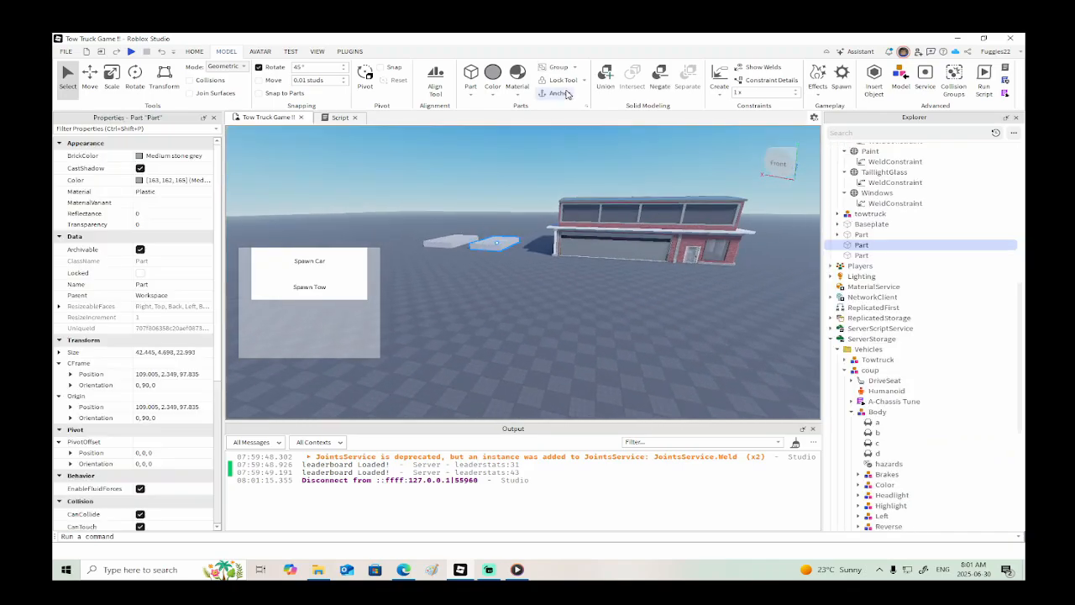
{"action": "left_click", "coordinate": [443, 239]}
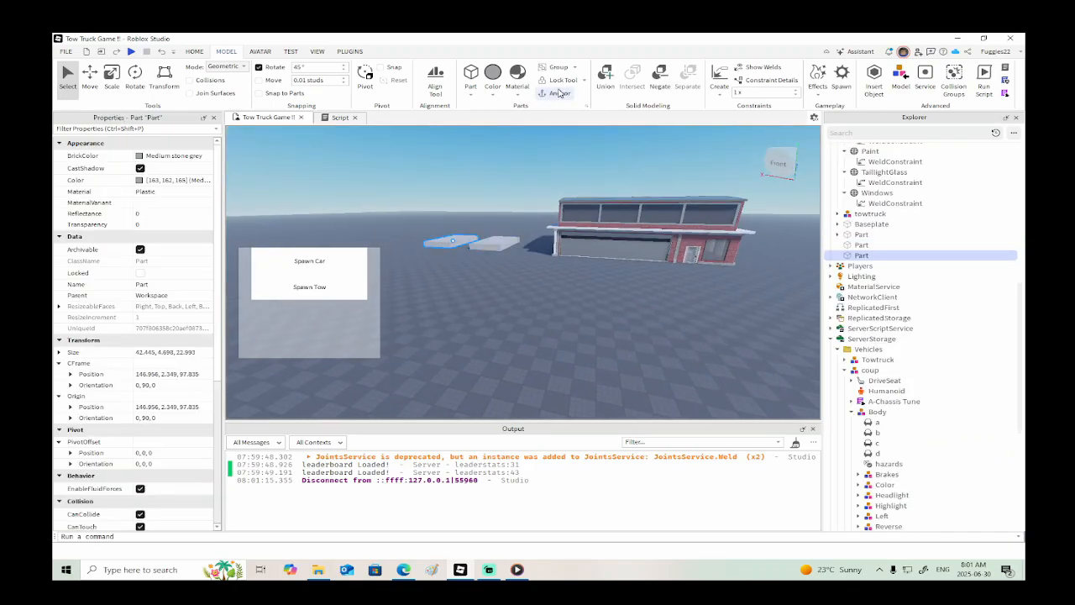
{"action": "left_click", "coordinate": [480, 246]}
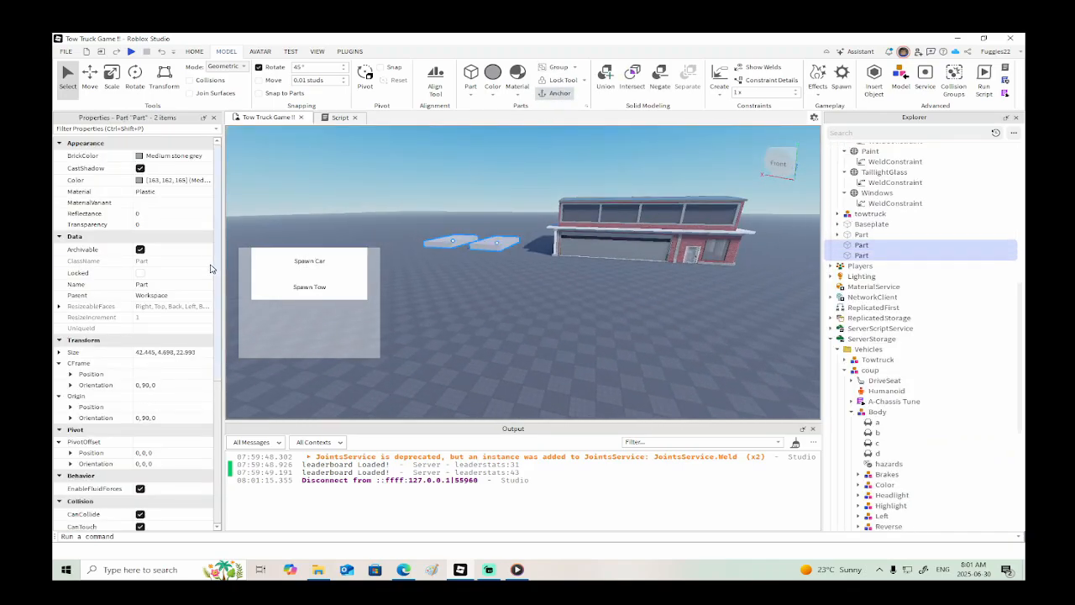
- Turn off CanCollide for the two selected platforms
{"action": "scroll", "coordinate": [159, 428], "scroll_direction": "down", "scroll_amount": 4}
{"action": "scroll", "coordinate": [134, 455], "scroll_direction": "down", "scroll_amount": 2}
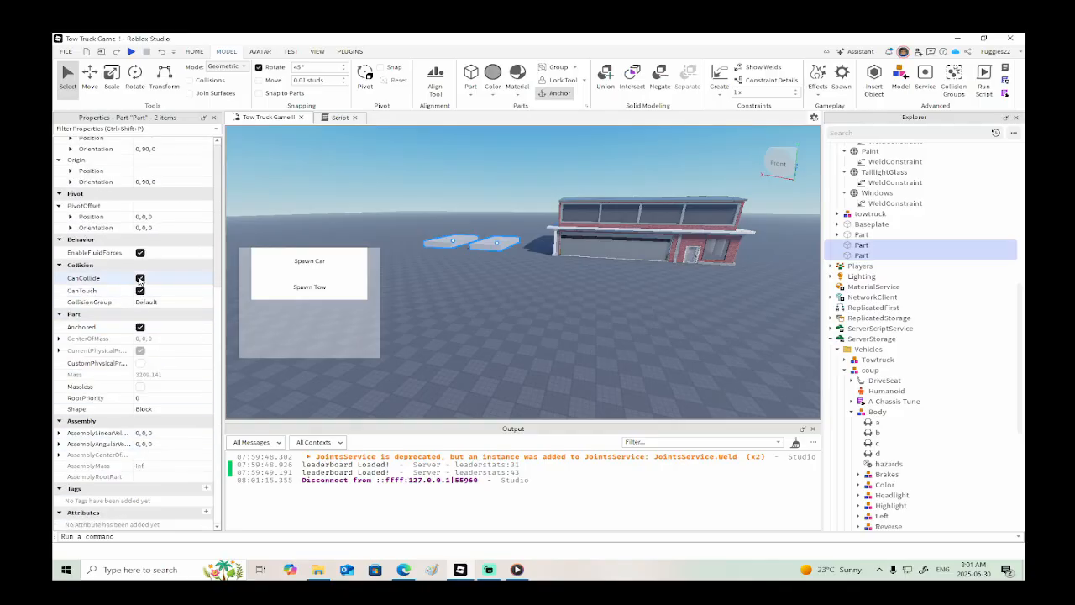
{"action": "left_click", "coordinate": [141, 279]}
{"action": "right_click_drag", "start_coordinate": [389, 300], "coordinate": [478, 313]}
{"action": "scroll", "coordinate": [477, 313], "scroll_direction": "up", "scroll_amount": 5}
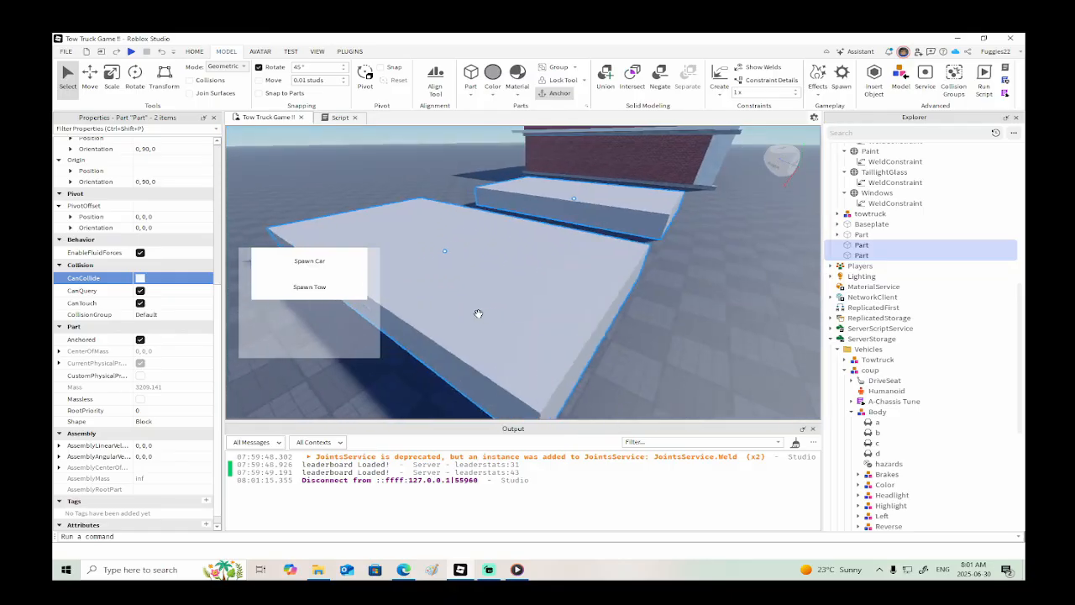
{"action": "scroll", "coordinate": [477, 313], "scroll_direction": "down", "scroll_amount": 5}
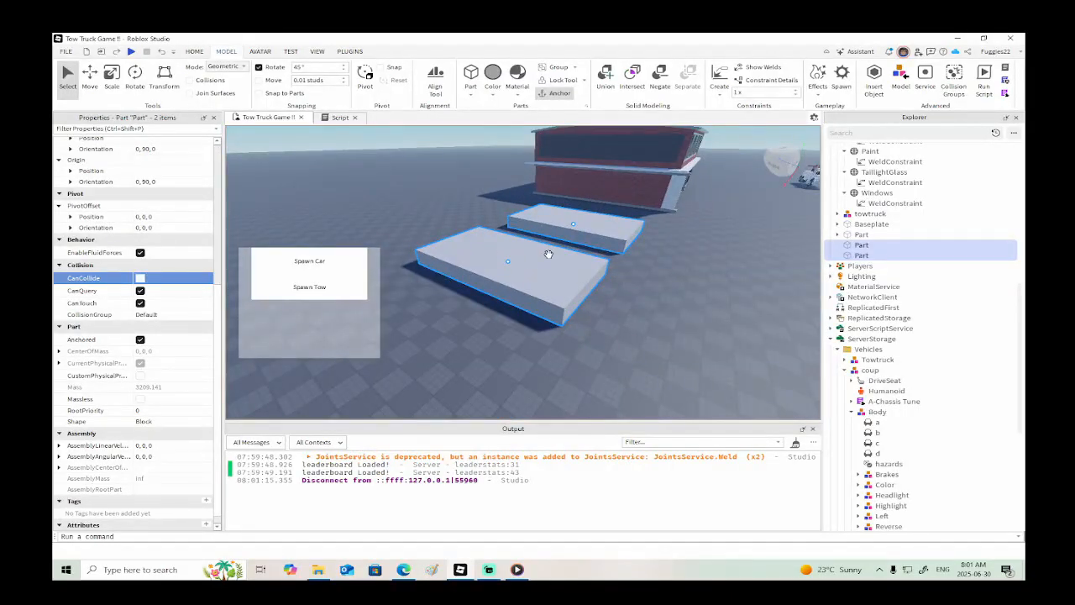
{"action": "scroll", "coordinate": [603, 290], "scroll_direction": "down", "scroll_amount": 3}
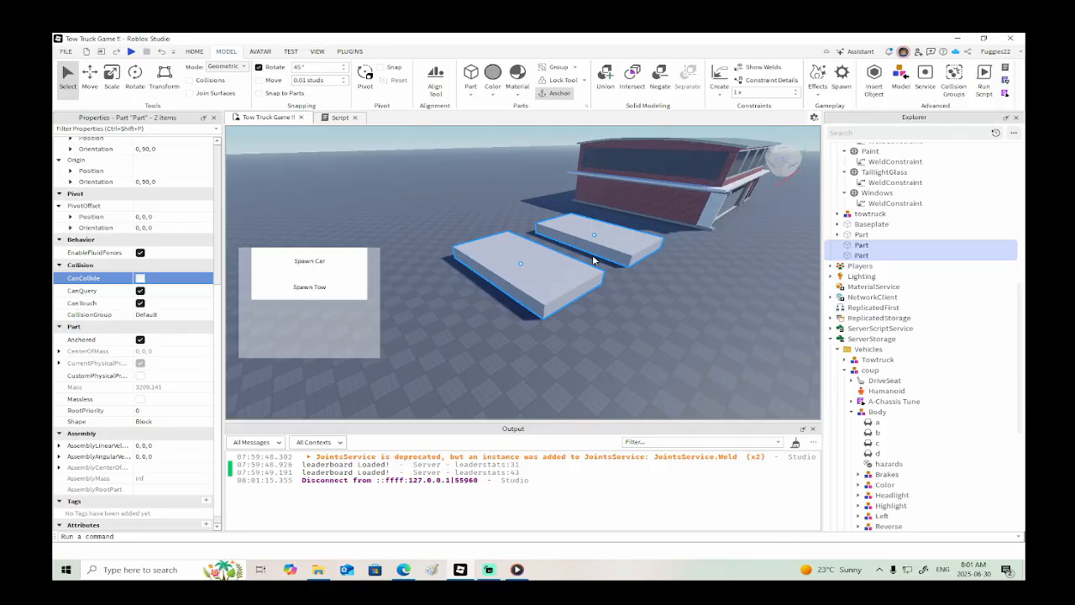
- Show constraint details and open the script inside the tow prompt of the parked car's front attachment
{"action": "right_click_drag", "start_coordinate": [580, 283], "coordinate": [580, 281]}
{"action": "scroll", "coordinate": [580, 283], "scroll_direction": "down", "scroll_amount": 3}
{"action": "key", "text": "w"}
{"action": "key", "text": "d"}
{"action": "key", "text": "w"}
{"action": "key", "text": "d"}
{"action": "scroll", "coordinate": [580, 283], "scroll_direction": "down", "scroll_amount": 3}
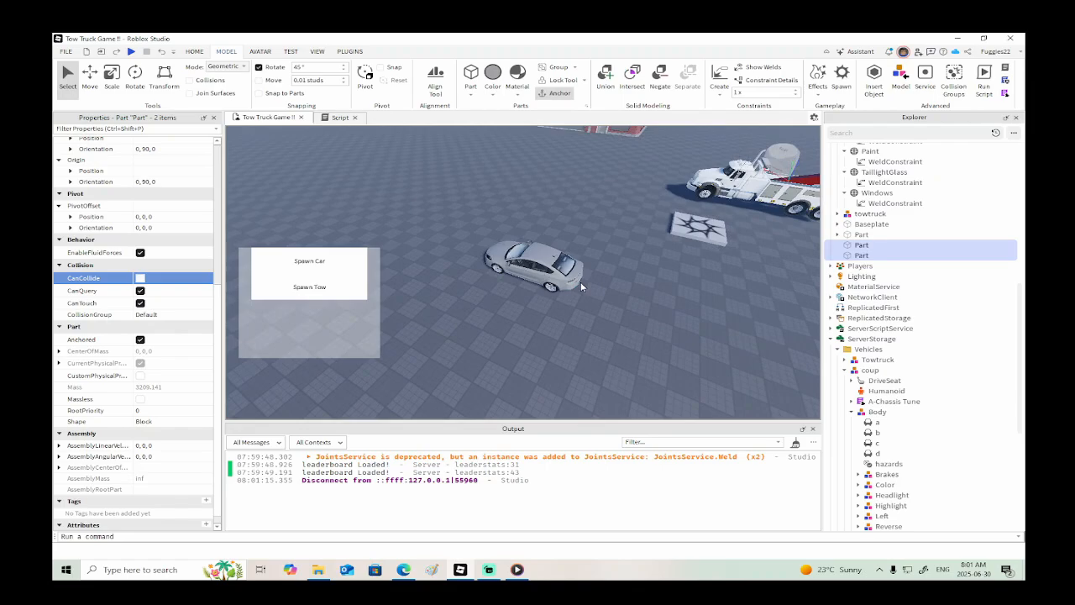
{"action": "left_click", "coordinate": [547, 267]}
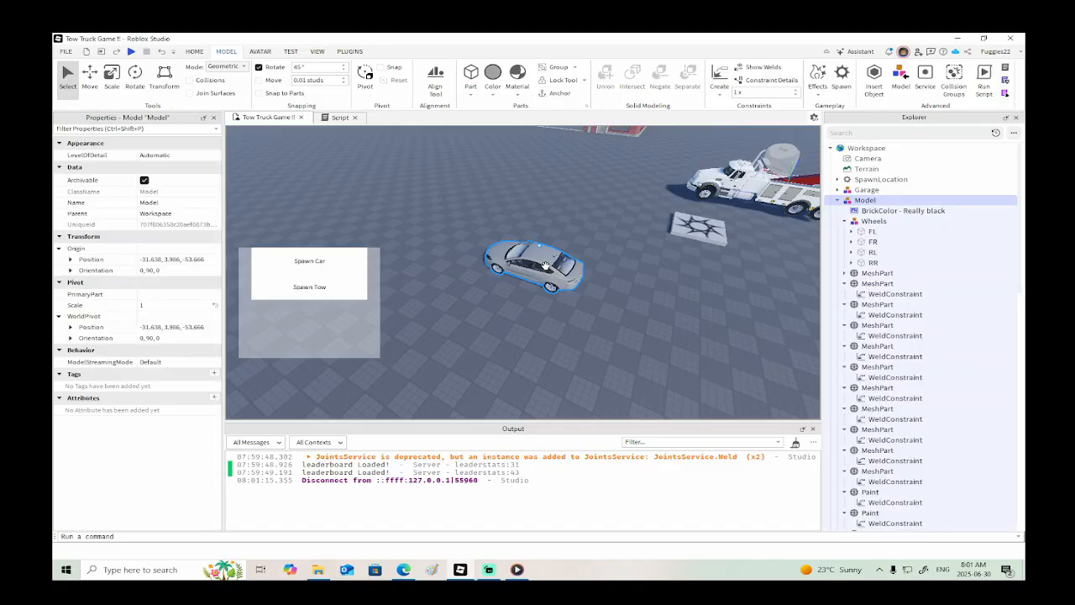
{"action": "key", "text": "f"}
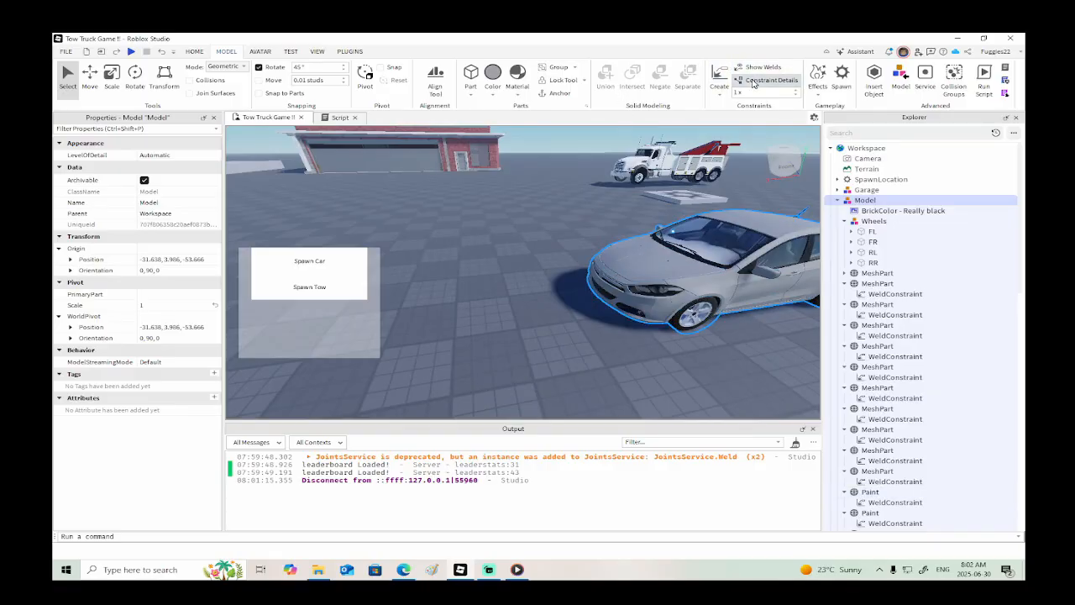
{"action": "left_click", "coordinate": [597, 283]}
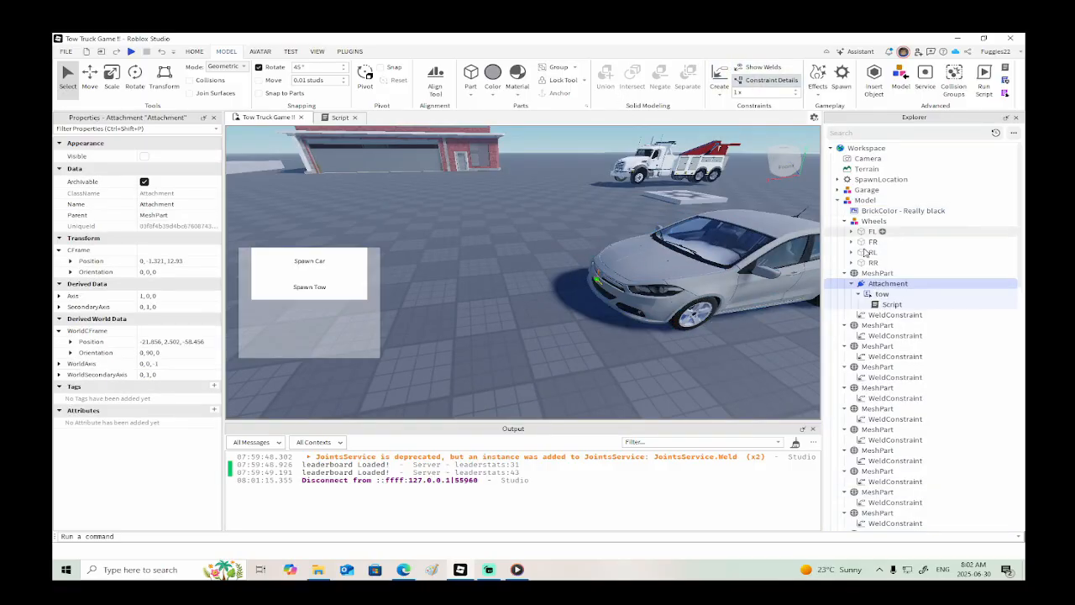
{"action": "double_click", "coordinate": [877, 304]}
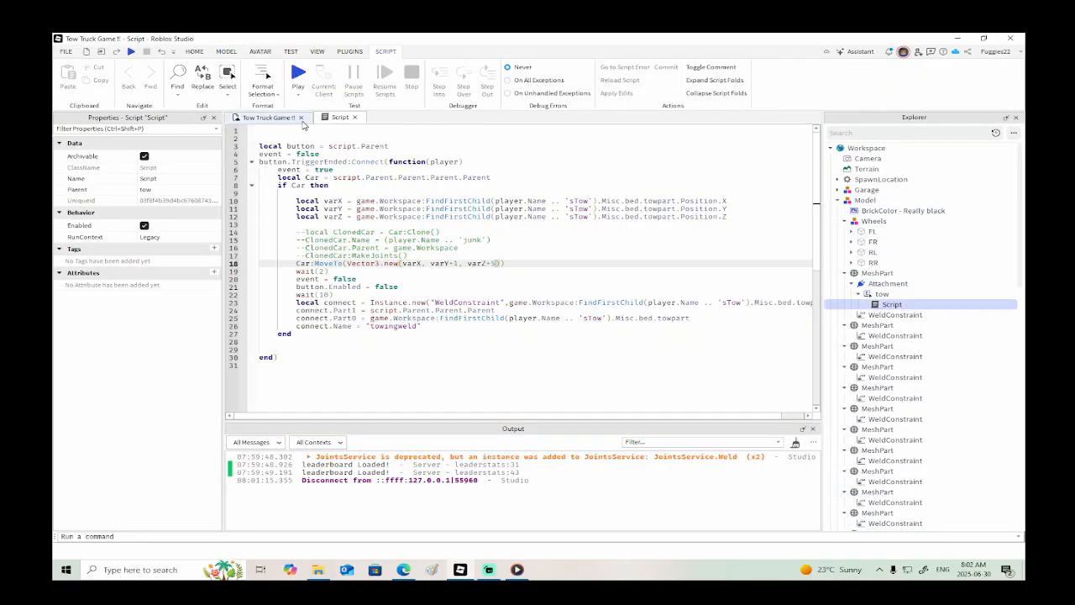
- Collapse ServerStorage, expand ServerScriptService and open its leaderstats script
{"action": "scroll", "coordinate": [983, 310], "scroll_direction": "down", "scroll_amount": 15}
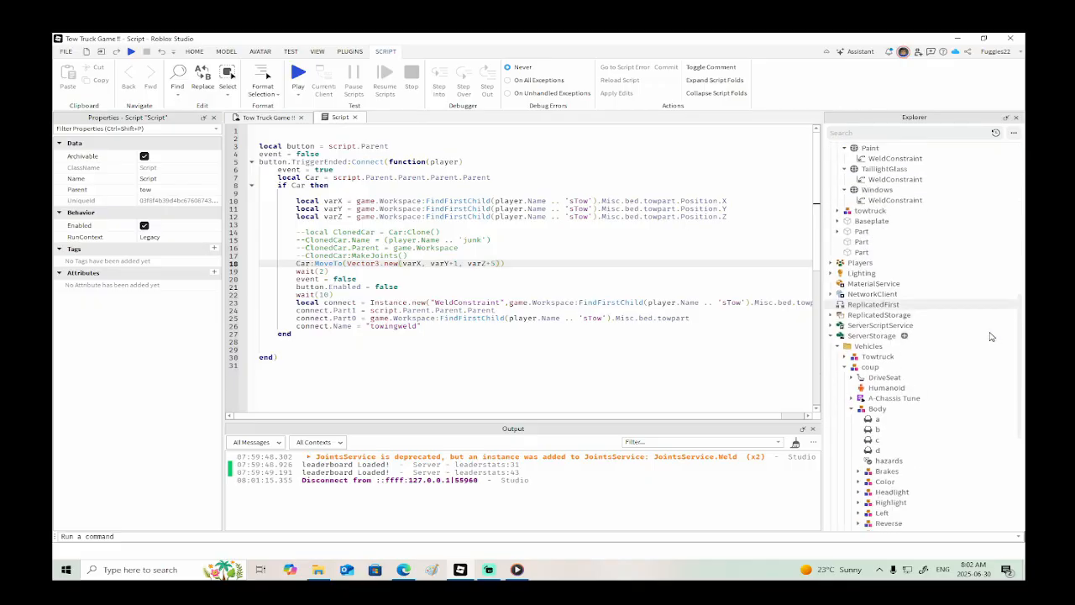
{"action": "scroll", "coordinate": [929, 272], "scroll_direction": "up", "scroll_amount": 6}
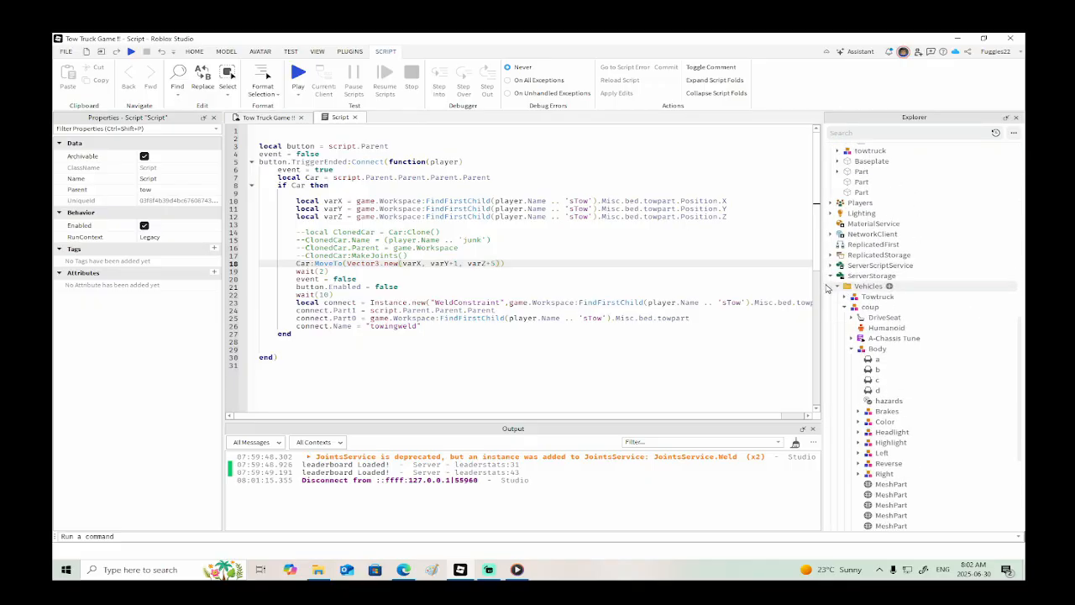
{"action": "left_click", "coordinate": [830, 277]}
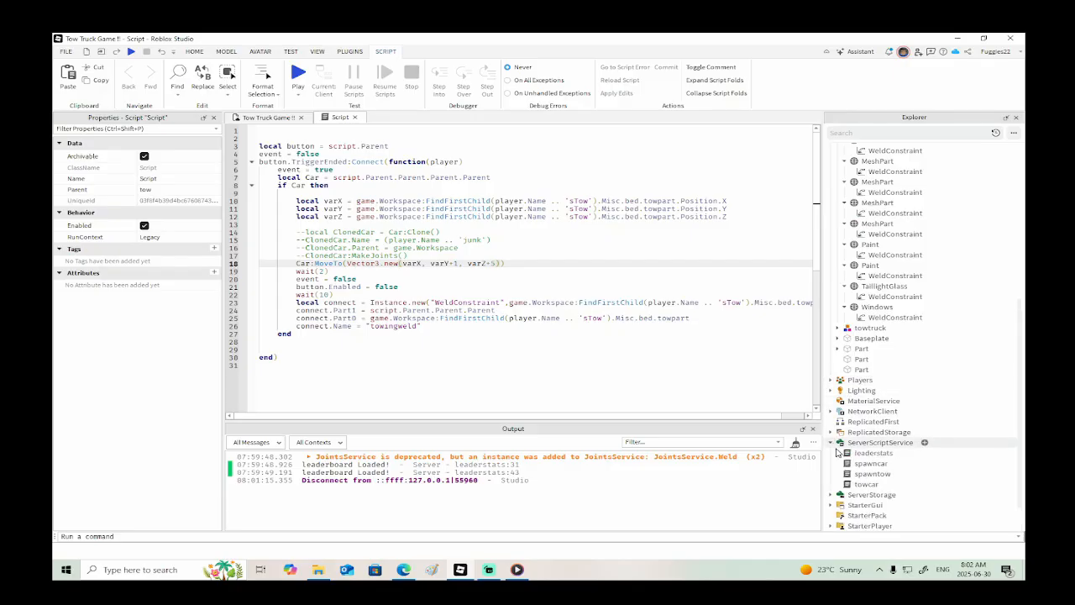
{"action": "double_click", "coordinate": [865, 453]}
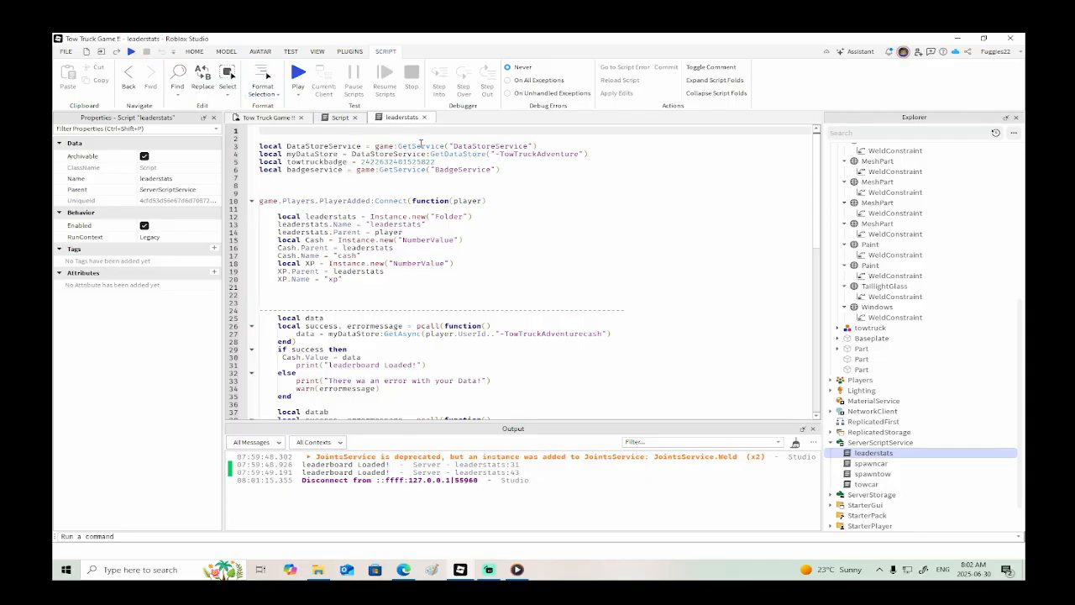
- Copy the DataStoreService and myDataStore declarations from leaderstats to the start of the car's tow script, followed by a new line
{"action": "left_click_drag", "start_coordinate": [605, 154], "coordinate": [254, 153]}
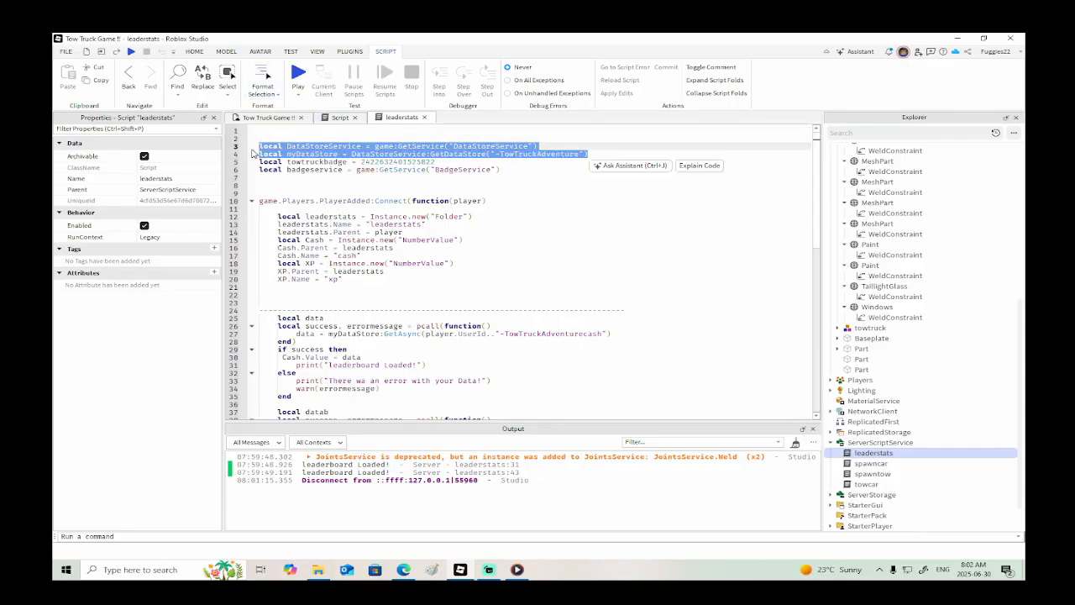
{"action": "key", "text": "ctrl+c"}
{"action": "left_click", "coordinate": [257, 120]}
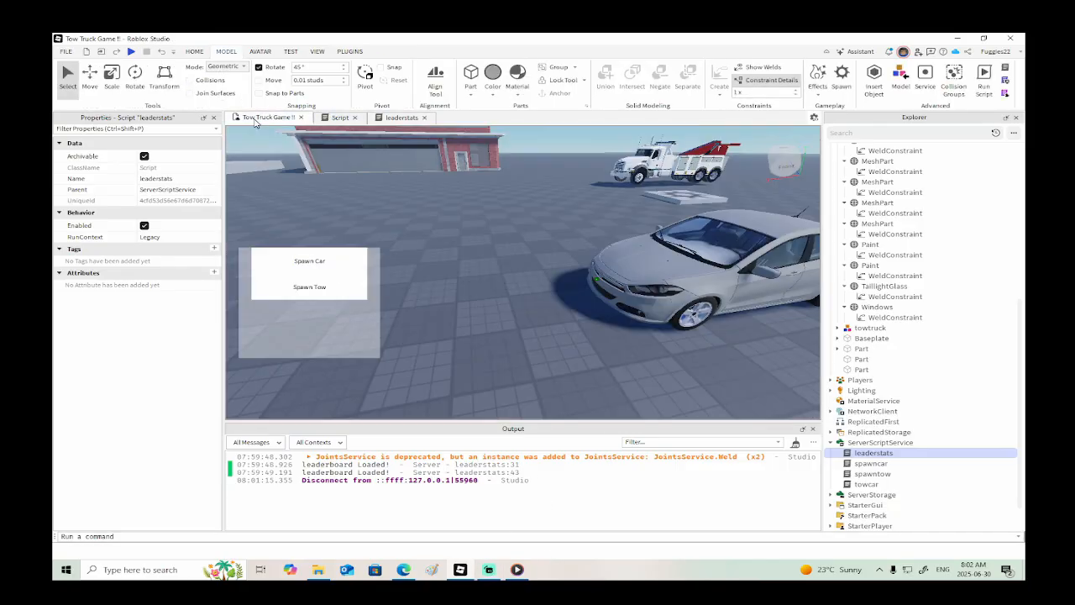
{"action": "left_click", "coordinate": [341, 122]}
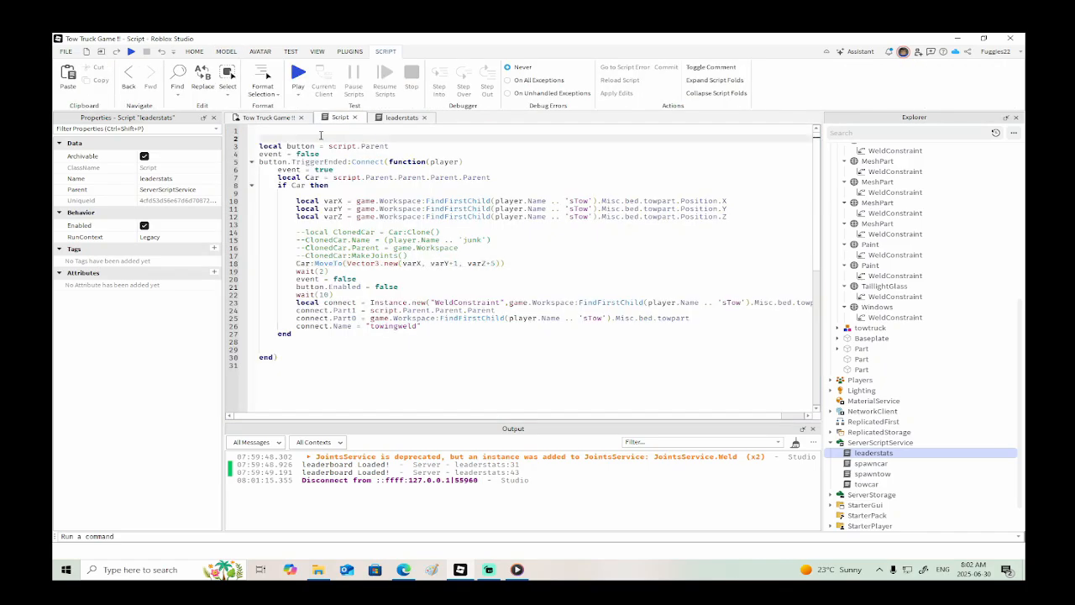
{"action": "key", "text": "ctrl+v"}
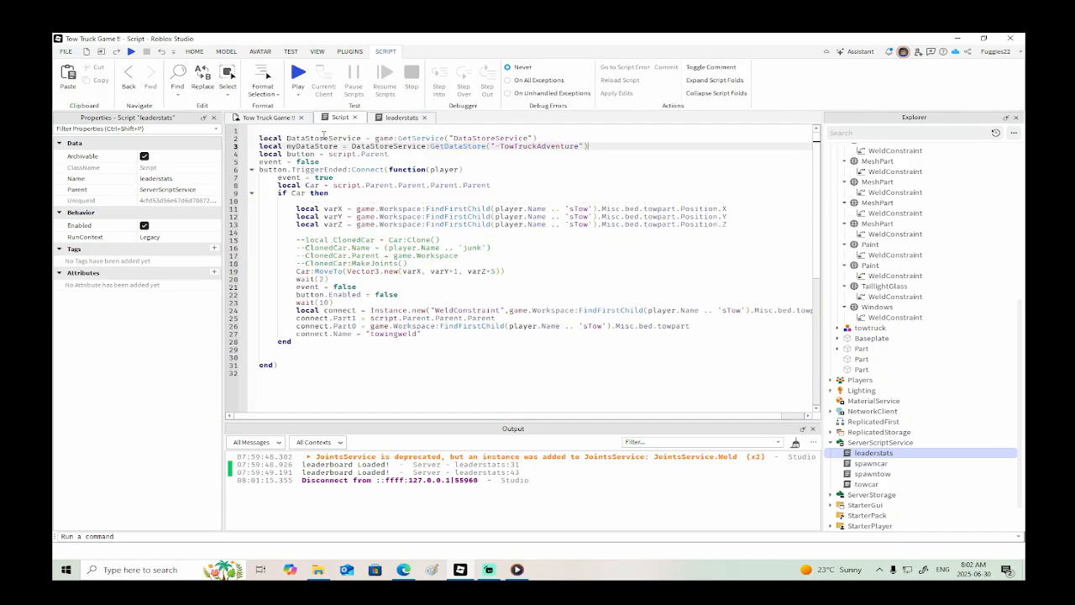
{"action": "key", "text": "Return"}
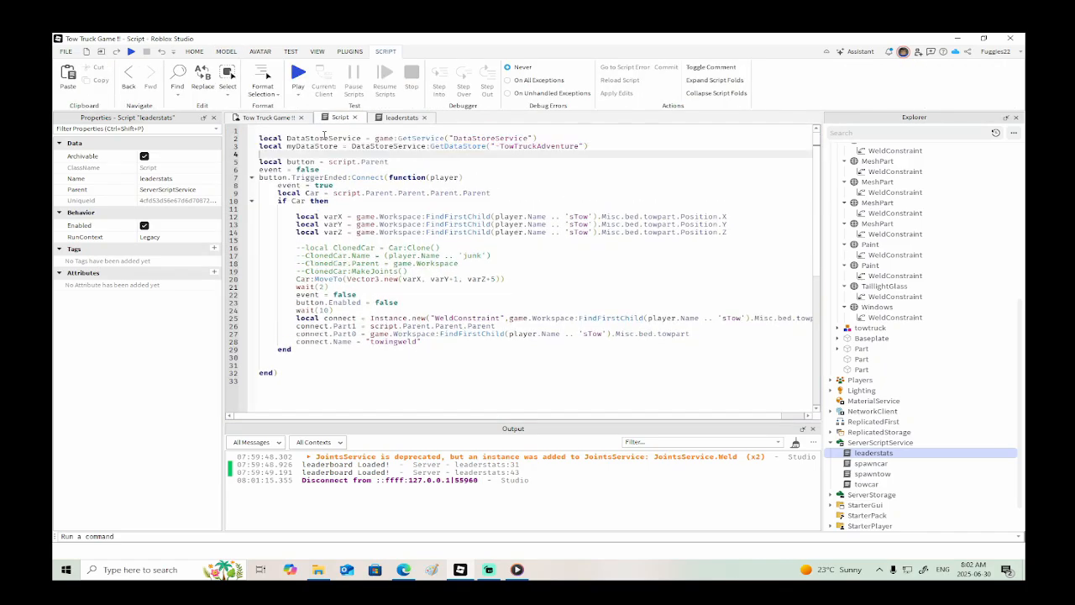
- Locate the small standing part in the world and open the script inside its ProximityPrompt
{"action": "left_click", "coordinate": [394, 120]}
{"action": "scroll", "coordinate": [487, 294], "scroll_direction": "down", "scroll_amount": 2}
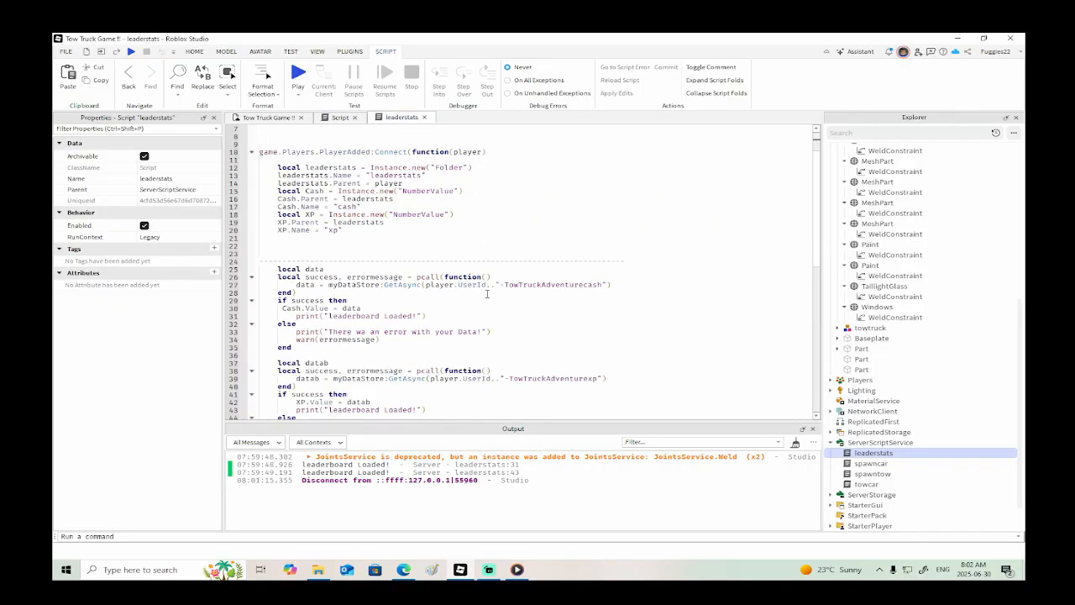
{"action": "left_click", "coordinate": [282, 122]}
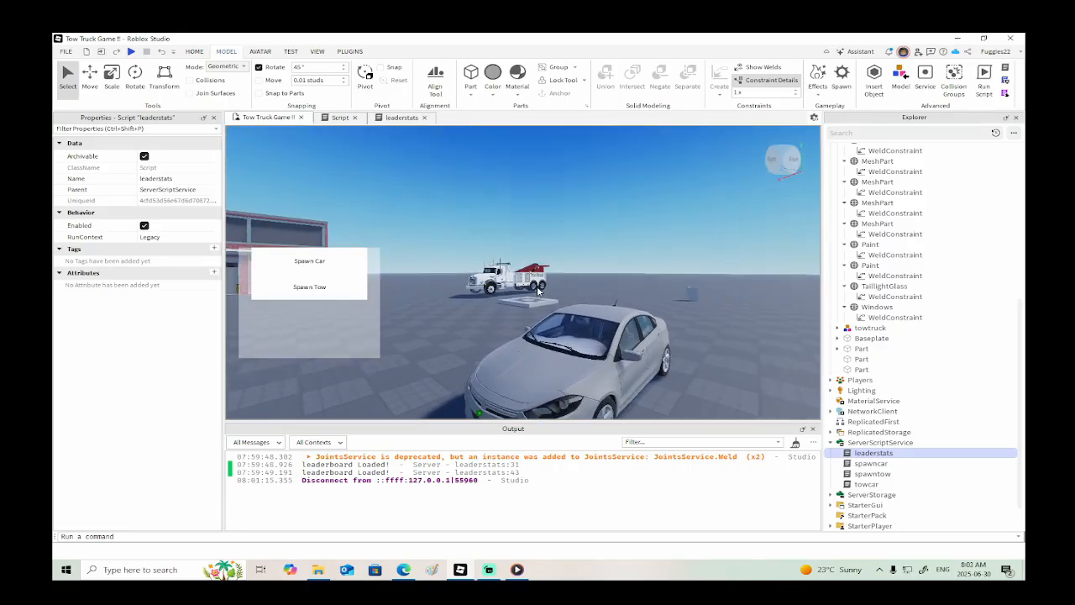
{"action": "right_click_drag", "start_coordinate": [537, 290], "coordinate": [533, 288]}
{"action": "scroll", "coordinate": [527, 294], "scroll_direction": "up", "scroll_amount": 3}
{"action": "left_click", "coordinate": [525, 300]}
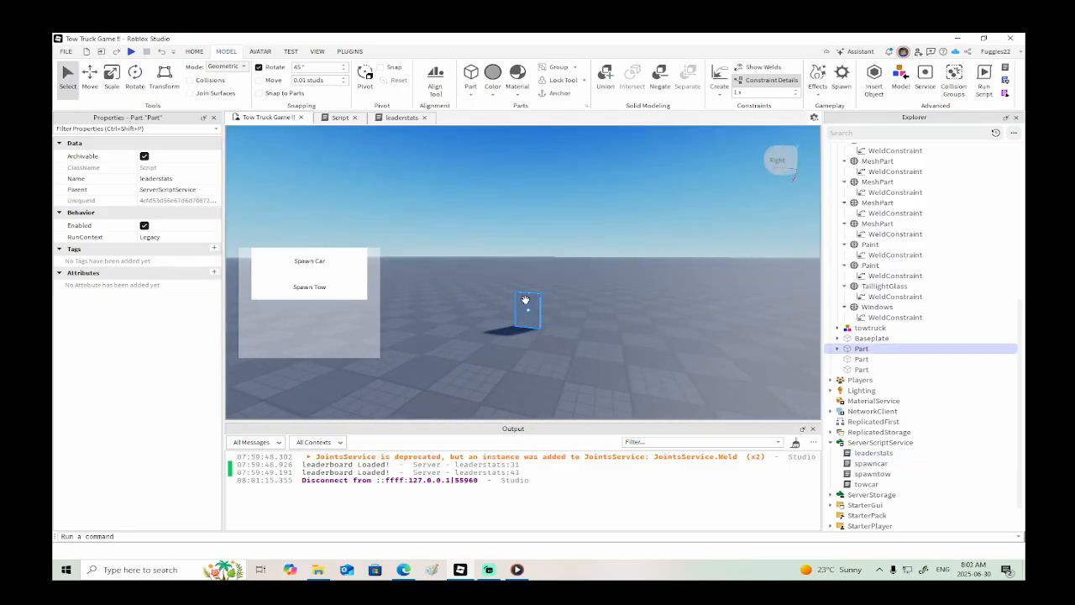
{"action": "left_click", "coordinate": [837, 348]}
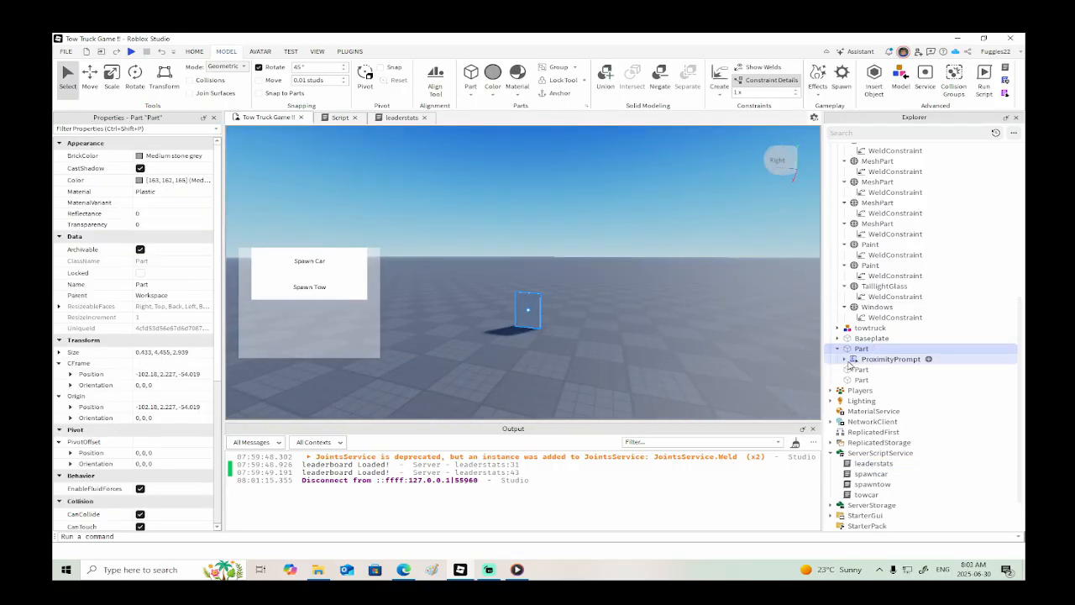
{"action": "left_click", "coordinate": [844, 359]}
{"action": "double_click", "coordinate": [878, 369]}
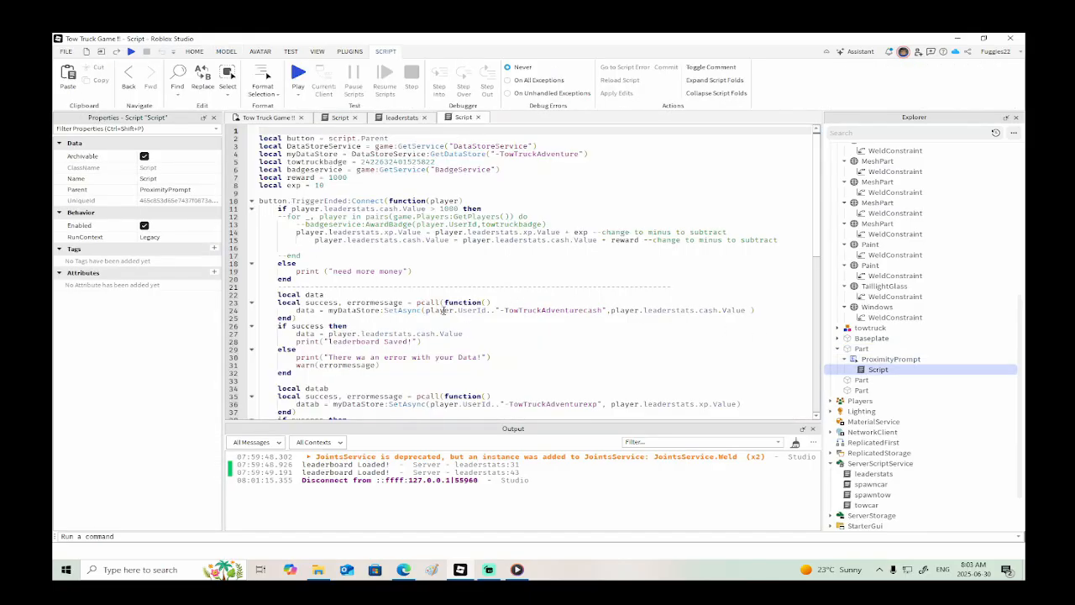
- Copy the "local reward = 1000" and "local exp = 10" lines into the tow script below the data store declarations
{"action": "left_click_drag", "start_coordinate": [326, 185], "coordinate": [254, 179]}
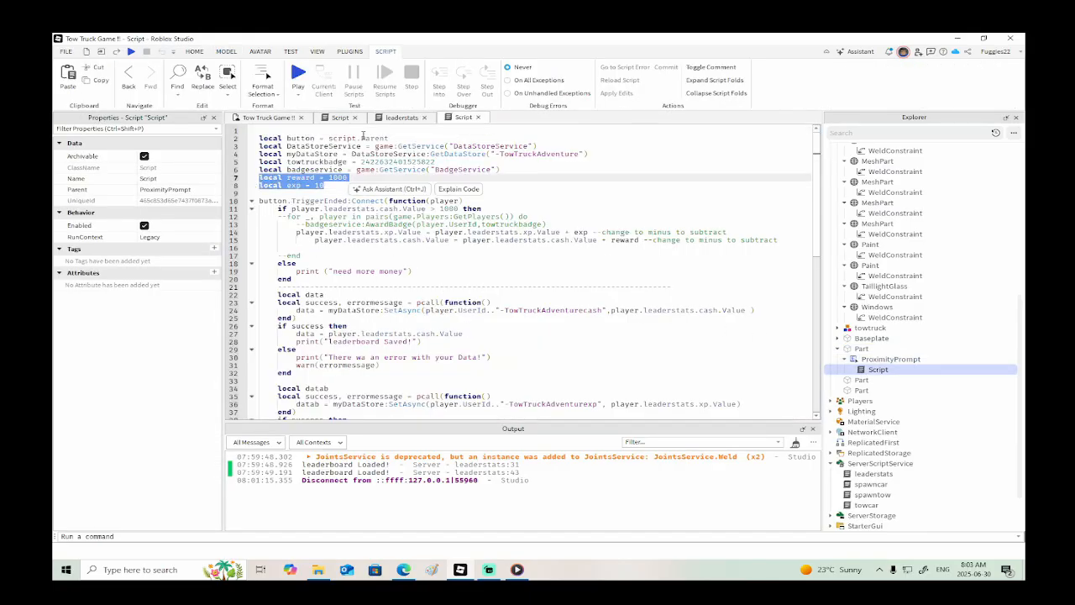
{"action": "left_click", "coordinate": [334, 119]}
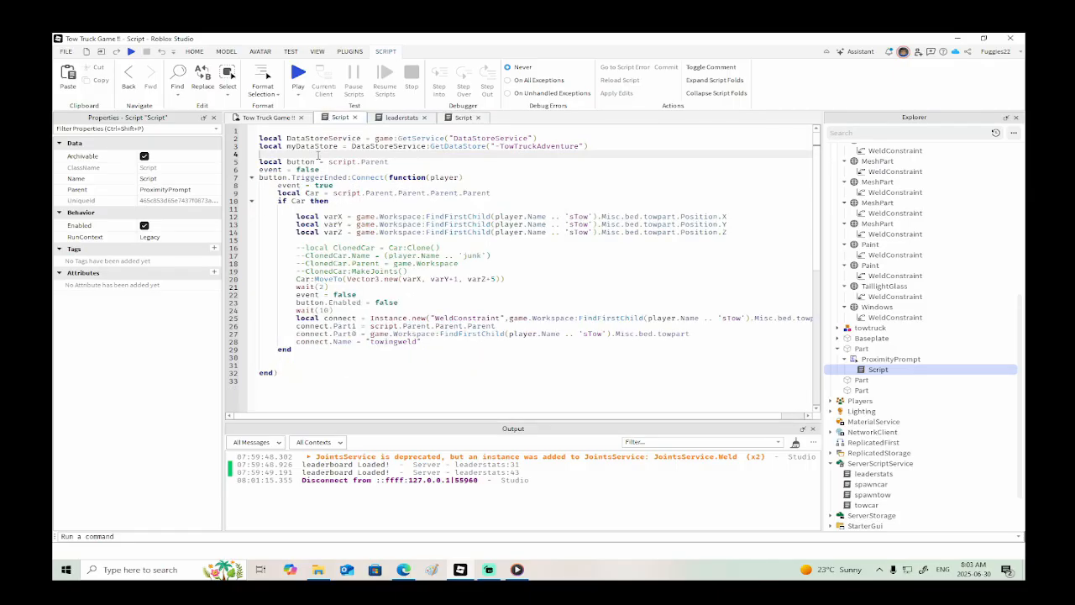
{"action": "key", "text": "ctrl+v"}
{"action": "key", "text": "Return"}
{"action": "key", "text": "Return"}
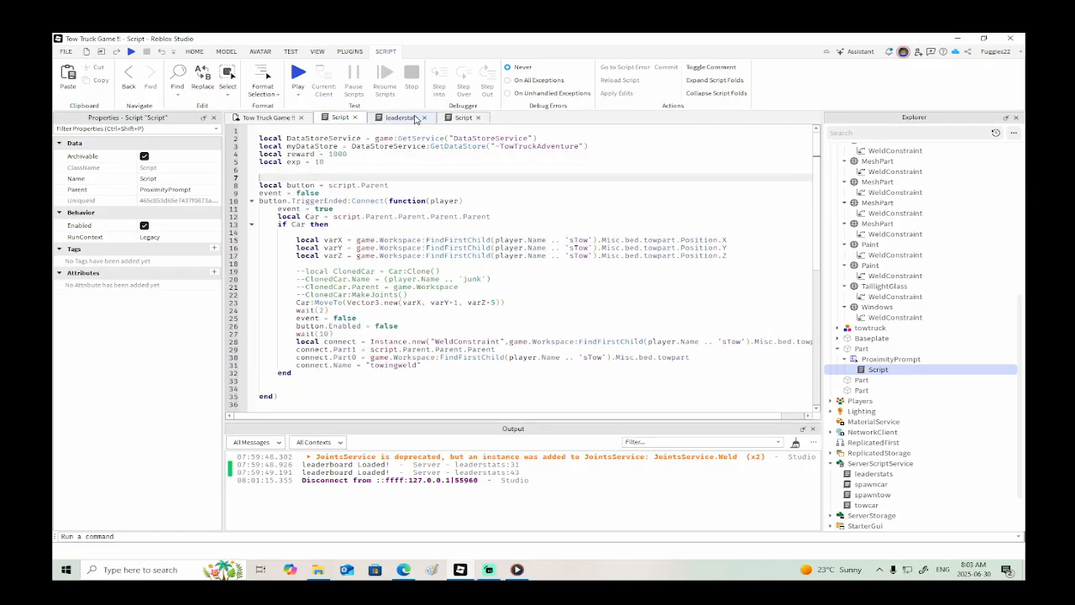
- Copy the cash and XP saving blocks, from "local data" to the final inner "end", from the standing part's prompt script
{"action": "left_click", "coordinate": [445, 119]}
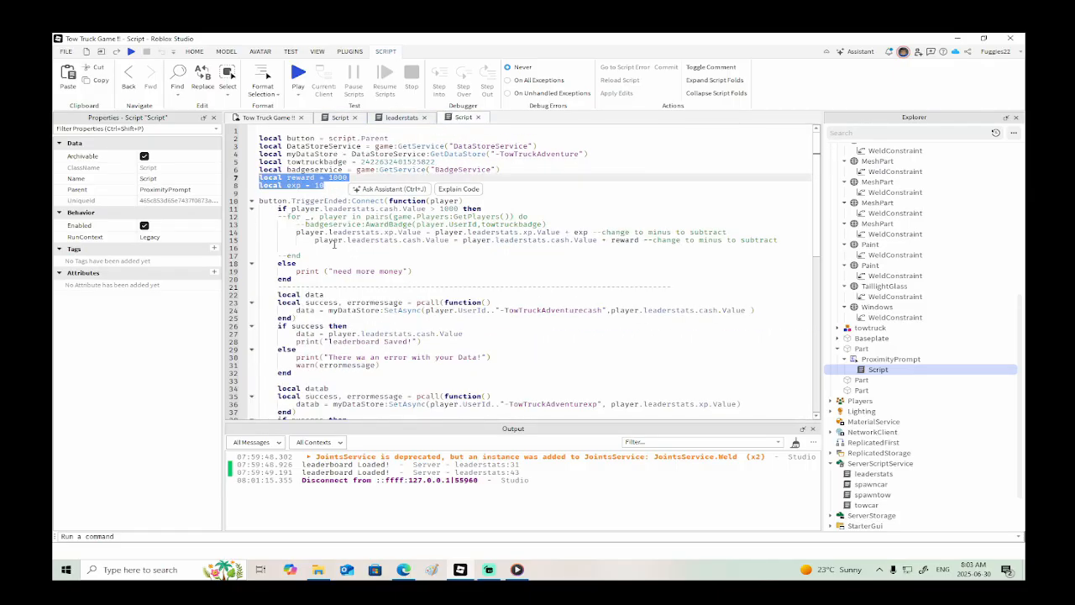
{"action": "scroll", "coordinate": [365, 256], "scroll_direction": "down", "scroll_amount": 2}
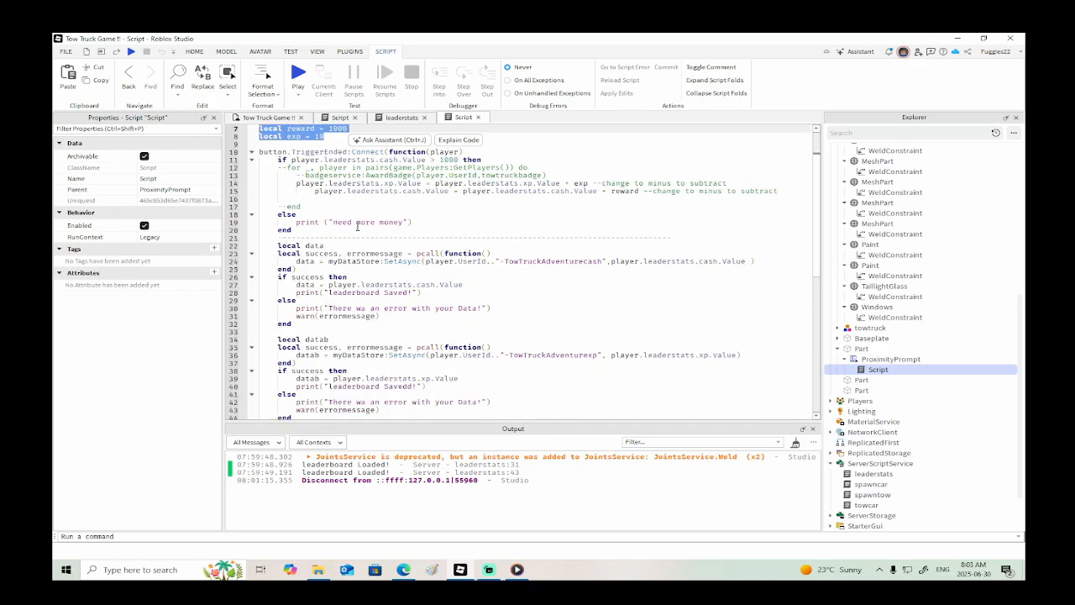
{"action": "left_click", "coordinate": [340, 118]}
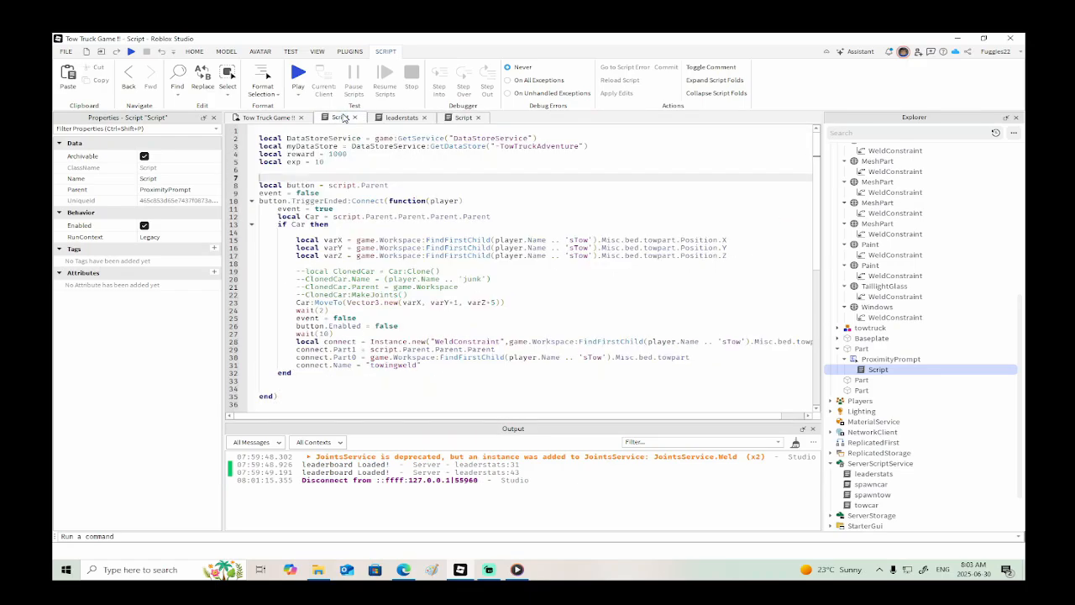
{"action": "left_click", "coordinate": [462, 120]}
{"action": "scroll", "coordinate": [356, 245], "scroll_direction": "down", "scroll_amount": 2}
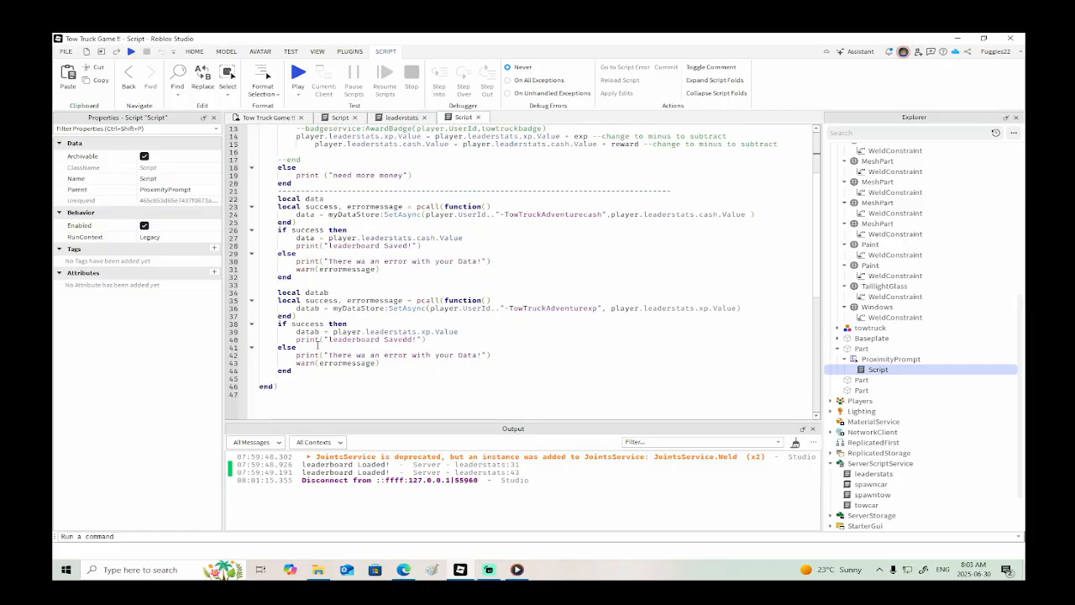
{"action": "left_click_drag", "start_coordinate": [294, 370], "coordinate": [255, 202]}
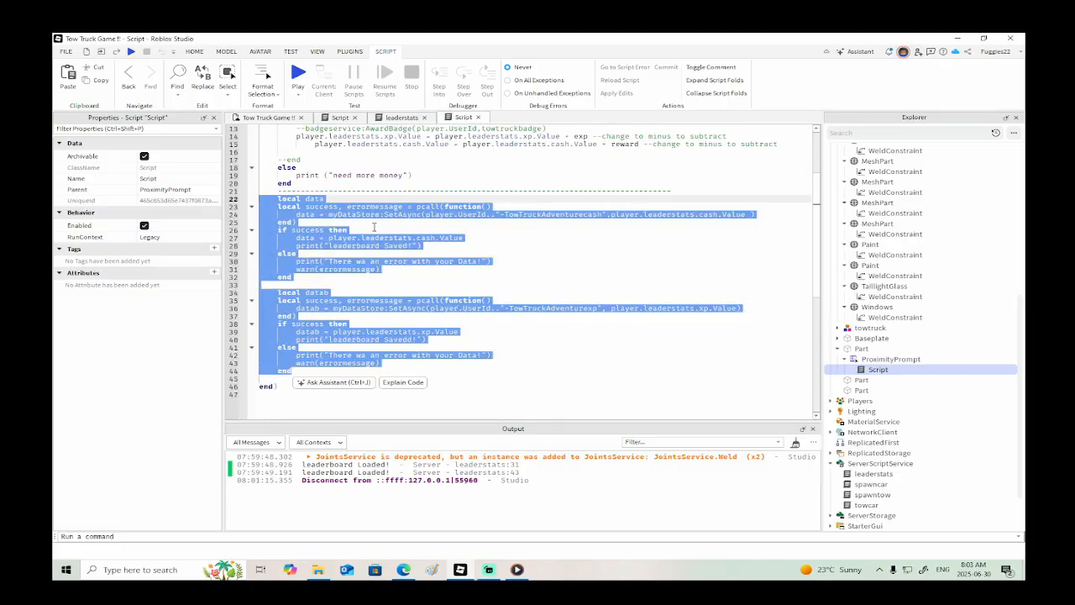
- Add a dashed comment divider line below the end of the "if Car then" block in the car's tow script
{"action": "left_click", "coordinate": [339, 118]}
{"action": "scroll", "coordinate": [347, 309], "scroll_direction": "down", "scroll_amount": 3}
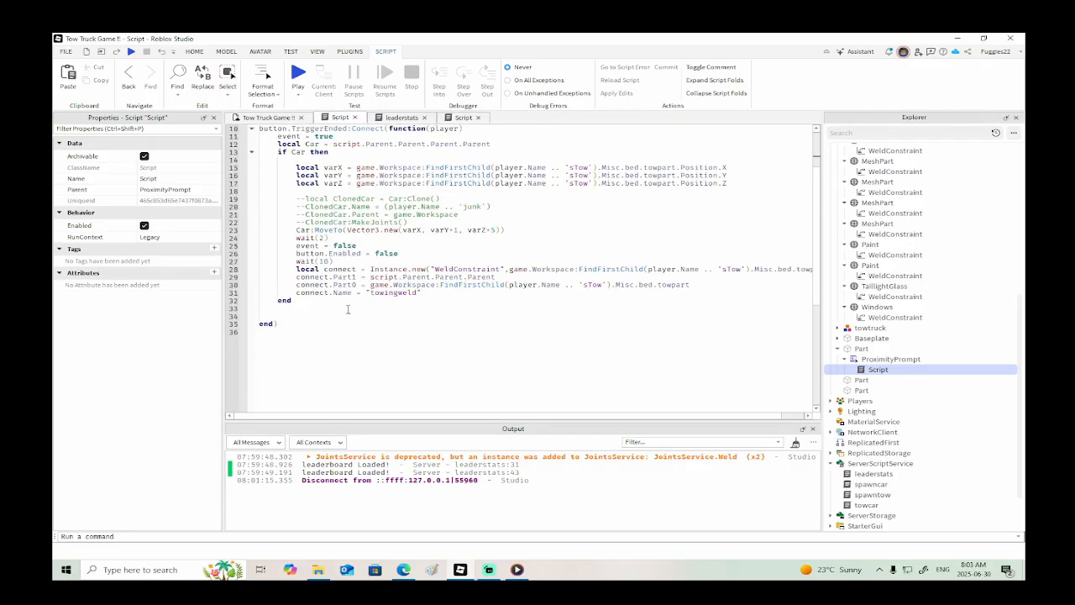
{"action": "left_click", "coordinate": [292, 309]}
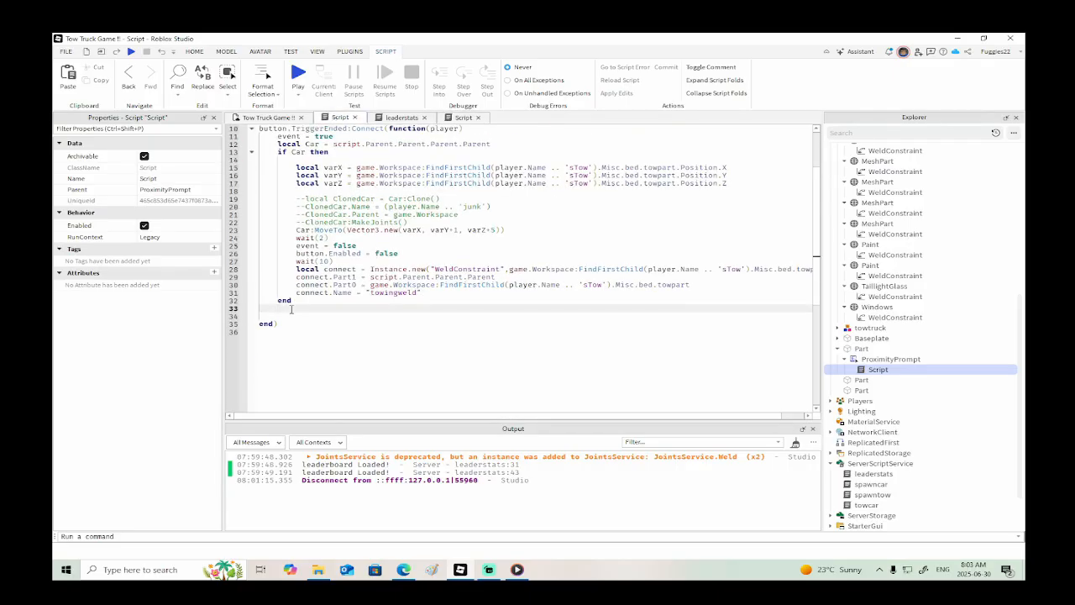
{"action": "type", "text": "----------------------------------------------------------------------------------------"}
- Set the wait before the WeldConstraint creation in the tow script to 5 seconds
{"action": "scroll", "coordinate": [331, 168], "scroll_direction": "up", "scroll_amount": 3}
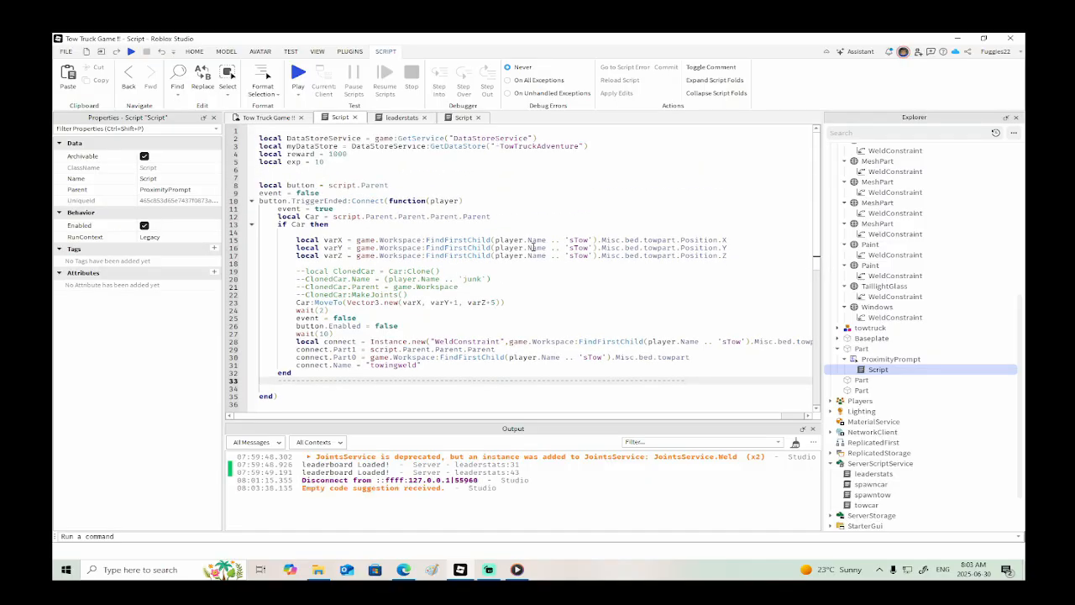
{"action": "scroll", "coordinate": [491, 311], "scroll_direction": "down", "scroll_amount": 2}
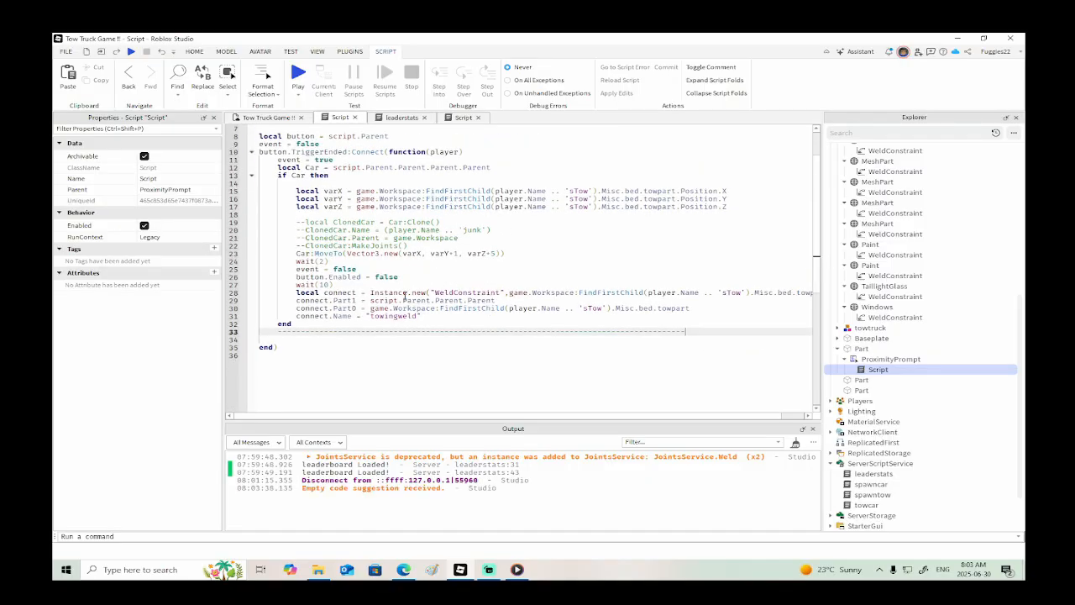
{"action": "scroll", "coordinate": [454, 303], "scroll_direction": "down", "scroll_amount": 2}
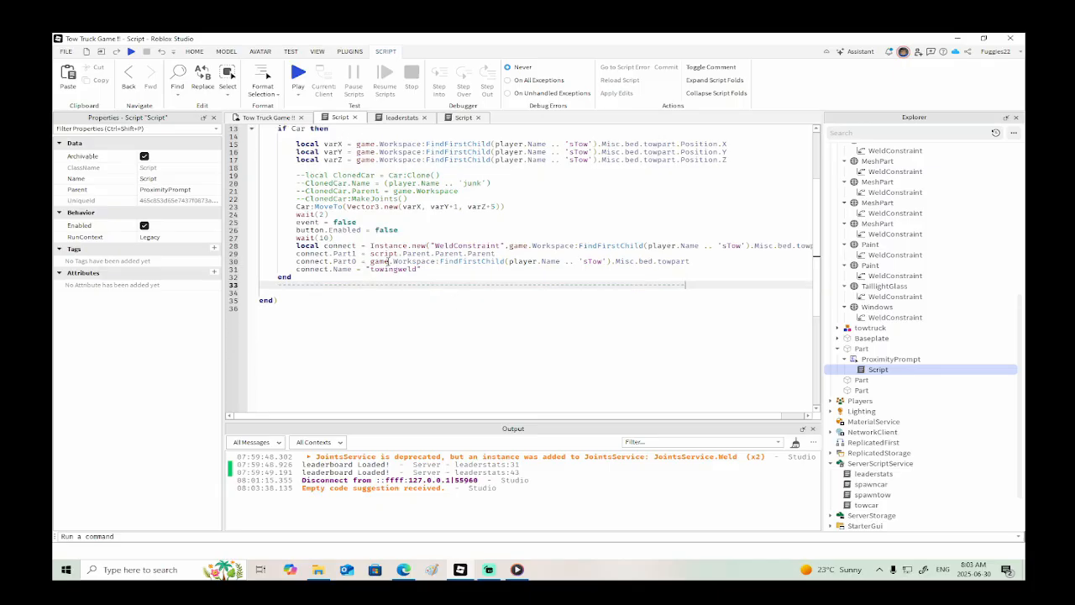
{"action": "left_click", "coordinate": [332, 238]}
{"action": "key", "text": "BackSpace"}
{"action": "key", "text": "BackSpace"}
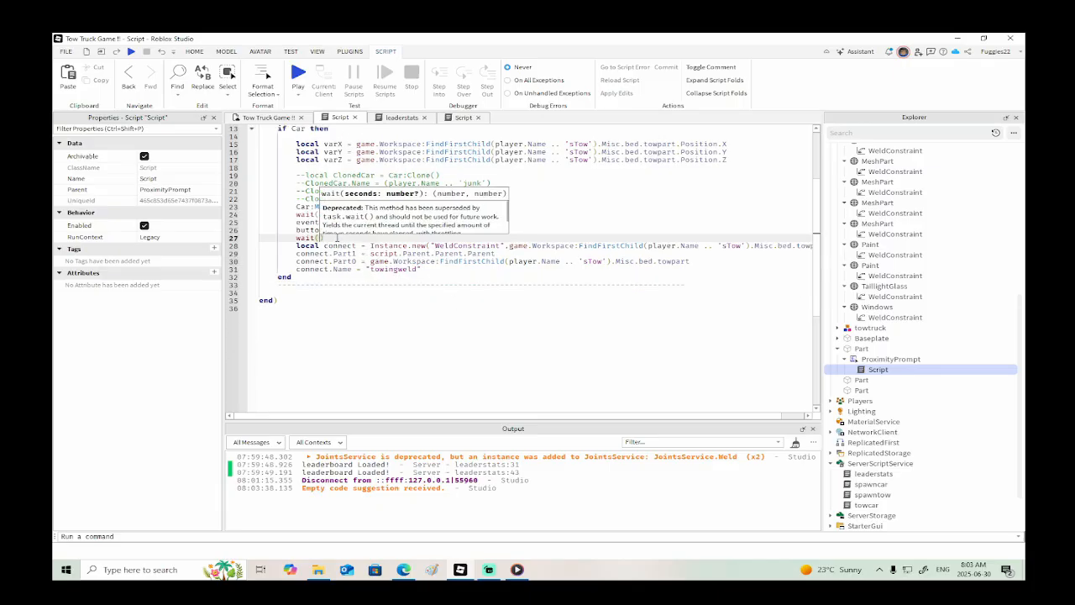
{"action": "type", "text": "5"}
- Paste the copied cash and XP saving blocks below the dashed divider in the tow script
{"action": "left_click", "coordinate": [357, 291]}
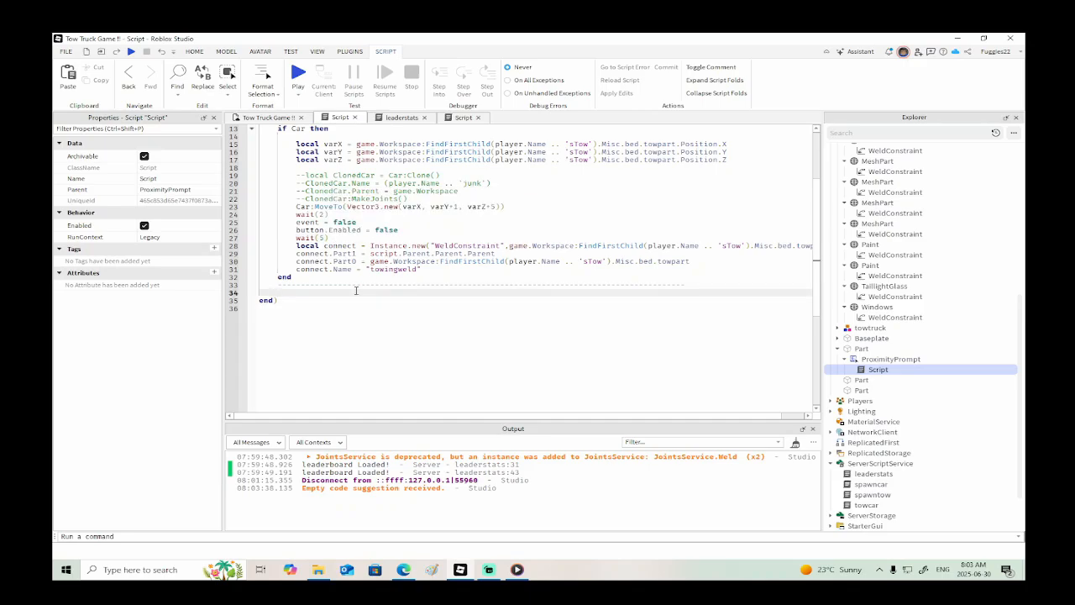
{"action": "type", "text": "local data local success, errormessage = pcall(function() \tdata = myDataStore:SetAsync(player.UserId..\"-TowTruckAdventurecash\",player.leaderstats.cash.Value ) end) if success then \tdata = player.leaderstats.cash.Value \tprint(\"leaderboard Saved!\") else \tprint(\"There wa an error with your Data!\") \twarn(errormessage) end  local datab local success, errormessage = pcall(function() \tdatab = myDataStore:SetAsync(player.UserId..\"-TowTruckAdventurexp\", player.leaderstats.xp.Value) end) if success then \tdatab = player.leaderstats.xp.Value \tprint(\"leaderboard Savedd!\") else \tprint(\"There wa an error with your Data!\") \twarn(errormessage) end"}
{"action": "scroll", "coordinate": [356, 291], "scroll_direction": "down", "scroll_amount": 2}
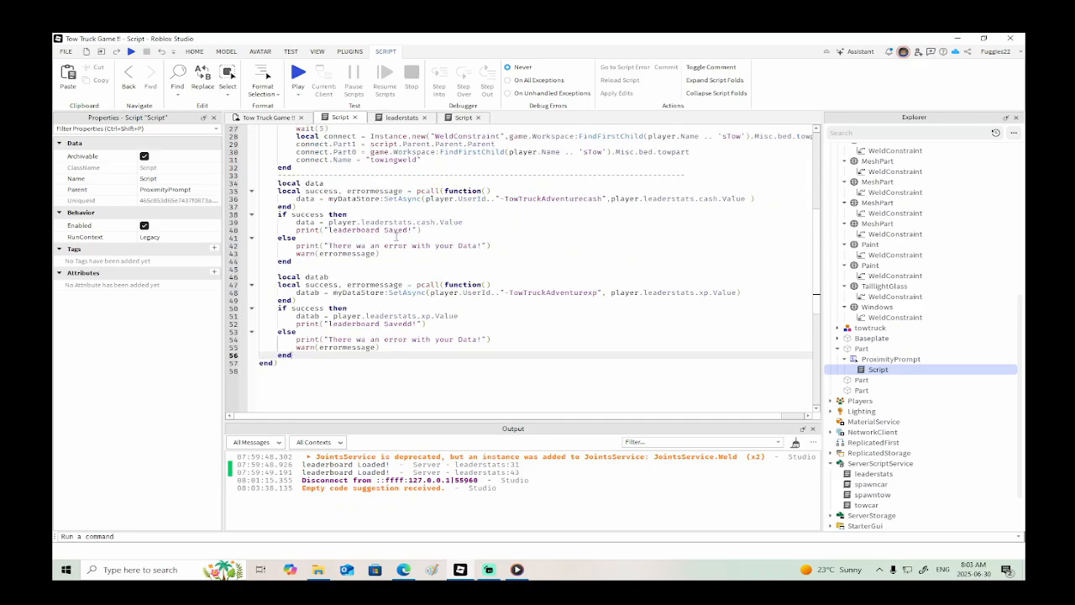
- Insert two blank lines between the end of the "if Car then" block and the dashed divider
{"action": "scroll", "coordinate": [586, 180], "scroll_direction": "up", "scroll_amount": 7}
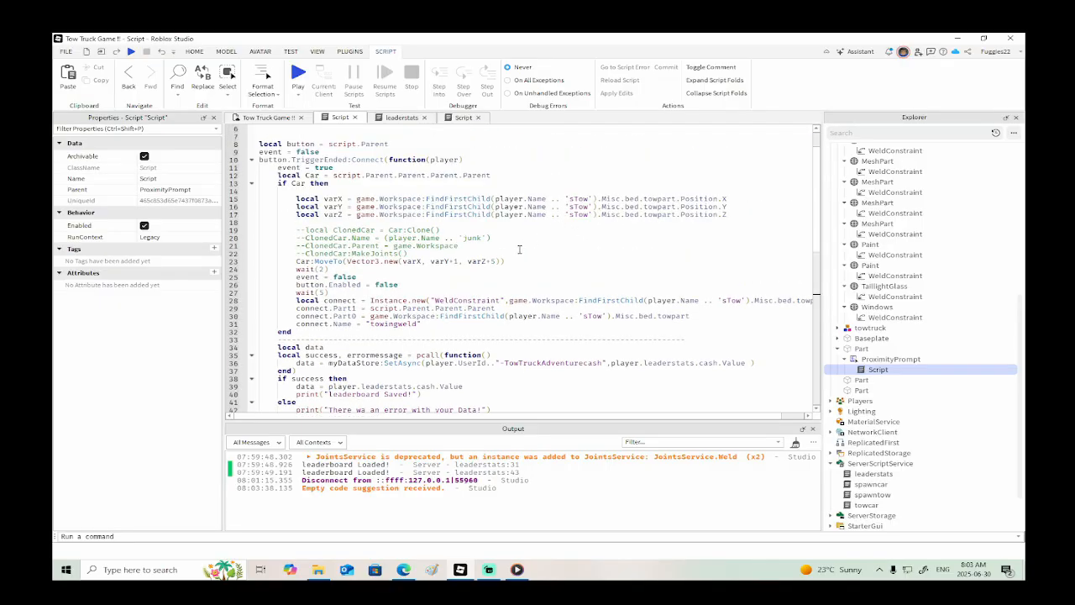
{"action": "left_click", "coordinate": [312, 331]}
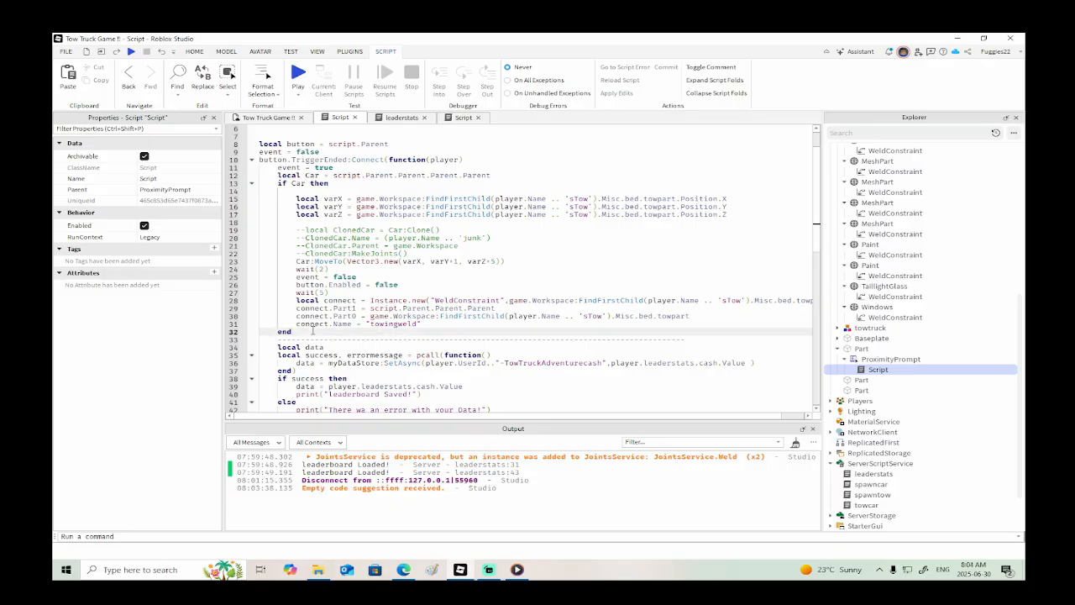
{"action": "key", "text": "Return"}
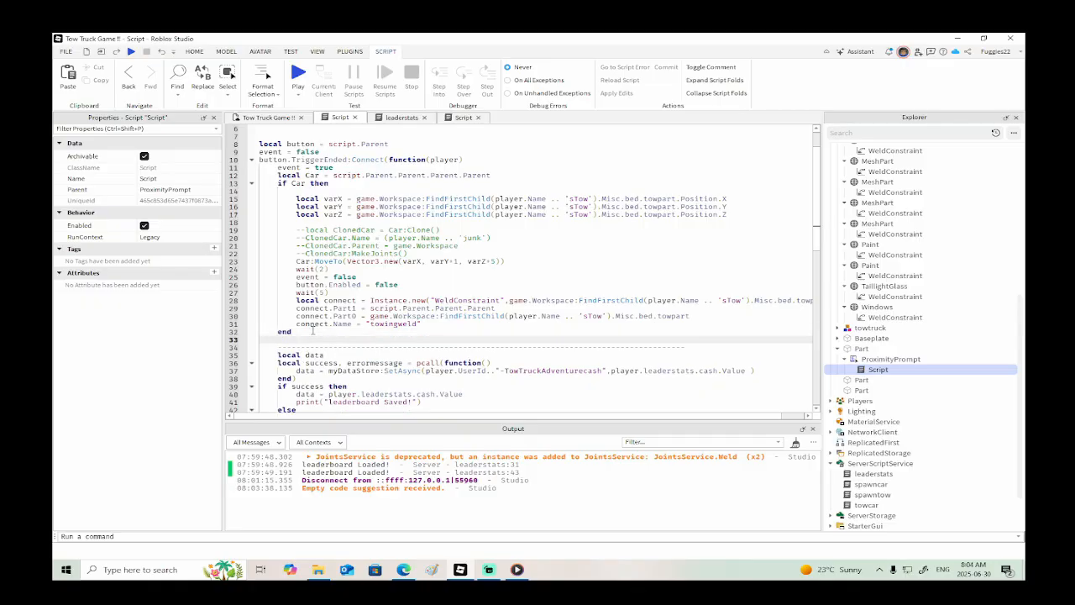
{"action": "key", "text": "Return"}
{"action": "scroll", "coordinate": [313, 331], "scroll_direction": "up", "scroll_amount": 2}
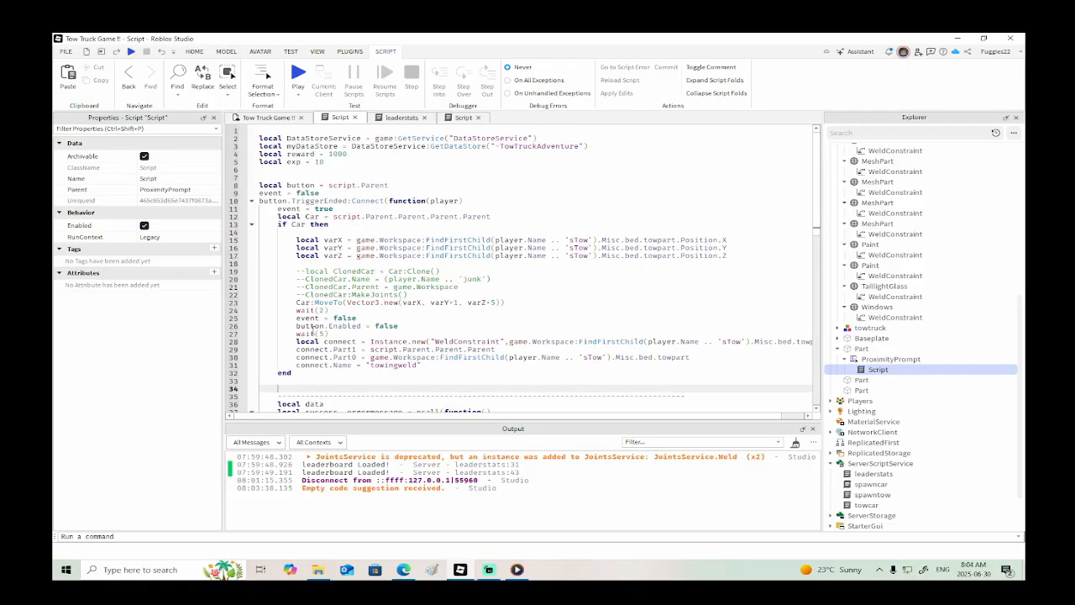
{"action": "scroll", "coordinate": [346, 213], "scroll_direction": "down", "scroll_amount": 2}
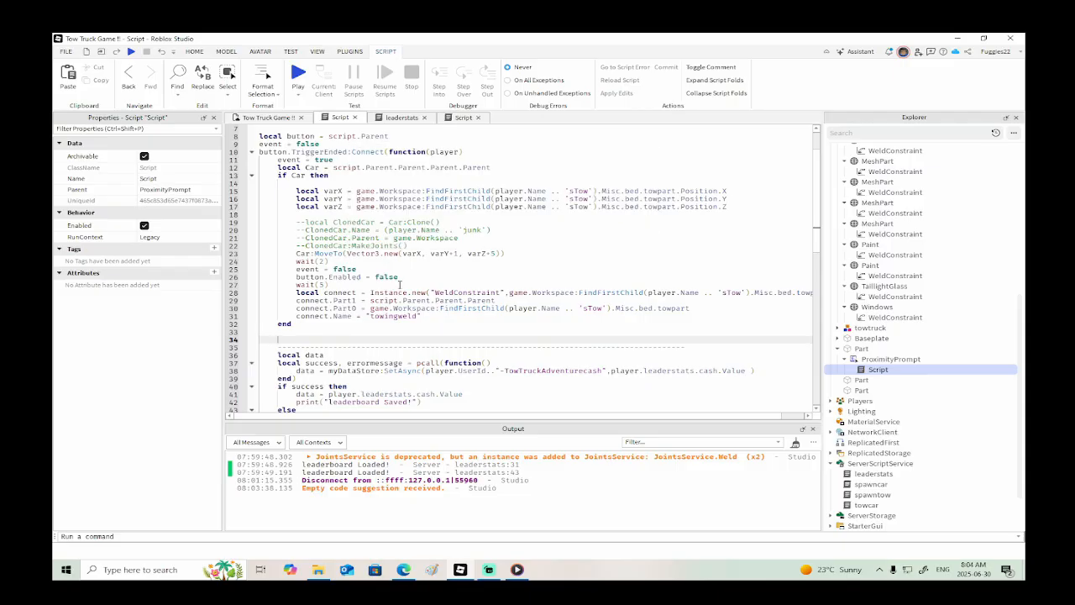
- Copy the leaderstats lines adding exp to xp and reward to cash from the prompt script into the tow script above the divider
{"action": "left_click", "coordinate": [458, 117]}
{"action": "scroll", "coordinate": [523, 232], "scroll_direction": "up", "scroll_amount": 4}
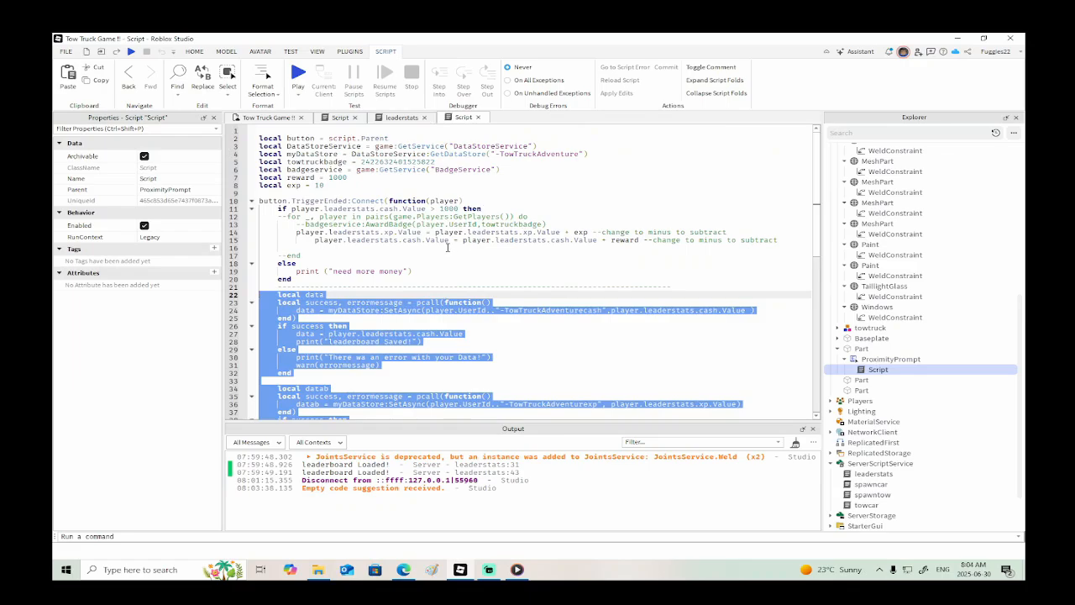
{"action": "left_click_drag", "start_coordinate": [779, 239], "coordinate": [252, 235]}
{"action": "key", "text": "ctrl+c"}
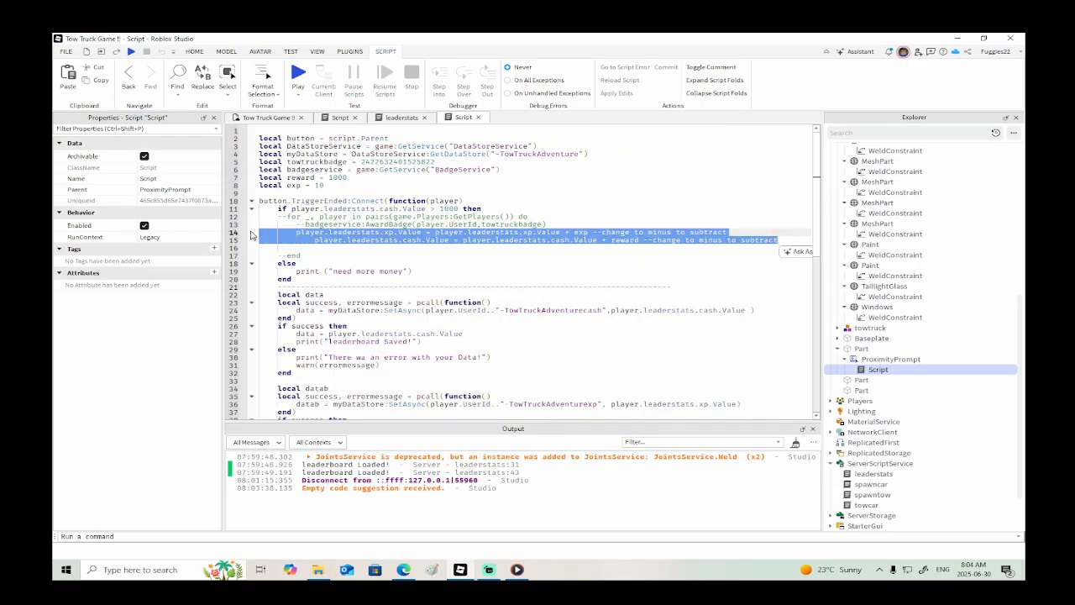
{"action": "left_click", "coordinate": [341, 117]}
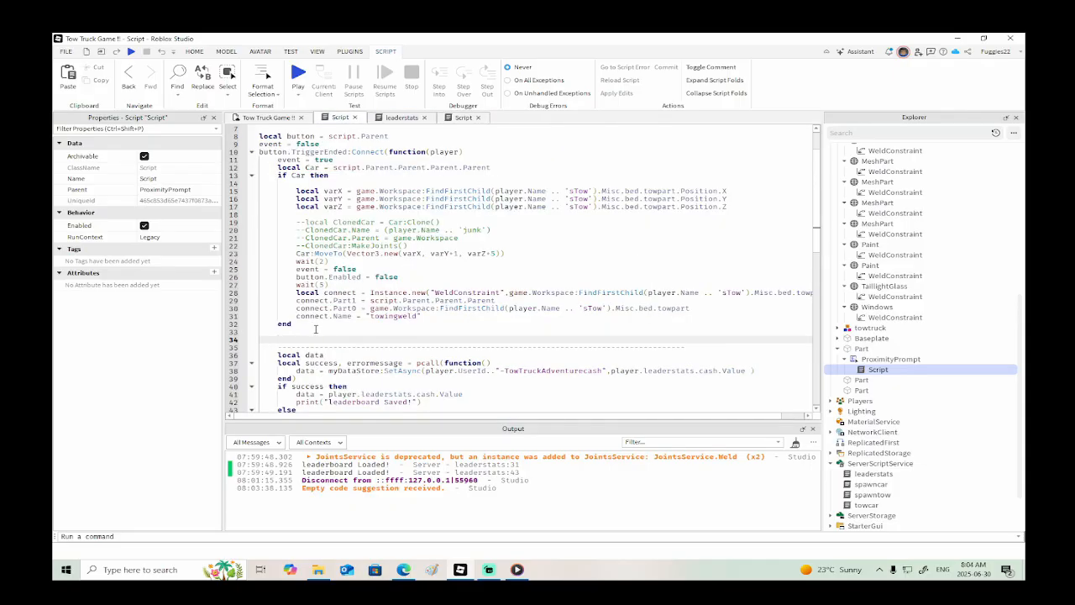
{"action": "key", "text": "ctrl+v"}
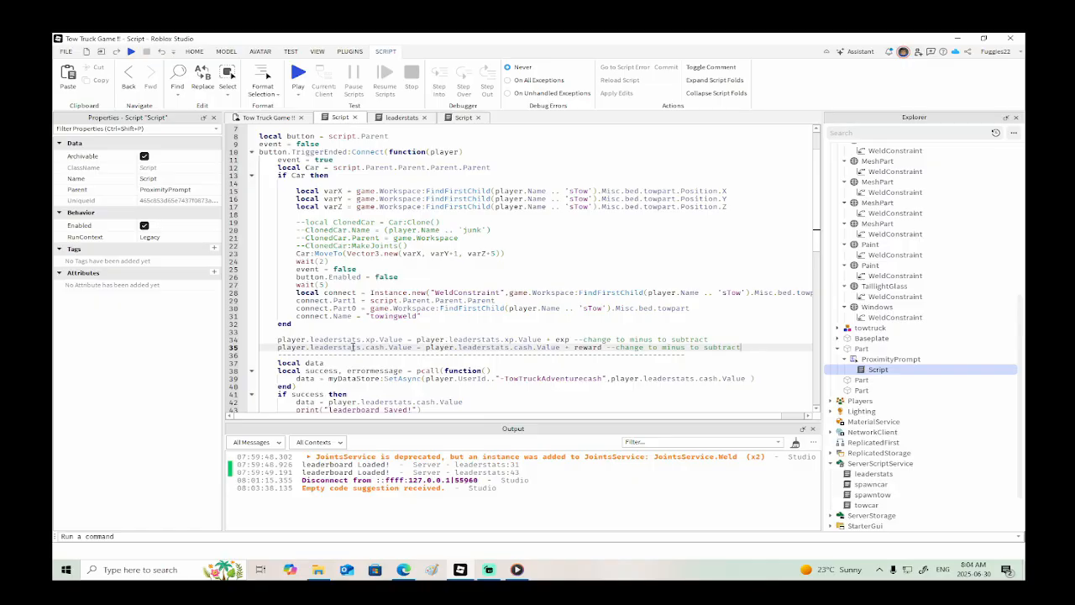
- Review the tow script's reward and exp values, the lines that award them, and the data-saving blocks
{"action": "scroll", "coordinate": [456, 312], "scroll_direction": "down", "scroll_amount": 5}
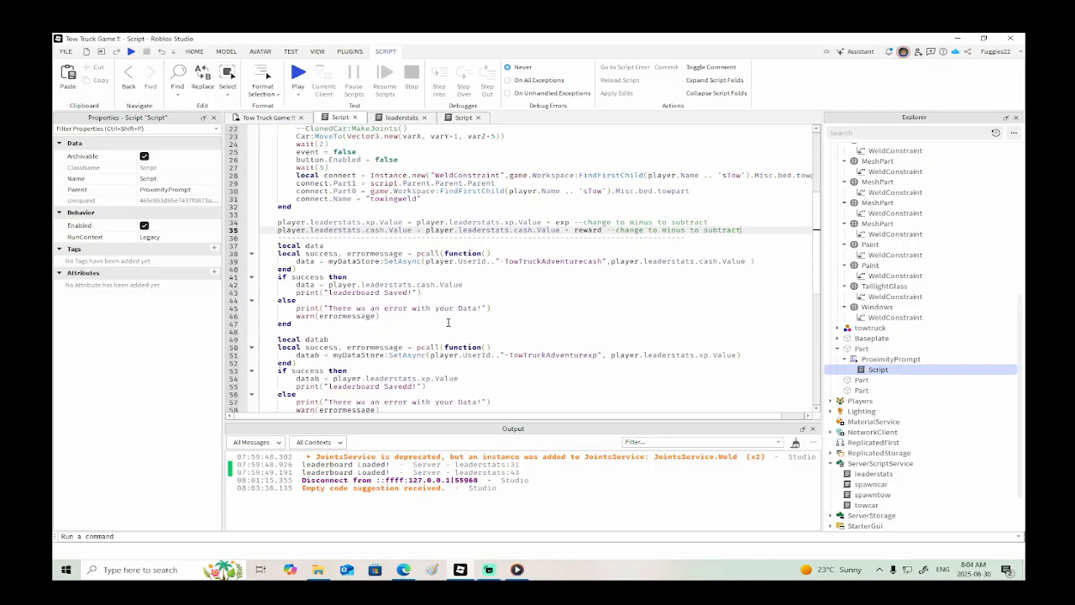
{"action": "scroll", "coordinate": [447, 322], "scroll_direction": "down", "scroll_amount": 1}
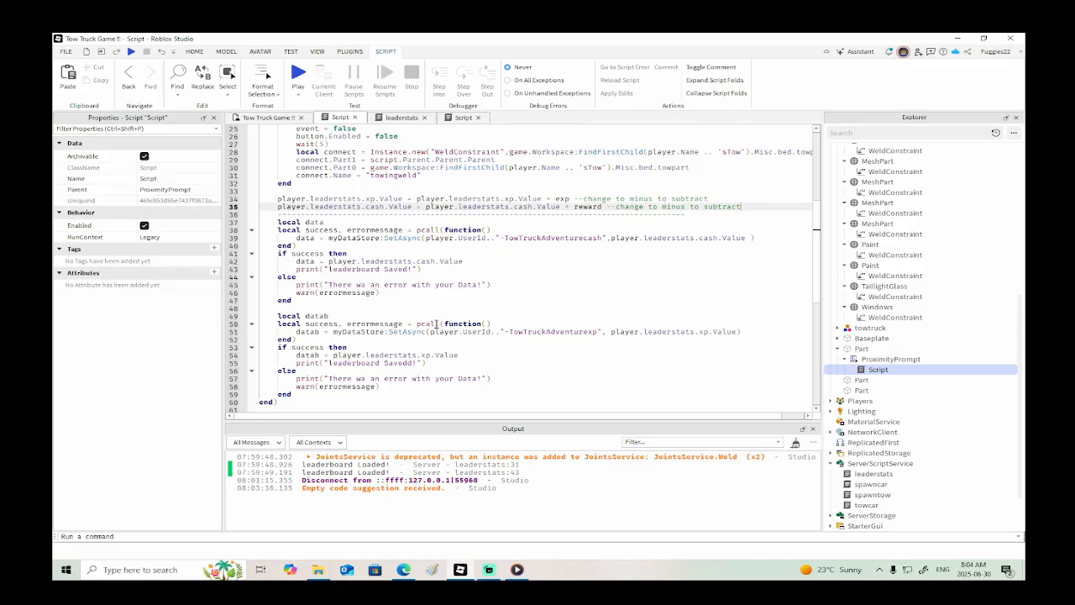
{"action": "mouse_move", "coordinate": [435, 323]}
{"action": "scroll", "coordinate": [769, 309], "scroll_direction": "up", "scroll_amount": 4}
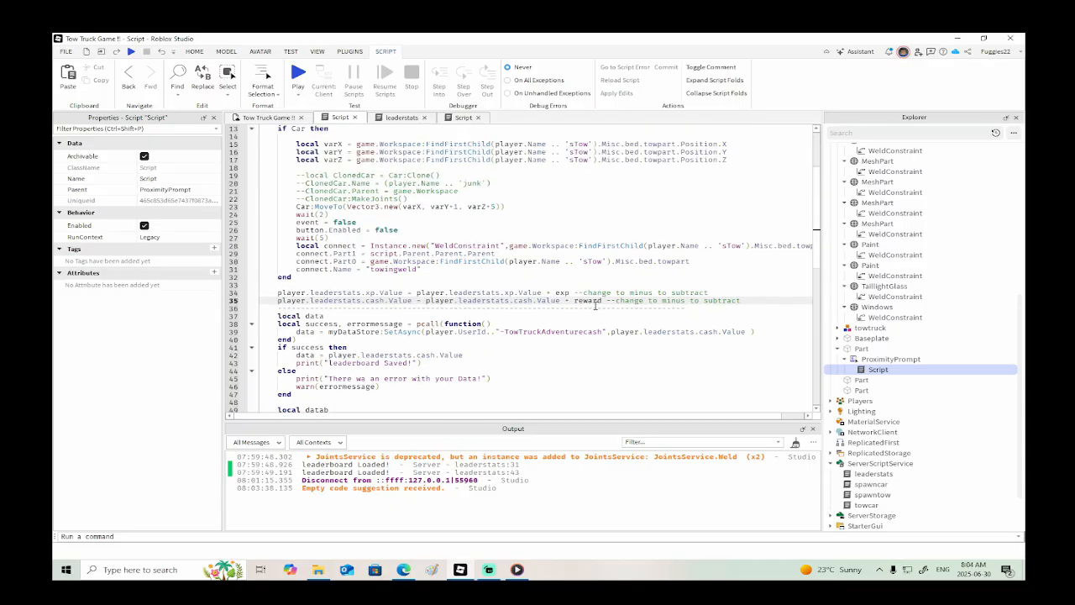
{"action": "scroll", "coordinate": [595, 305], "scroll_direction": "up", "scroll_amount": 4}
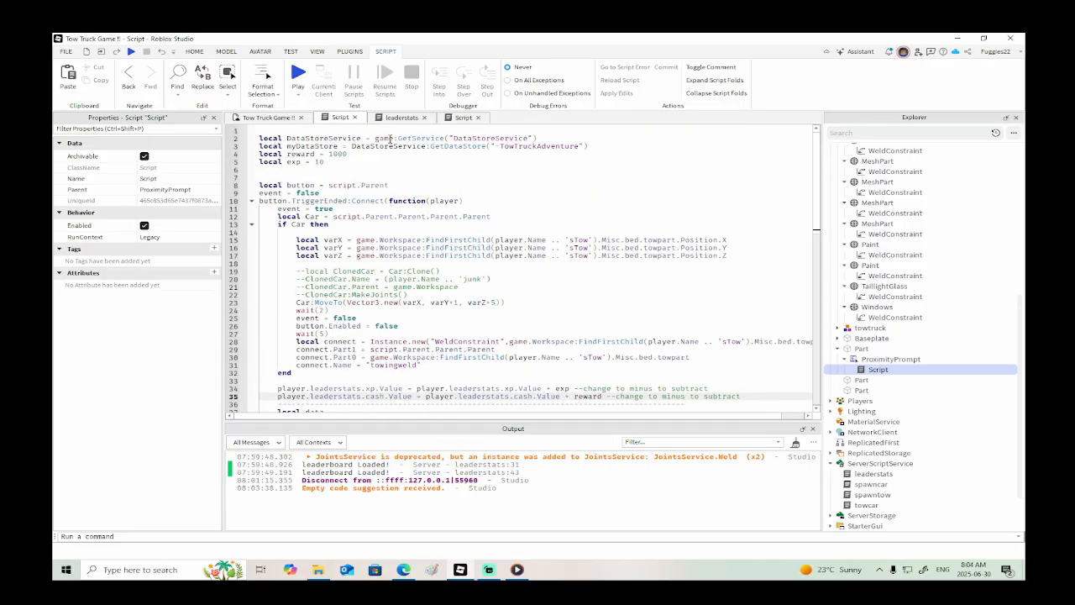
{"action": "left_click", "coordinate": [345, 154]}
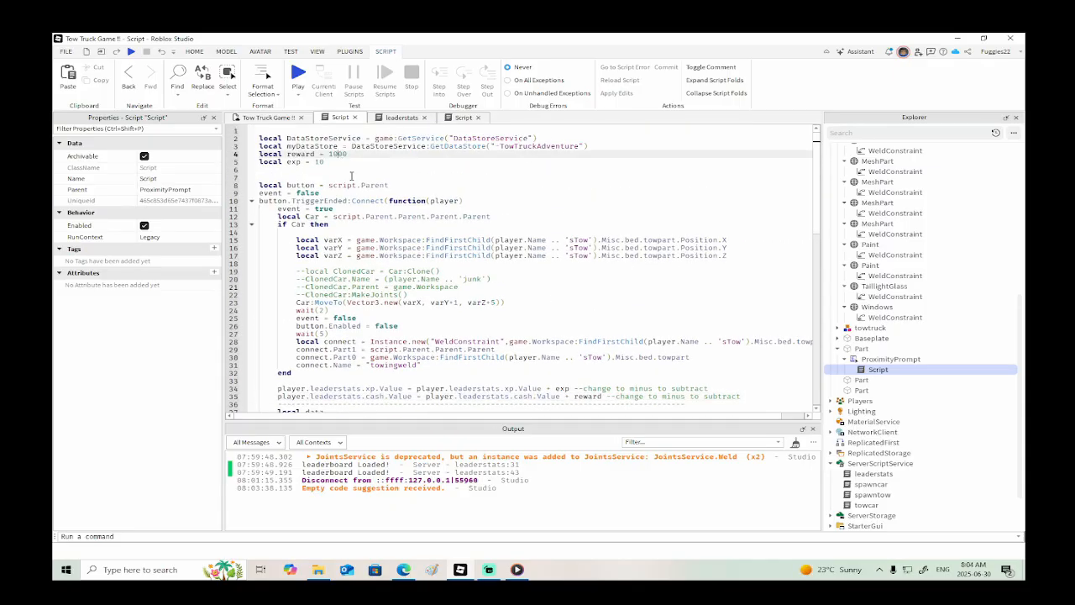
{"action": "scroll", "coordinate": [531, 214], "scroll_direction": "down", "scroll_amount": 2}
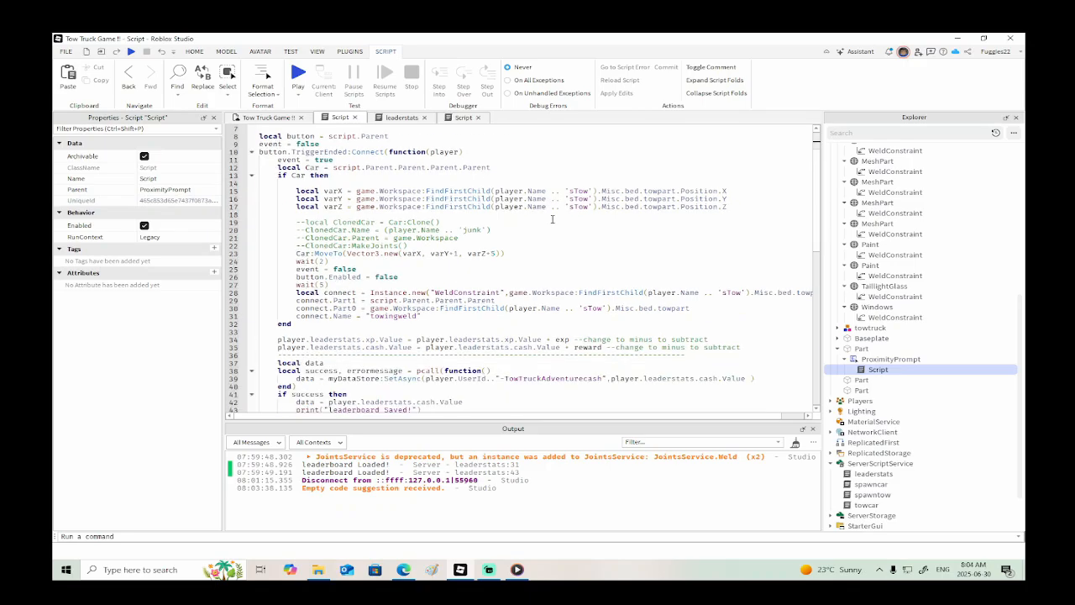
{"action": "left_click", "coordinate": [275, 119]}
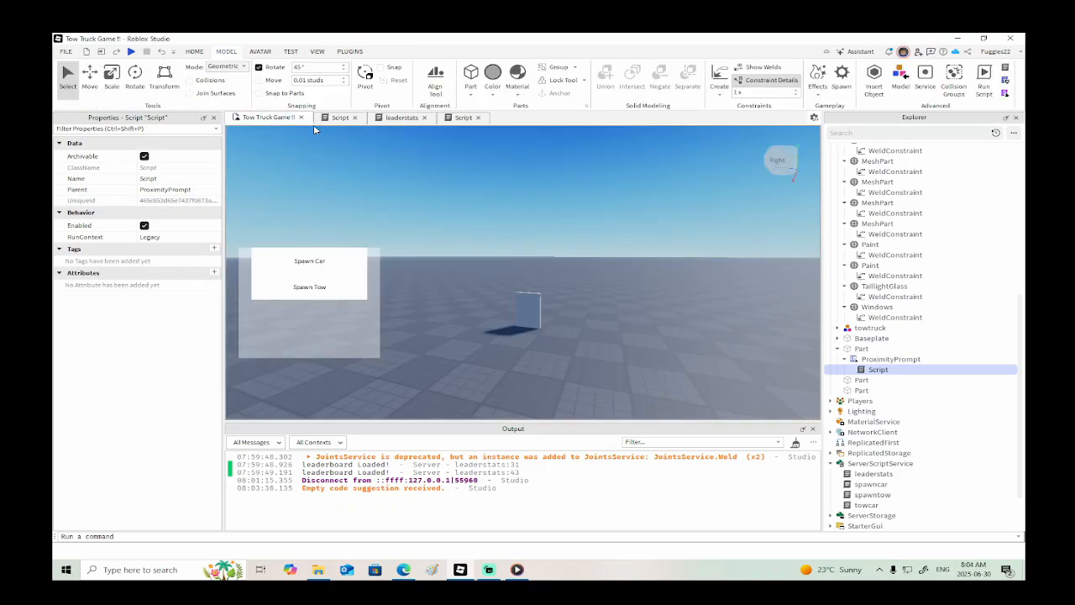
{"action": "left_click", "coordinate": [338, 118]}
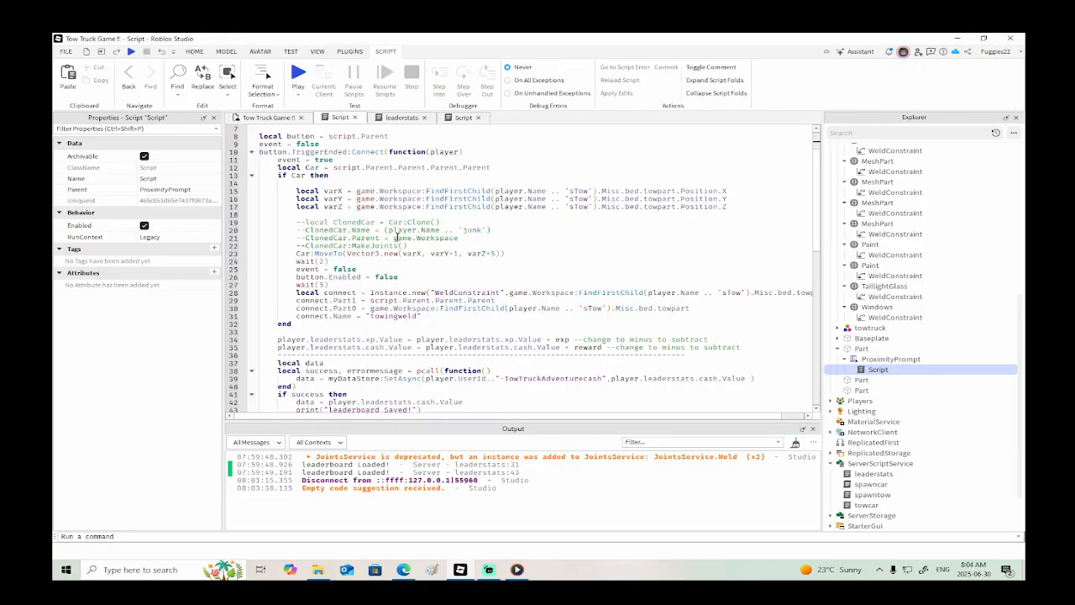
- Scale the unloading platform farther from the red building upward into a much taller block
{"action": "left_click", "coordinate": [266, 118]}
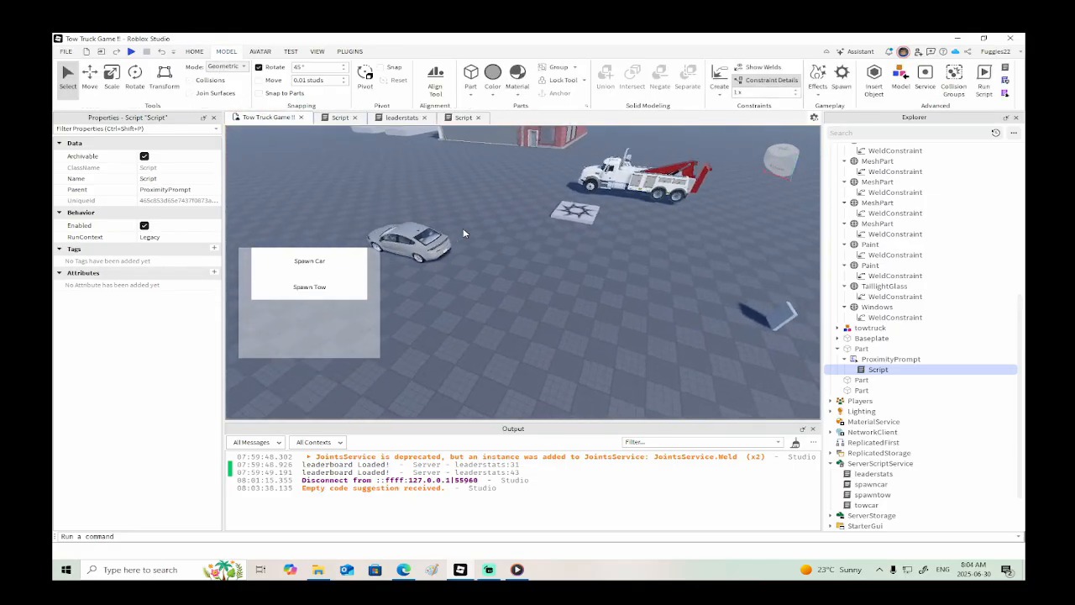
{"action": "right_click_drag", "start_coordinate": [463, 232], "coordinate": [509, 260]}
{"action": "key", "text": "w"}
{"action": "left_click", "coordinate": [505, 258]}
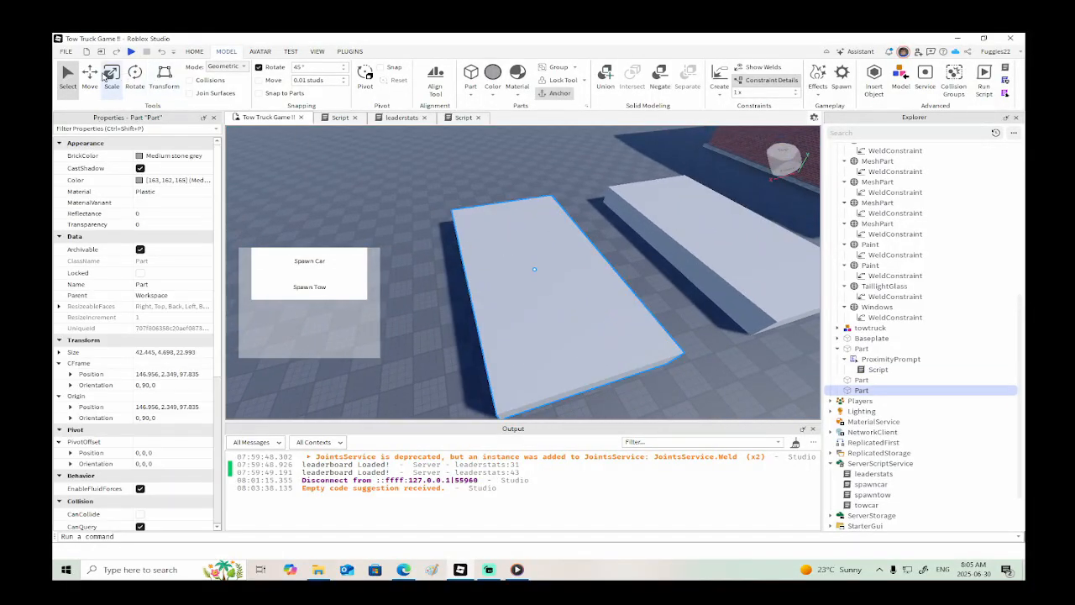
{"action": "left_click", "coordinate": [108, 76]}
{"action": "left_click_drag", "start_coordinate": [535, 250], "coordinate": [532, 157]}
- Scale the unloading platform beside the red building upward to a height of about 22.4 studs
{"action": "key", "text": "s"}
{"action": "right_click_drag", "start_coordinate": [551, 187], "coordinate": [552, 187]}
{"action": "left_click", "coordinate": [647, 256]}
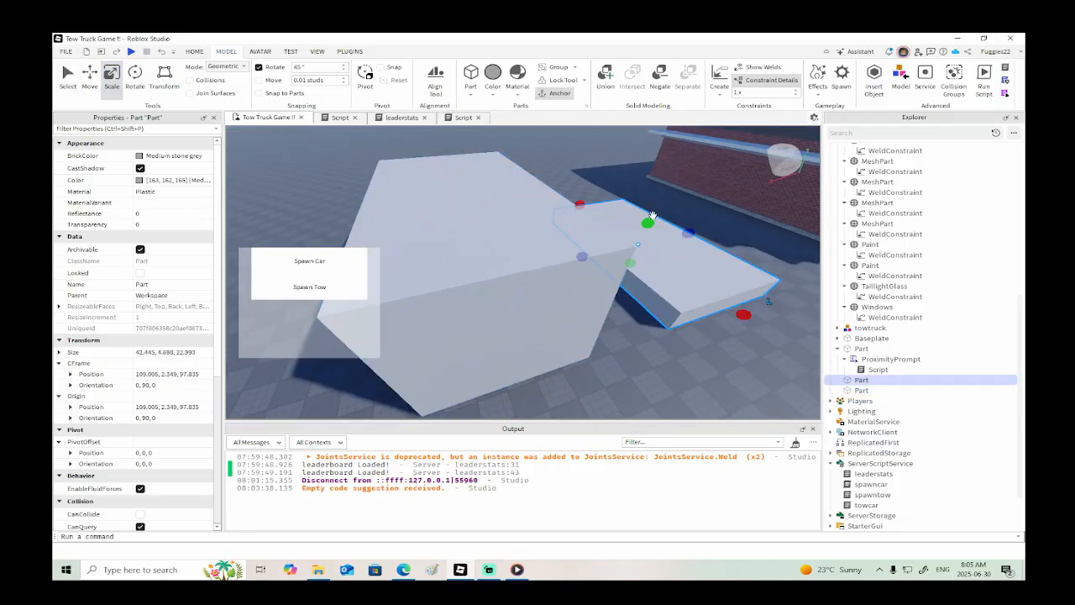
{"action": "left_click_drag", "start_coordinate": [651, 215], "coordinate": [647, 156]}
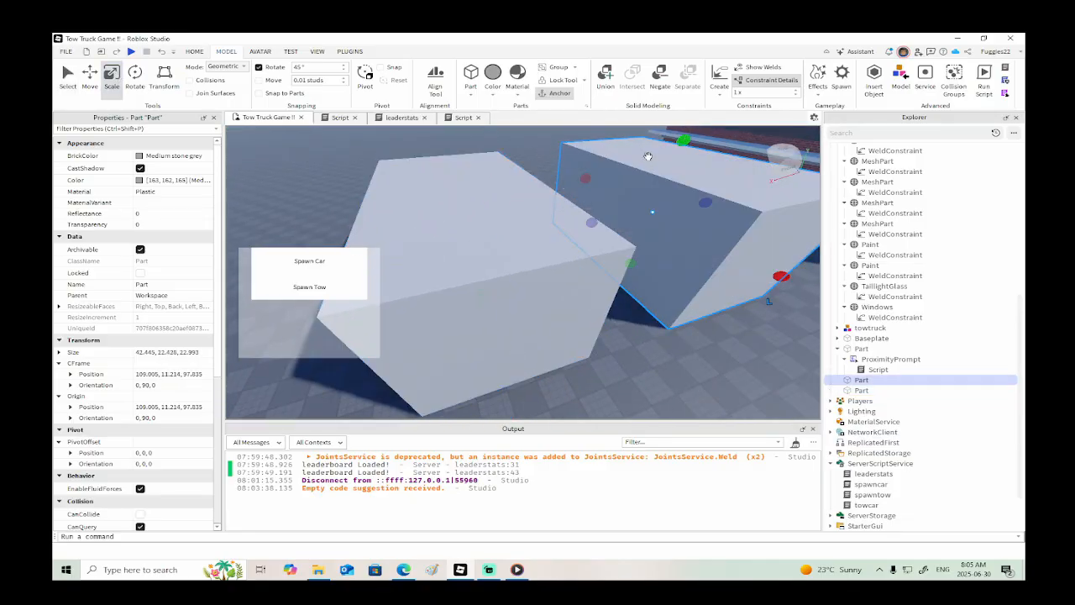
- Look over the area around the parked car, the tow truck and the enlarged unloading platforms
{"action": "scroll", "coordinate": [647, 156], "scroll_direction": "up", "scroll_amount": 3}
{"action": "right_click_drag", "start_coordinate": [647, 168], "coordinate": [586, 240]}
{"action": "scroll", "coordinate": [608, 203], "scroll_direction": "up", "scroll_amount": 3}
{"action": "scroll", "coordinate": [588, 233], "scroll_direction": "up", "scroll_amount": 4}
{"action": "scroll", "coordinate": [587, 228], "scroll_direction": "up", "scroll_amount": 5}
{"action": "scroll", "coordinate": [585, 240], "scroll_direction": "down", "scroll_amount": 6}
{"action": "scroll", "coordinate": [585, 240], "scroll_direction": "up", "scroll_amount": 2}
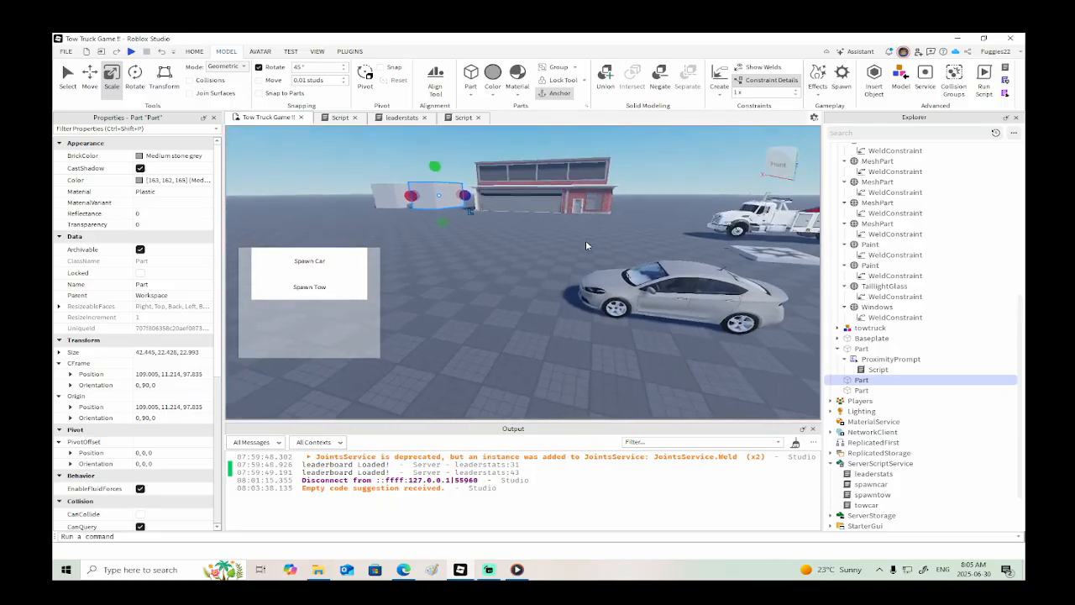
- Insert a StringValue inside the tow proximity prompt on the parked car's Attachment
{"action": "scroll", "coordinate": [585, 240], "scroll_direction": "up", "scroll_amount": 2}
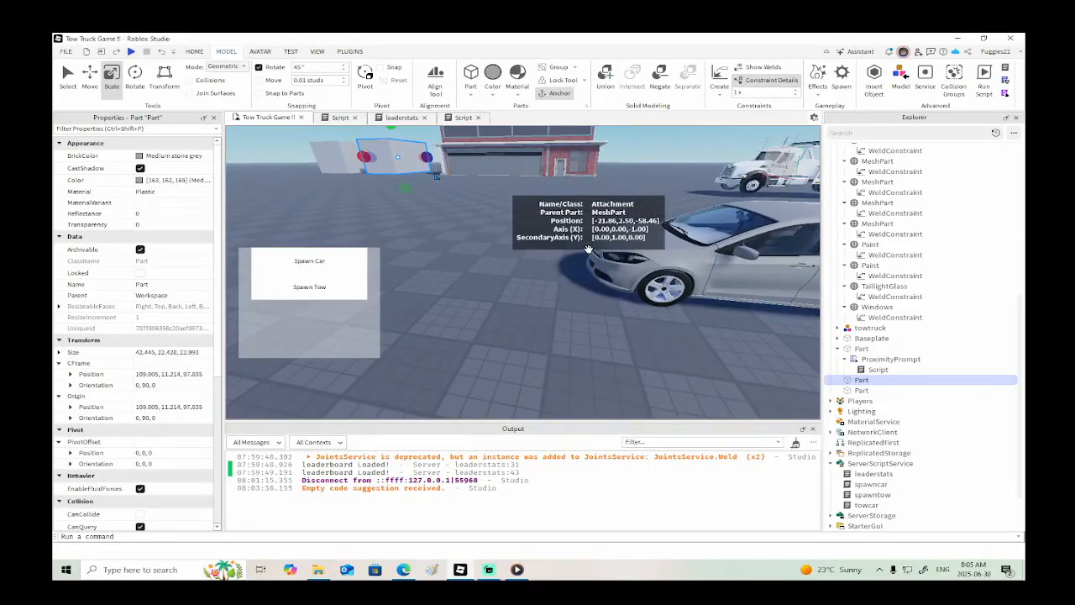
{"action": "left_click", "coordinate": [588, 248]}
{"action": "left_click", "coordinate": [878, 255]}
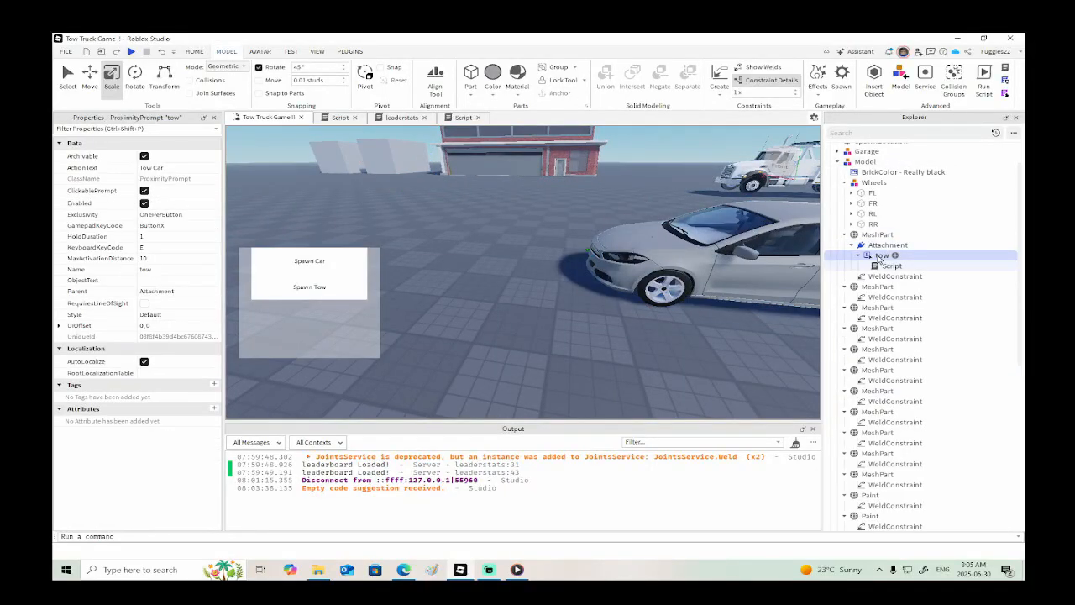
{"action": "right_click", "coordinate": [879, 257]}
{"action": "mouse_move", "coordinate": [913, 353]}
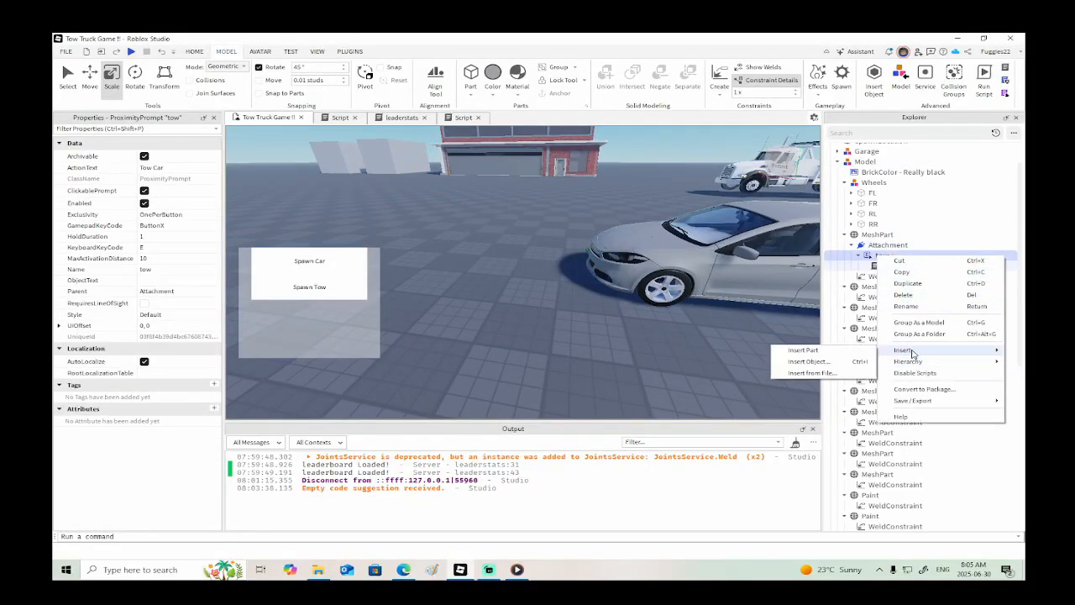
{"action": "left_click", "coordinate": [819, 363]}
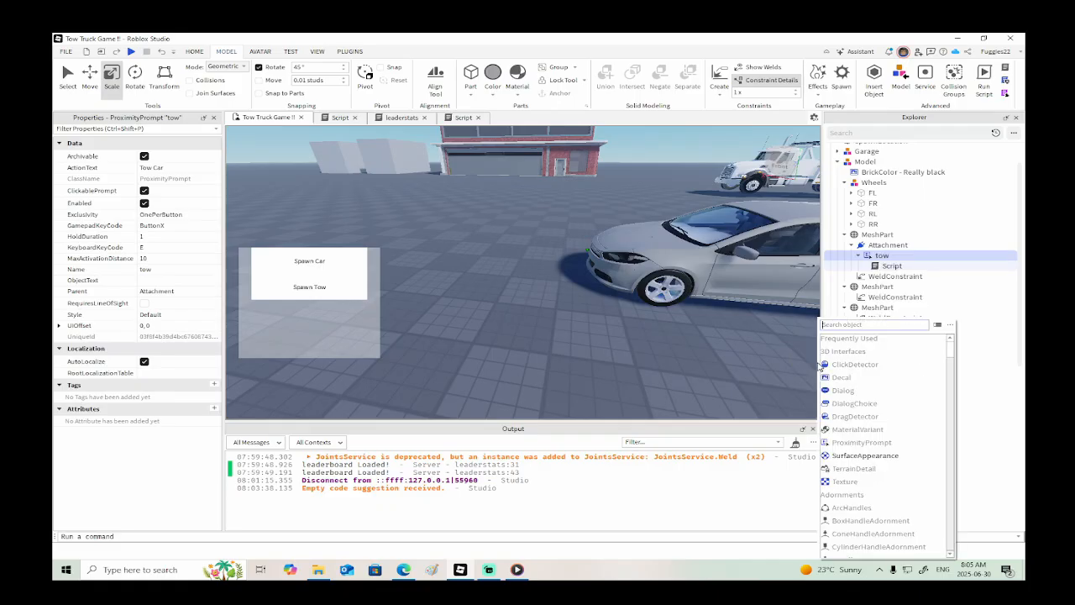
{"action": "type", "text": "string"}
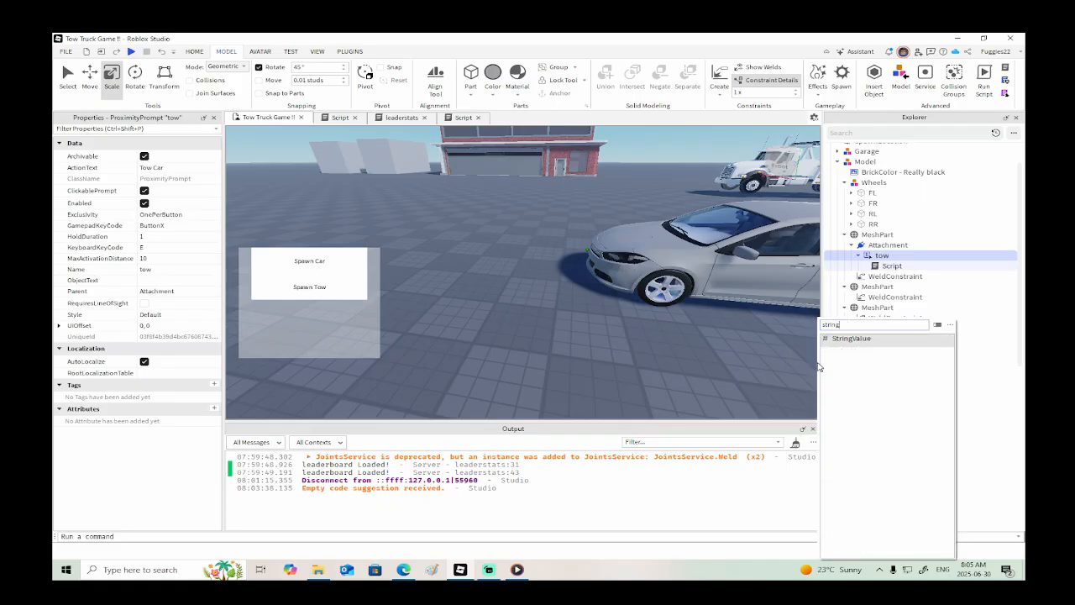
{"action": "left_click", "coordinate": [850, 338]}
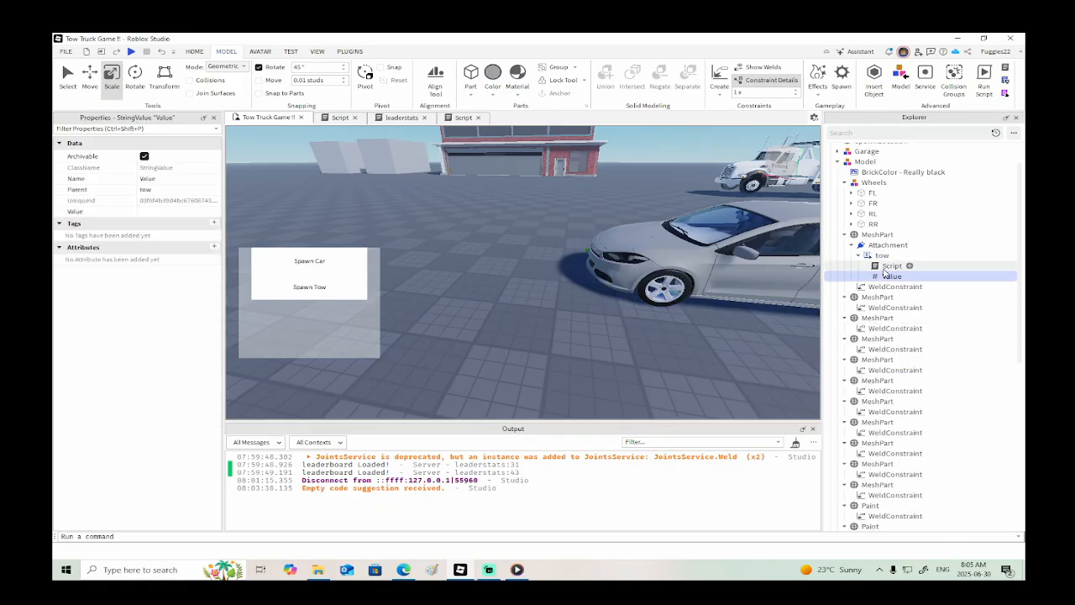
- Rename the new StringValue under the tow prompt to playername
{"action": "left_click", "coordinate": [892, 280]}
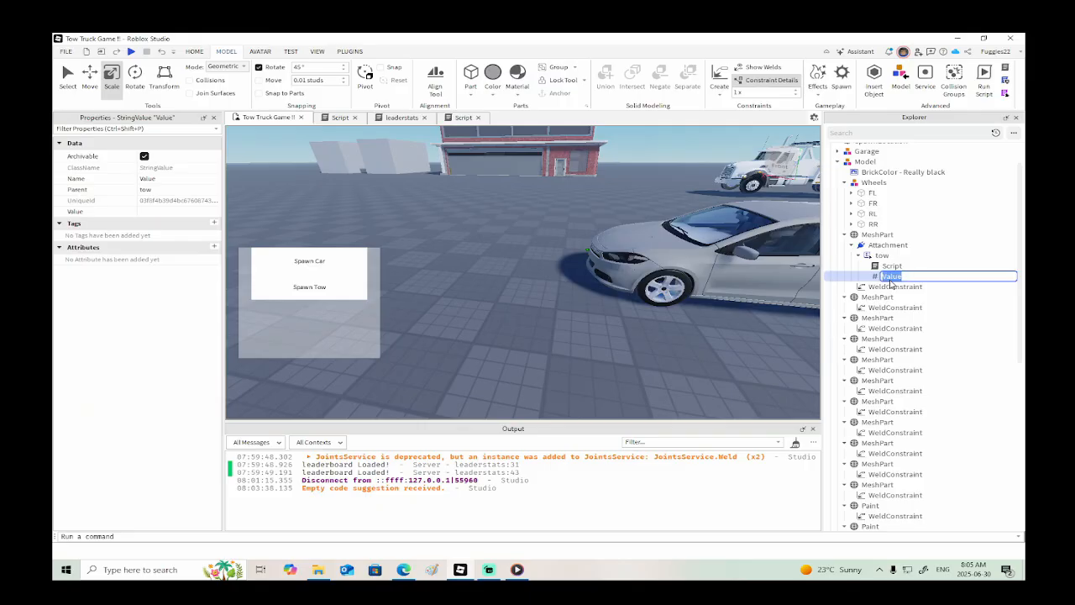
{"action": "type", "text": "pye"}
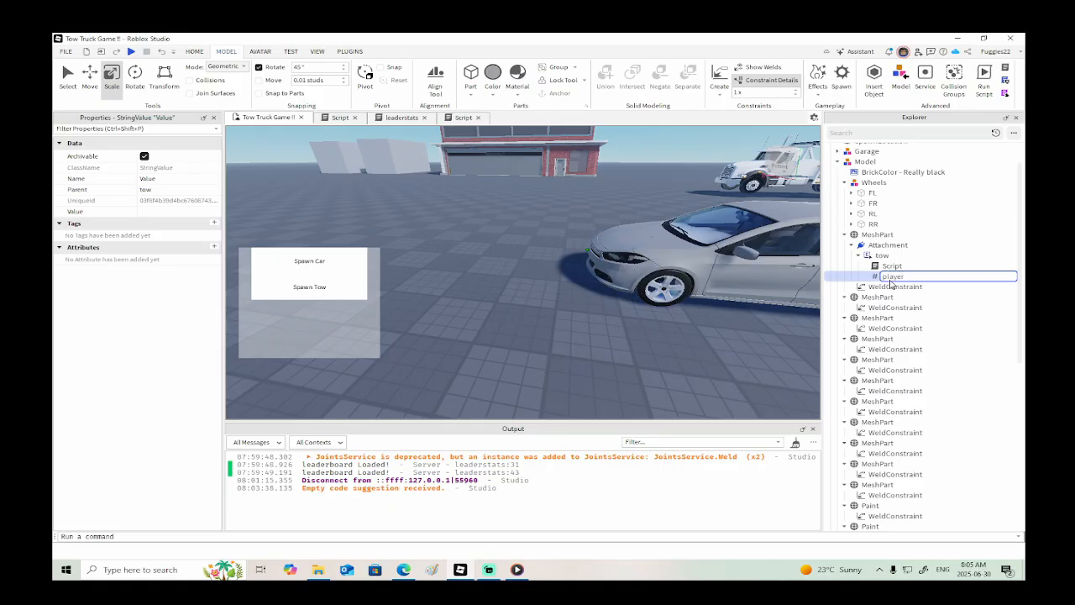
{"action": "type", "text": "me"}
- In the tow prompt's script, add the line script.Parent.playername.Value = player.Name directly below event = true
{"action": "double_click", "coordinate": [891, 265]}
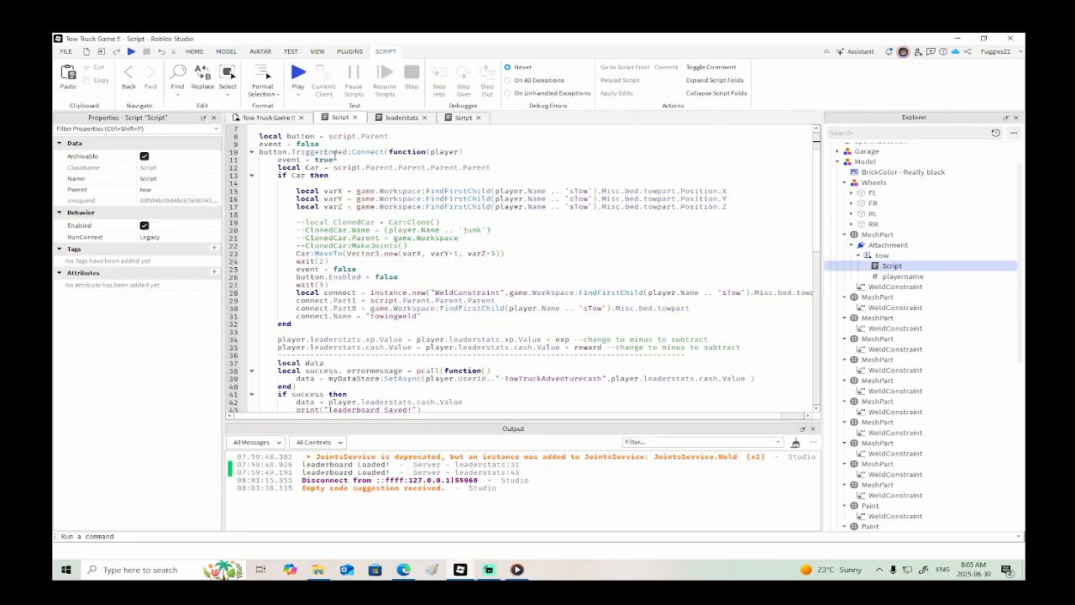
{"action": "left_click", "coordinate": [474, 152]}
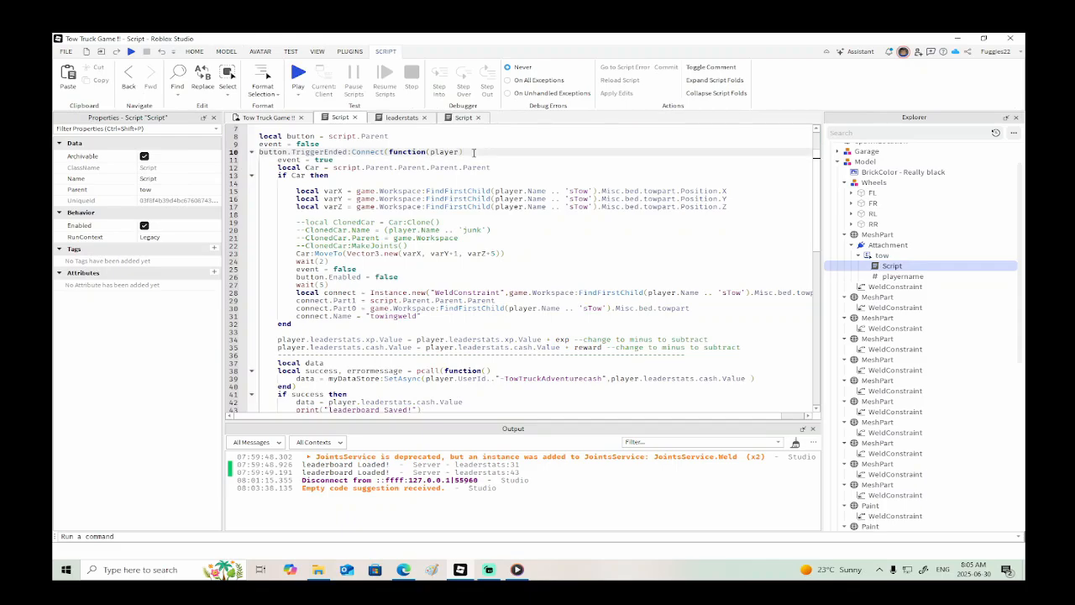
{"action": "key", "text": "Down"}
{"action": "key", "text": "Return"}
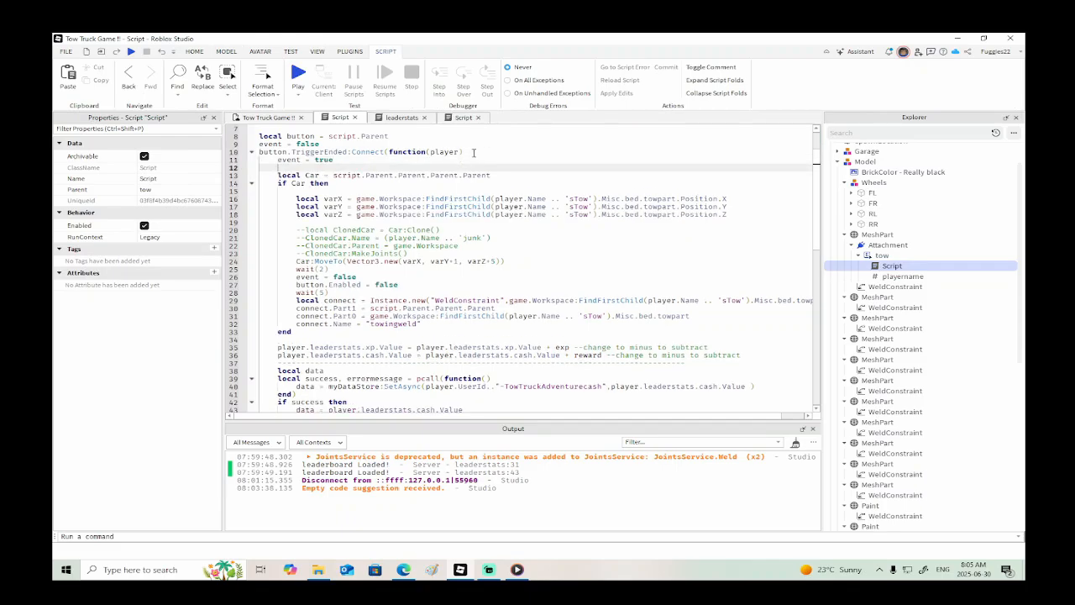
{"action": "type", "text": "script.Parent.p"}
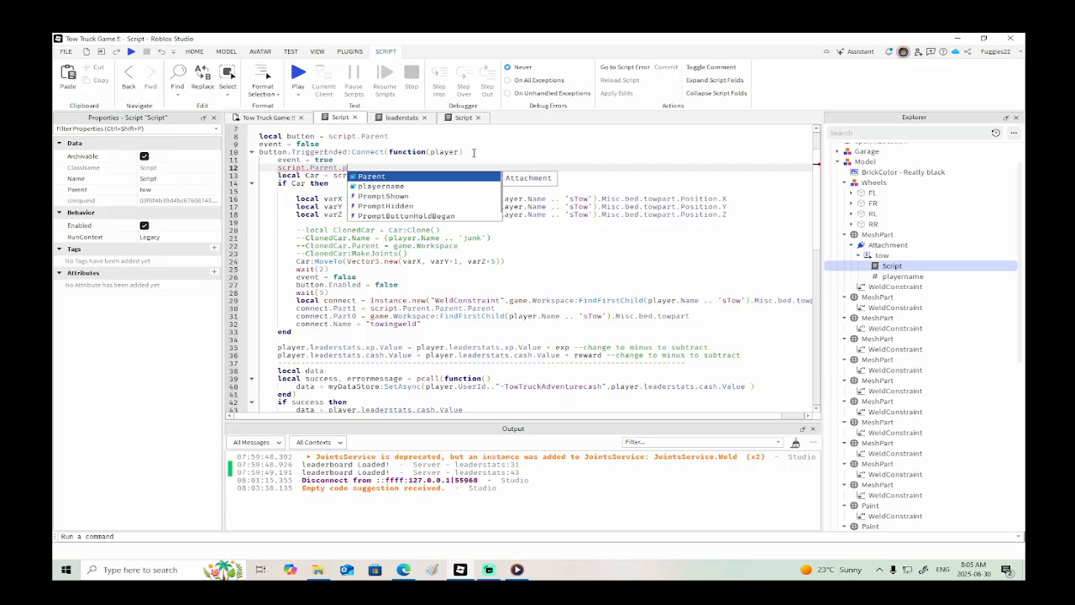
{"action": "type", "text": "layername."}
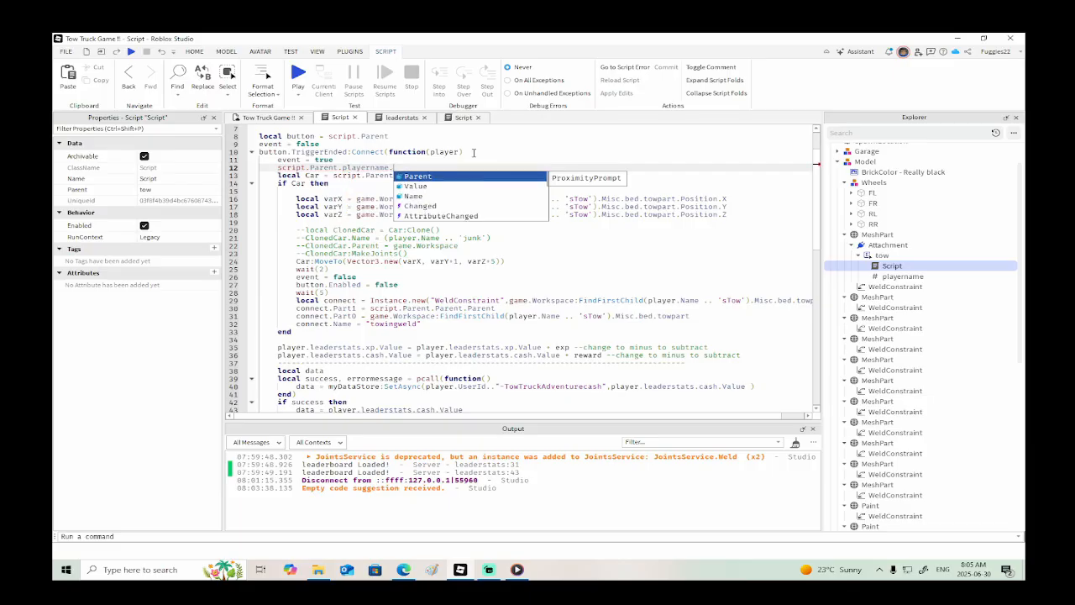
{"action": "type", "text": "Value = "}
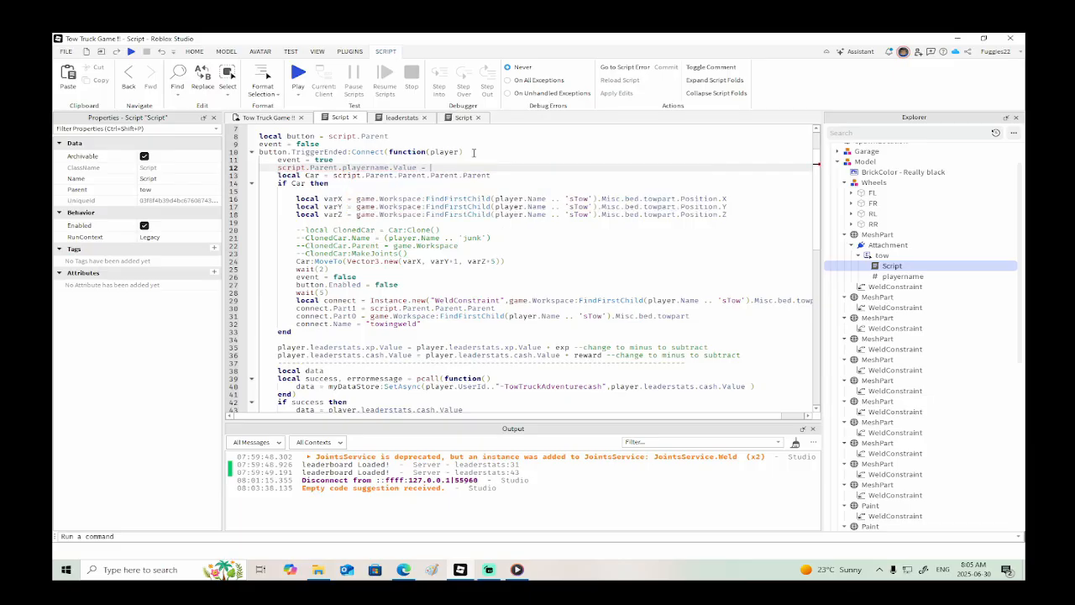
{"action": "type", "text": "player.Name"}
- Rename the unloading platform farther from the red building to carsell
{"action": "left_click", "coordinate": [268, 118]}
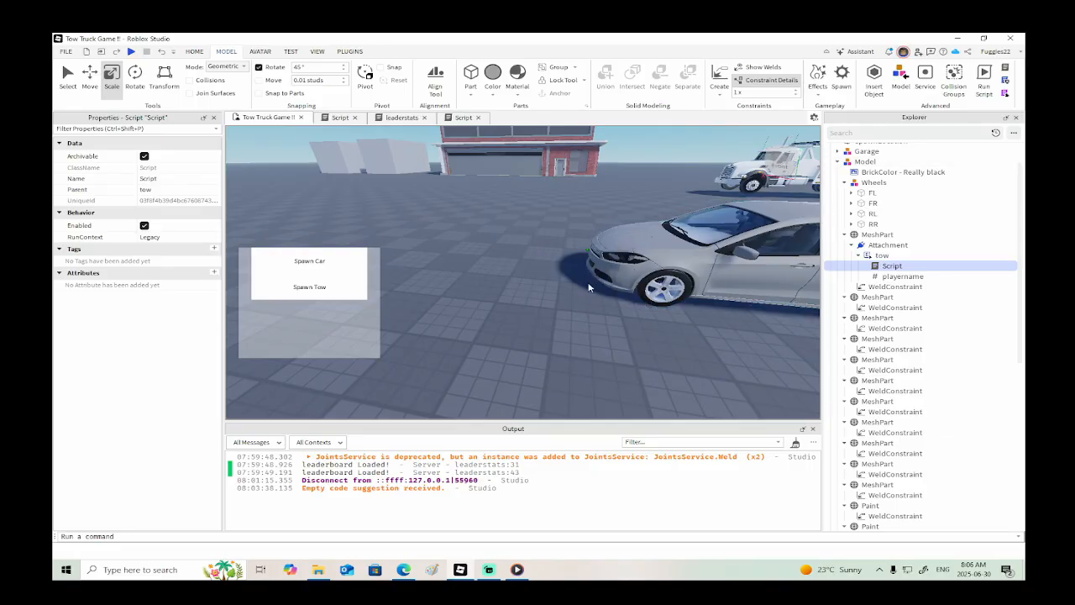
{"action": "scroll", "coordinate": [588, 280], "scroll_direction": "down", "scroll_amount": 5}
{"action": "scroll", "coordinate": [581, 282], "scroll_direction": "up", "scroll_amount": 4}
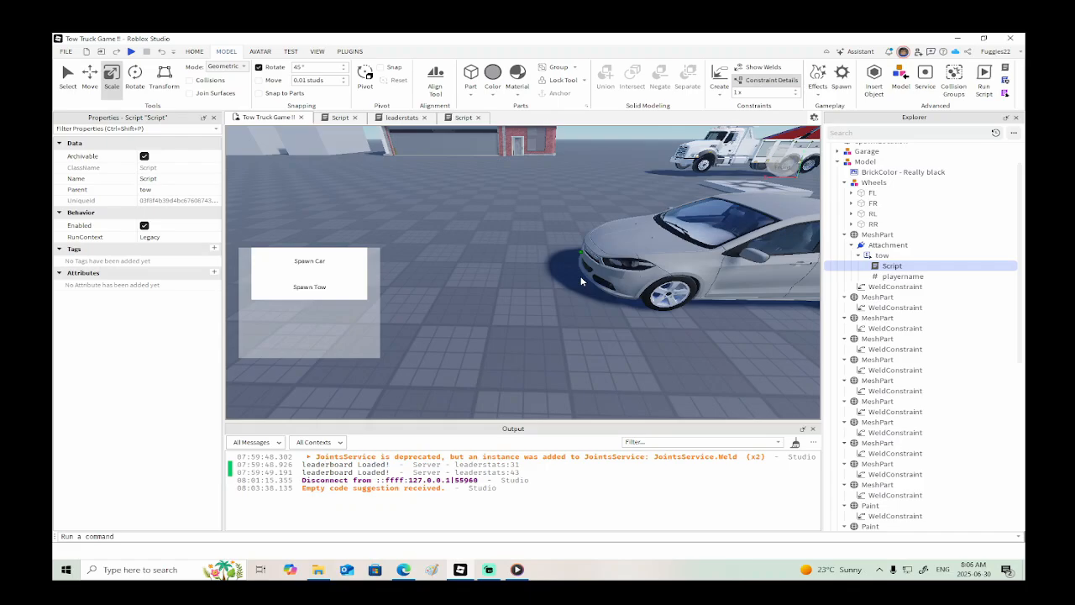
{"action": "right_click_drag", "start_coordinate": [585, 271], "coordinate": [583, 271]}
{"action": "scroll", "coordinate": [585, 270], "scroll_direction": "up", "scroll_amount": 6}
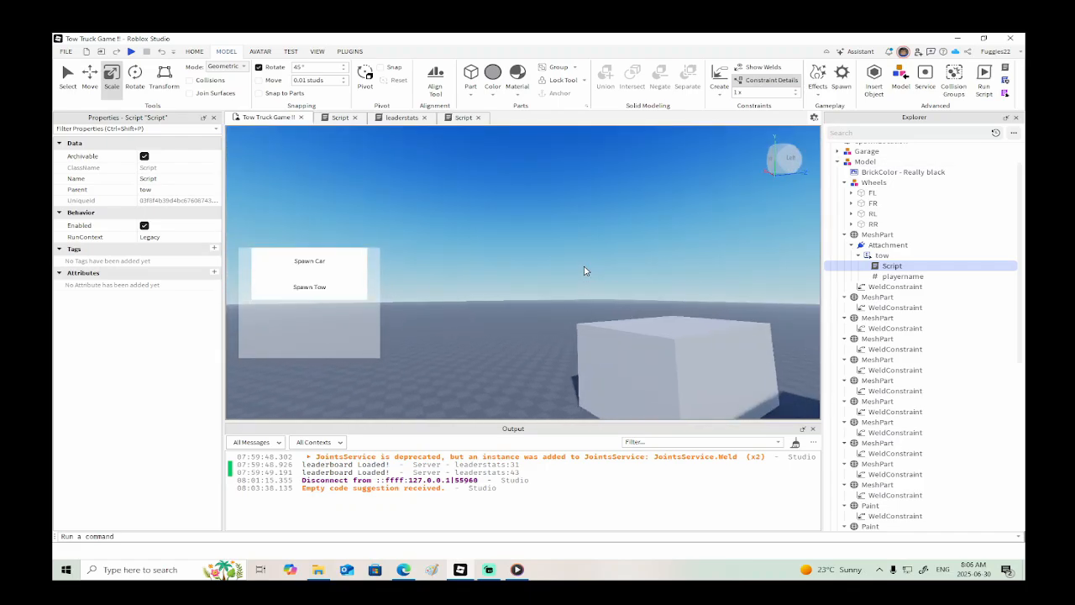
{"action": "scroll", "coordinate": [585, 270], "scroll_direction": "up", "scroll_amount": 6}
{"action": "left_click", "coordinate": [583, 266]}
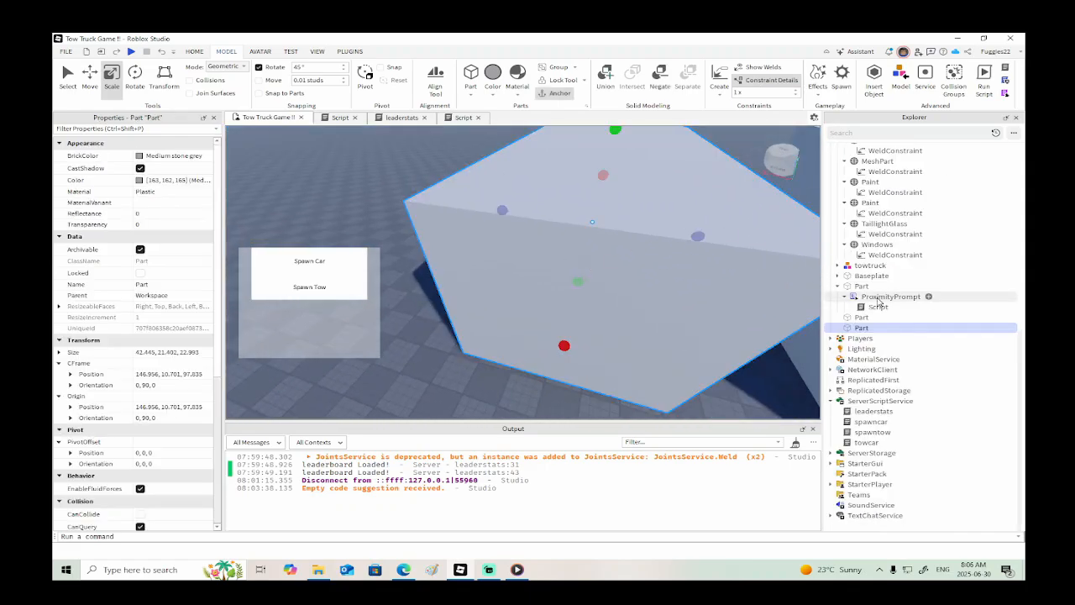
{"action": "double_click", "coordinate": [863, 328]}
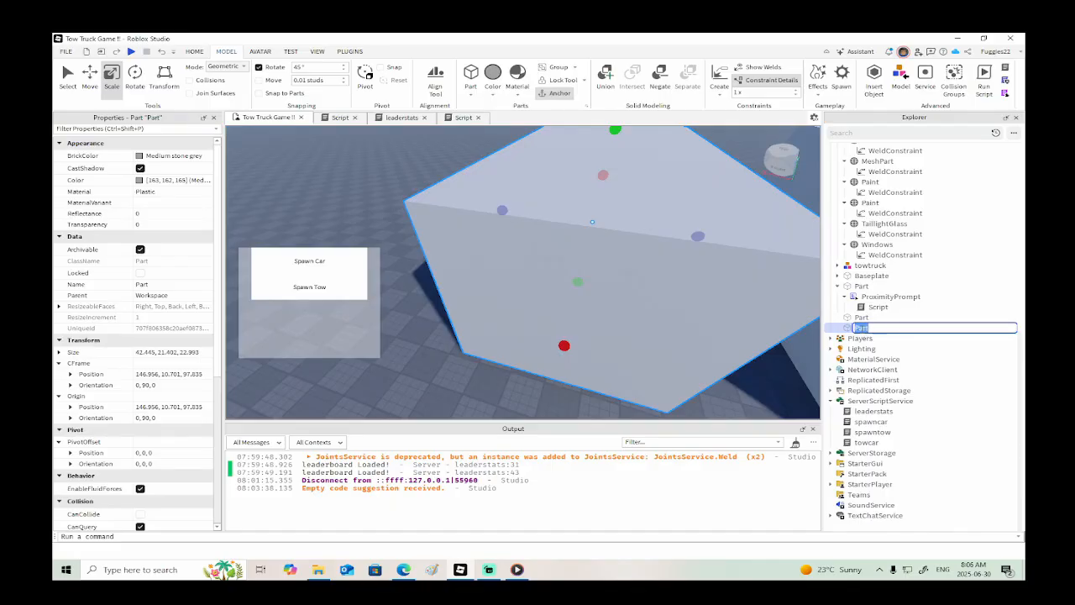
{"action": "type", "text": "carsell"}
{"action": "key", "text": "Return"}
- Rename the unloading platform beside the red building to playercarsell
{"action": "left_click", "coordinate": [861, 318]}
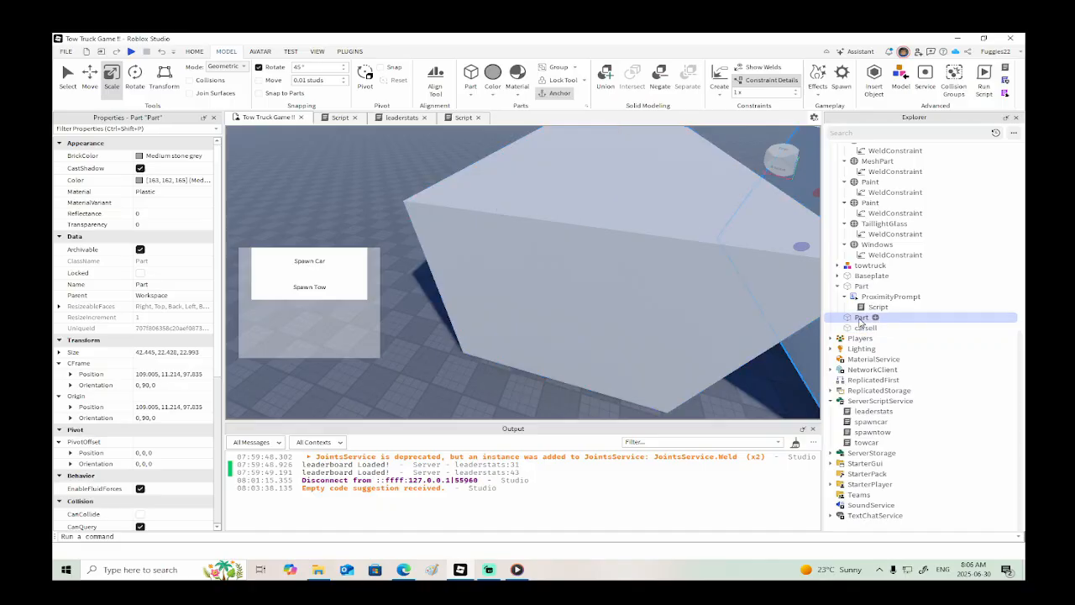
{"action": "left_click", "coordinate": [860, 318]}
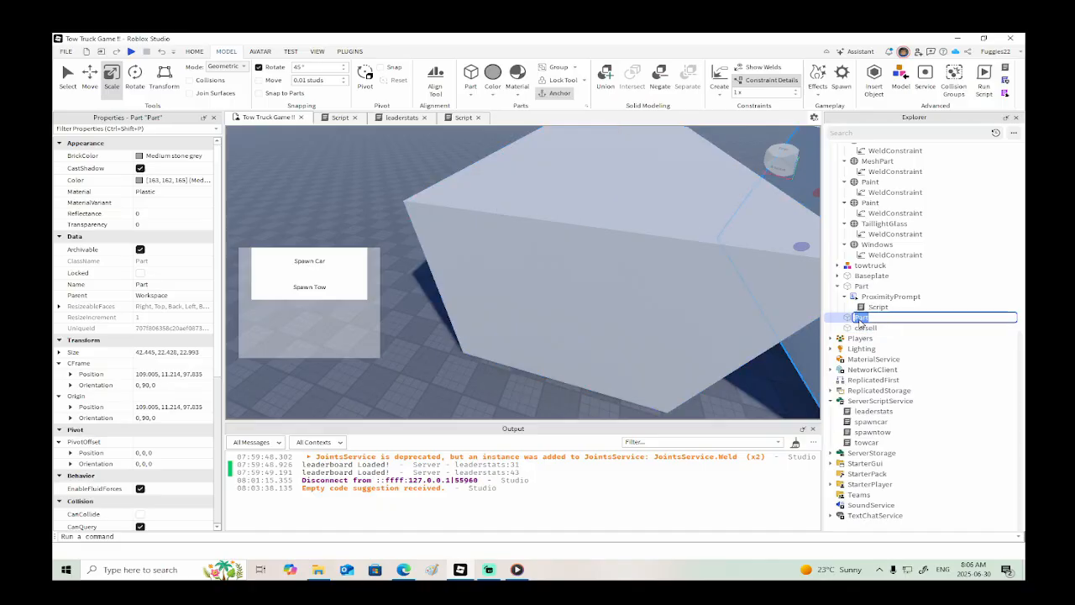
{"action": "type", "text": "playercarsells"}
{"action": "key", "text": "Return"}
- Insert a new Script into the carsell part
{"action": "left_click", "coordinate": [863, 328]}
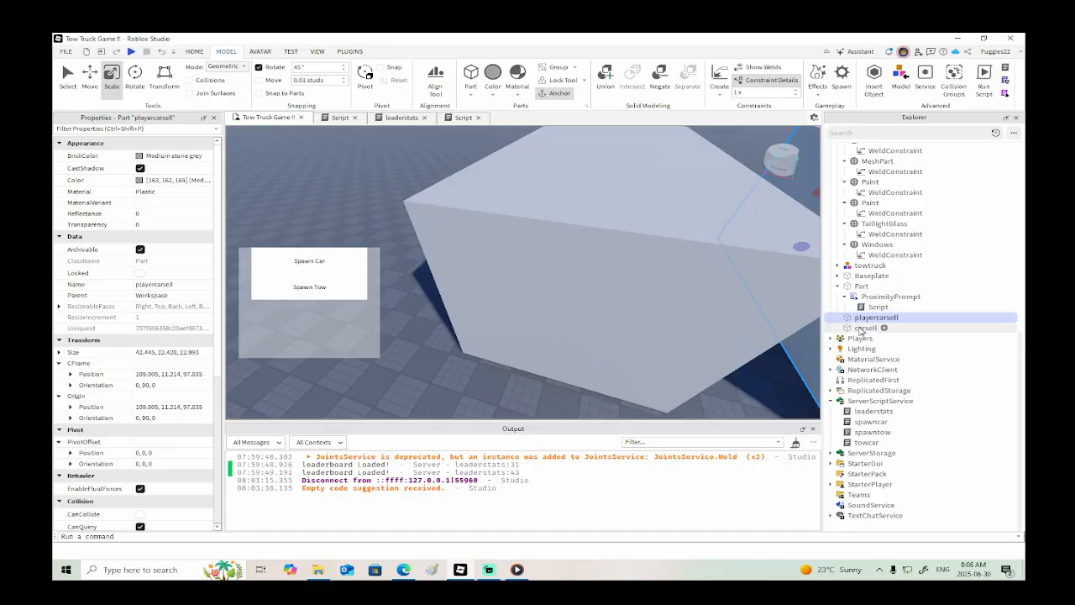
{"action": "right_click", "coordinate": [868, 328]}
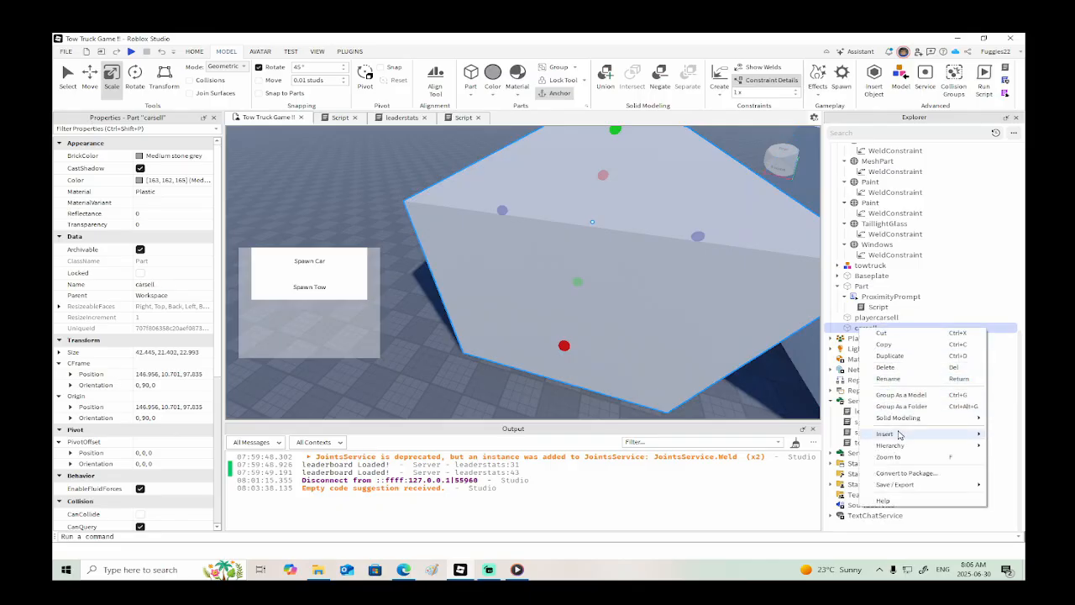
{"action": "mouse_move", "coordinate": [890, 434]}
{"action": "left_click", "coordinate": [794, 446]}
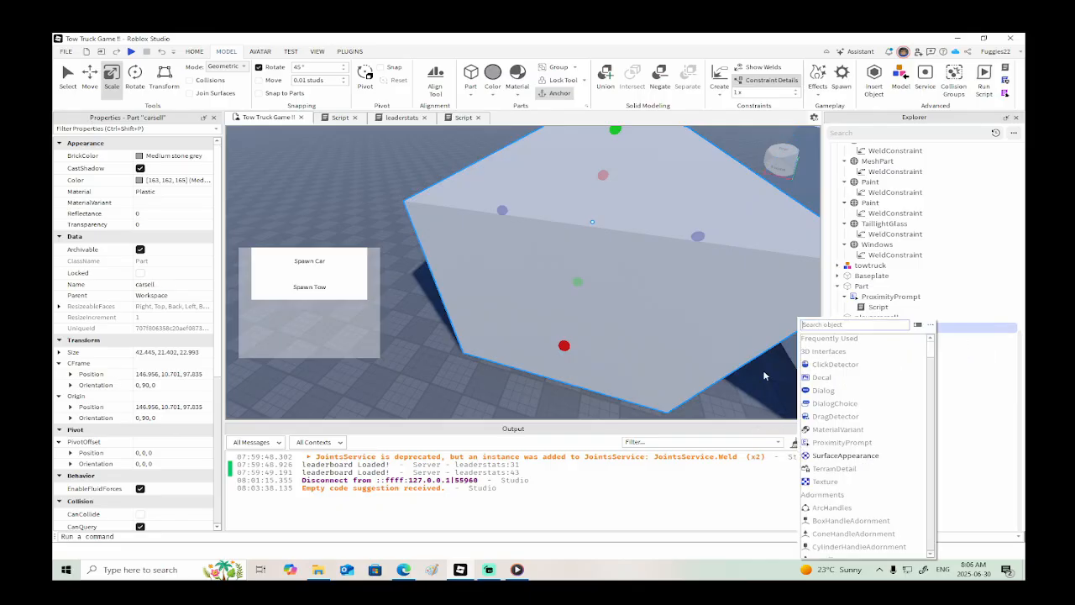
{"action": "type", "text": "script"}
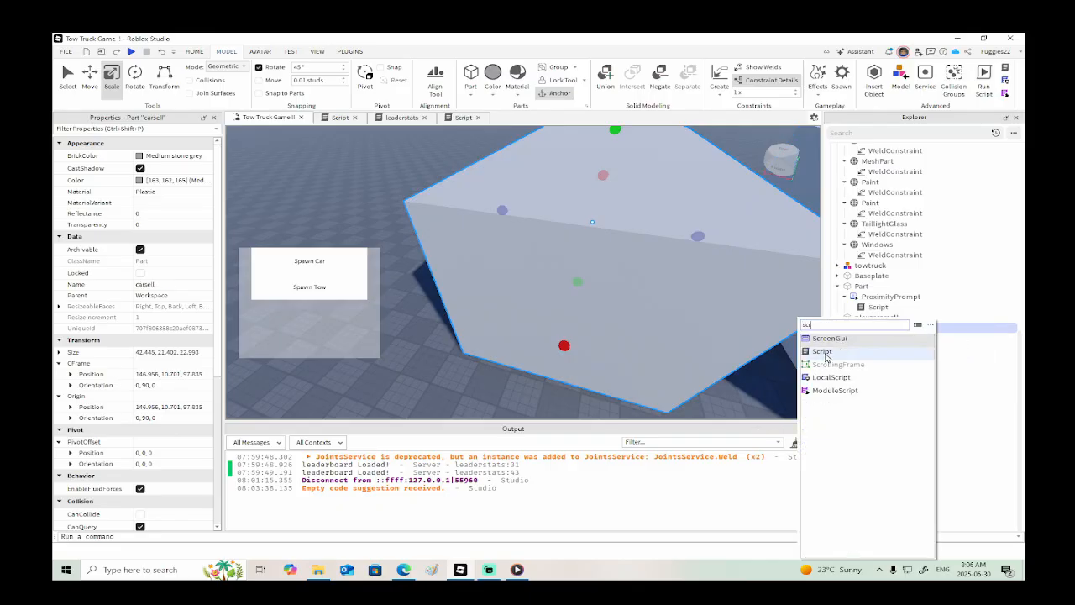
{"action": "left_click", "coordinate": [840, 354]}
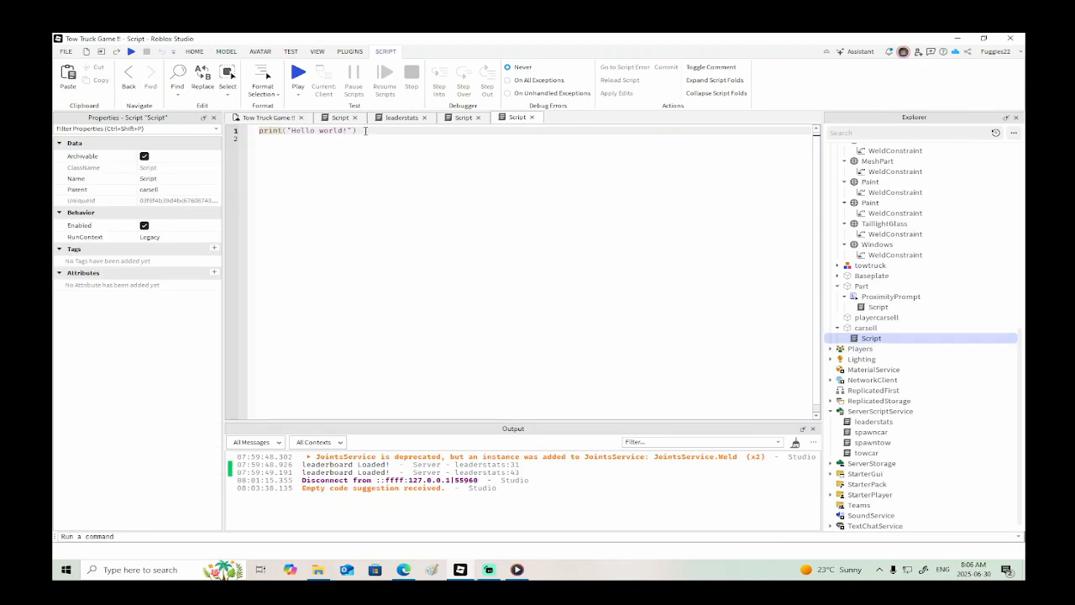
- Replace the carsell script's default print line with a script.Parent.Touched:Connect(function() handler closed by end), and start an if hit condition inside it
{"action": "left_click_drag", "start_coordinate": [360, 131], "coordinate": [253, 131]}
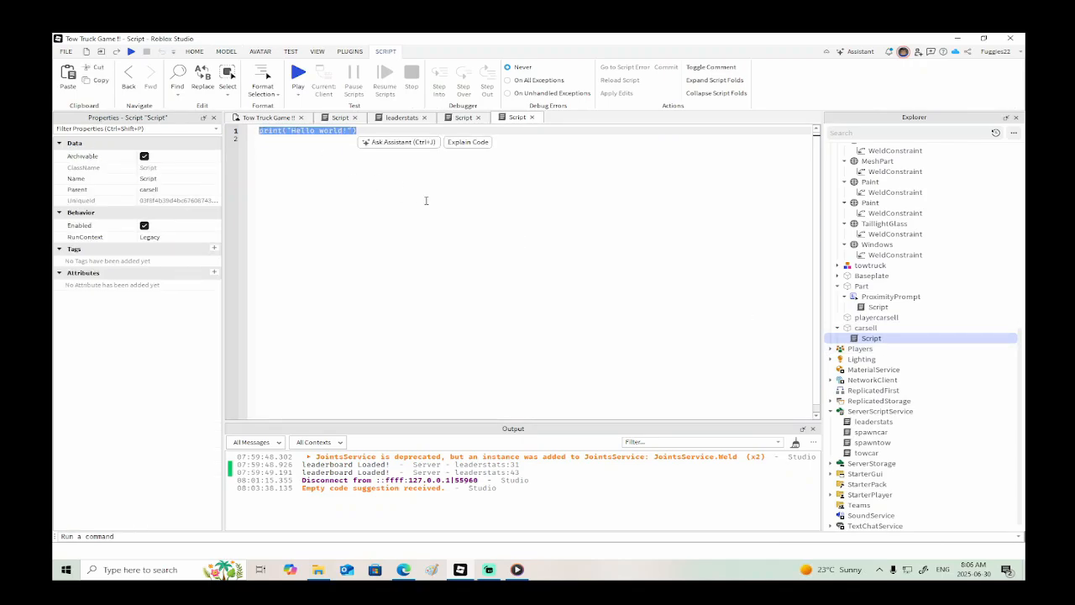
{"action": "key", "text": "Return"}
{"action": "key", "text": "Return"}
{"action": "type", "text": "script"}
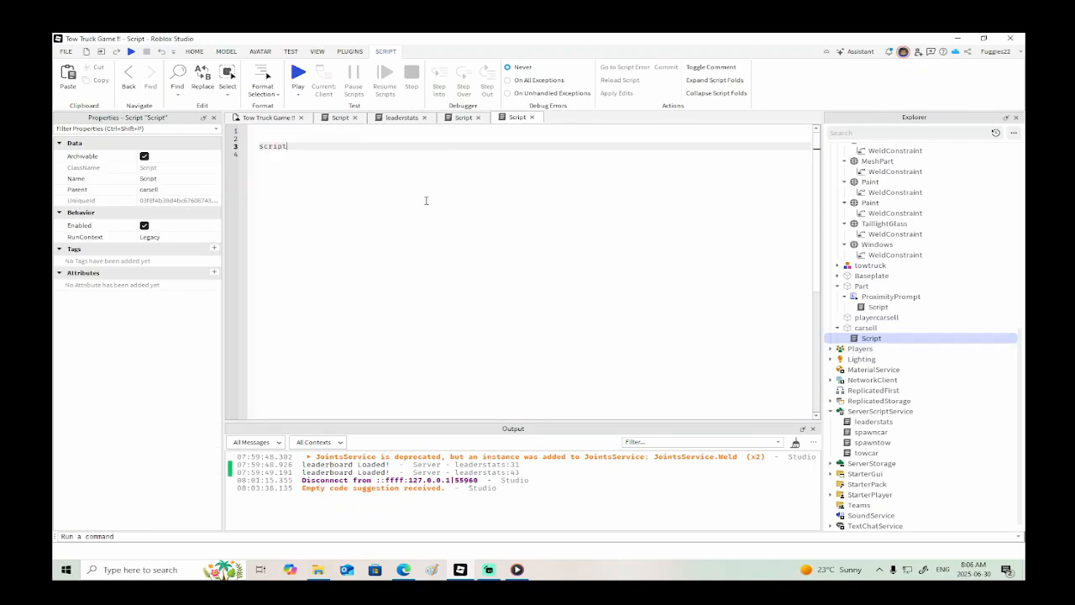
{"action": "type", "text": ".parent.Touched:Connect(function("}
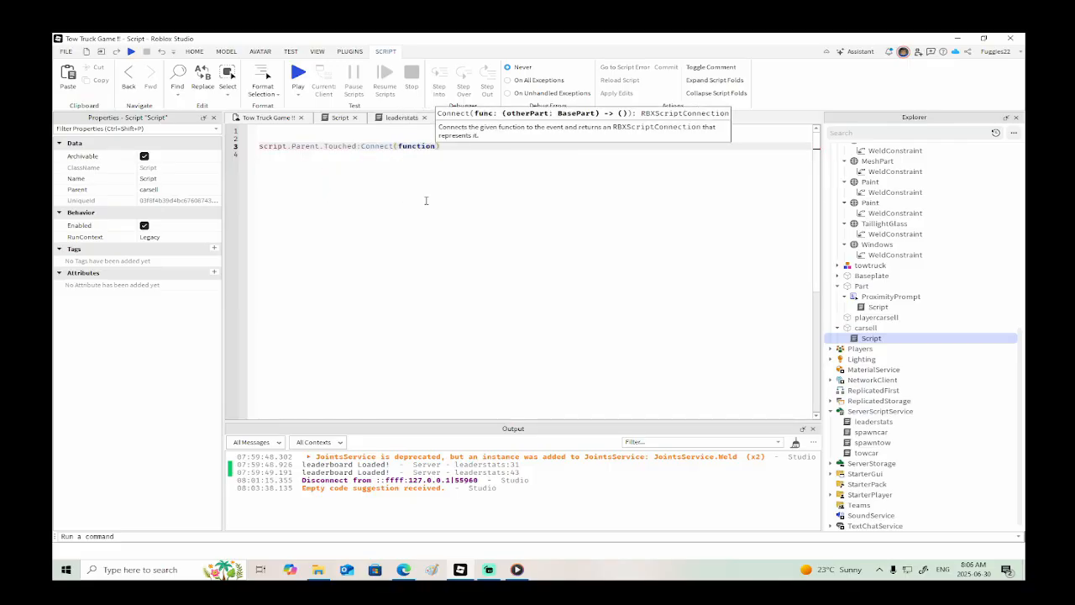
{"action": "key", "text": "Right"}
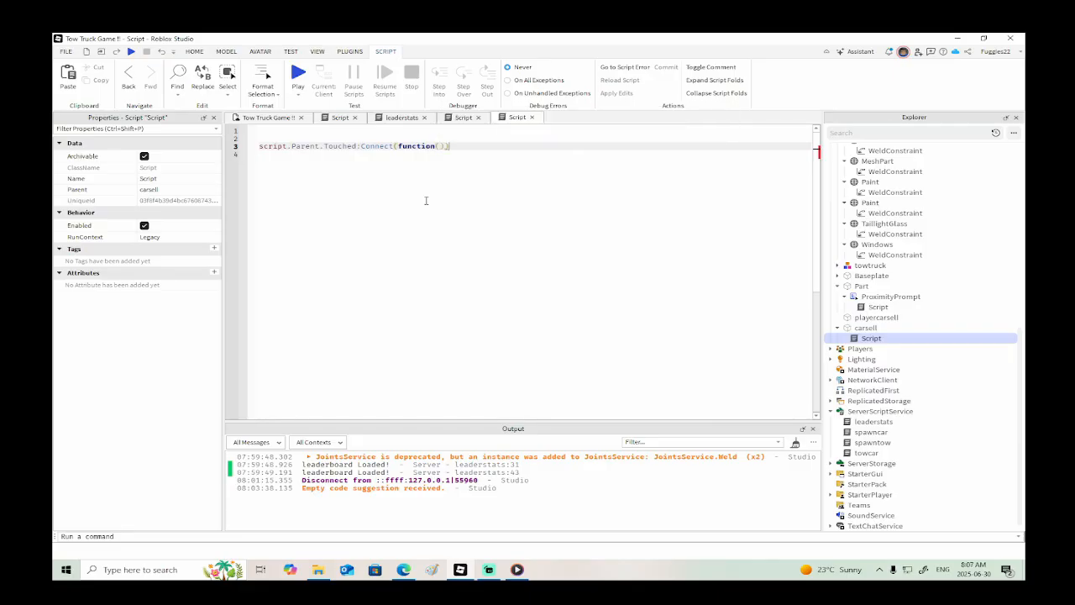
{"action": "key", "text": "Return"}
{"action": "key", "text": "Return"}
{"action": "key", "text": "Return"}
{"action": "key", "text": "Up"}
{"action": "key", "text": "Up"}
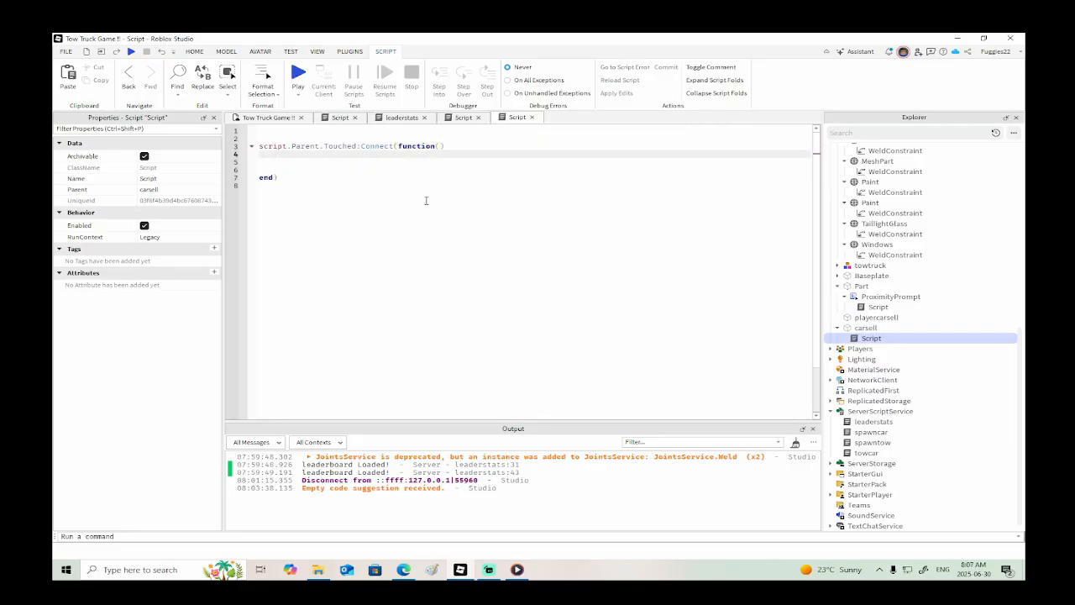
{"action": "type", "text": "if hit"}
- Try to reparent the car's Attachment with its tow prompt directly under Model, and put it back under its MeshPart
{"action": "left_click", "coordinate": [256, 117]}
{"action": "right_click_drag", "start_coordinate": [549, 246], "coordinate": [548, 247]}
{"action": "scroll", "coordinate": [550, 251], "scroll_direction": "up", "scroll_amount": 8}
{"action": "left_click", "coordinate": [548, 244]}
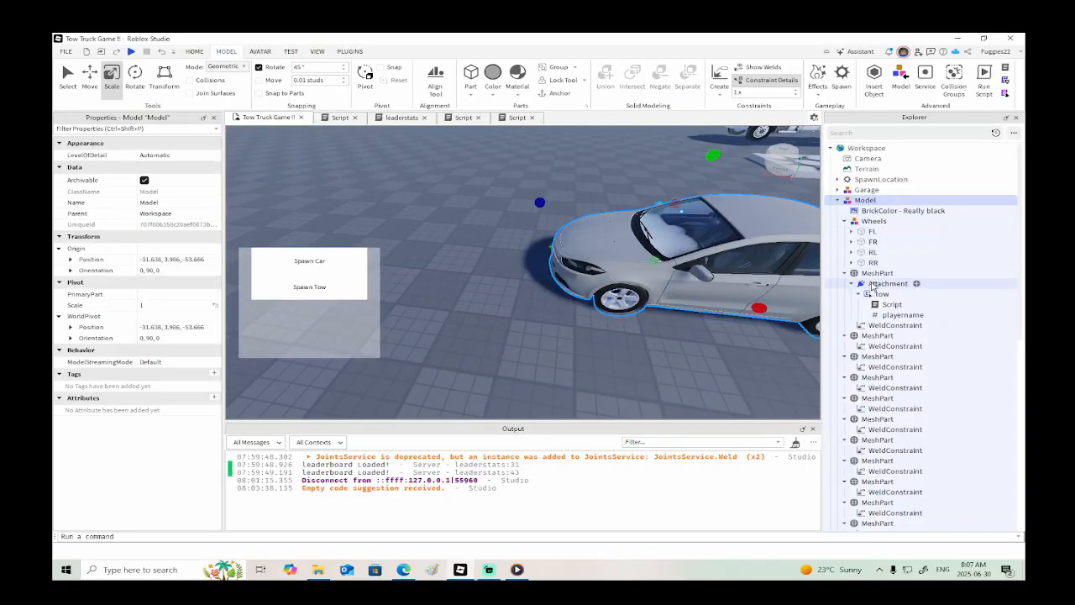
{"action": "left_click", "coordinate": [873, 286]}
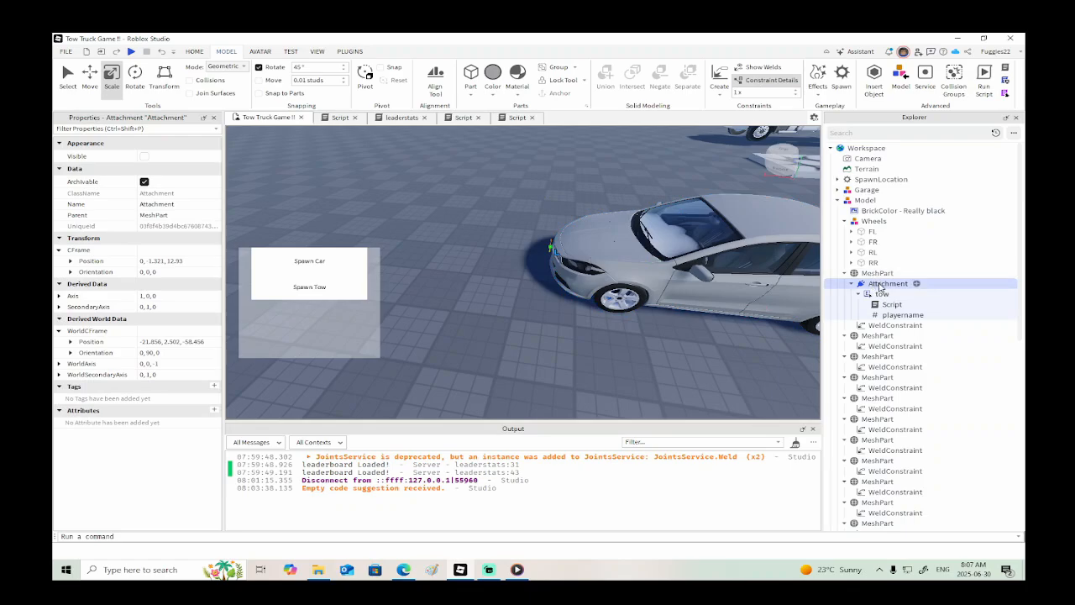
{"action": "left_click_drag", "start_coordinate": [880, 284], "coordinate": [867, 205]}
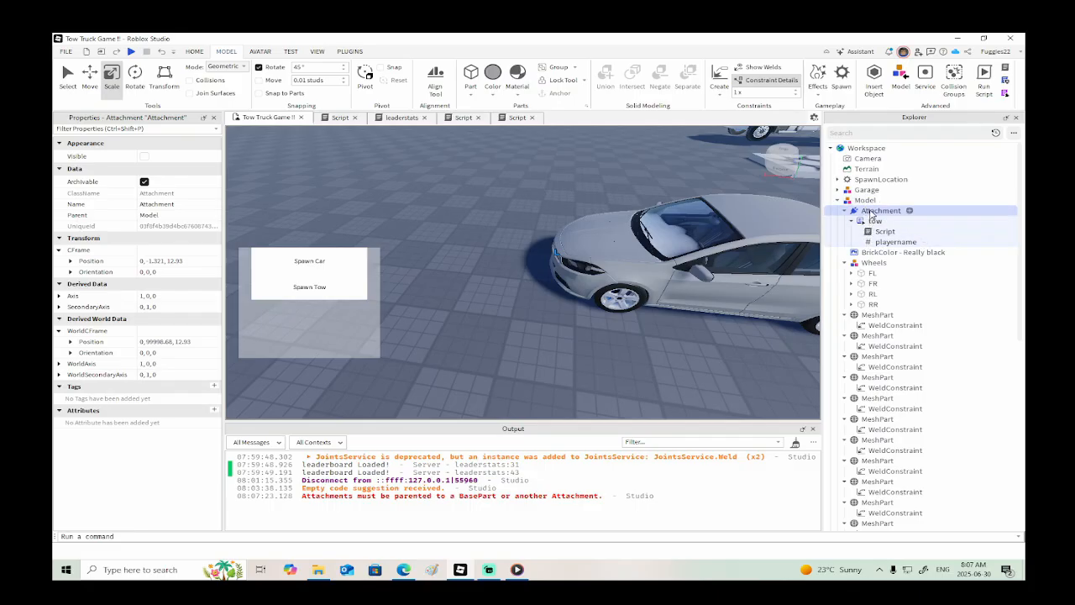
{"action": "left_click_drag", "start_coordinate": [871, 215], "coordinate": [874, 315]}
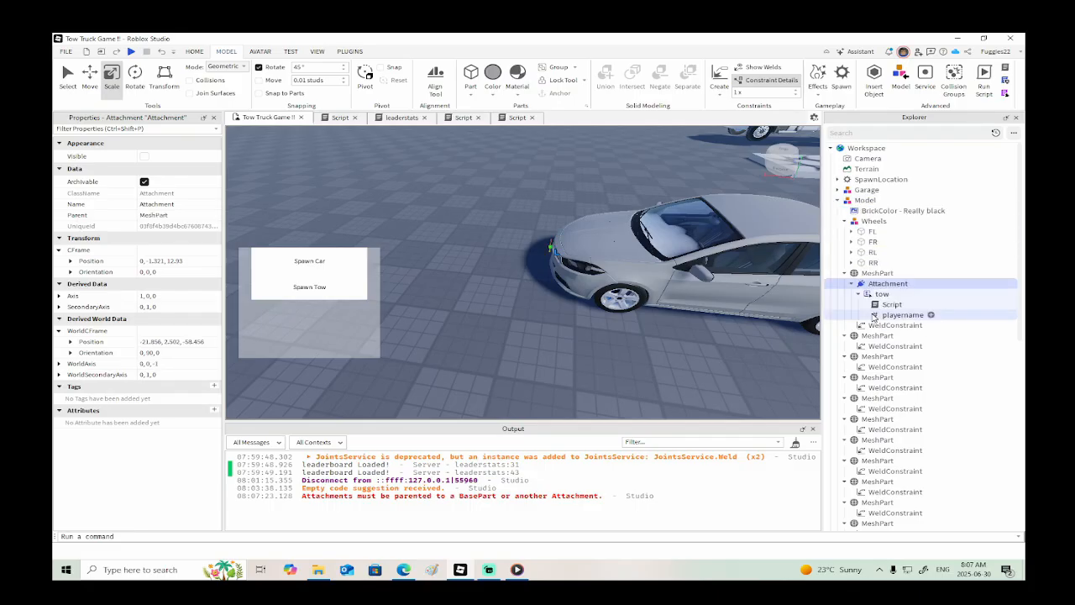
- Rename the car's MeshPart that holds the Attachment with the tow prompt to towsell
{"action": "left_click", "coordinate": [873, 273]}
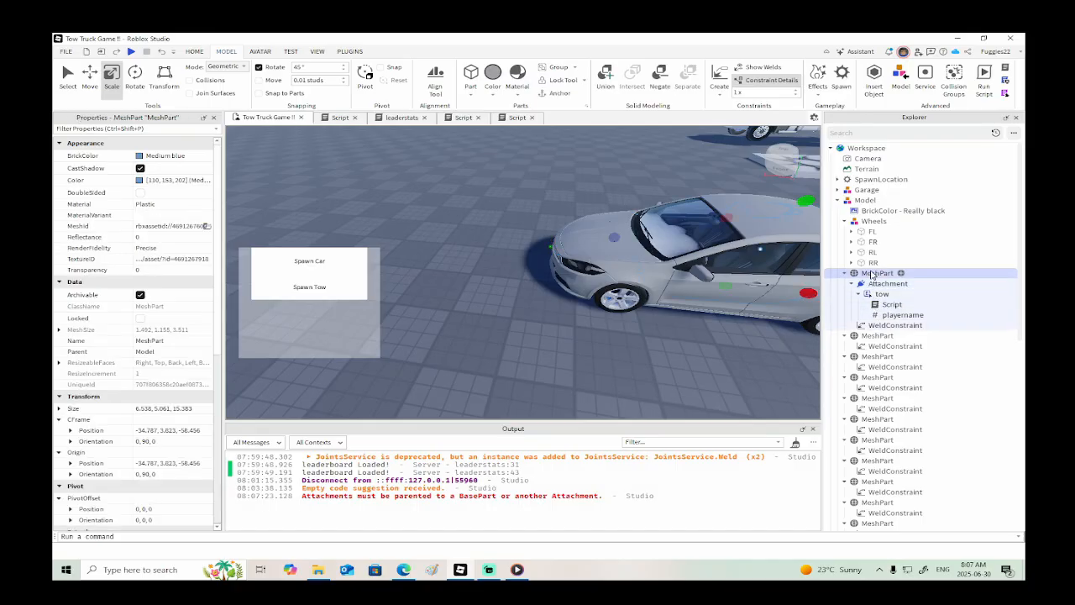
{"action": "left_click", "coordinate": [874, 273]}
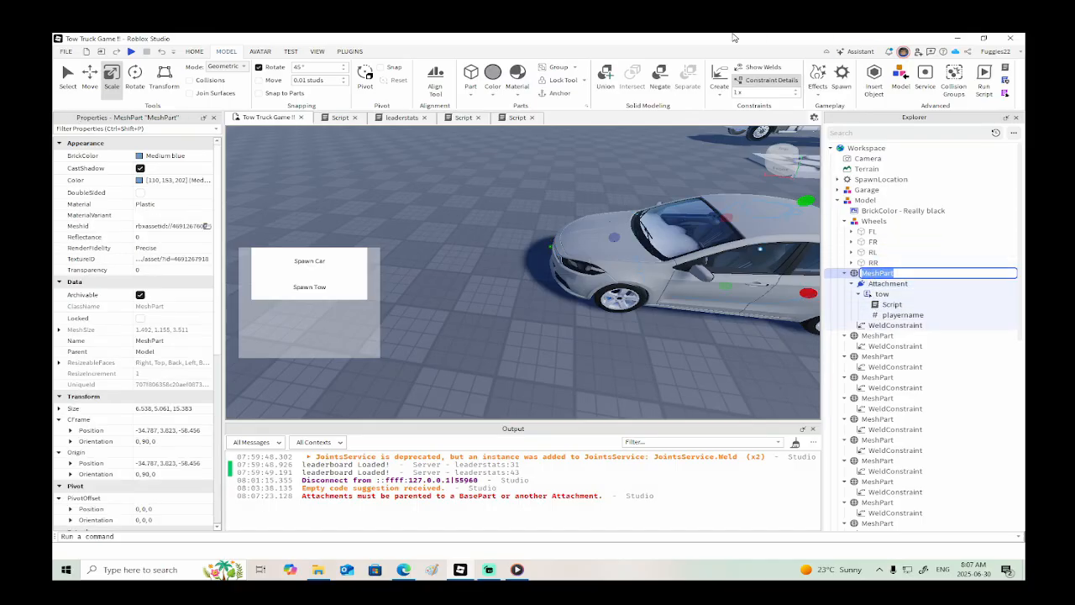
{"action": "type", "text": "towsell"}
{"action": "key", "text": "Return"}
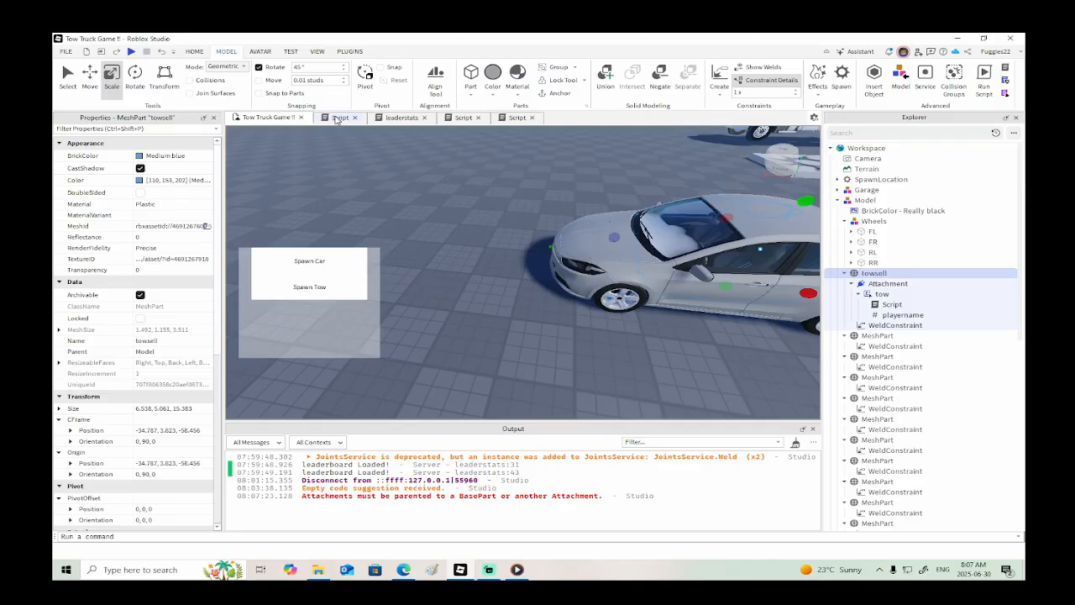
- In the carsell script, add a hit parameter to the Touched function and complete the condition as if hit.Name == towsell then
{"action": "left_click", "coordinate": [338, 117]}
{"action": "left_click", "coordinate": [516, 118]}
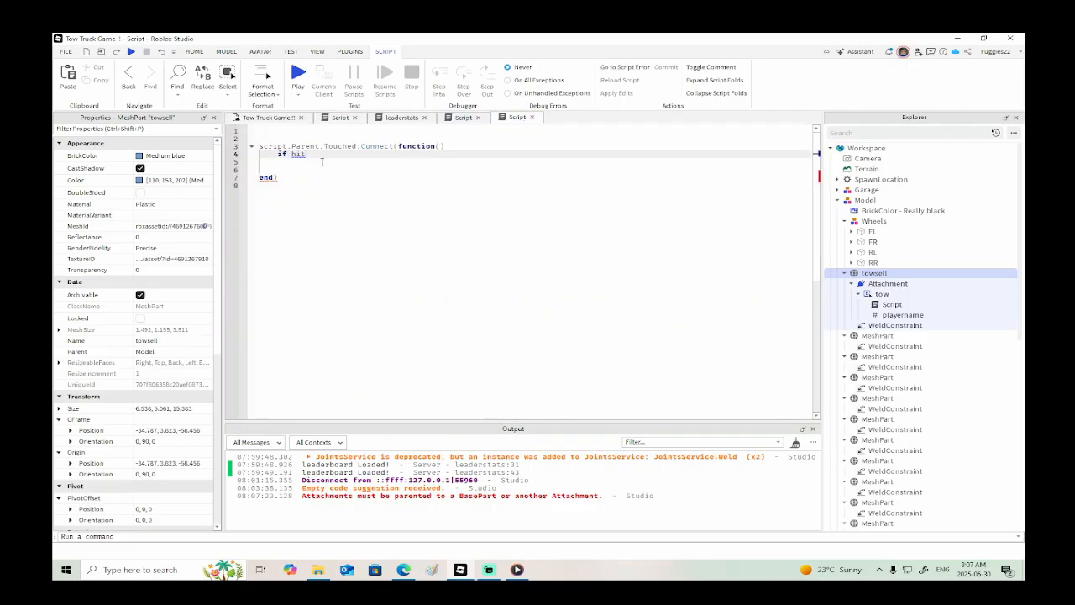
{"action": "type", "text": ".Name"}
{"action": "left_click", "coordinate": [438, 146]}
{"action": "type", "text": "hit"}
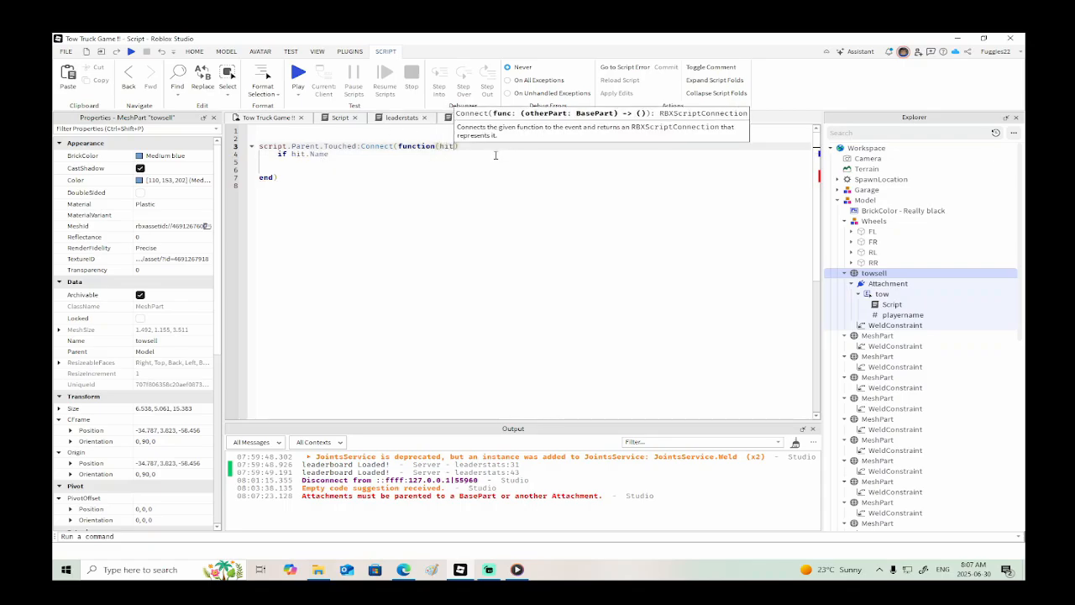
{"action": "left_click", "coordinate": [359, 154]}
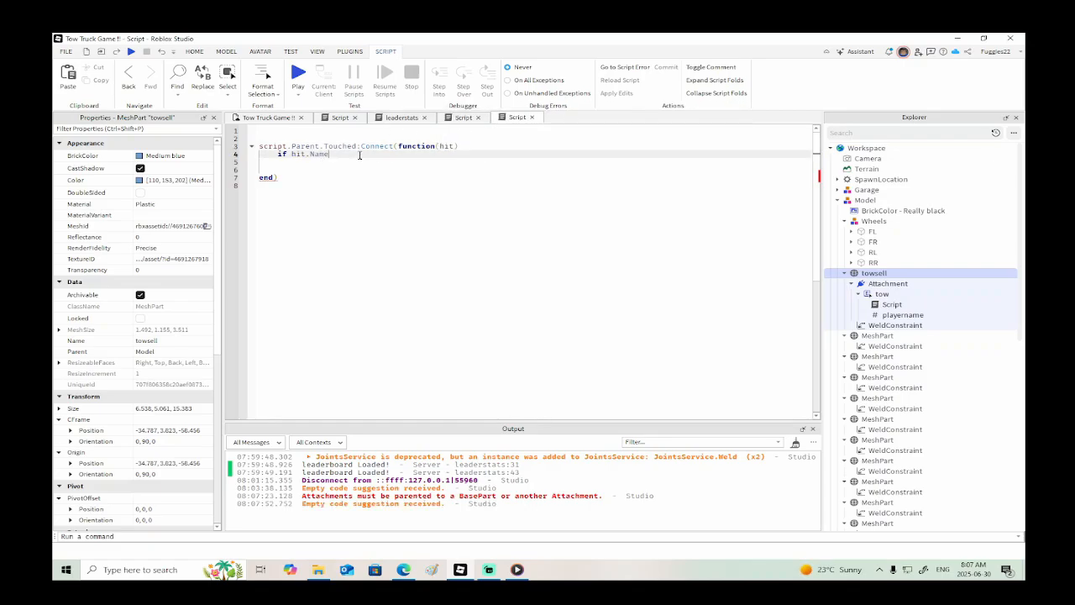
{"action": "type", "text": "== towsell th"}
{"action": "key", "text": "Tab"}
{"action": "key", "text": "Return"}
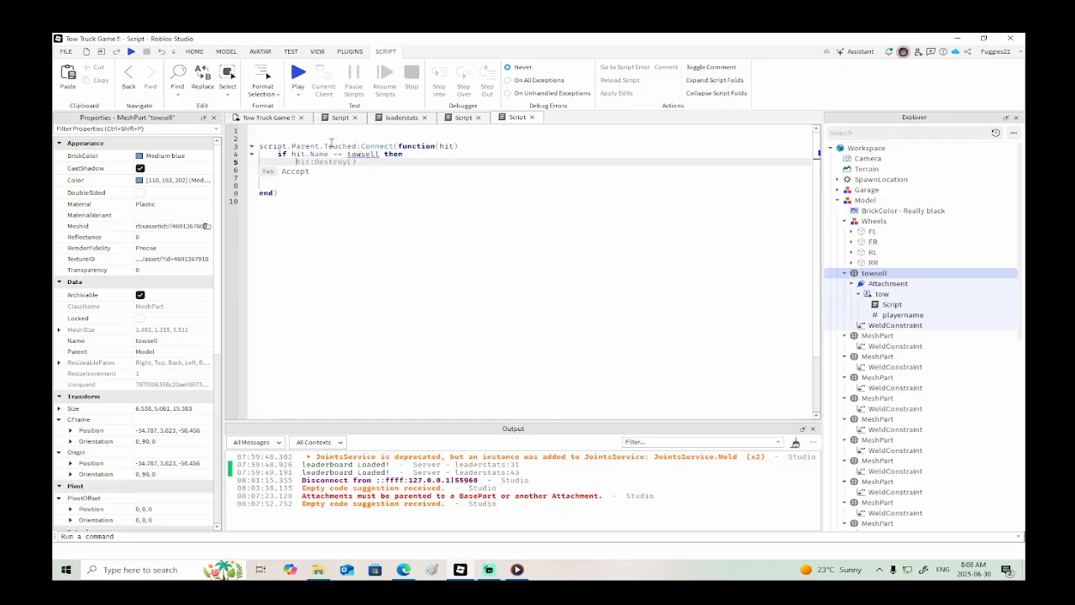
- Switch the keyboard input layout, enclose towsell in double quotes in the if condition, and start a new line inside the block
{"action": "left_click", "coordinate": [417, 155]}
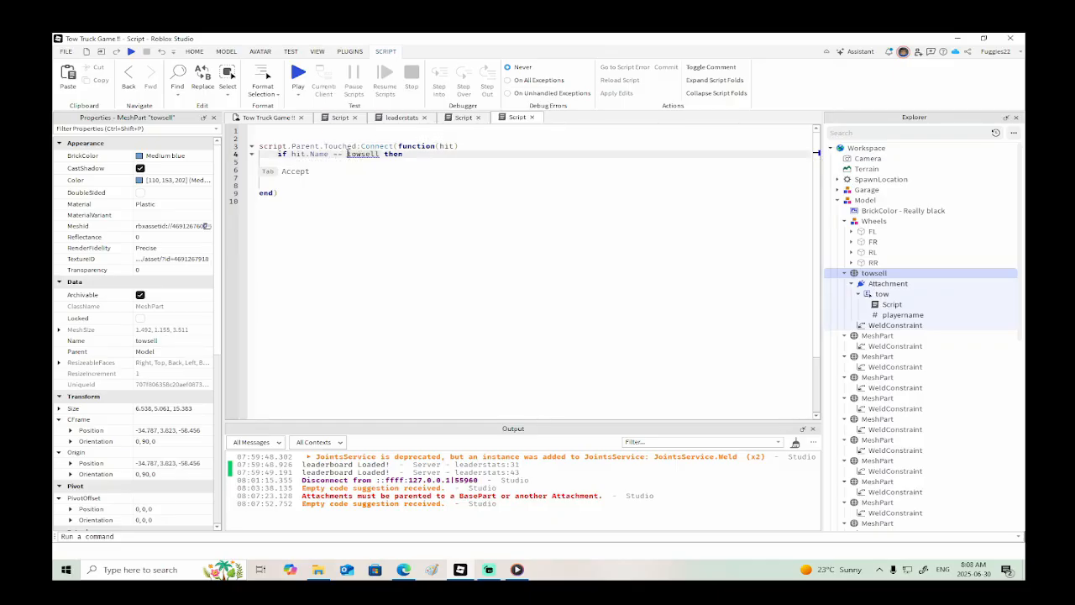
{"action": "key", "text": "ctrl+Left"}
{"action": "key", "text": "ctrl+Left"}
{"action": "type", "text": "\""}
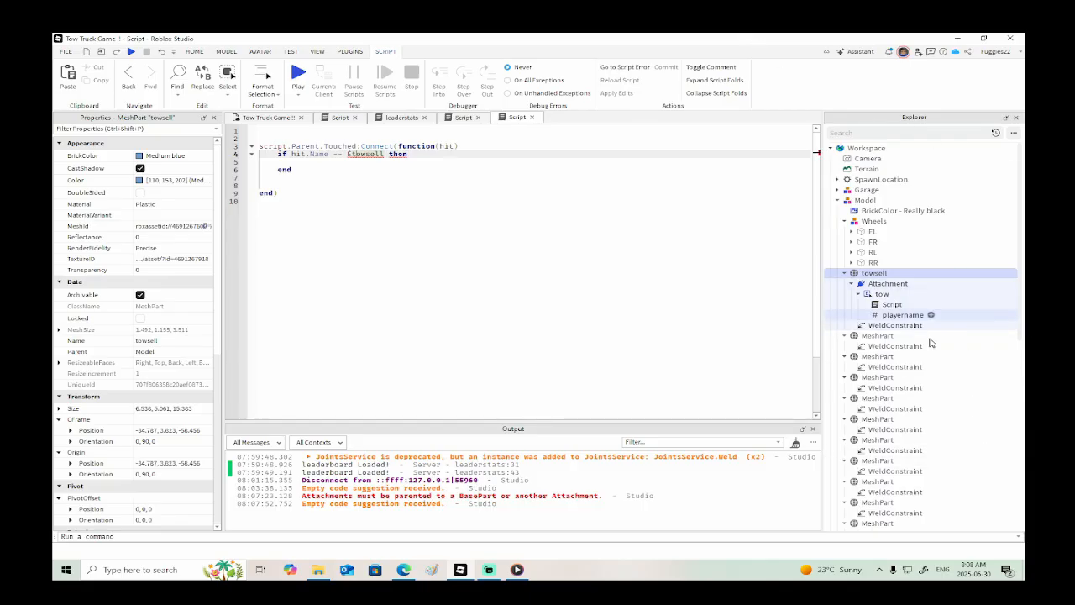
{"action": "left_click", "coordinate": [943, 570]}
{"action": "left_click", "coordinate": [943, 521]}
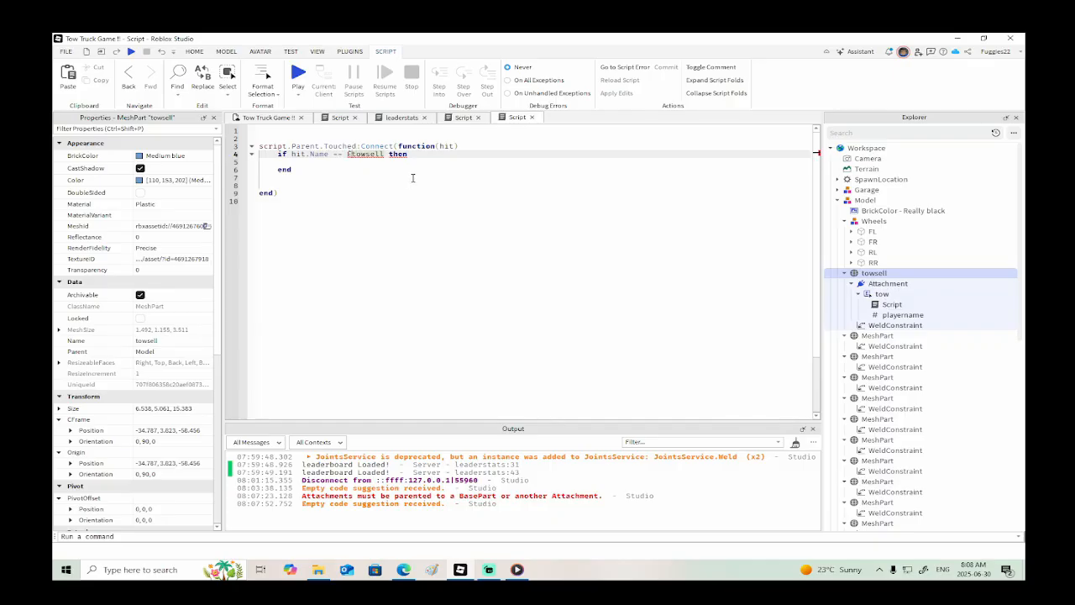
{"action": "key", "text": "BackSpace"}
{"action": "type", "text": "\"\""}
{"action": "key", "text": "BackSpace"}
{"action": "key", "text": "BackSpace"}
{"action": "type", "text": "\""}
{"action": "key", "text": "Return"}
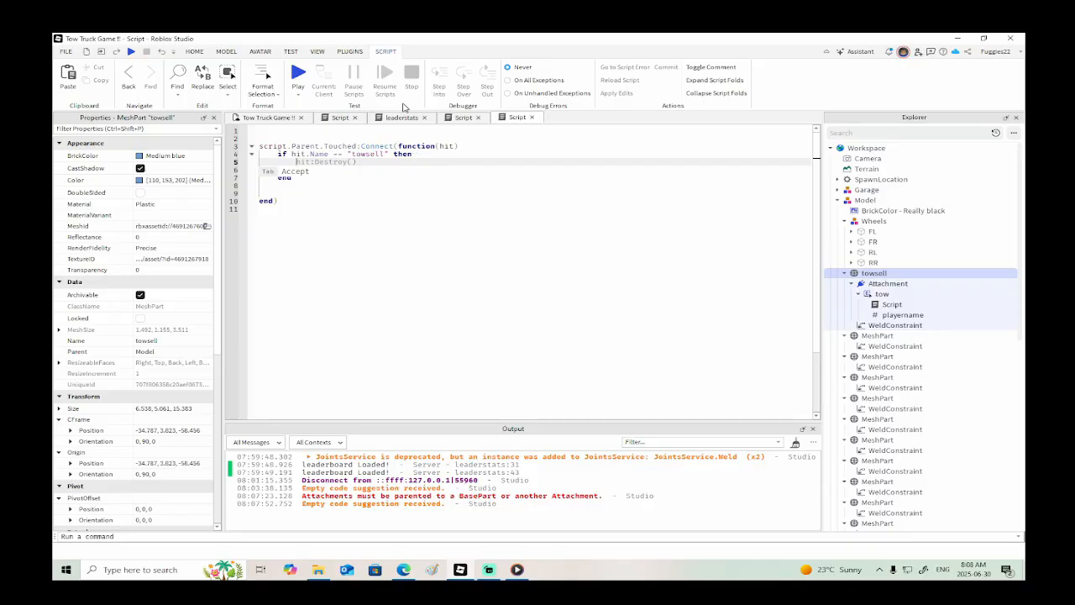
- Insert a StringValue into the carsell part and rename it as name
{"action": "left_click", "coordinate": [282, 119]}
{"action": "right_click_drag", "start_coordinate": [581, 247], "coordinate": [581, 247]}
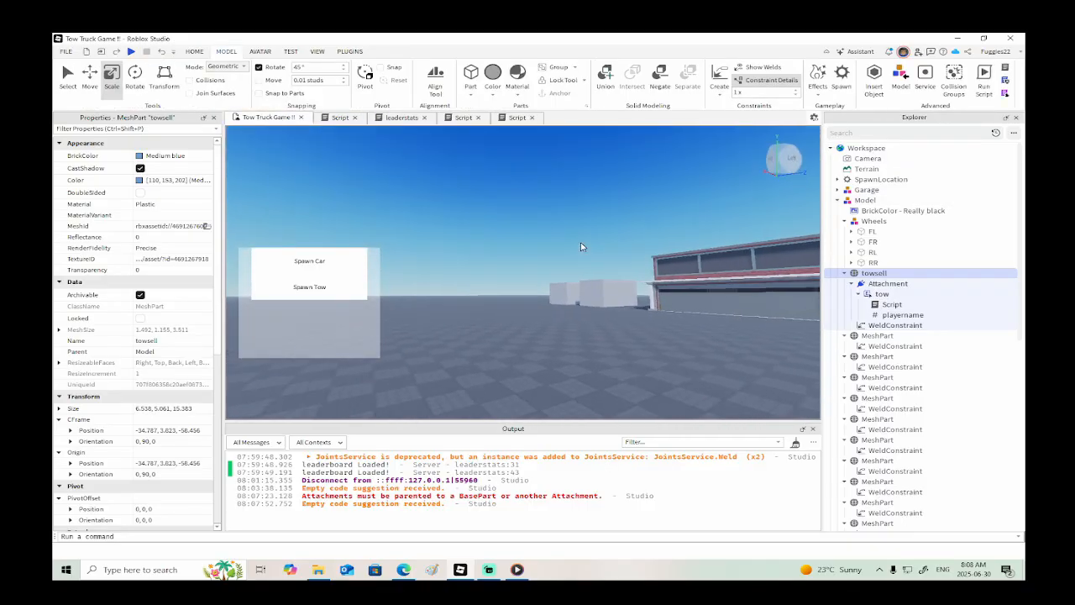
{"action": "scroll", "coordinate": [580, 247], "scroll_direction": "up", "scroll_amount": 5}
{"action": "right_click_drag", "start_coordinate": [566, 321], "coordinate": [568, 326]}
{"action": "left_click", "coordinate": [568, 325]}
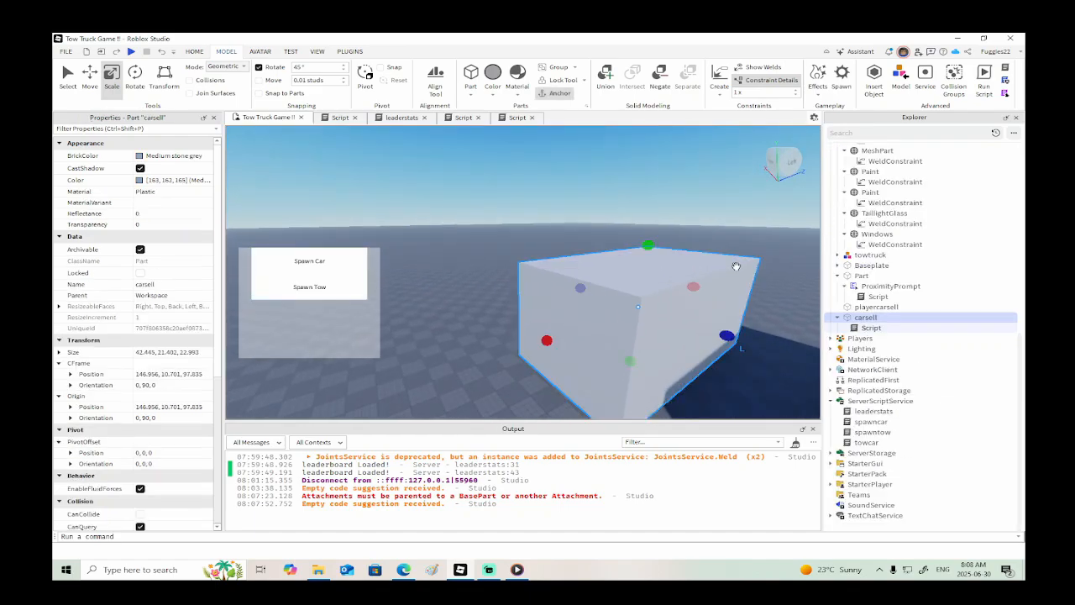
{"action": "right_click", "coordinate": [870, 318]}
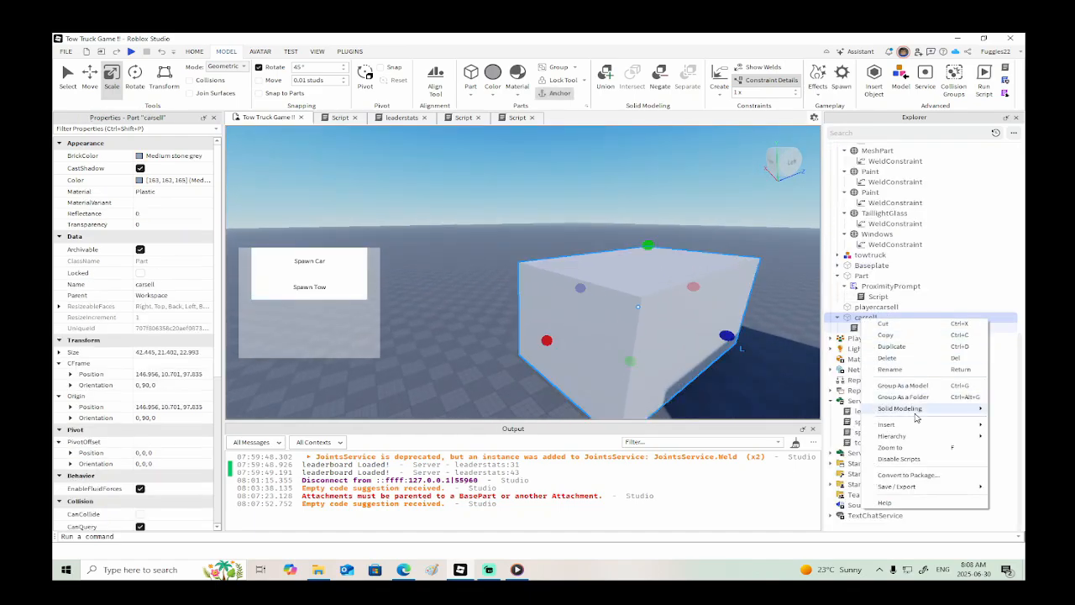
{"action": "mouse_move", "coordinate": [886, 424]}
{"action": "left_click", "coordinate": [803, 437]}
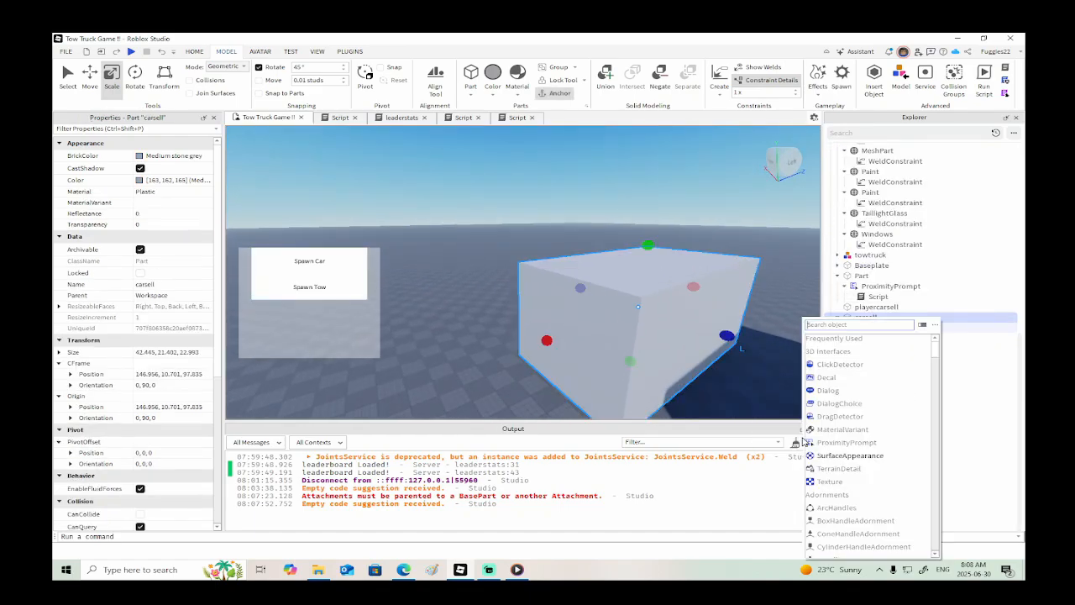
{"action": "type", "text": "strin"}
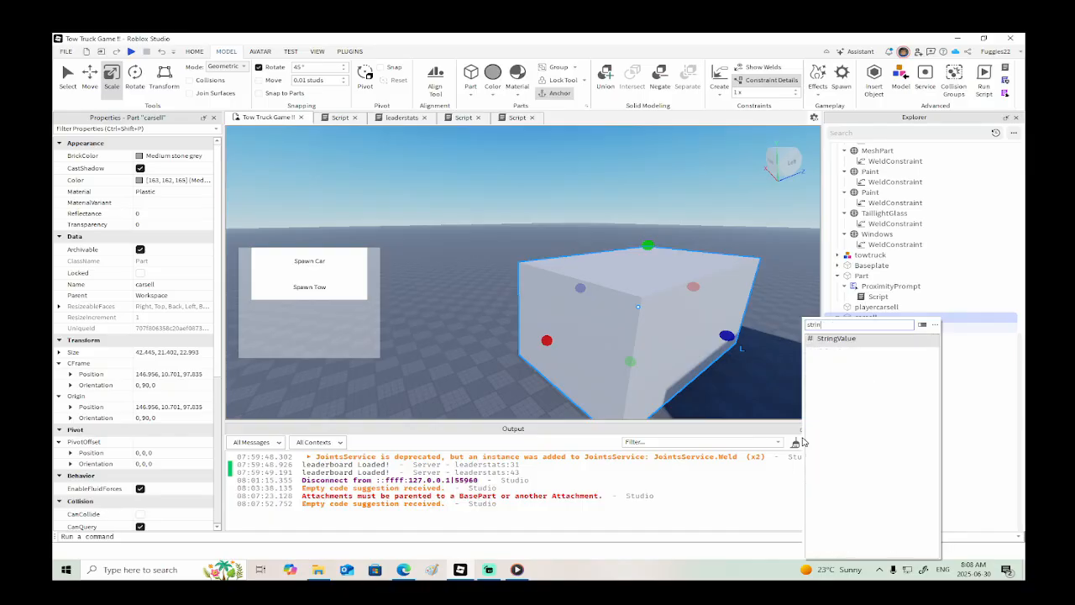
{"action": "left_click", "coordinate": [837, 338]}
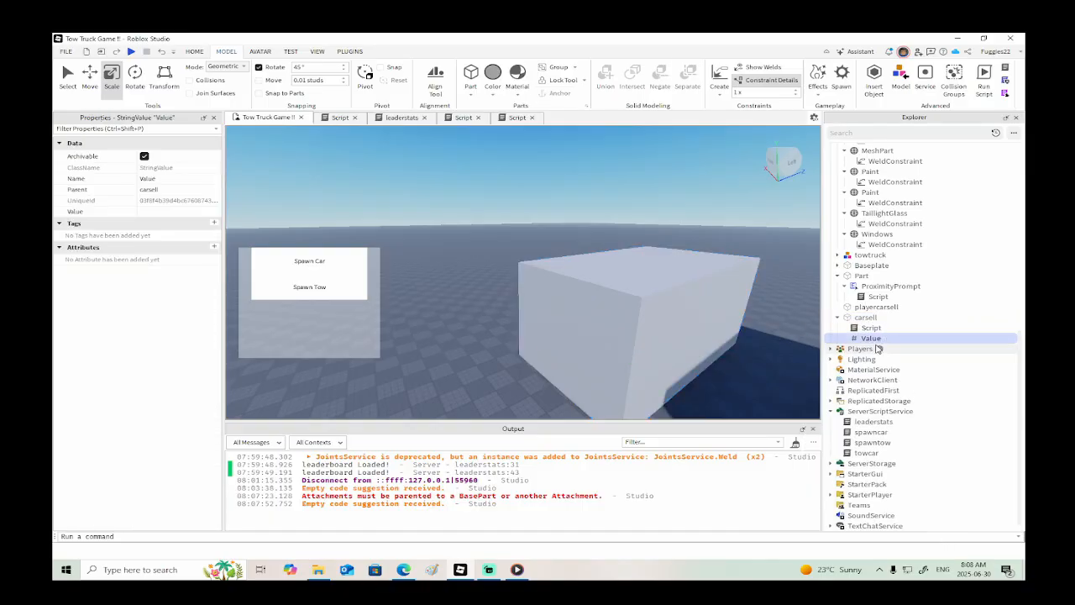
{"action": "double_click", "coordinate": [871, 338]}
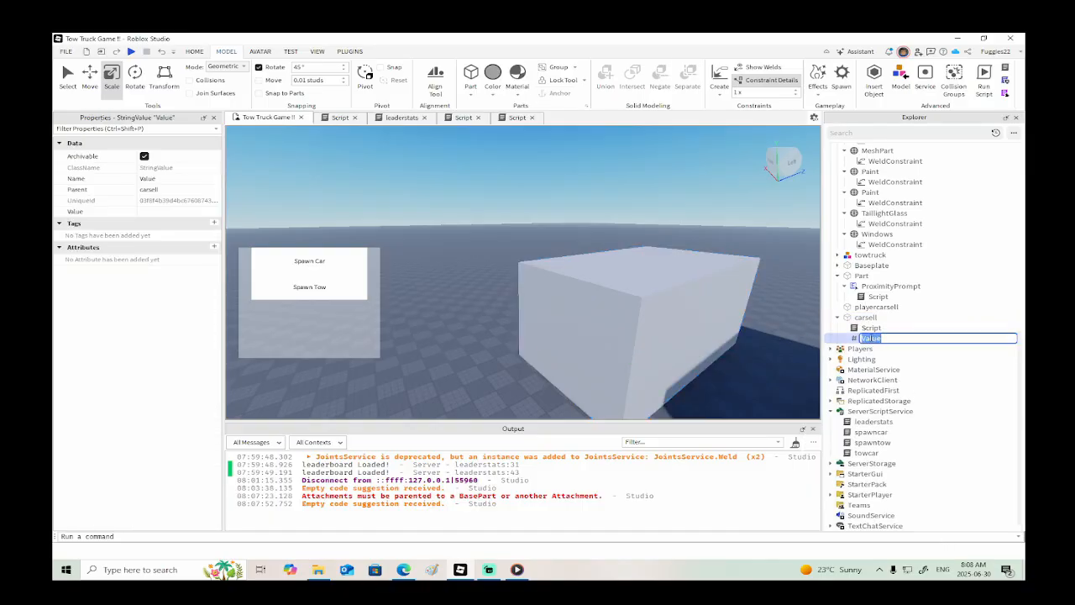
{"action": "type", "text": "mo"}
{"action": "key", "text": "Return"}
- In the carsell script, begin an if statement on hit.Attachment.tow inside the towsell name check
{"action": "double_click", "coordinate": [869, 327]}
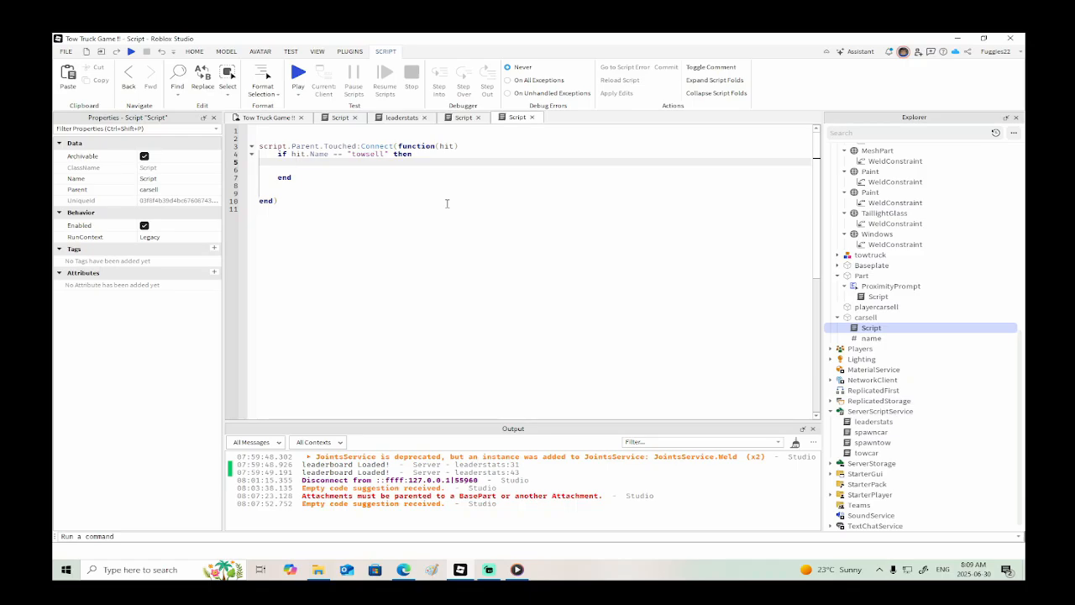
{"action": "type", "text": "if hit"}
{"action": "key", "text": "BackSpace"}
{"action": "type", "text": "."}
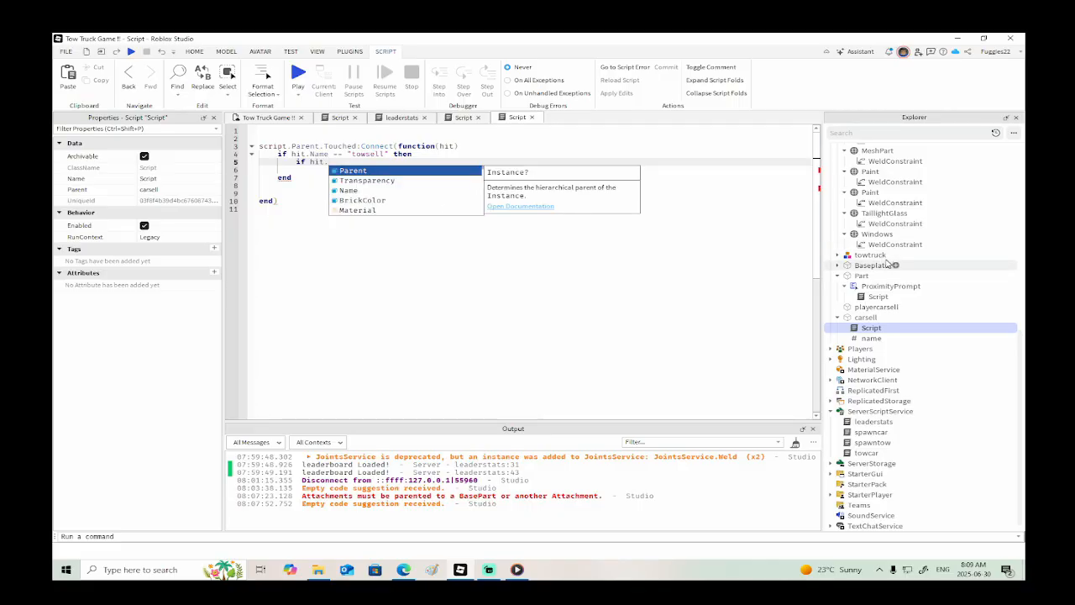
{"action": "scroll", "coordinate": [887, 252], "scroll_direction": "up", "scroll_amount": 5}
{"action": "scroll", "coordinate": [887, 252], "scroll_direction": "up", "scroll_amount": 2}
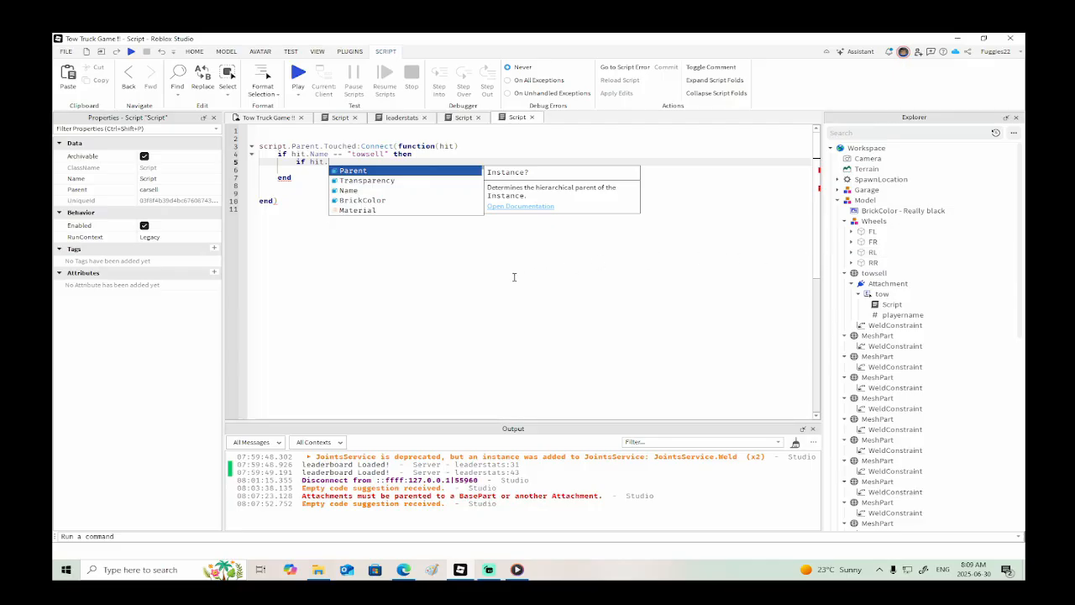
{"action": "type", "text": "A"}
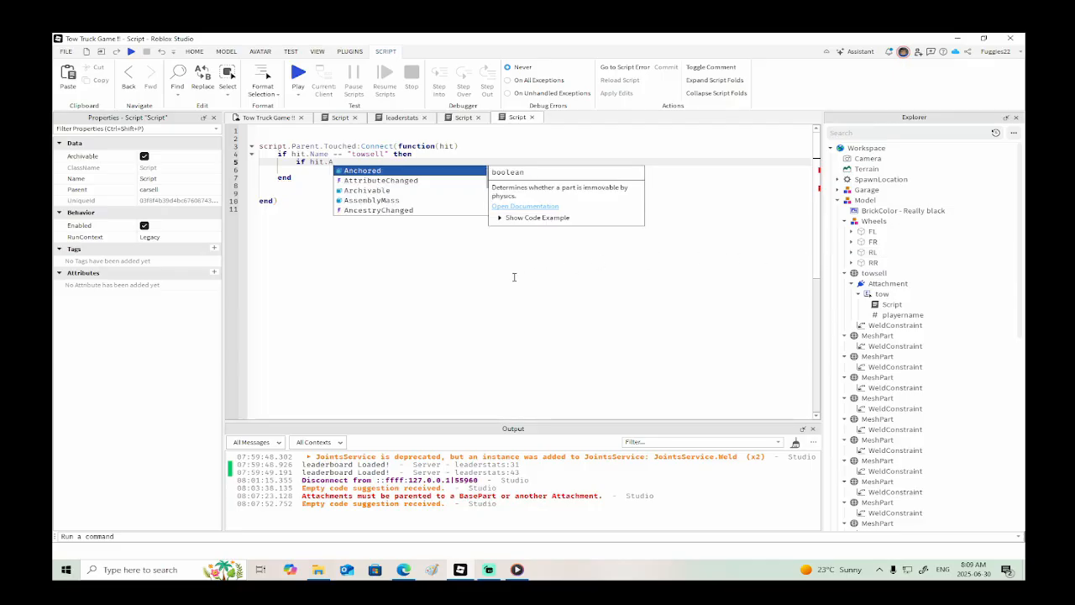
{"action": "type", "text": "ttach"}
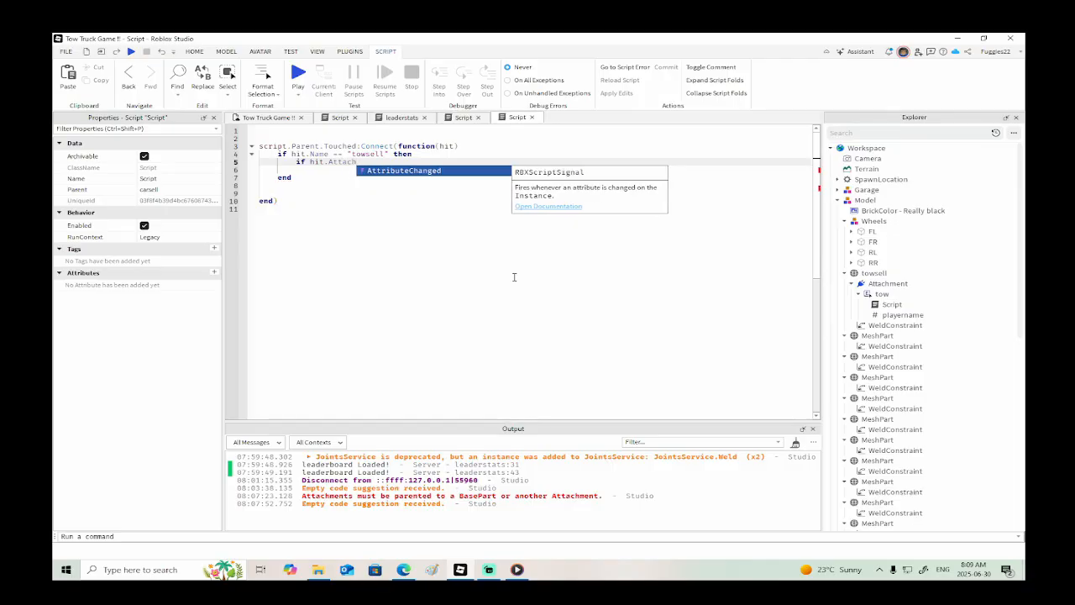
{"action": "type", "text": "ment"}
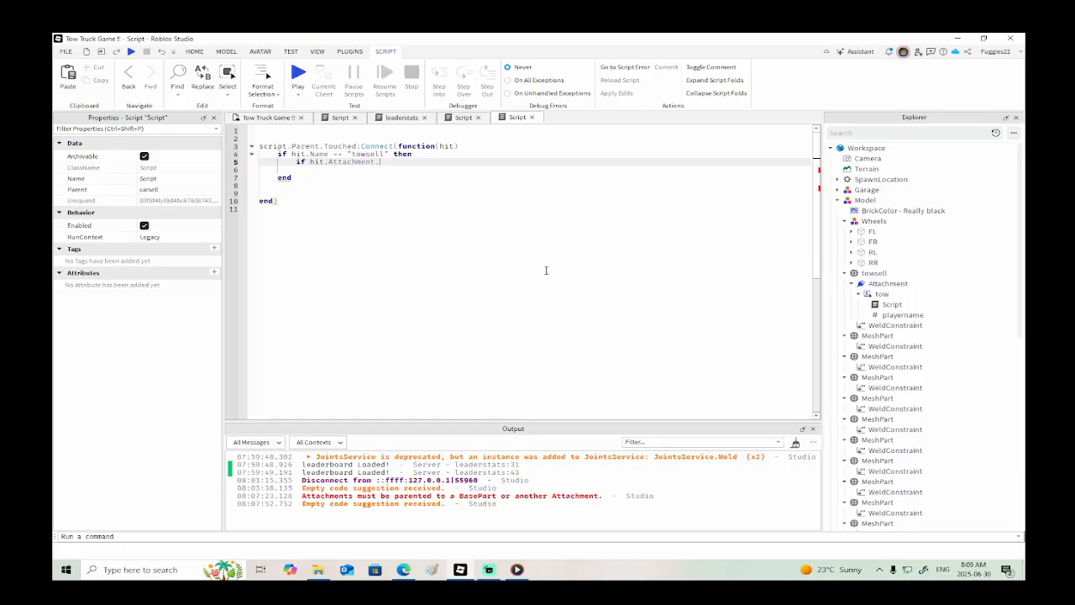
{"action": "type", "text": ".tow"}
- Remove the if keyword from the new line and extend the reference to hit.Attachment.tow.playername
{"action": "key", "text": "Left"}
{"action": "key", "text": "Left"}
{"action": "key", "text": "Left"}
{"action": "key", "text": "Left"}
{"action": "key", "text": "Left"}
{"action": "key", "text": "Left"}
{"action": "key", "text": "Left"}
{"action": "key", "text": "Left"}
{"action": "key", "text": "Left"}
{"action": "key", "text": "Left"}
{"action": "key", "text": "Left"}
{"action": "key", "text": "Left"}
{"action": "key", "text": "Left"}
{"action": "key", "text": "Left"}
{"action": "key", "text": "Left"}
{"action": "key", "text": "Left"}
{"action": "key", "text": "Right"}
{"action": "key", "text": "BackSpace"}
{"action": "key", "text": "BackSpace"}
{"action": "key", "text": "End"}
{"action": "type", "text": ".playername"}
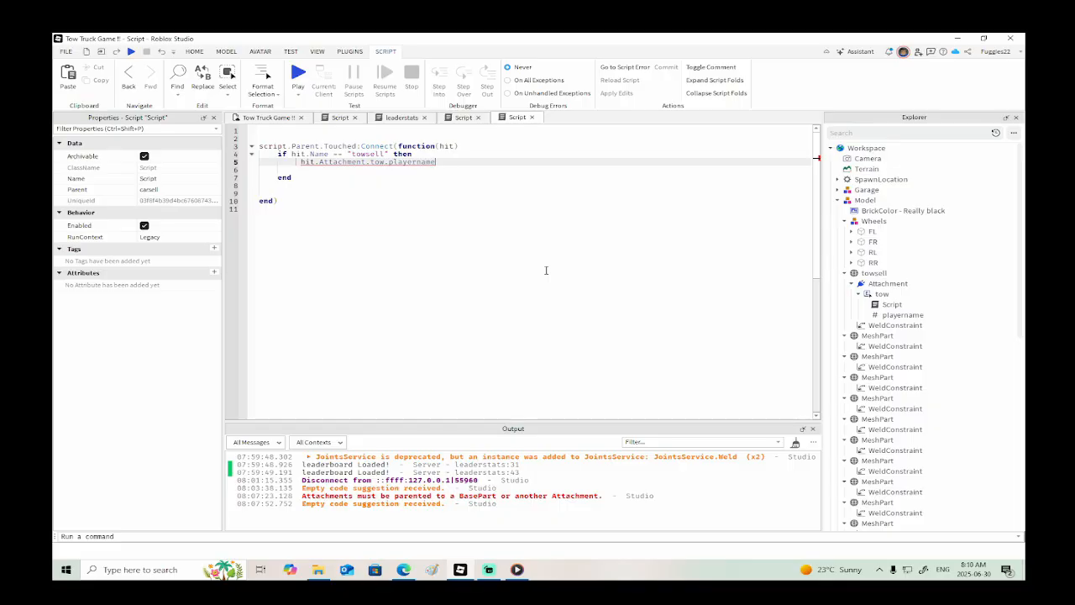
- Assign script.Parent.Name.Value to the playername reference inside the towsell check
{"action": "type", "text": " = script.Parent"}
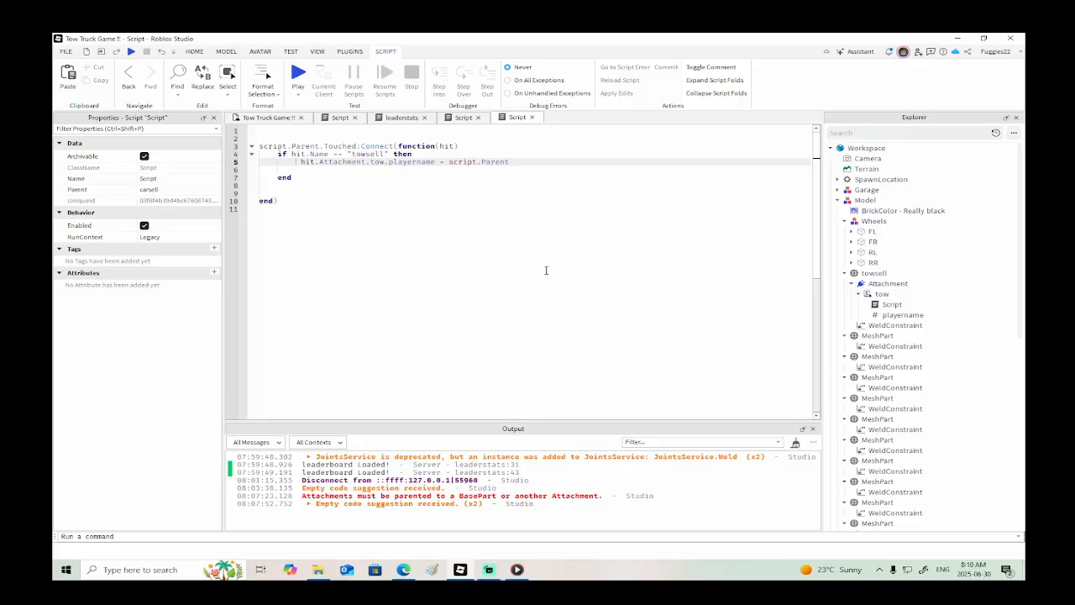
{"action": "type", "text": ".p"}
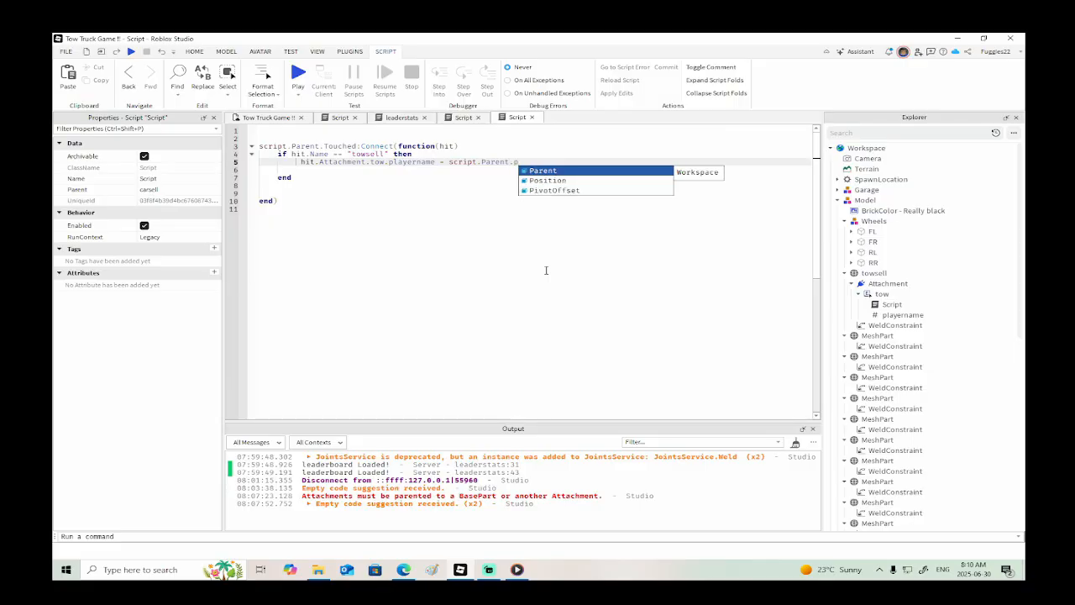
{"action": "scroll", "coordinate": [921, 356], "scroll_direction": "down", "scroll_amount": 10}
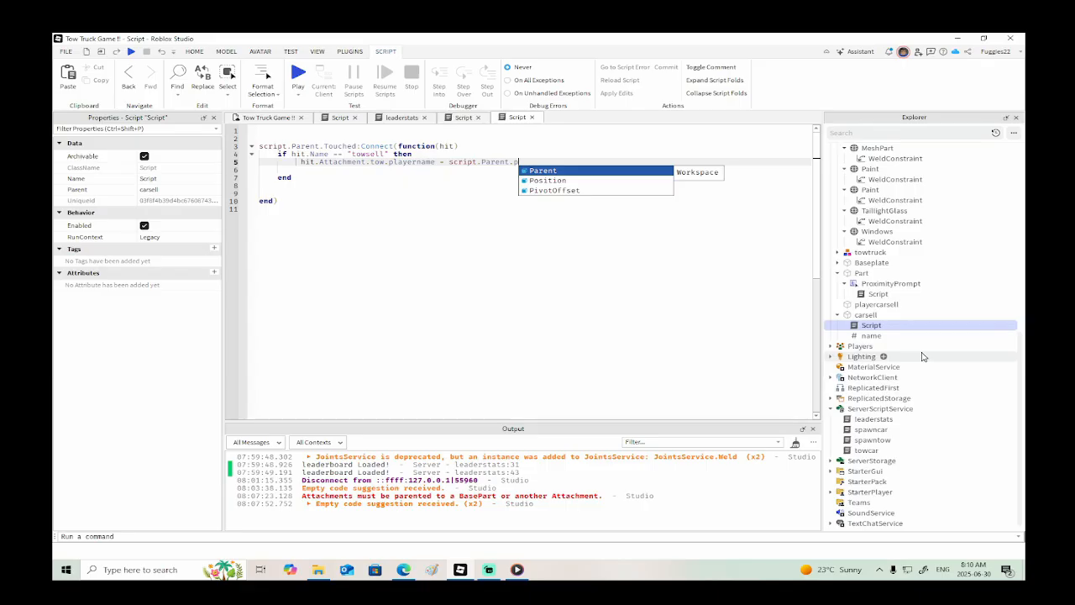
{"action": "key", "text": "BackSpace"}
{"action": "type", "text": "Name"}
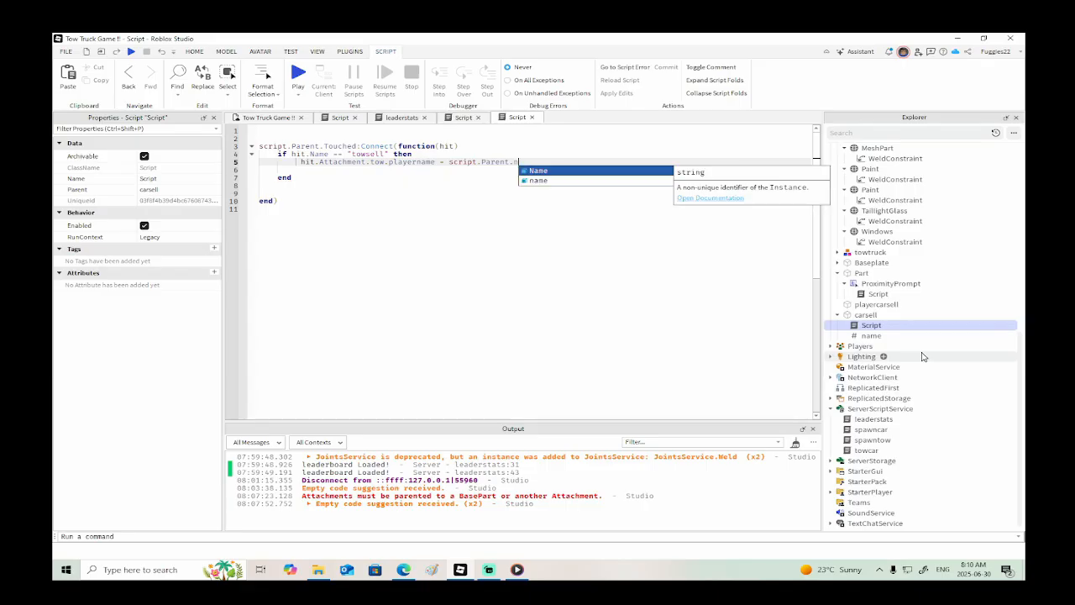
{"action": "type", "text": ".v"}
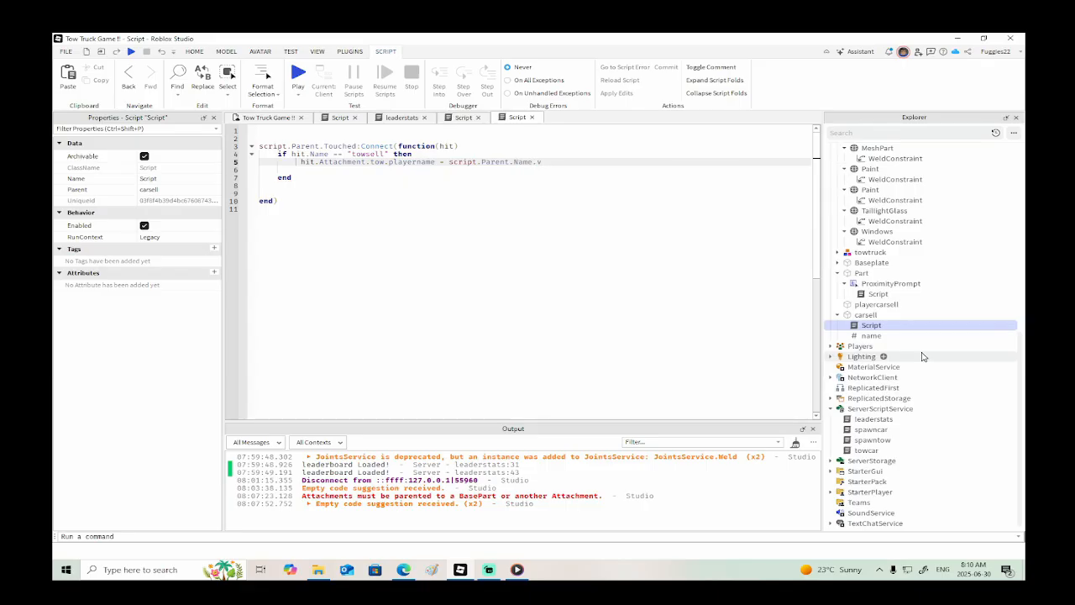
{"action": "type", "text": "Value"}
- Append .Value to playername on the receiving side of the assignment
{"action": "key", "text": "Left"}
{"action": "key", "text": "Left"}
{"action": "key", "text": "Left"}
{"action": "key", "text": "Left"}
{"action": "key", "text": "Left"}
{"action": "key", "text": "Left"}
{"action": "key", "text": "Left"}
{"action": "key", "text": "Left"}
{"action": "key", "text": "Left"}
{"action": "key", "text": "Left"}
{"action": "key", "text": "Left"}
{"action": "key", "text": "Left"}
{"action": "key", "text": "Left"}
{"action": "key", "text": "Left"}
{"action": "key", "text": "Left"}
{"action": "key", "text": "Left"}
{"action": "key", "text": "Left"}
{"action": "key", "text": "Left"}
{"action": "key", "text": "Left"}
{"action": "key", "text": "Left"}
{"action": "key", "text": "Left"}
{"action": "key", "text": "Left"}
{"action": "key", "text": "Left"}
{"action": "type", "text": ".Value"}
- Rename the StringValue inside carsell as names
{"action": "left_click", "coordinate": [873, 336]}
{"action": "double_click", "coordinate": [872, 336]}
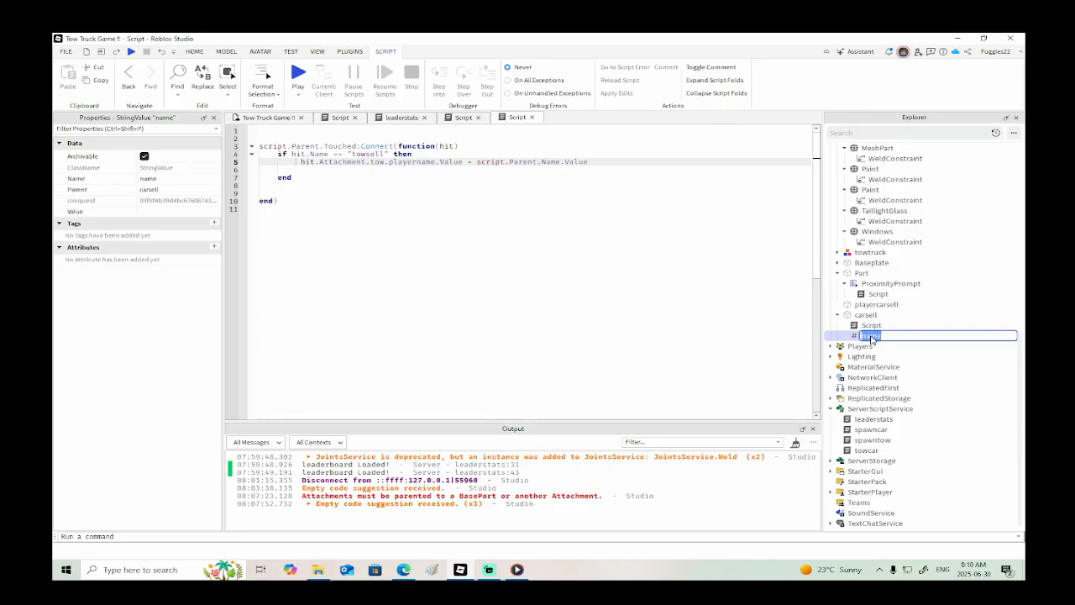
{"action": "type", "text": "names"}
{"action": "key", "text": "Return"}
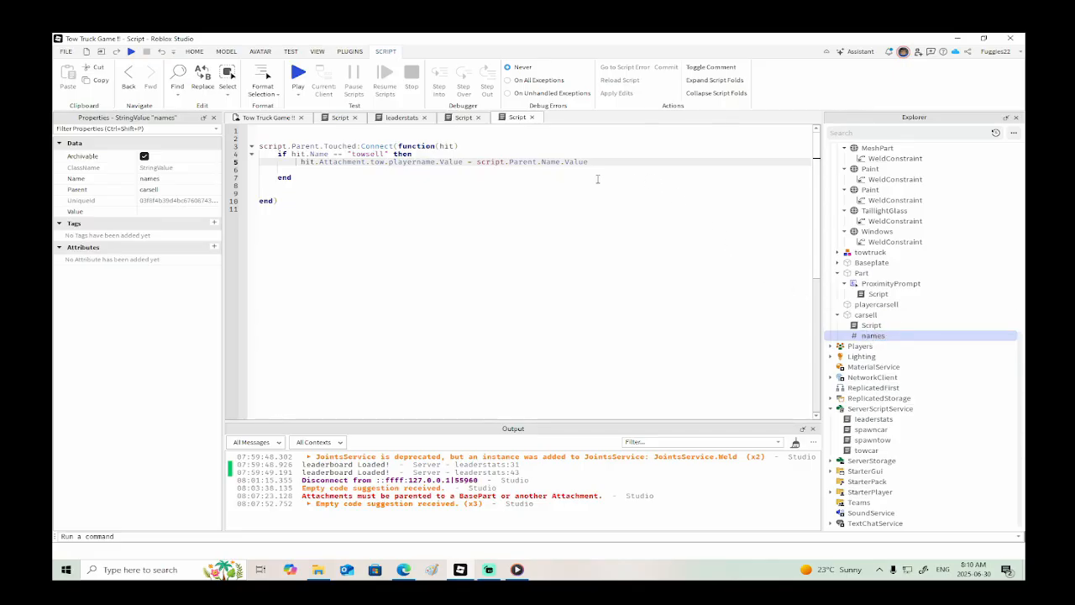
- Replace Name with names in the assignment so it reads script.Parent.names.Value
{"action": "left_click", "coordinate": [562, 162]}
{"action": "key", "text": "Right"}
{"action": "key", "text": "BackSpace"}
{"action": "key", "text": "BackSpace"}
{"action": "key", "text": "BackSpace"}
{"action": "key", "text": "BackSpace"}
{"action": "type", "text": "names"}
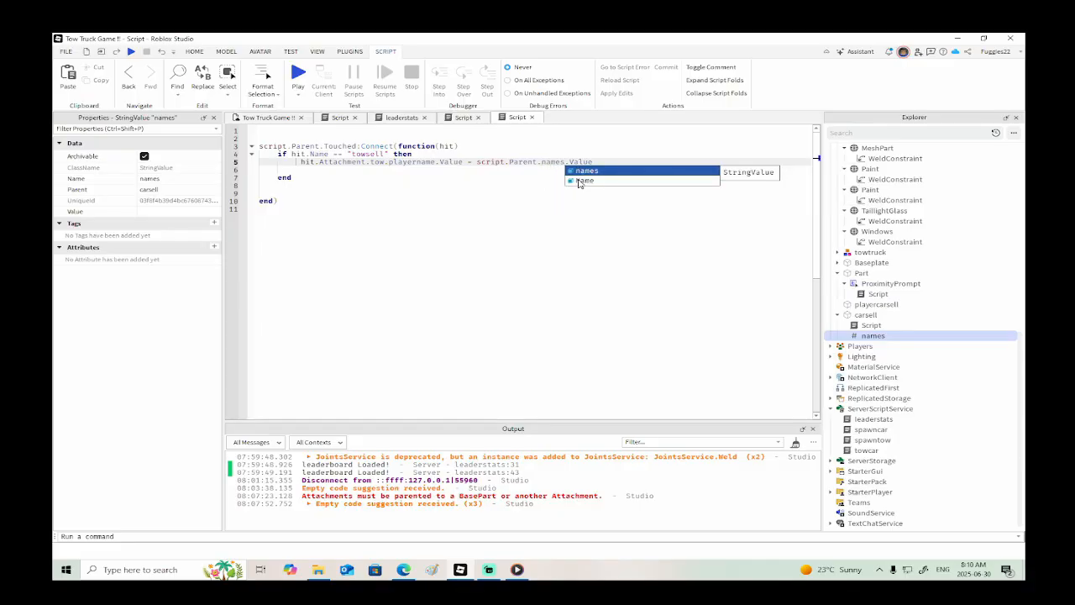
{"action": "left_click", "coordinate": [545, 212]}
{"action": "left_click", "coordinate": [641, 164]}
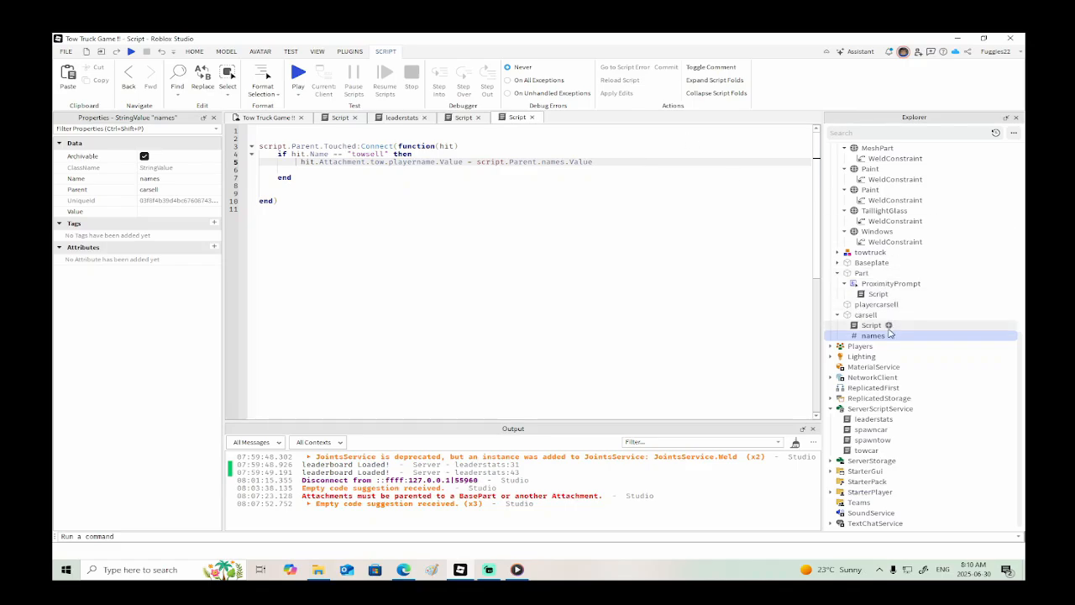
- Copy the DataStoreService and myDataStore declarations from the towtruckbadge script into the carsell script above the Touched function
{"action": "left_click", "coordinate": [463, 120]}
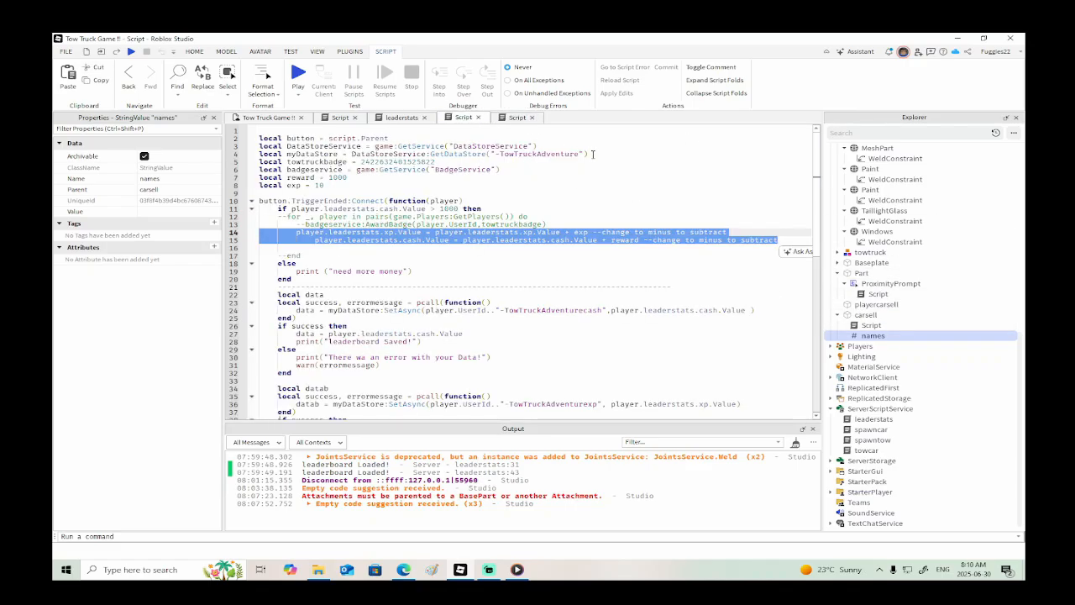
{"action": "left_click_drag", "start_coordinate": [591, 154], "coordinate": [257, 148]}
{"action": "key", "text": "ctrl+c"}
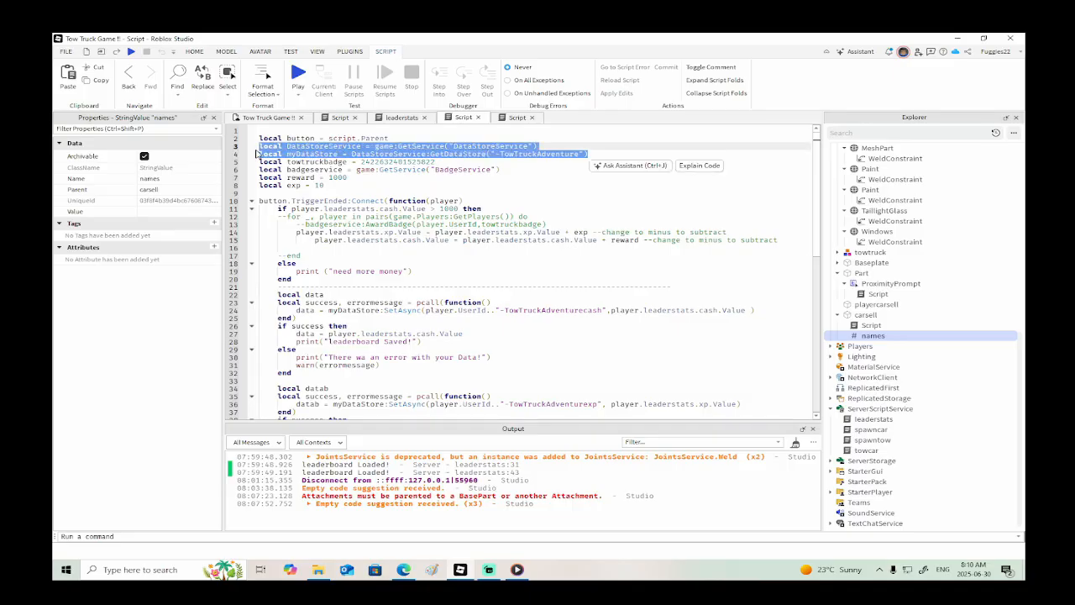
{"action": "left_click", "coordinate": [342, 120]}
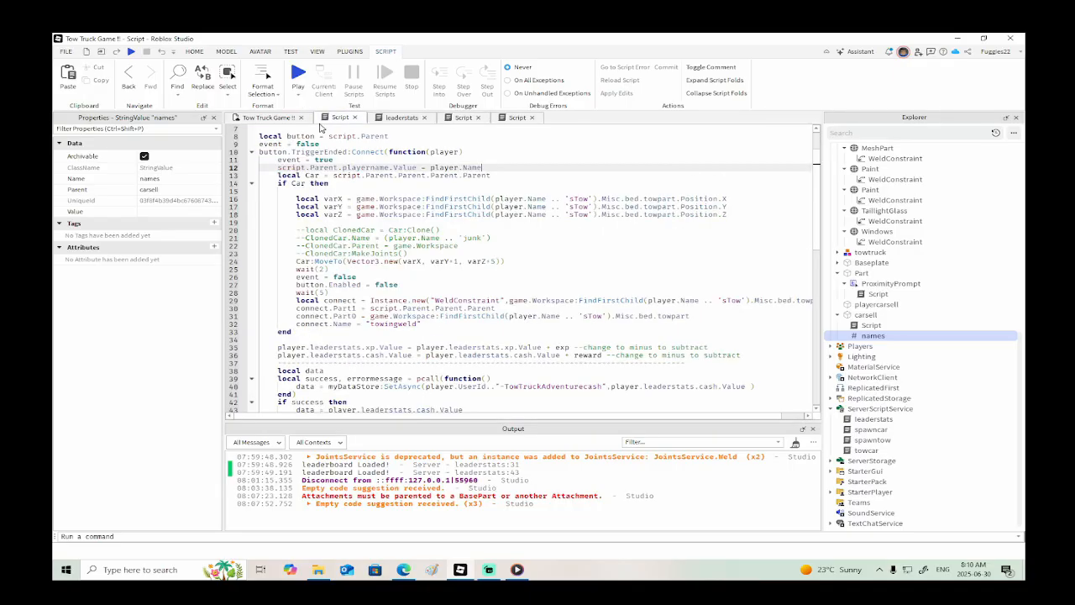
{"action": "left_click", "coordinate": [514, 118]}
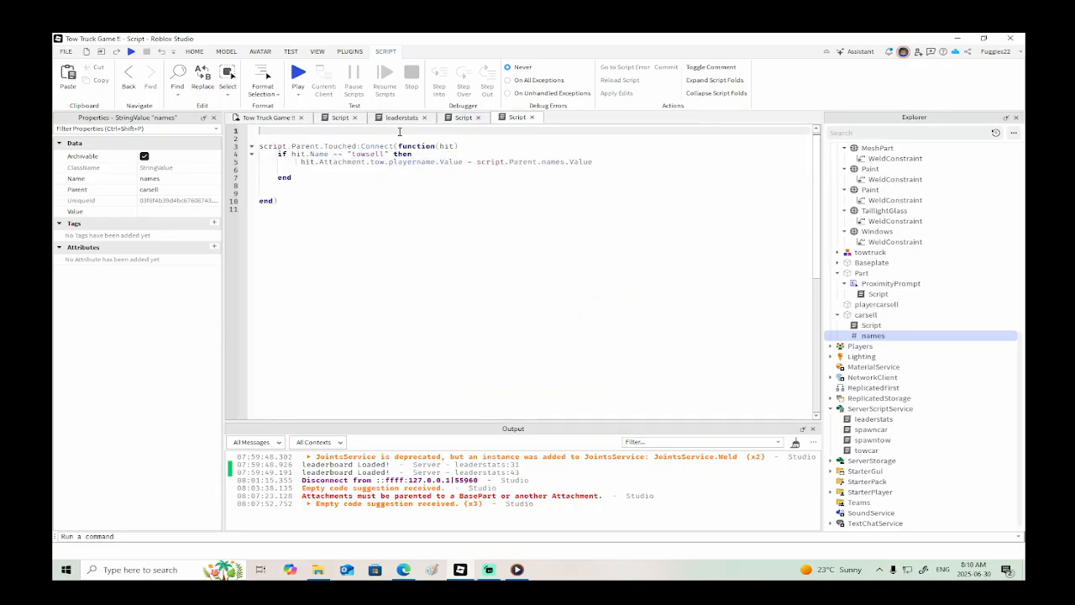
{"action": "key", "text": "Return"}
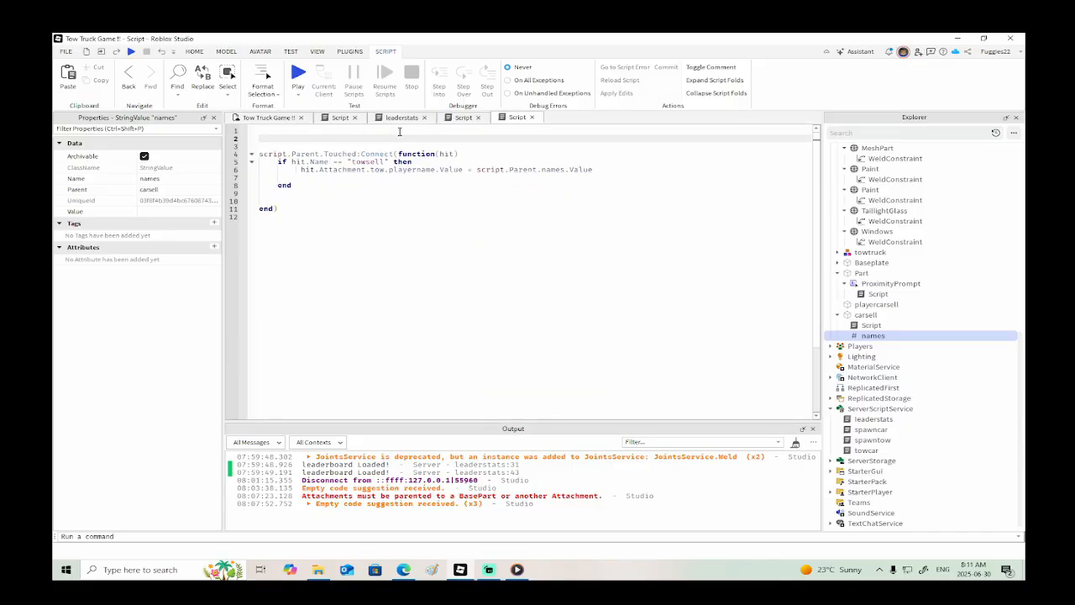
{"action": "type", "text": "local DataStoreService = game:GetService(\"DataStoreService\") local myDataStore = DataStoreService:GetDataStore(\"TowTruckAdventure\")"}
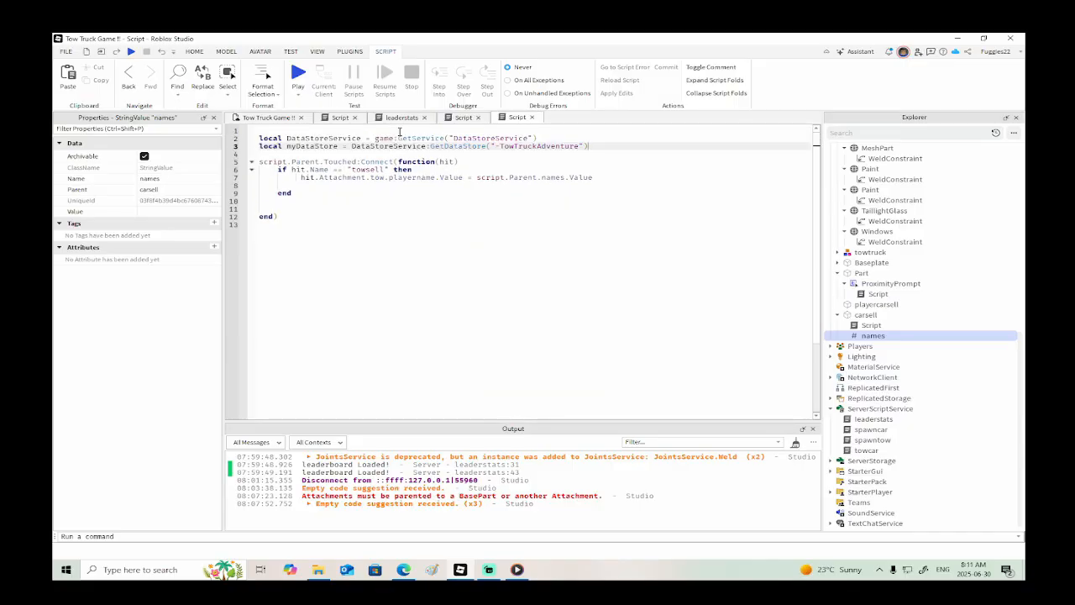
{"action": "left_click", "coordinate": [455, 119]}
{"action": "left_click_drag", "start_coordinate": [323, 186], "coordinate": [250, 181]}
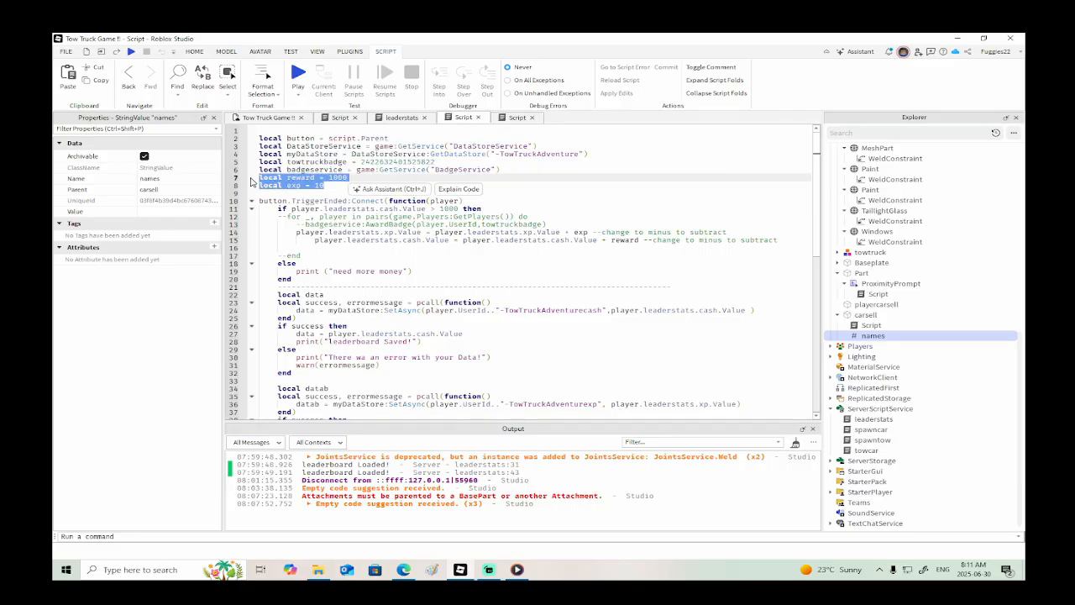
{"action": "left_click", "coordinate": [507, 119]}
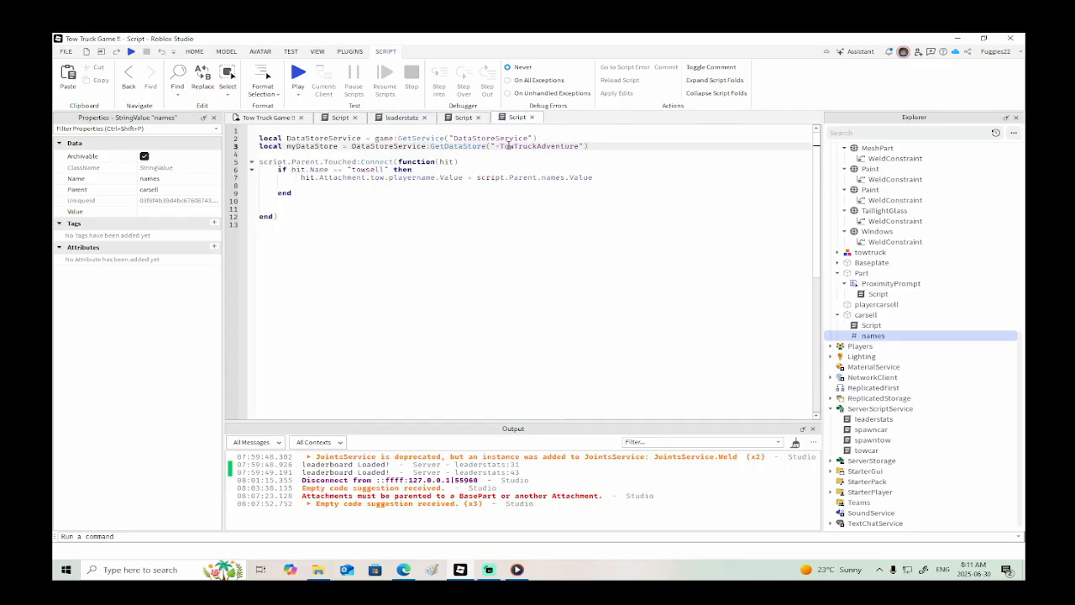
{"action": "type", "text": "0"}
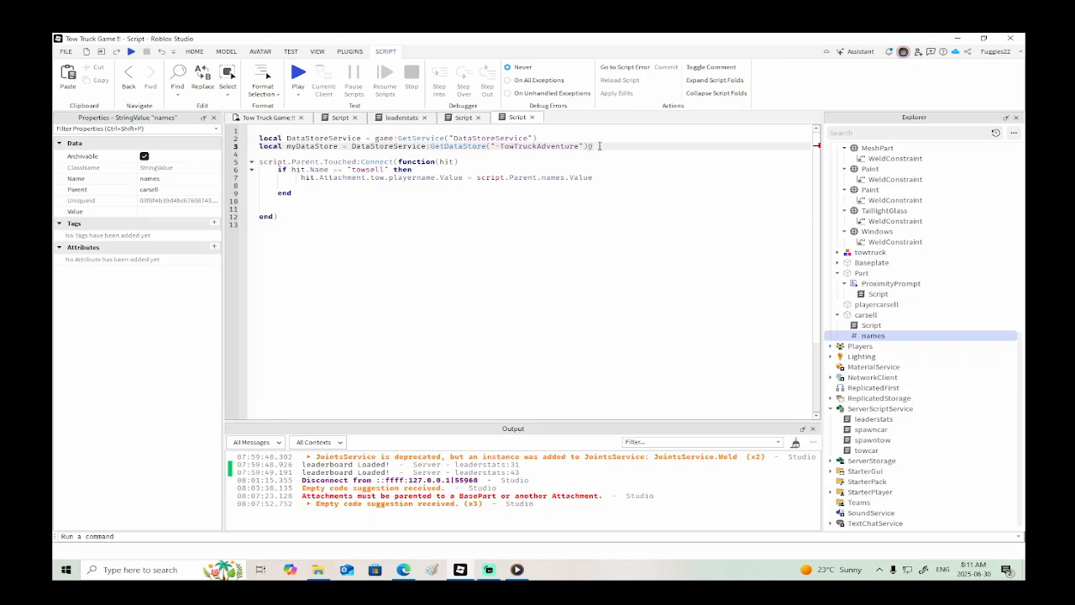
{"action": "key", "text": "BackSpace"}
{"action": "type", "text": "\\"}
{"action": "key", "text": "Return"}
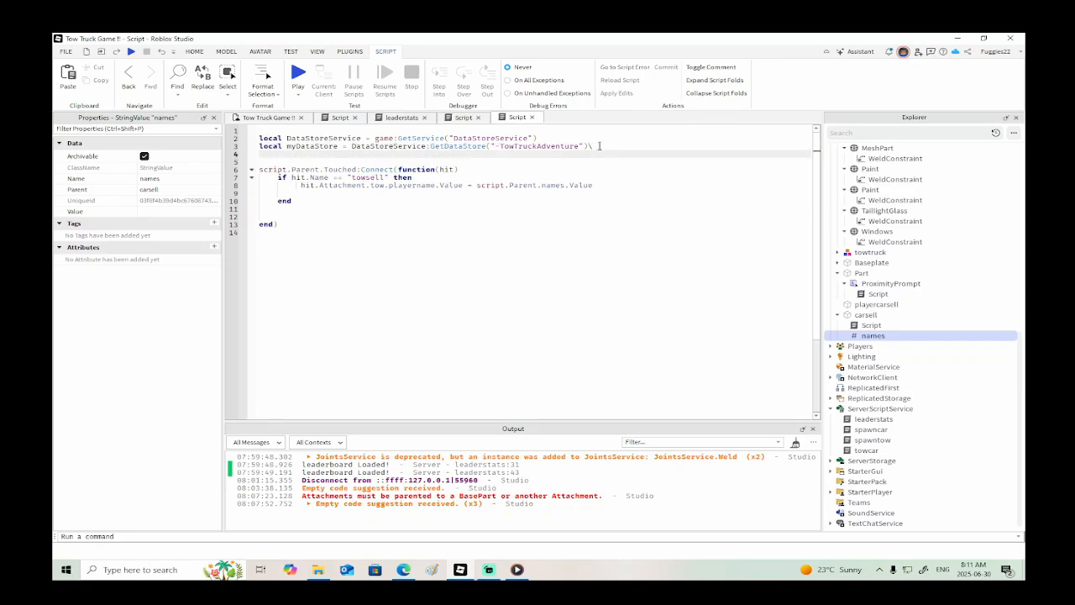
{"action": "key", "text": "BackSpace"}
{"action": "key", "text": "BackSpace"}
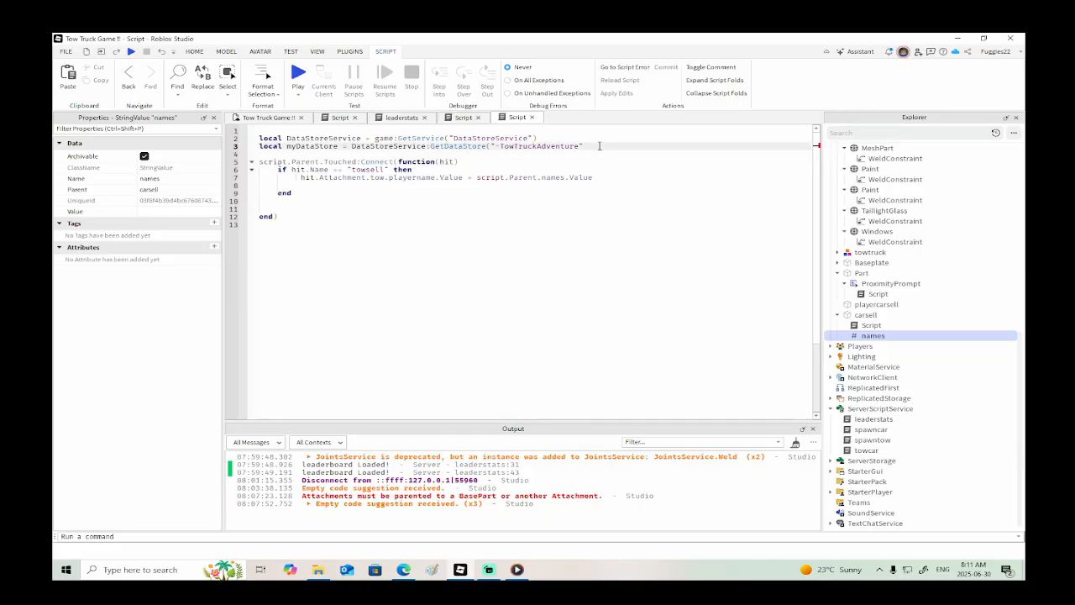
{"action": "type", "text": ")"}
- Copy the reward = 1000 and exp = 10 declarations from the towtruckbadge script to below myDataStore in the carsell script
{"action": "key", "text": "Return"}
{"action": "key", "text": "ctrl+v"}
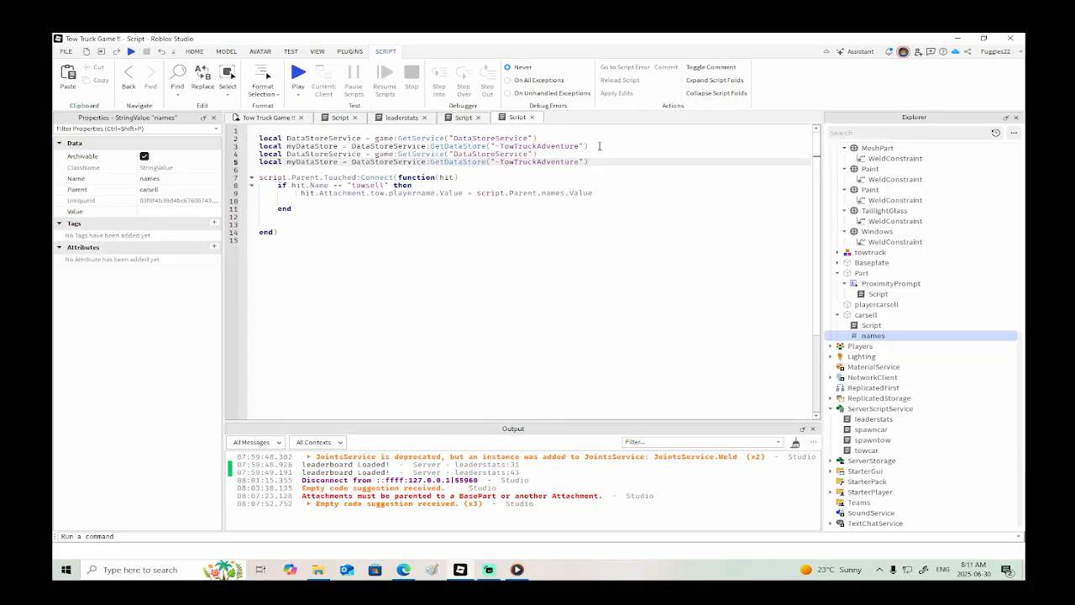
{"action": "key", "text": "ctrl+z"}
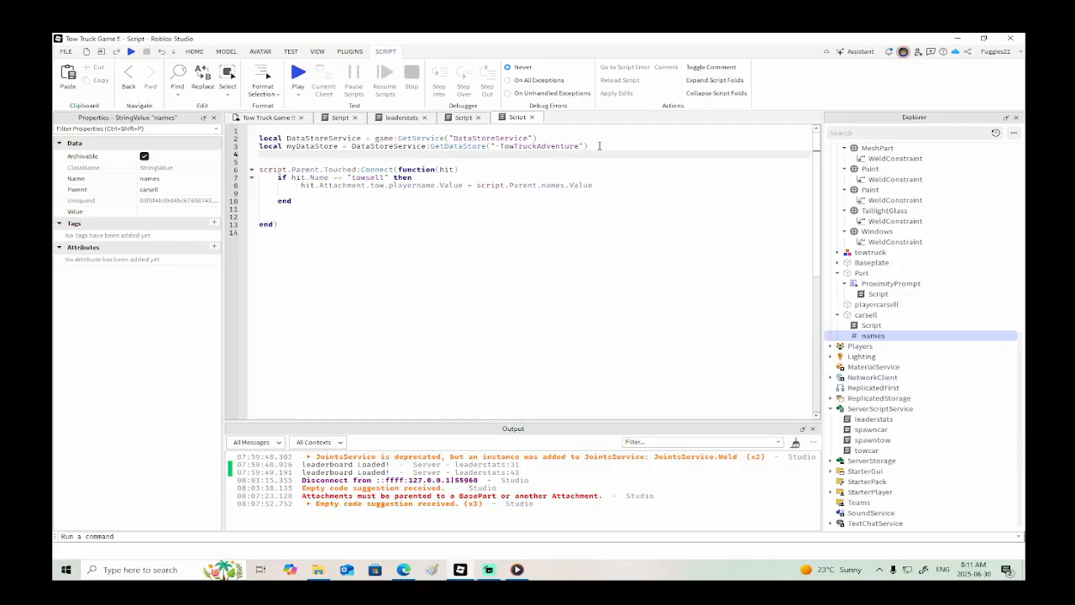
{"action": "left_click", "coordinate": [458, 118]}
{"action": "left_click_drag", "start_coordinate": [327, 186], "coordinate": [252, 178]}
{"action": "key", "text": "ctrl+c"}
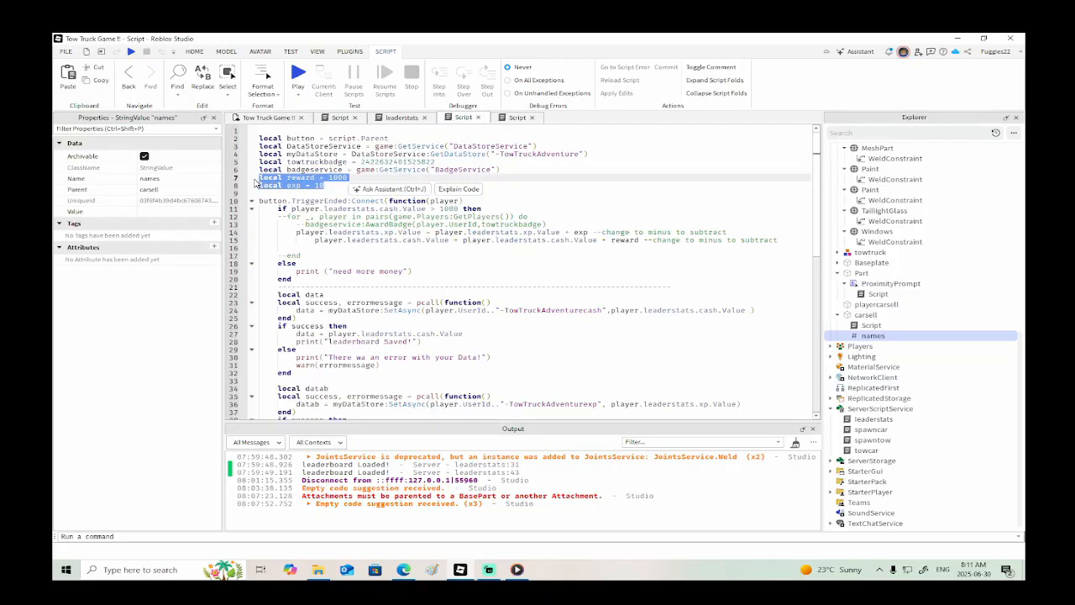
{"action": "left_click", "coordinate": [516, 118]}
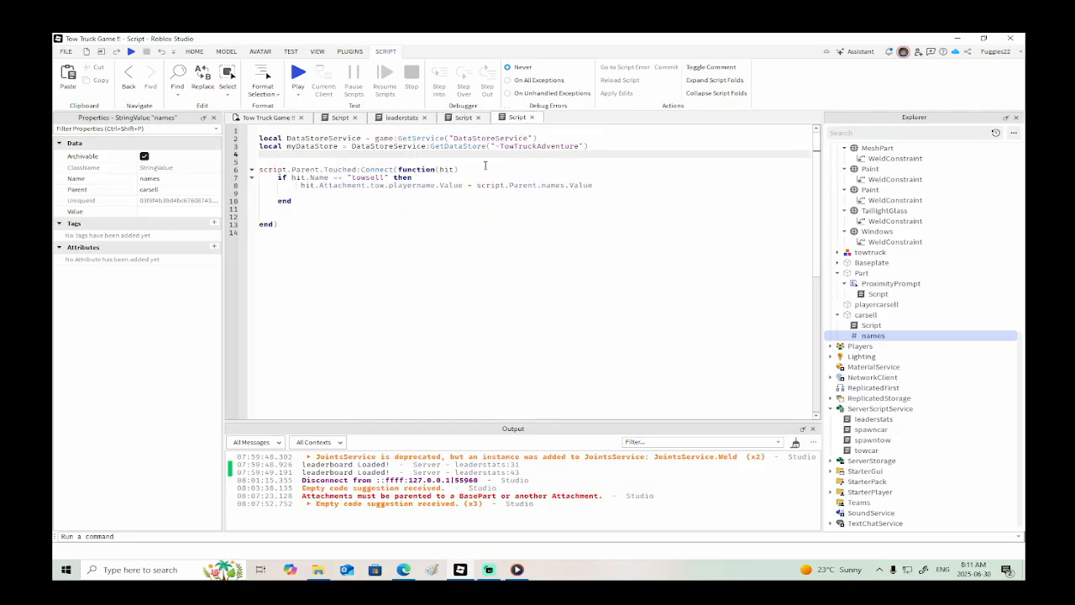
{"action": "key", "text": "ctrl+v"}
- Copy the cash and xp saving blocks from the towtruckbadge script into the carsell script's Touched function, below the if statement
{"action": "left_click", "coordinate": [464, 118]}
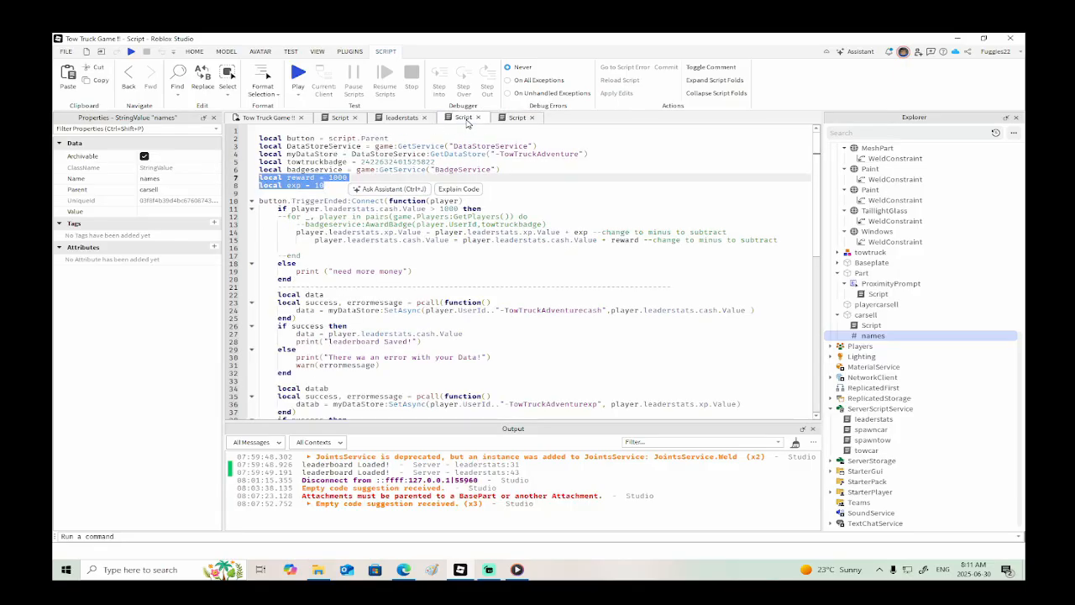
{"action": "scroll", "coordinate": [406, 280], "scroll_direction": "down", "scroll_amount": 5}
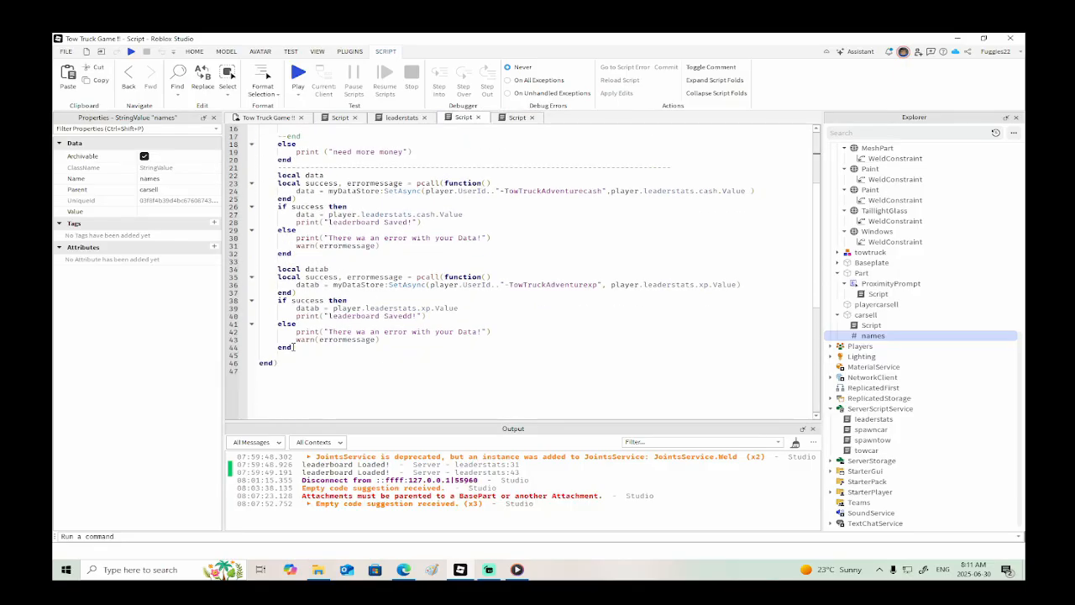
{"action": "left_click_drag", "start_coordinate": [292, 347], "coordinate": [259, 172]}
{"action": "key", "text": "ctrl+c"}
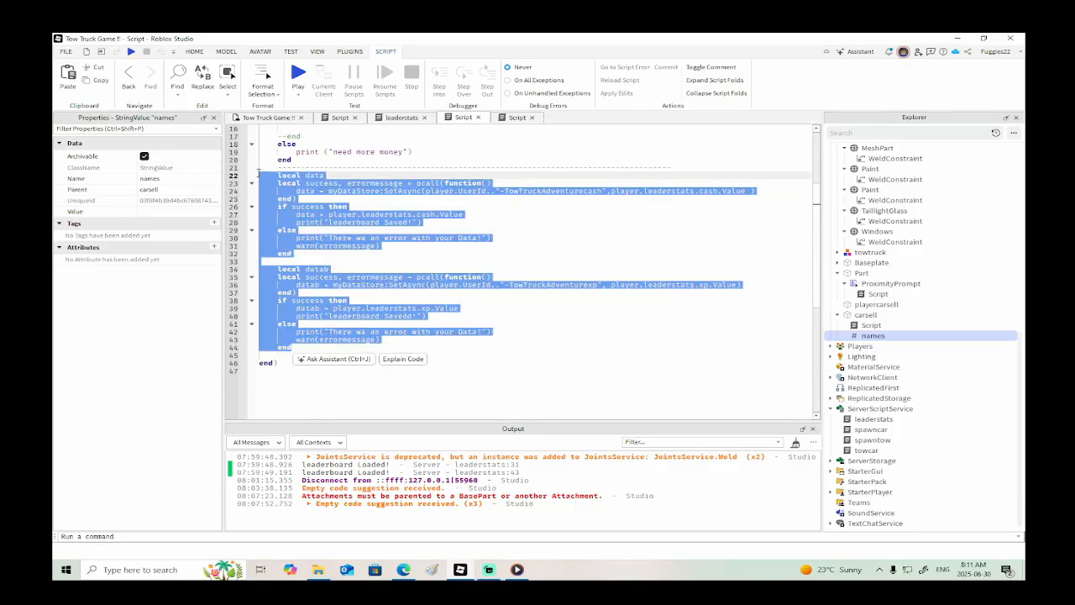
{"action": "left_click", "coordinate": [506, 120]}
{"action": "left_click", "coordinate": [306, 216]}
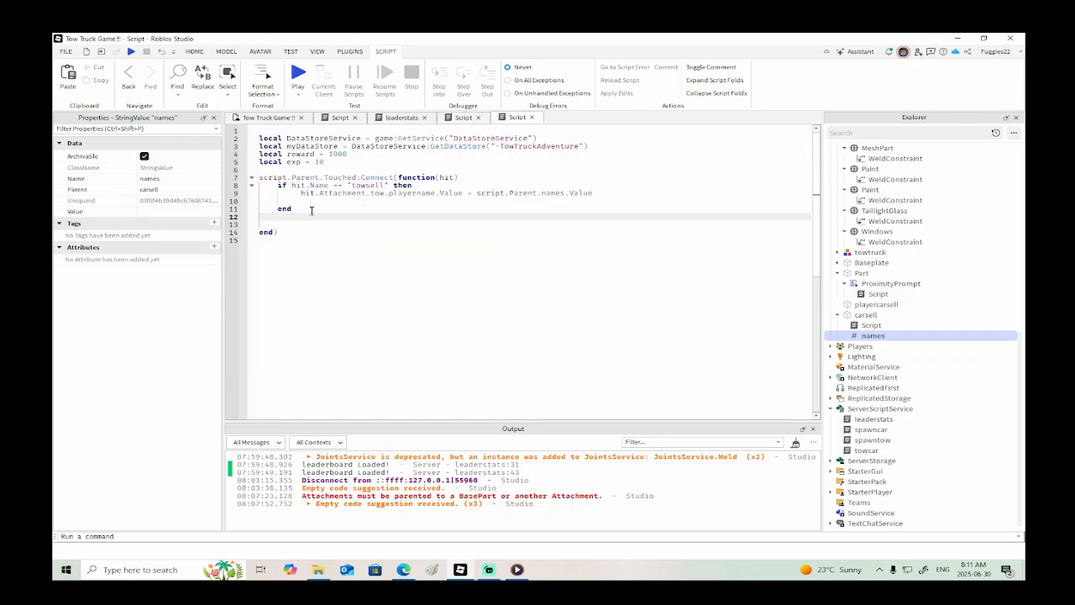
{"action": "key", "text": "ctrl+v"}
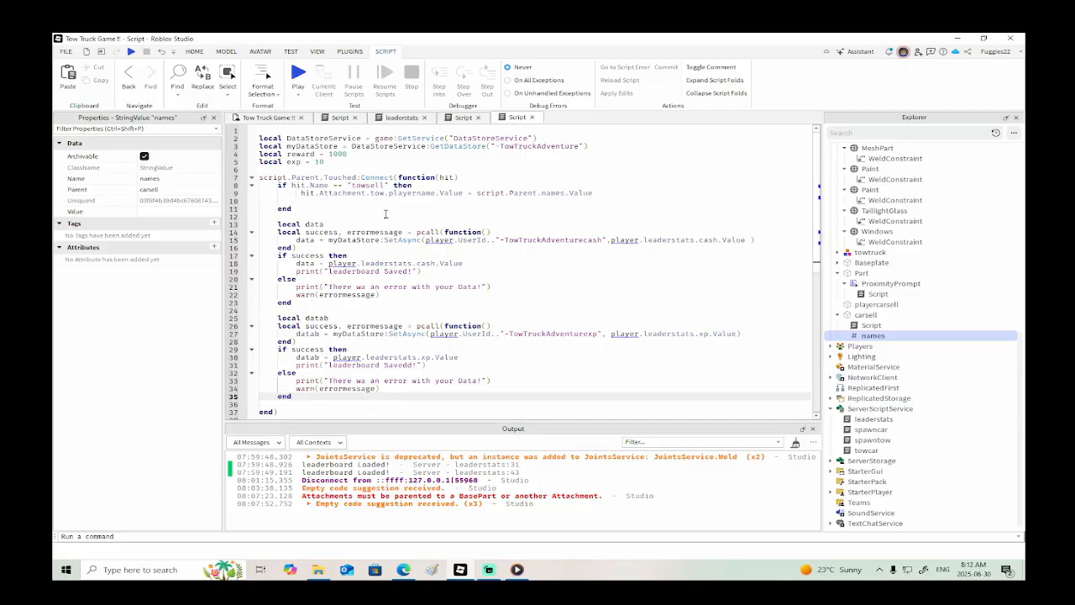
- Declare local player = script.Parent.names.Value above local data in the carsell script
{"action": "left_click", "coordinate": [326, 216]}
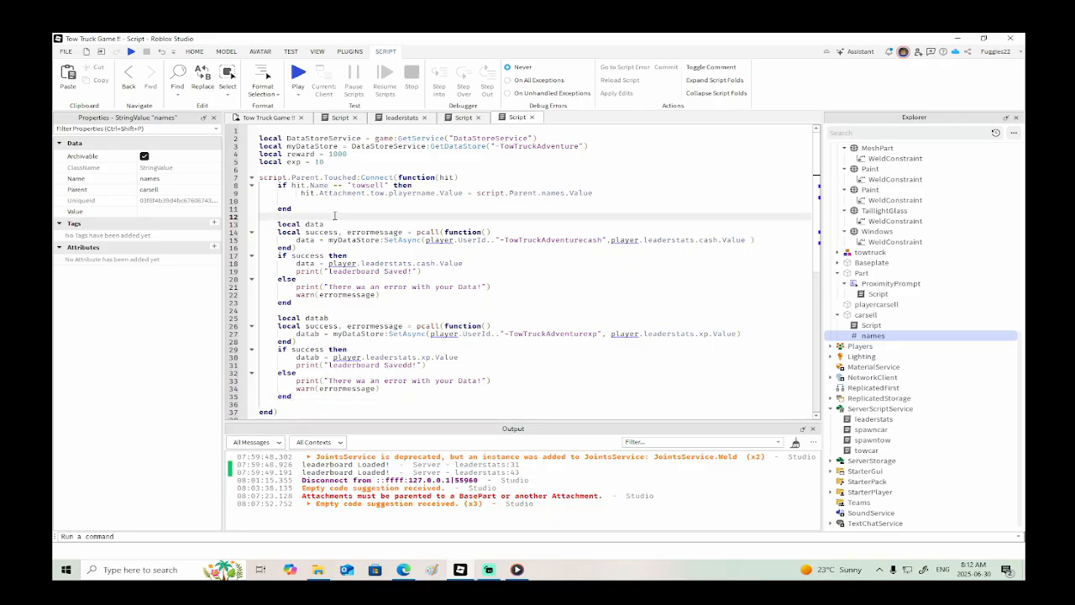
{"action": "type", "text": "local player = script.Parent.n"}
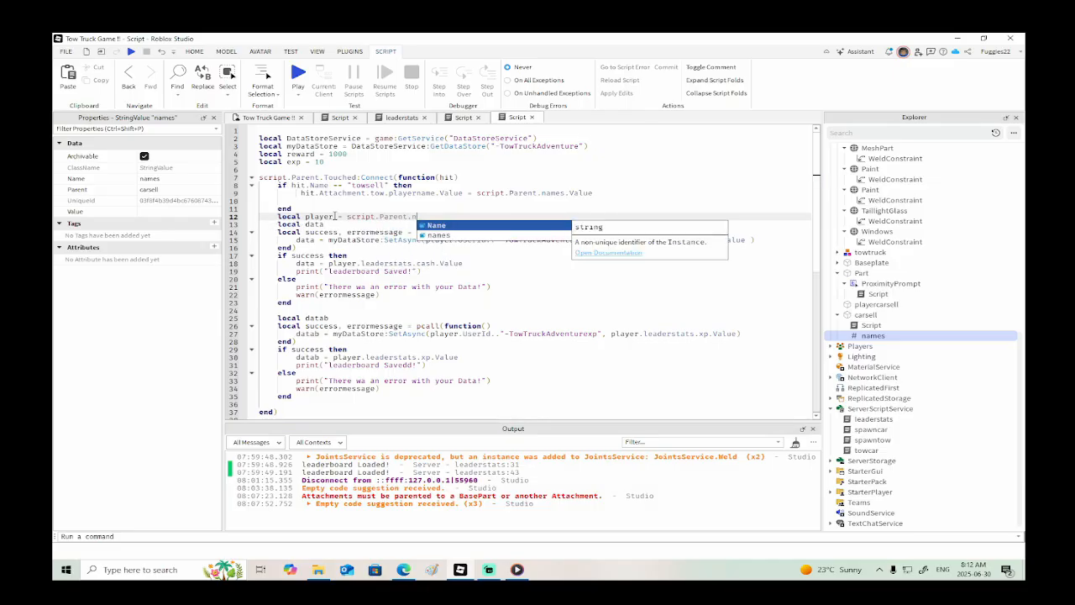
{"action": "type", "text": "ames"}
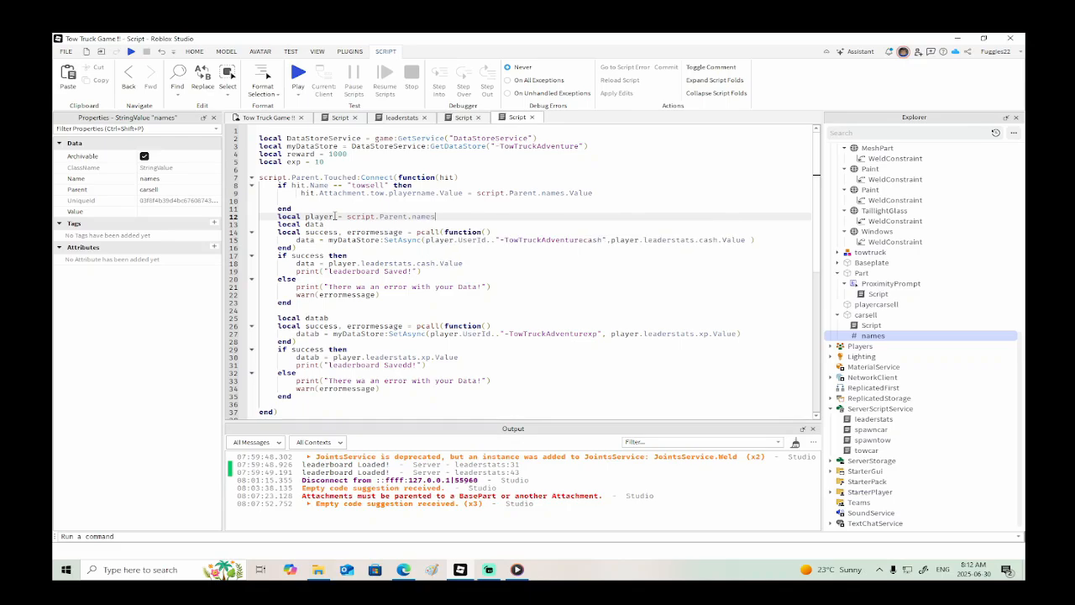
{"action": "type", "text": ".Value"}
- Examine the carsell part's transparency and collision properties in the place view
{"action": "left_click", "coordinate": [270, 120]}
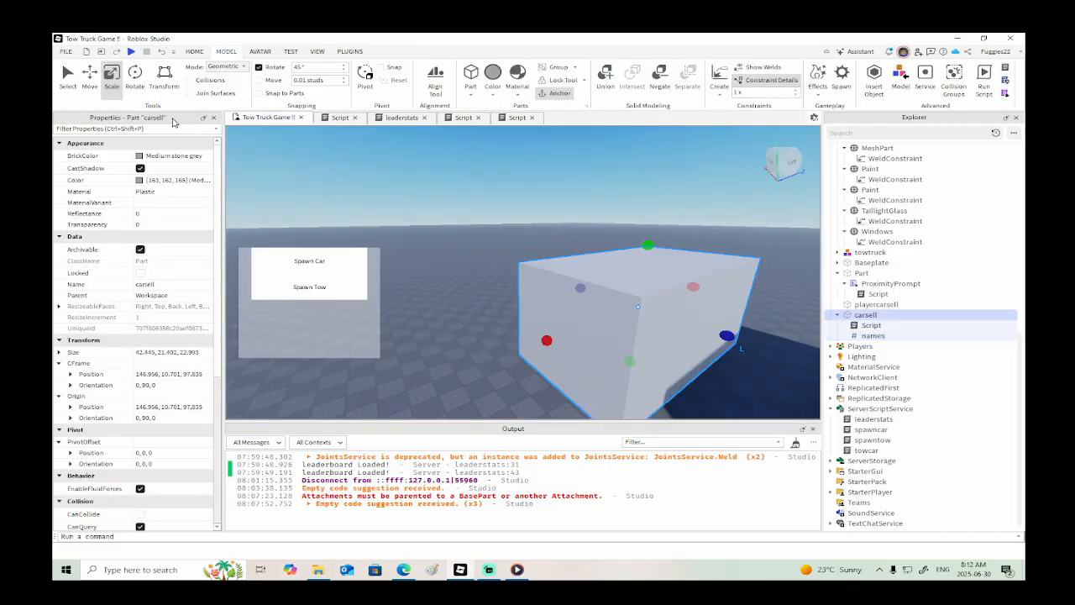
{"action": "left_click", "coordinate": [156, 225]}
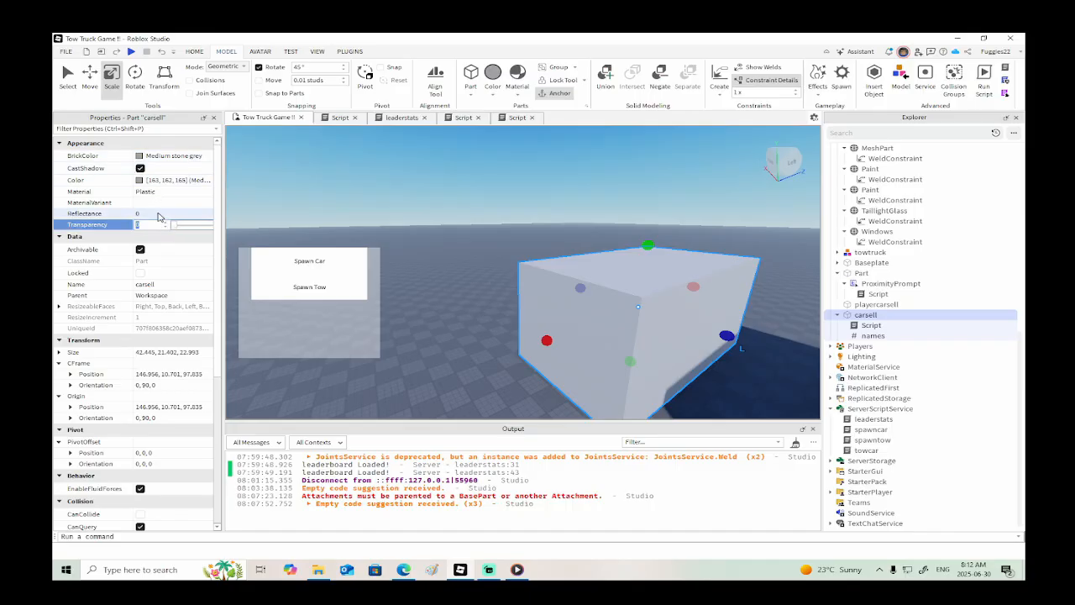
{"action": "scroll", "coordinate": [184, 336], "scroll_direction": "down", "scroll_amount": 6}
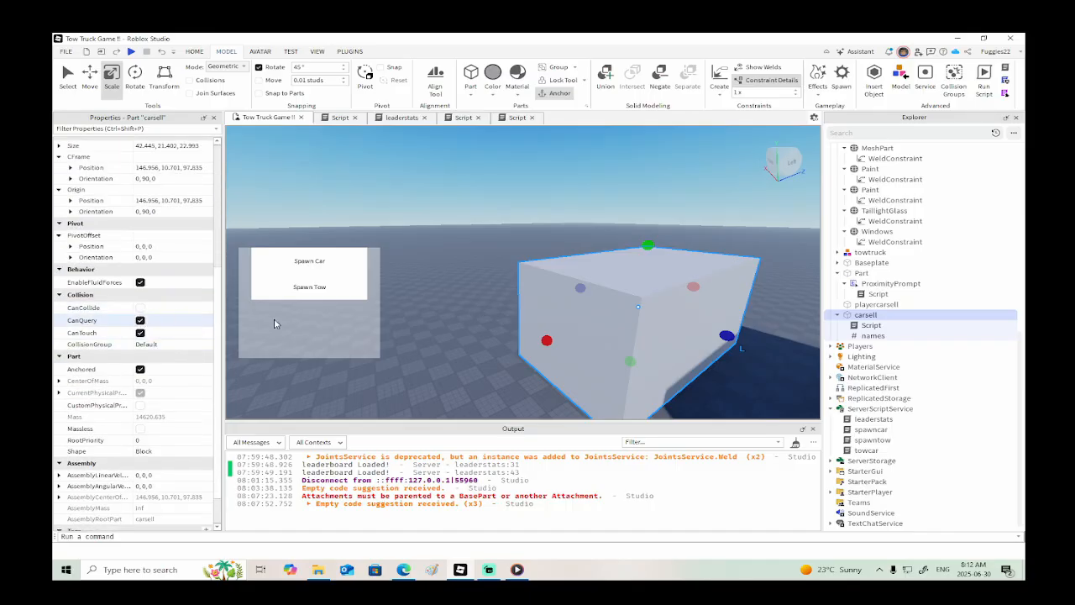
{"action": "left_click", "coordinate": [454, 324]}
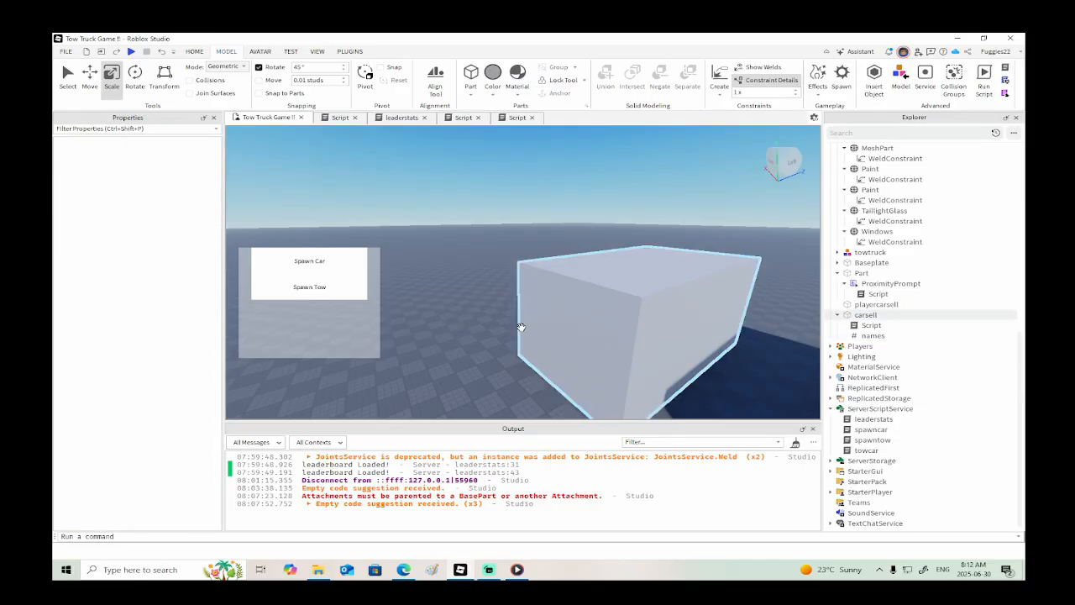
- Start a play test and spawn a tow truck in the game
{"action": "right_click_drag", "start_coordinate": [521, 326], "coordinate": [522, 331]}
{"action": "key", "text": "w"}
{"action": "key", "text": "d"}
{"action": "left_click", "coordinate": [131, 52]}
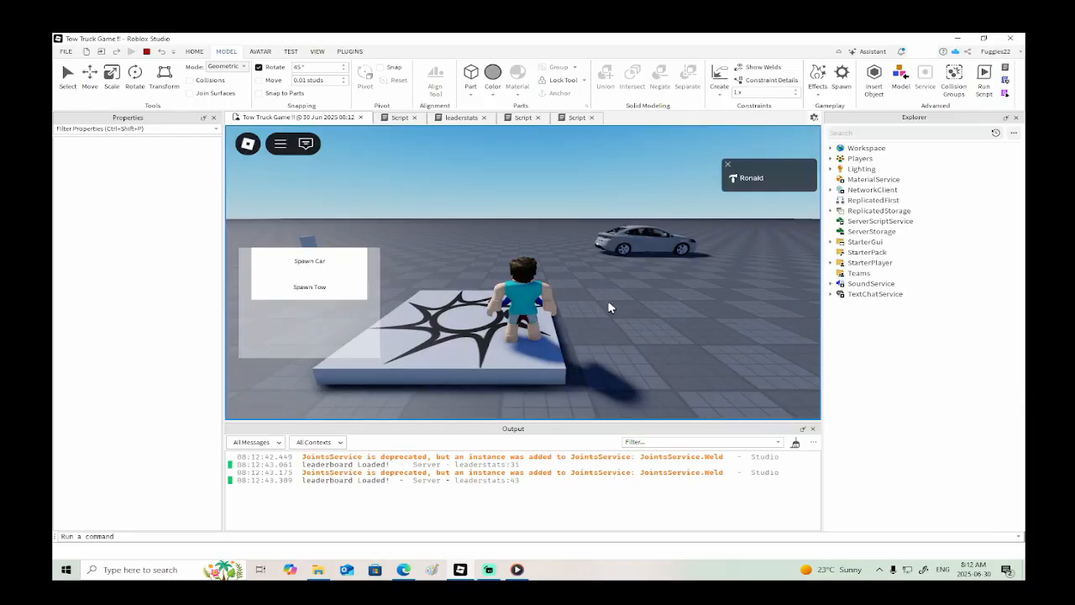
{"action": "key", "text": "w"}
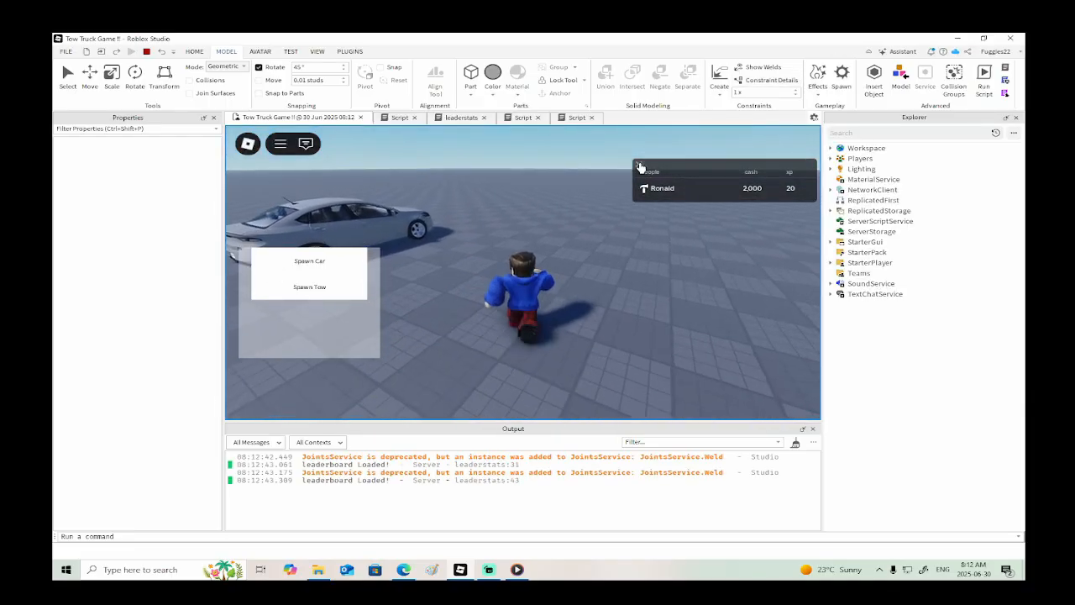
{"action": "left_click", "coordinate": [640, 166]}
{"action": "right_click_drag", "start_coordinate": [624, 209], "coordinate": [625, 209]}
{"action": "key", "text": "d"}
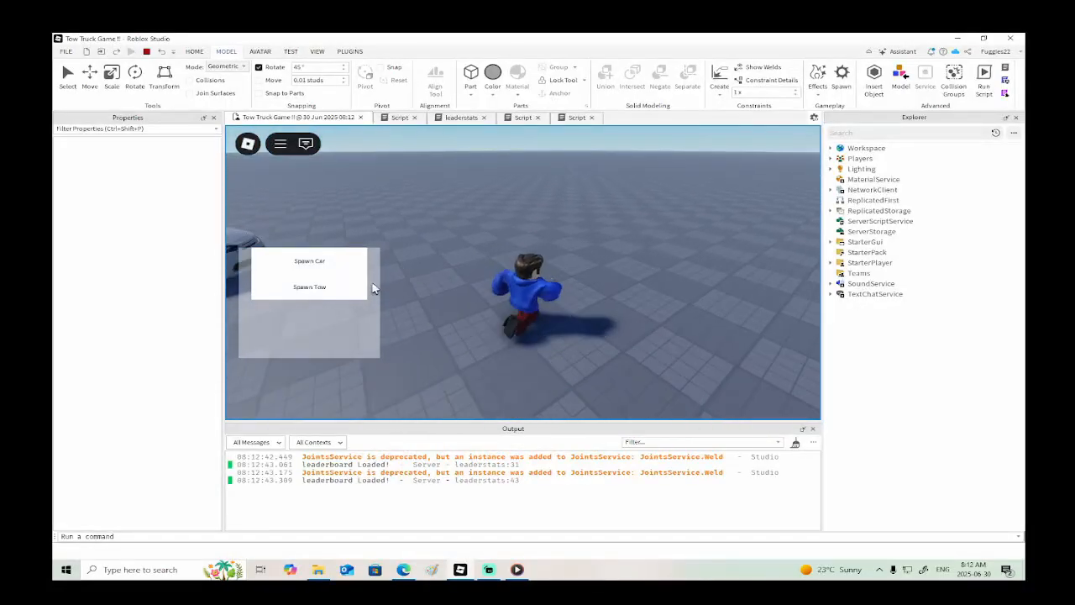
{"action": "left_click", "coordinate": [328, 286]}
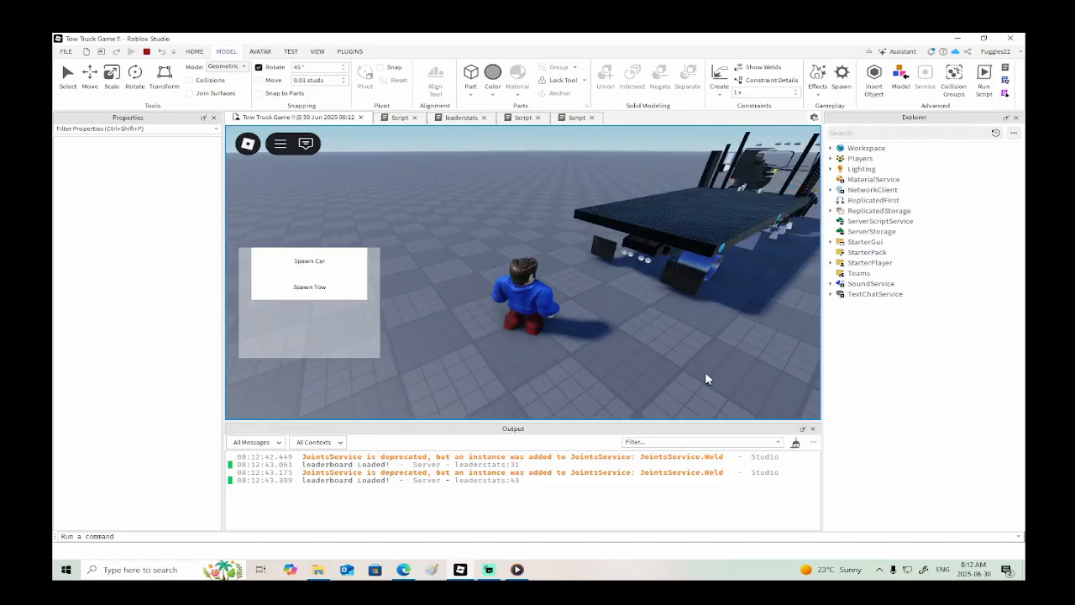
- Walk the character to the front of the parked car and trigger its tow prompt
{"action": "key", "text": "w"}
{"action": "right_click_drag", "start_coordinate": [706, 373], "coordinate": [706, 375]}
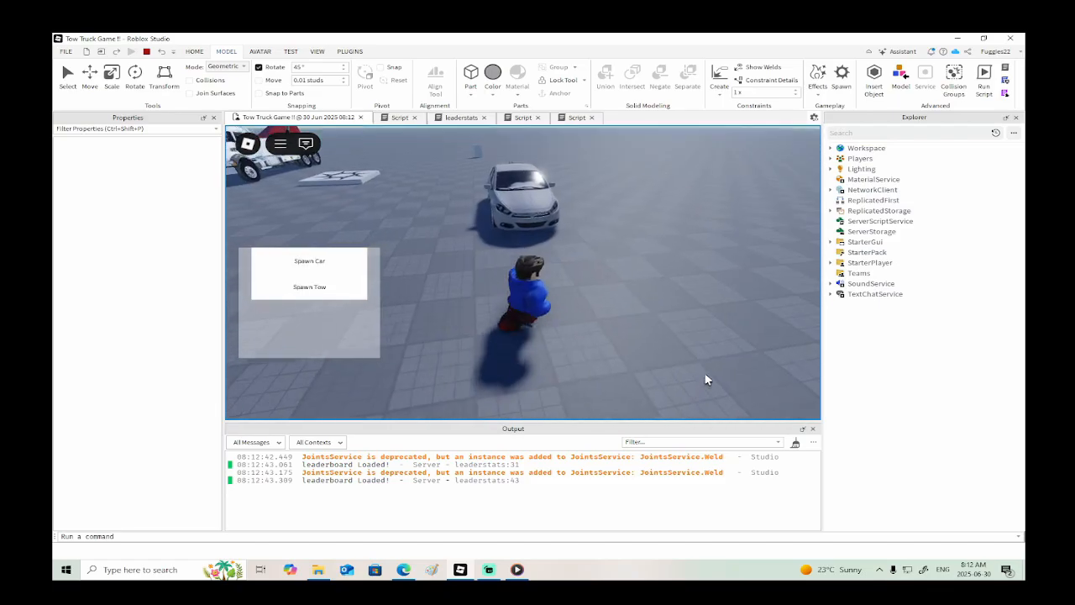
{"action": "key", "text": "e"}
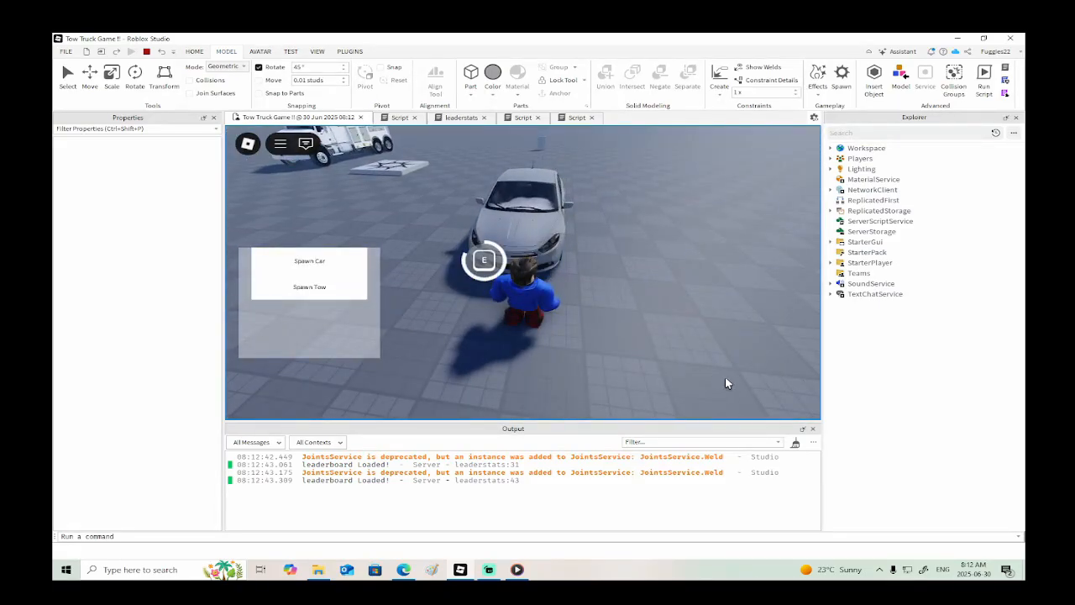
- Walk to the loaded tow truck and inspect the playername value under the towed car's towsell Attachment
{"action": "key", "text": "w"}
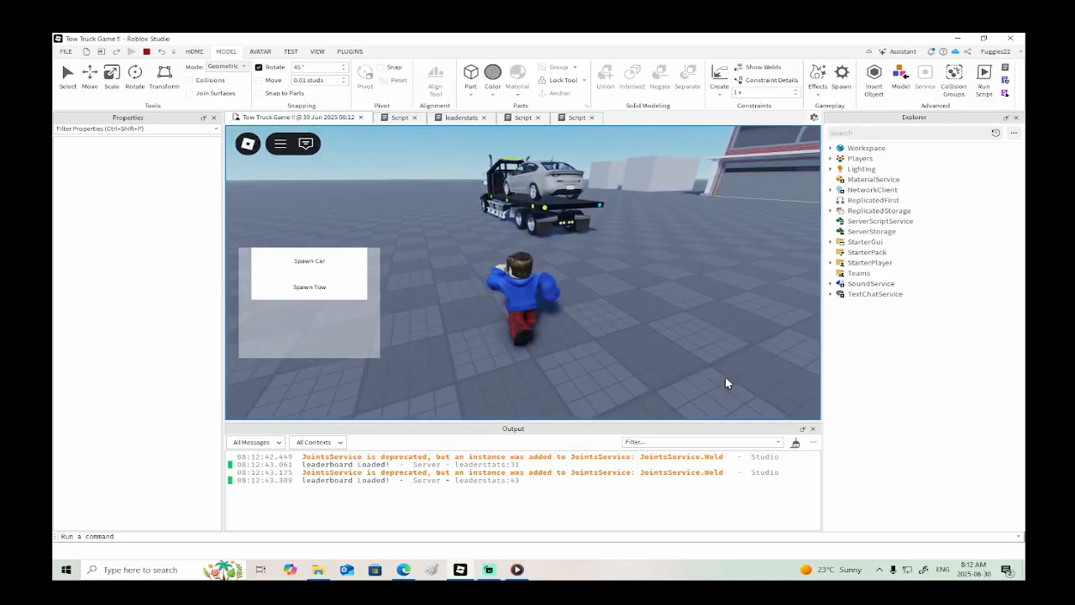
{"action": "key", "text": "a"}
{"action": "right_click_drag", "start_coordinate": [726, 378], "coordinate": [726, 378]}
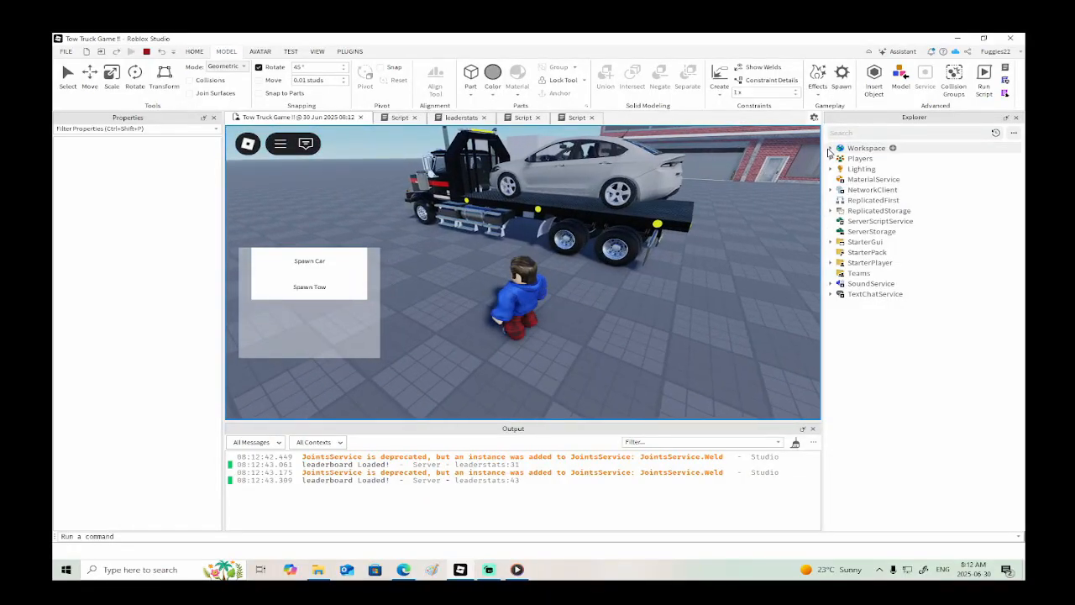
{"action": "left_click", "coordinate": [830, 148]}
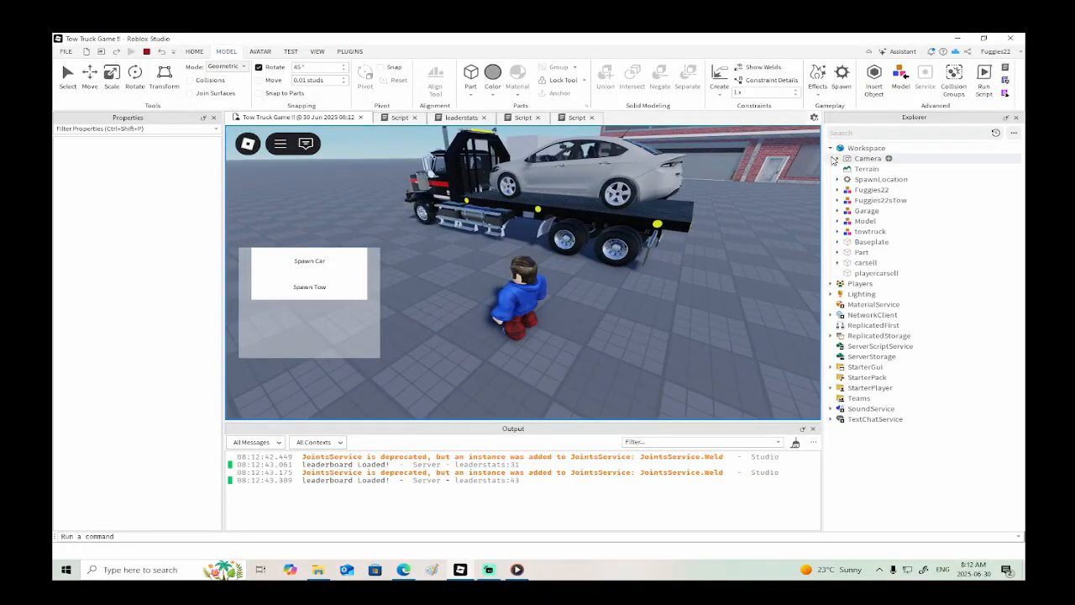
{"action": "left_click", "coordinate": [837, 221]}
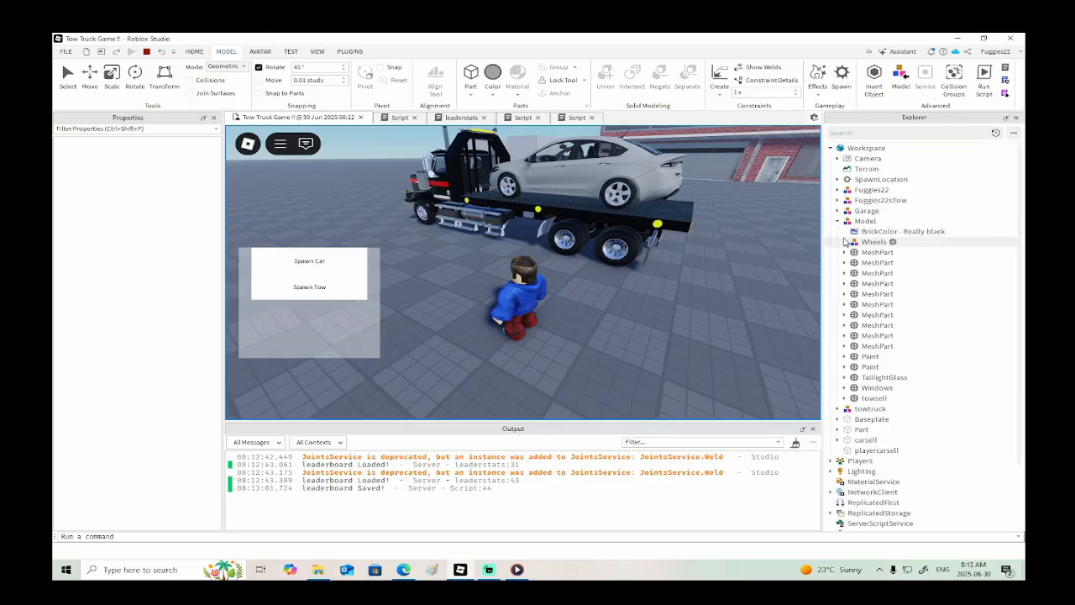
{"action": "left_click", "coordinate": [844, 398]}
{"action": "left_click", "coordinate": [851, 408]}
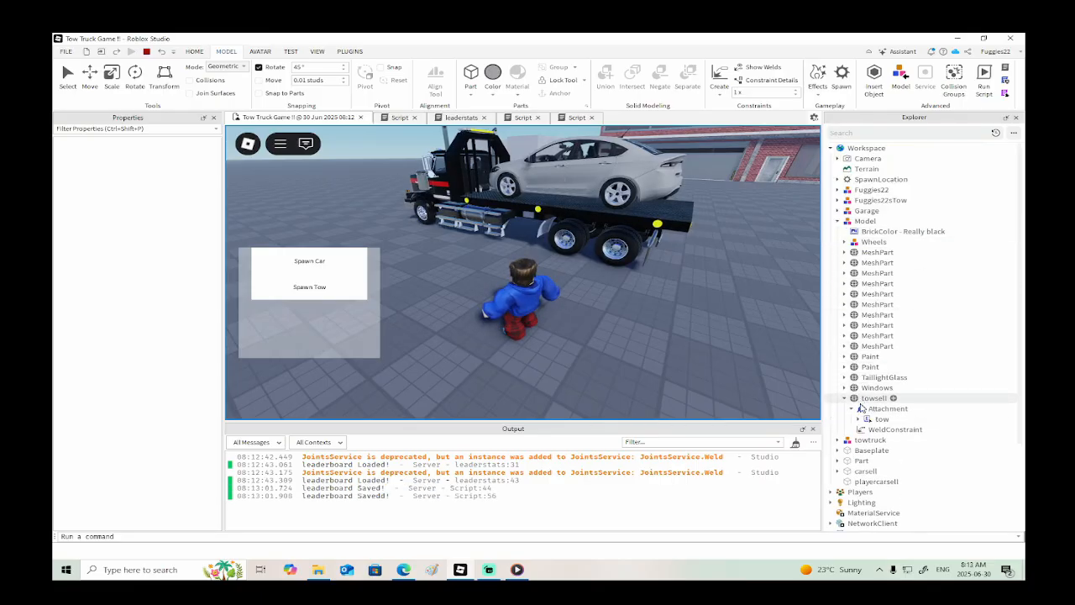
{"action": "left_click", "coordinate": [858, 418]}
{"action": "left_click", "coordinate": [901, 439]}
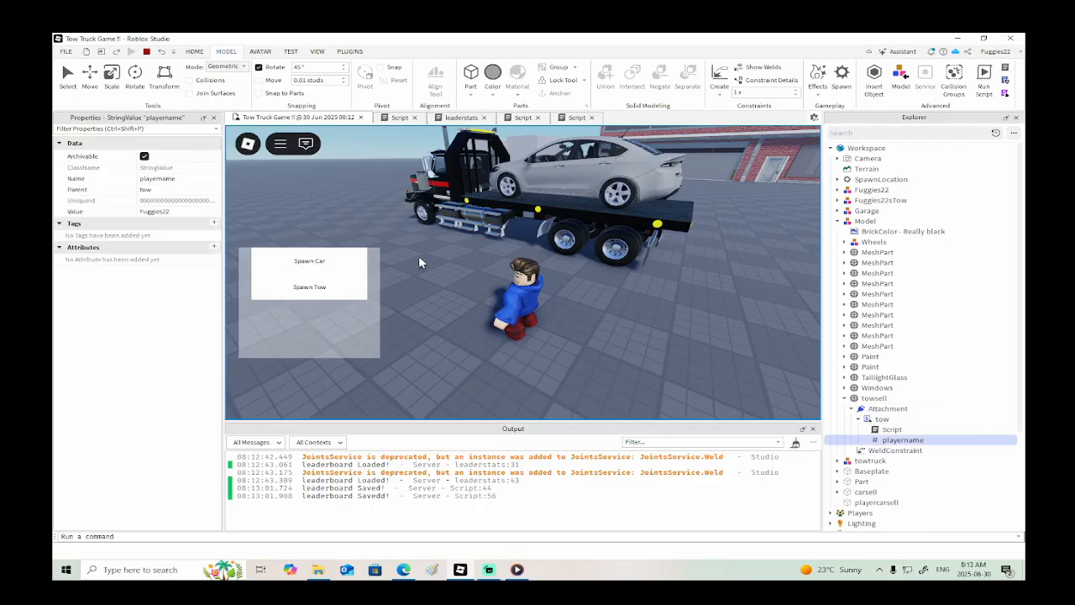
- Walk to the loaded tow truck's cab, unlock it and get into the driver's seat with the player leaderboard shown
{"action": "key", "text": "w"}
{"action": "key", "text": "a"}
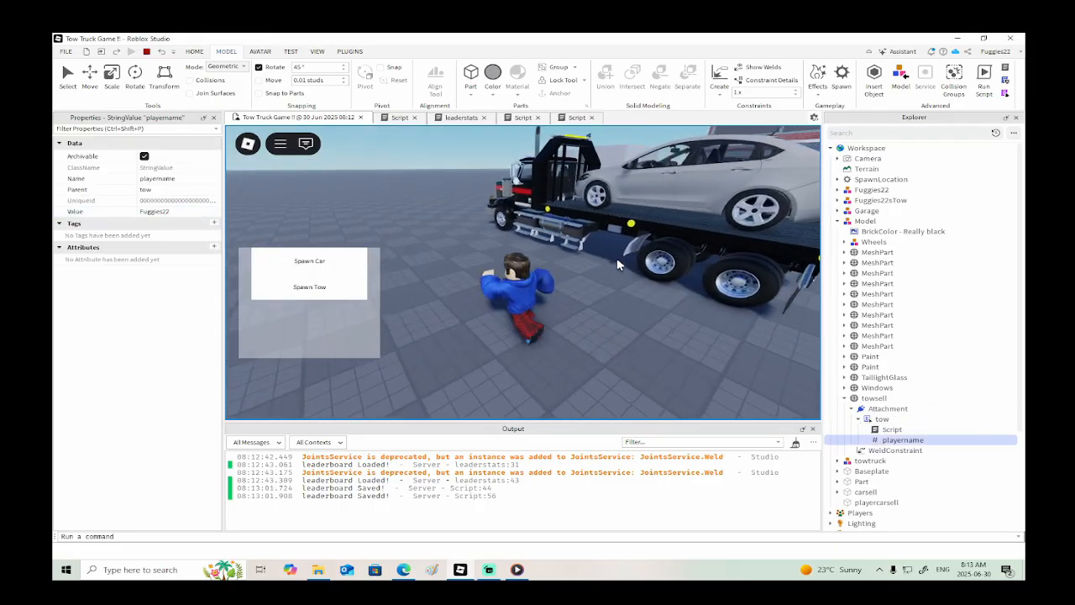
{"action": "key", "text": "e"}
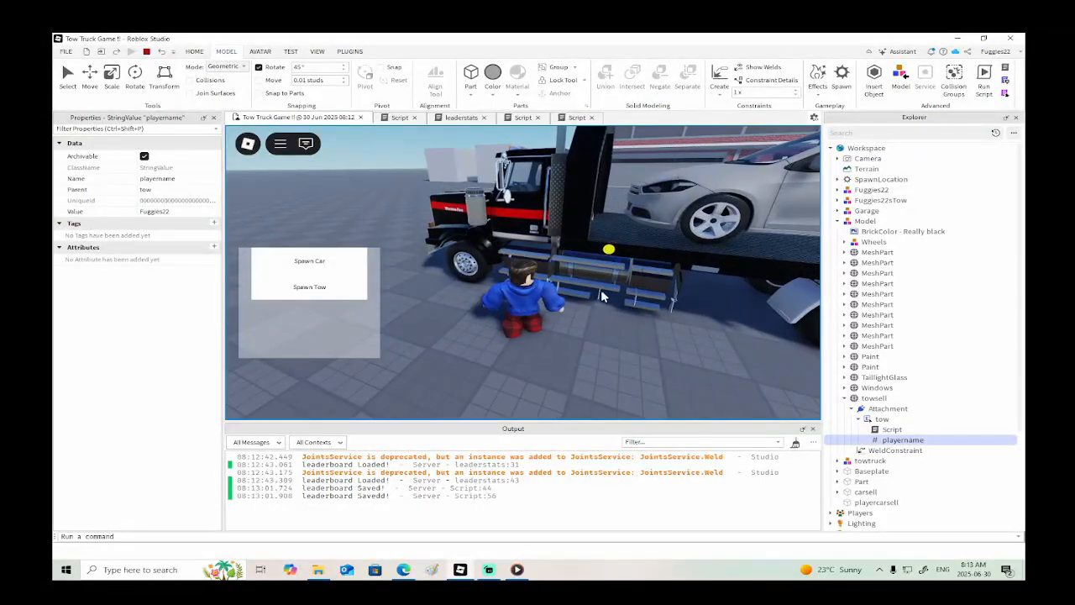
{"action": "left_click", "coordinate": [434, 316]}
{"action": "key", "text": "e"}
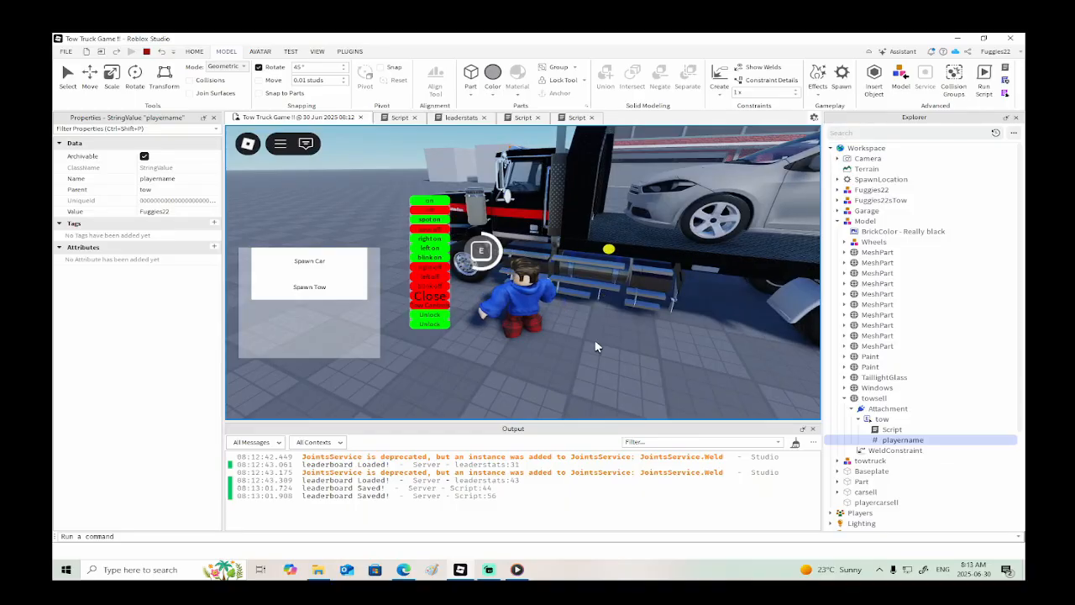
{"action": "key", "text": "Tab"}
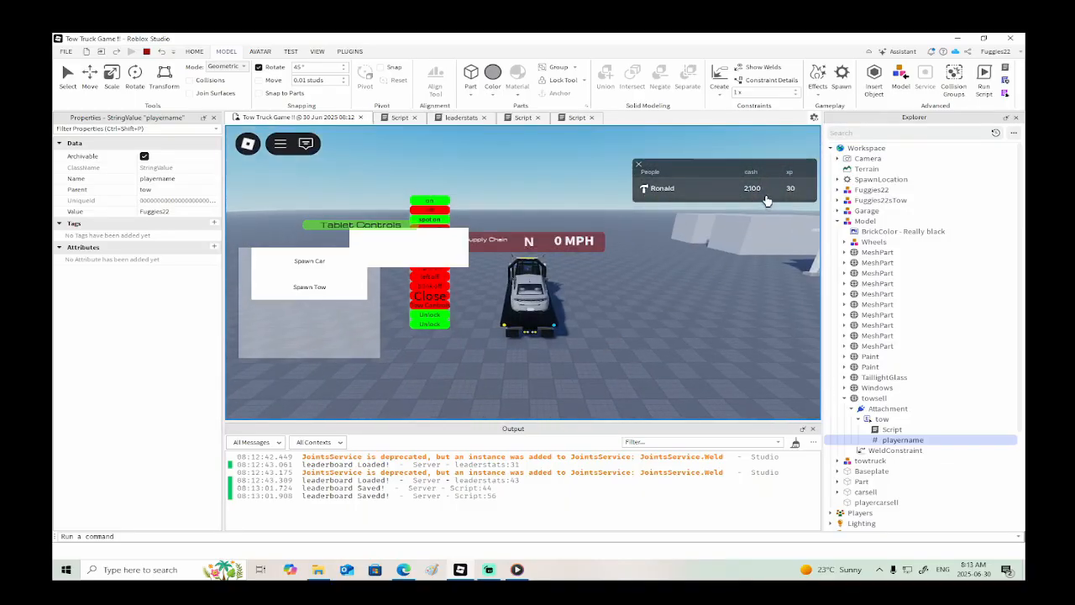
- Drive the loaded tow truck forward and turn it around so its rear faces the sell blocks
{"action": "right_click_drag", "start_coordinate": [660, 321], "coordinate": [710, 322]}
{"action": "key", "text": "e"}
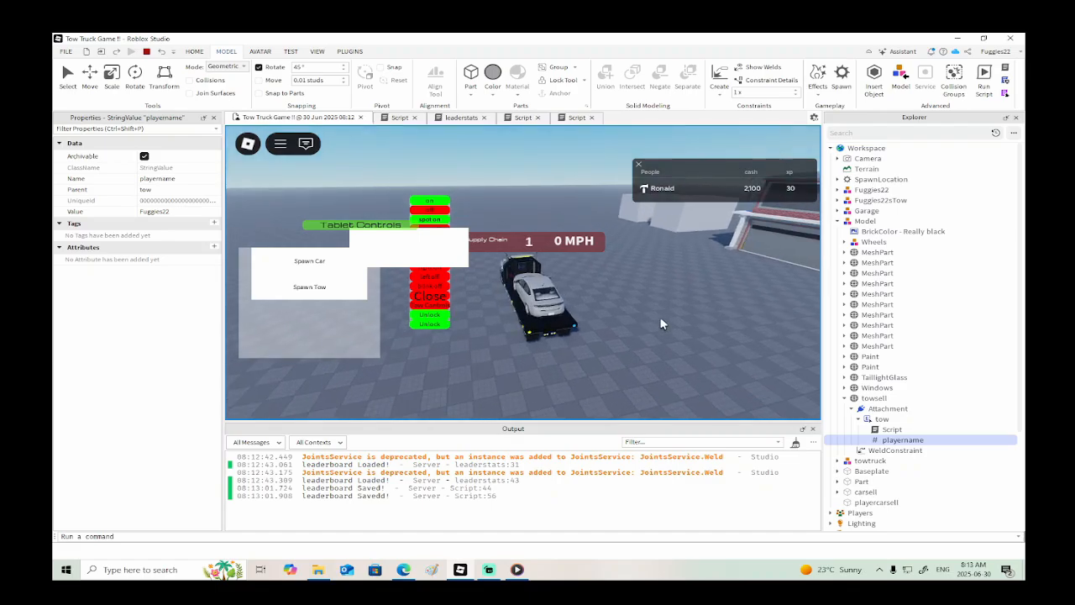
{"action": "key", "text": "w"}
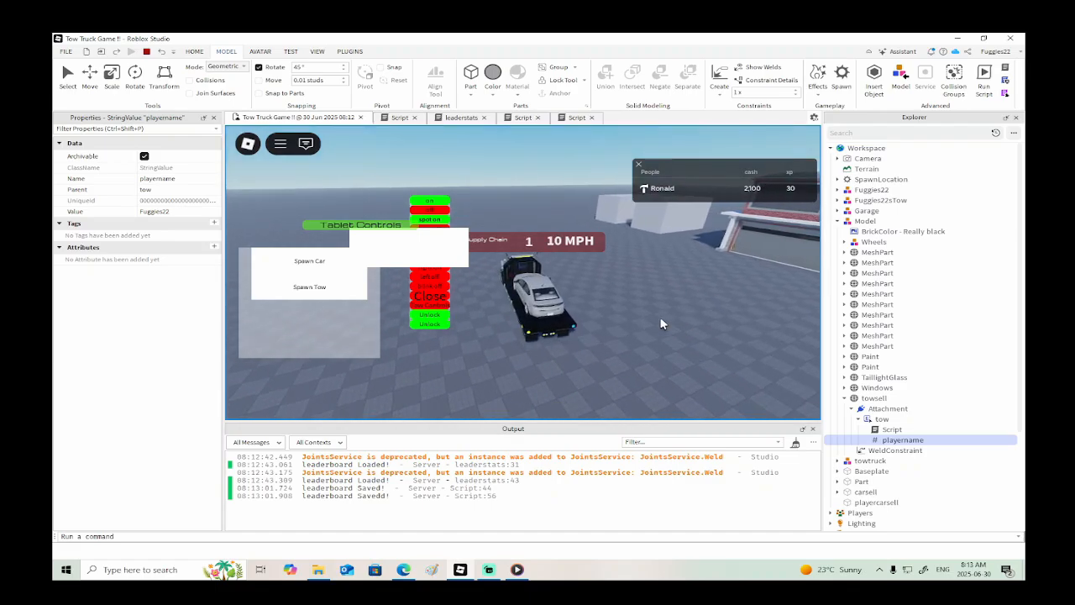
{"action": "key", "text": "a"}
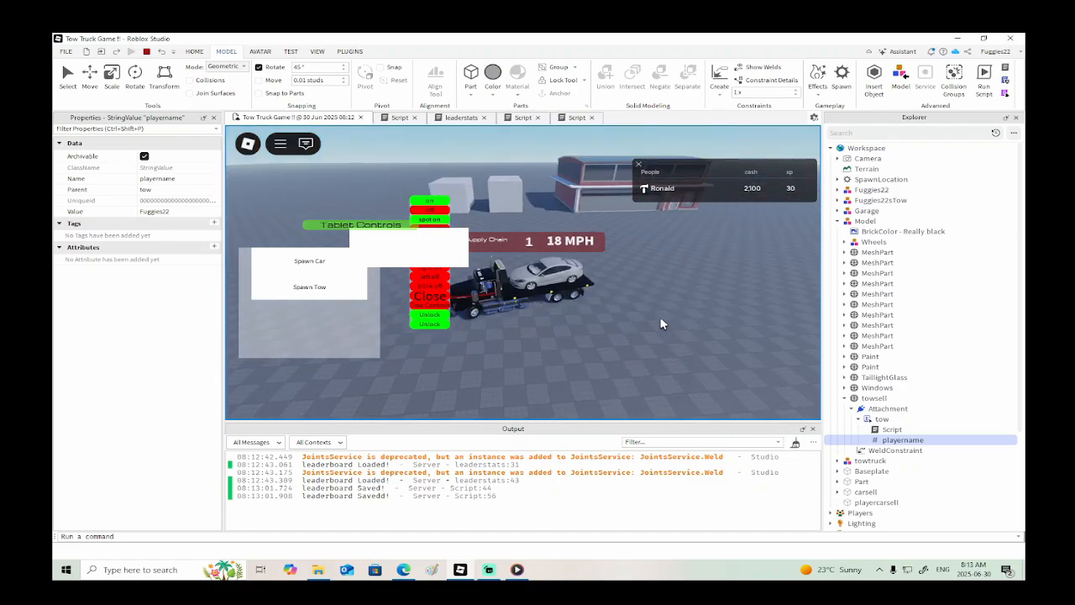
{"action": "key", "text": "a"}
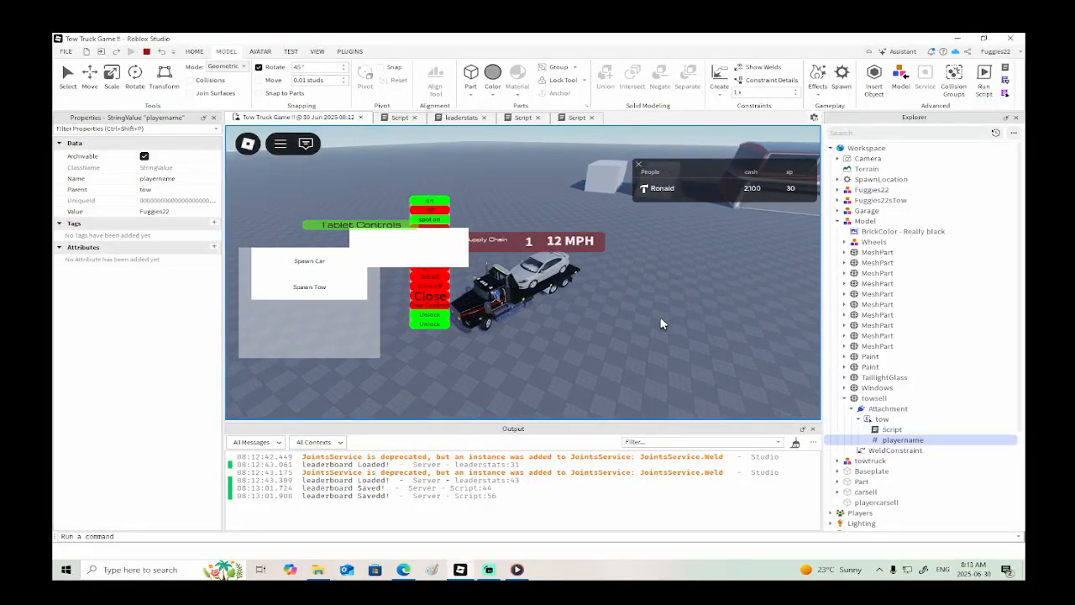
- Reverse the tow truck into the carsell block so the towed car touches it
{"action": "key", "text": "s"}
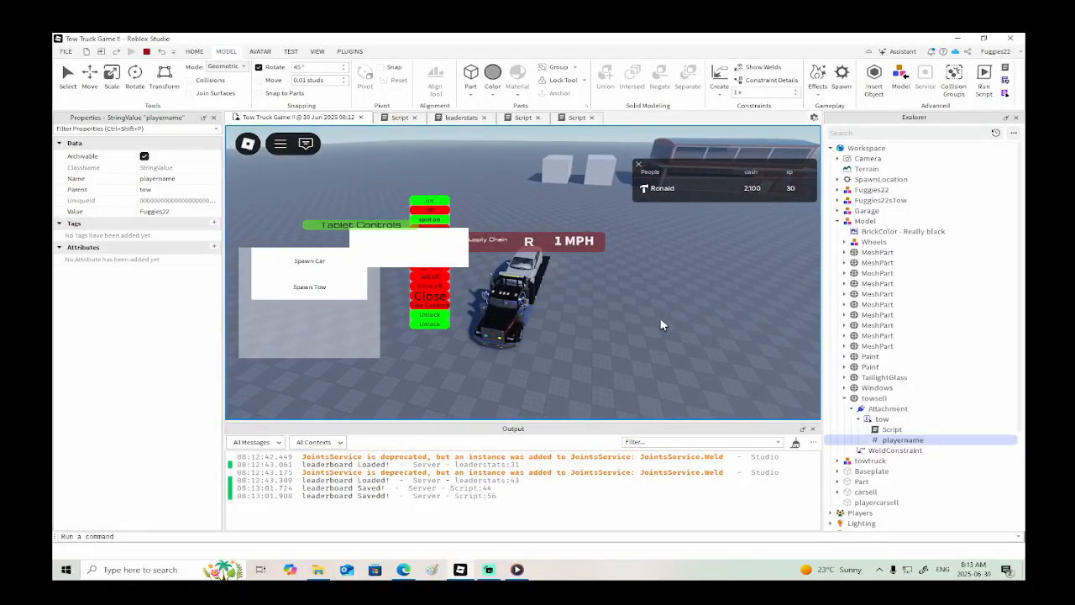
{"action": "key", "text": "s"}
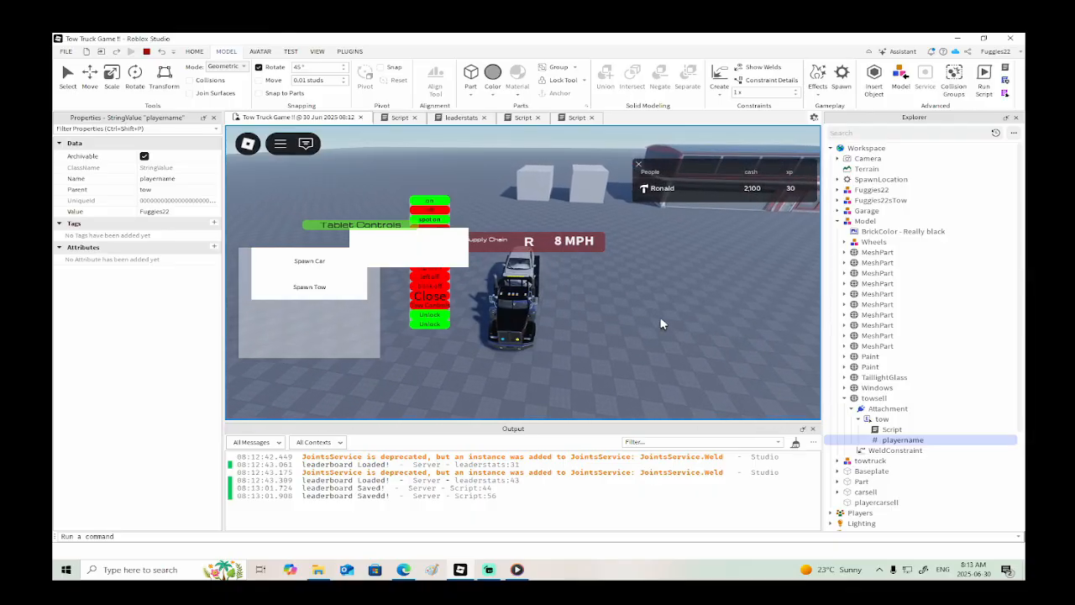
{"action": "key", "text": "s"}
{"action": "key", "text": "a"}
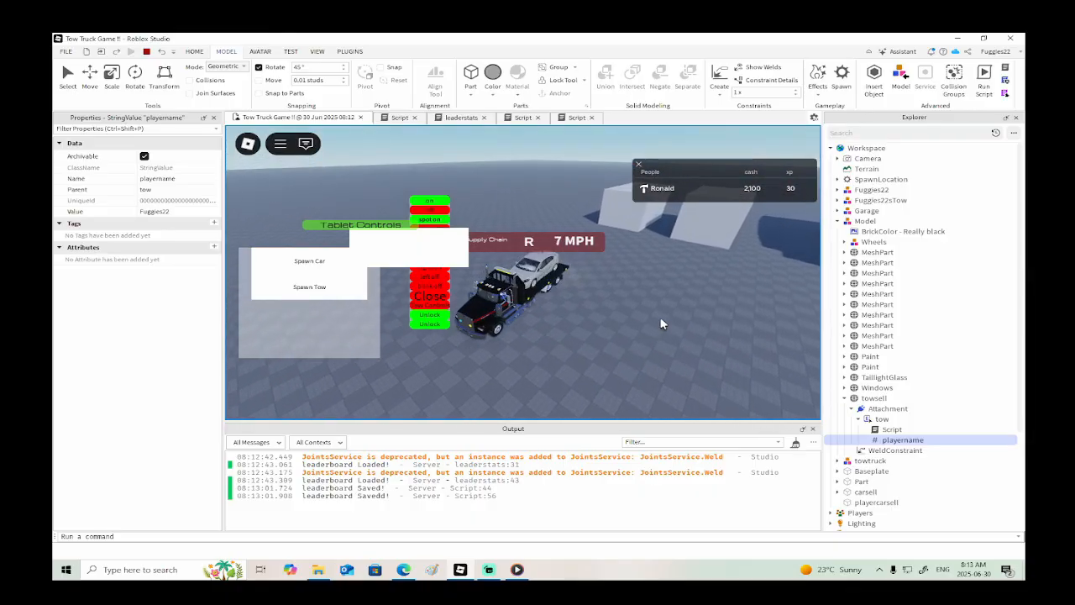
{"action": "key", "text": "s"}
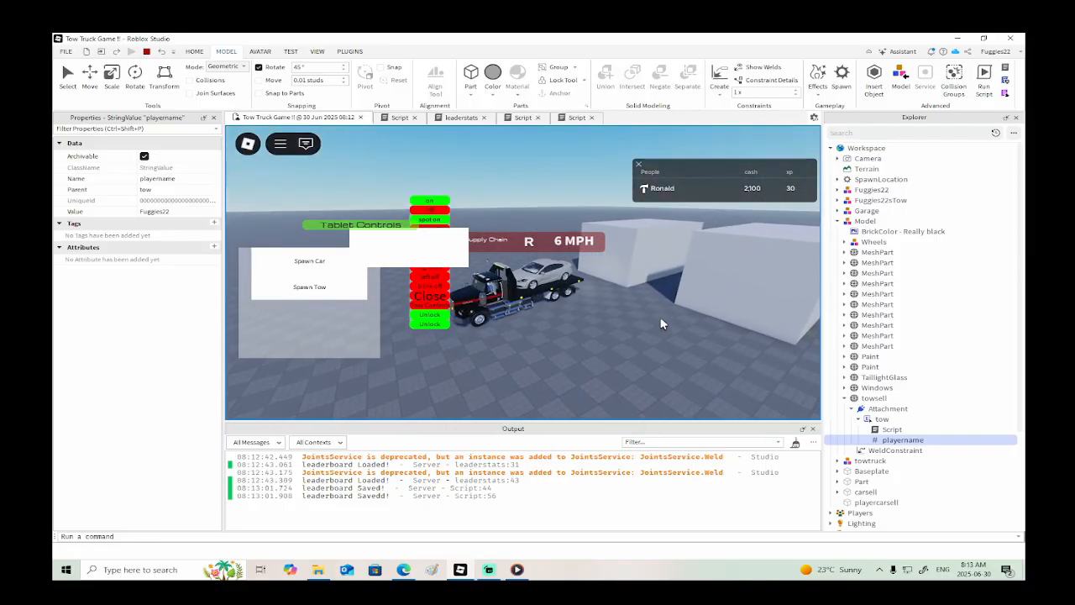
{"action": "key", "text": "s"}
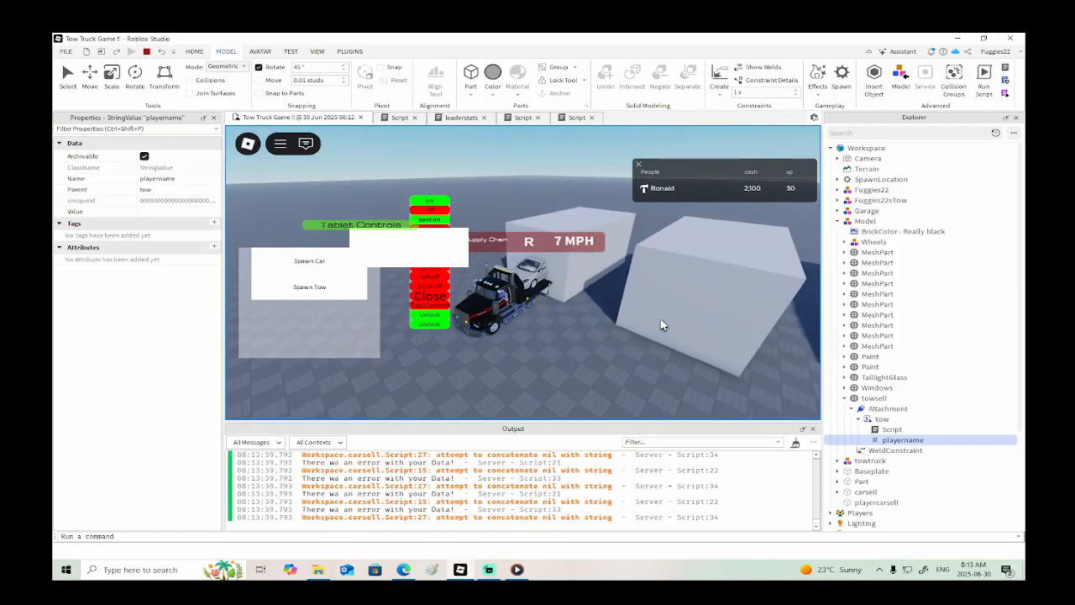
{"action": "key", "text": "s"}
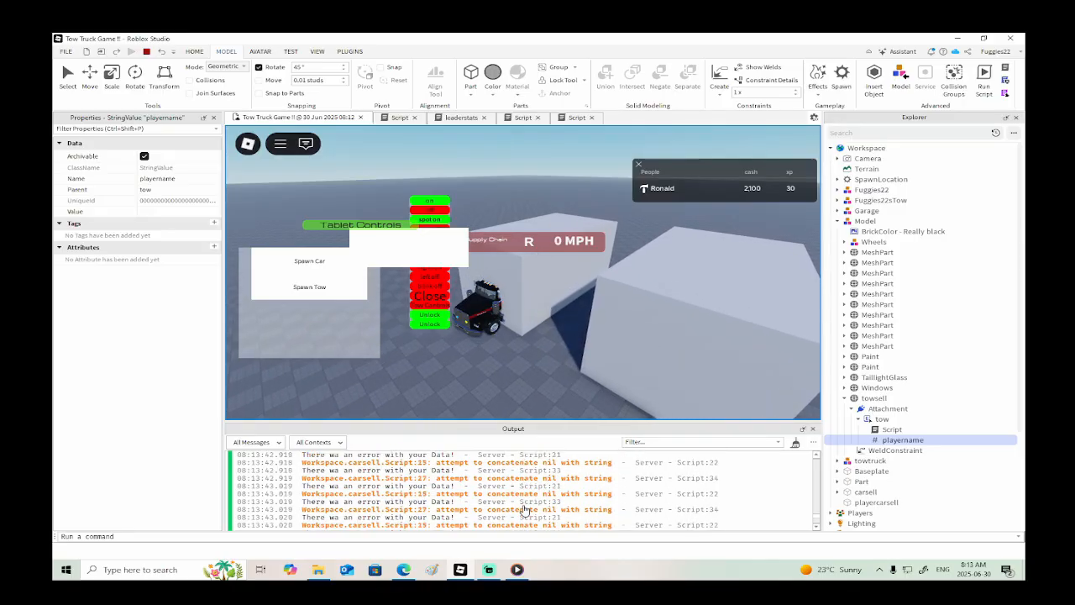
- Stop the play test and open the carsell script from the first concatenation error in the output
{"action": "left_click", "coordinate": [147, 52]}
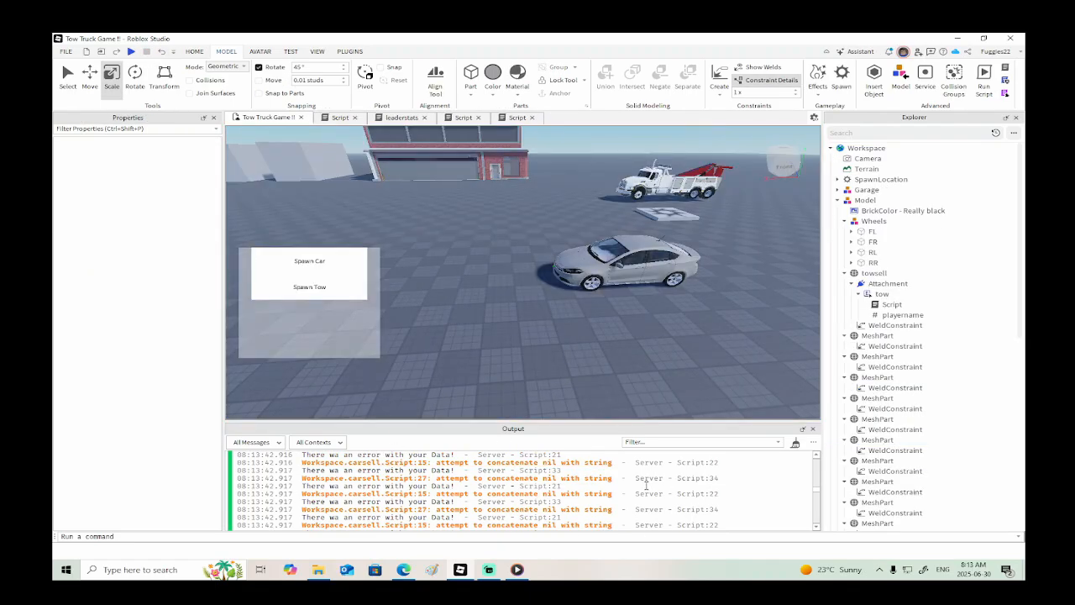
{"action": "left_click_drag", "start_coordinate": [817, 491], "coordinate": [817, 458]}
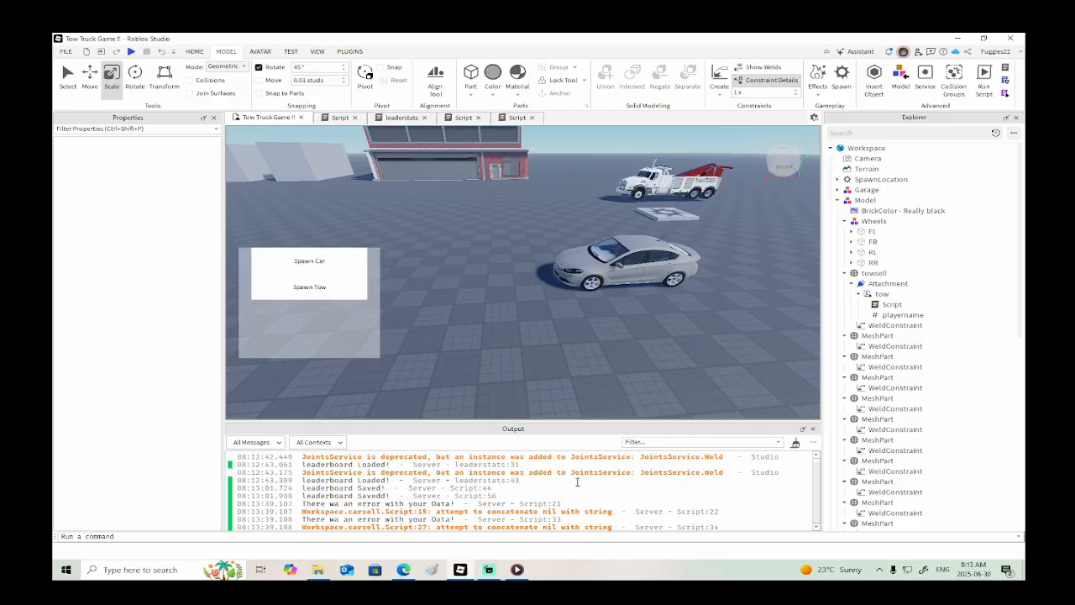
{"action": "left_click", "coordinate": [501, 512]}
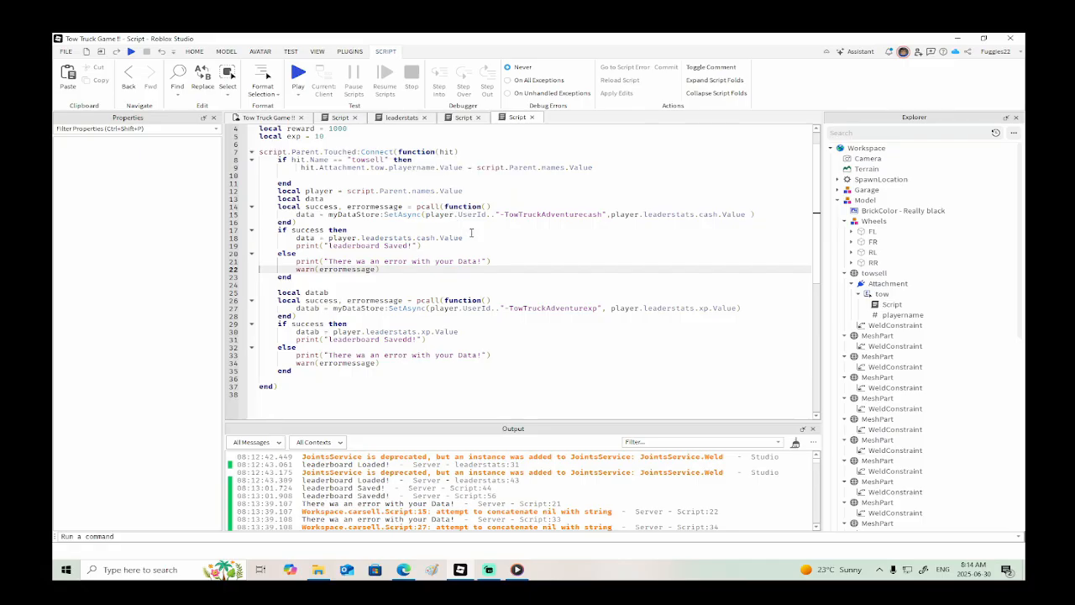
- Replace both player references in the TowTruckAdventurecash SetAsync call with script.Parent.names.Value
{"action": "mouse_move", "coordinate": [462, 190]}
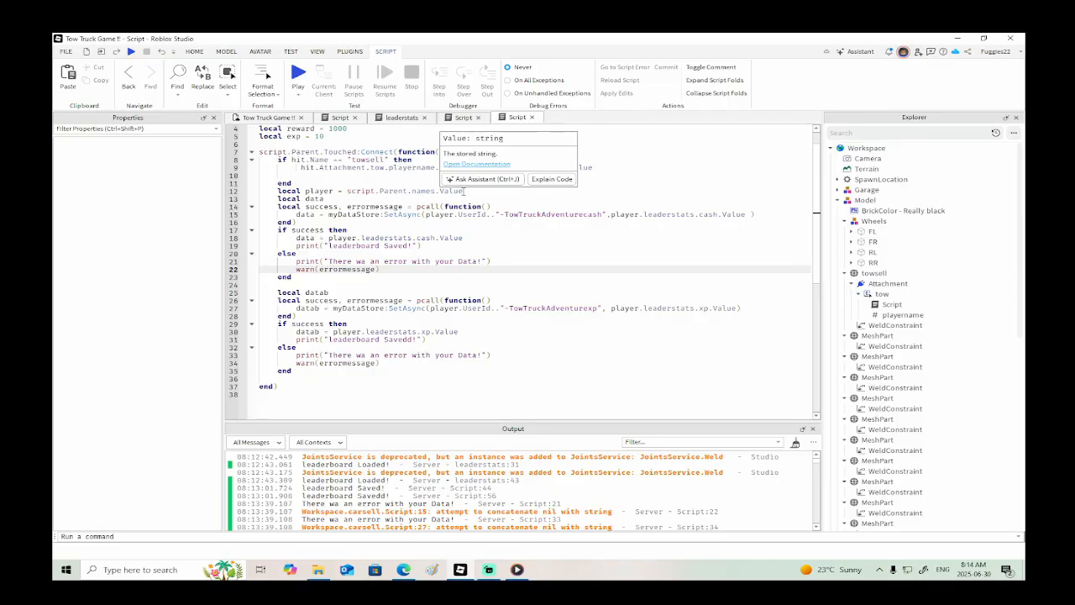
{"action": "left_click_drag", "start_coordinate": [463, 191], "coordinate": [347, 191]}
{"action": "key", "text": "ctrl+c"}
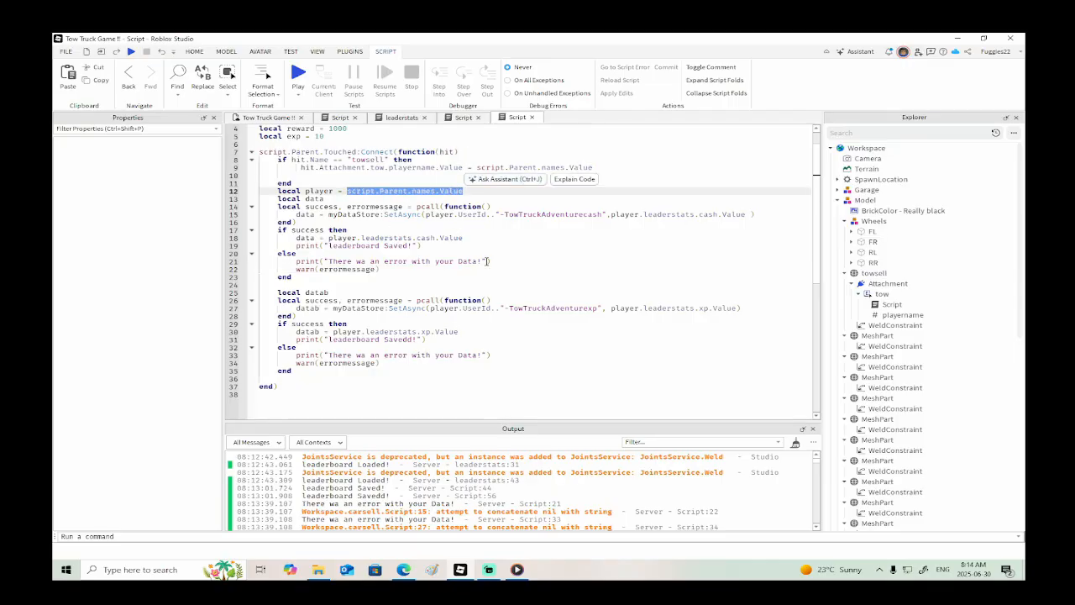
{"action": "double_click", "coordinate": [442, 214]}
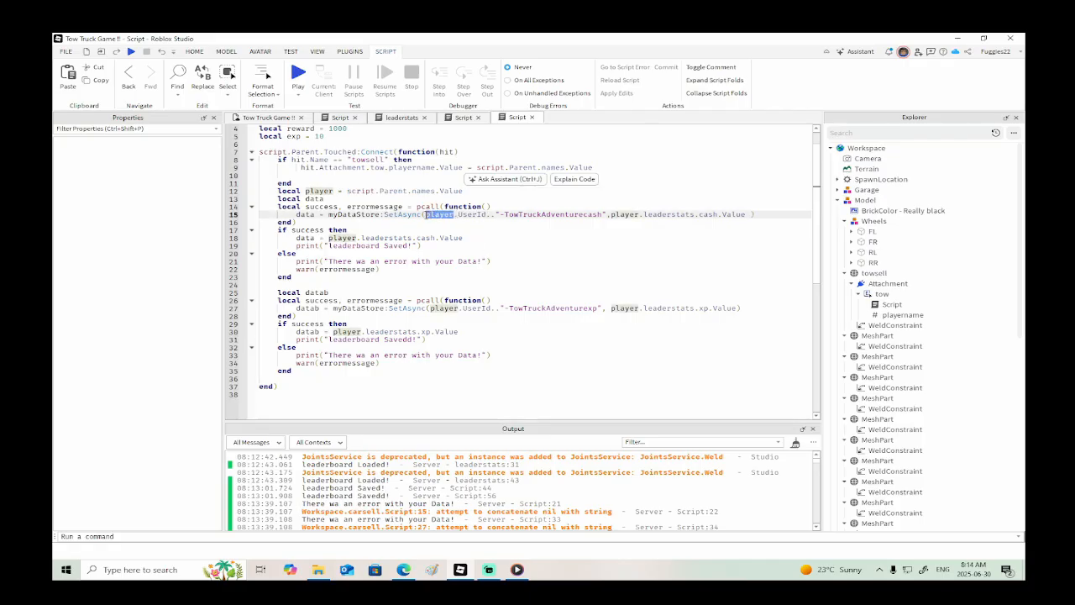
{"action": "key", "text": "ctrl+v"}
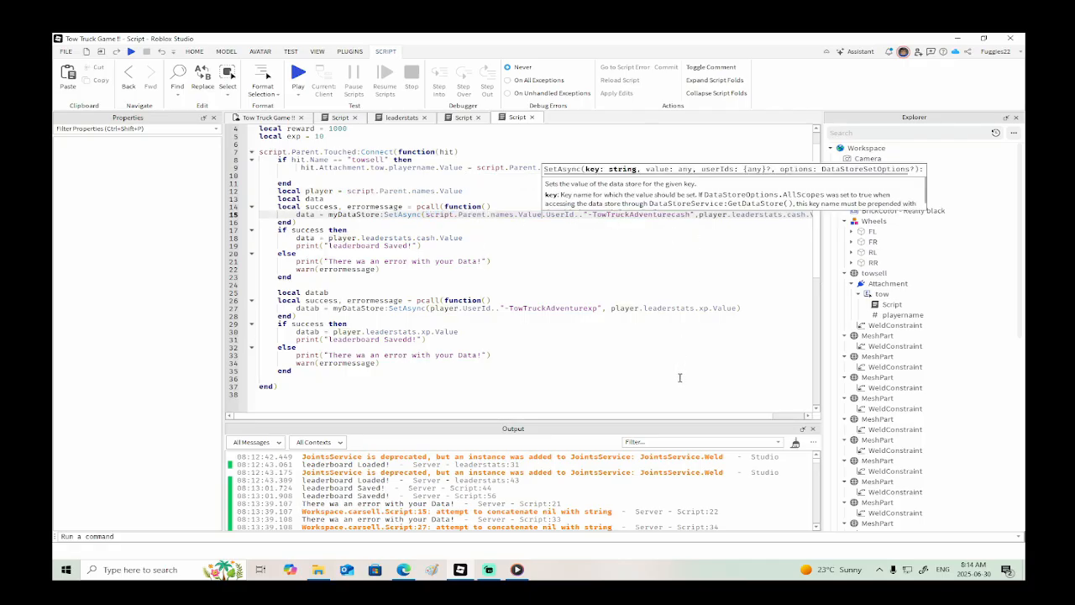
{"action": "left_click_drag", "start_coordinate": [511, 417], "coordinate": [648, 416]}
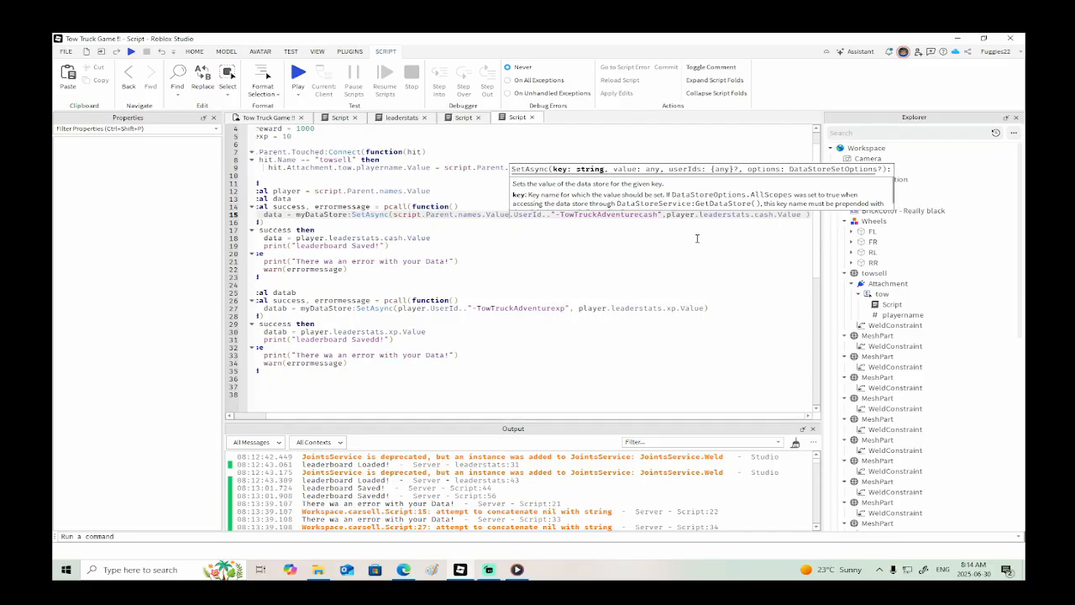
{"action": "double_click", "coordinate": [693, 214]}
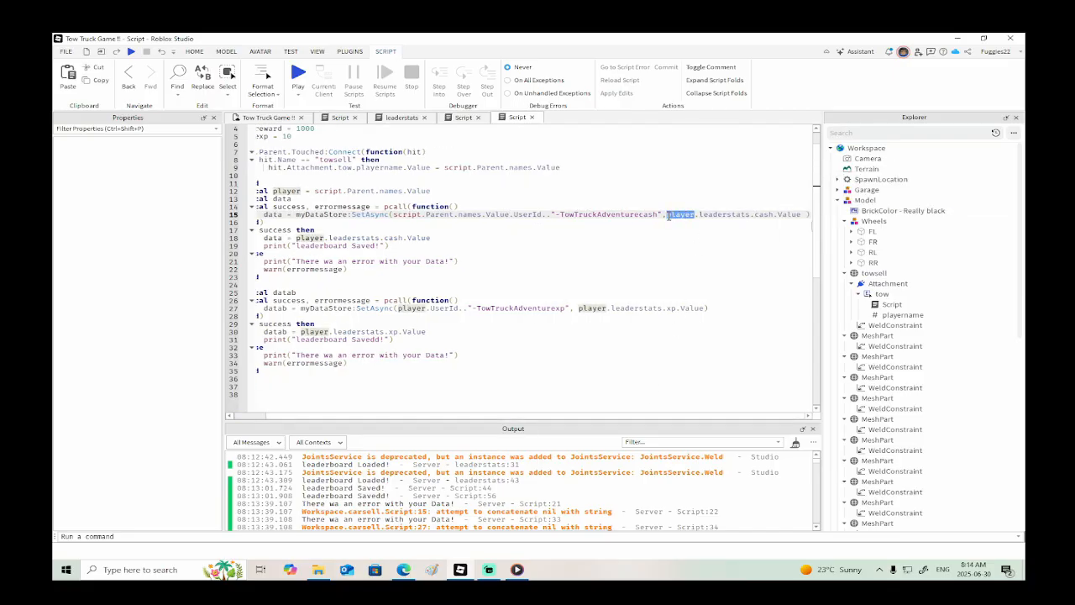
{"action": "key", "text": "ctrl+v"}
- Replace both player references in the TowTruckAdventurexp SetAsync call with script.Parent.names.Value
{"action": "double_click", "coordinate": [581, 308]}
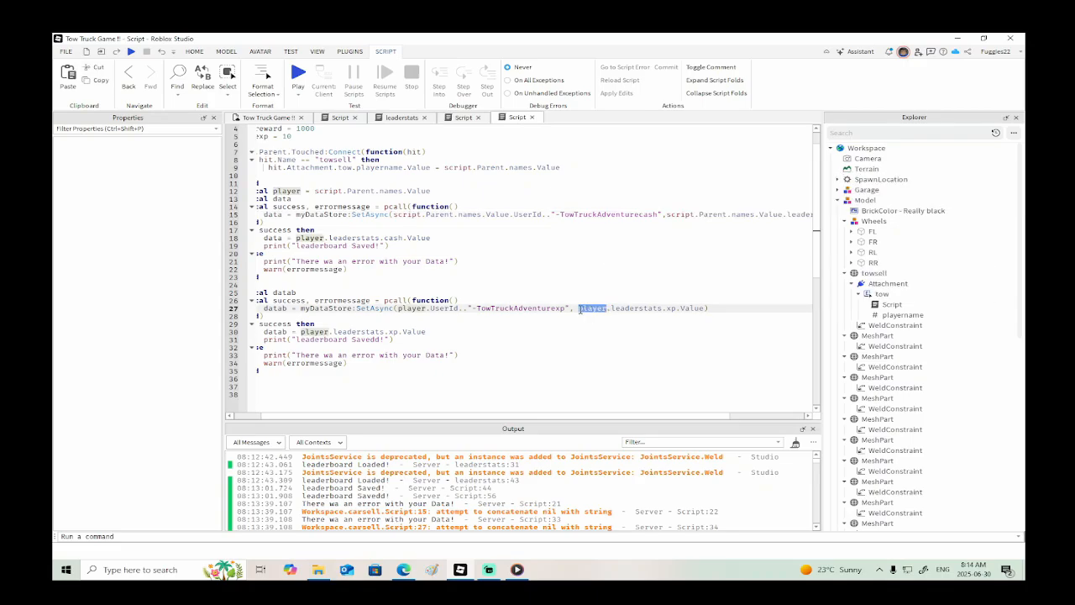
{"action": "key", "text": "ctrl+v"}
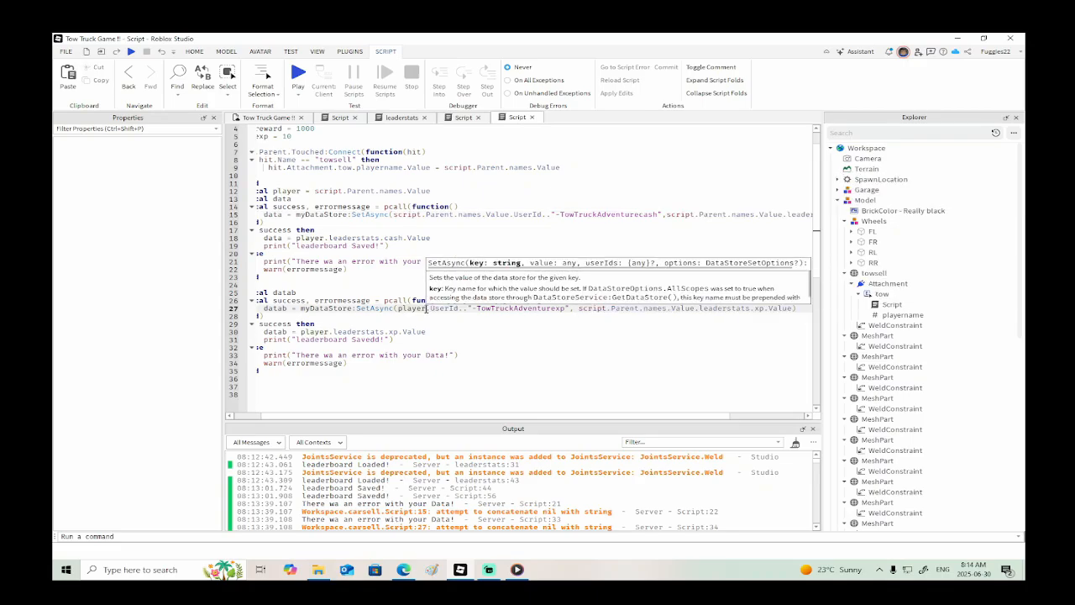
{"action": "left_click_drag", "start_coordinate": [427, 309], "coordinate": [398, 309]}
{"action": "key", "text": "ctrl+v"}
- Replace player with script.Parent.names.Value in the datab xp assignment and the data cash assignment
{"action": "left_click_drag", "start_coordinate": [475, 417], "coordinate": [450, 418]}
{"action": "left_click_drag", "start_coordinate": [360, 333], "coordinate": [333, 335]}
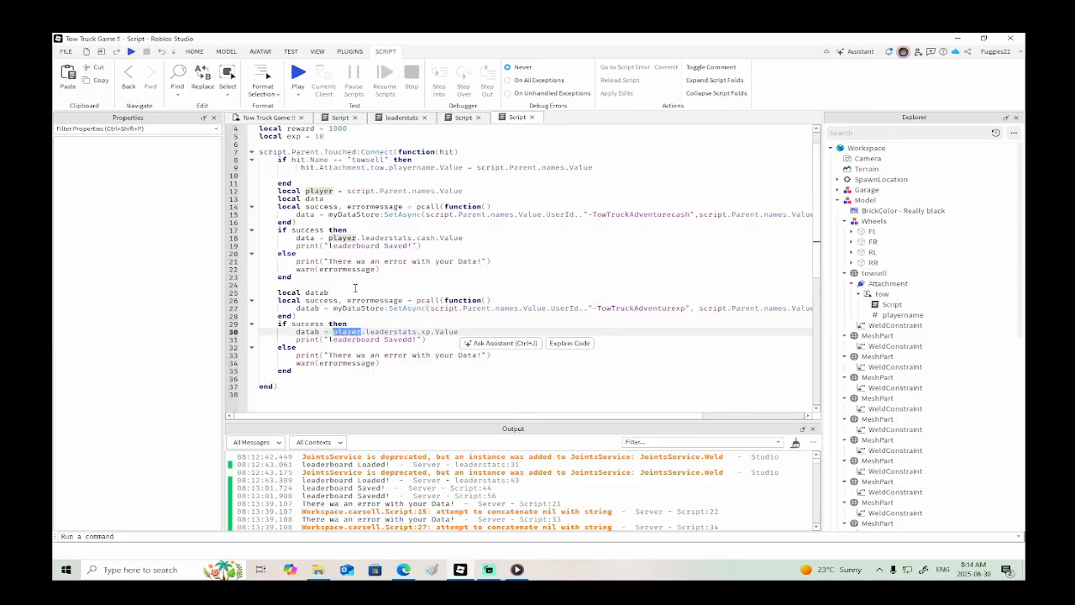
{"action": "key", "text": "ctrl+v"}
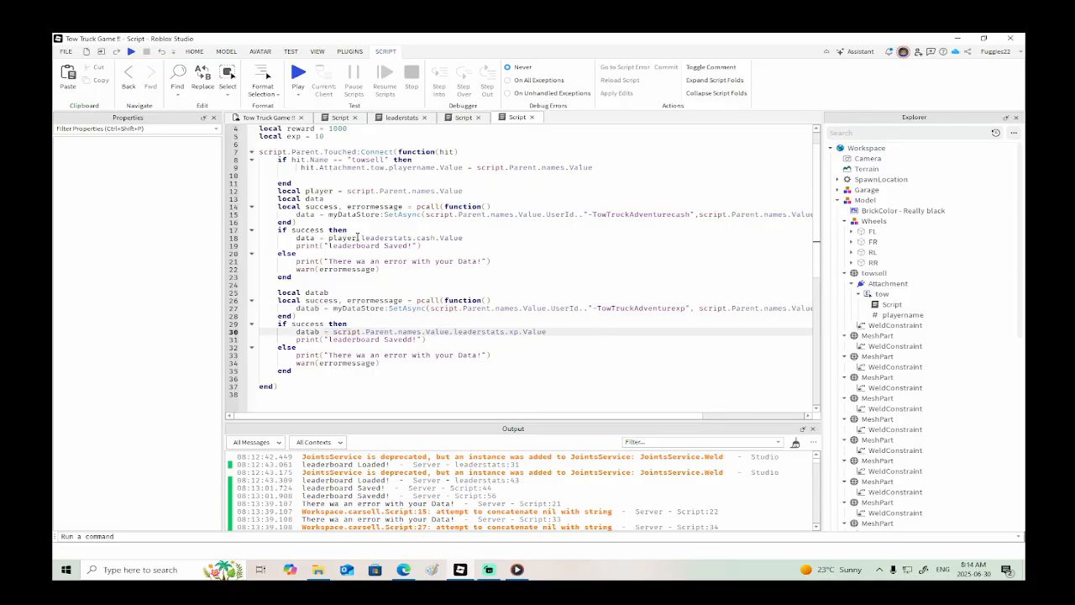
{"action": "left_click_drag", "start_coordinate": [359, 238], "coordinate": [327, 239]}
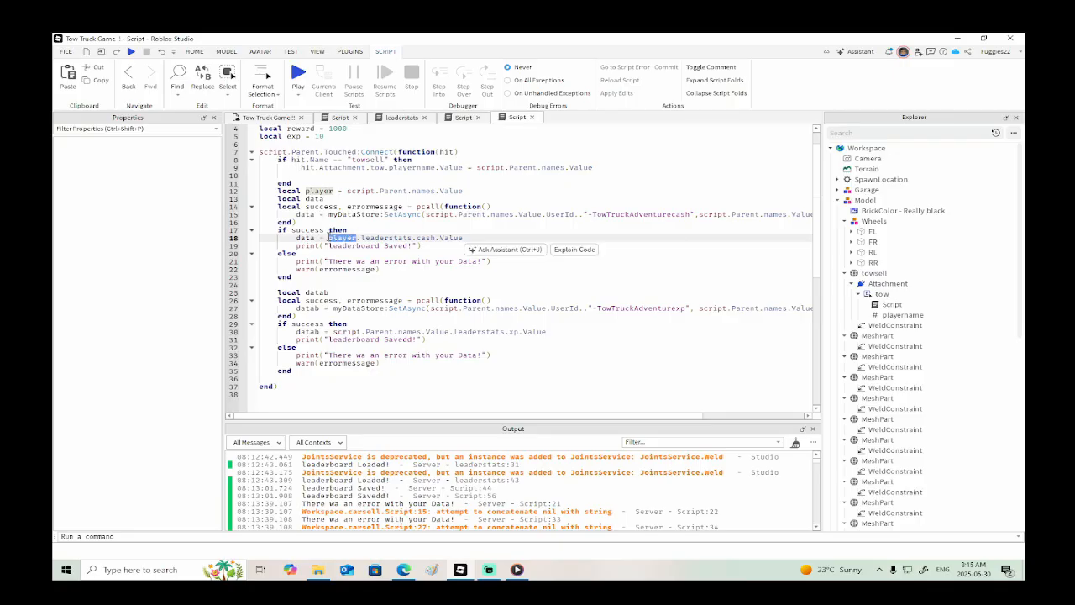
{"action": "key", "text": "ctrl+v"}
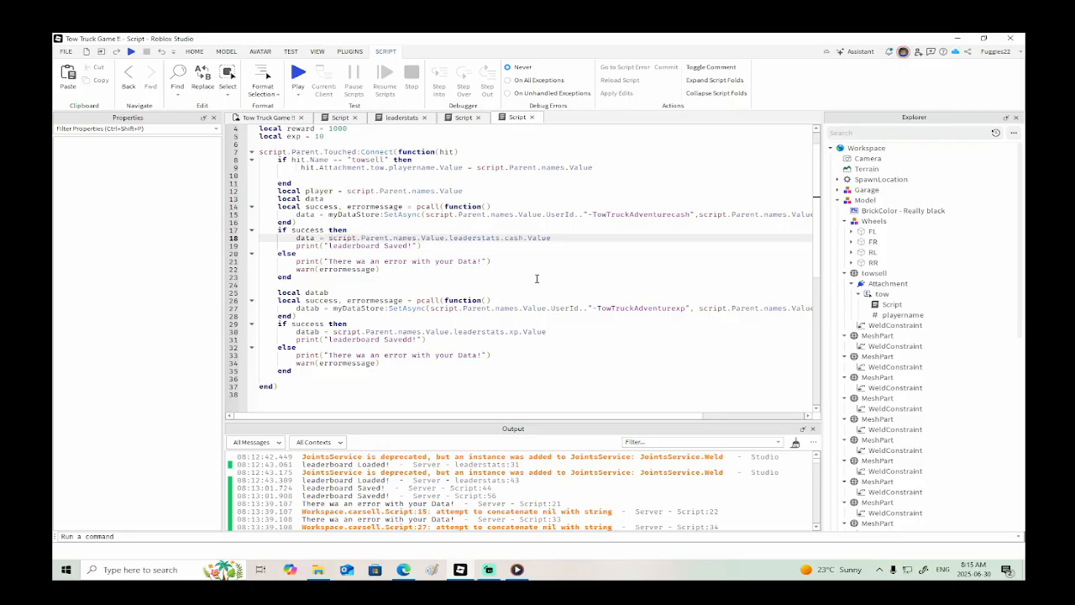
- Remove the end on line 11 that closes the towsell name check before the save code
{"action": "scroll", "coordinate": [536, 279], "scroll_direction": "up", "scroll_amount": 1}
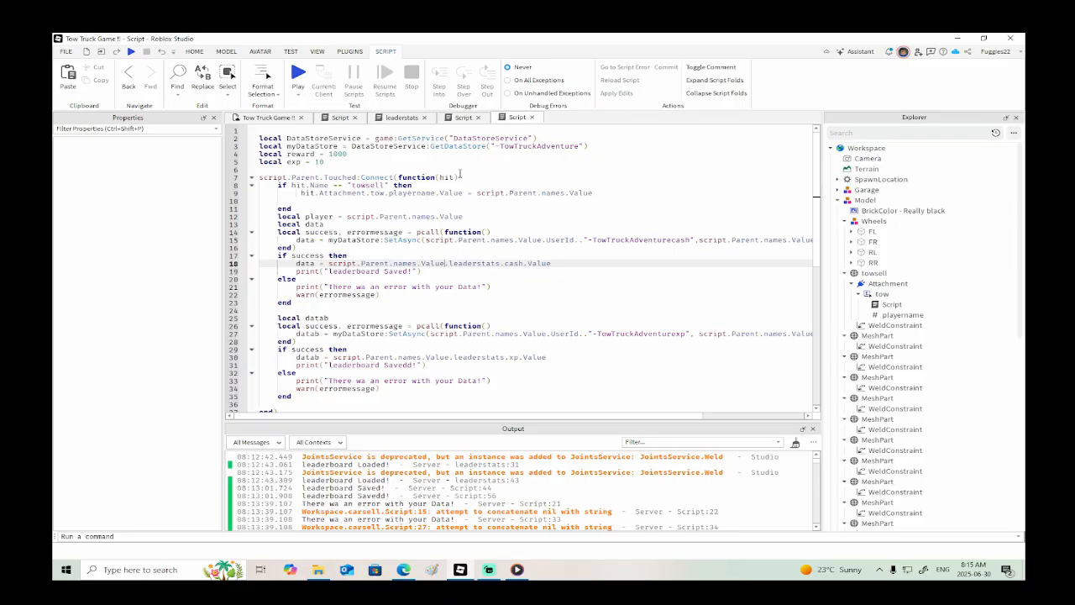
{"action": "scroll", "coordinate": [460, 173], "scroll_direction": "down", "scroll_amount": 4}
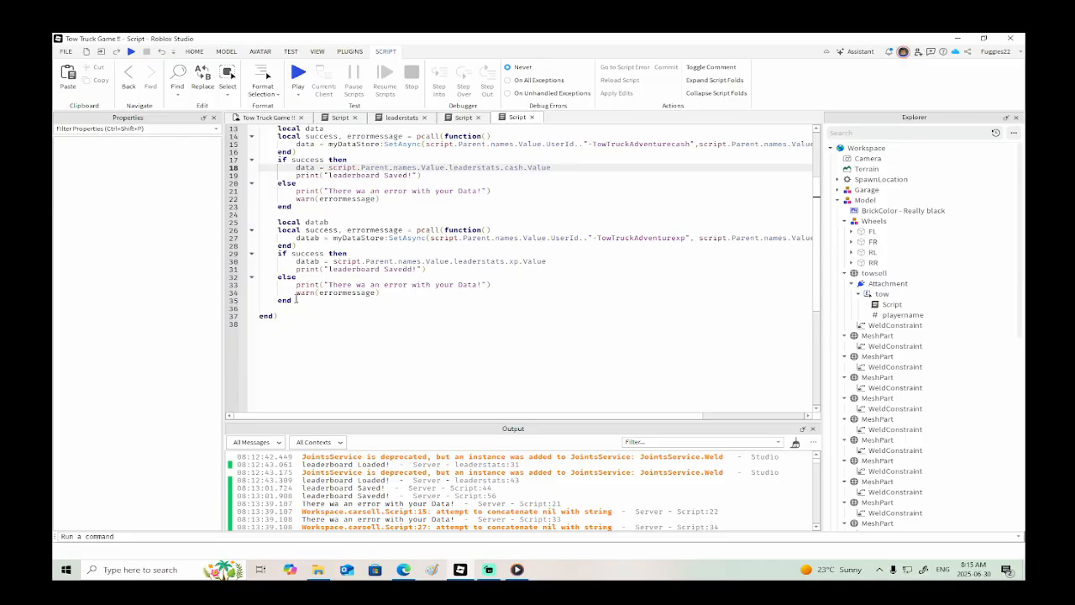
{"action": "scroll", "coordinate": [296, 299], "scroll_direction": "up", "scroll_amount": 4}
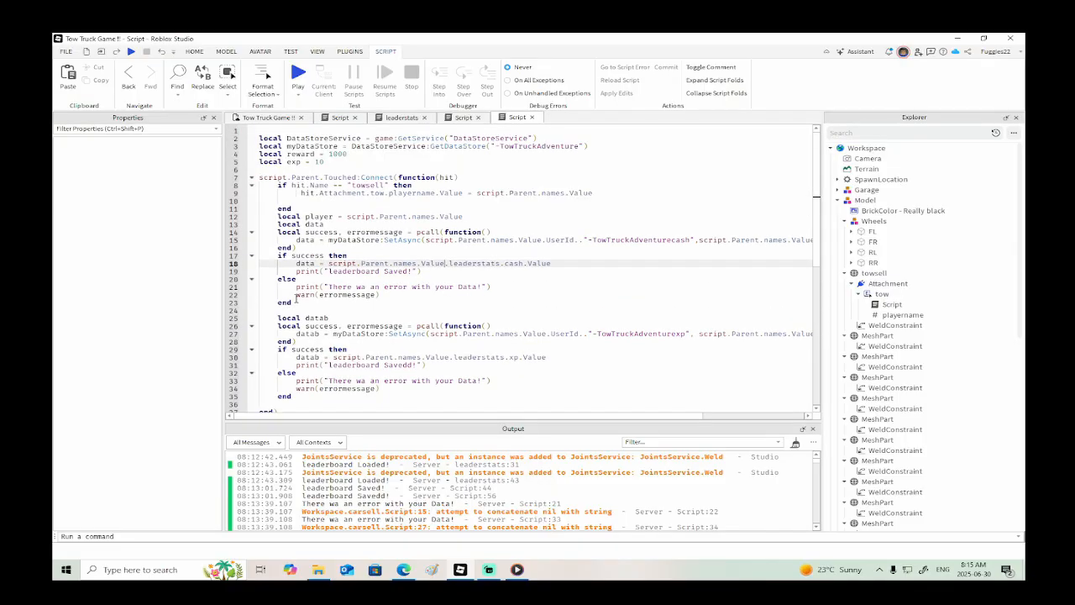
{"action": "left_click", "coordinate": [296, 210]}
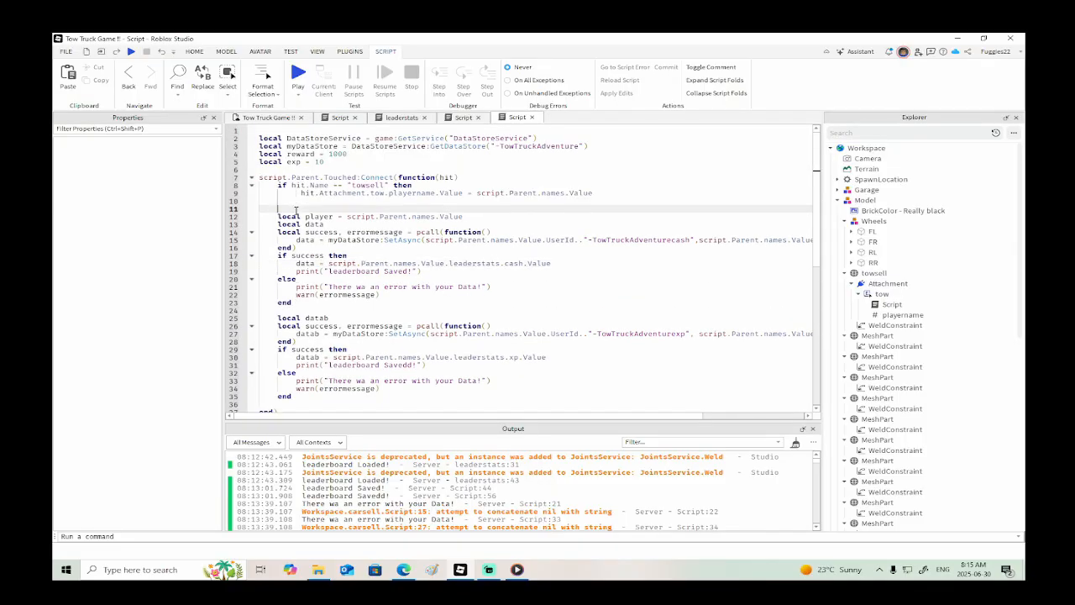
- Add an else branch after the xp save block, closing the towsell check, that prints "wrong Part"
{"action": "scroll", "coordinate": [296, 210], "scroll_direction": "down", "scroll_amount": 8}
{"action": "left_click", "coordinate": [303, 215]}
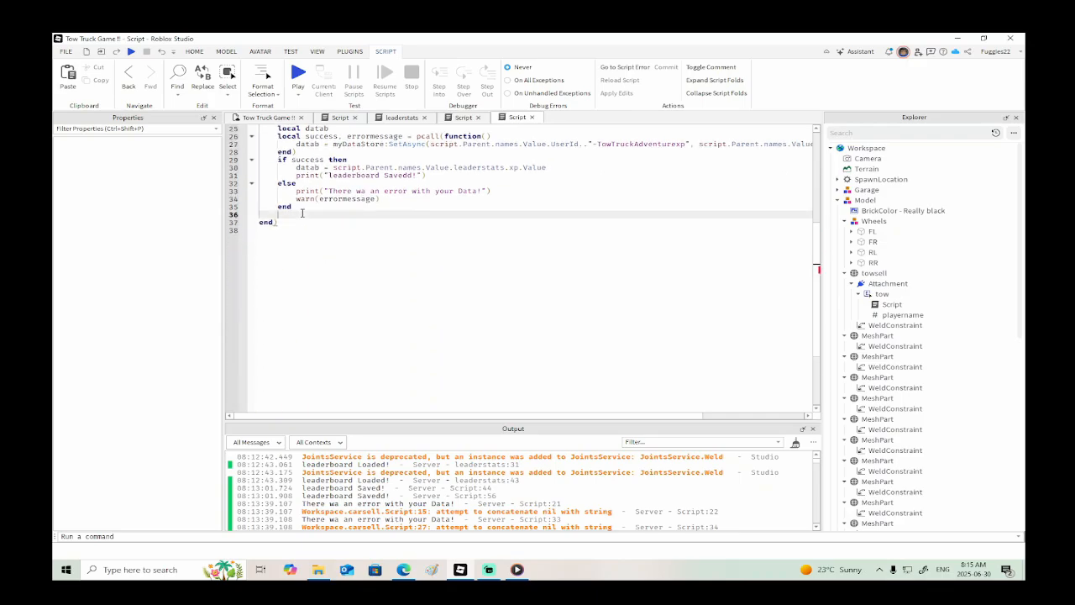
{"action": "type", "text": "else"}
{"action": "key", "text": "Return"}
{"action": "type", "text": "print"}
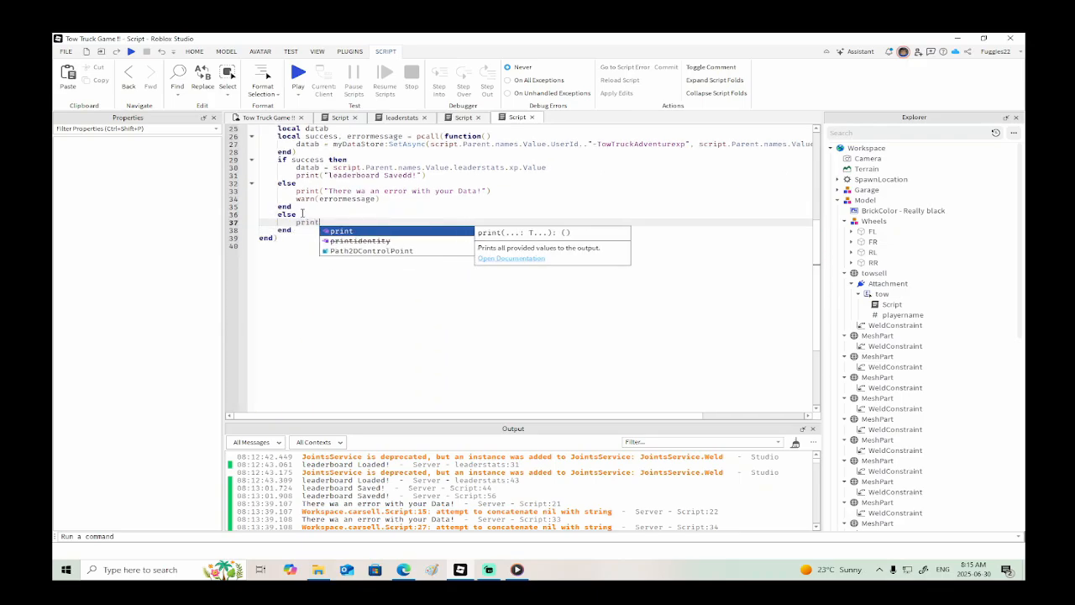
{"action": "type", "text": "()\"wrong\""}
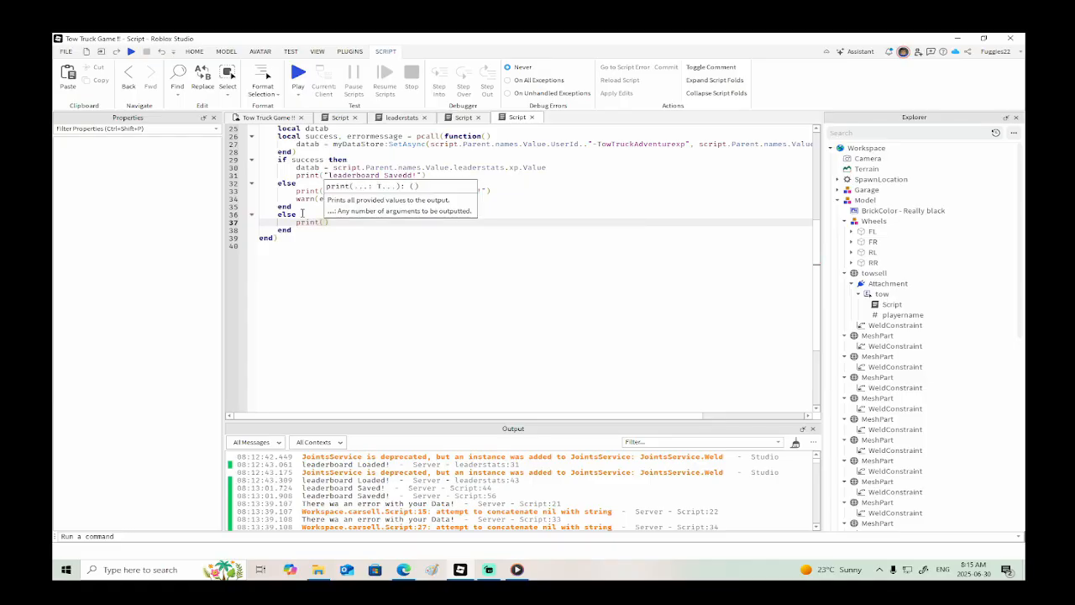
{"action": "key", "text": "BackSpace"}
{"action": "key", "text": "BackSpace"}
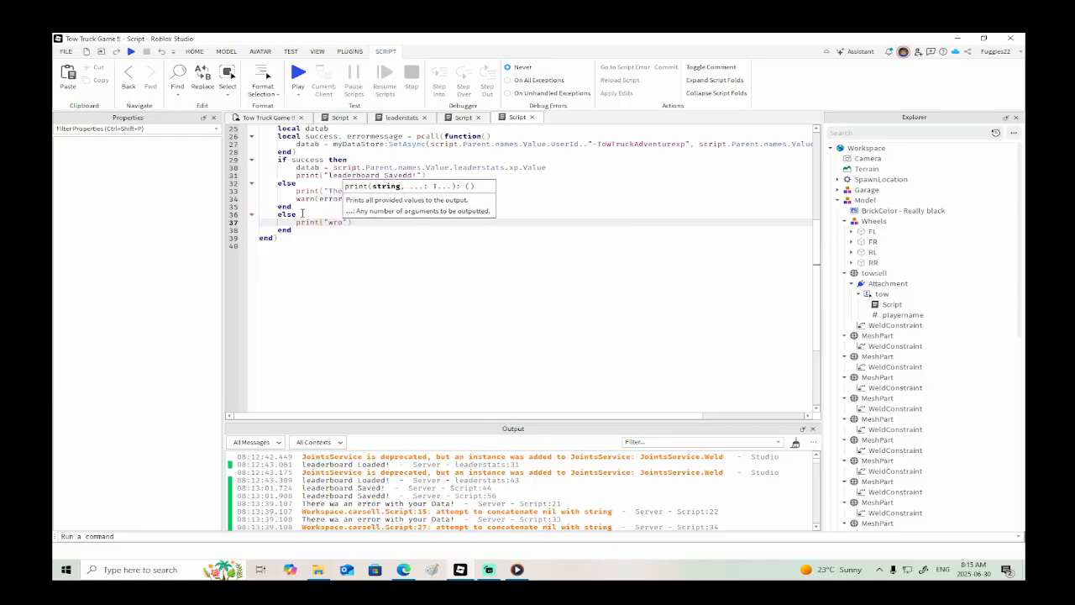
{"action": "type", "text": "ng Part"}
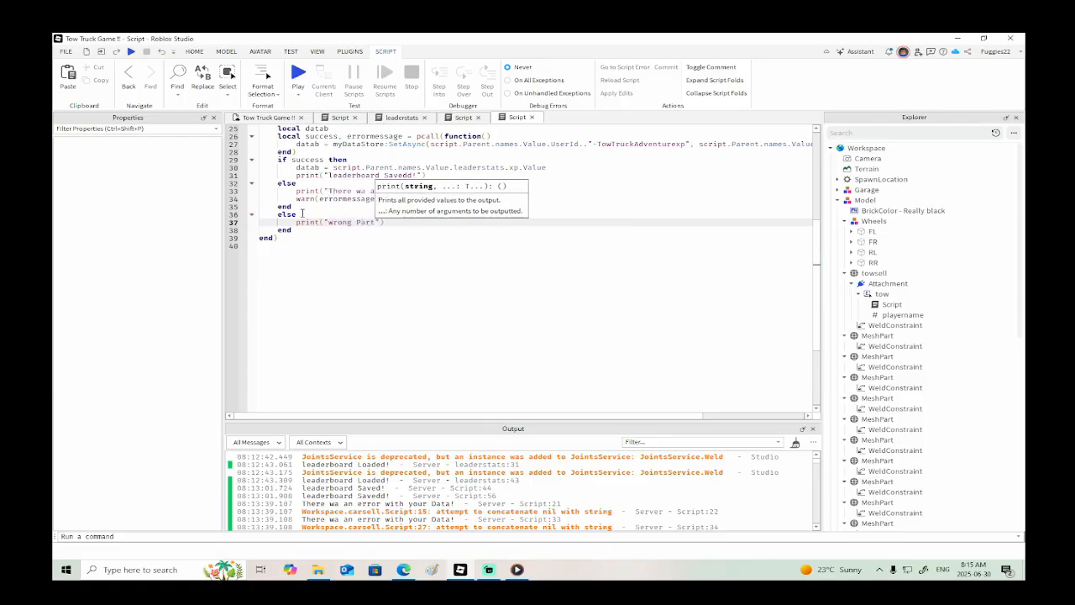
- Capitalize the first letter of the else branch's printed message so it reads "Wrong Part"
{"action": "key", "text": "Left"}
{"action": "key", "text": "Left"}
{"action": "key", "text": "Left"}
{"action": "key", "text": "Left"}
{"action": "key", "text": "Left"}
{"action": "key", "text": "Left"}
{"action": "key", "text": "Left"}
{"action": "key", "text": "Left"}
{"action": "key", "text": "Left"}
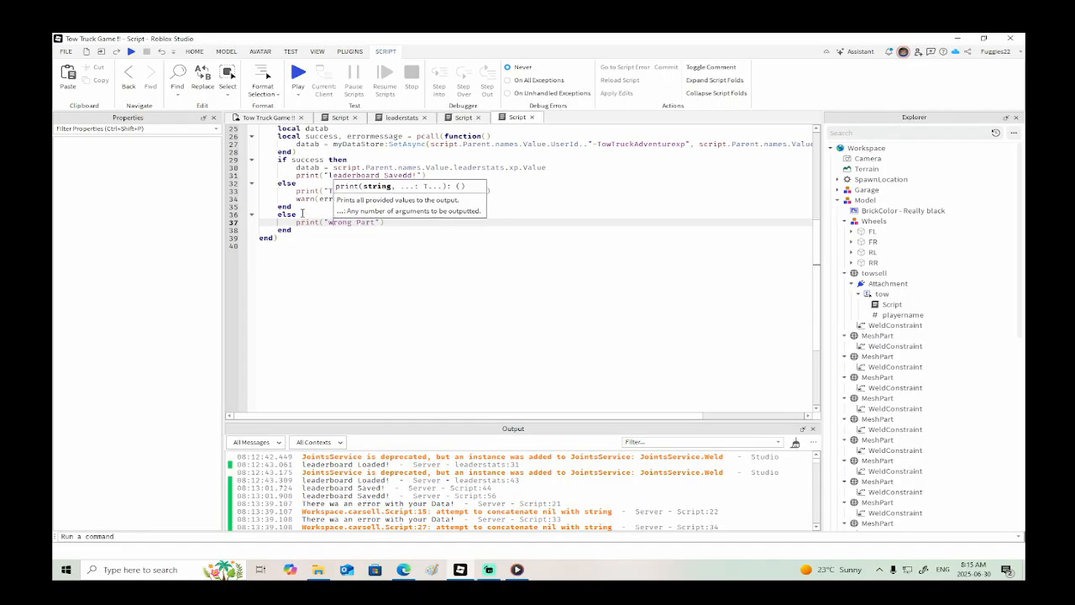
{"action": "key", "text": "BackSpace"}
{"action": "type", "text": "W"}
- Insert wait(.1) as the first line inside the Touched function, above the towsell name check
{"action": "scroll", "coordinate": [398, 264], "scroll_direction": "up", "scroll_amount": 8}
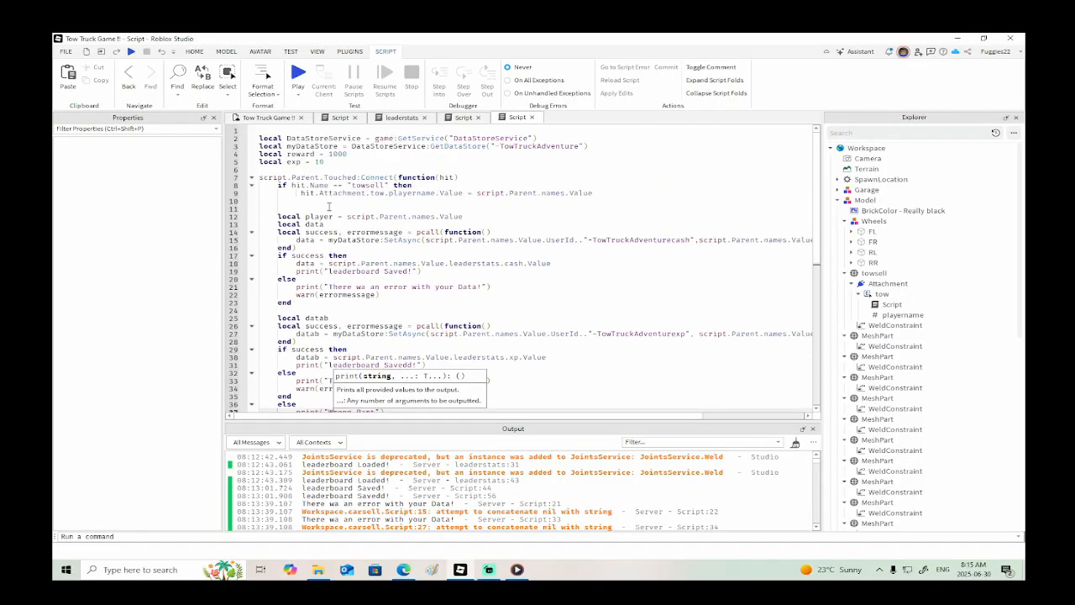
{"action": "left_click", "coordinate": [465, 177]}
{"action": "key", "text": "Return"}
{"action": "type", "text": "w"}
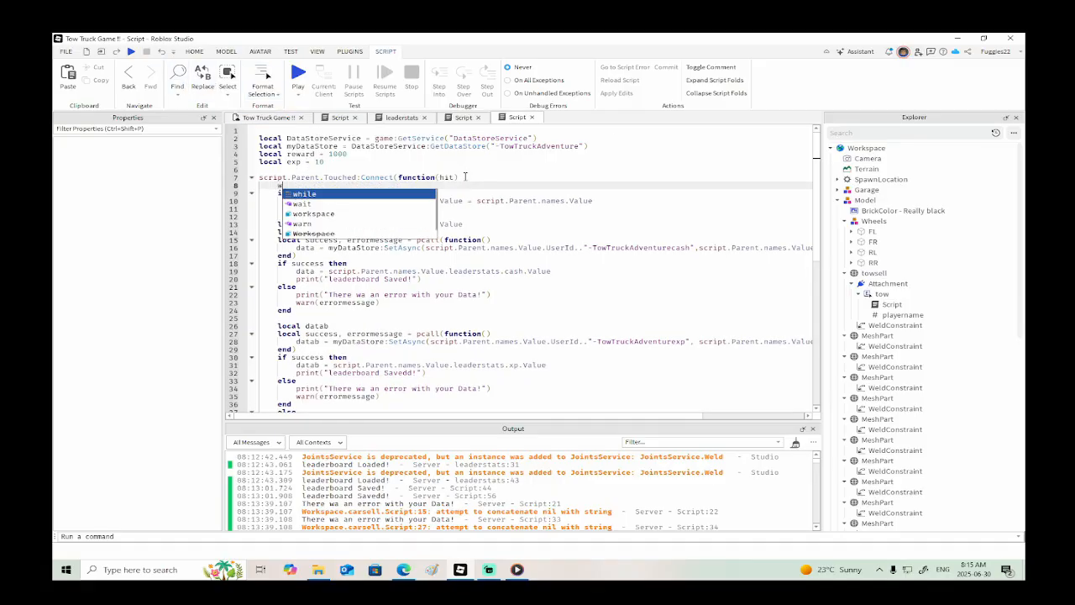
{"action": "type", "text": "ait(.3"}
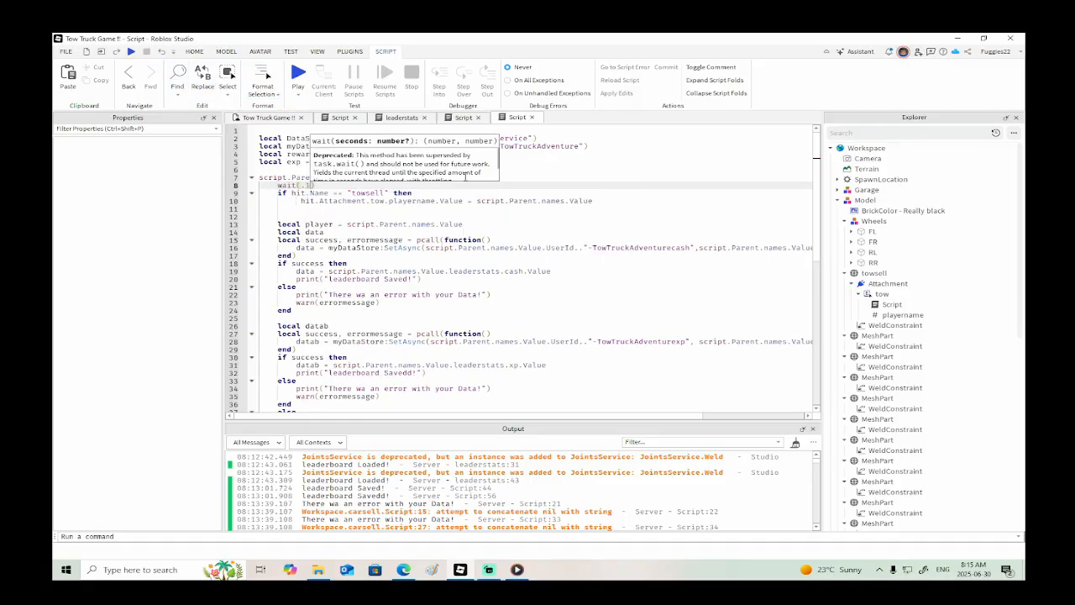
{"action": "left_click", "coordinate": [467, 189]}
{"action": "left_click", "coordinate": [465, 178]}
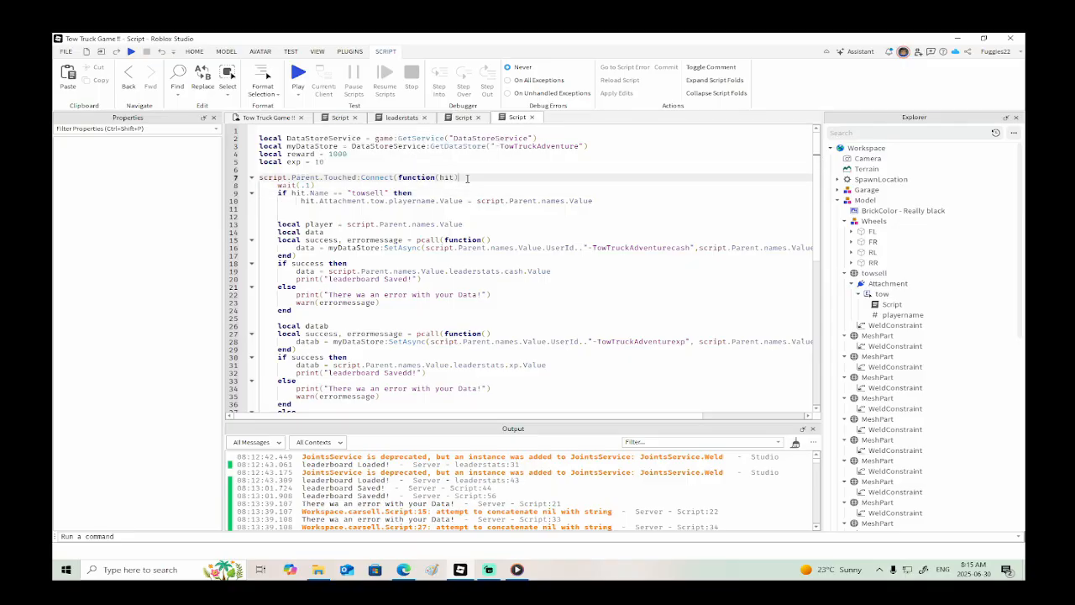
- Add event = false below the exp variable and event = true above the wait at the start of the Touched function
{"action": "key", "text": "Return"}
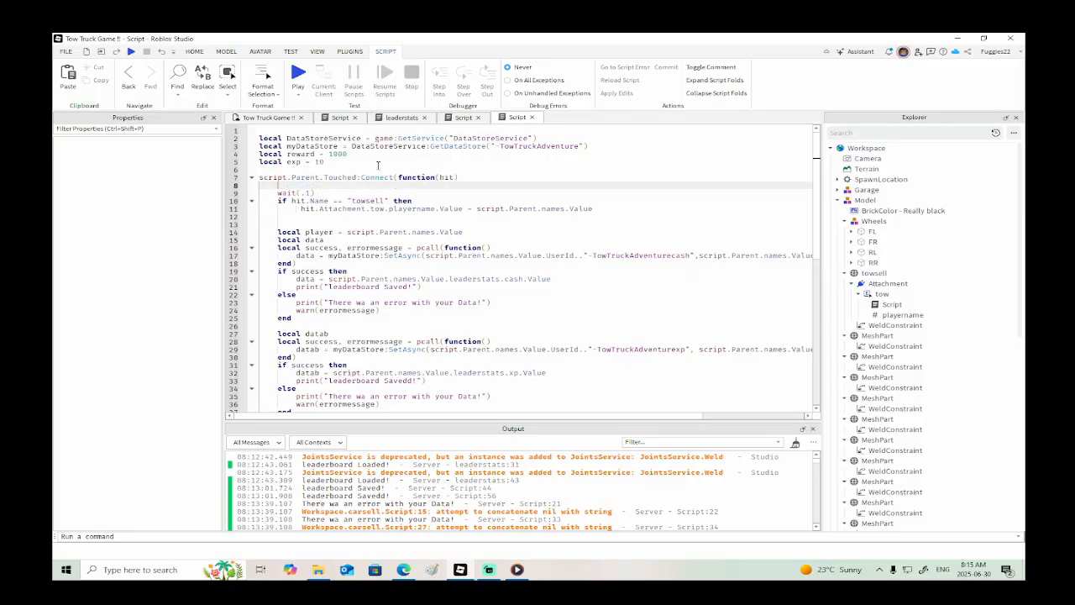
{"action": "left_click", "coordinate": [378, 165]}
{"action": "key", "text": "Return"}
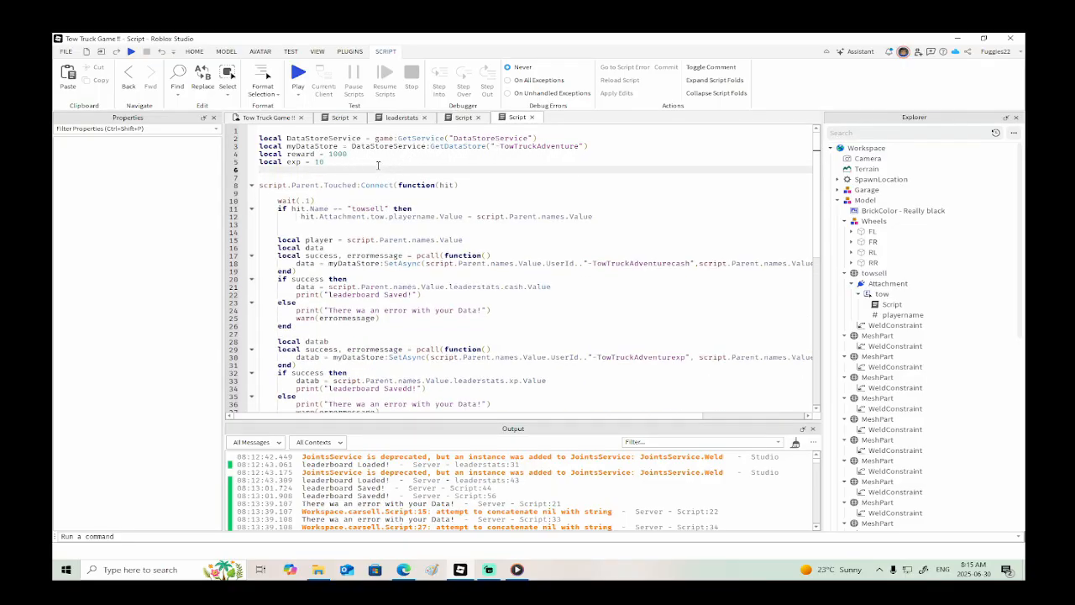
{"action": "type", "text": "vent = false"}
{"action": "left_click", "coordinate": [320, 194]}
{"action": "type", "text": "event"}
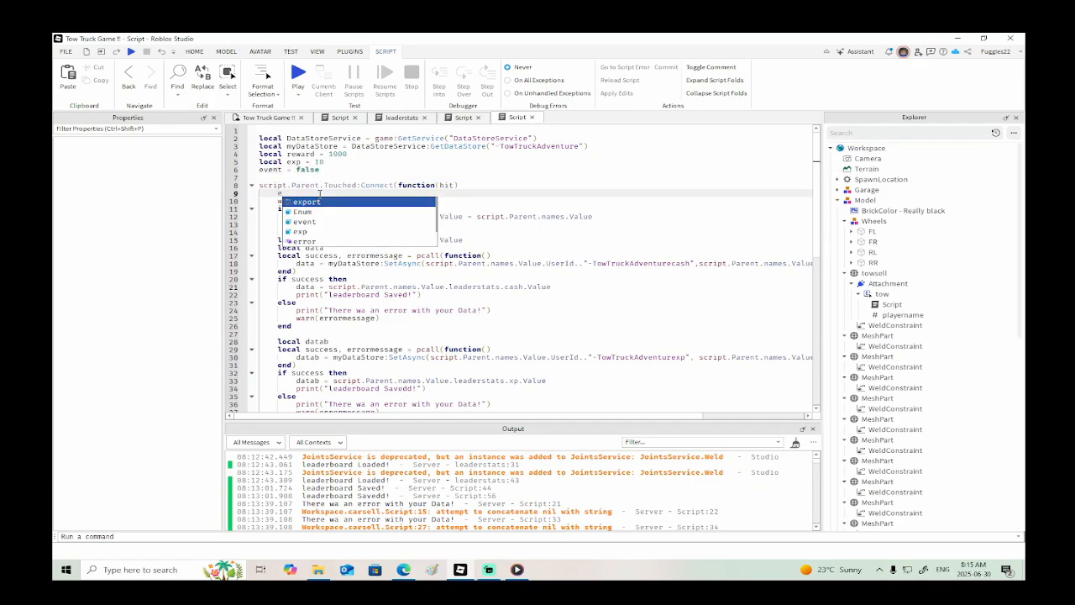
{"action": "type", "text": " = t"}
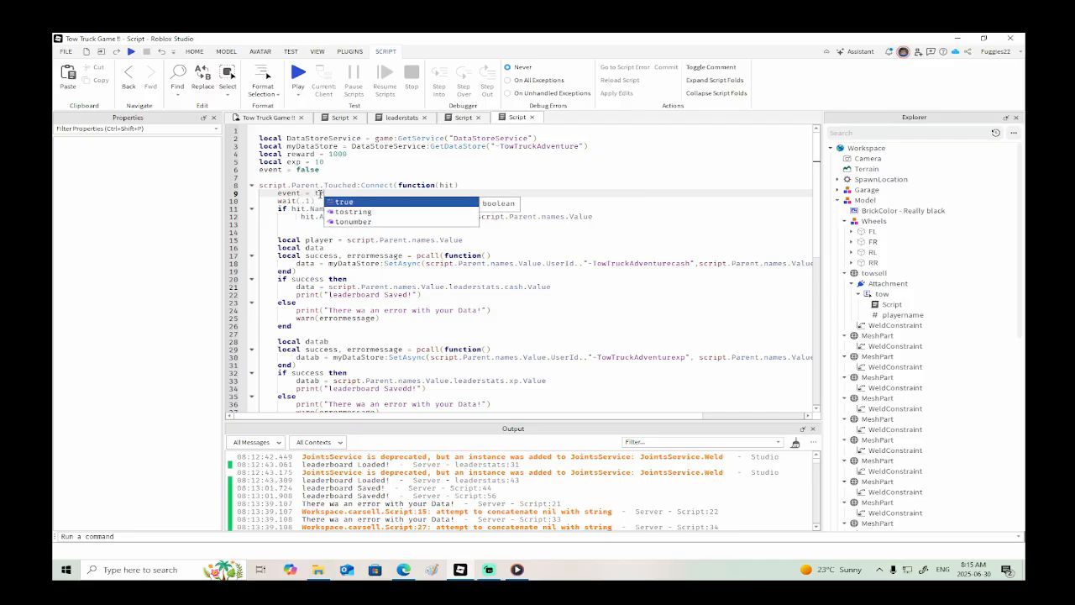
{"action": "key", "text": "Tab"}
- Add wait(.1) followed by event = false between the end of the xp save block and the Wrong Part else branch
{"action": "scroll", "coordinate": [319, 194], "scroll_direction": "down", "scroll_amount": 7}
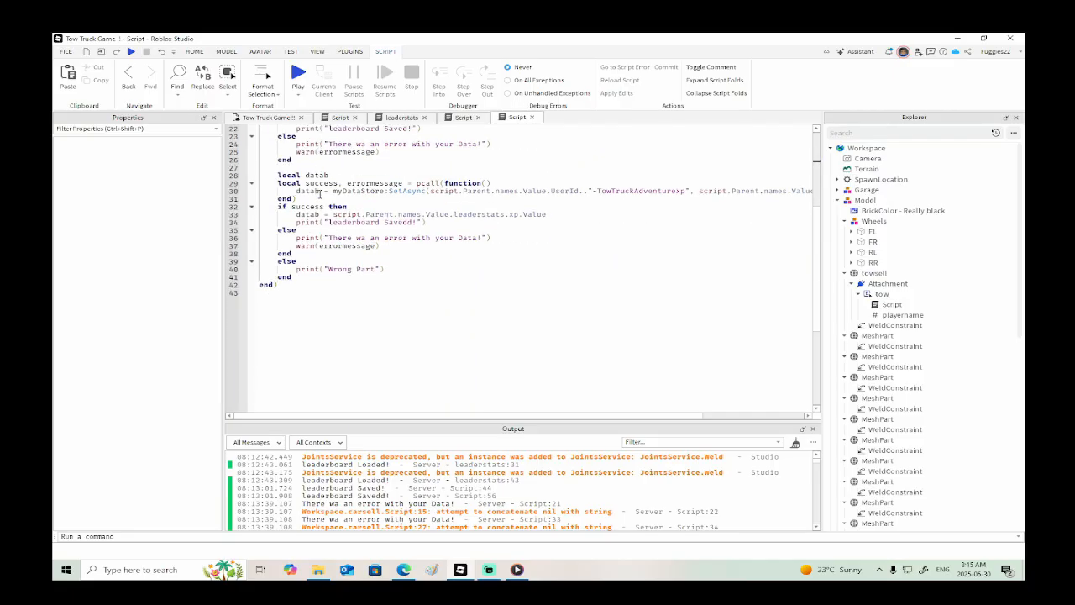
{"action": "left_click", "coordinate": [312, 255]}
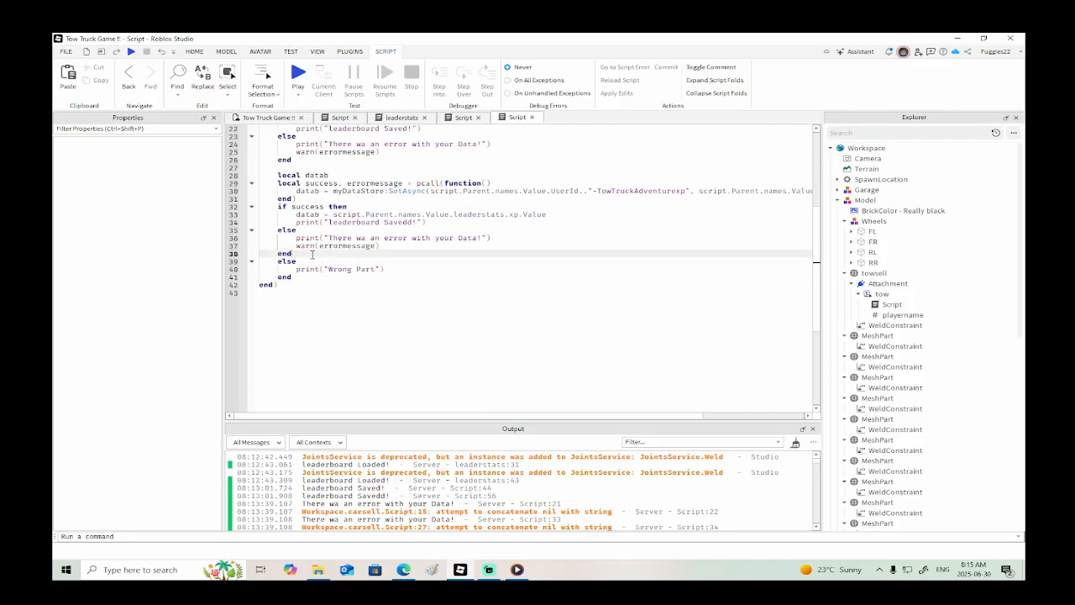
{"action": "key", "text": "Return"}
{"action": "type", "text": "event"}
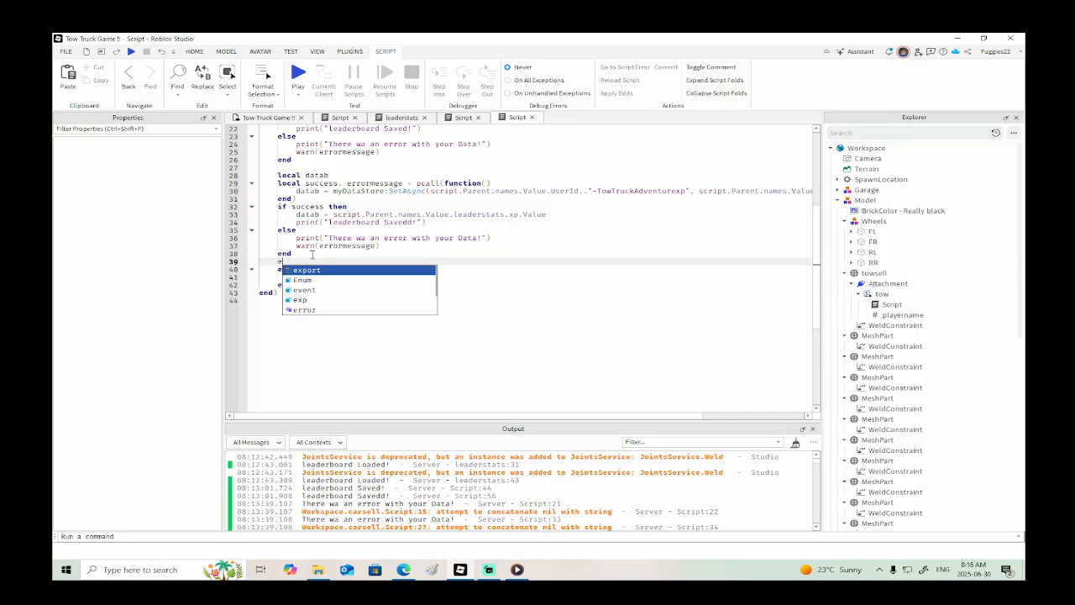
{"action": "key", "text": "BackSpace"}
{"action": "key", "text": "BackSpace"}
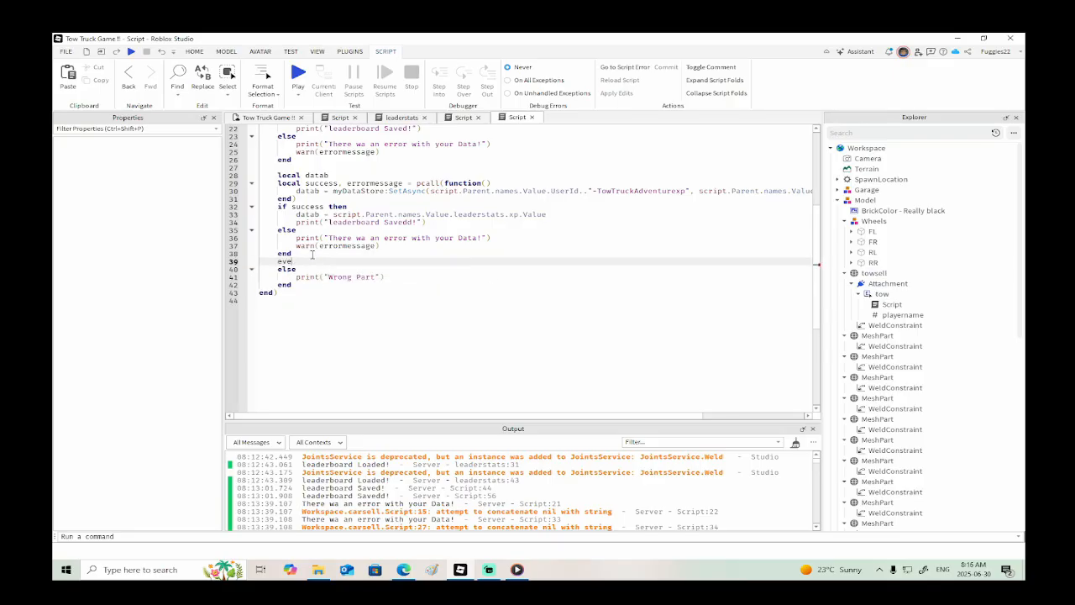
{"action": "type", "text": "nt = \"false"}
{"action": "left_click", "coordinate": [312, 253]}
{"action": "key", "text": "Return"}
{"action": "type", "text": "wait(.1"}
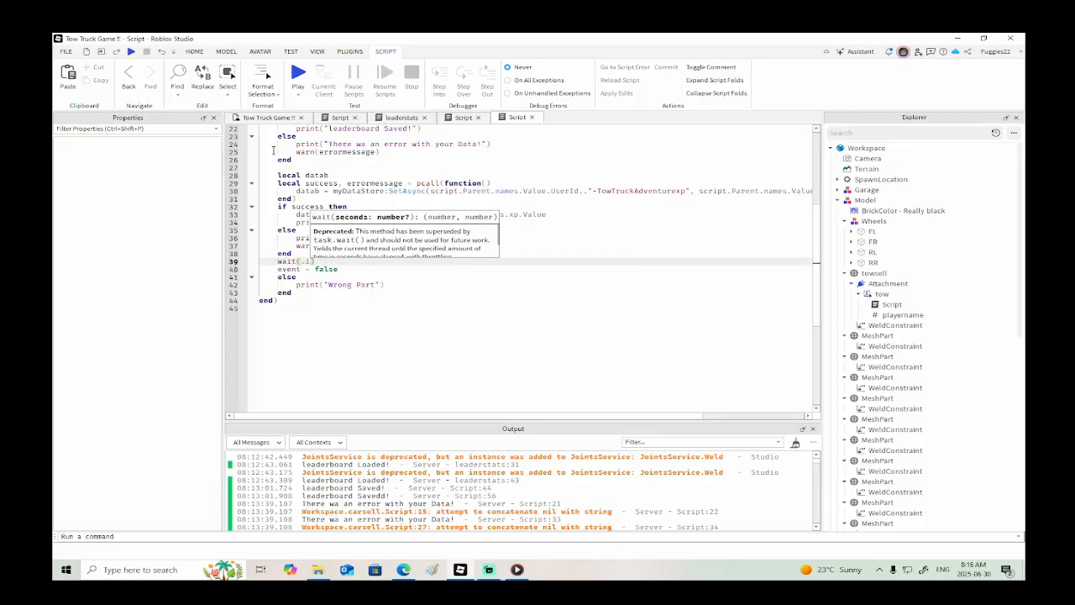
- Start a play test, unlock the flatbed tow truck carrying the silver car and get into its driver's seat
{"action": "left_click", "coordinate": [131, 51]}
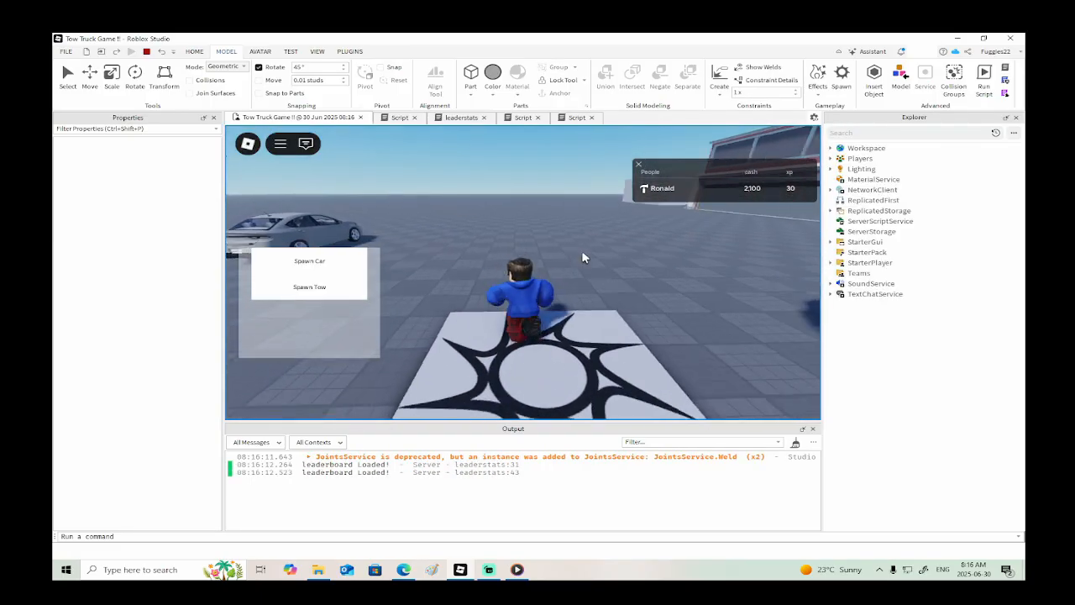
{"action": "key", "text": "w"}
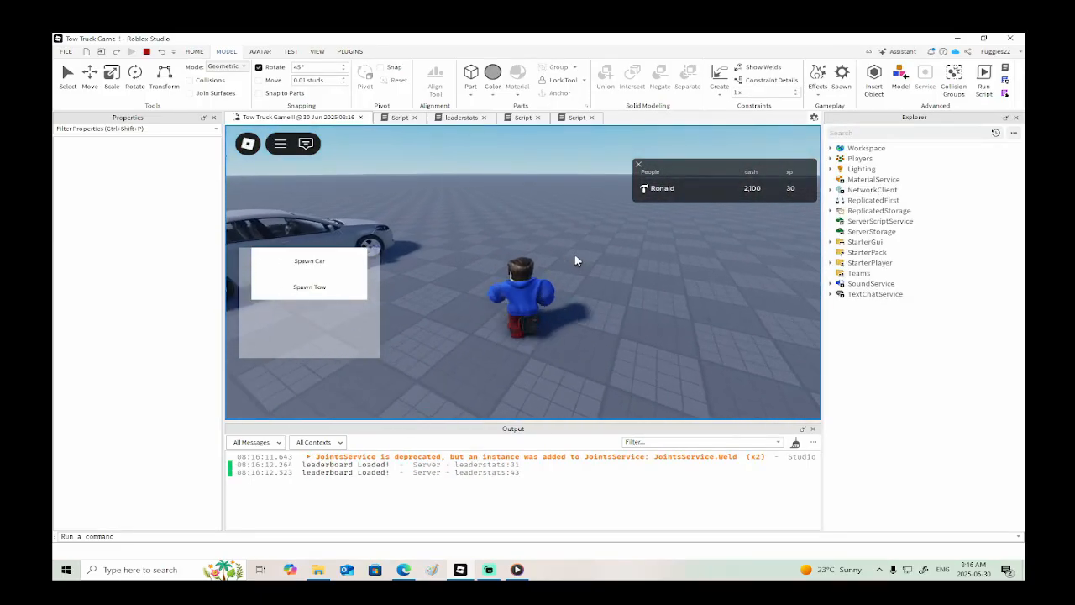
{"action": "key", "text": "w"}
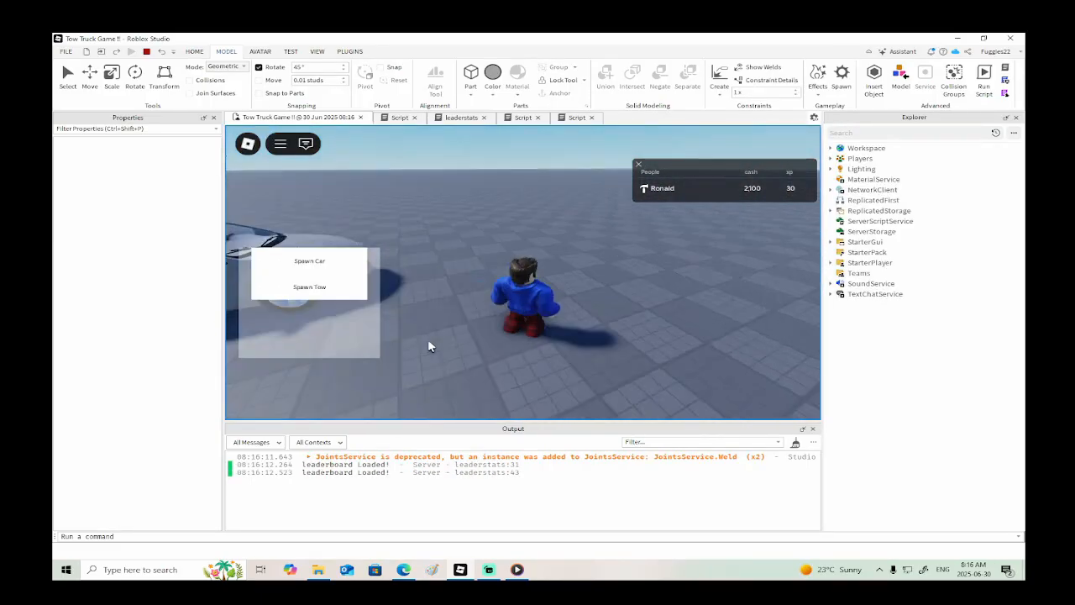
{"action": "key", "text": "w"}
{"action": "right_click_drag", "start_coordinate": [428, 341], "coordinate": [428, 341]}
{"action": "key", "text": "e"}
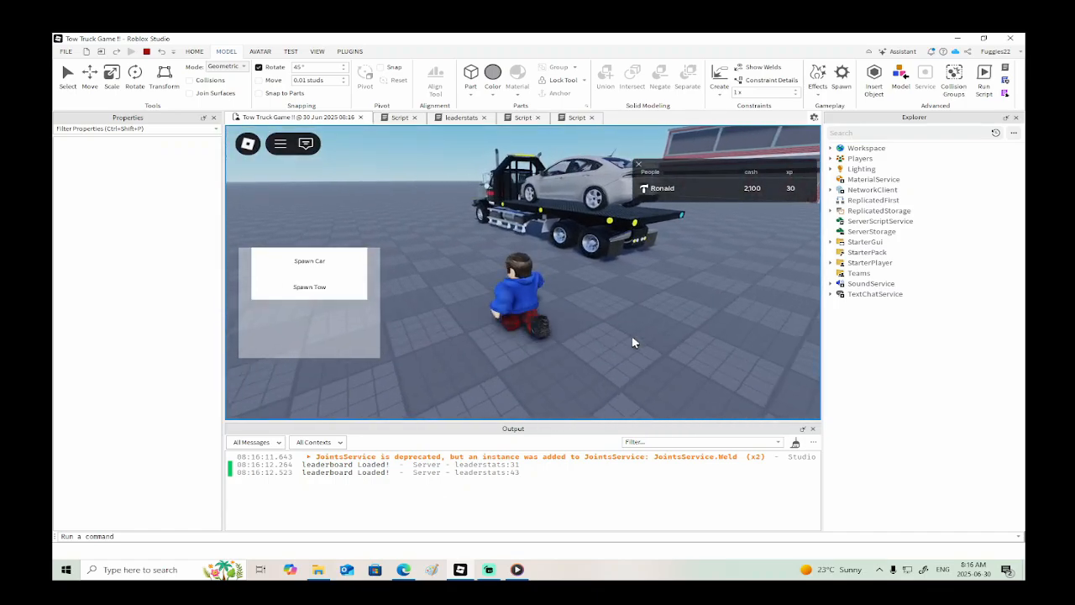
{"action": "key", "text": "w"}
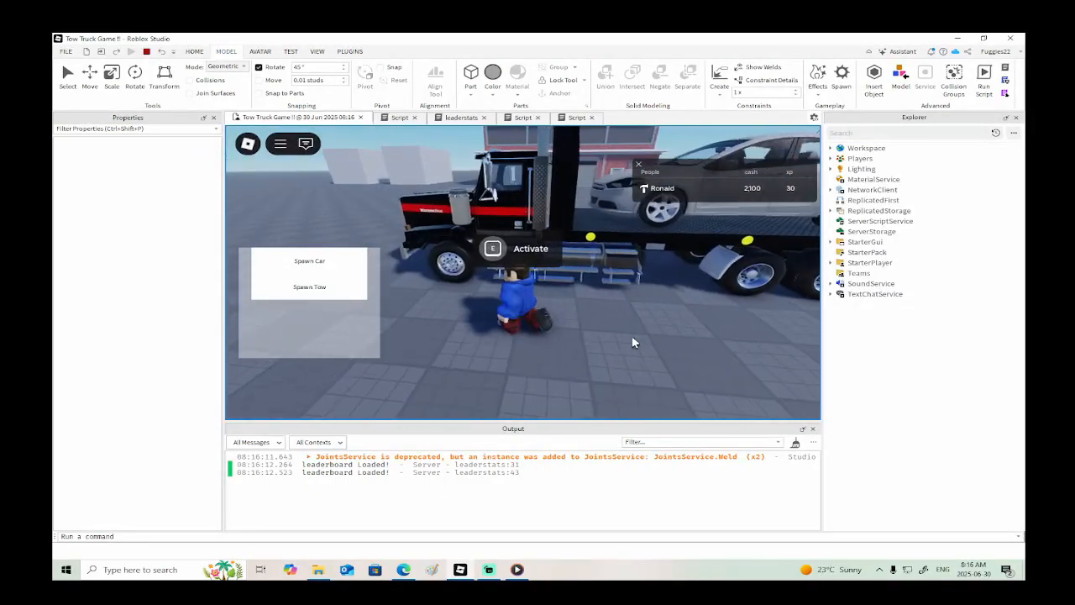
{"action": "key", "text": "e"}
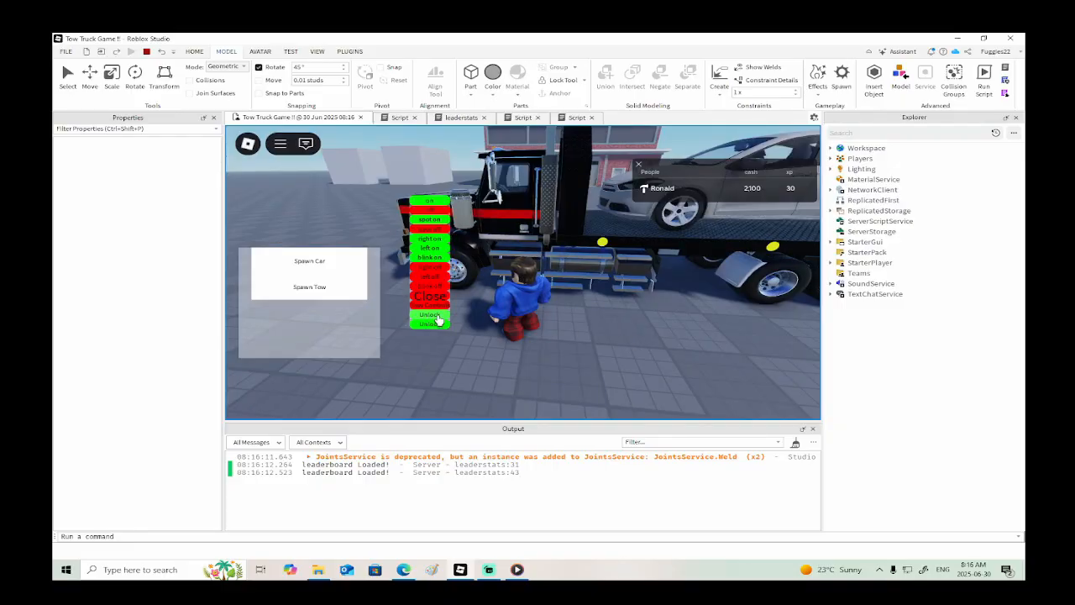
{"action": "key", "text": "w"}
{"action": "key", "text": "space"}
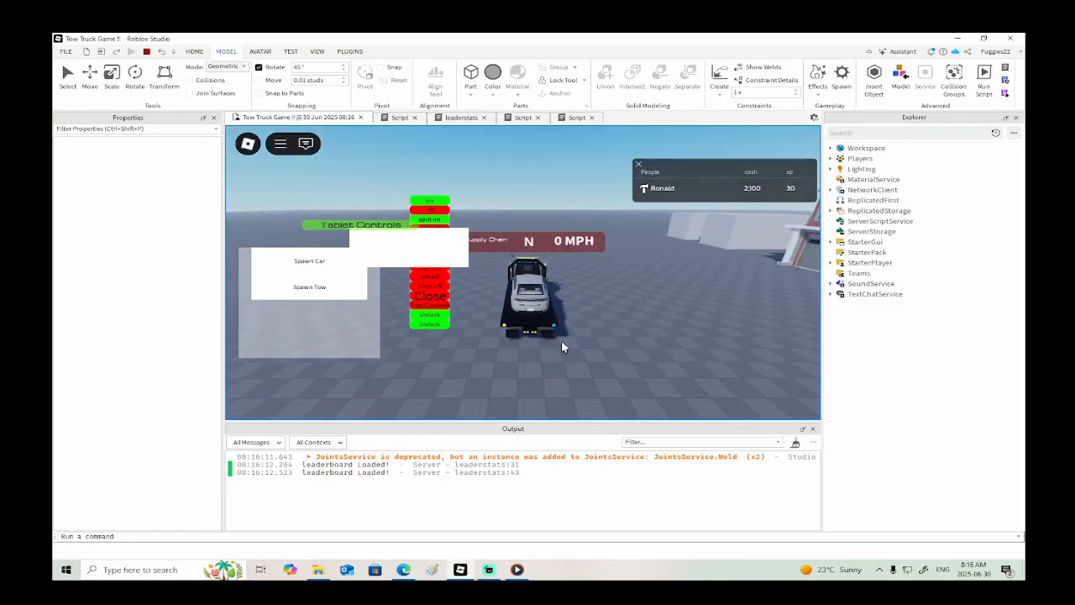
- Drive the loaded tow truck around and reverse it up to the white blocks to test the carsell detection
{"action": "key", "text": "w"}
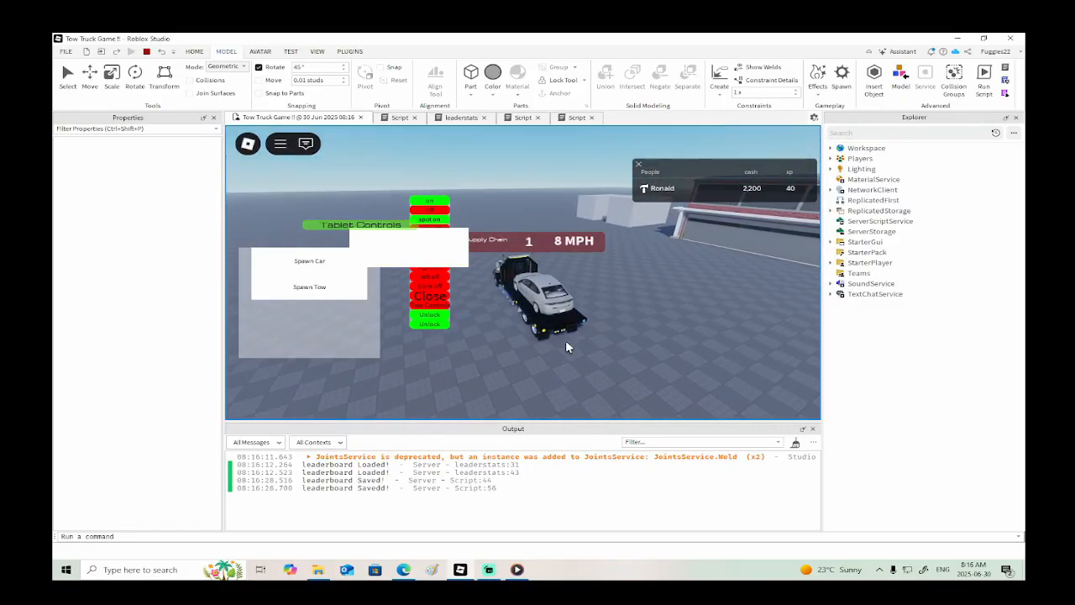
{"action": "key", "text": "w"}
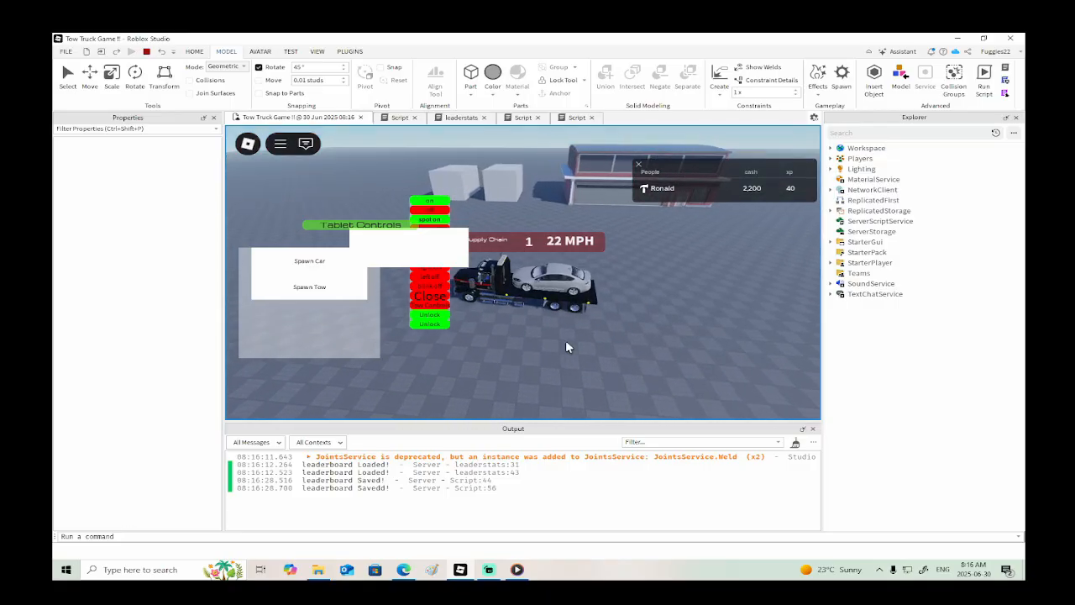
{"action": "key", "text": "w"}
{"action": "key", "text": "a"}
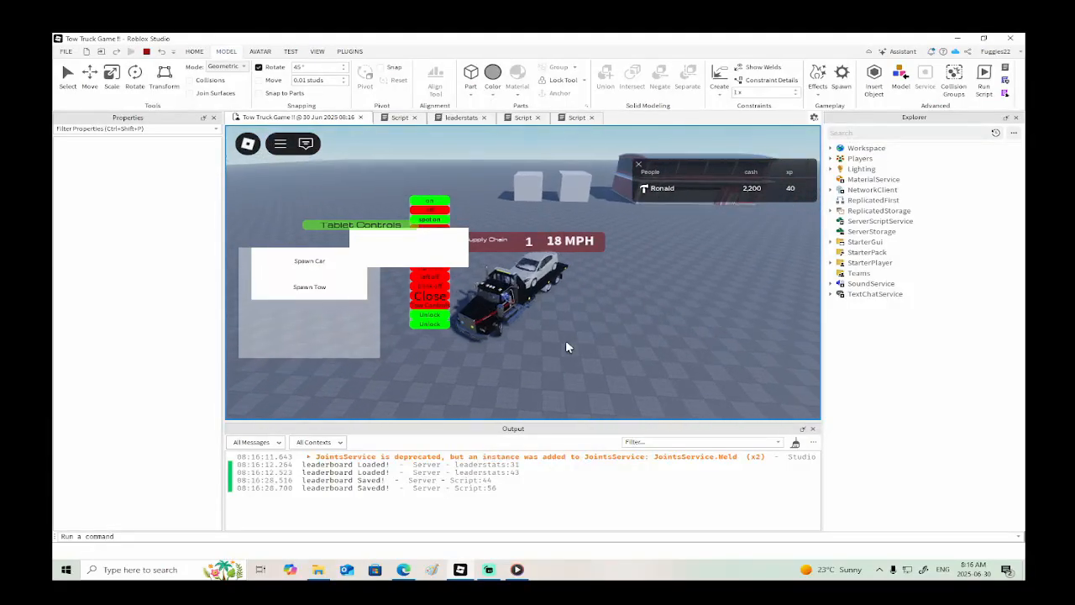
{"action": "key", "text": "s"}
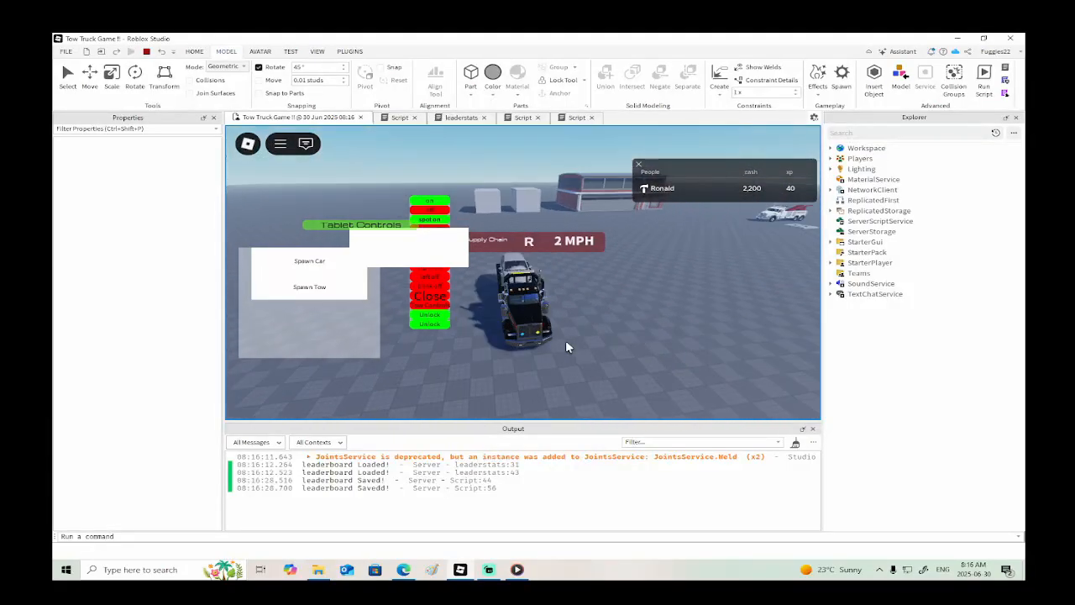
{"action": "key", "text": "s"}
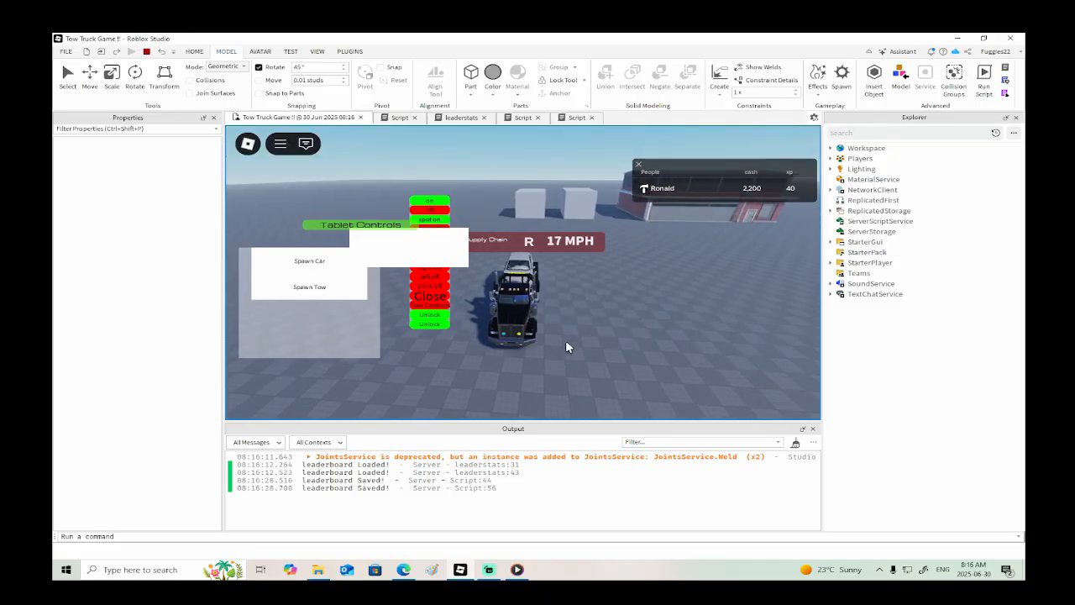
{"action": "key", "text": "d"}
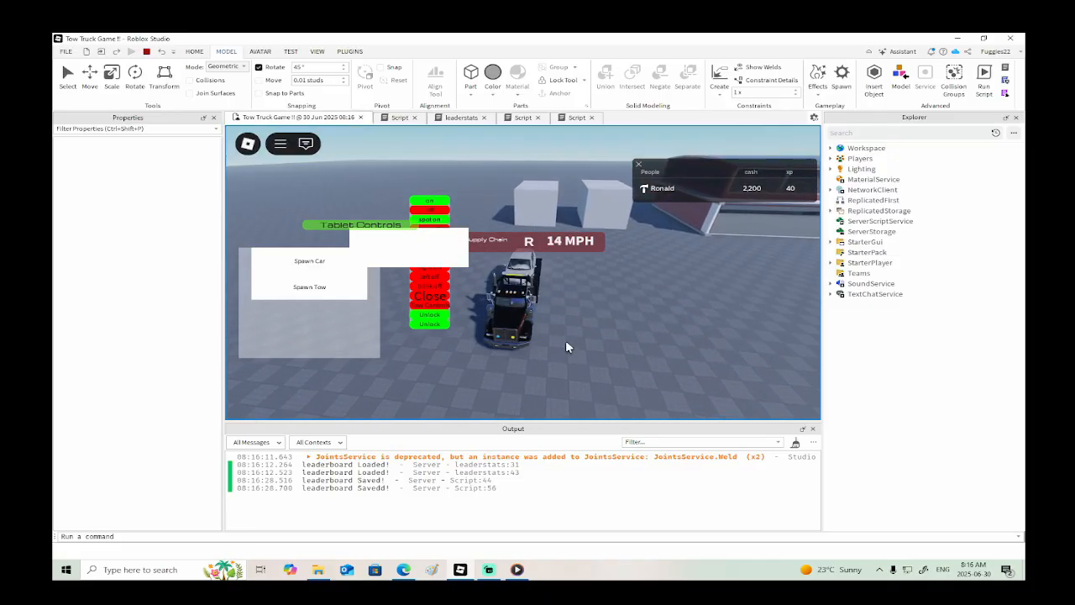
{"action": "key", "text": "a"}
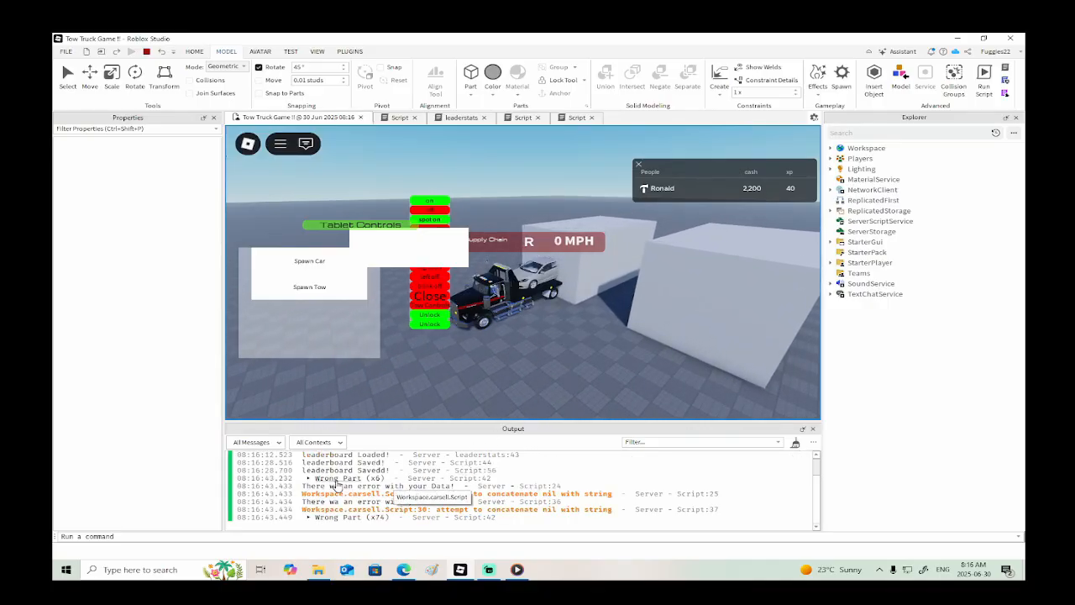
- Stop the play test and open the carsell script from its nil concatenation error in the output
{"action": "left_click", "coordinate": [146, 51]}
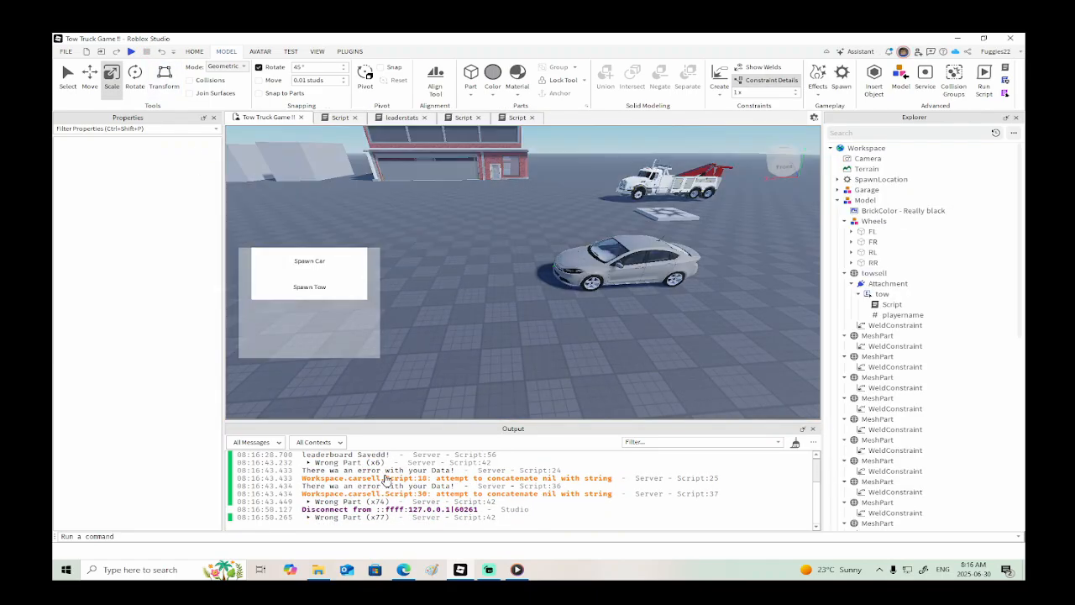
{"action": "left_click", "coordinate": [367, 479]}
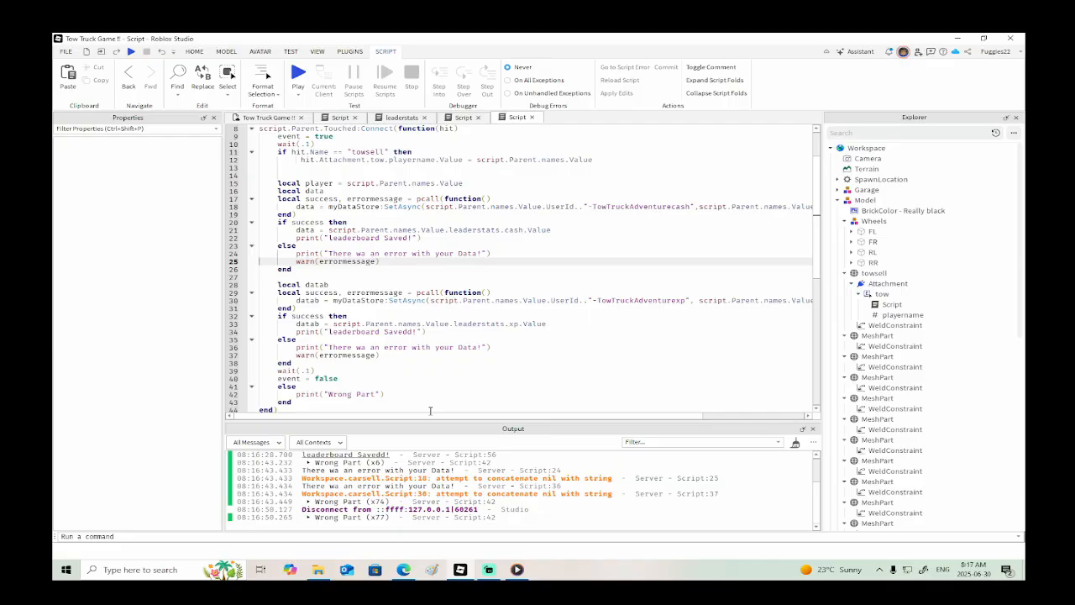
- Add a wait(1) line directly below the playername value line inside the towsell check
{"action": "scroll", "coordinate": [430, 410], "scroll_direction": "up", "scroll_amount": 3}
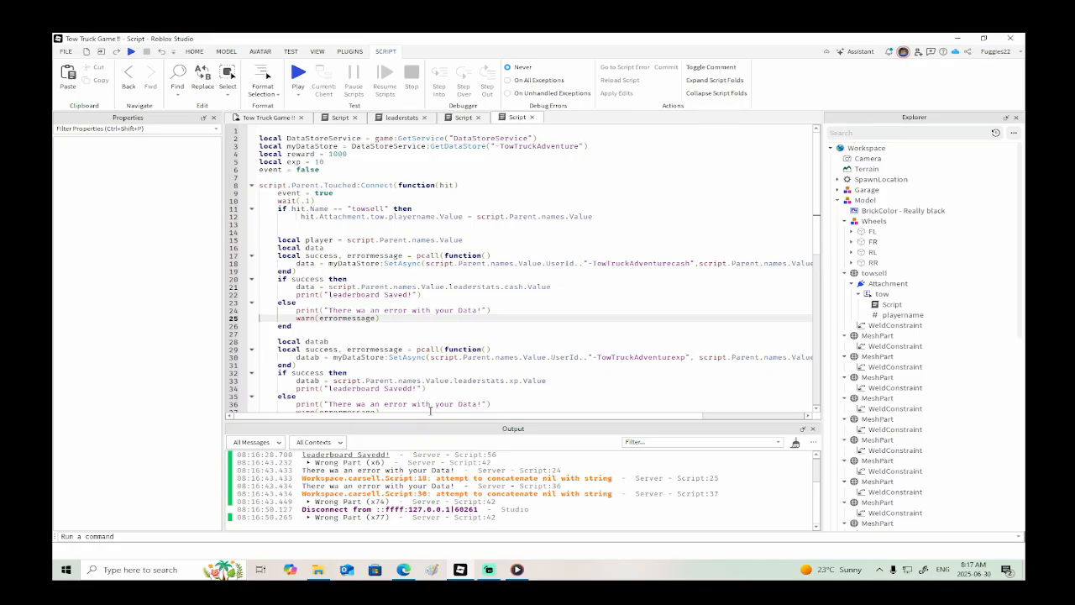
{"action": "left_click", "coordinate": [596, 216]}
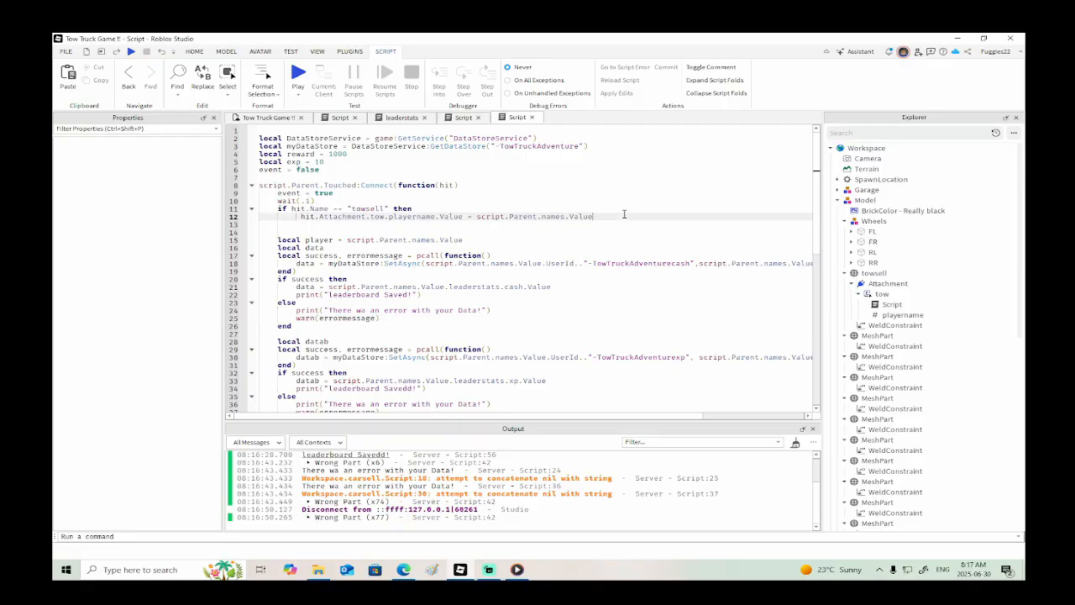
{"action": "key", "text": "Return"}
{"action": "type", "text": "wait(1)"}
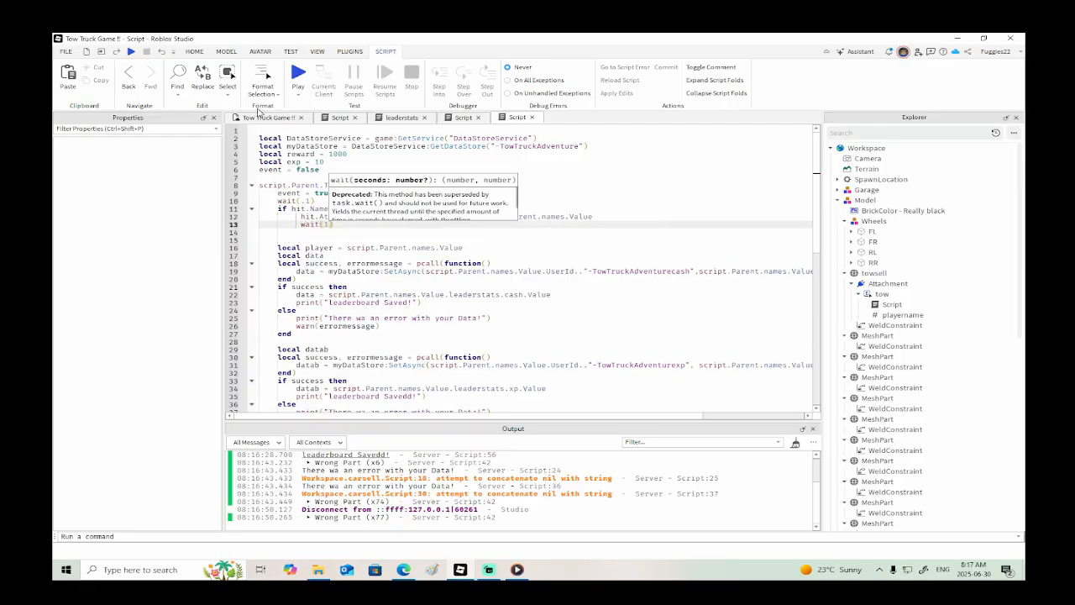
- Start a play test, spawn the tow vehicle and activate the interaction prompt at the silver car
{"action": "left_click", "coordinate": [131, 51]}
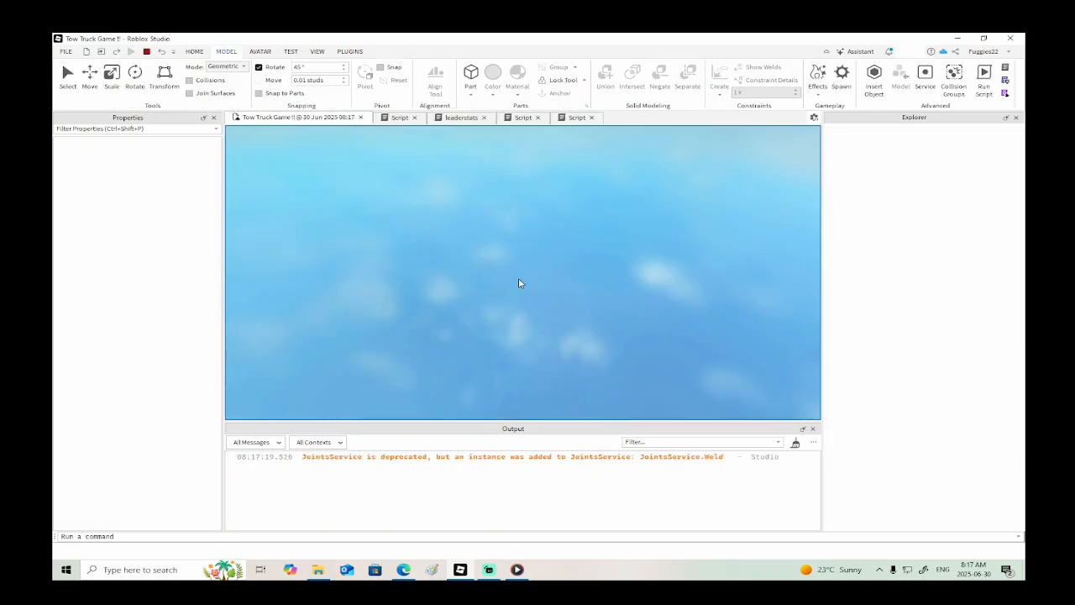
{"action": "key", "text": "w"}
{"action": "mouse_move", "coordinate": [598, 255]}
{"action": "right_mouse_down"}
{"action": "mouse_move", "coordinate": [689, 221]}
{"action": "mouse_move", "coordinate": [591, 271]}
{"action": "right_mouse_up"}
{"action": "key", "text": "w"}
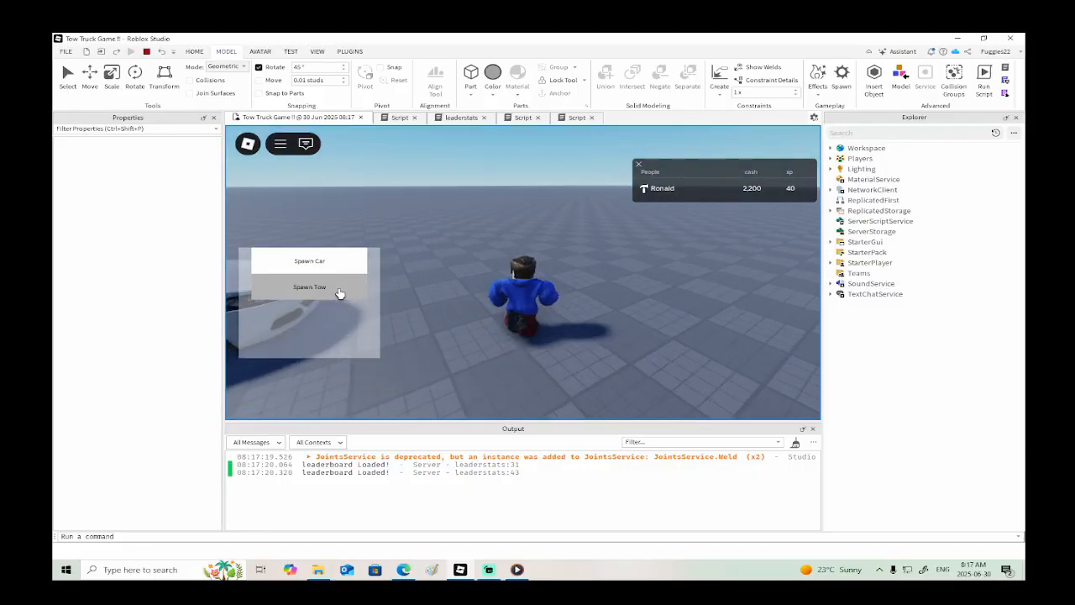
{"action": "left_click", "coordinate": [338, 293]}
{"action": "right_click_drag", "start_coordinate": [500, 344], "coordinate": [499, 344]}
{"action": "key", "text": "w"}
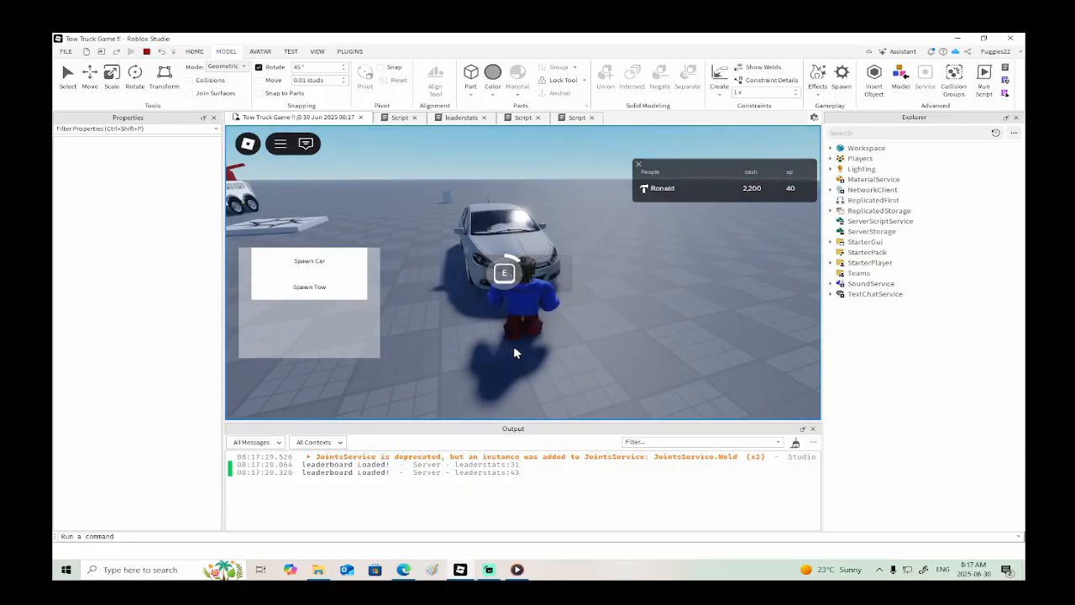
{"action": "key", "text": "e"}
- Walk to the black flatbed truck carrying the silver car, unlock it and get into its driver's seat
{"action": "key", "text": "w"}
{"action": "right_click_drag", "start_coordinate": [623, 368], "coordinate": [622, 368]}
{"action": "key", "text": "a"}
{"action": "key", "text": "w"}
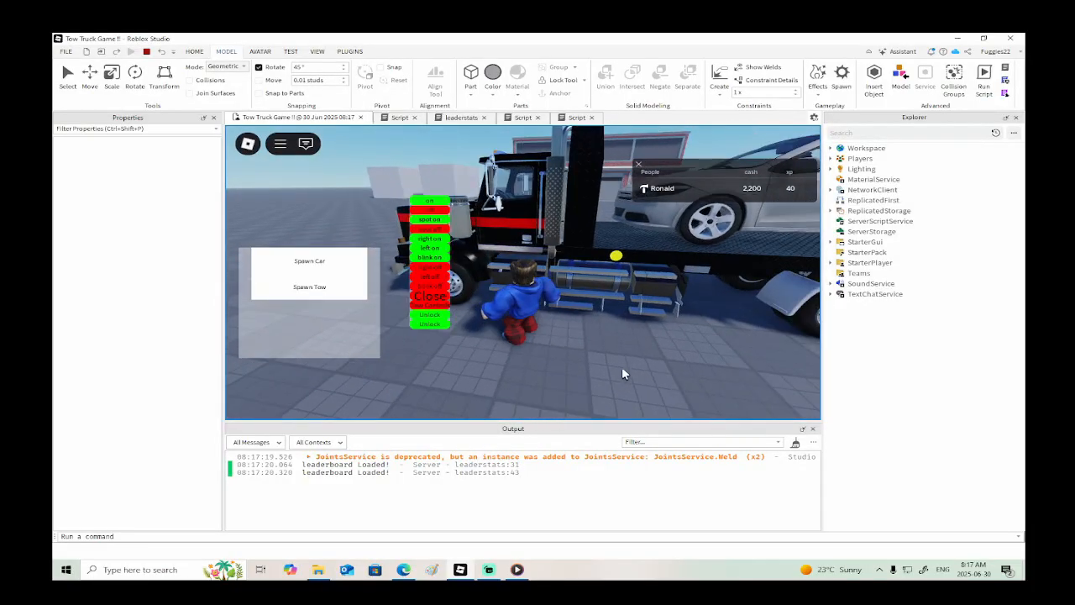
{"action": "left_click", "coordinate": [440, 324]}
{"action": "key", "text": "e"}
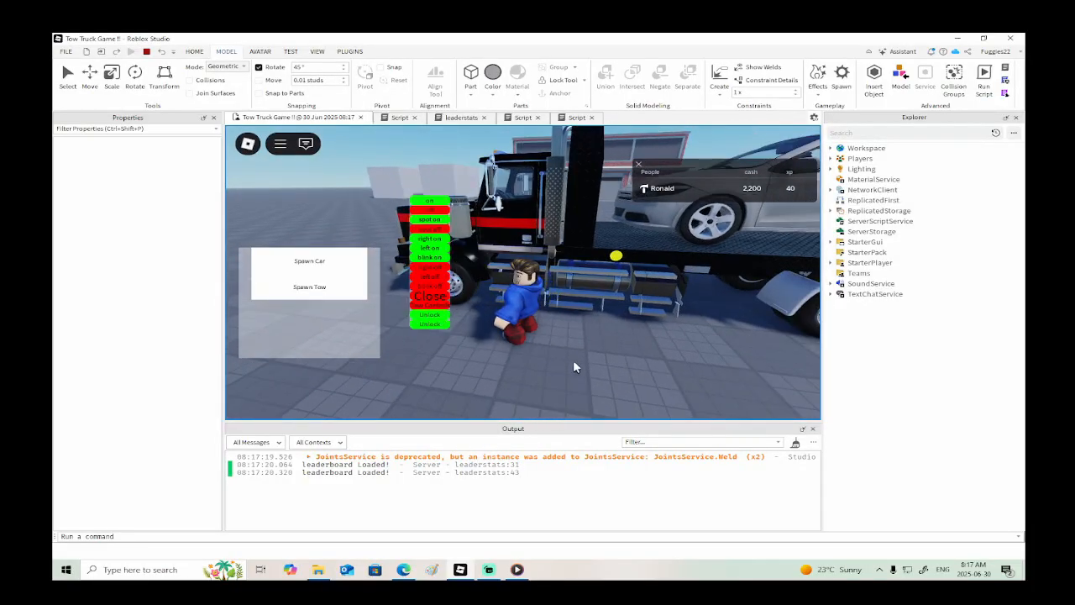
- Drive the loaded flatbed around and reverse it into the white blocks to retest the carsell detection
{"action": "key", "text": "w"}
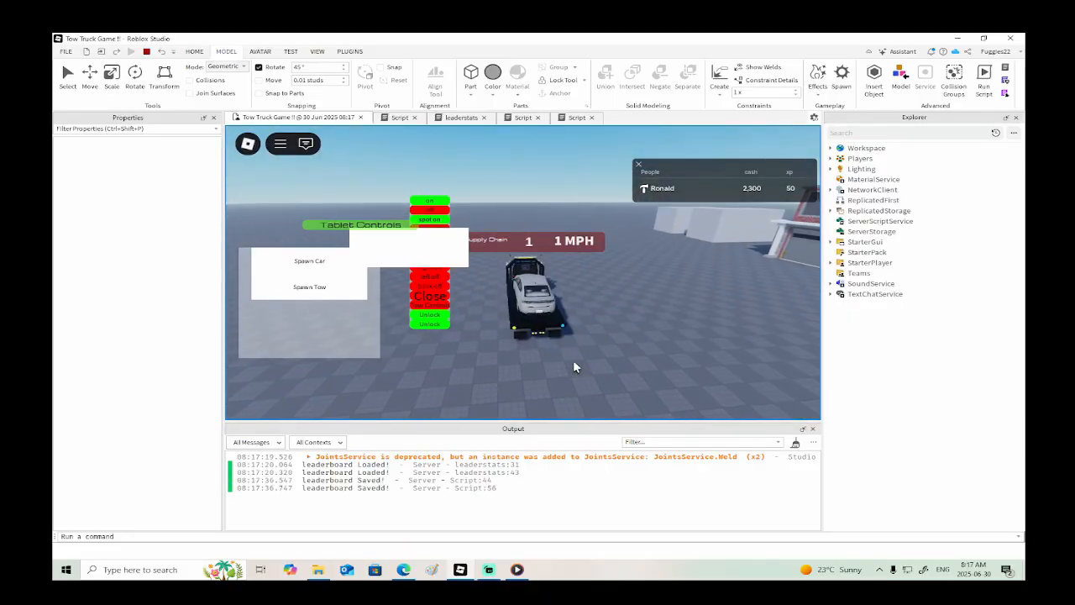
{"action": "key", "text": "a"}
{"action": "key", "text": "w"}
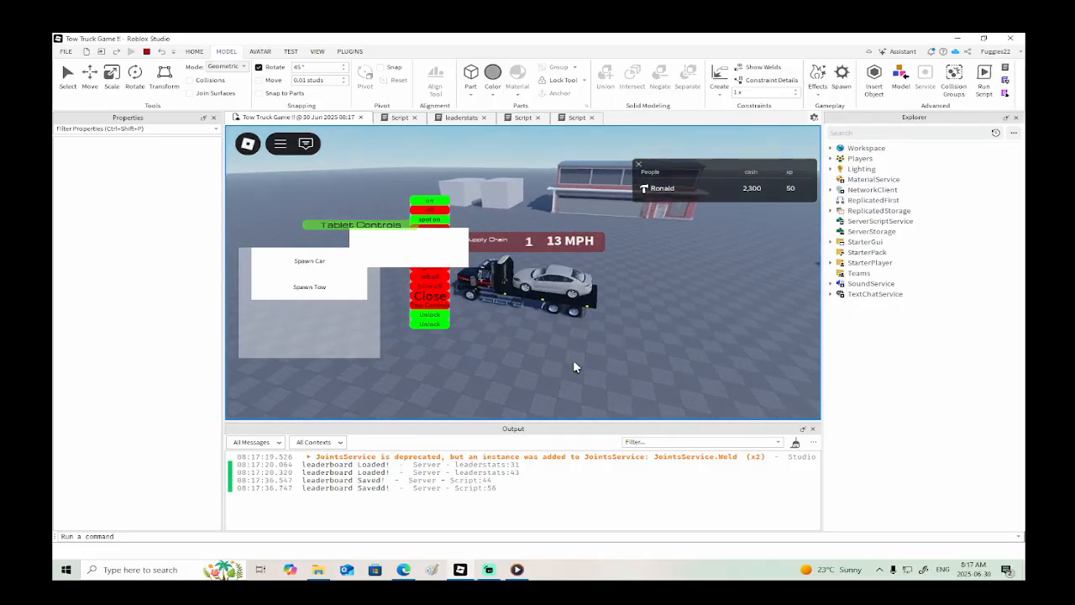
{"action": "key", "text": "a"}
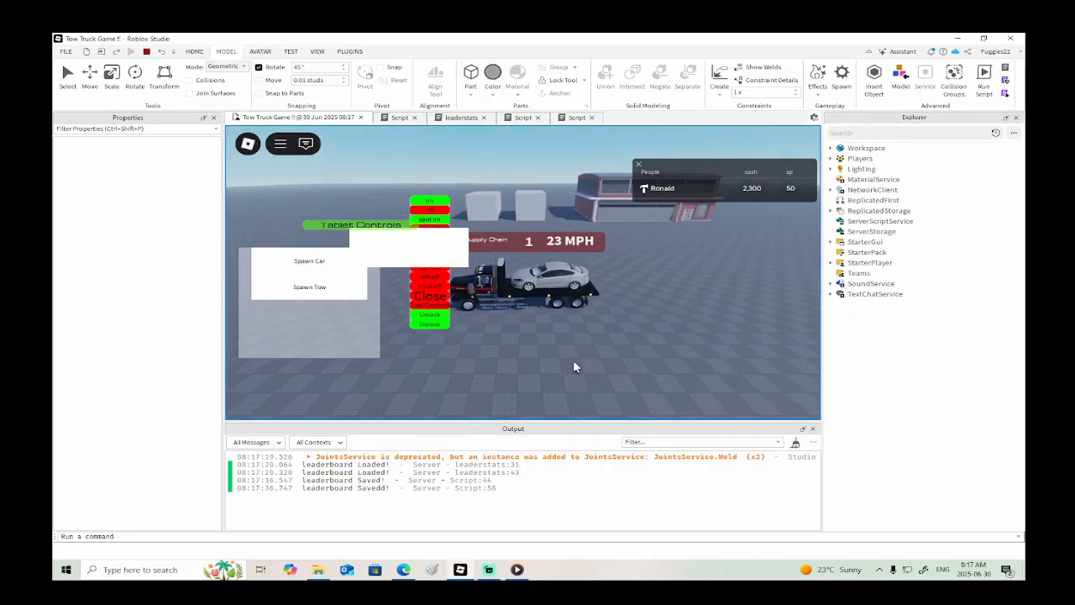
{"action": "key", "text": "s"}
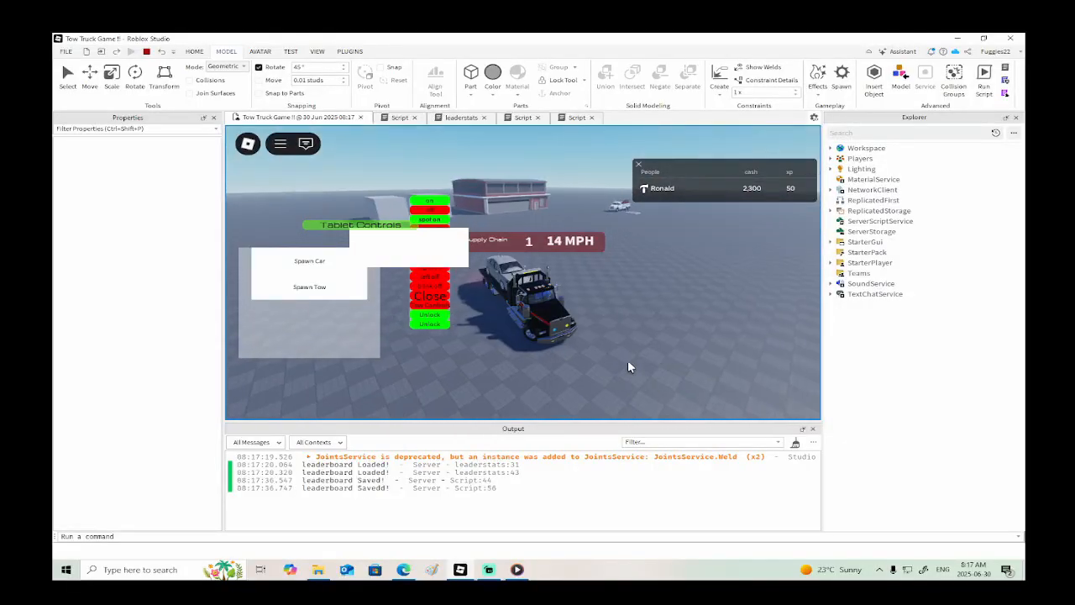
{"action": "key", "text": "s"}
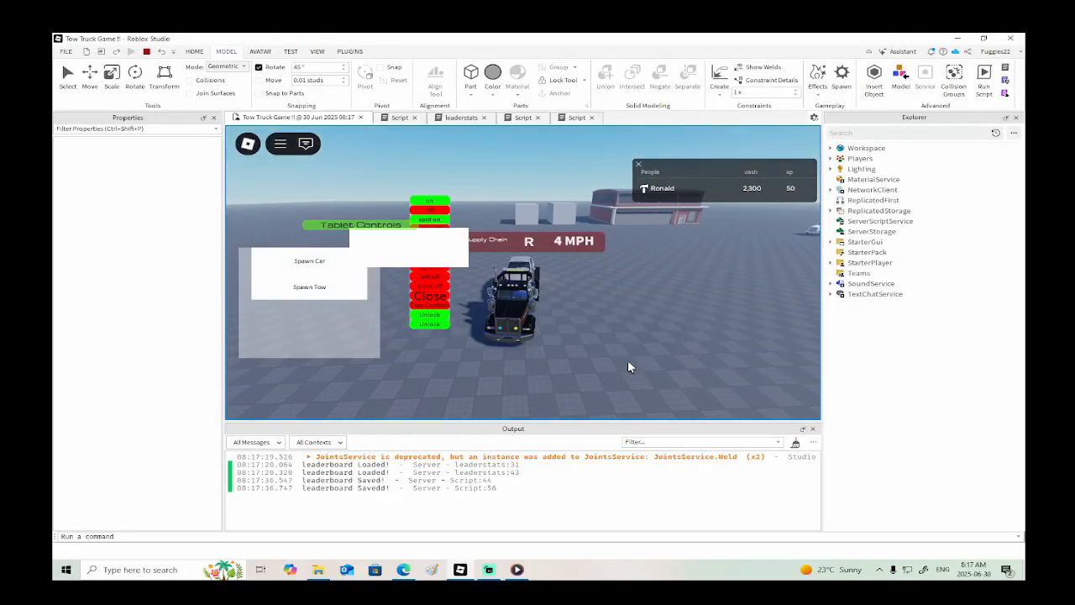
{"action": "key", "text": "d"}
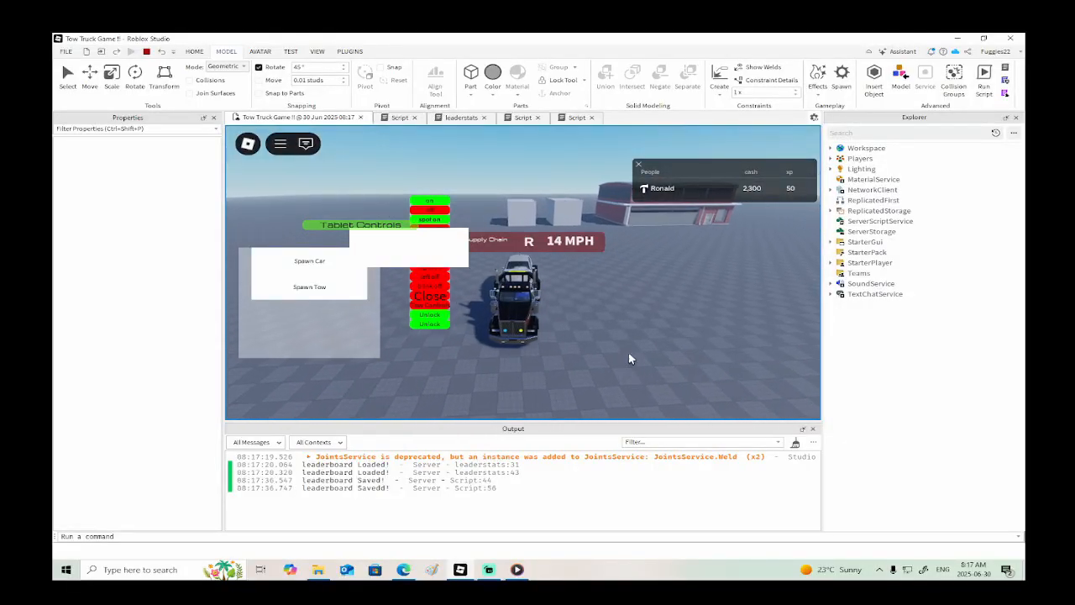
{"action": "key", "text": "s"}
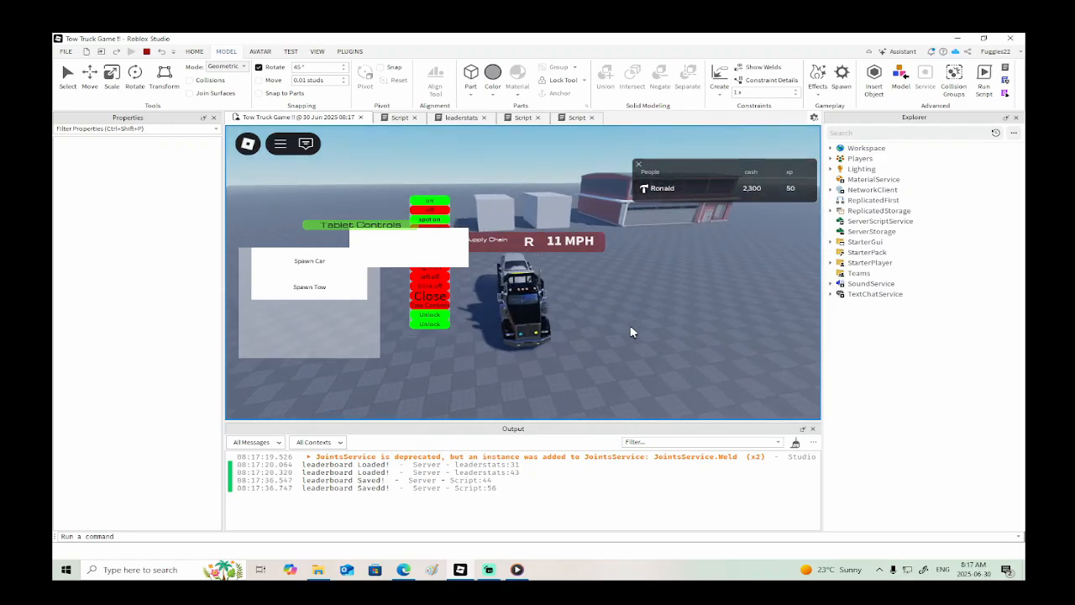
{"action": "key", "text": "d"}
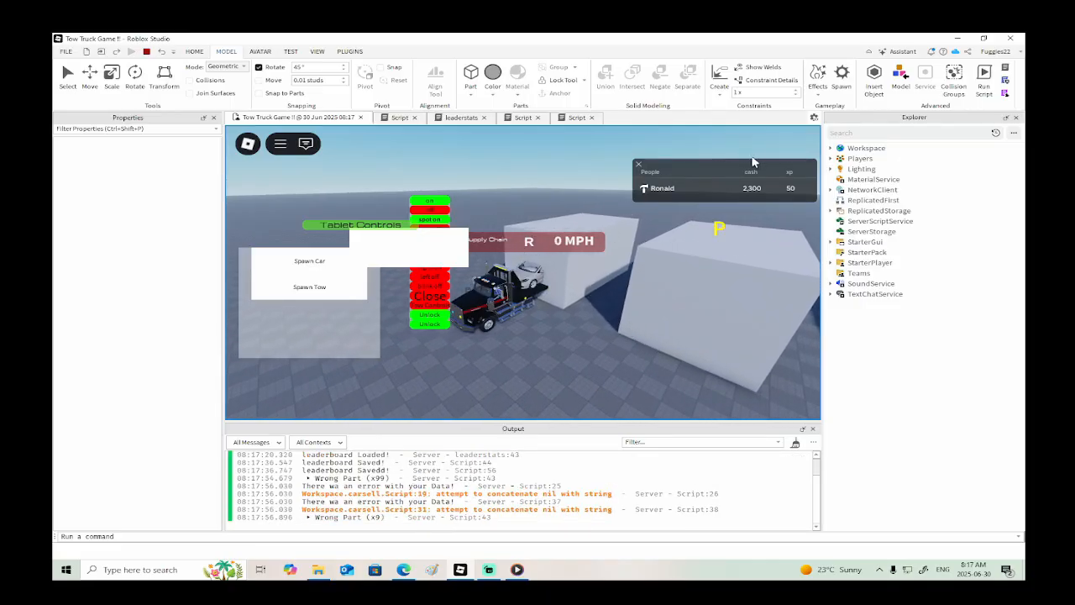
- Inspect the Value of the names object in the carsell part, and return to the carsell script after stopping the play test
{"action": "left_click", "coordinate": [830, 148]}
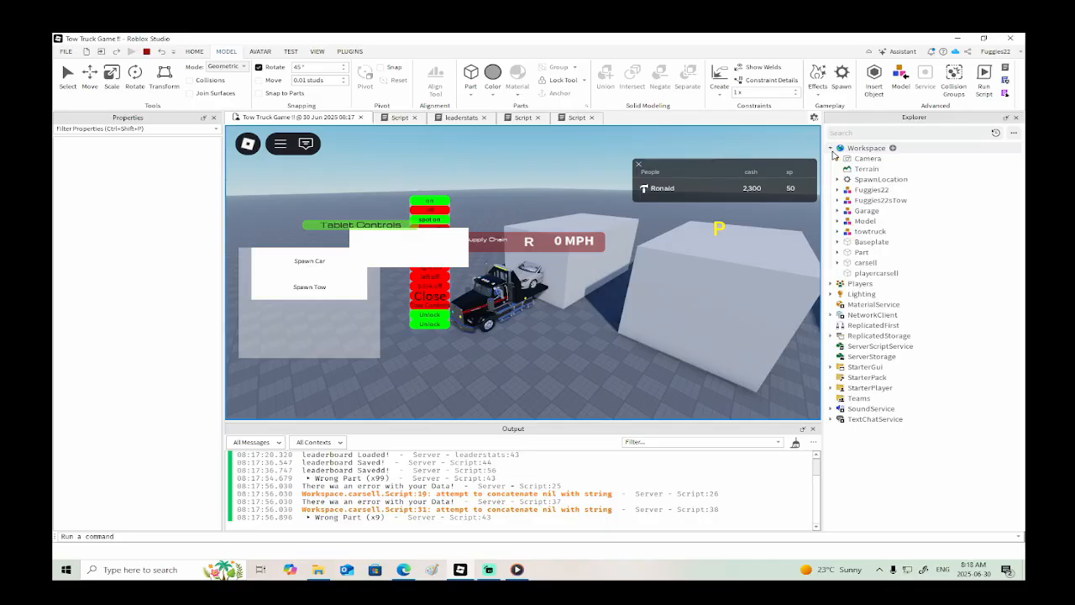
{"action": "left_click", "coordinate": [838, 263]}
{"action": "left_click", "coordinate": [872, 293]}
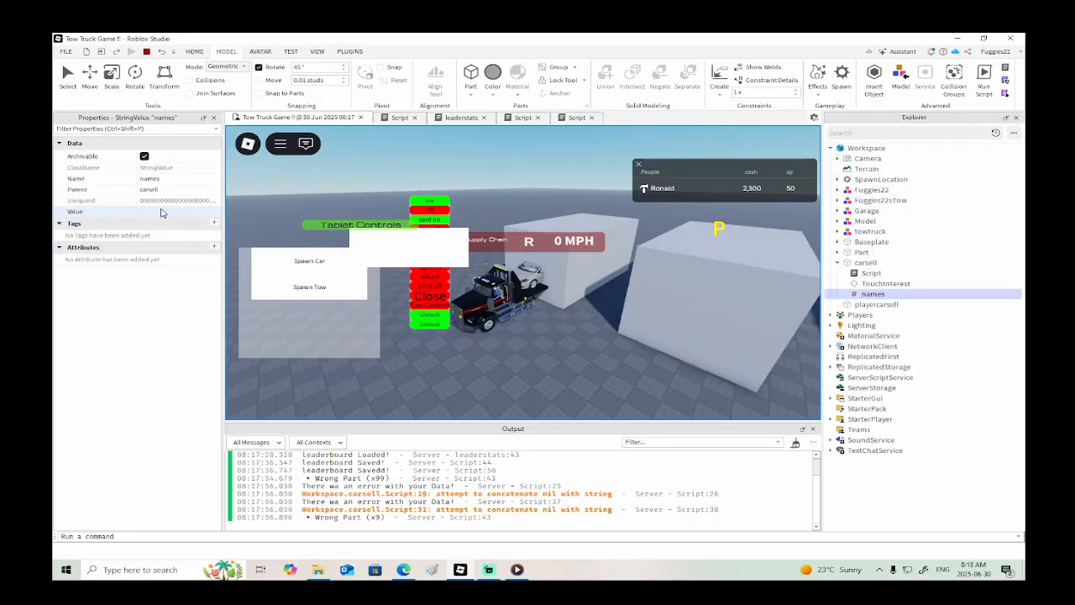
{"action": "left_click", "coordinate": [147, 51]}
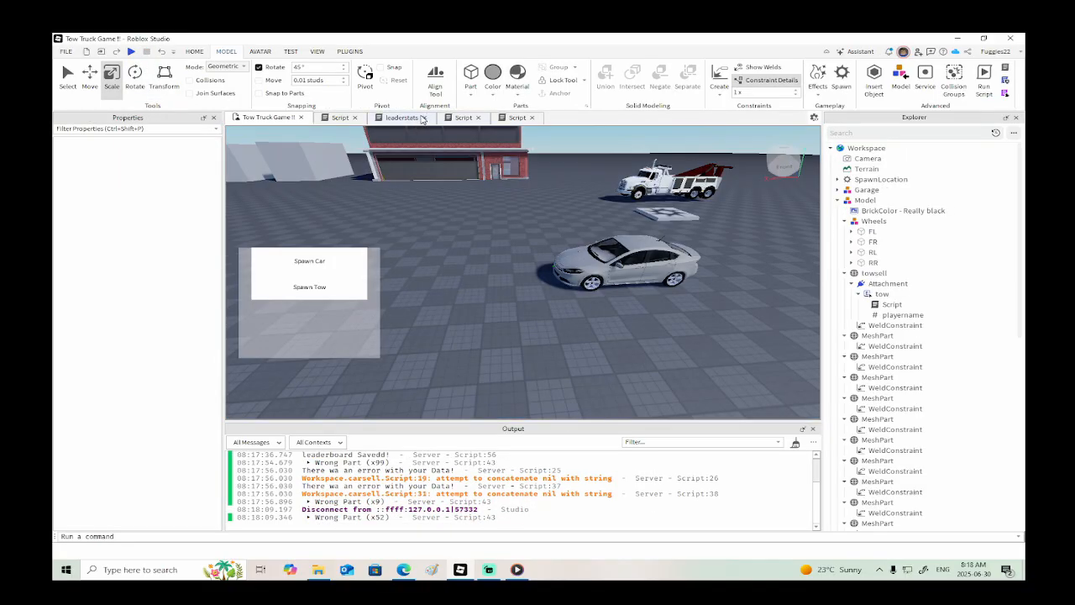
{"action": "left_click", "coordinate": [503, 120]}
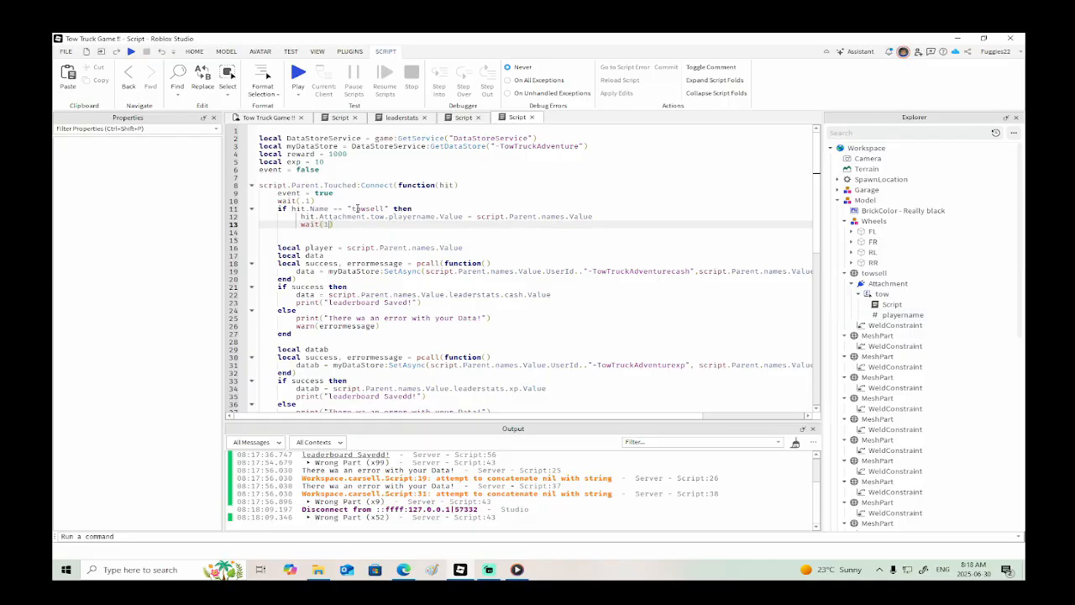
{"action": "left_click", "coordinate": [295, 217]}
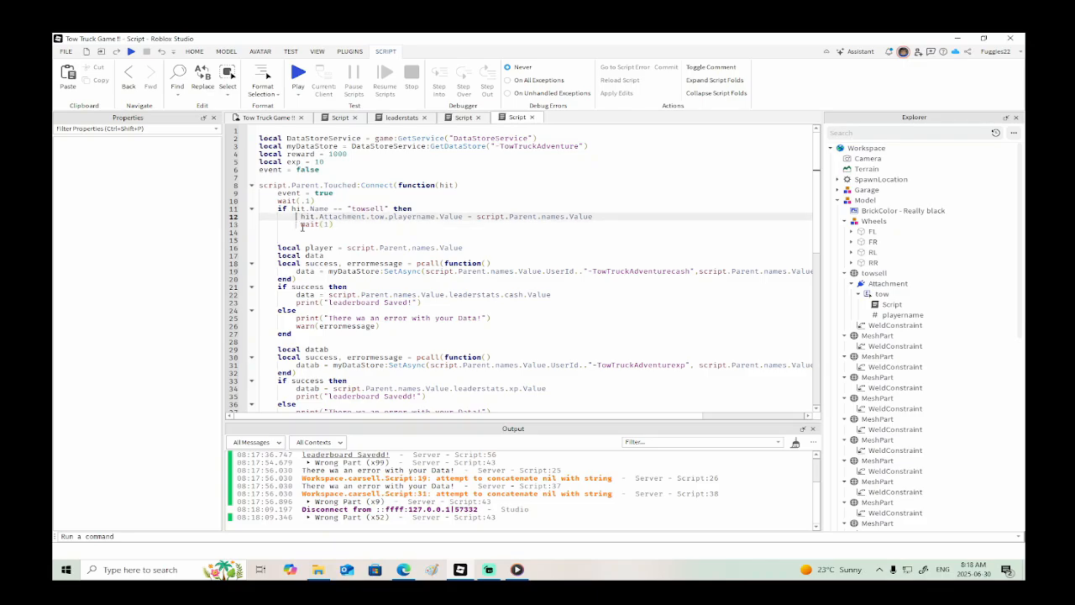
{"action": "type", "text": "if"}
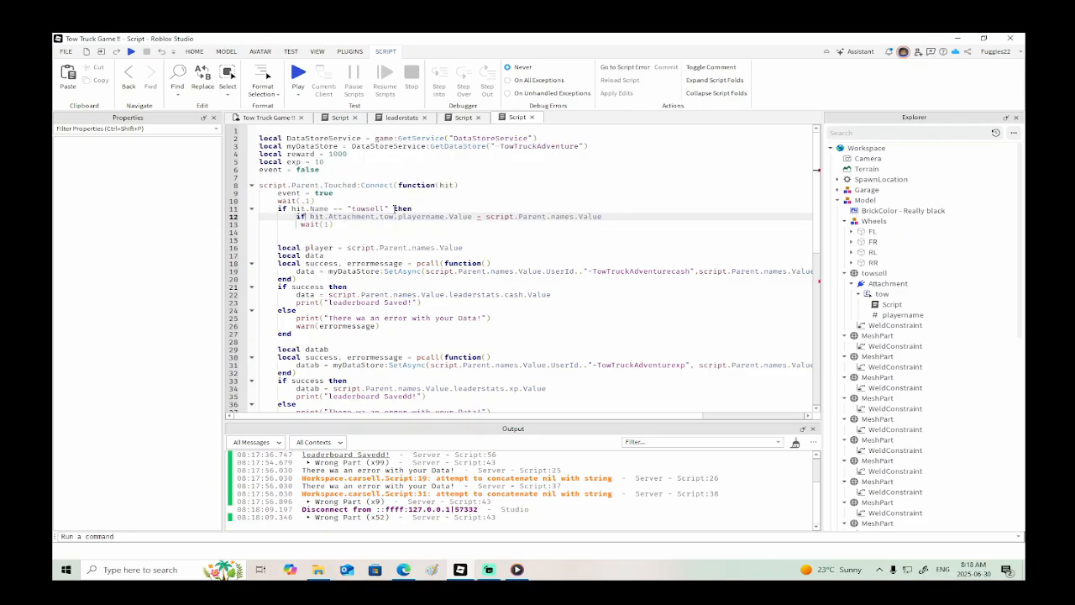
{"action": "left_click_drag", "start_coordinate": [429, 209], "coordinate": [256, 208]}
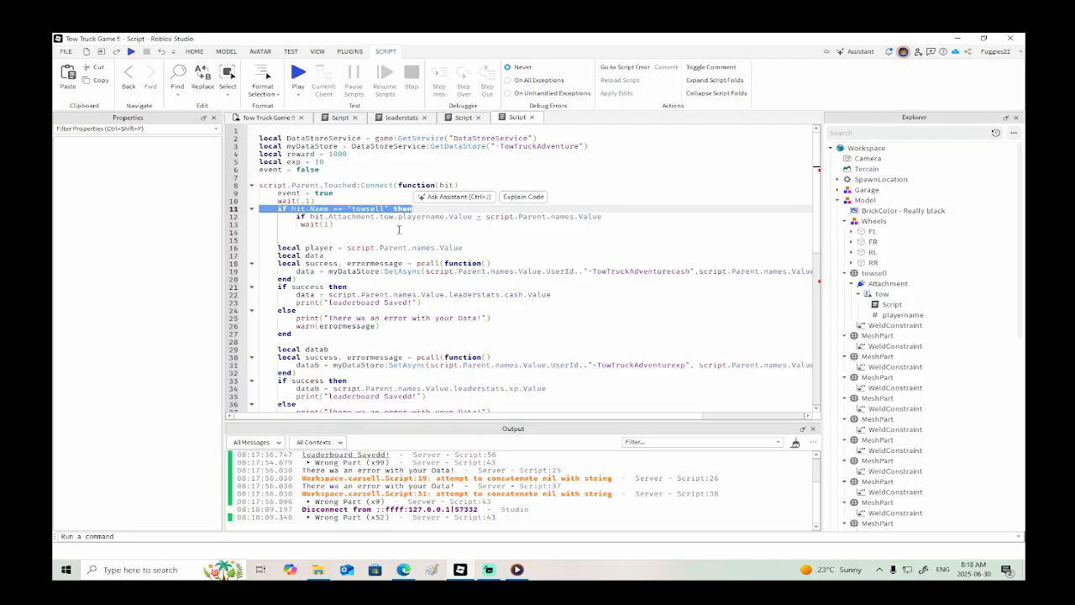
{"action": "left_click", "coordinate": [399, 231]}
{"action": "left_click", "coordinate": [309, 215]}
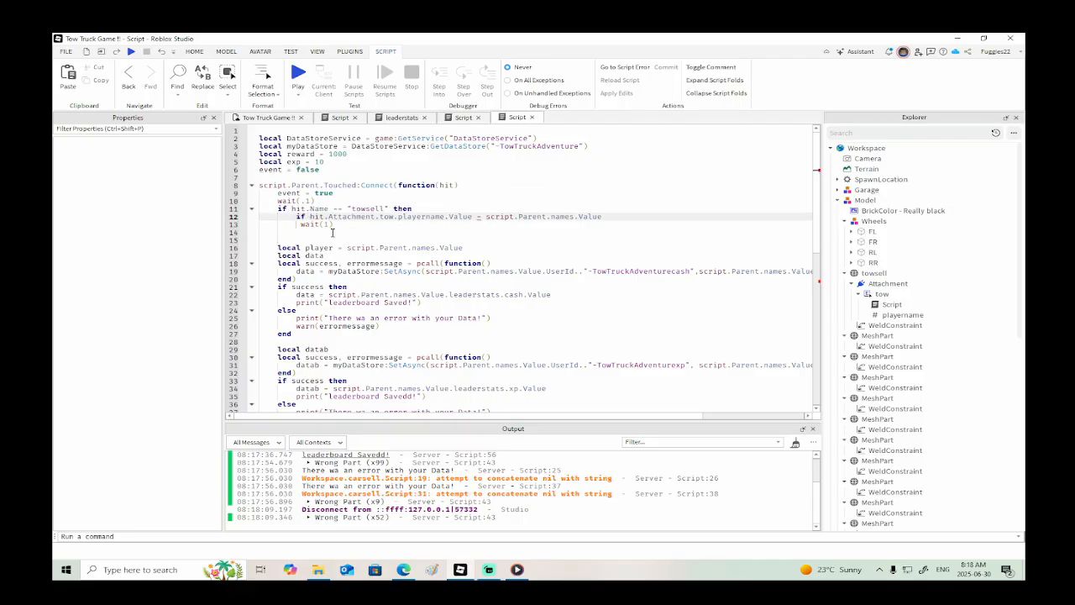
{"action": "key", "text": "BackSpace"}
{"action": "key", "text": "BackSpace"}
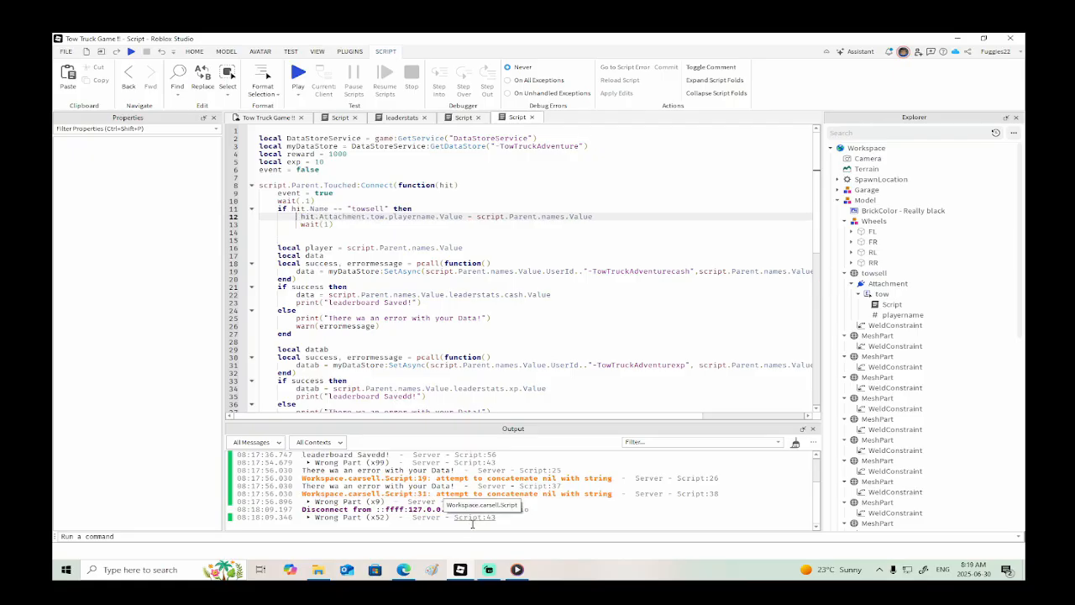
- Switch to Media Player, play the background music from about 2:25 and return to Roblox Studio
{"action": "left_click", "coordinate": [517, 570]}
{"action": "left_click", "coordinate": [188, 506]}
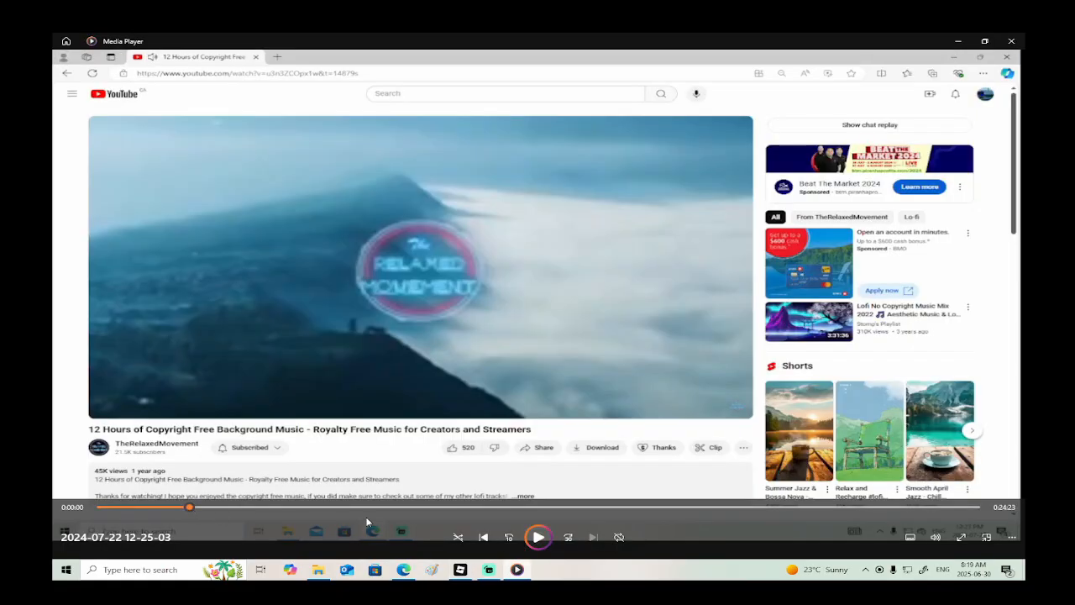
{"action": "left_click", "coordinate": [538, 537]}
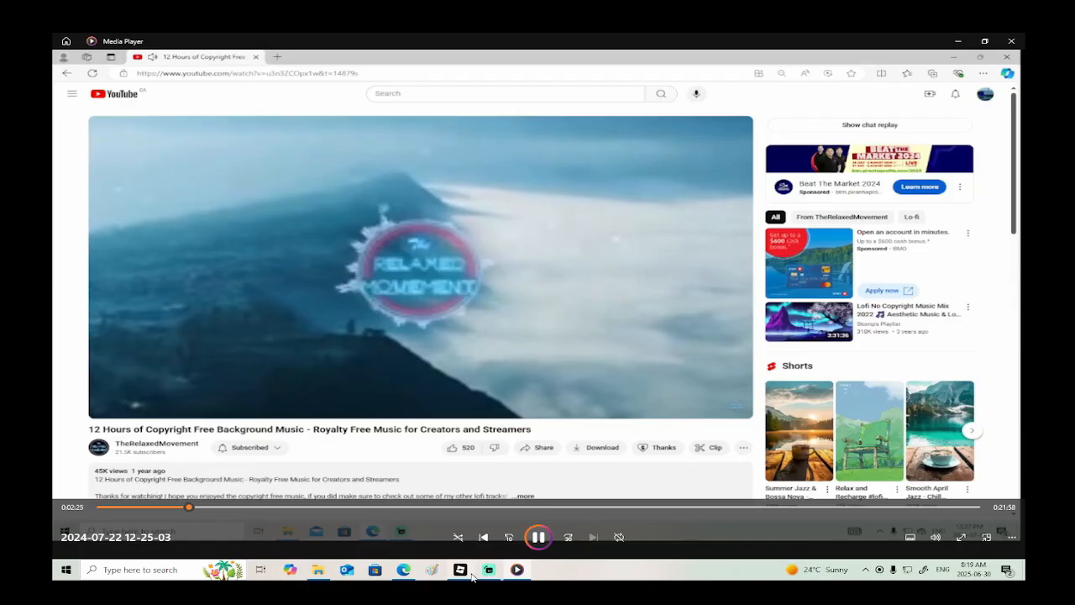
{"action": "left_click", "coordinate": [466, 571]}
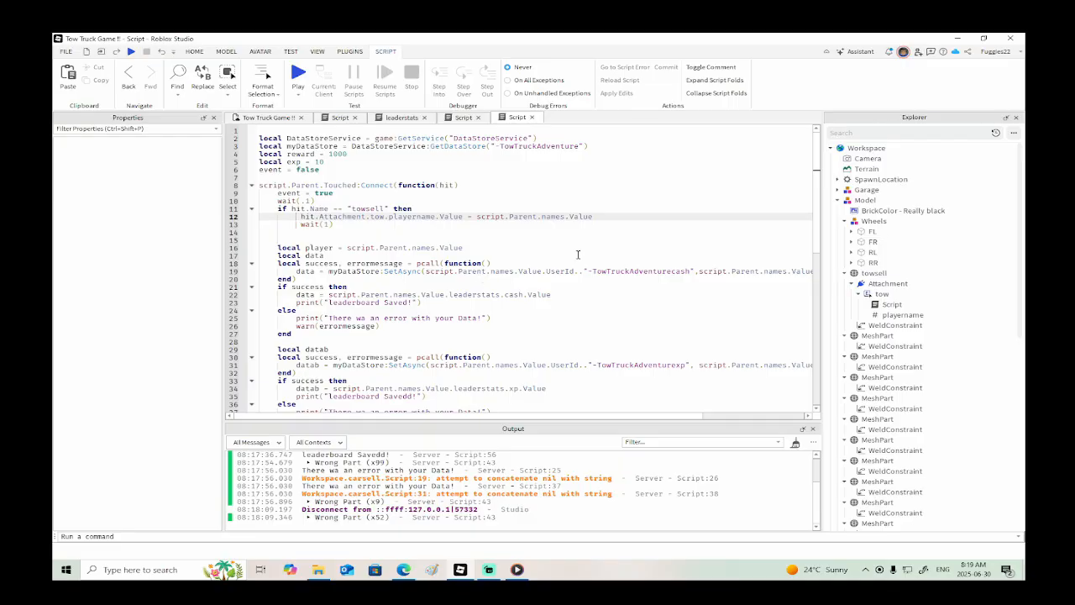
- Delete the local player = script.Parent.names.Value line and the extra blank line above local data
{"action": "left_click_drag", "start_coordinate": [463, 247], "coordinate": [258, 248]}
{"action": "key", "text": "BackSpace"}
{"action": "key", "text": "BackSpace"}
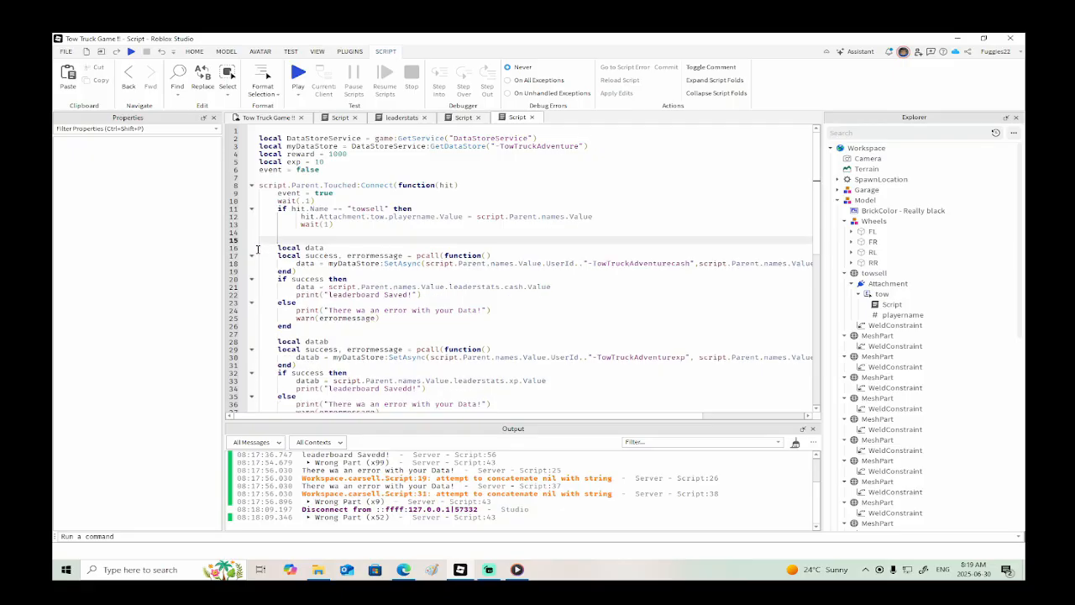
{"action": "key", "text": "BackSpace"}
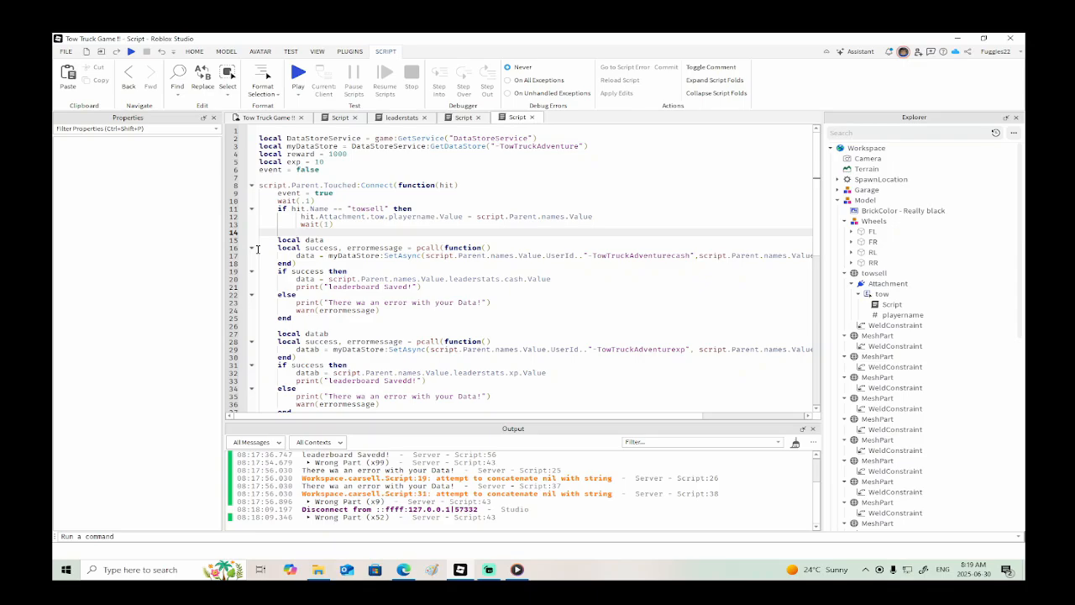
- Open the Shoot things alpha experience from the Roblox experiences list and show its 3D view
{"action": "left_click", "coordinate": [66, 51]}
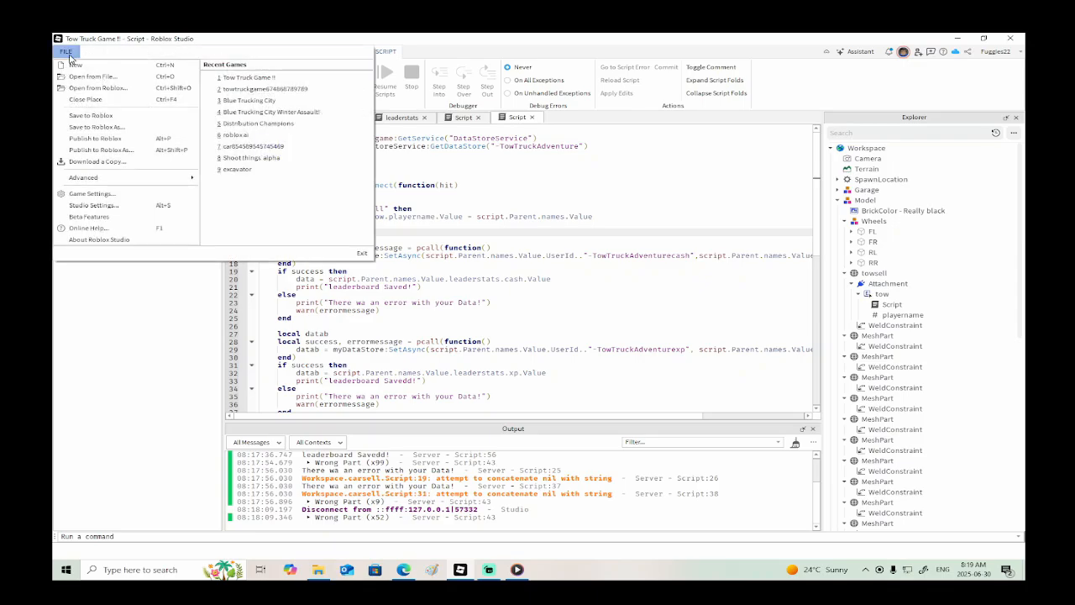
{"action": "left_click", "coordinate": [98, 88]}
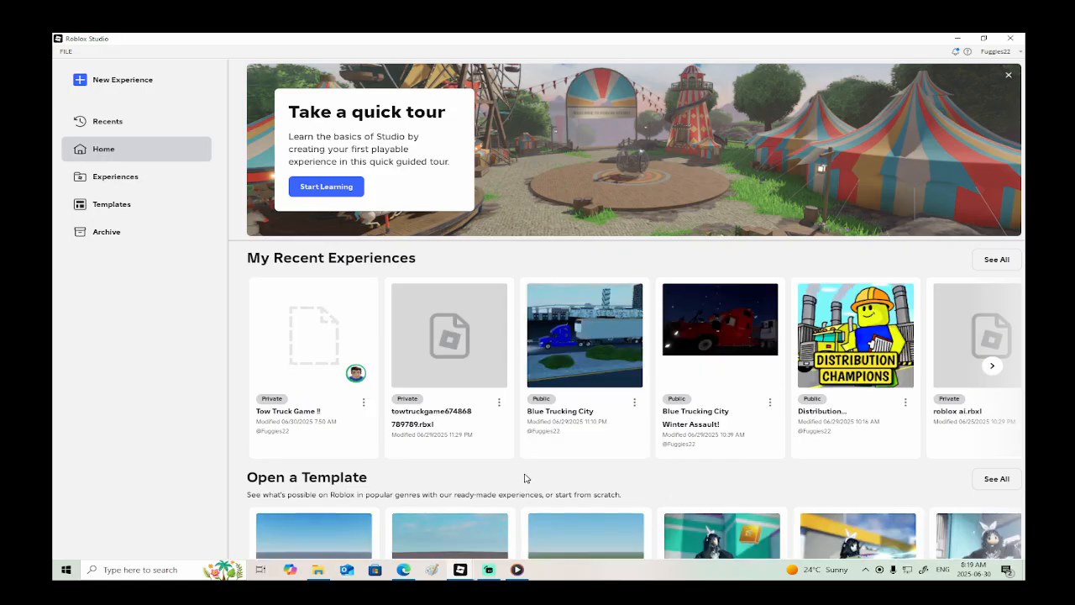
{"action": "left_click", "coordinate": [120, 174]}
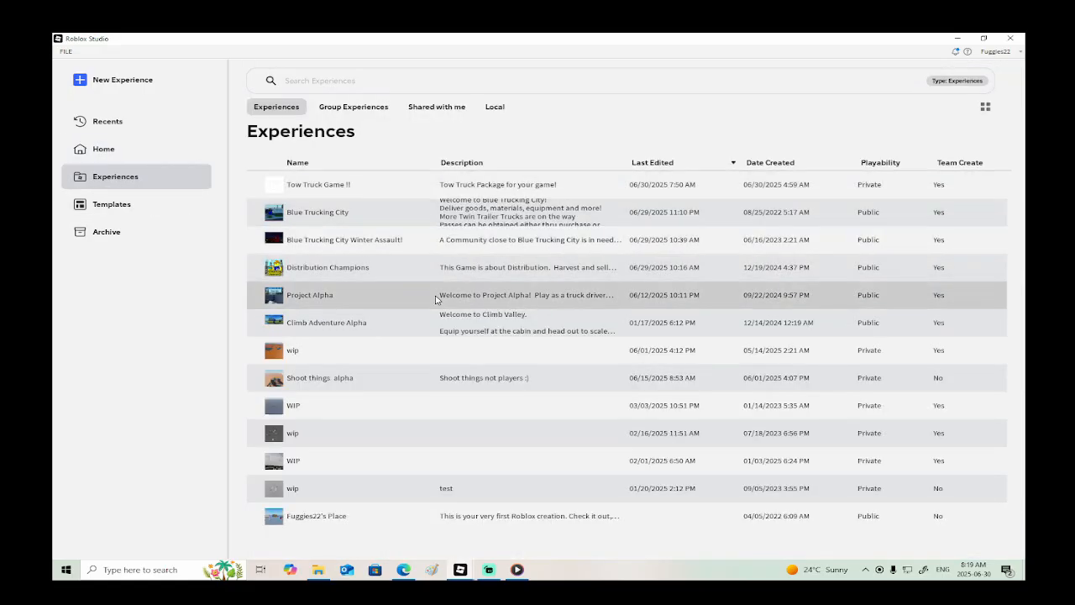
{"action": "left_click", "coordinate": [314, 380]}
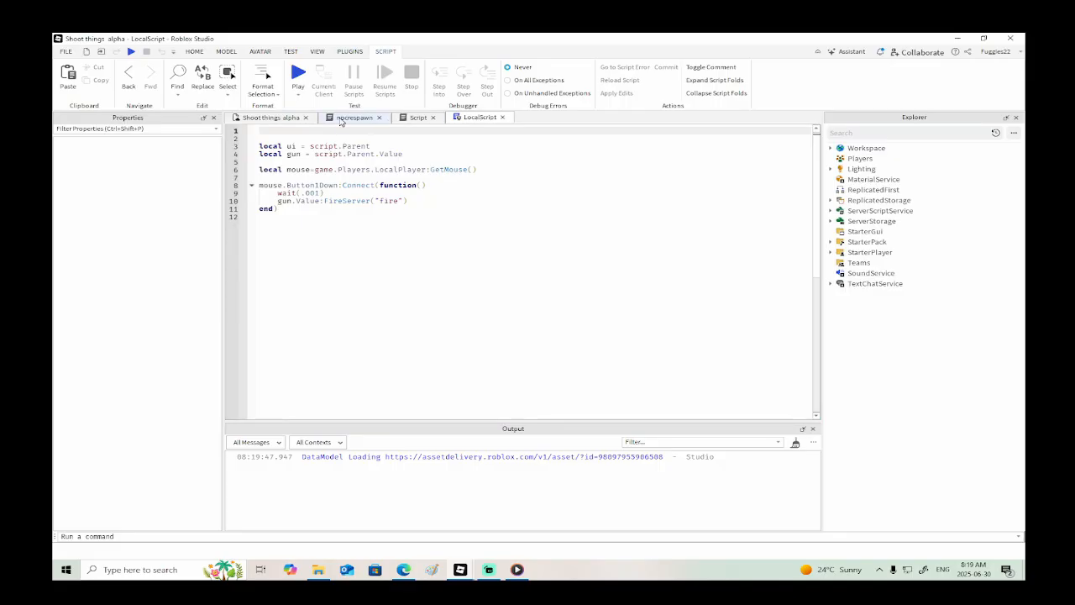
{"action": "left_click", "coordinate": [296, 122]}
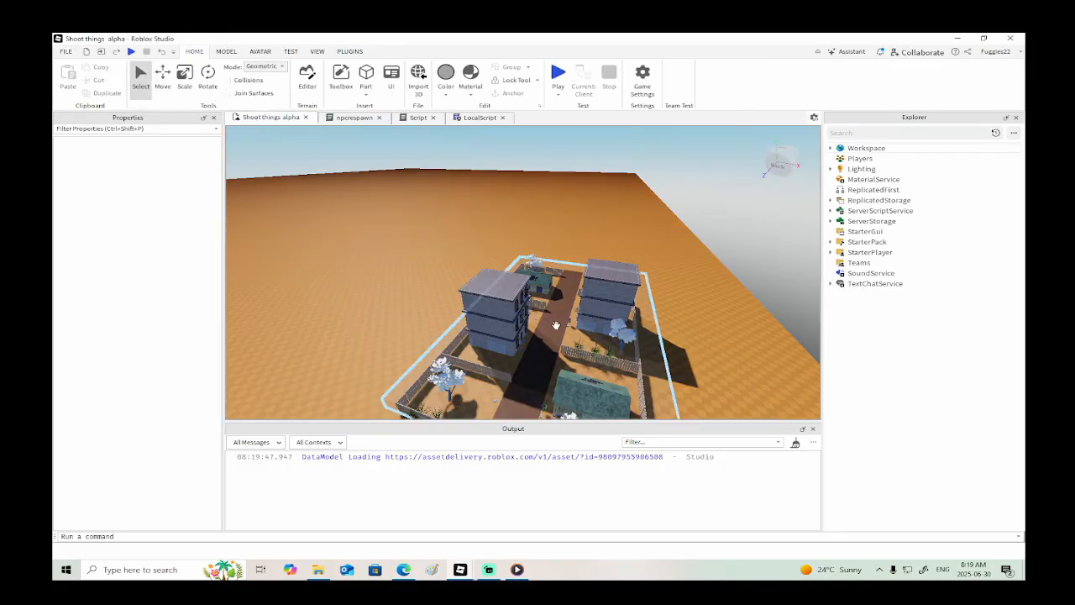
- Locate the shopworker NPC beside the house and open the rewardscript inside its hitting part
{"action": "scroll", "coordinate": [553, 327], "scroll_direction": "up", "scroll_amount": 10}
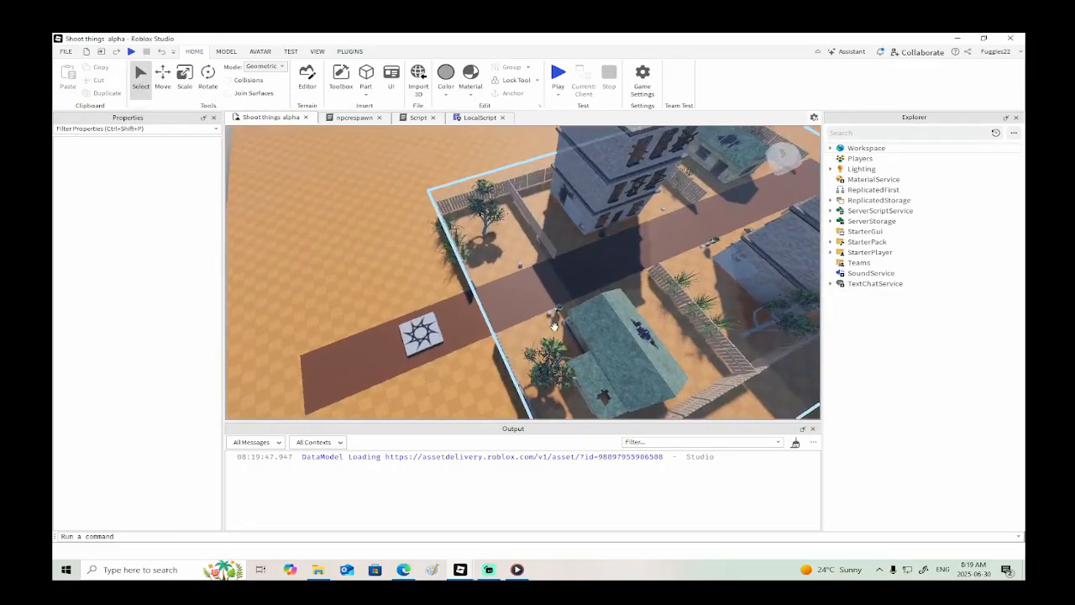
{"action": "scroll", "coordinate": [554, 327], "scroll_direction": "up", "scroll_amount": 10}
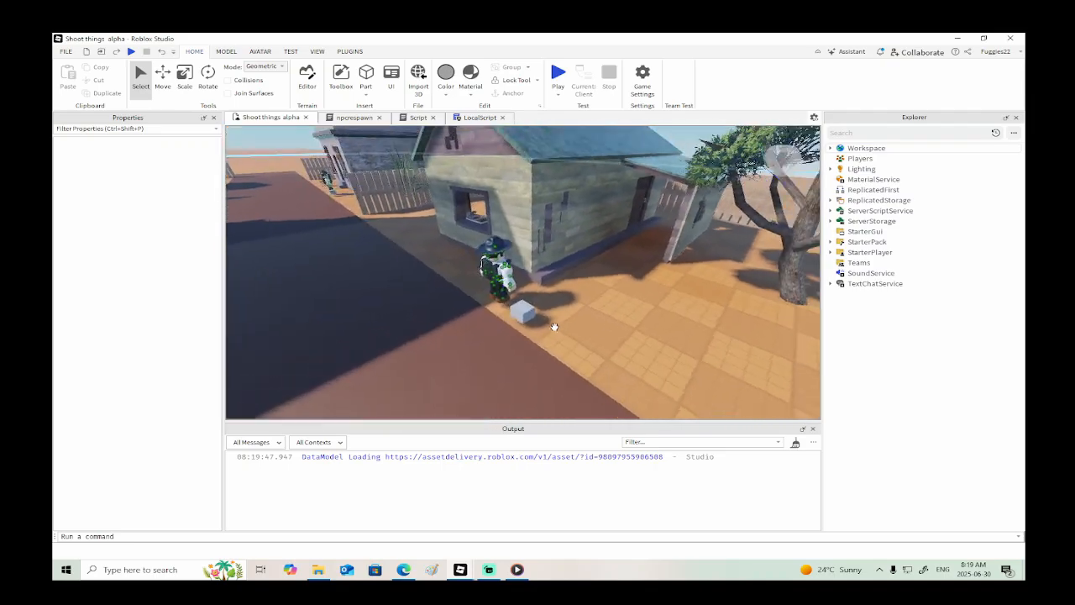
{"action": "left_click", "coordinate": [553, 327]}
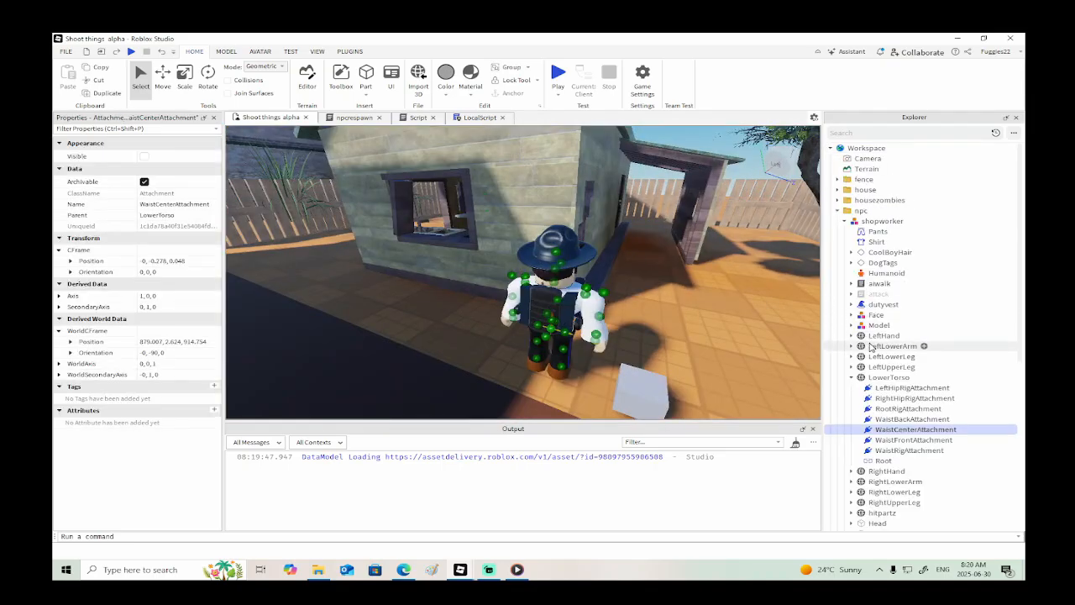
{"action": "left_click", "coordinate": [852, 377]}
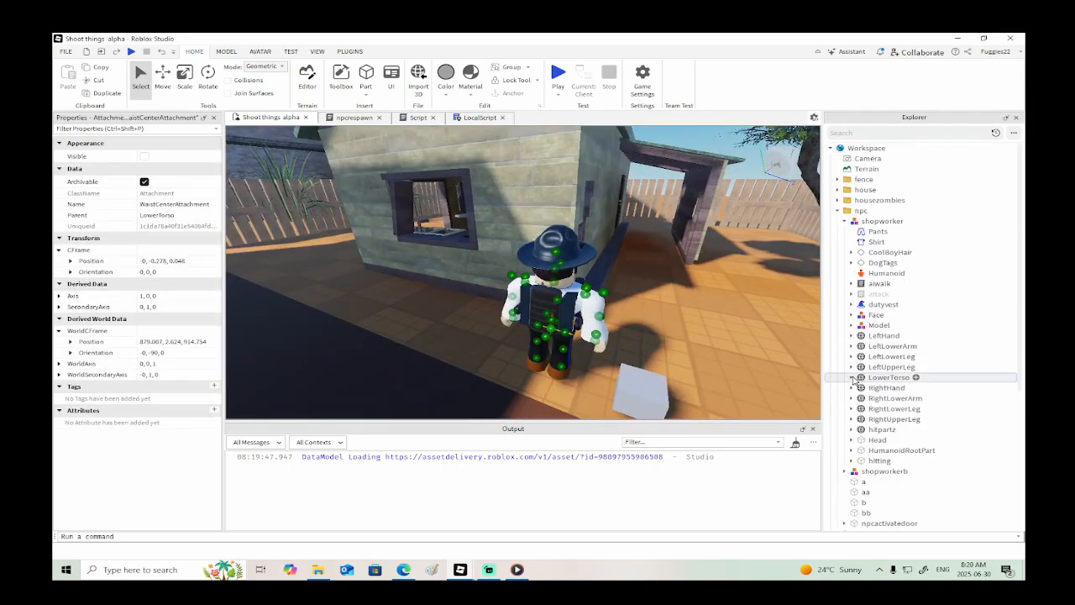
{"action": "key", "text": "d"}
{"action": "right_click_drag", "start_coordinate": [615, 346], "coordinate": [614, 346]}
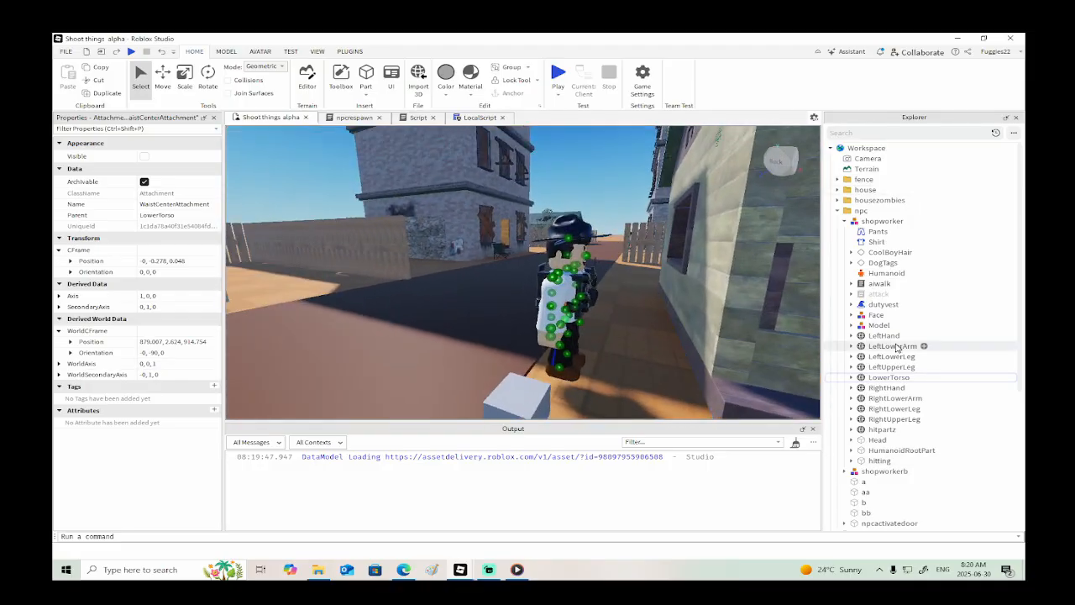
{"action": "left_click", "coordinate": [850, 460]}
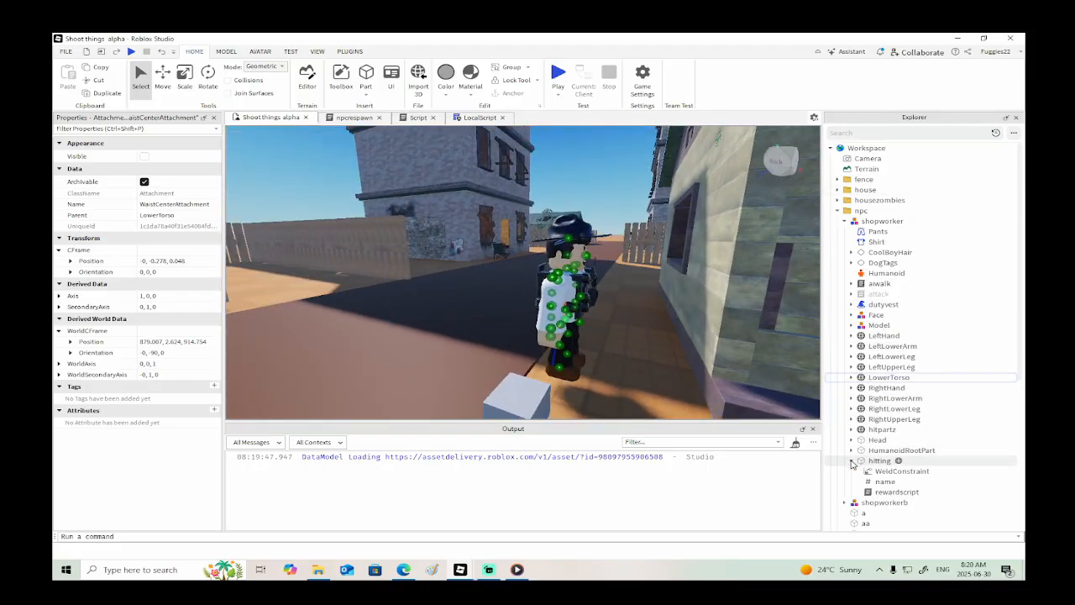
{"action": "scroll", "coordinate": [879, 454], "scroll_direction": "down", "scroll_amount": 2}
{"action": "double_click", "coordinate": [878, 430]}
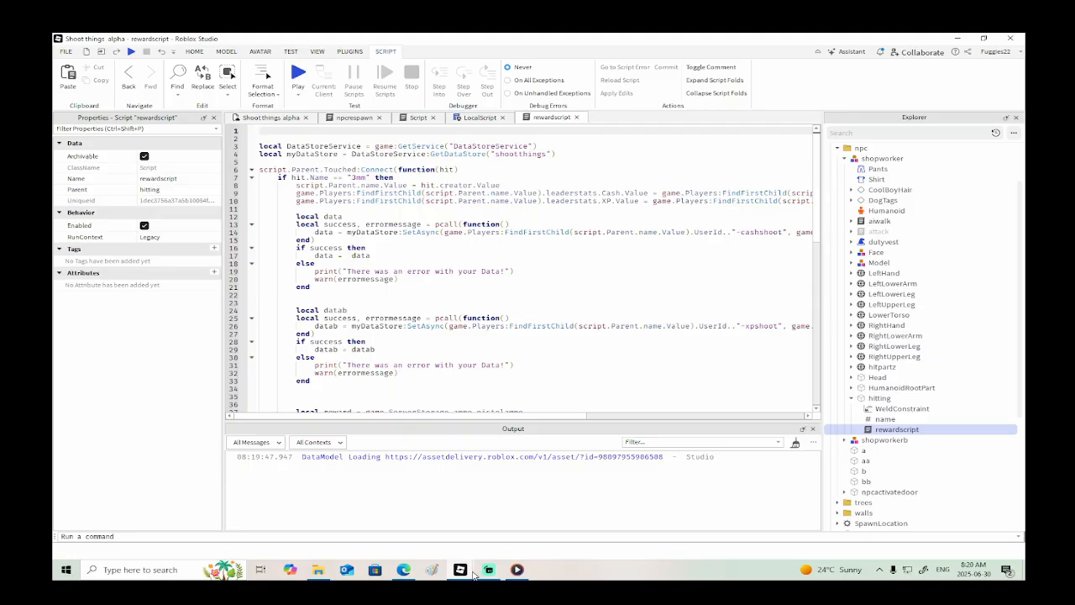
- In the Tow Truck Game carsell script, wrap the key's script.Parent.names.Value in the cash SetAsync line with game.Players:FindFirstChild( )
{"action": "mouse_move", "coordinate": [460, 571]}
{"action": "left_click", "coordinate": [383, 520]}
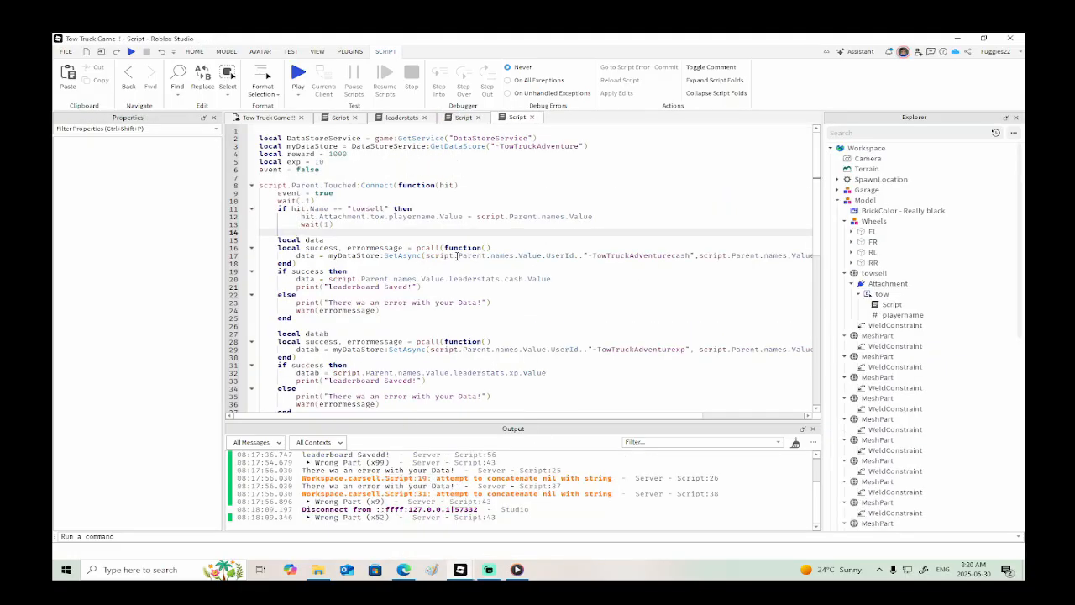
{"action": "left_click", "coordinate": [428, 255]}
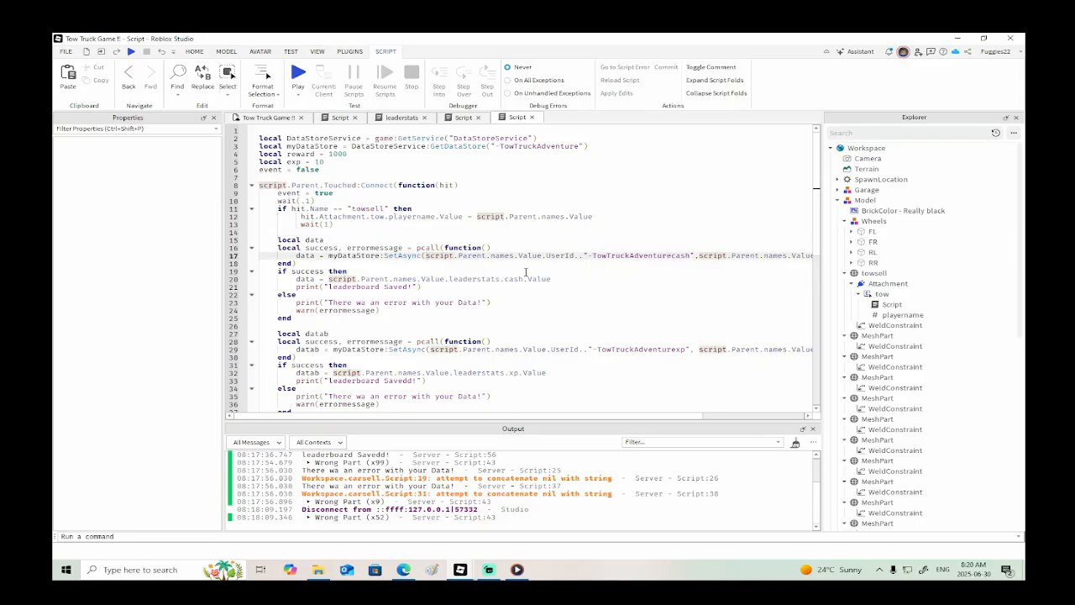
{"action": "type", "text": "game"}
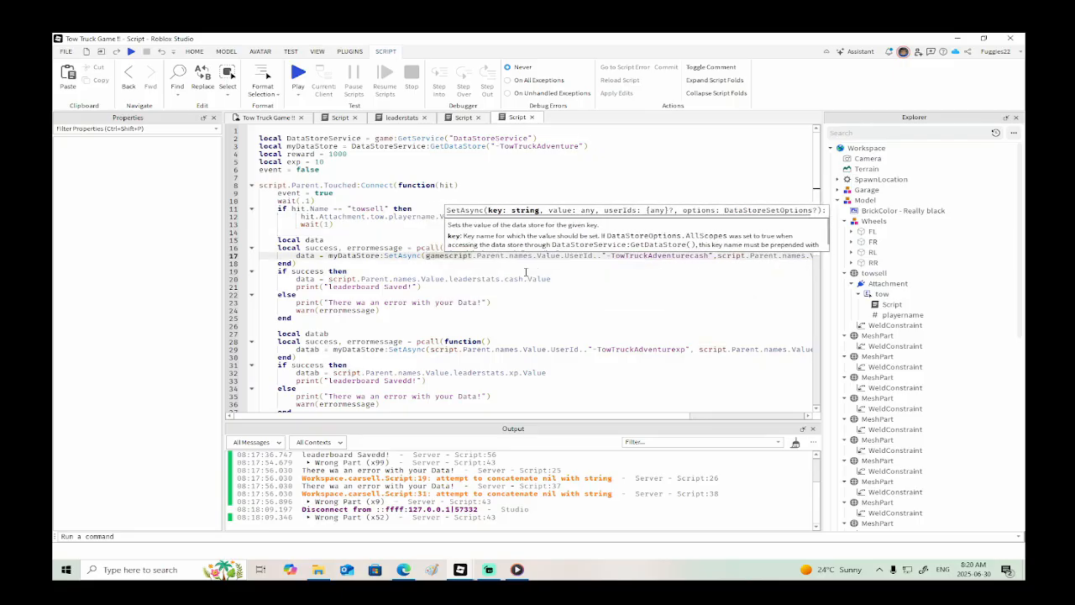
{"action": "type", "text": ".p"}
{"action": "left_click", "coordinate": [526, 275]}
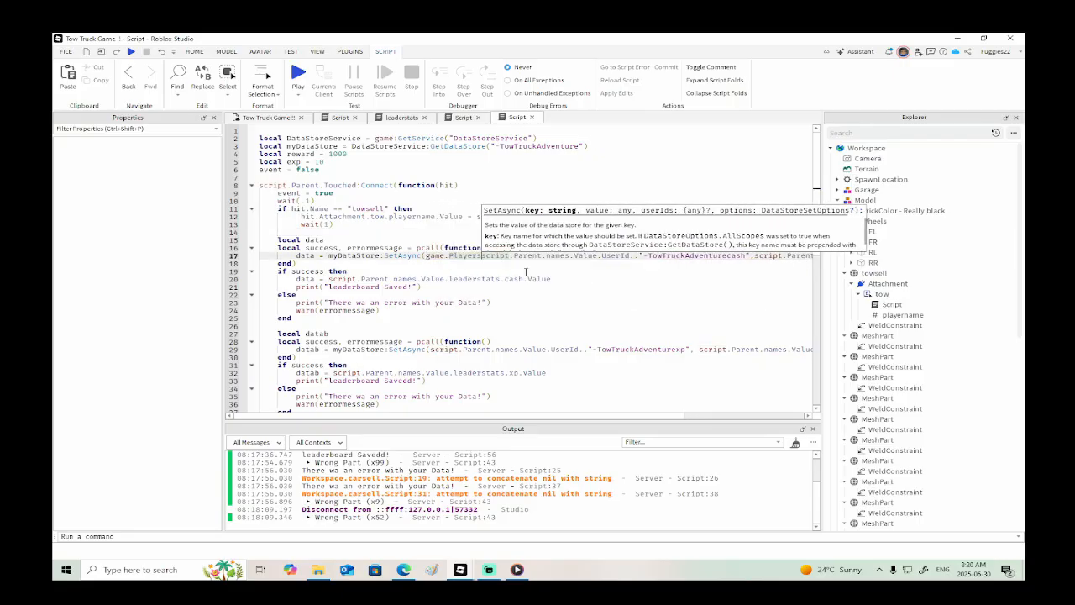
{"action": "type", "text": ":FindFirstChild("}
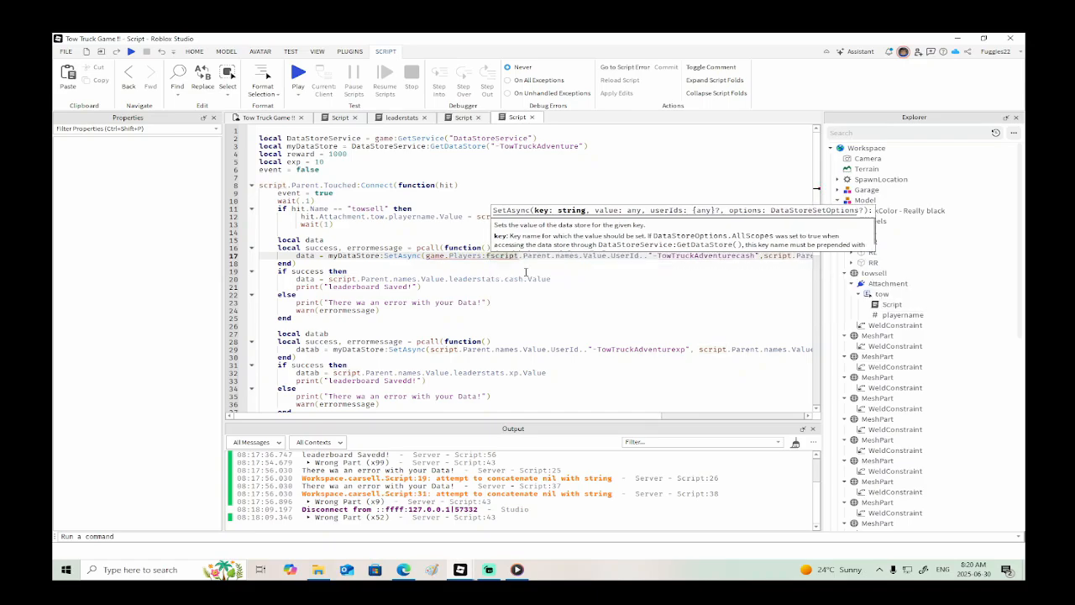
{"action": "key", "text": "Right"}
{"action": "key", "text": "BackSpace"}
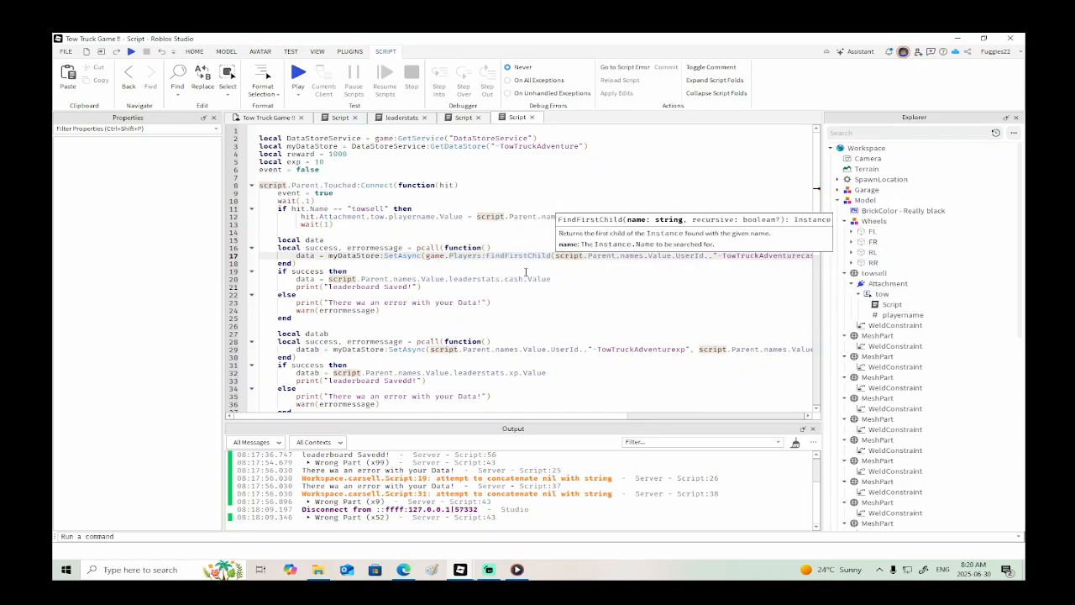
{"action": "key", "text": "Right"}
{"action": "key", "text": "Right"}
{"action": "key", "text": "Right"}
{"action": "key", "text": "Right"}
{"action": "key", "text": "Right"}
{"action": "key", "text": "Right"}
{"action": "key", "text": "Right"}
{"action": "key", "text": "Right"}
{"action": "key", "text": "Right"}
{"action": "key", "text": "Right"}
{"action": "key", "text": "Right"}
{"action": "key", "text": "Right"}
{"action": "key", "text": "Right"}
{"action": "key", "text": "Right"}
{"action": "key", "text": "Right"}
{"action": "key", "text": "Right"}
{"action": "key", "text": "Right"}
{"action": "key", "text": "Right"}
{"action": "key", "text": "Right"}
{"action": "key", "text": "Right"}
{"action": "key", "text": "Right"}
{"action": "key", "text": "Right"}
{"action": "key", "text": "Right"}
{"action": "key", "text": "Right"}
{"action": "key", "text": "Right"}
{"action": "key", "text": "Right"}
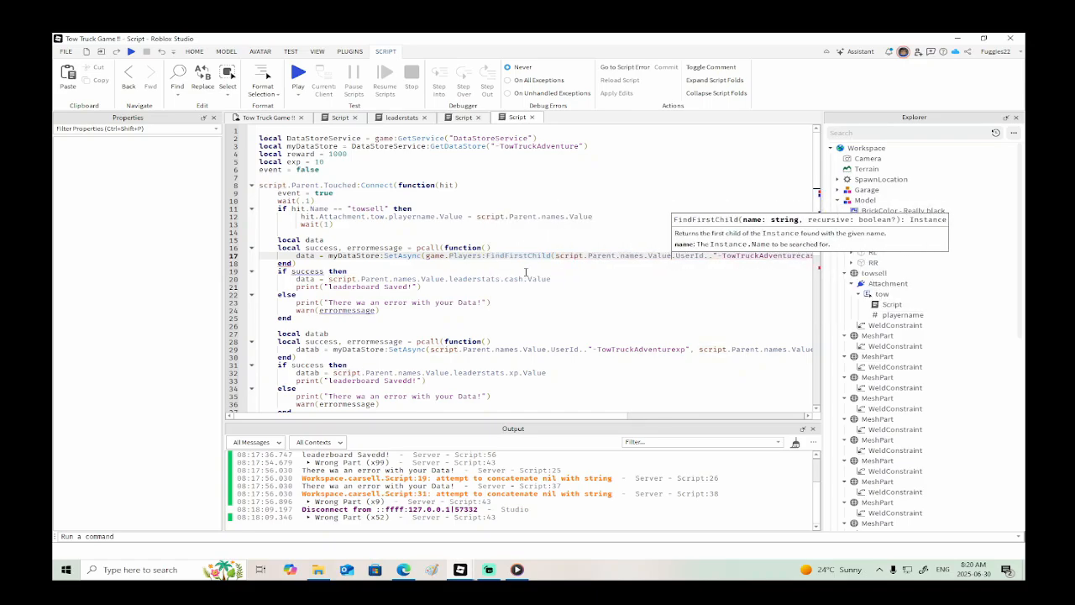
{"action": "type", "text": ")"}
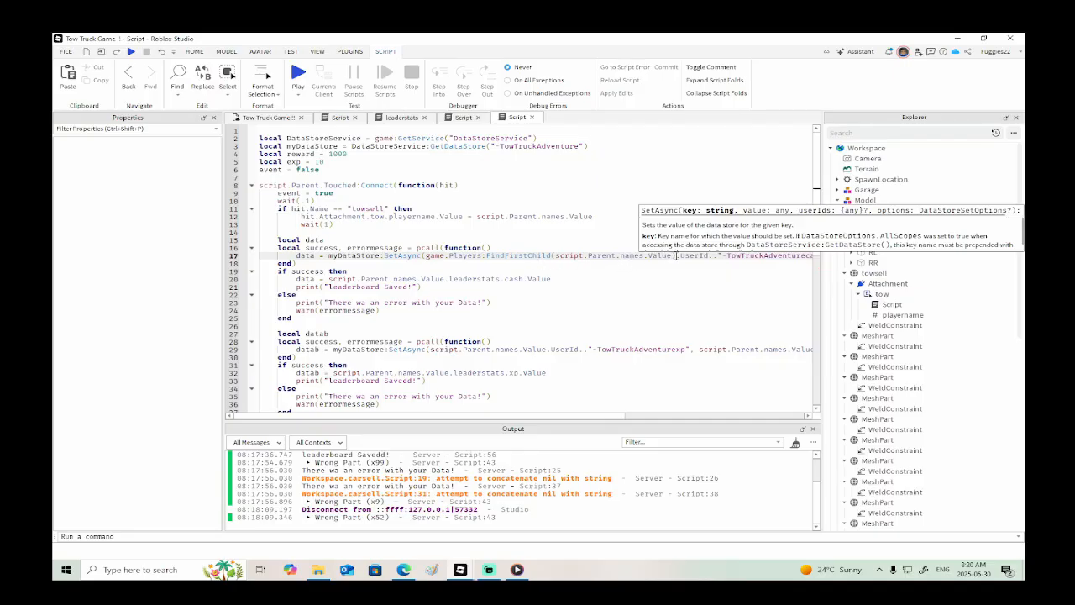
- Copy game.Players:FindFirstChild(script.Parent.names.Value) over the script.Parent.names.Value before leaderstats.cash.Value in the same SetAsync line
{"action": "mouse_move", "coordinate": [676, 255]}
{"action": "left_mouse_down"}
{"action": "mouse_move", "coordinate": [764, 255]}
{"action": "mouse_move", "coordinate": [426, 257]}
{"action": "left_mouse_up"}
{"action": "key", "text": "ctrl+c"}
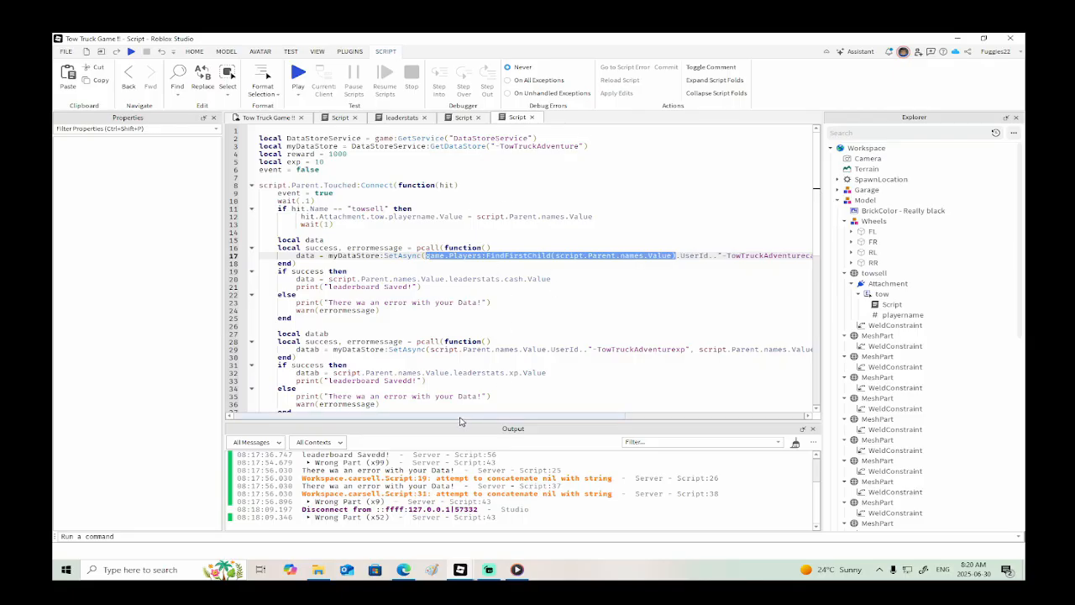
{"action": "left_click_drag", "start_coordinate": [463, 417], "coordinate": [653, 417]}
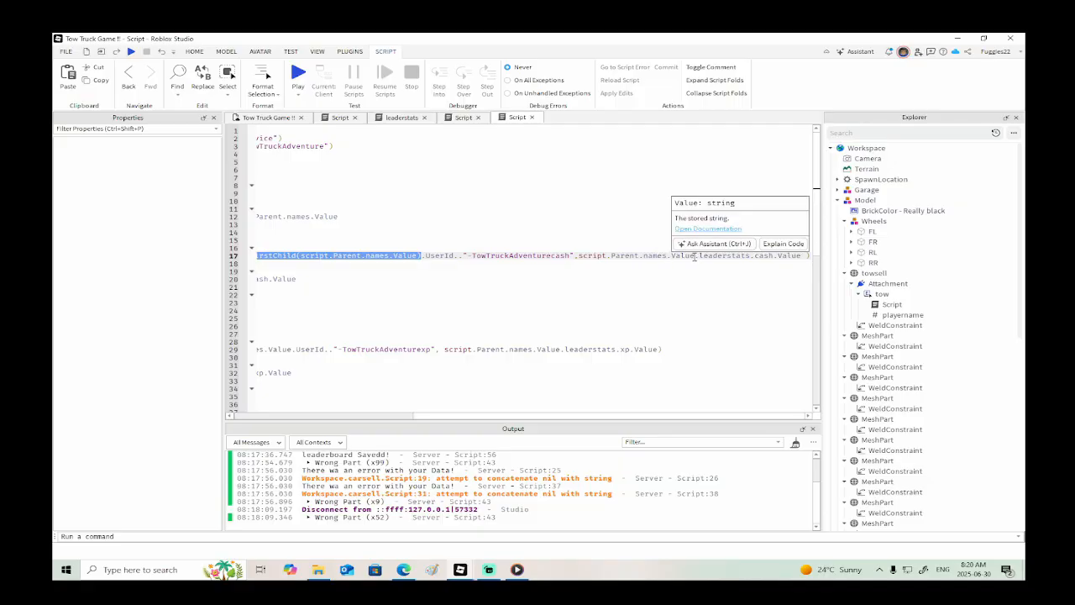
{"action": "left_click_drag", "start_coordinate": [696, 255], "coordinate": [580, 256]}
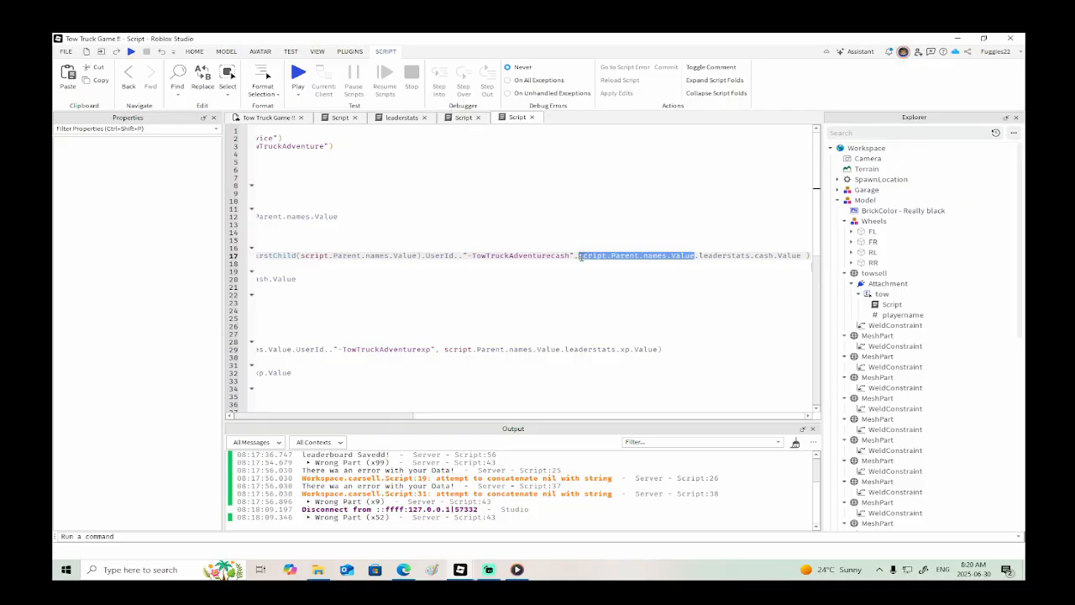
{"action": "key", "text": "ctrl+v"}
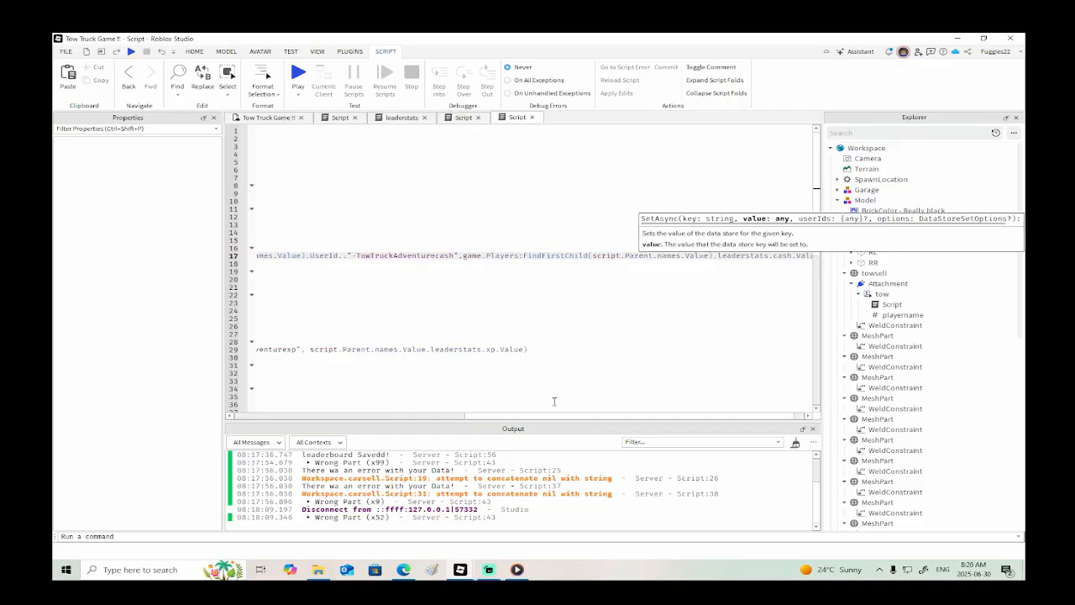
- Replace both script.Parent.names.Value references in the xp SetAsync line with game.Players:FindFirstChild(script.Parent.names.Value)
{"action": "left_click_drag", "start_coordinate": [520, 417], "coordinate": [392, 417]}
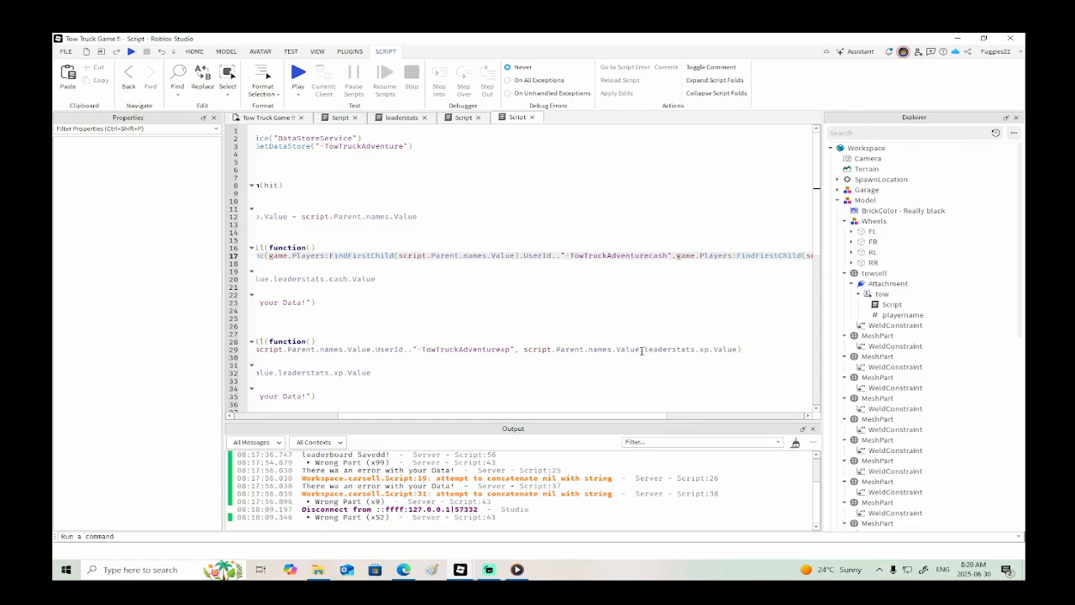
{"action": "left_click_drag", "start_coordinate": [642, 350], "coordinate": [526, 349]}
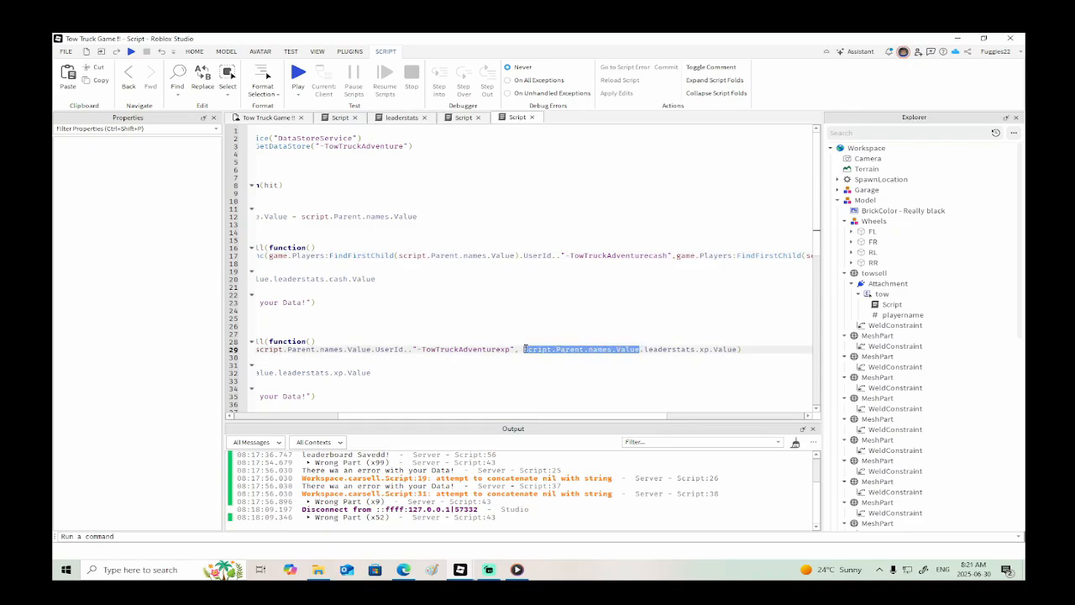
{"action": "key", "text": "ctrl+v"}
{"action": "left_click_drag", "start_coordinate": [552, 418], "coordinate": [448, 418]}
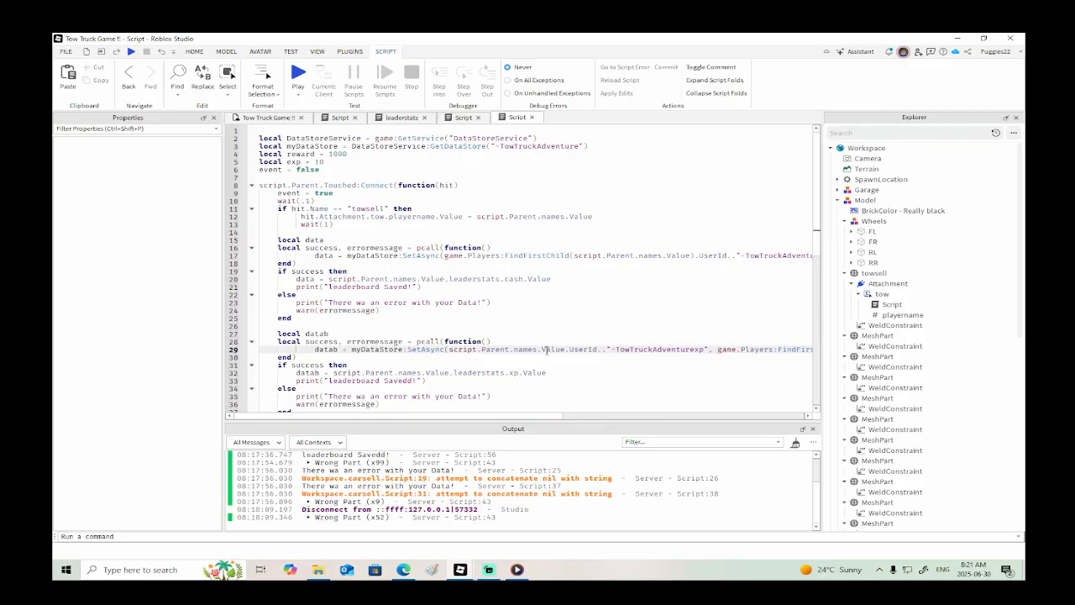
{"action": "left_click_drag", "start_coordinate": [565, 349], "coordinate": [451, 351]}
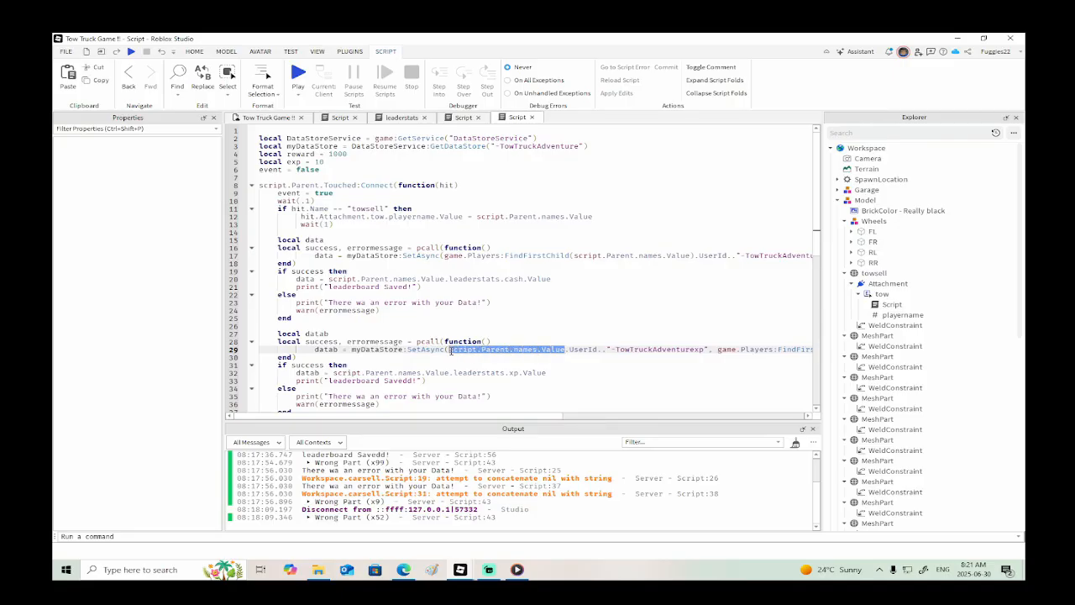
{"action": "key", "text": "ctrl+v"}
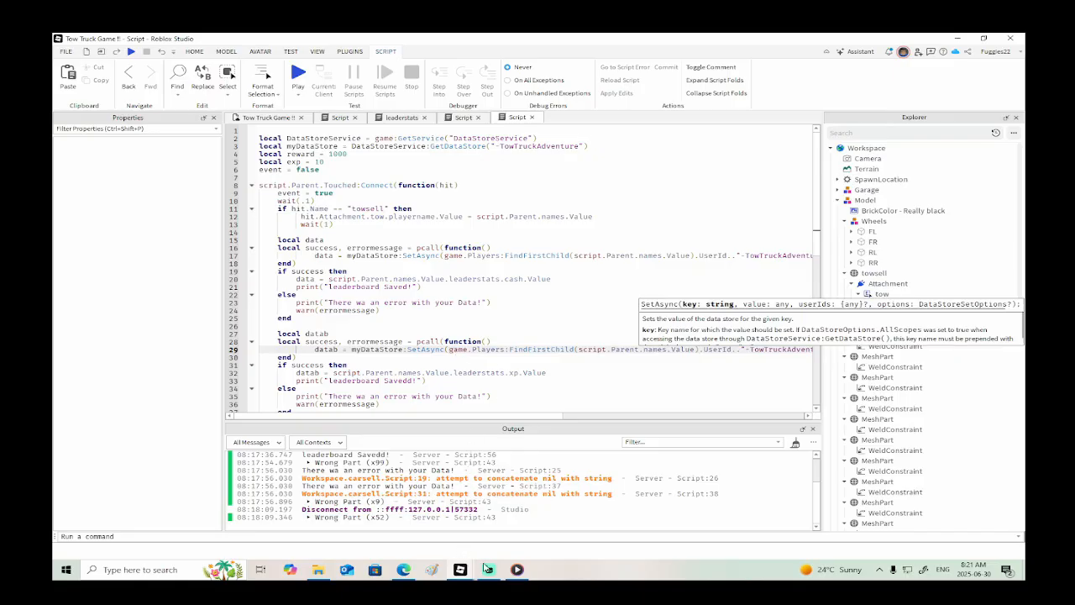
- Switch to the Shoot things alpha window and examine the cash and xp saving blocks in rewardscript
{"action": "mouse_move", "coordinate": [486, 569]}
{"action": "left_click", "coordinate": [514, 521]}
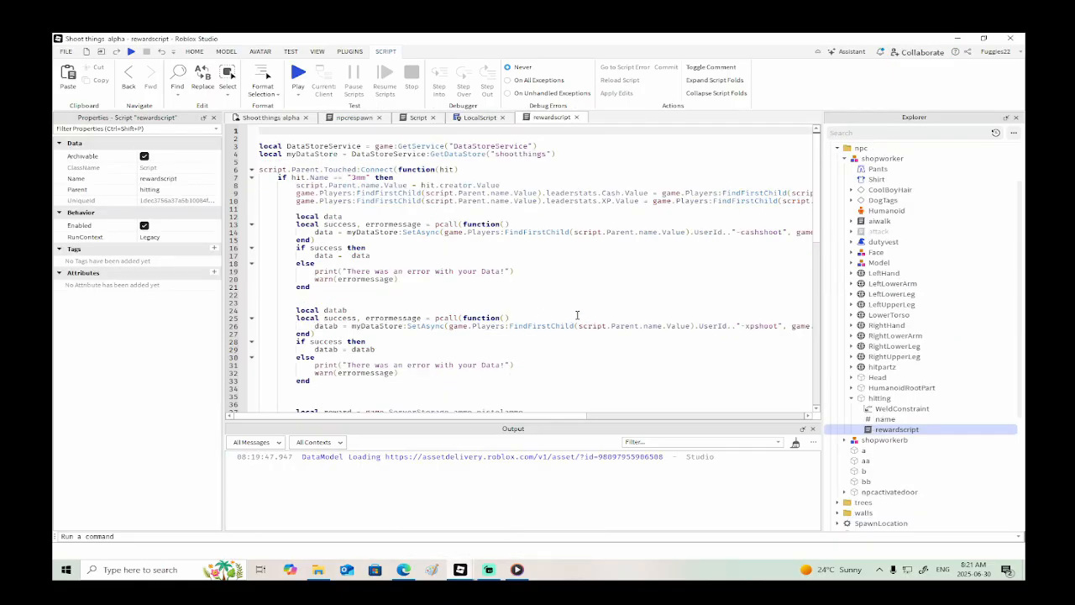
{"action": "scroll", "coordinate": [524, 364], "scroll_direction": "down", "scroll_amount": 2}
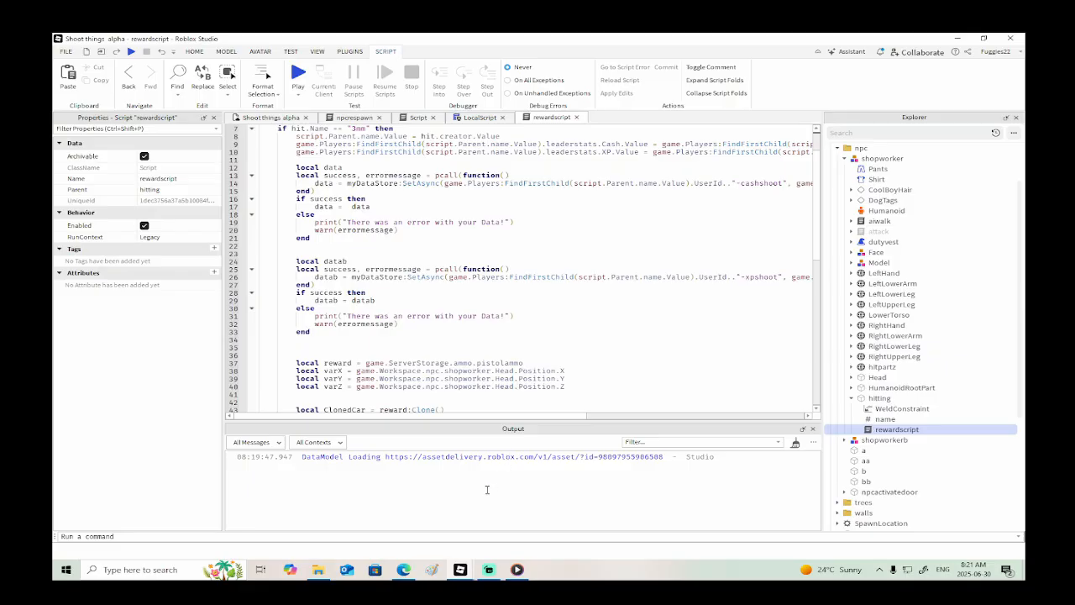
- Reconnect Tow Truck Game !! to the server and return to its carsell script
{"action": "mouse_move", "coordinate": [460, 569]}
{"action": "mouse_move", "coordinate": [442, 526]}
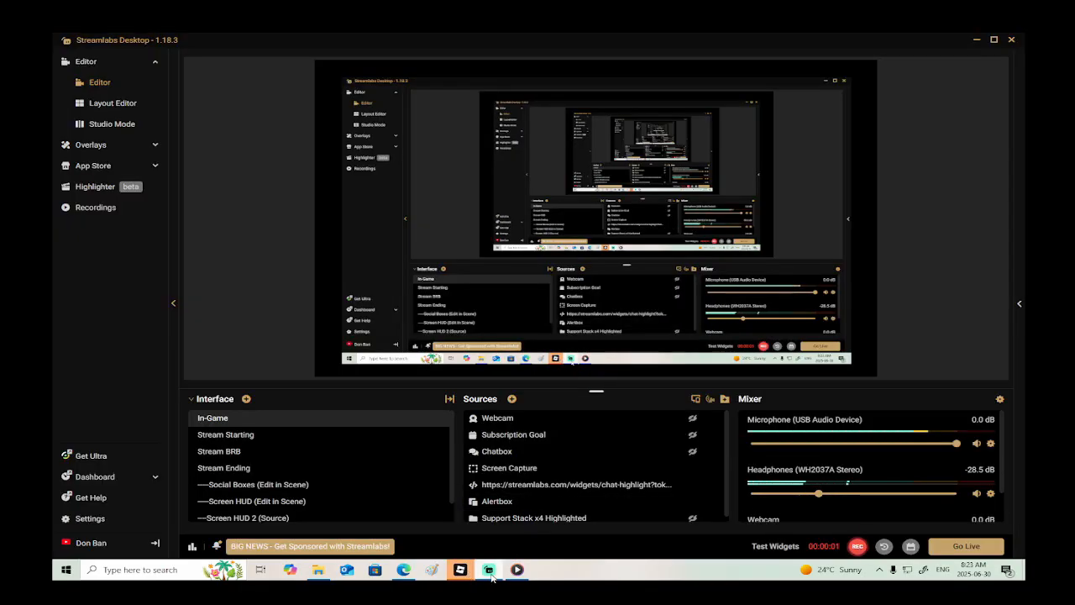
{"action": "mouse_move", "coordinate": [489, 571]}
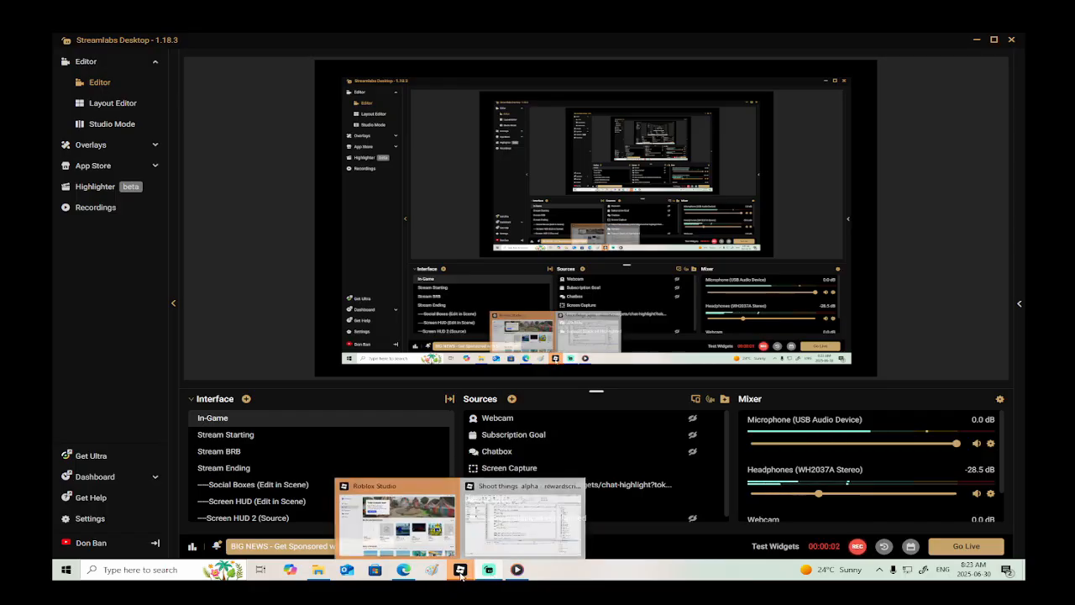
{"action": "left_click", "coordinate": [504, 521]}
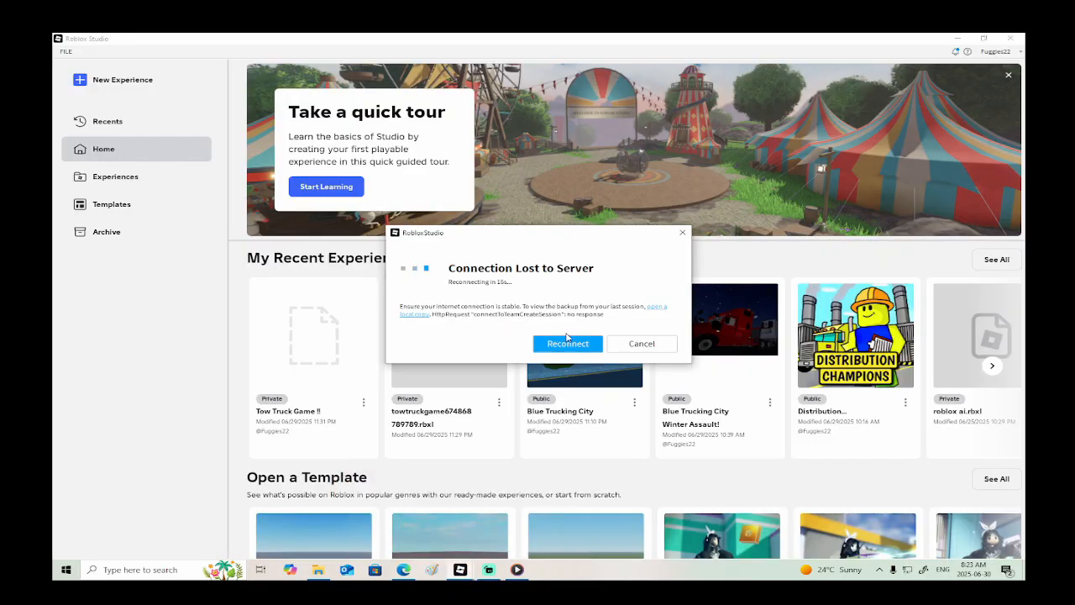
{"action": "left_click", "coordinate": [567, 340]}
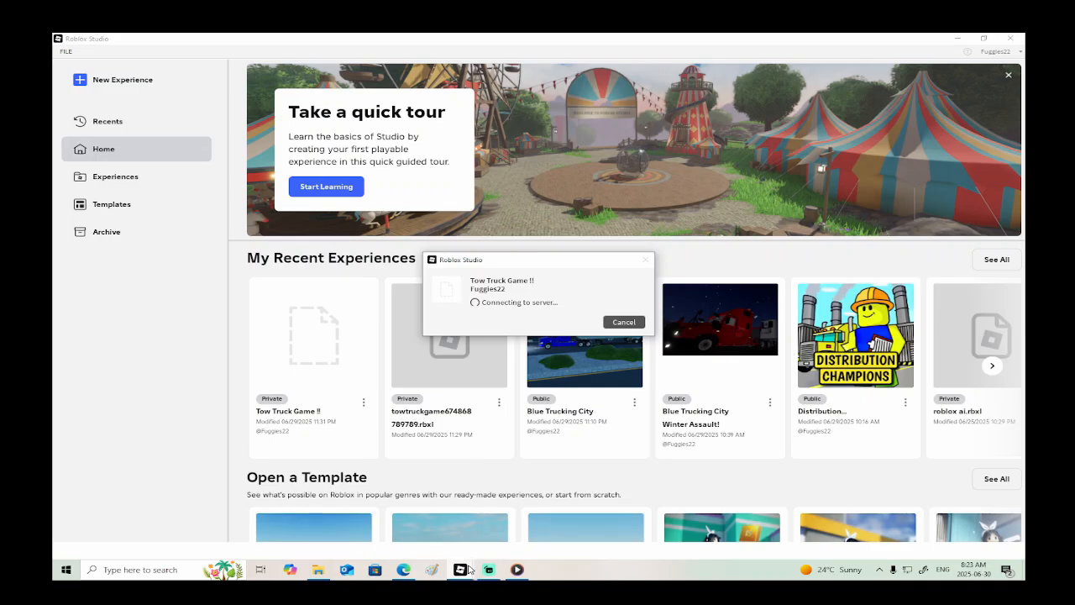
{"action": "mouse_move", "coordinate": [462, 571]}
{"action": "left_click", "coordinate": [511, 529]}
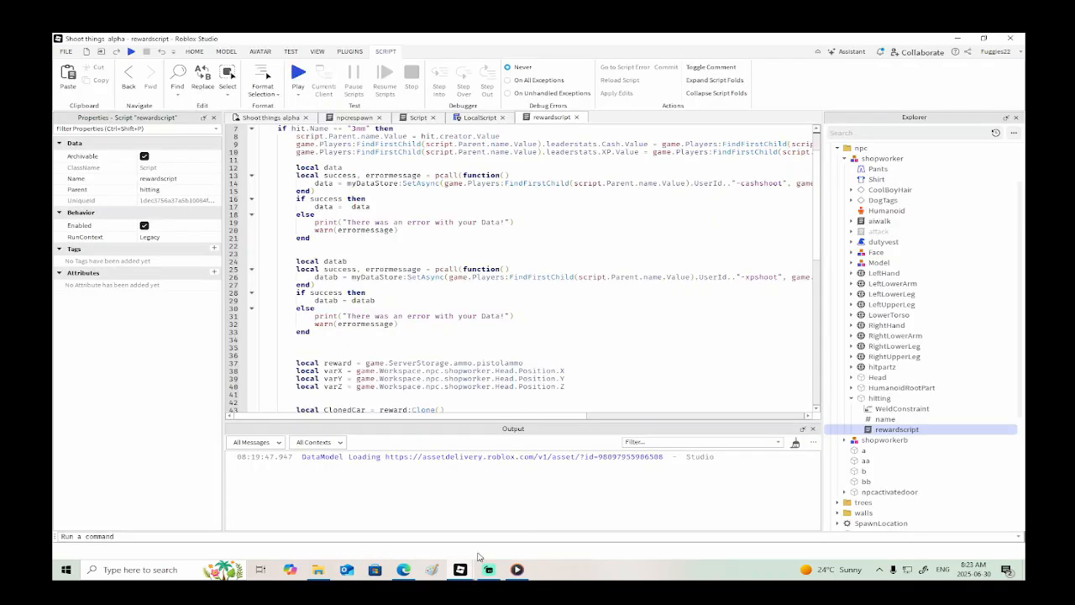
{"action": "left_click", "coordinate": [442, 529]}
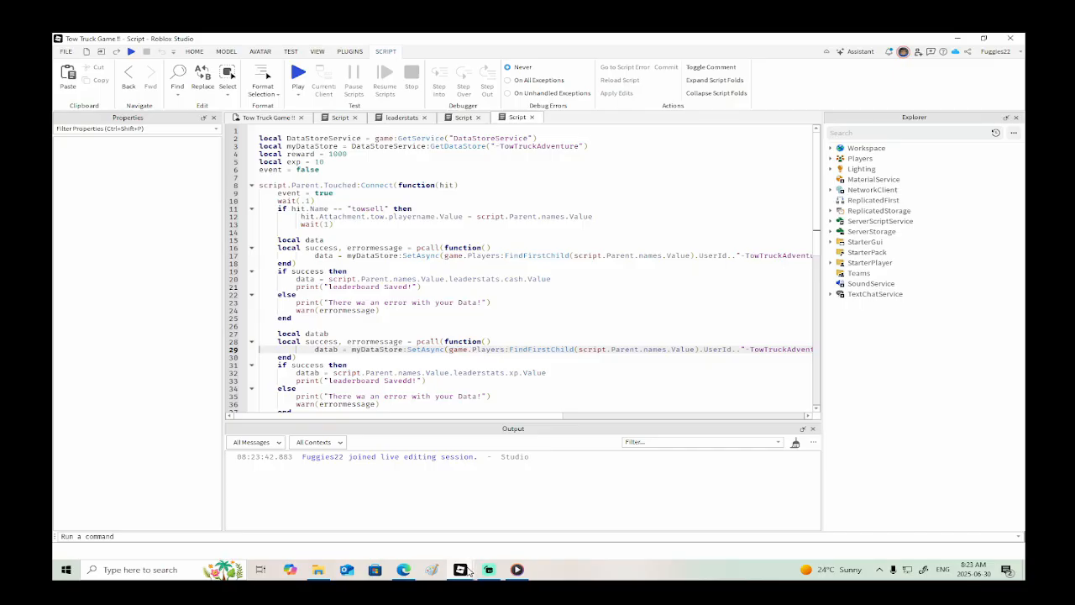
- Review how rewardscript adds to the leaderstats Cash and XP values, and close the Shoot things alpha window
{"action": "mouse_move", "coordinate": [468, 571]}
{"action": "left_click", "coordinate": [521, 531]}
{"action": "scroll", "coordinate": [667, 298], "scroll_direction": "up", "scroll_amount": 2}
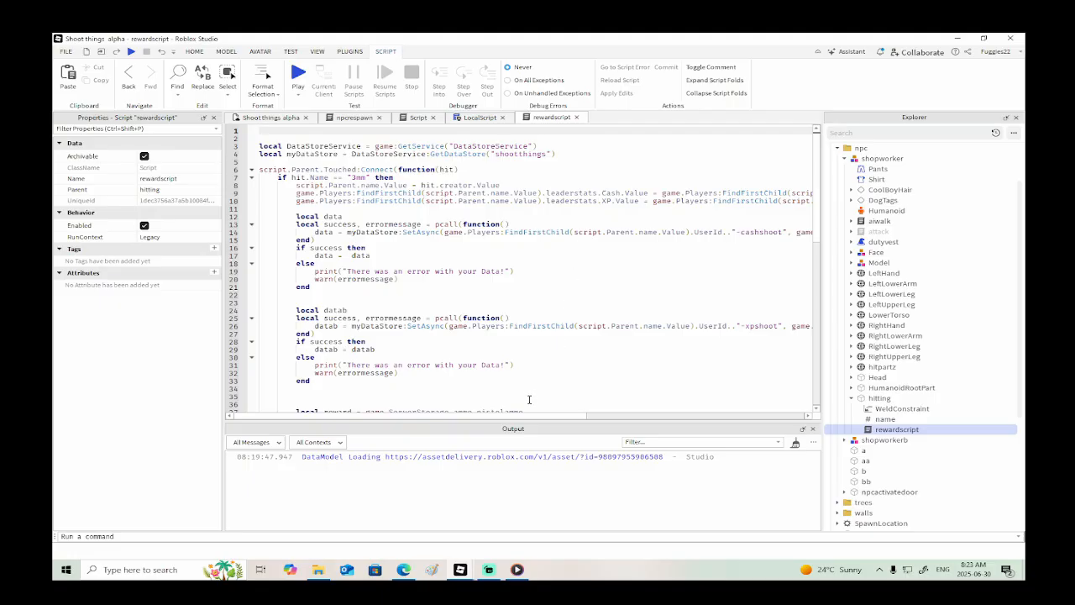
{"action": "left_click_drag", "start_coordinate": [519, 418], "coordinate": [728, 417]}
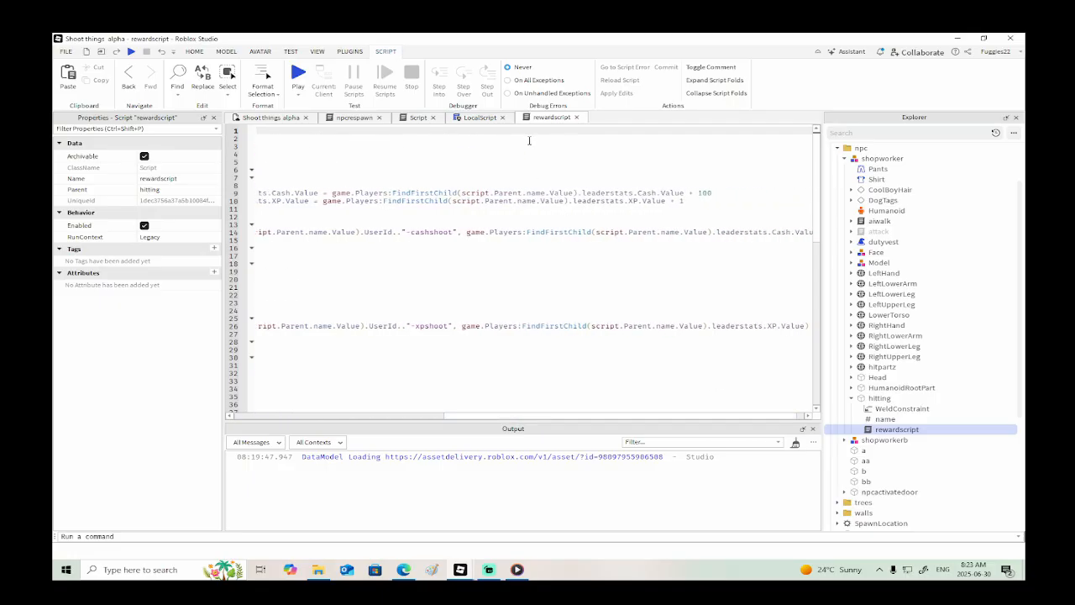
{"action": "left_click", "coordinate": [1014, 40]}
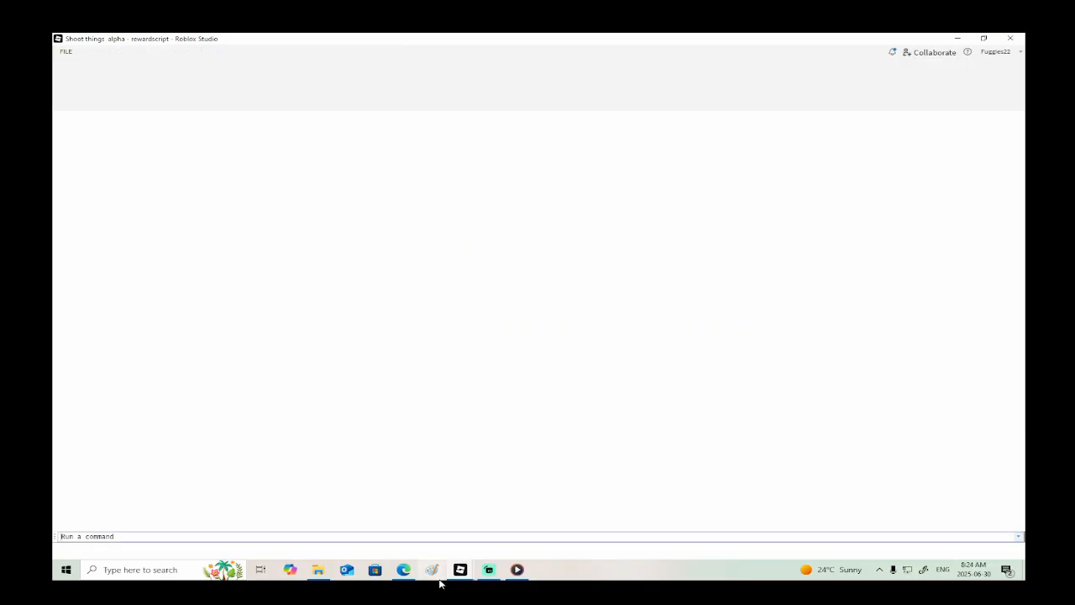
- Copy the game.Players:FindFirstChild(script.Parent.names.Value) lookup from the cash SetAsync line onto a new line below wait(1) in the carsell script
{"action": "mouse_move", "coordinate": [469, 578]}
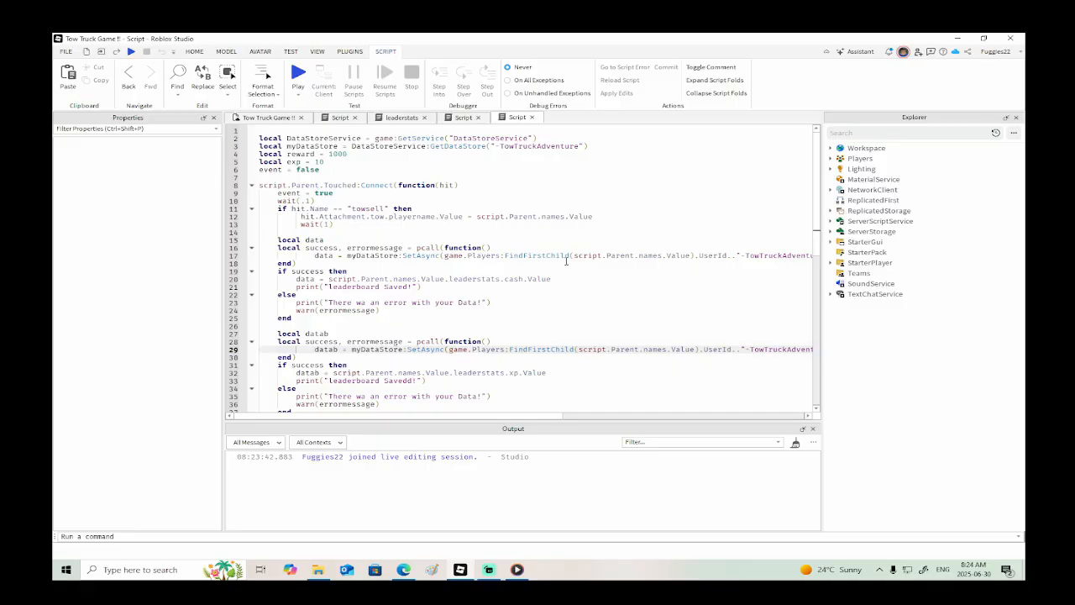
{"action": "left_click_drag", "start_coordinate": [694, 255], "coordinate": [445, 258]}
{"action": "key", "text": "ctrl+c"}
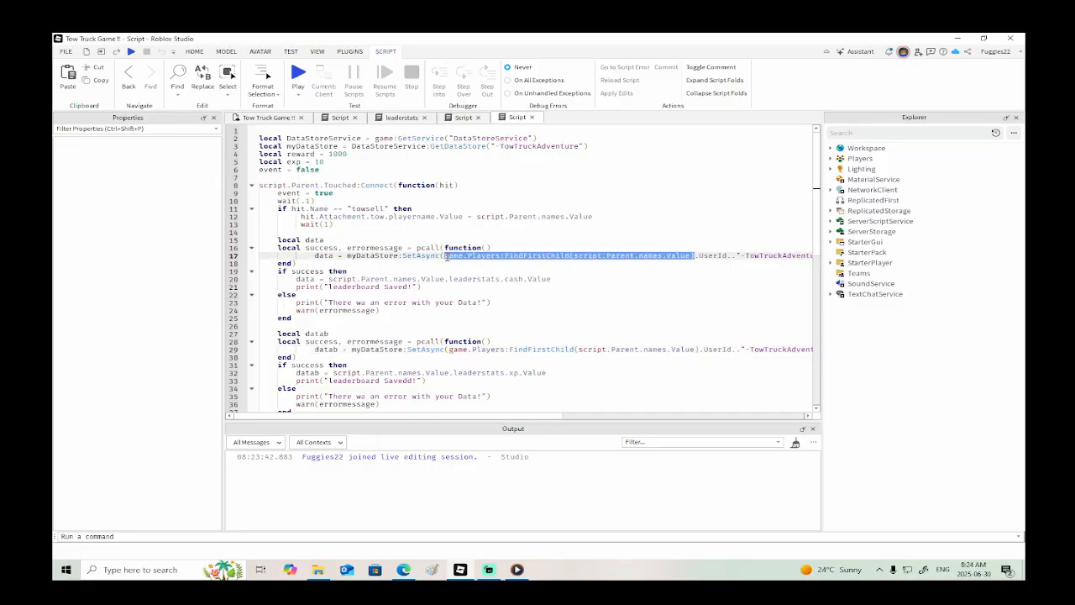
{"action": "left_click", "coordinate": [390, 223]}
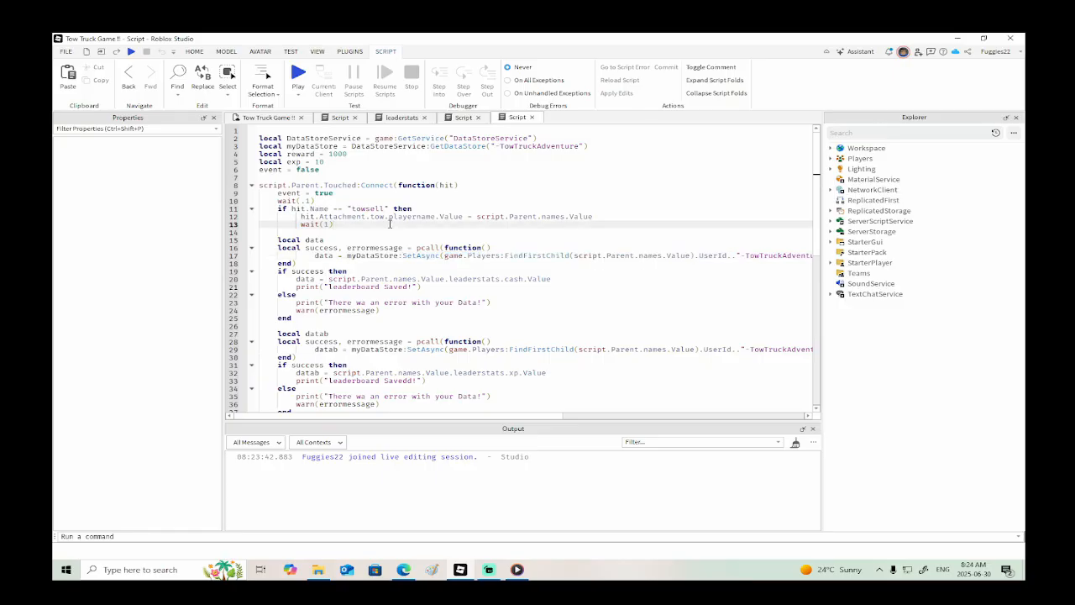
{"action": "key", "text": "Return"}
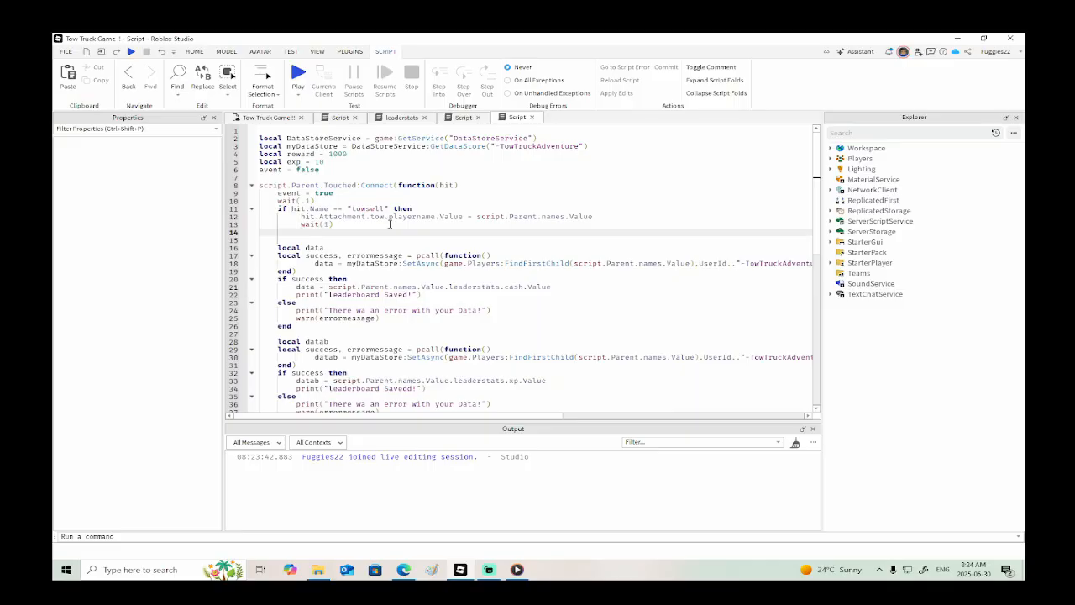
{"action": "key", "text": "ctrl+v"}
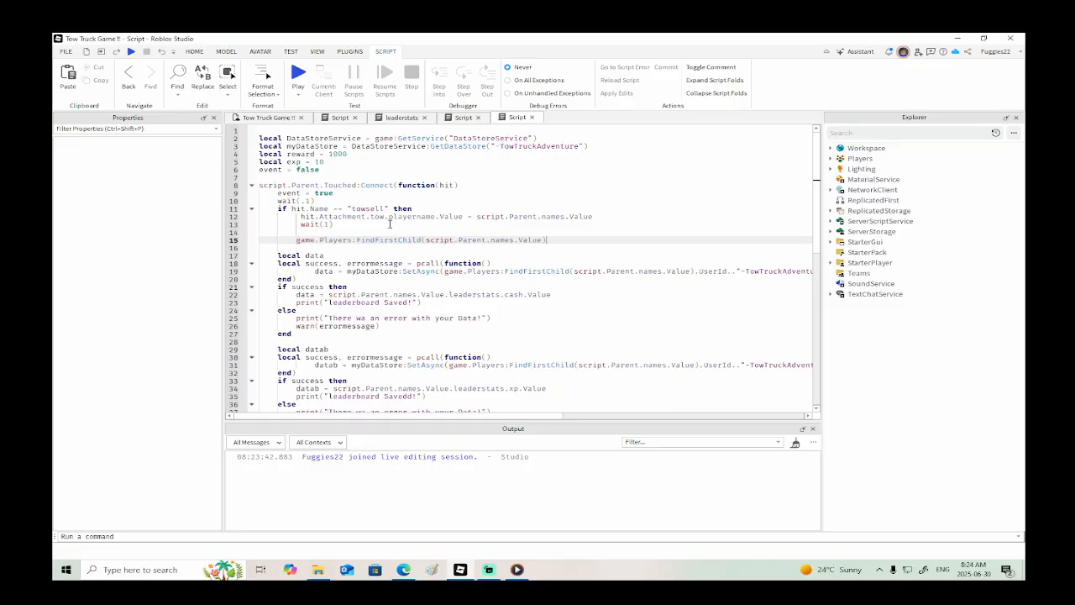
- Remove the duplicate player lookup and extend the remaining one with .leaderstats.cash.Value = to begin an assignment
{"action": "key", "text": "ctrl+v"}
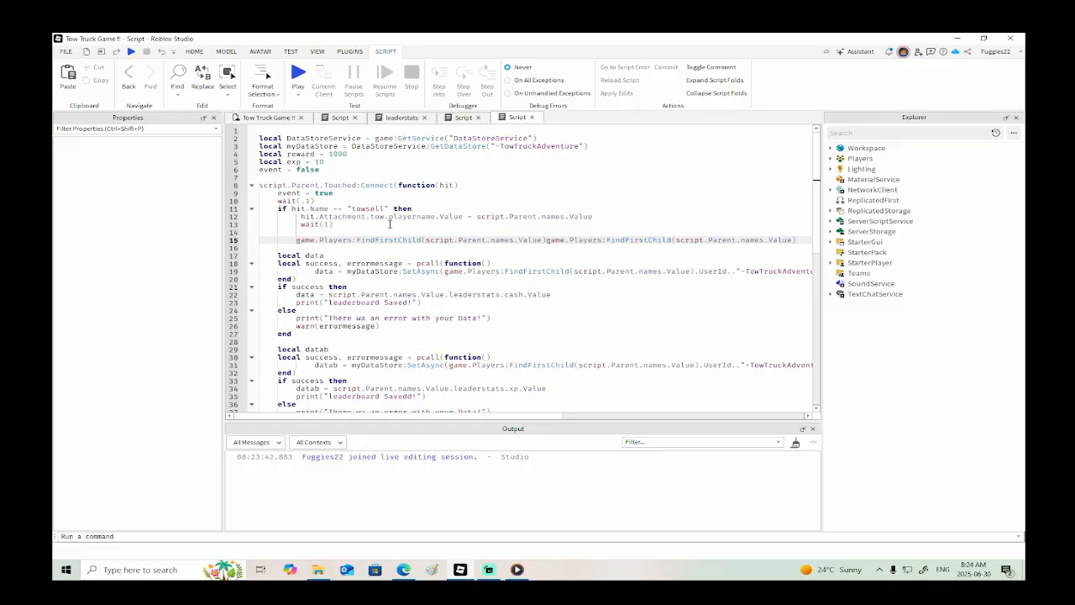
{"action": "key", "text": "BackSpace"}
{"action": "key", "text": "BackSpace"}
{"action": "key", "text": "BackSpace"}
{"action": "key", "text": "BackSpace"}
{"action": "key", "text": "BackSpace"}
{"action": "key", "text": "BackSpace"}
{"action": "key", "text": "BackSpace"}
{"action": "key", "text": "BackSpace"}
{"action": "key", "text": "BackSpace"}
{"action": "key", "text": "BackSpace"}
{"action": "key", "text": "BackSpace"}
{"action": "key", "text": "BackSpace"}
{"action": "key", "text": "BackSpace"}
{"action": "key", "text": "BackSpace"}
{"action": "key", "text": "BackSpace"}
{"action": "key", "text": "BackSpace"}
{"action": "key", "text": "BackSpace"}
{"action": "key", "text": "BackSpace"}
{"action": "key", "text": "BackSpace"}
{"action": "key", "text": "BackSpace"}
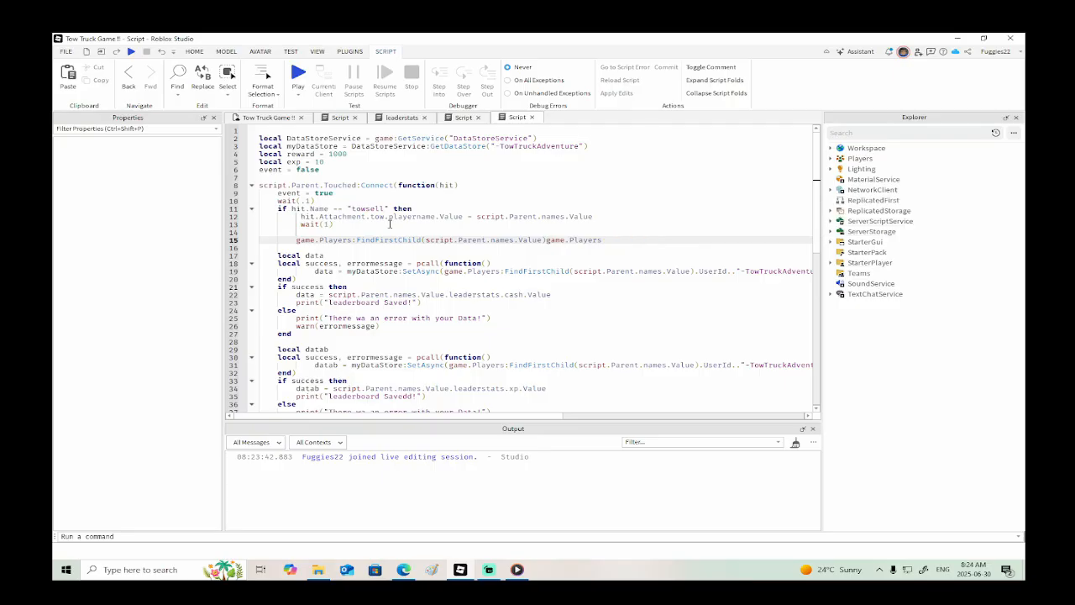
{"action": "key", "text": "BackSpace"}
{"action": "key", "text": "BackSpace"}
{"action": "key", "text": "BackSpace"}
{"action": "key", "text": "BackSpace"}
{"action": "key", "text": "BackSpace"}
{"action": "key", "text": "BackSpace"}
{"action": "key", "text": "BackSpace"}
{"action": "key", "text": "BackSpace"}
{"action": "key", "text": "BackSpace"}
{"action": "key", "text": "BackSpace"}
{"action": "type", "text": "leaderstats.cash.Value ="}
{"action": "left_click", "coordinate": [544, 240]}
{"action": "type", "text": ")."}
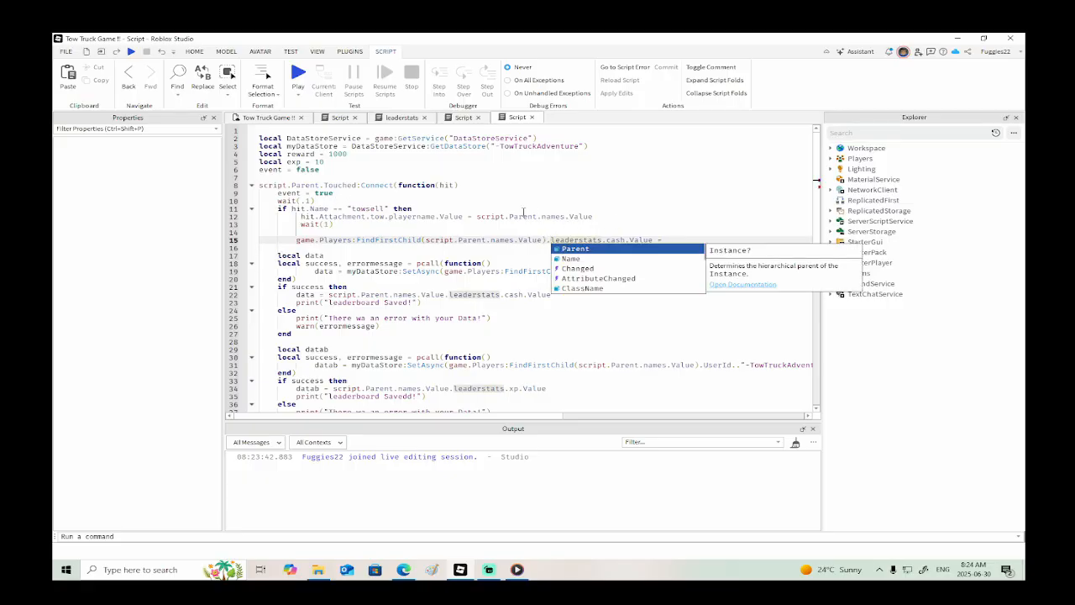
{"action": "left_click", "coordinate": [651, 225]}
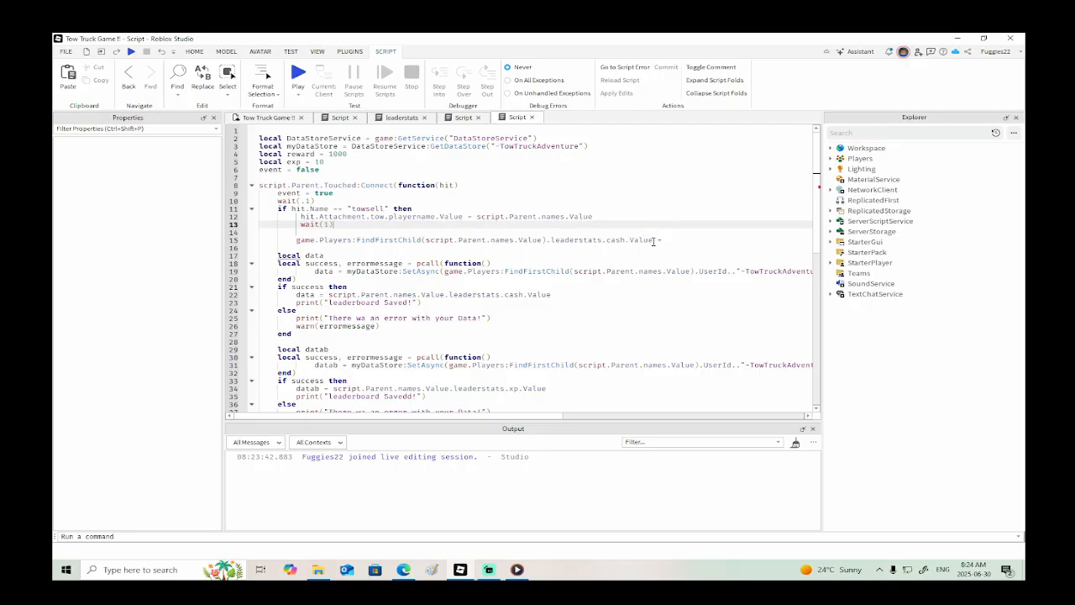
- Complete the cash assignment by adding reward to a copy of the same leaderstats.cash.Value expression
{"action": "left_click_drag", "start_coordinate": [654, 240], "coordinate": [288, 239]}
{"action": "key", "text": "ctrl+c"}
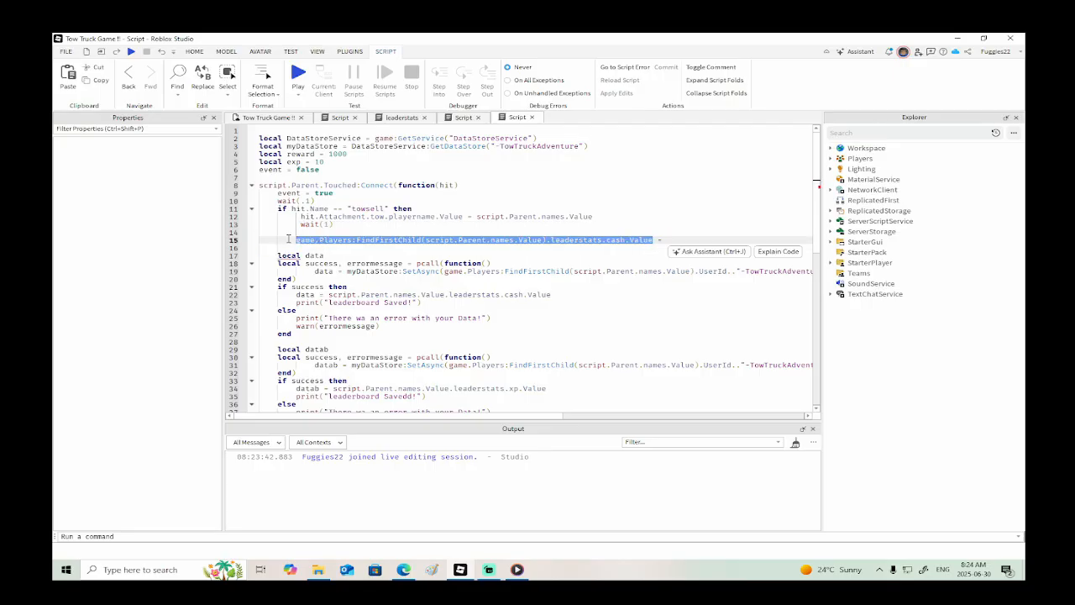
{"action": "left_click", "coordinate": [681, 240]}
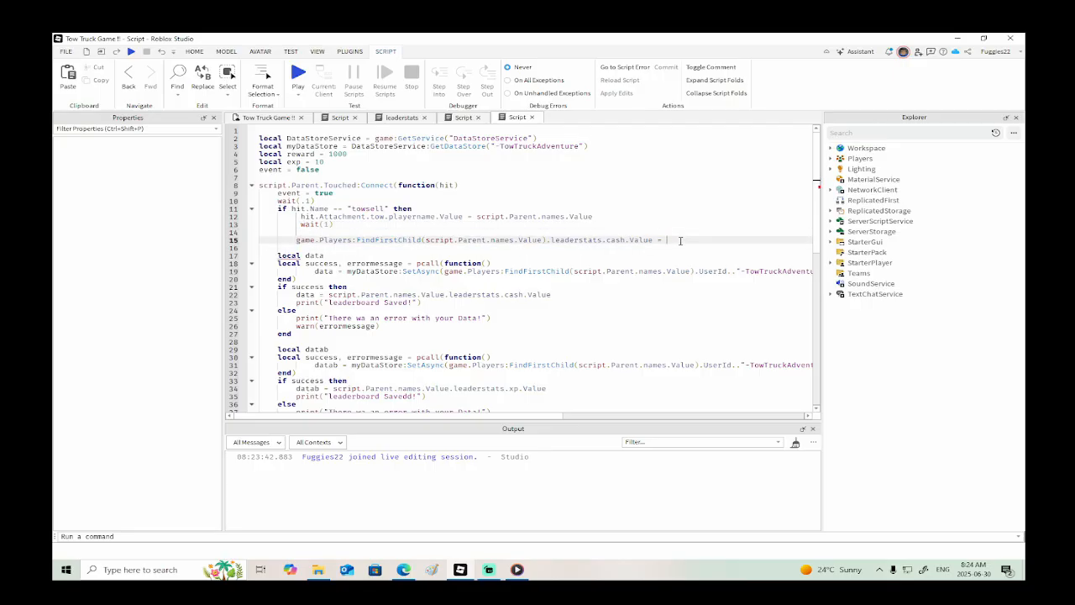
{"action": "key", "text": "ctrl+v"}
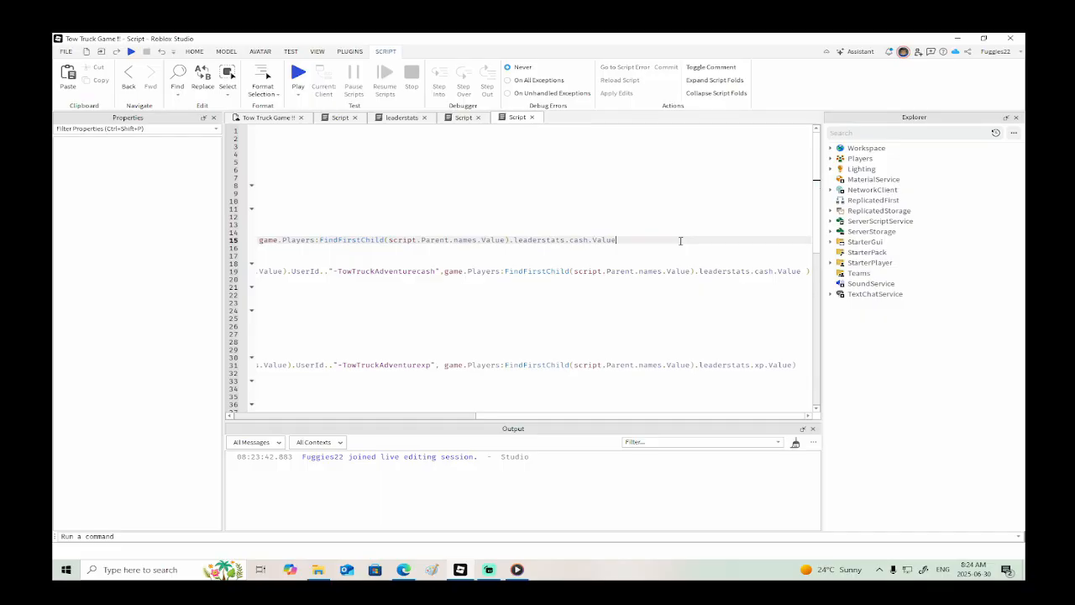
{"action": "type", "text": "reward"}
- Duplicate the cash reward line directly below and change cash to xp in the expression after the equals sign
{"action": "left_click_drag", "start_coordinate": [658, 239], "coordinate": [275, 243]}
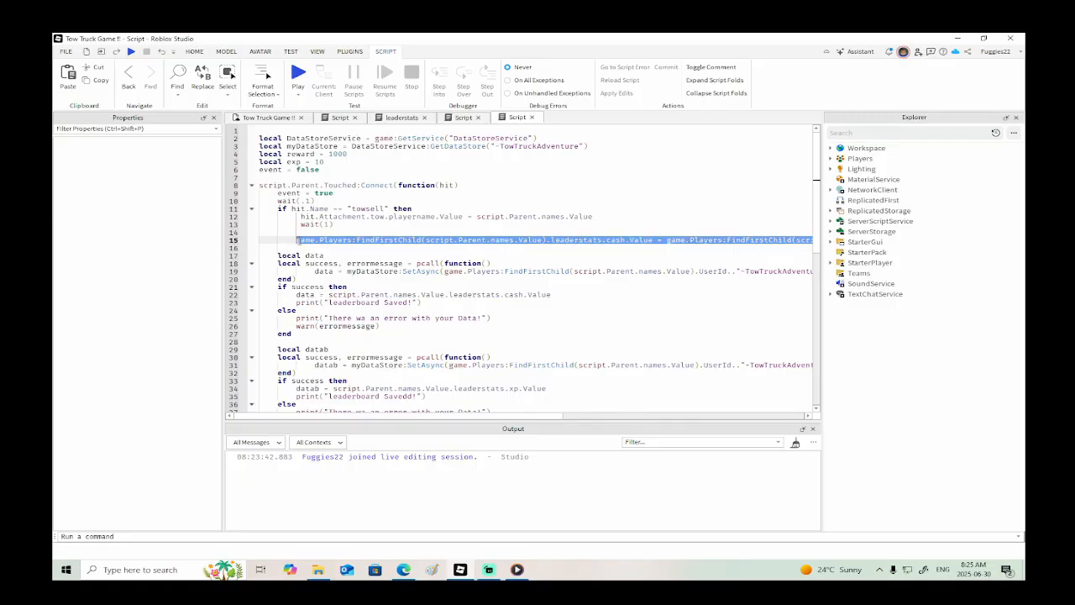
{"action": "key", "text": "ctrl+c"}
{"action": "left_click", "coordinate": [298, 245]}
{"action": "key", "text": "ctrl+v"}
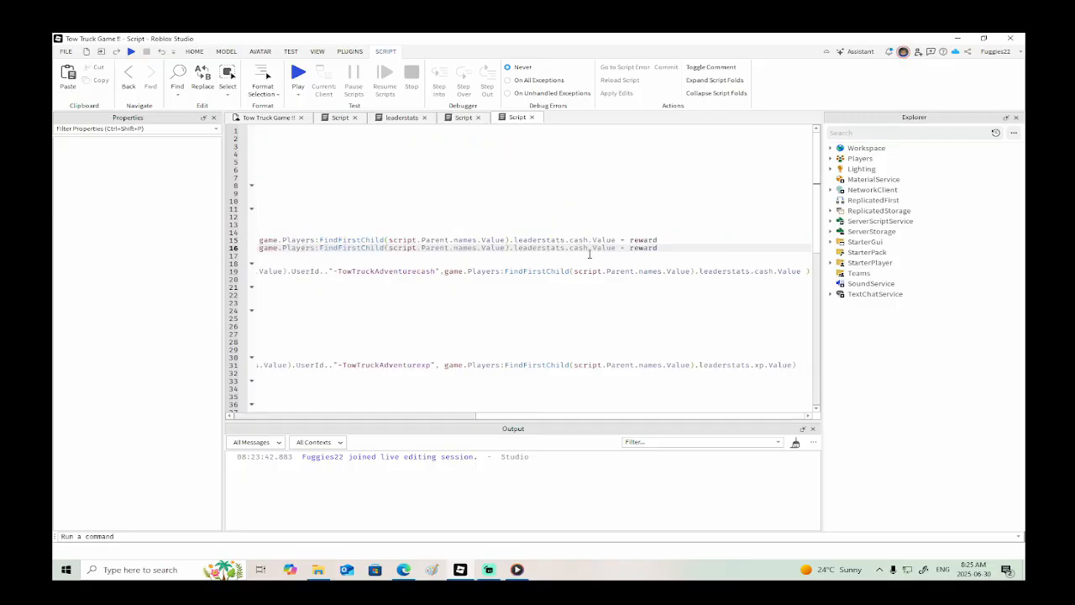
{"action": "left_click", "coordinate": [588, 249]}
{"action": "key", "text": "BackSpace"}
{"action": "key", "text": "BackSpace"}
{"action": "key", "text": "BackSpace"}
{"action": "key", "text": "BackSpace"}
{"action": "type", "text": "xp"}
- Check the xp naming in the leaderstats script and the button script, and return to the carsell script
{"action": "left_click", "coordinate": [401, 121]}
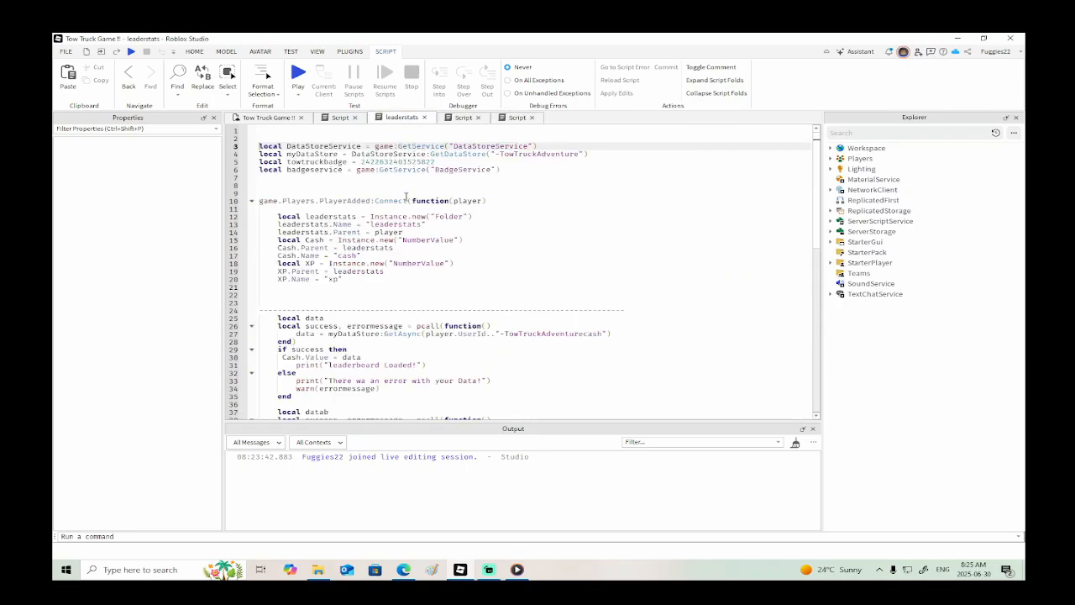
{"action": "left_click", "coordinate": [511, 118]}
{"action": "left_click", "coordinate": [459, 118]}
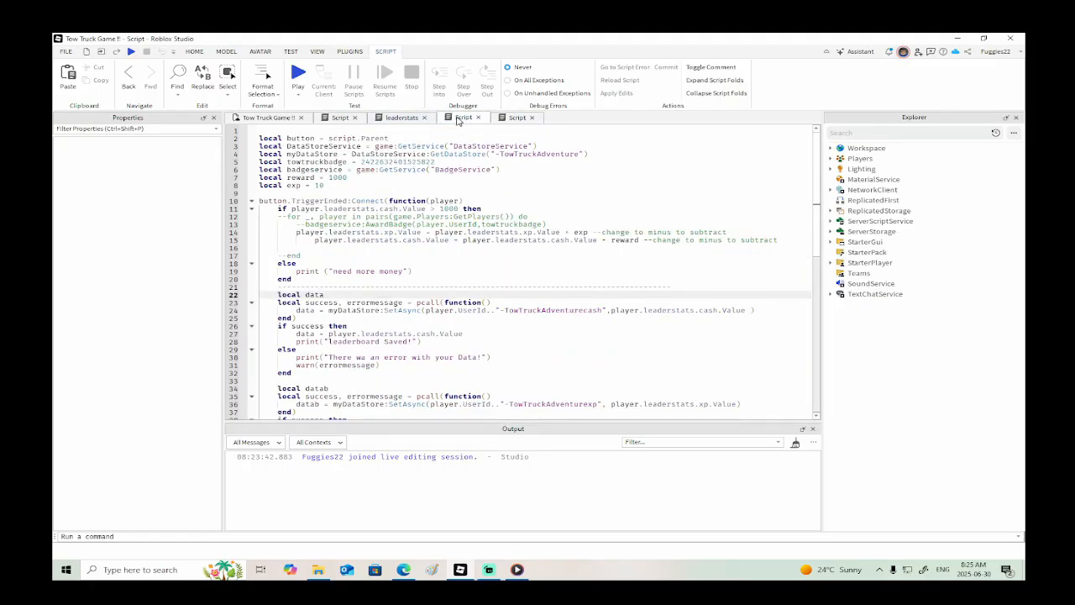
{"action": "left_click", "coordinate": [395, 118]}
{"action": "left_click", "coordinate": [514, 118]}
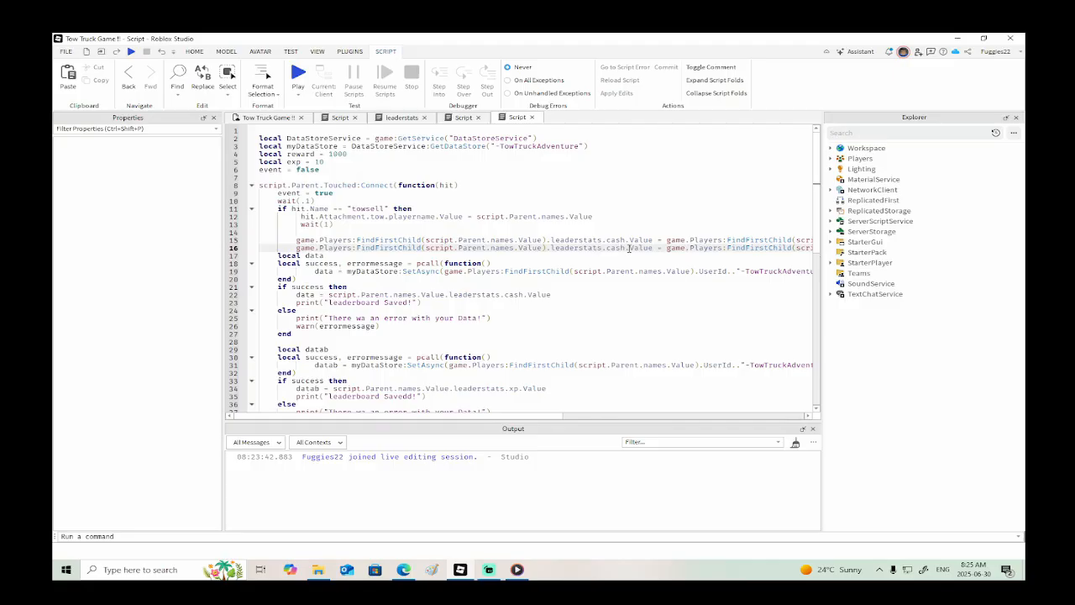
- Change cash to xp before the equals sign in the duplicated reward line and review the script
{"action": "key", "text": "BackSpace"}
{"action": "key", "text": "BackSpace"}
{"action": "key", "text": "BackSpace"}
{"action": "key", "text": "BackSpace"}
{"action": "type", "text": "xp"}
{"action": "mouse_move", "coordinate": [487, 416]}
{"action": "left_mouse_down"}
{"action": "mouse_move", "coordinate": [680, 409]}
{"action": "mouse_move", "coordinate": [470, 411]}
{"action": "left_mouse_up"}
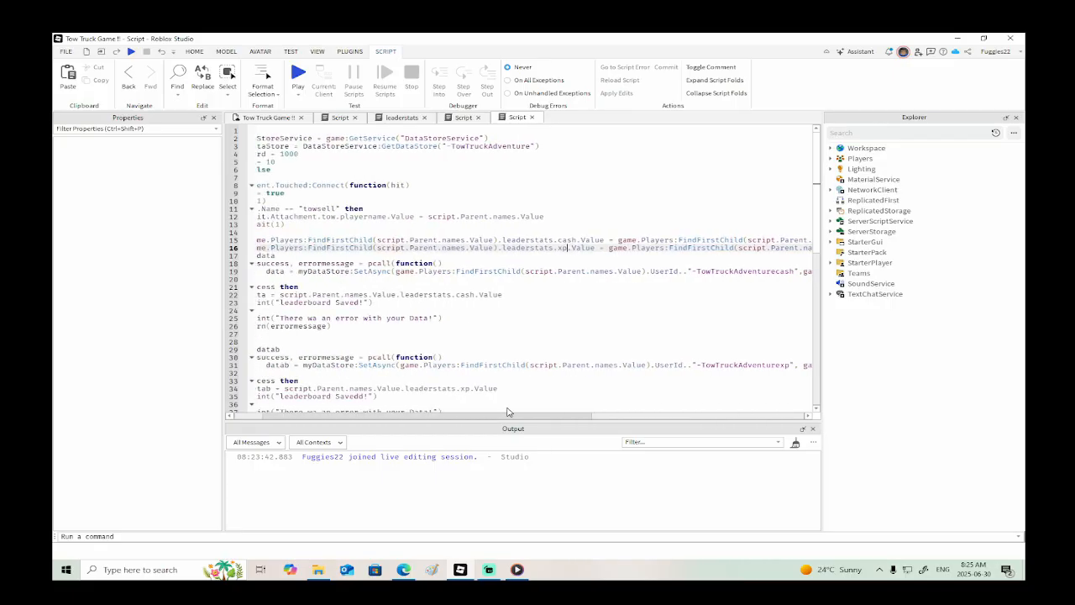
{"action": "scroll", "coordinate": [504, 333], "scroll_direction": "down", "scroll_amount": 4}
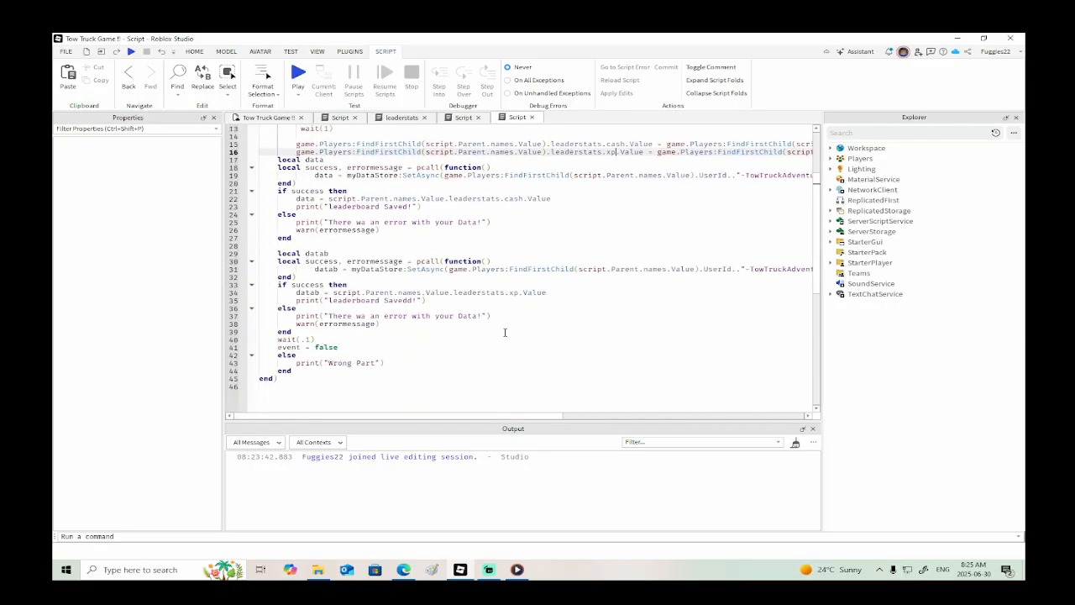
{"action": "scroll", "coordinate": [505, 332], "scroll_direction": "up", "scroll_amount": 4}
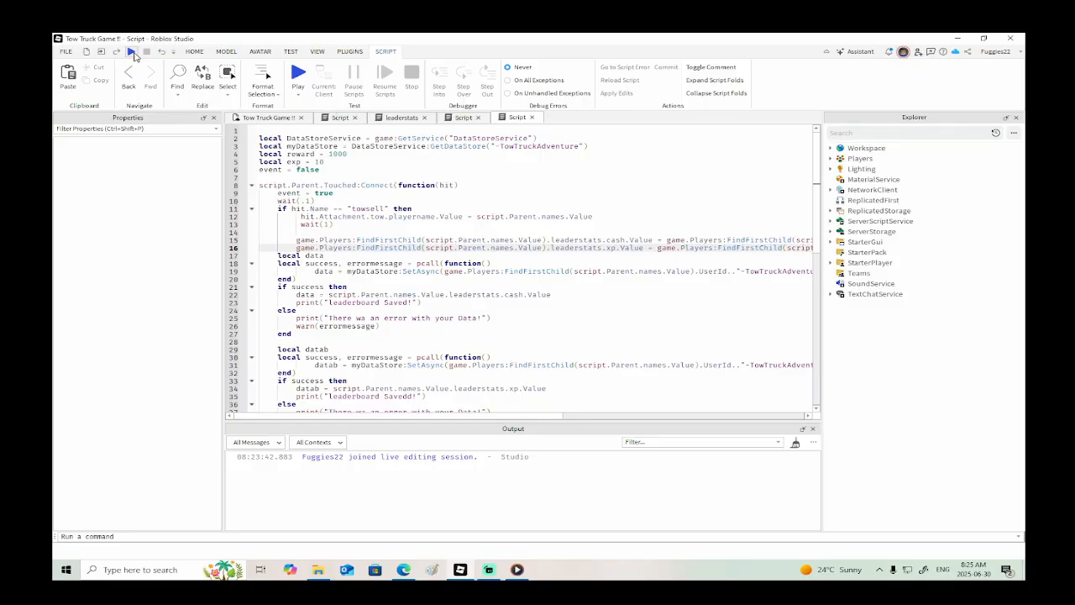
- Save the place to Roblox and start a playtest
{"action": "left_click", "coordinate": [66, 51]}
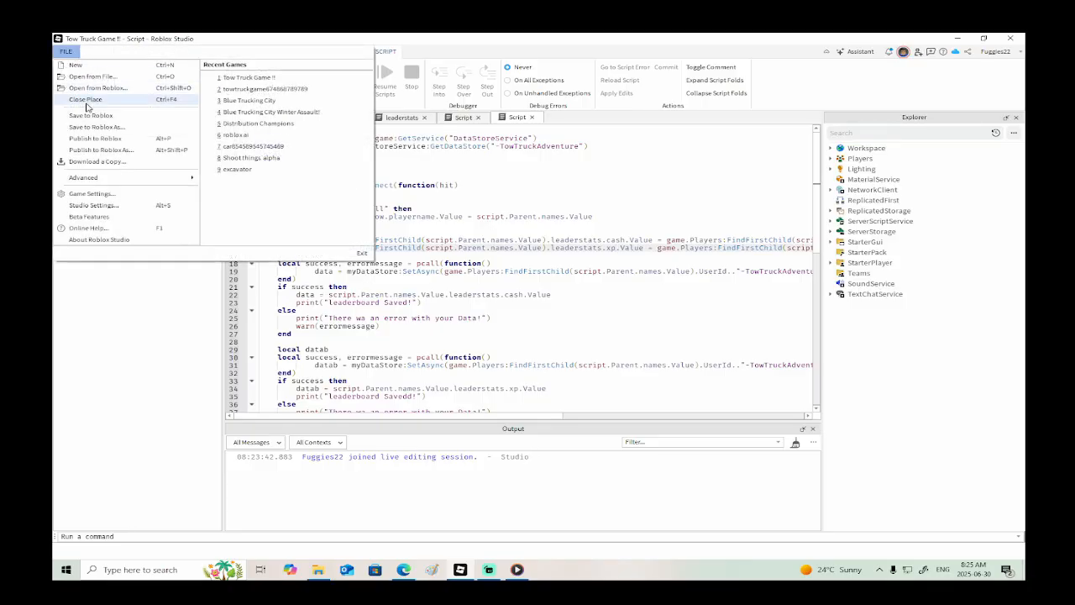
{"action": "left_click", "coordinate": [85, 114]}
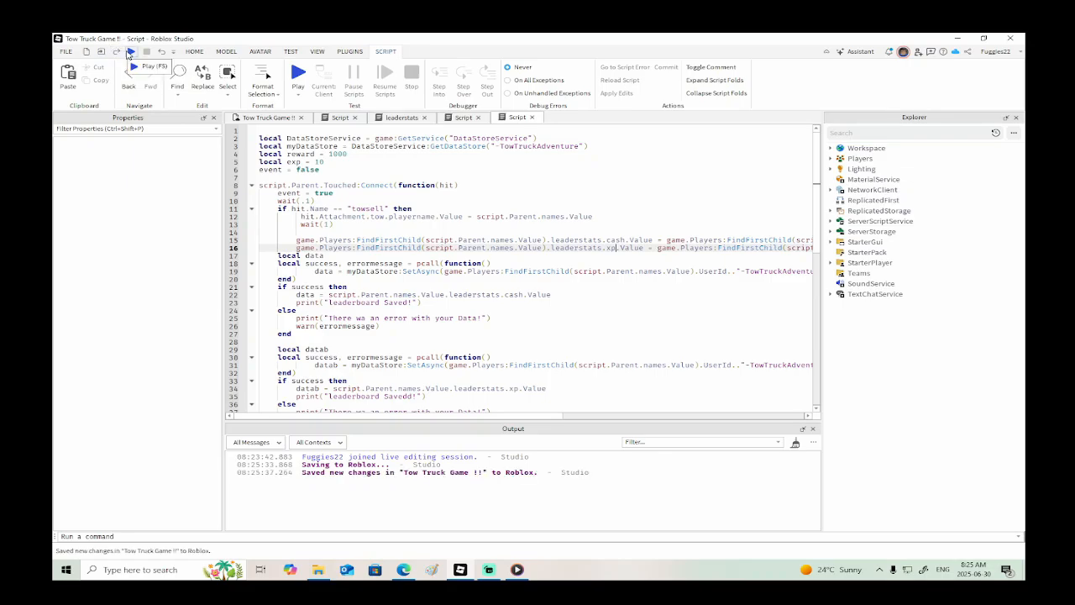
{"action": "left_click", "coordinate": [132, 52]}
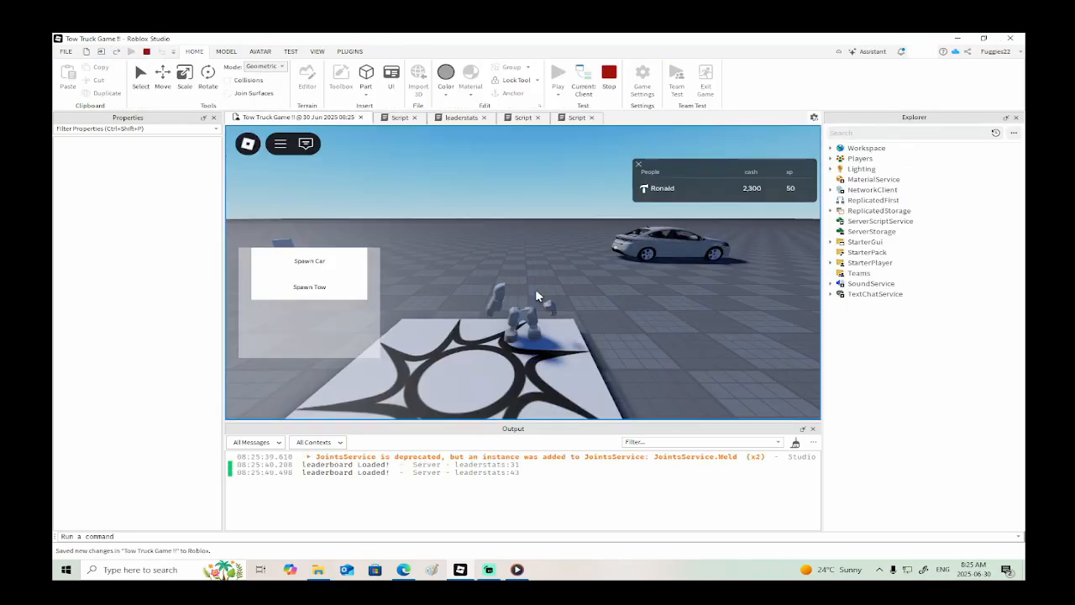
- Walk the character to the tow truck carrying the car, open its controls, unlock it and get into the driver's seat
{"action": "key", "text": "w"}
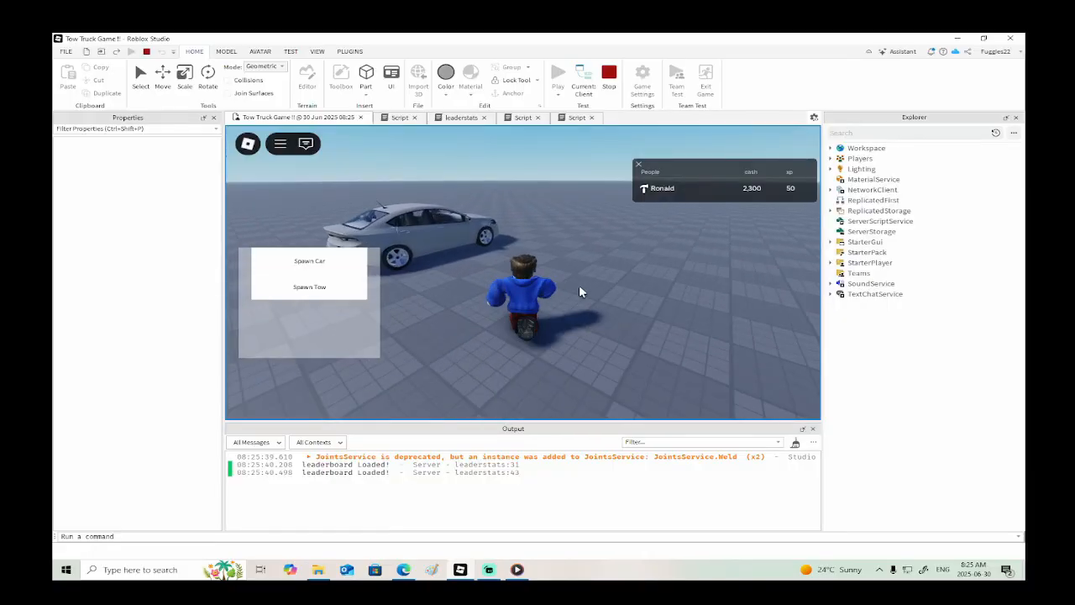
{"action": "key", "text": "w"}
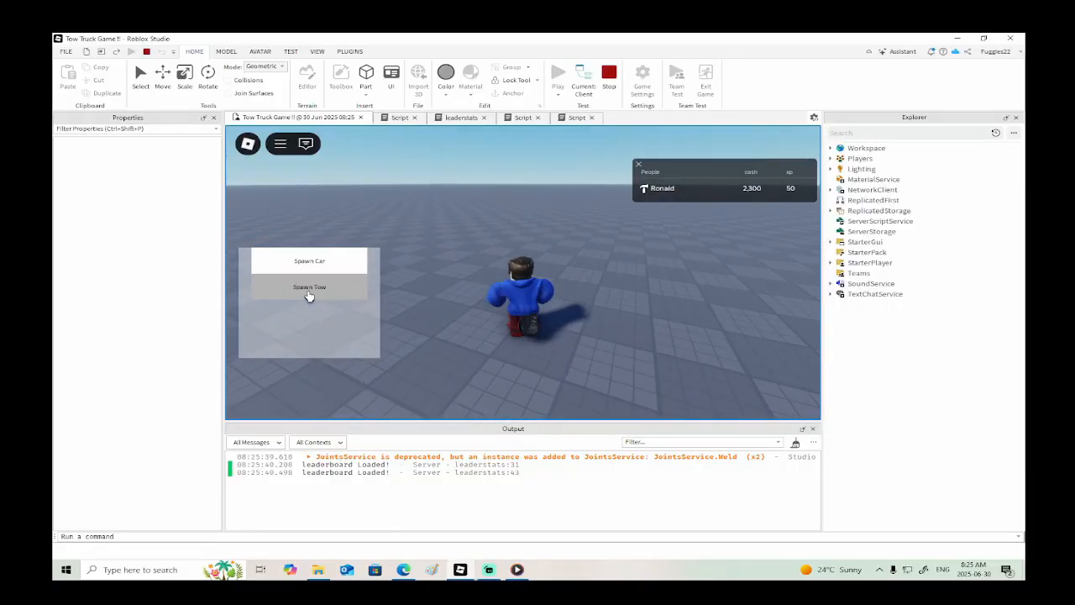
{"action": "right_click_drag", "start_coordinate": [615, 319], "coordinate": [643, 322]}
{"action": "key", "text": "w"}
{"action": "key", "text": "e"}
{"action": "key", "text": "a"}
{"action": "key", "text": "w"}
{"action": "key", "text": "w"}
{"action": "key", "text": "e"}
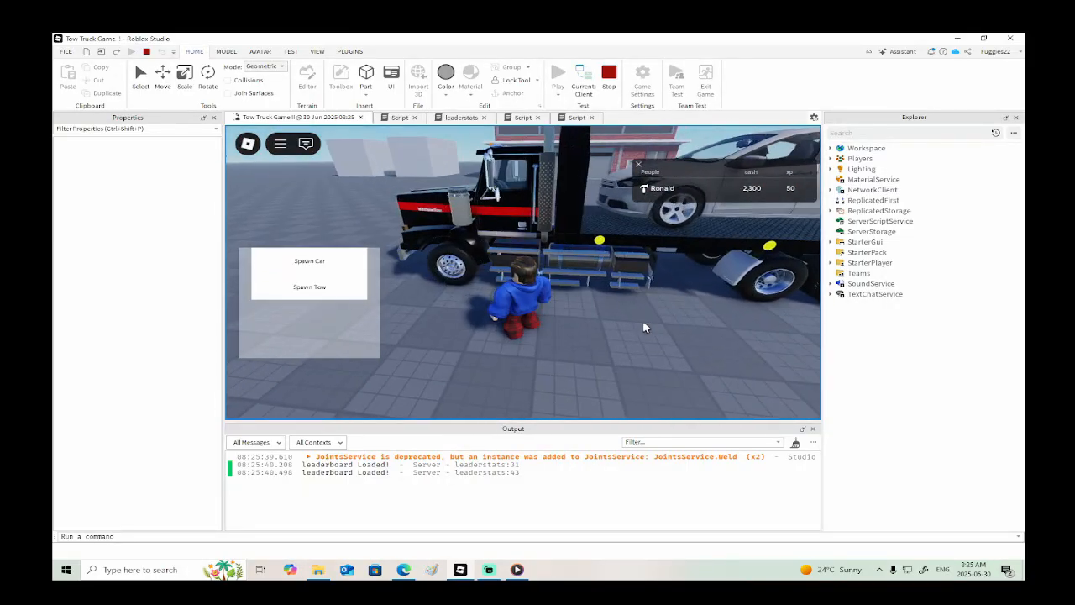
{"action": "left_click", "coordinate": [429, 315]}
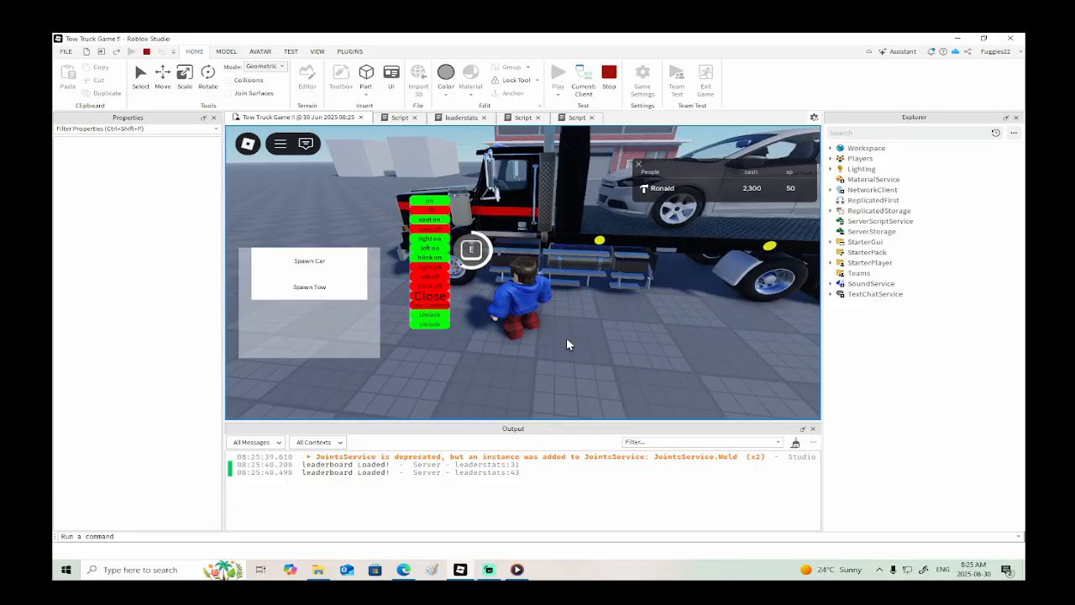
{"action": "key", "text": "w"}
{"action": "key", "text": "space"}
{"action": "key", "text": "w"}
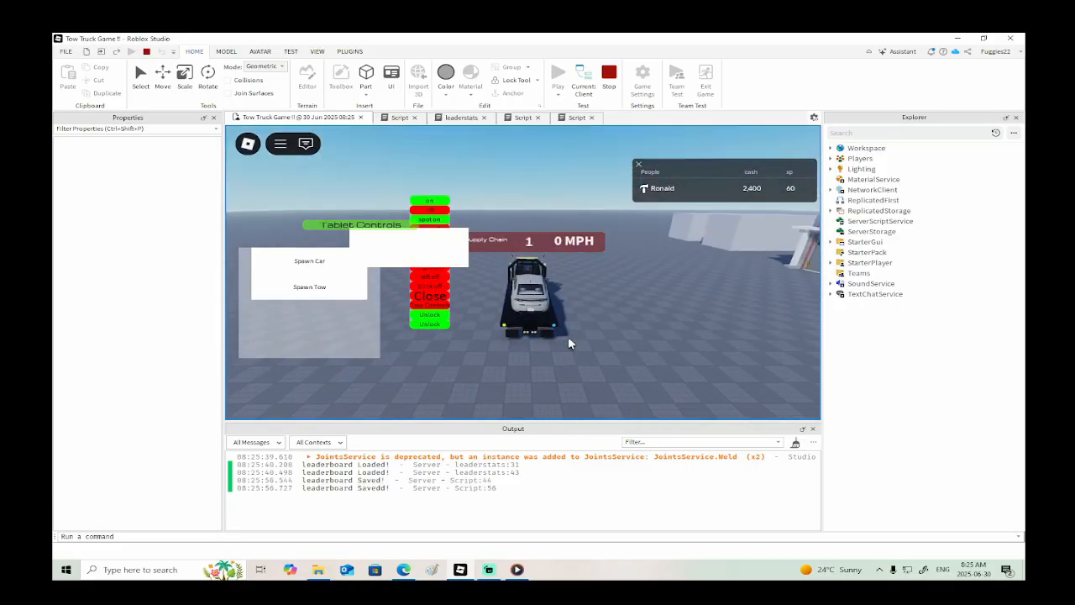
- Drive the loaded tow truck around and reverse it to the white carsell block to test the sale, and stop the playtest
{"action": "key", "text": "w"}
{"action": "key", "text": "a"}
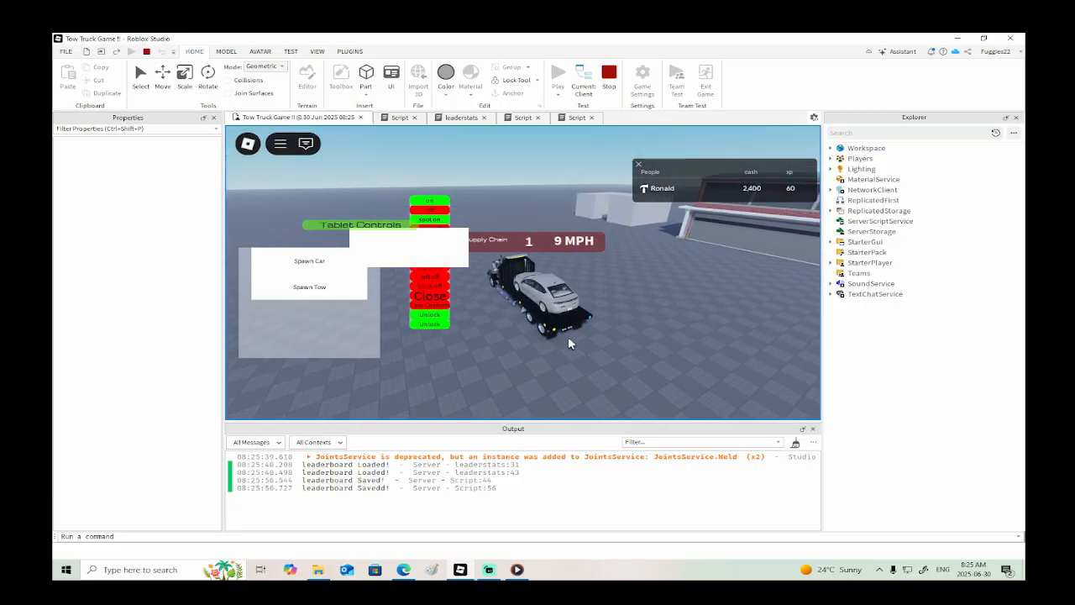
{"action": "key", "text": "w"}
{"action": "key", "text": "a"}
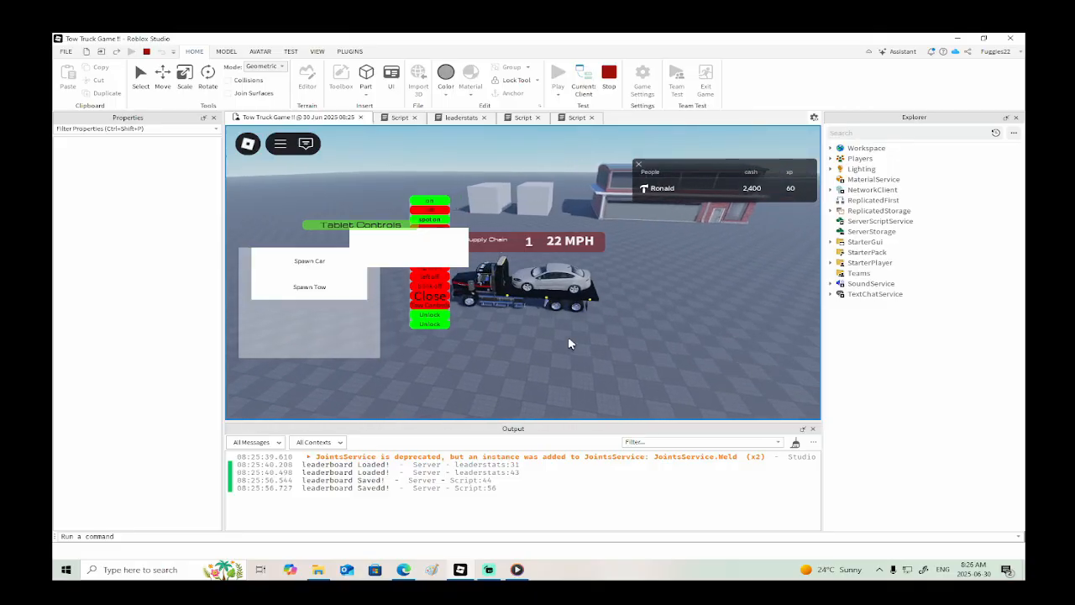
{"action": "key", "text": "s"}
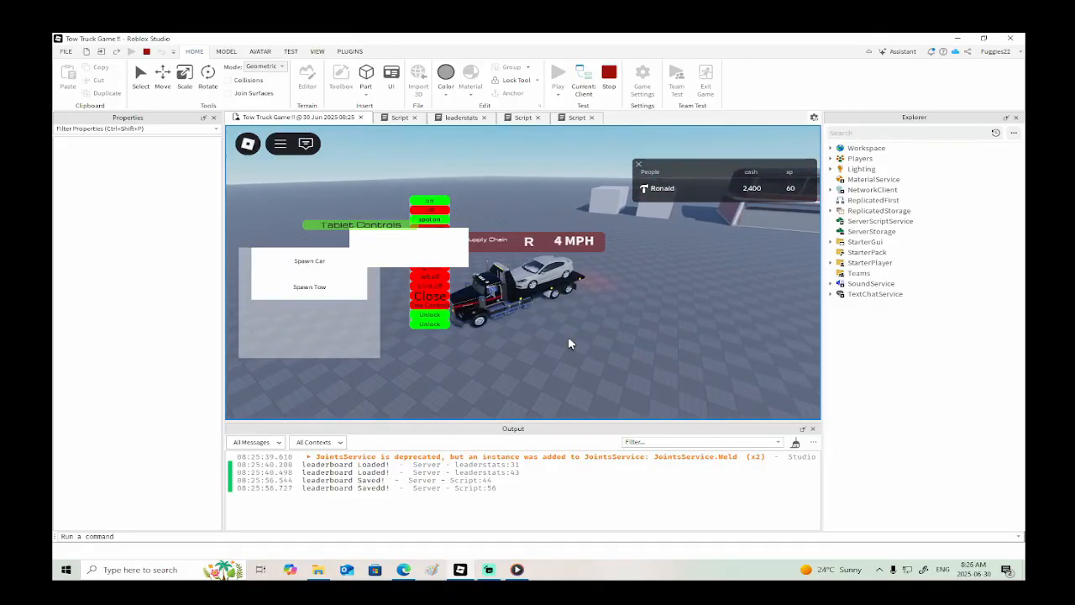
{"action": "key", "text": "s"}
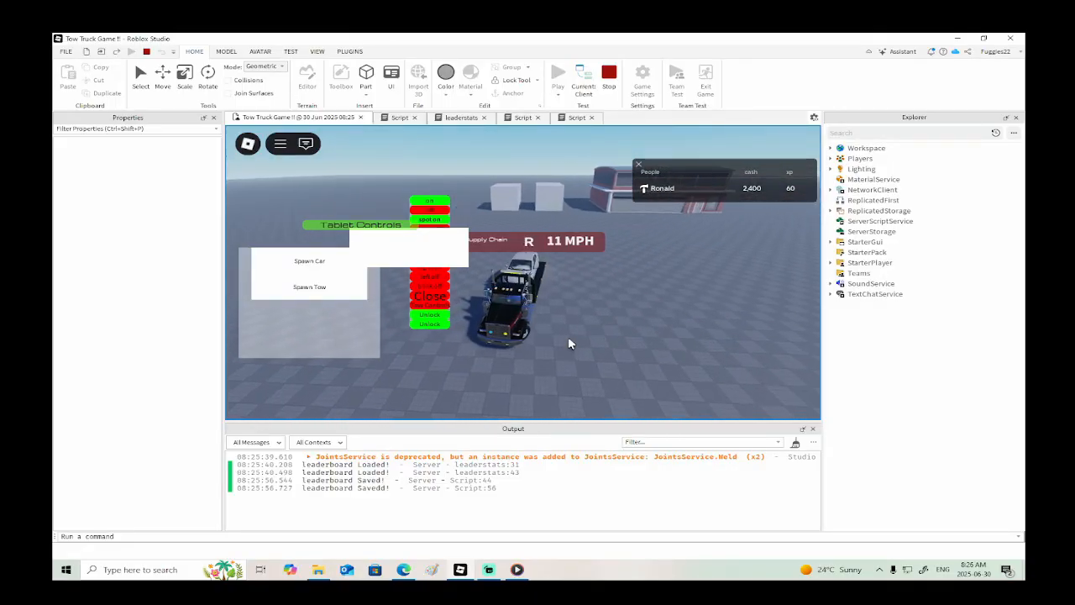
{"action": "key", "text": "s"}
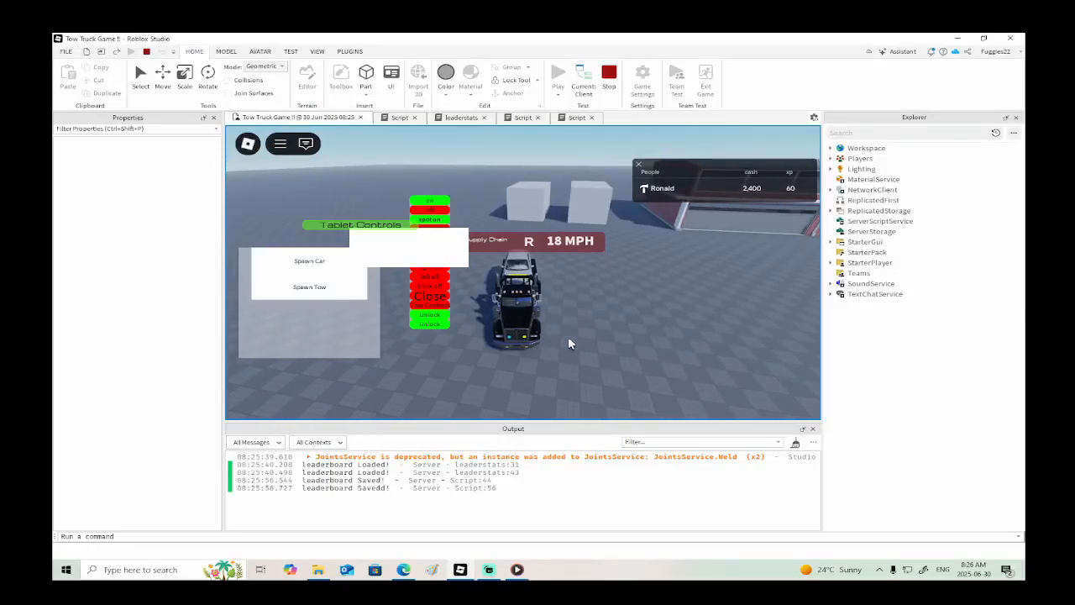
{"action": "key", "text": "a"}
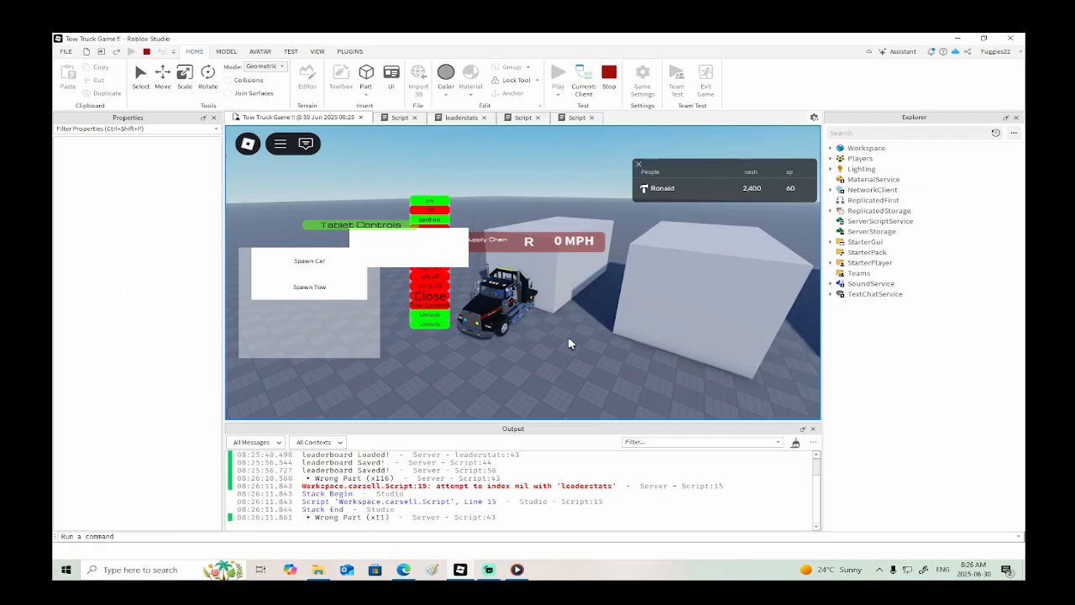
{"action": "left_click", "coordinate": [147, 53]}
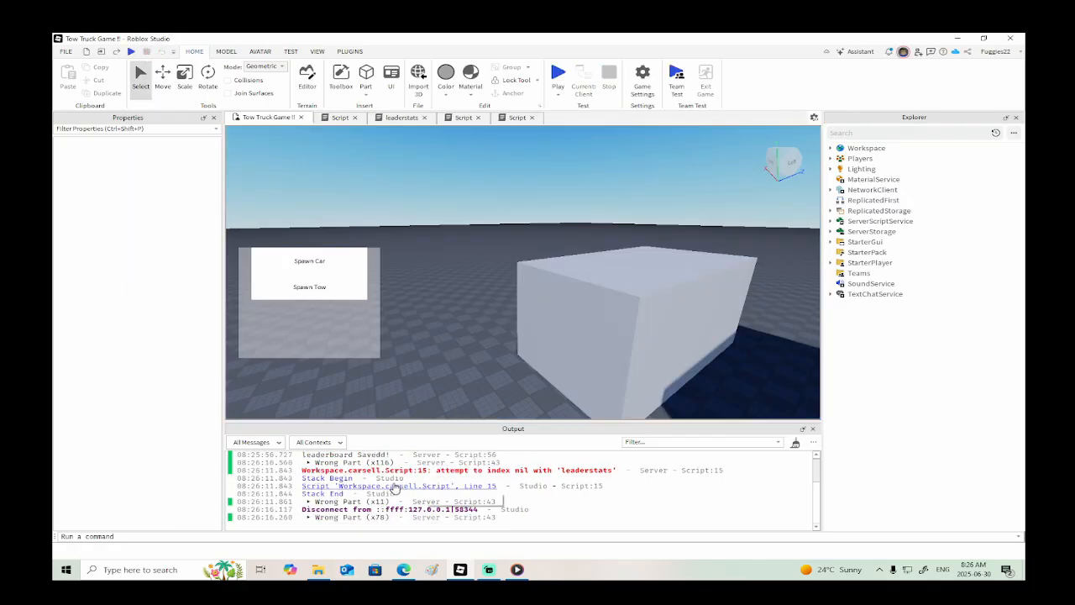
- Open the carsell script at the line 15 error and examine the towsell check and the playername assignment on line 12
{"action": "left_click", "coordinate": [395, 487]}
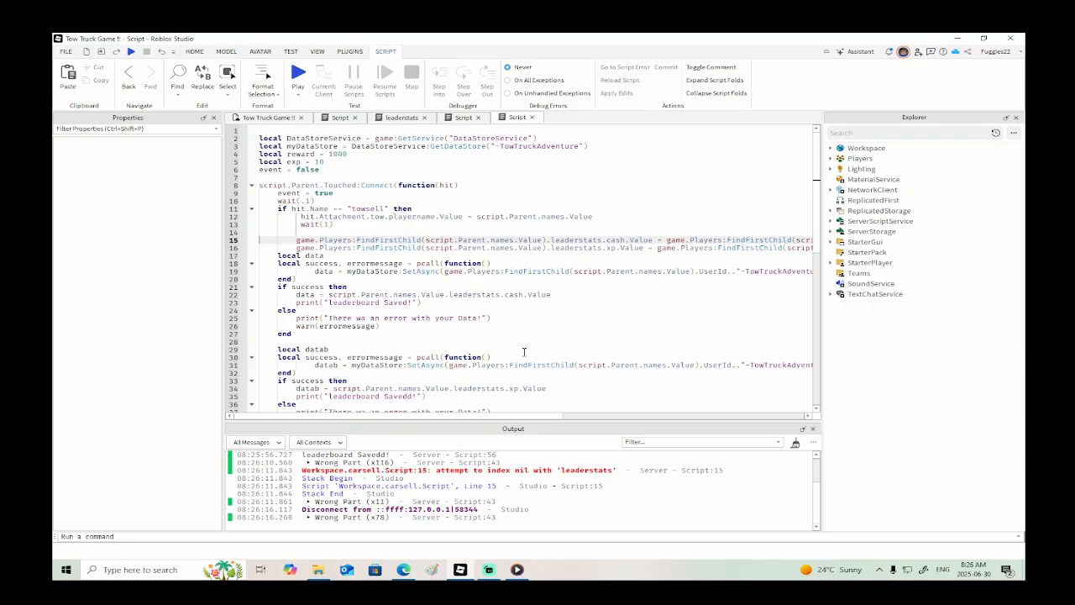
{"action": "left_click_drag", "start_coordinate": [596, 216], "coordinate": [300, 216]}
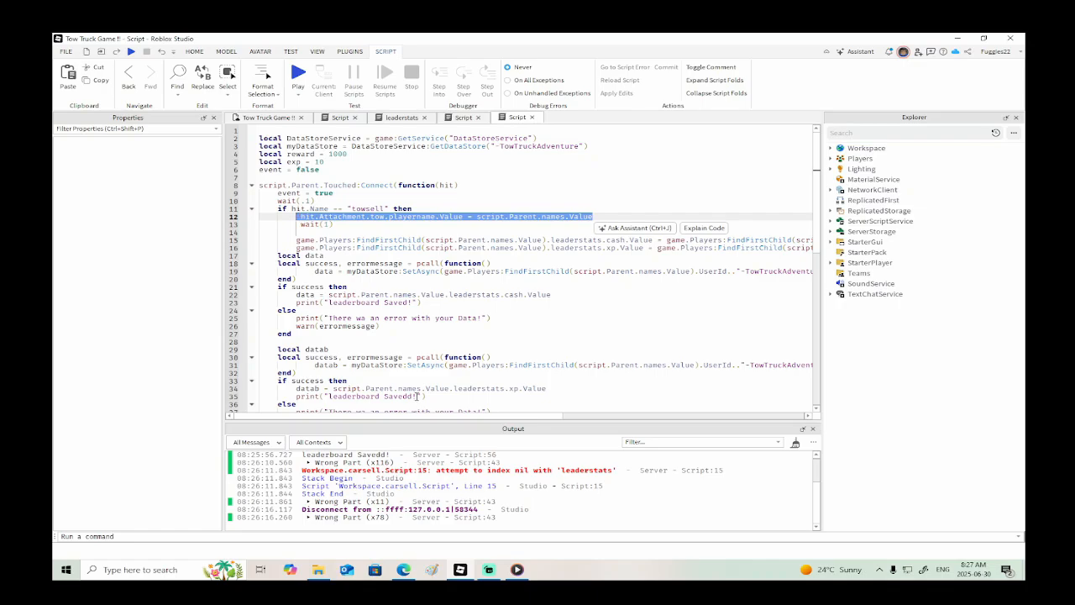
{"action": "left_click", "coordinate": [430, 225]}
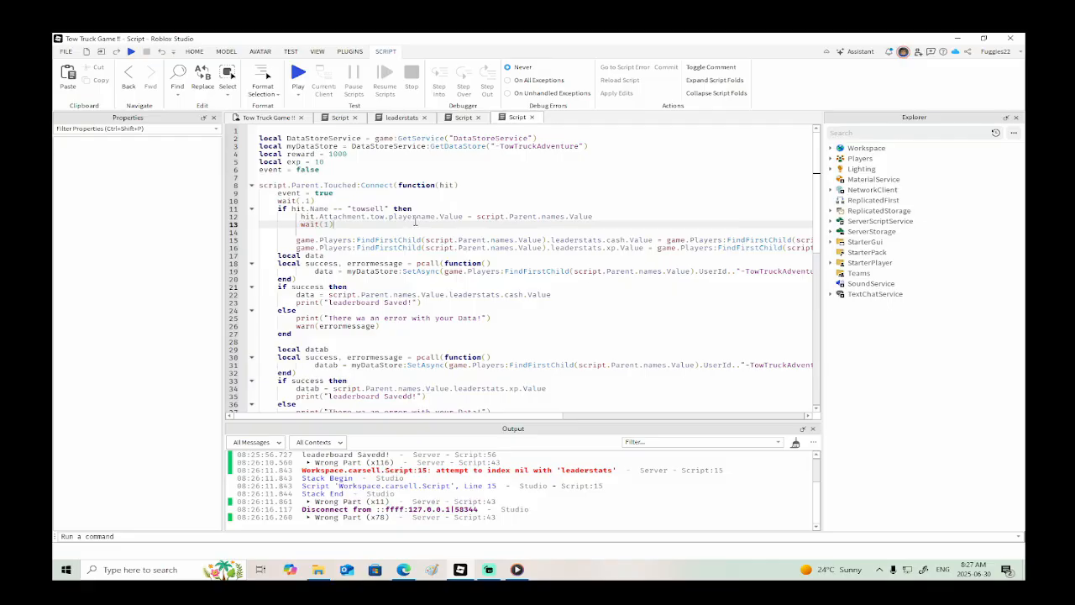
{"action": "left_click", "coordinate": [337, 209]}
{"action": "type", "text": "="}
{"action": "left_click", "coordinate": [300, 216]}
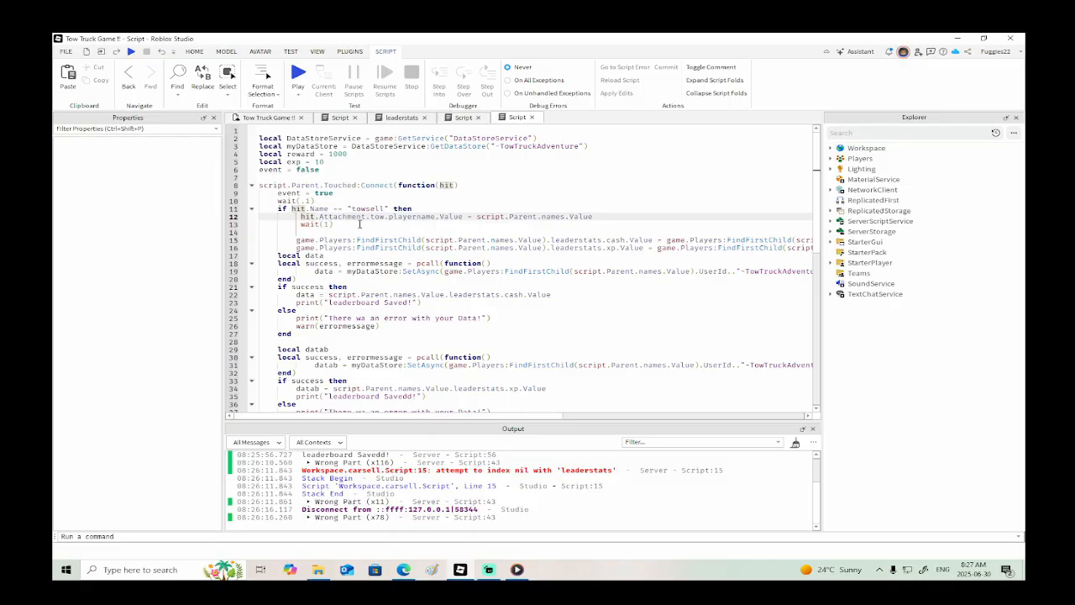
- Reverse the assignment on line 12 so it reads script.Parent.names.Value = hit.Attachment.tow.playername.Value
{"action": "left_click_drag", "start_coordinate": [592, 216], "coordinate": [477, 217]}
{"action": "key", "text": "ctrl+c"}
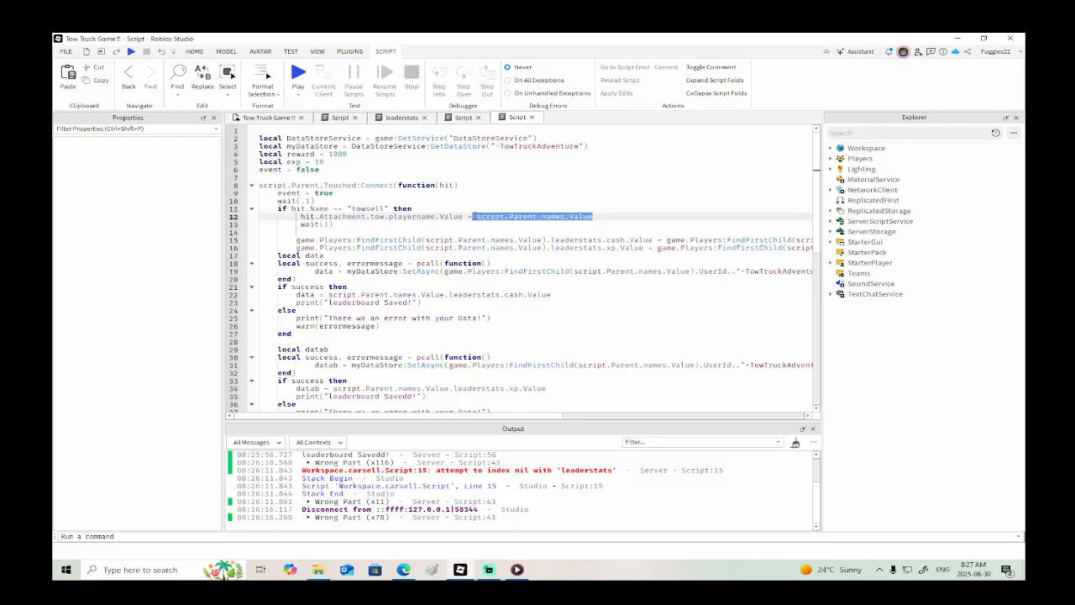
{"action": "left_click", "coordinate": [299, 217]}
{"action": "key", "text": "ctrl+v"}
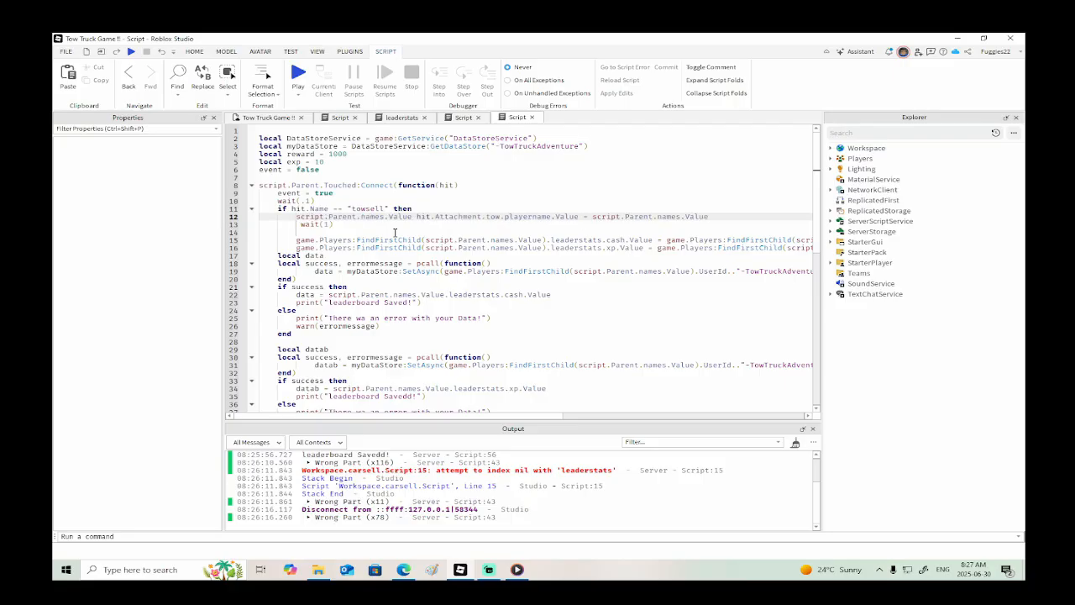
{"action": "type", "text": "="}
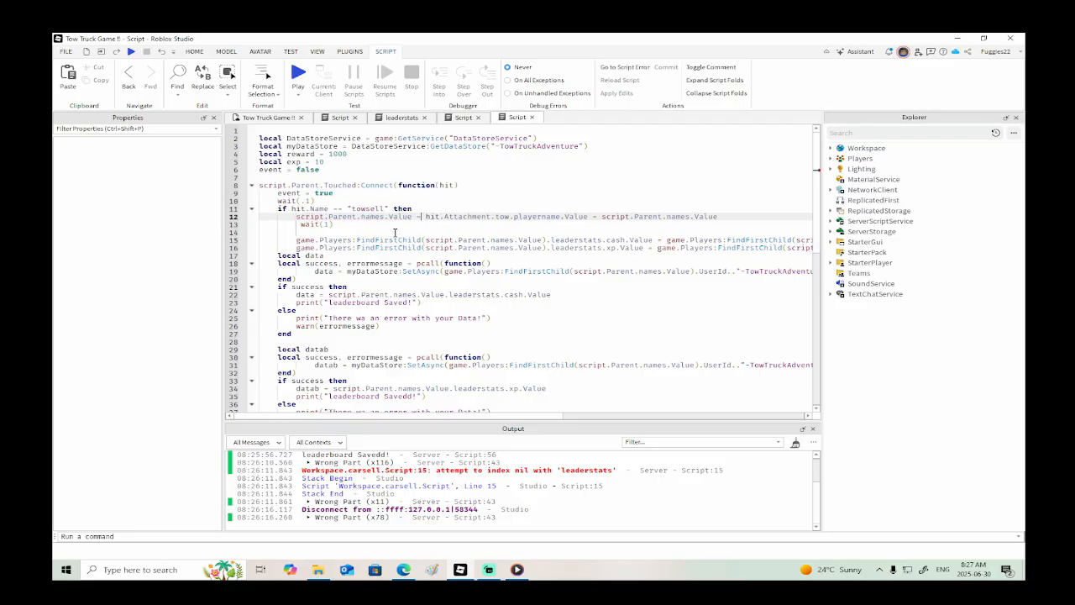
{"action": "left_click_drag", "start_coordinate": [719, 217], "coordinate": [592, 217]}
{"action": "key", "text": "BackSpace"}
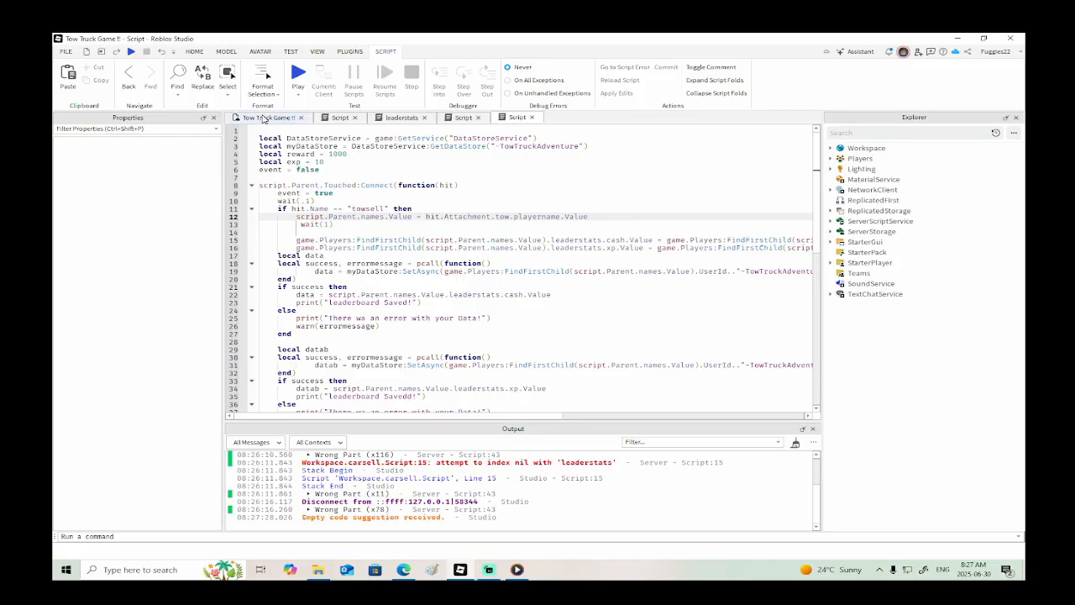
- Start a playtest, walk the character off the spawn pad and spawn a tow truck
{"action": "left_click", "coordinate": [132, 52]}
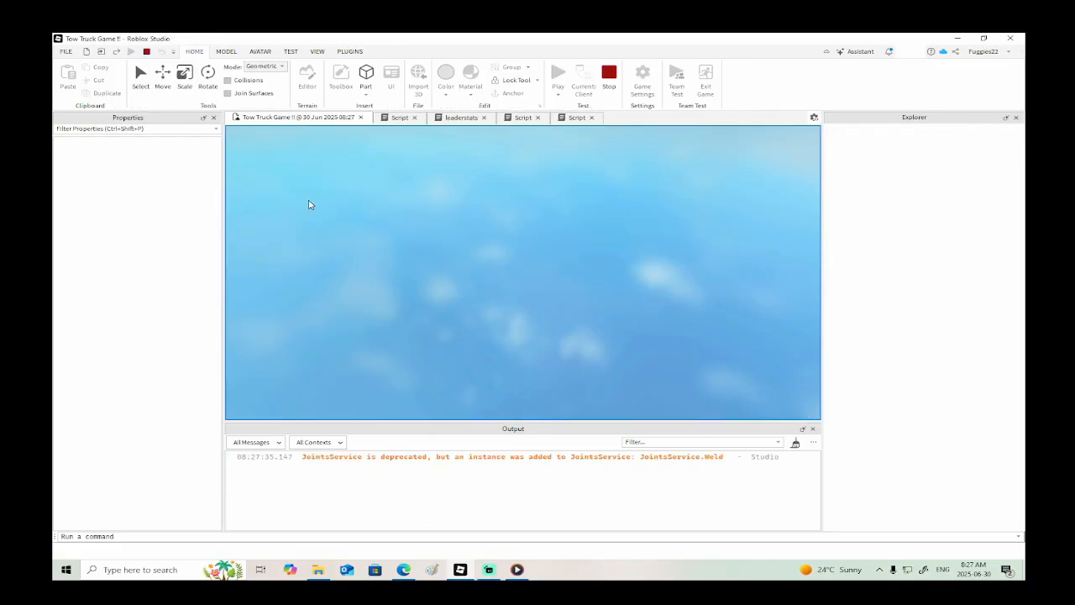
{"action": "right_click_drag", "start_coordinate": [561, 260], "coordinate": [562, 260]}
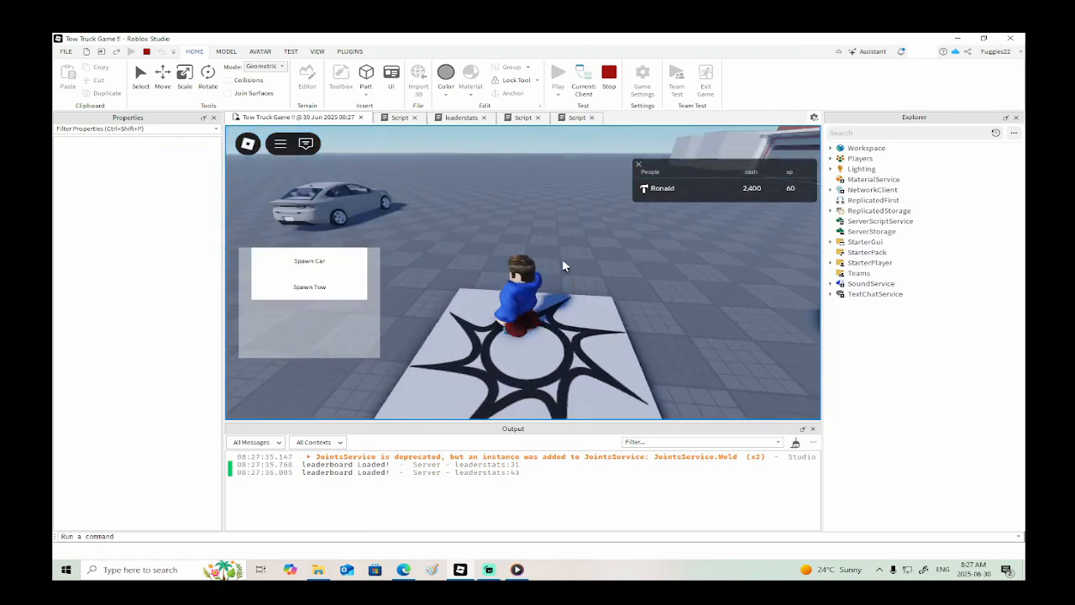
{"action": "key", "text": "w"}
{"action": "key", "text": "w"}
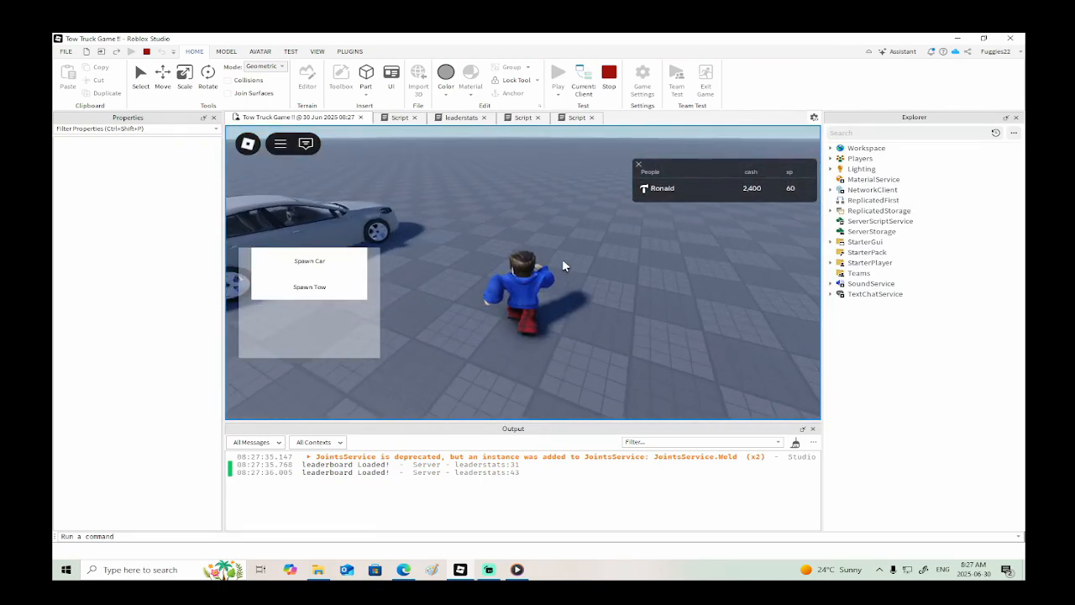
{"action": "left_click", "coordinate": [292, 287]}
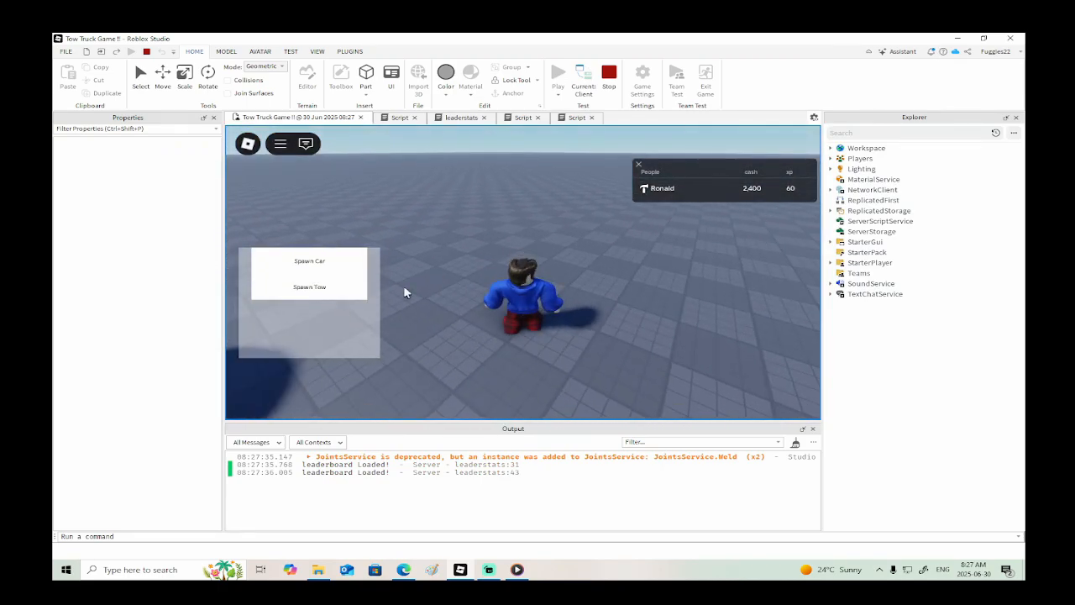
- Walk the character to the loaded tow truck, open its controls, unlock it and get into the driver's seat
{"action": "key", "text": "w"}
{"action": "right_click_drag", "start_coordinate": [610, 310], "coordinate": [642, 313]}
{"action": "key", "text": "e"}
{"action": "key", "text": "w"}
{"action": "key", "text": "w"}
{"action": "key", "text": "e"}
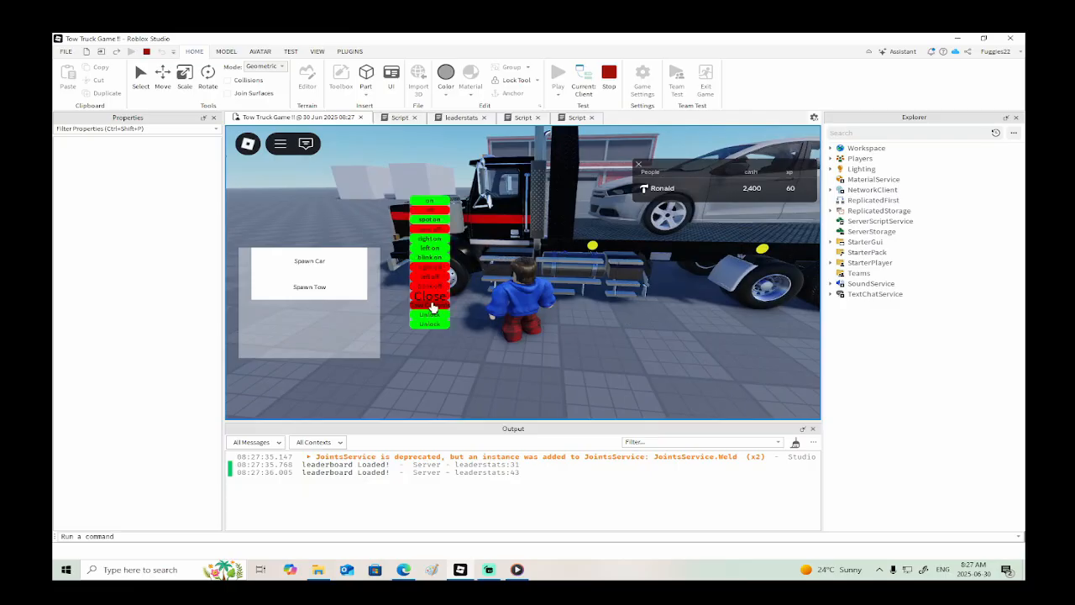
{"action": "key", "text": "w"}
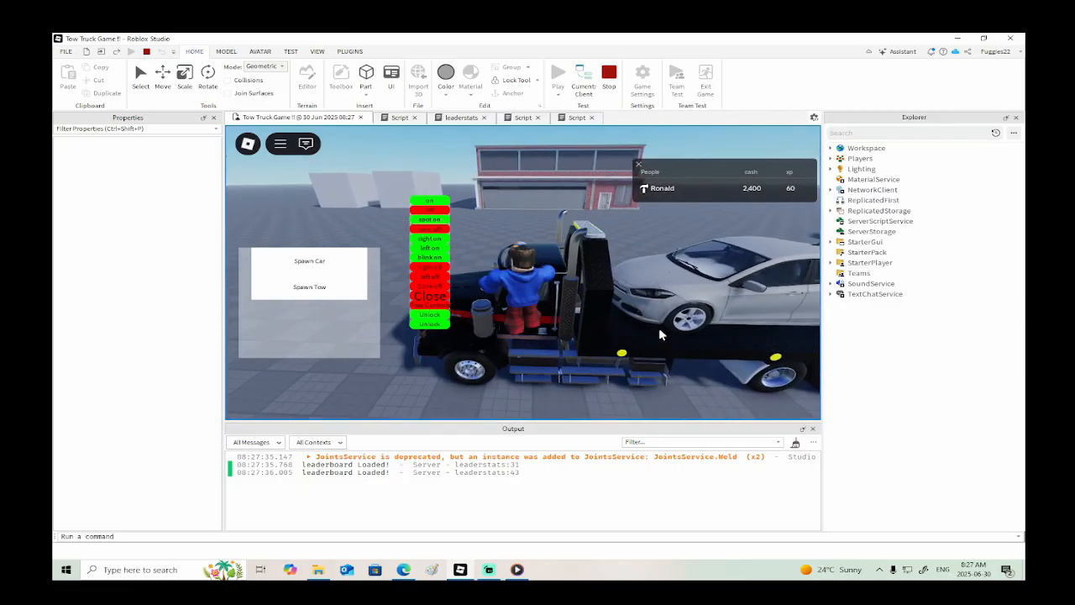
{"action": "key", "text": "w"}
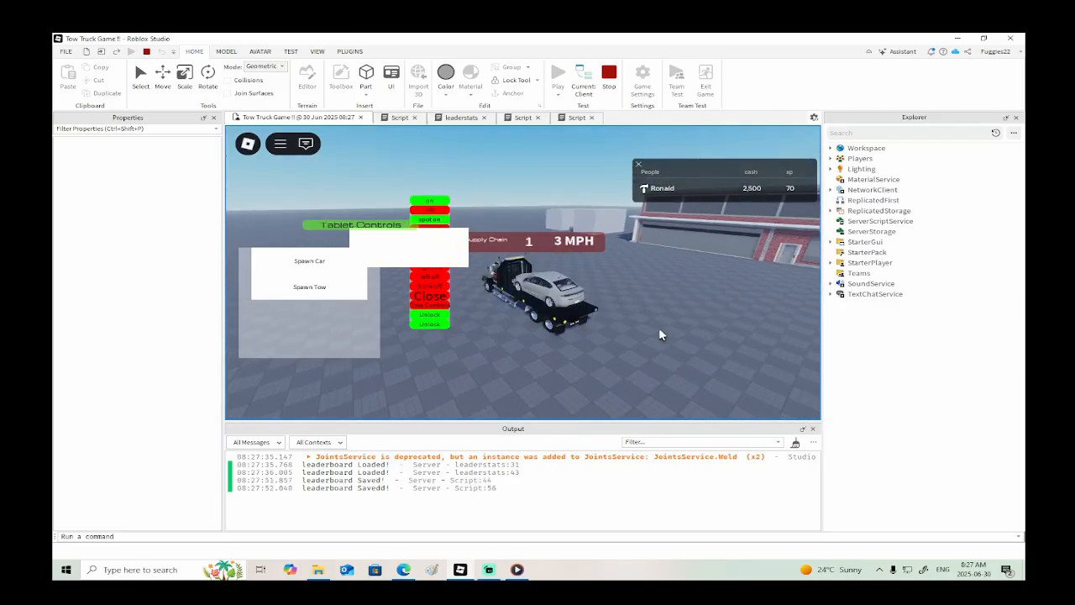
- Drive the tow truck forward, turn it and reverse the loaded car into the white carsell block to test the sale
{"action": "key", "text": "w"}
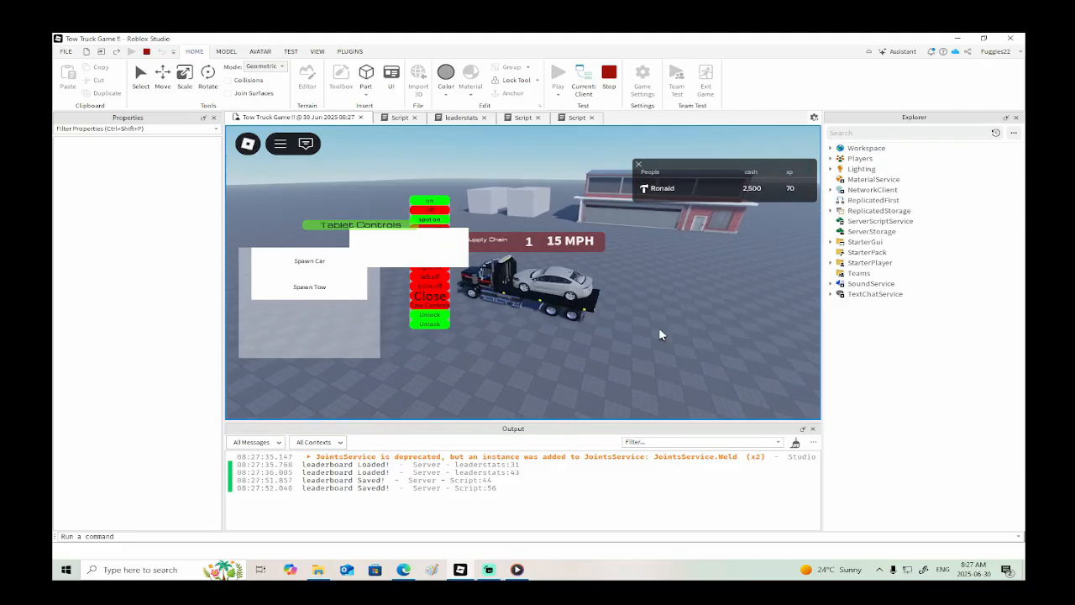
{"action": "key", "text": "a"}
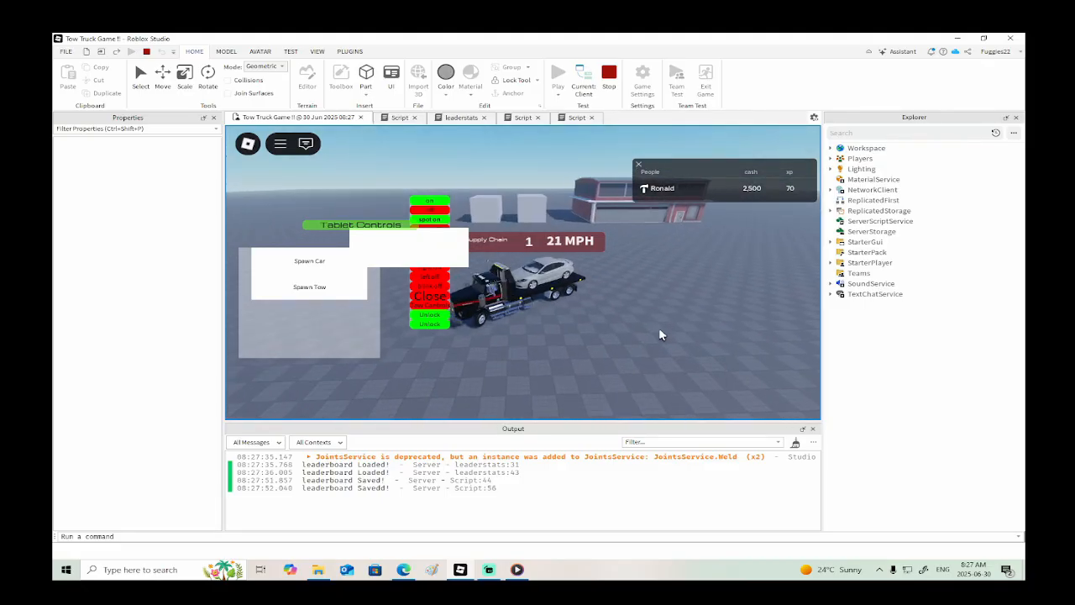
{"action": "key", "text": "s"}
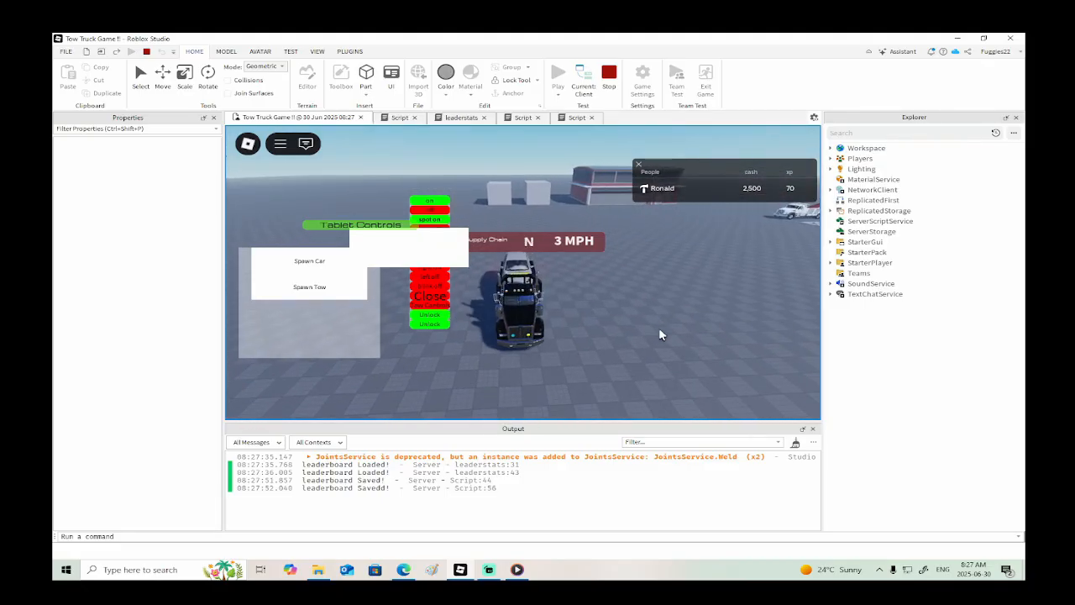
{"action": "key", "text": "s"}
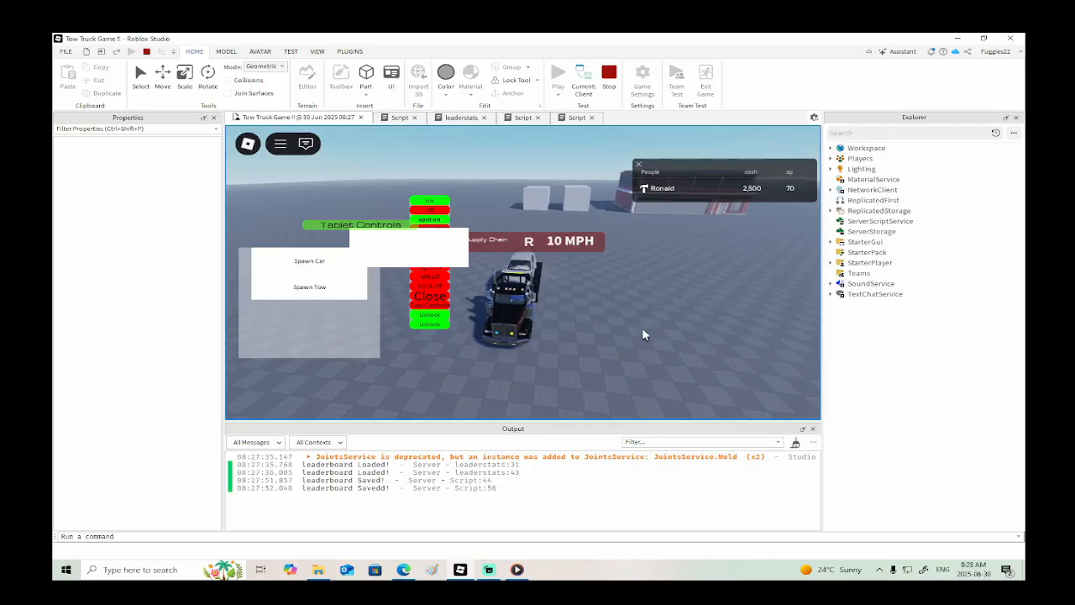
{"action": "key", "text": "a"}
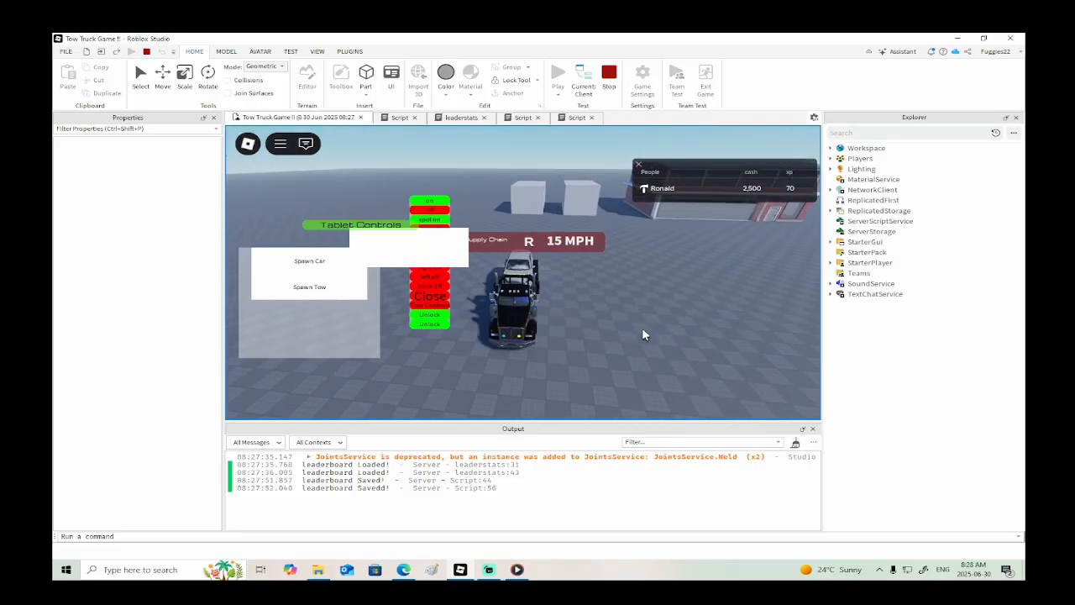
{"action": "key", "text": "a"}
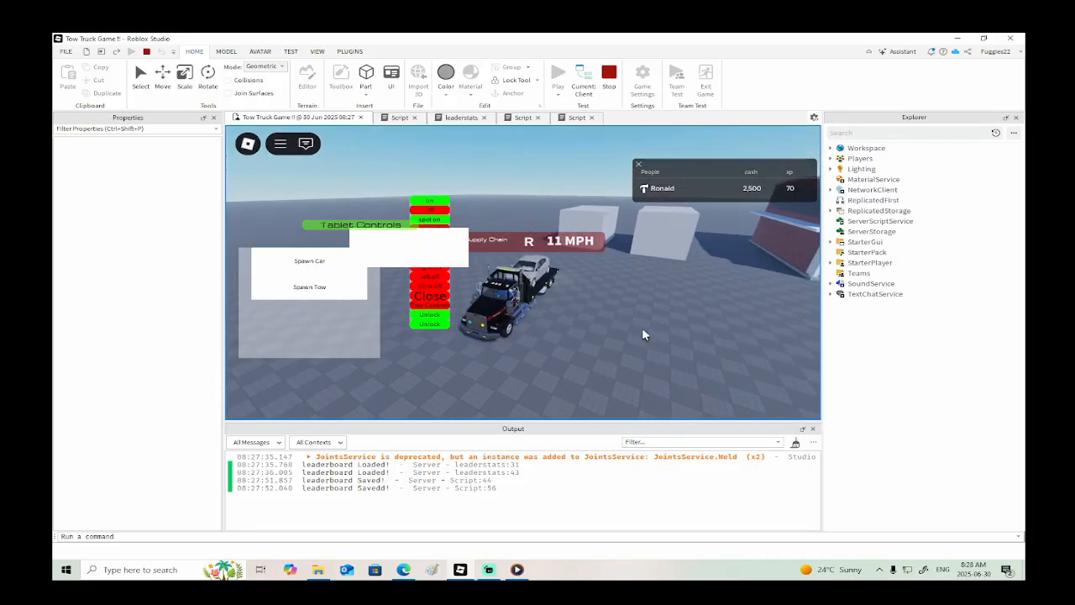
{"action": "key", "text": "d"}
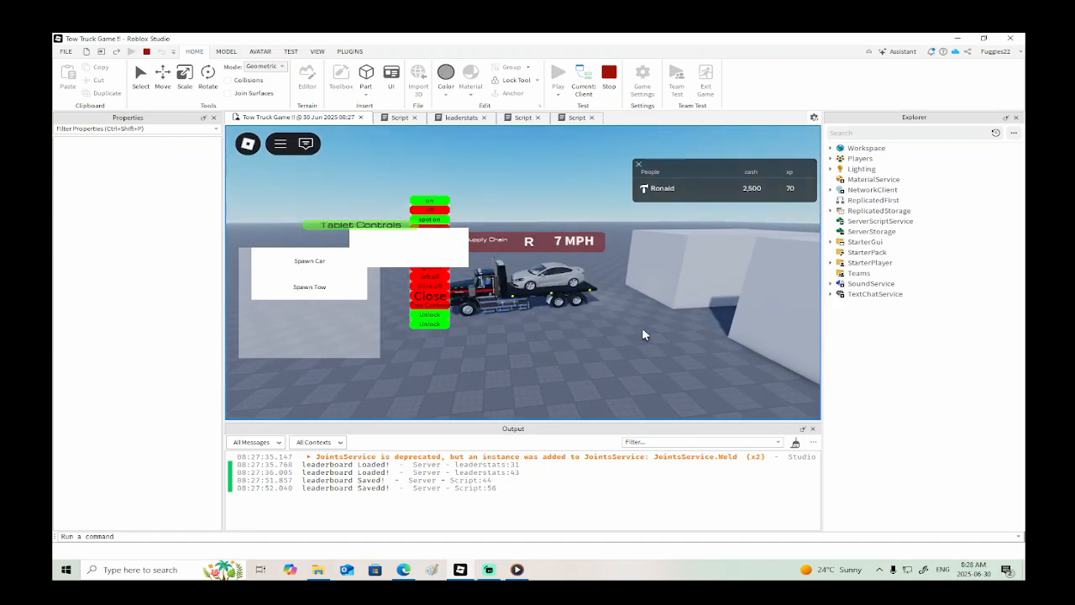
{"action": "key", "text": "s"}
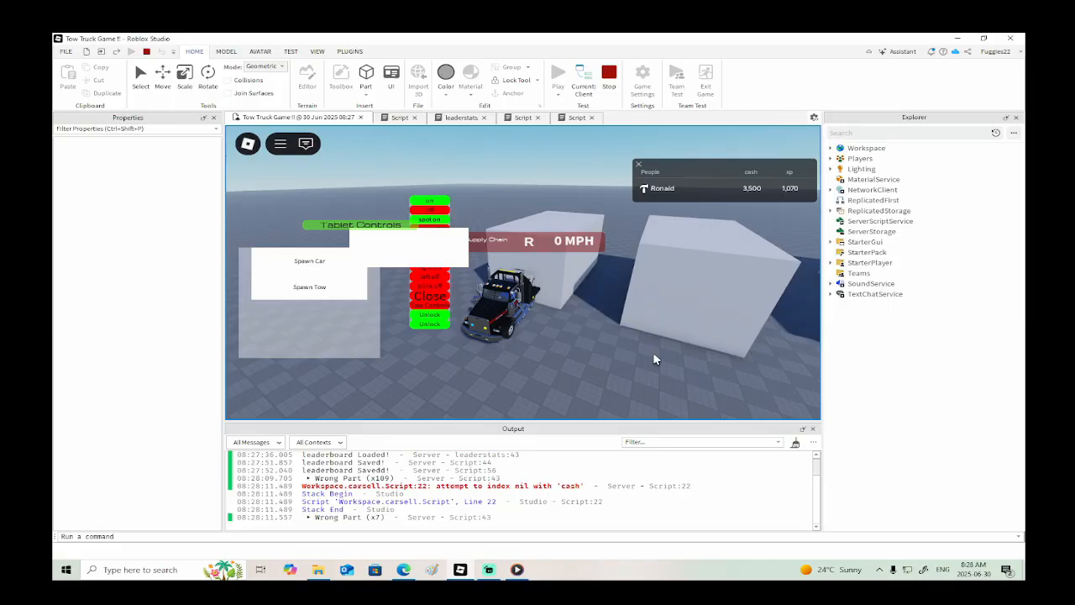
- Inspect the value of the names StringValue inside the carsell part and stop the playtest
{"action": "left_click", "coordinate": [831, 147]}
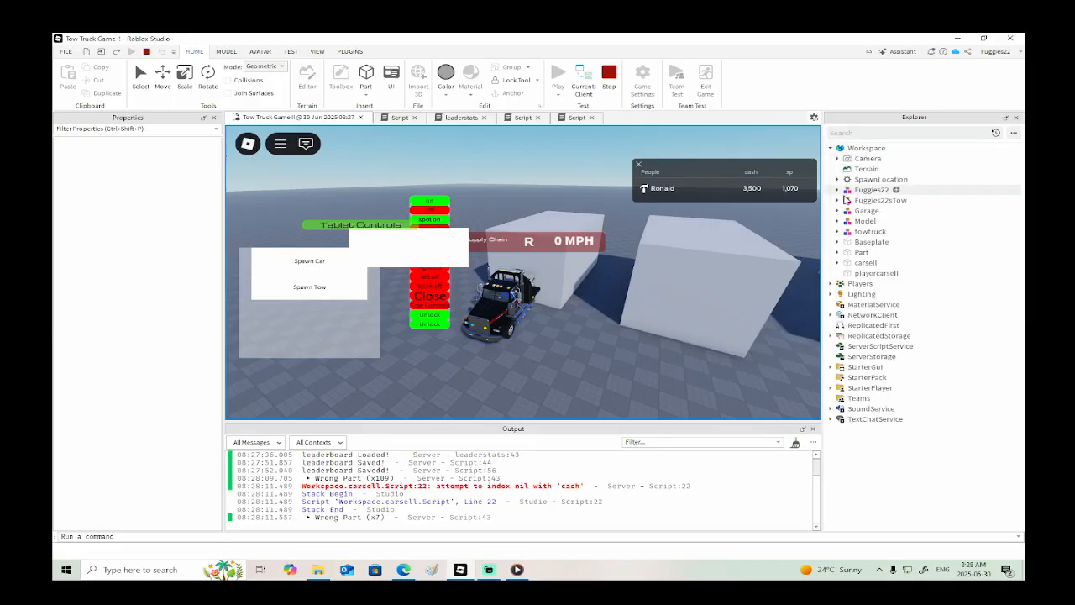
{"action": "left_click", "coordinate": [837, 262]}
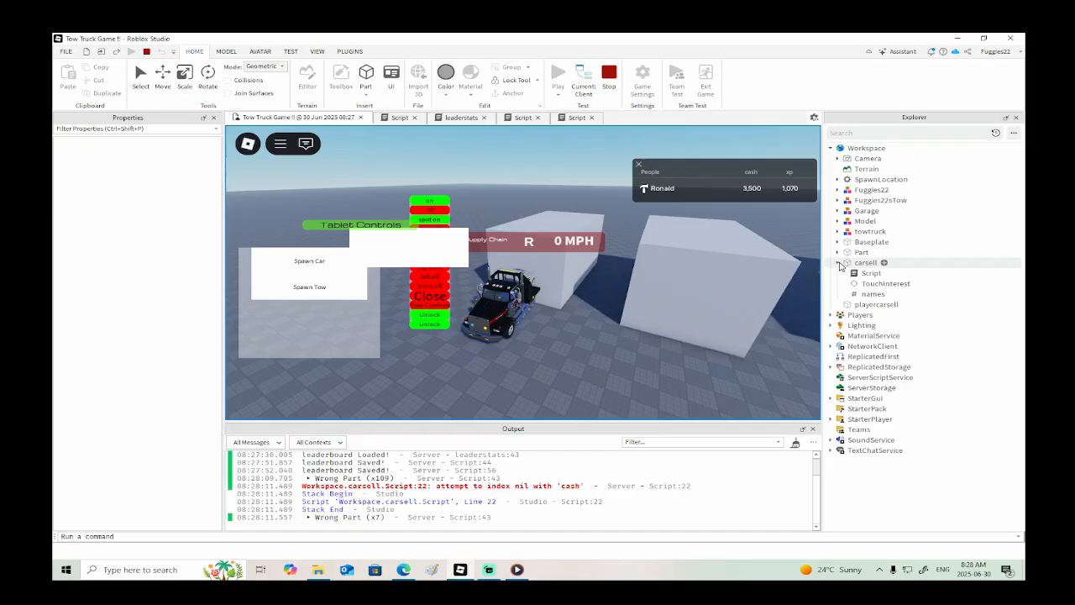
{"action": "left_click", "coordinate": [870, 294]}
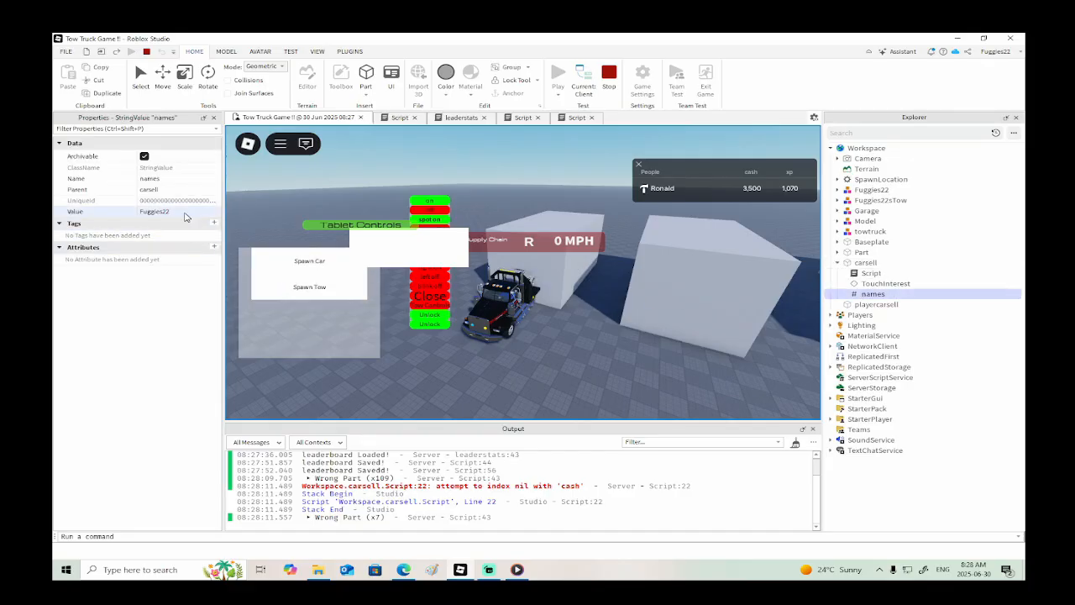
{"action": "left_click", "coordinate": [616, 74]}
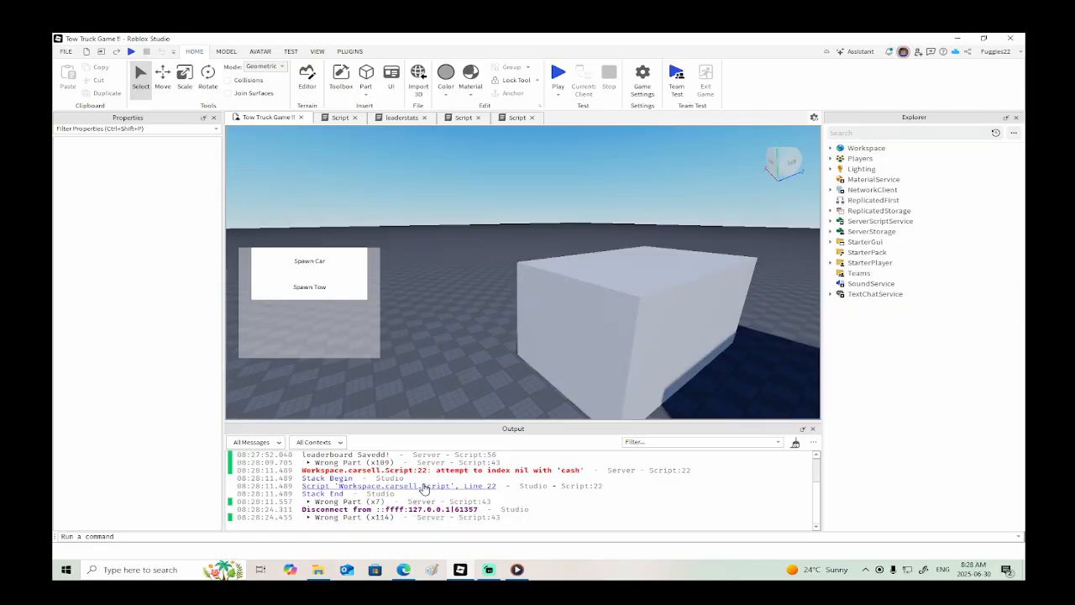
- In carsell script line 22, replace the value assigned to data with game.Players:FindFirstChild(script.Parent.names.Value).leaderstats.cash.Value, copied from line 15
{"action": "left_click", "coordinate": [403, 485]}
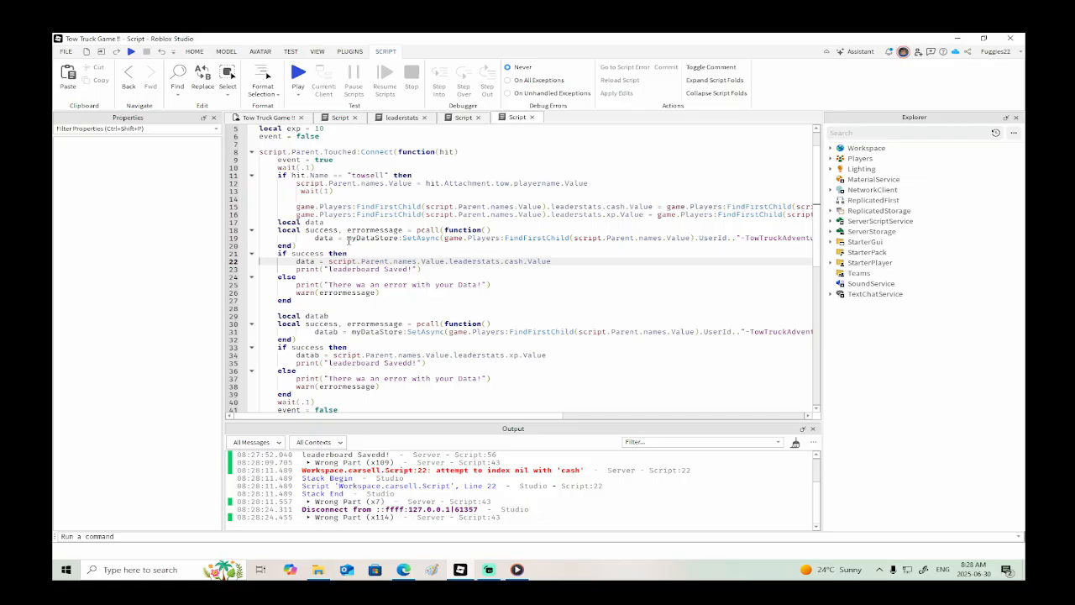
{"action": "left_click_drag", "start_coordinate": [547, 206], "coordinate": [647, 206]}
{"action": "key", "text": "ctrl+c"}
{"action": "left_click", "coordinate": [441, 255]}
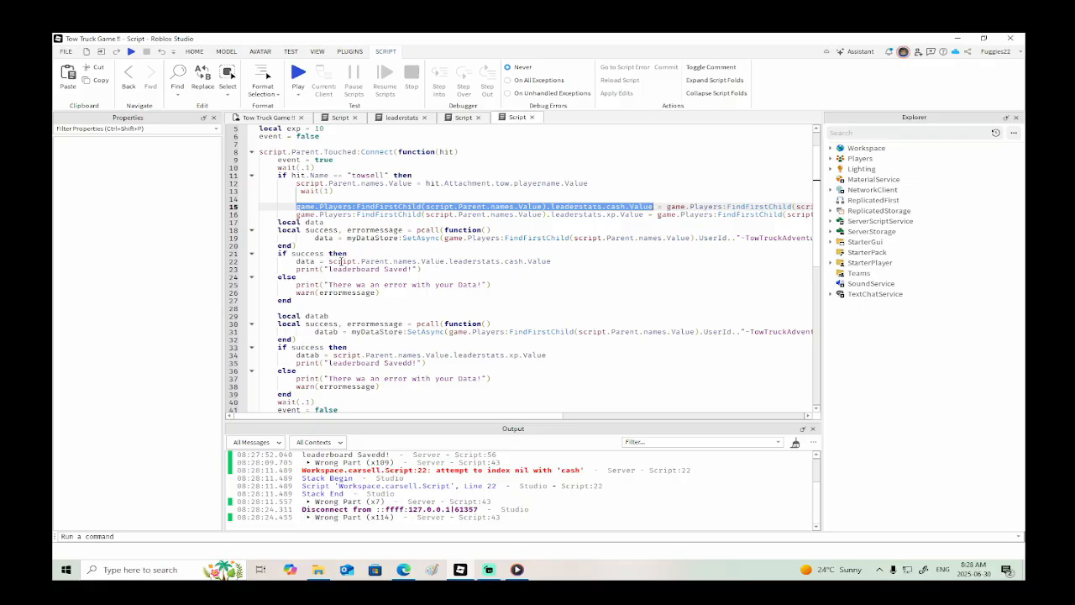
{"action": "left_click_drag", "start_coordinate": [330, 261], "coordinate": [552, 261]}
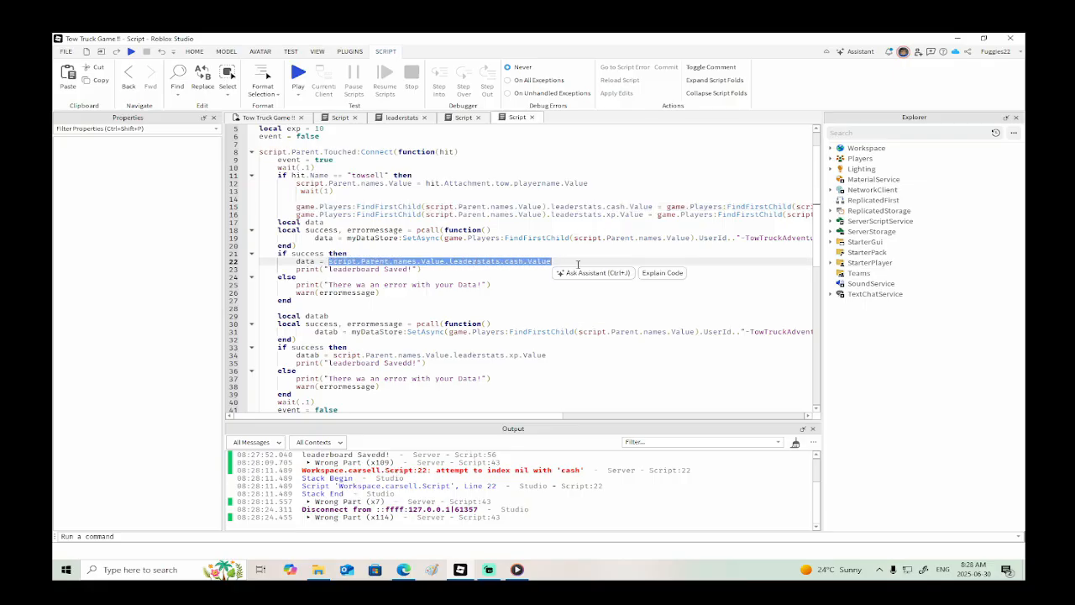
{"action": "key", "text": "ctrl+v"}
- On line 34, set datab to game.Players:FindFirstChild(script.Parent.names.Value).leaderstats.xp.Value
{"action": "scroll", "coordinate": [586, 290], "scroll_direction": "down", "scroll_amount": 3}
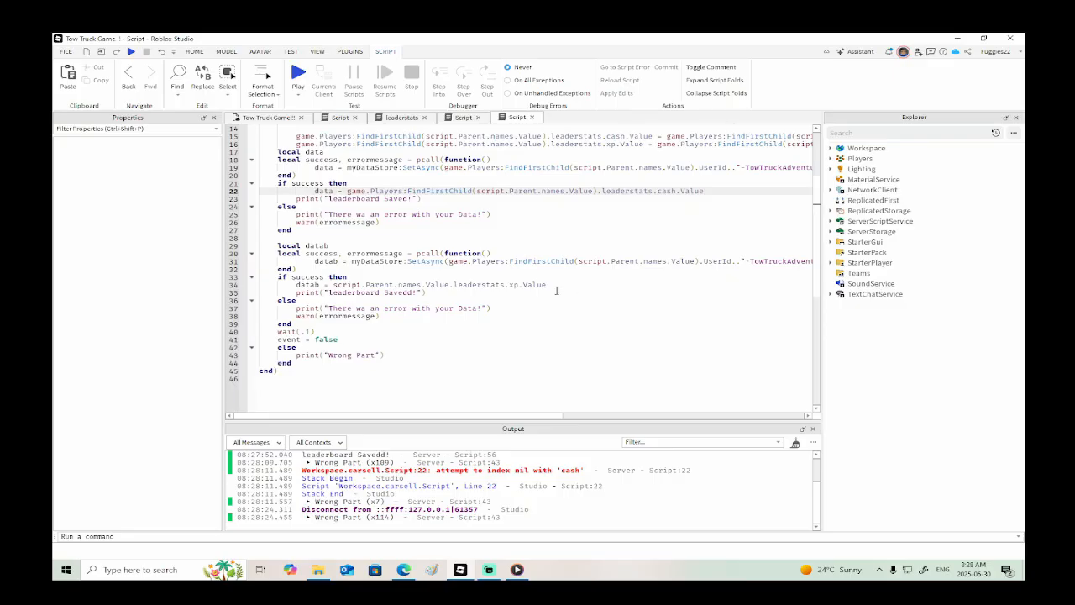
{"action": "left_click_drag", "start_coordinate": [548, 284], "coordinate": [333, 284]}
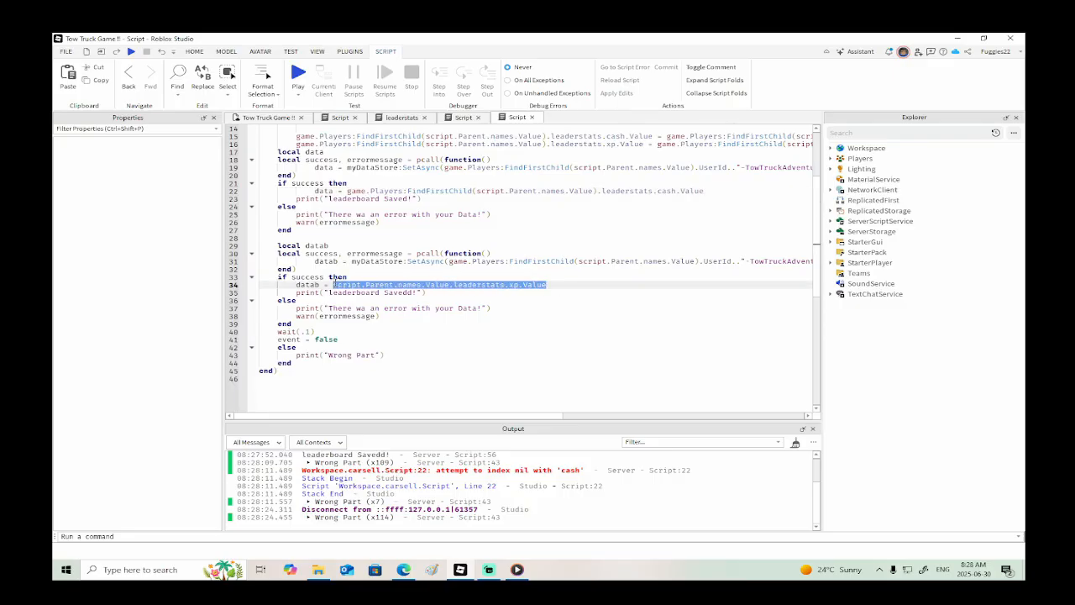
{"action": "key", "text": "ctrl+v"}
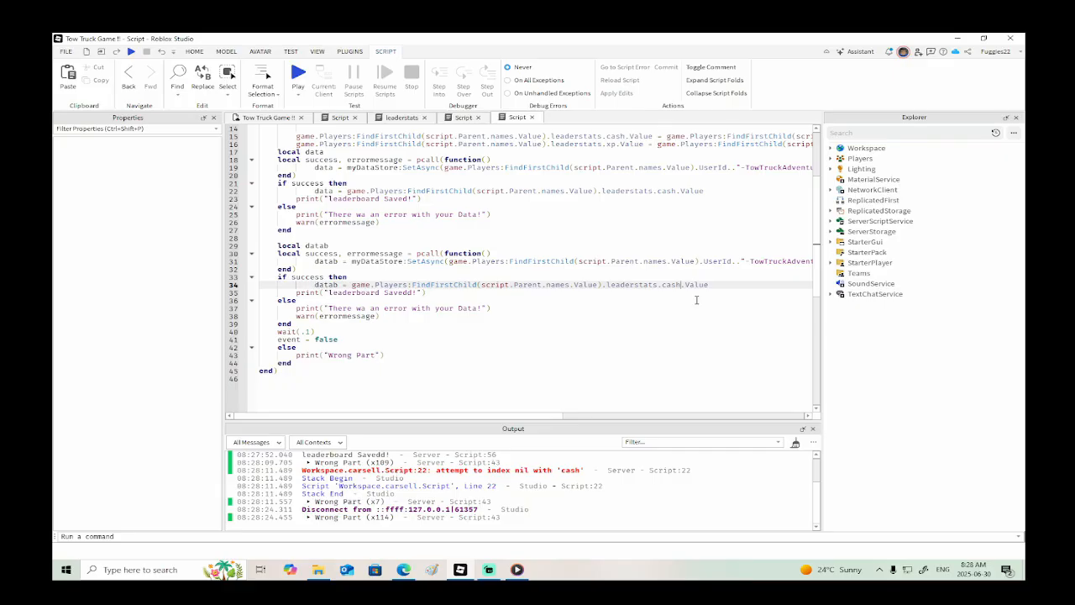
{"action": "key", "text": "BackSpace"}
{"action": "type", "text": "xp"}
- Save the current state of the Tow Truck Game place to Roblox
{"action": "scroll", "coordinate": [696, 300], "scroll_direction": "up", "scroll_amount": 2}
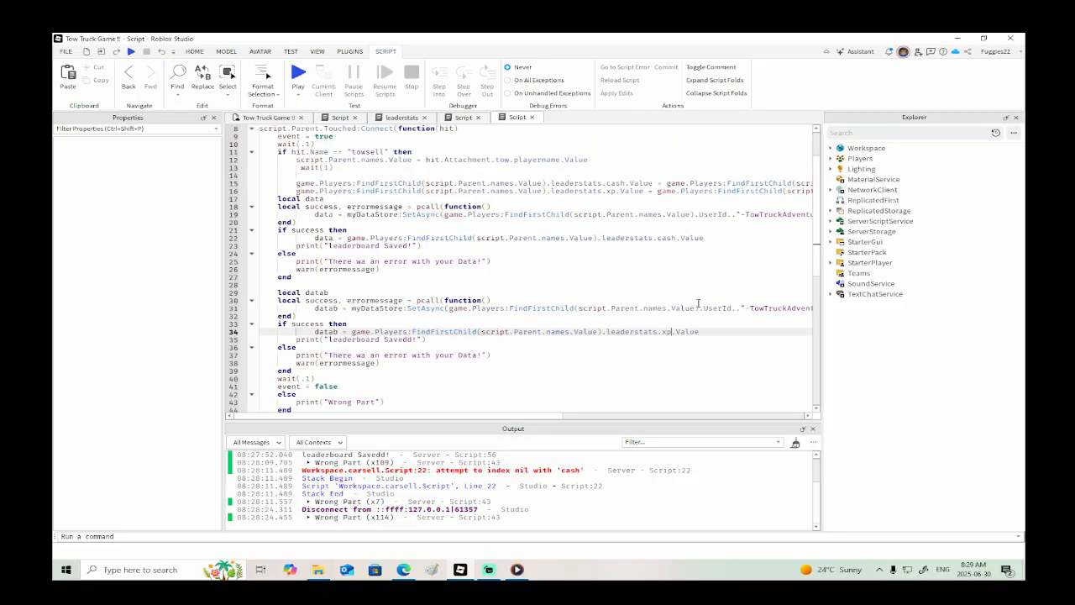
{"action": "scroll", "coordinate": [698, 304], "scroll_direction": "up", "scroll_amount": 2}
{"action": "left_click", "coordinate": [65, 52]}
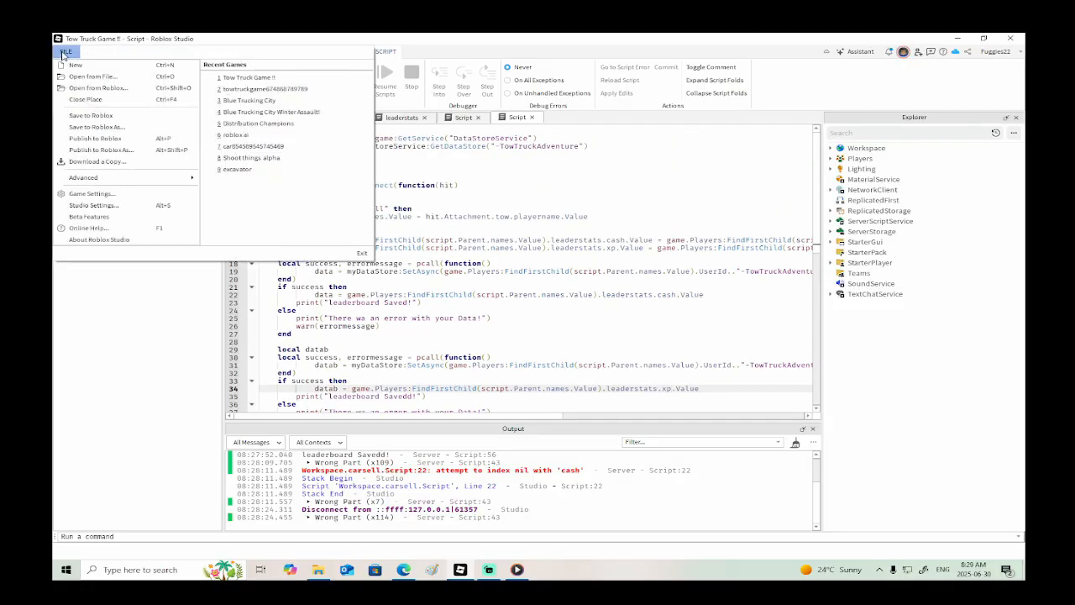
{"action": "left_click", "coordinate": [91, 116]}
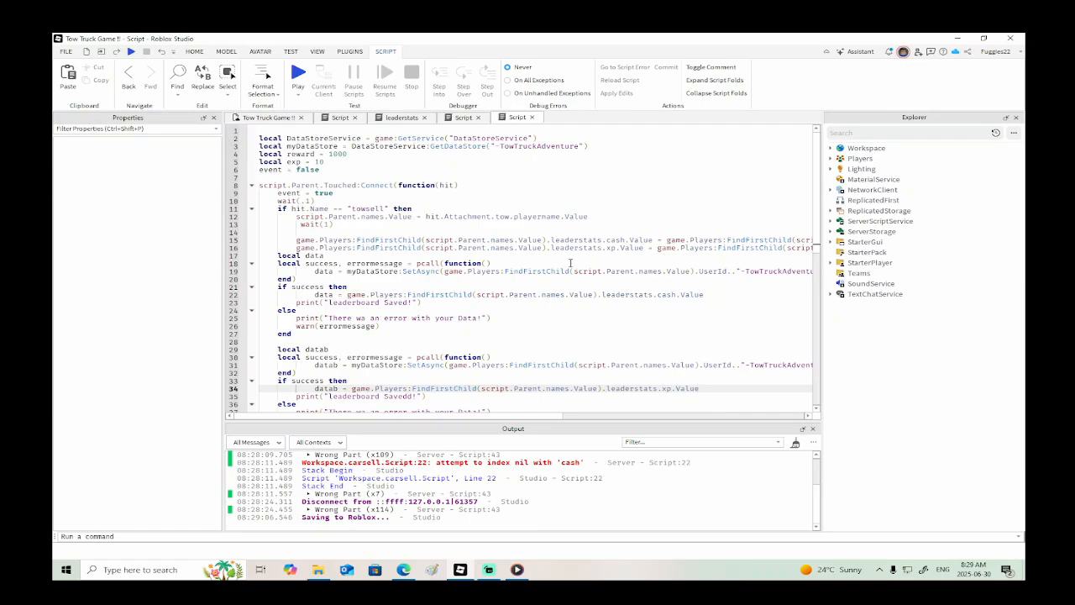
- In the carsell script, add the line hit:Remove() directly below event = false on line 41
{"action": "mouse_move", "coordinate": [385, 146]}
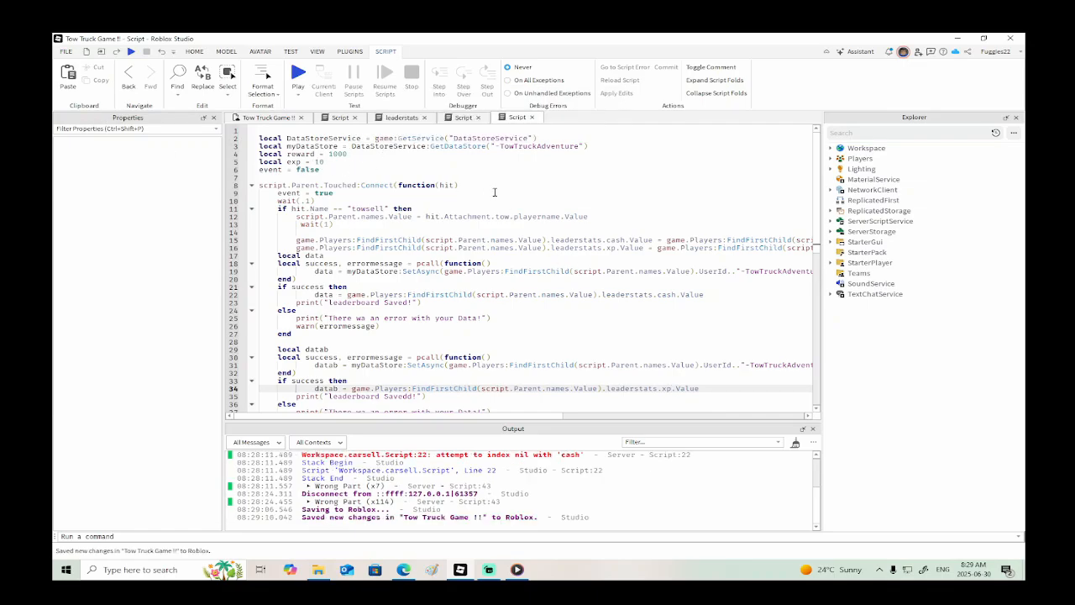
{"action": "scroll", "coordinate": [494, 193], "scroll_direction": "down", "scroll_amount": 1}
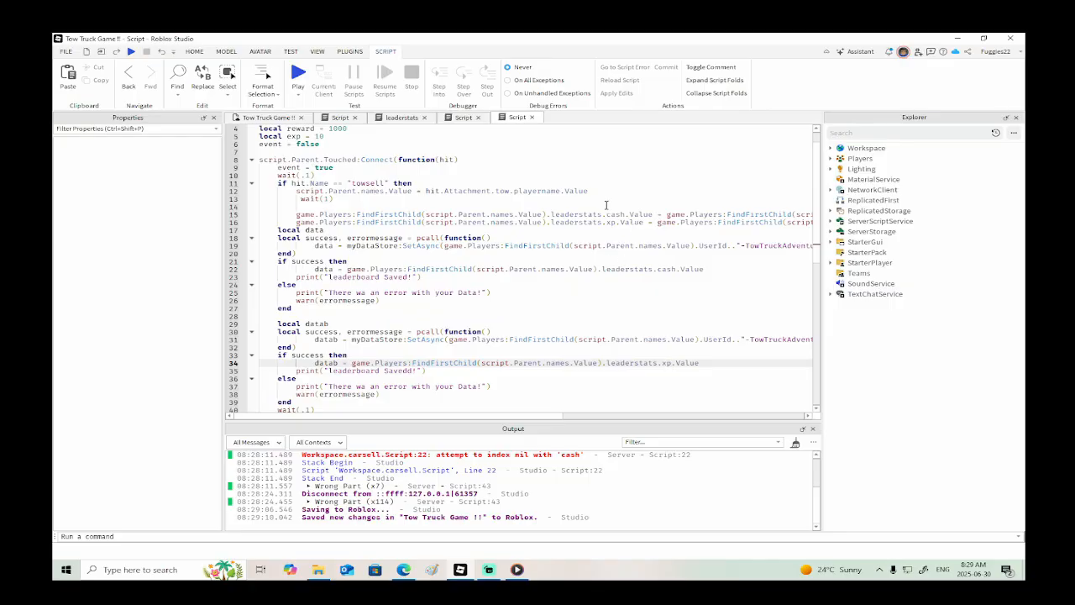
{"action": "scroll", "coordinate": [647, 300], "scroll_direction": "down", "scroll_amount": 3}
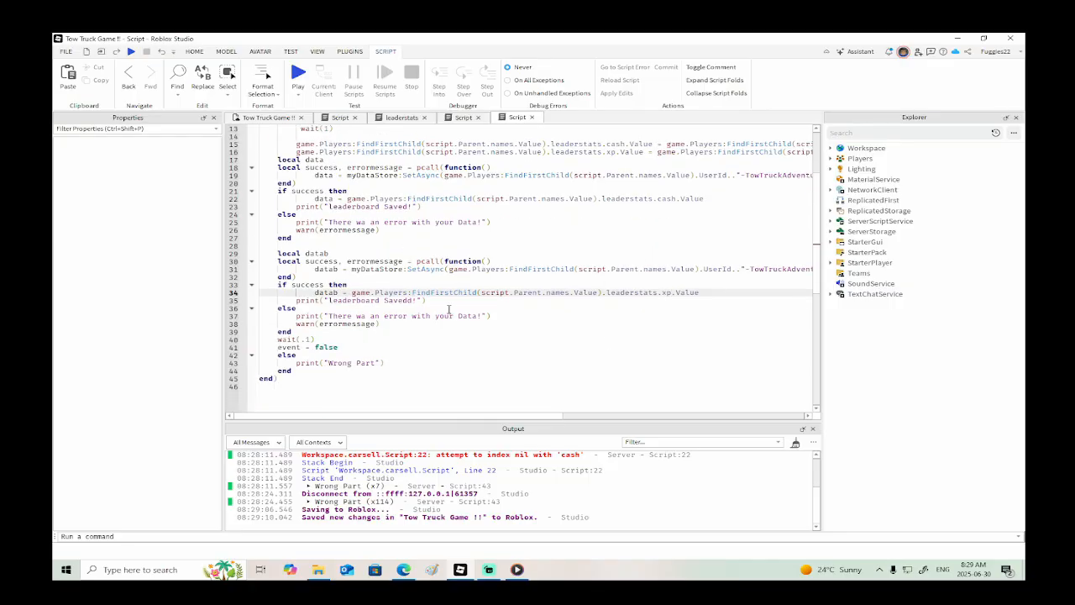
{"action": "left_click", "coordinate": [344, 347]}
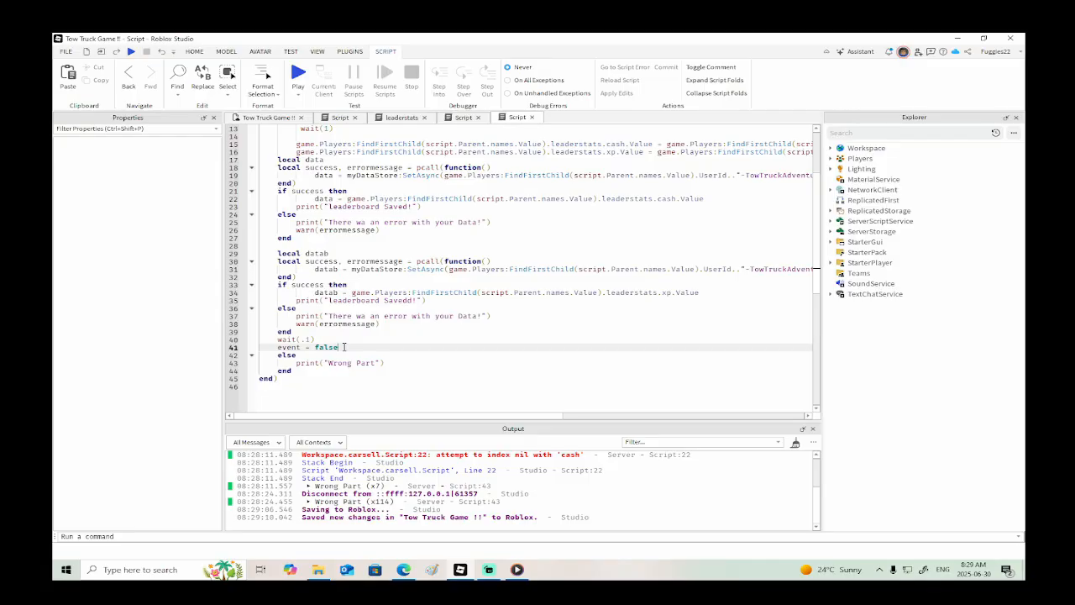
{"action": "key", "text": "Return"}
{"action": "type", "text": "hit"}
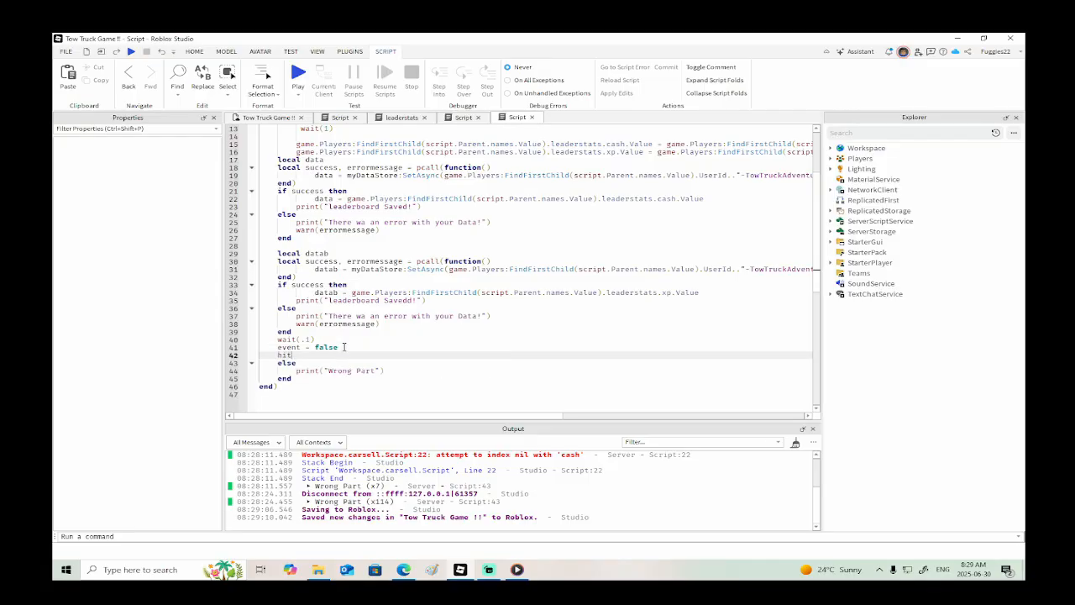
{"action": "type", "text": ":Destroy()"}
{"action": "type", "text": "Remove()"}
- Start a playtest, walk the character past the parked car onto open ground and spawn a tow truck
{"action": "left_click", "coordinate": [132, 52]}
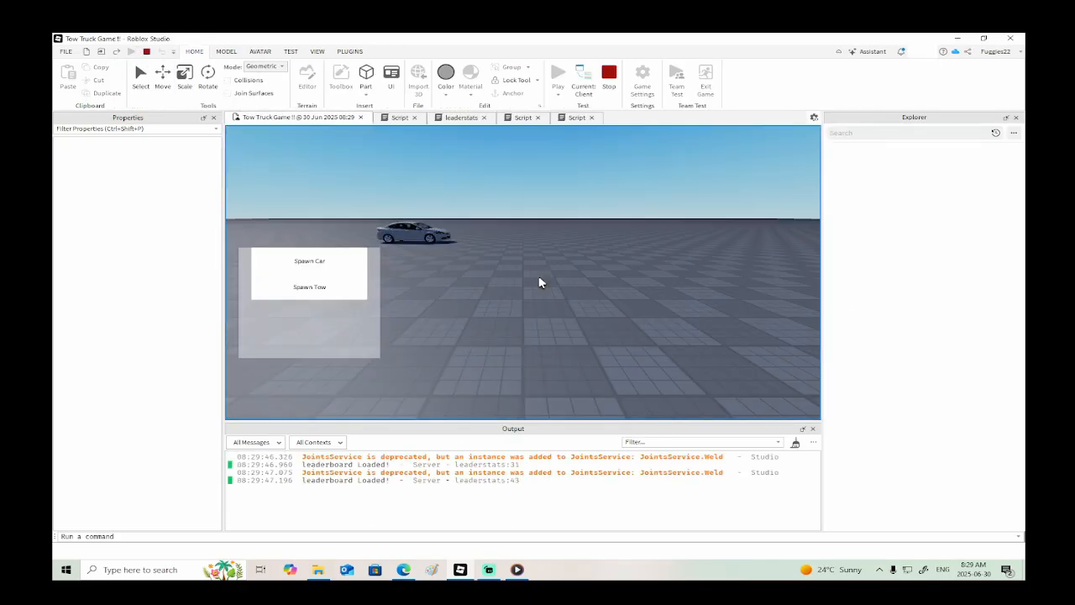
{"action": "key", "text": "w"}
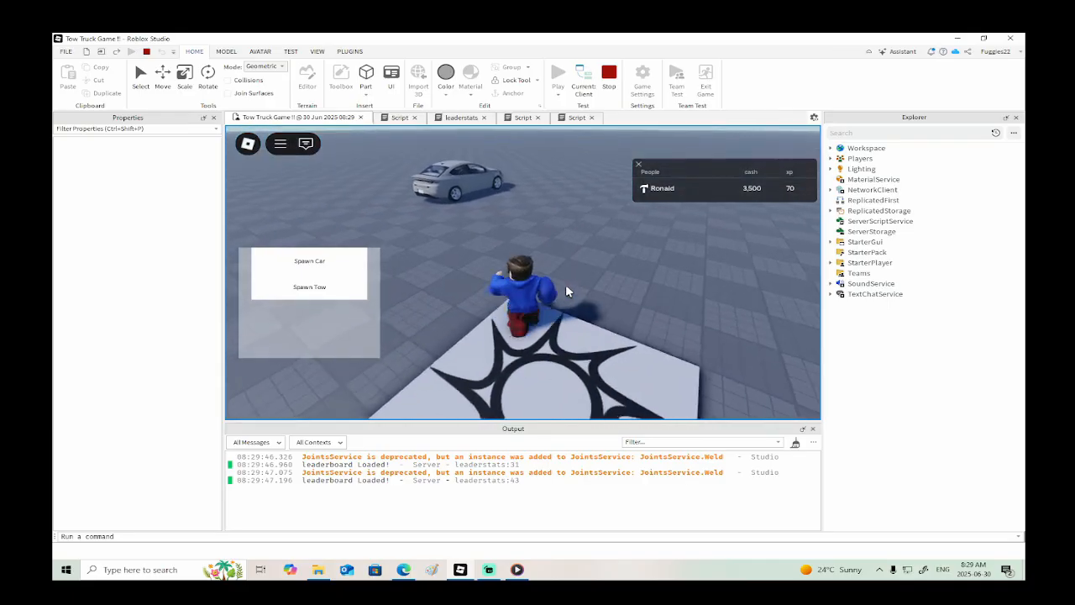
{"action": "key", "text": "w"}
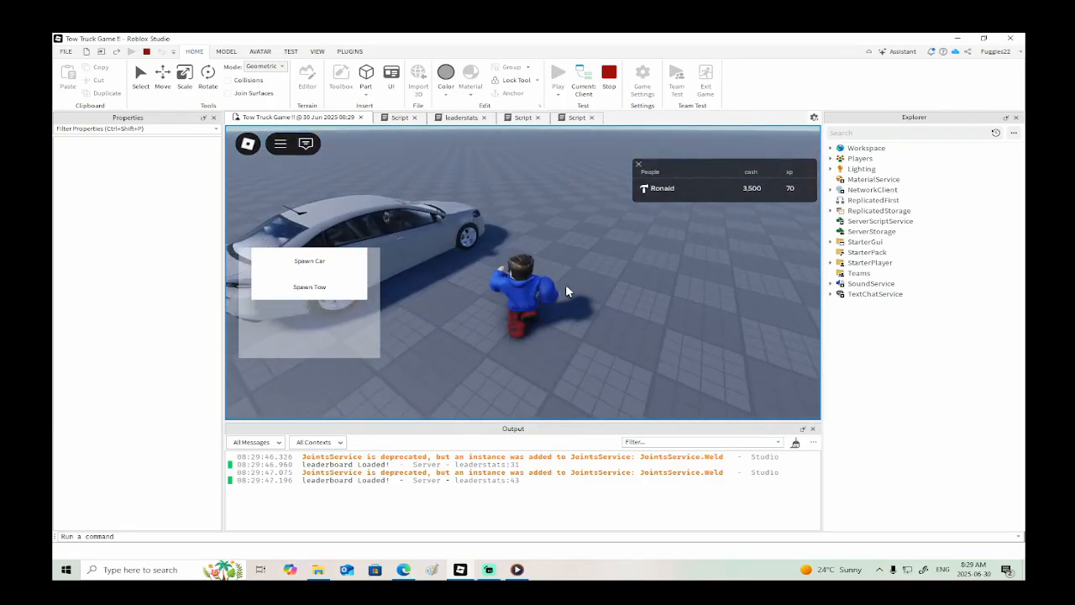
{"action": "left_click", "coordinate": [342, 293]}
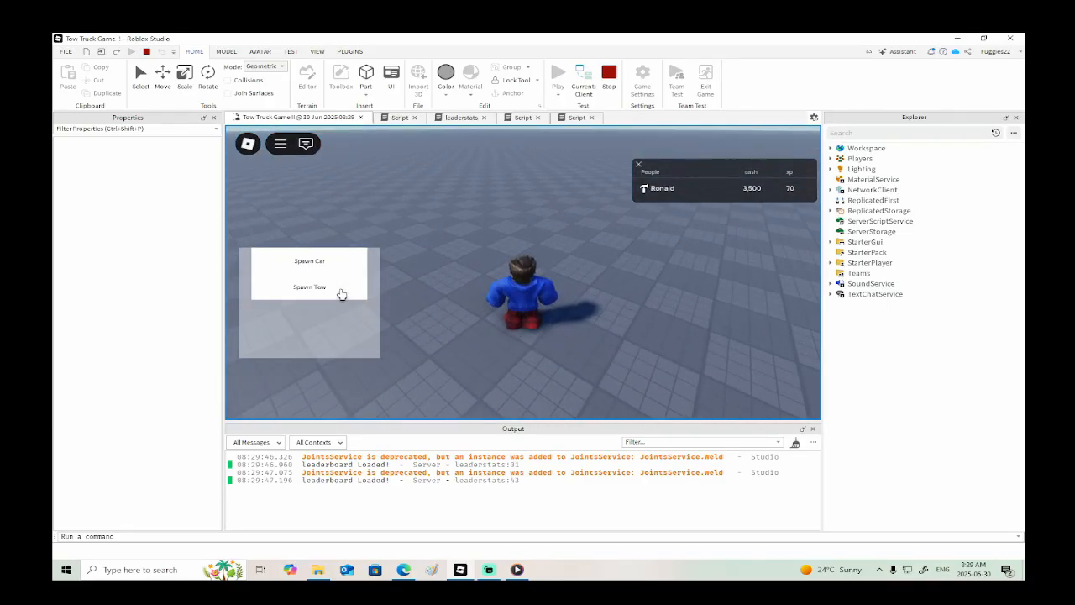
- Walk the character around the loaded tow truck, stop the playtest and return to the carsell script
{"action": "key", "text": "w"}
{"action": "right_click_drag", "start_coordinate": [656, 340], "coordinate": [655, 338]}
{"action": "key", "text": "s"}
{"action": "key", "text": "w"}
{"action": "key", "text": "a"}
{"action": "key", "text": "w"}
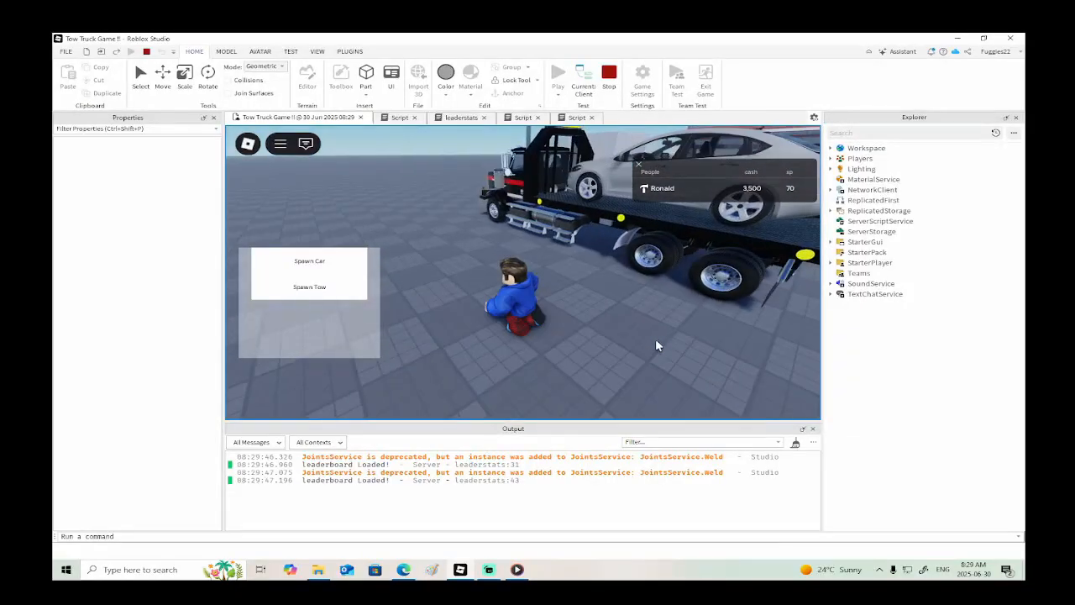
{"action": "left_click", "coordinate": [610, 76]}
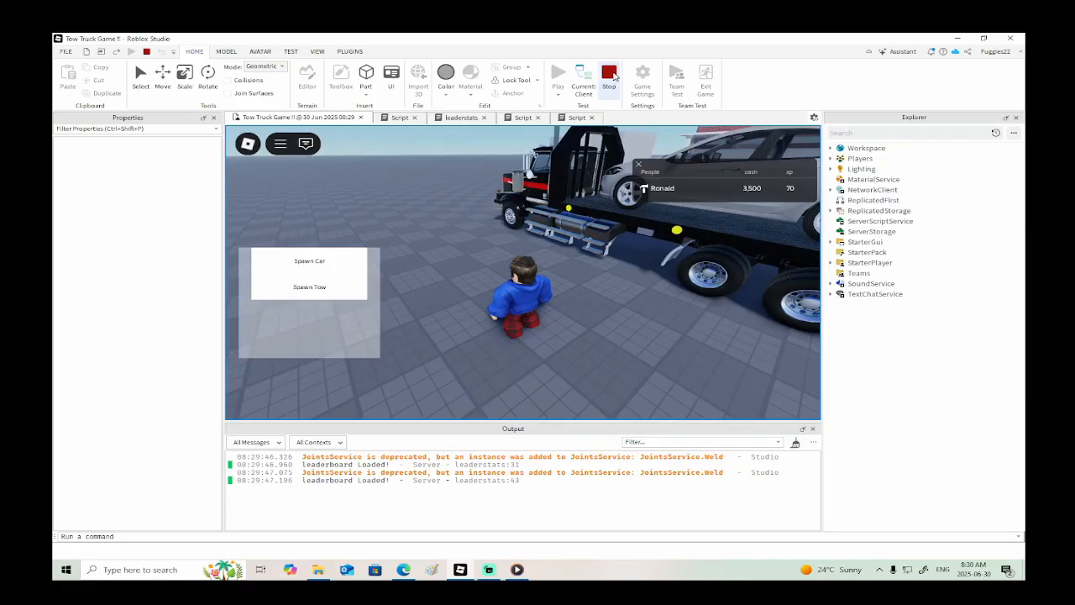
{"action": "left_click", "coordinate": [512, 118]}
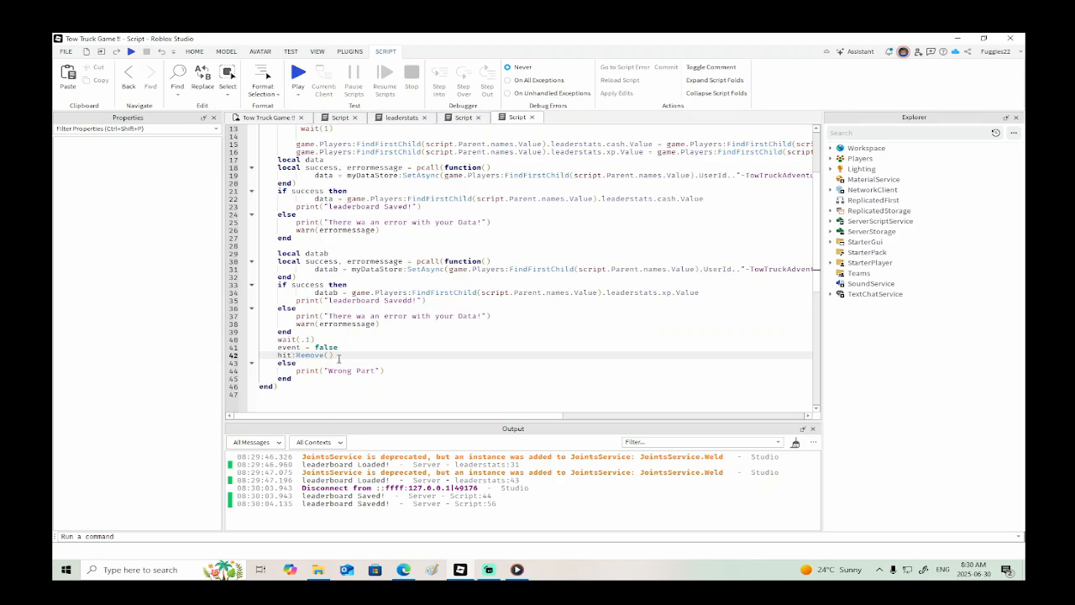
- Change the removal call on line 42 to hit.Parent:Remove() and start a play test
{"action": "type", "text": ".Parent"}
{"action": "left_click", "coordinate": [131, 51]}
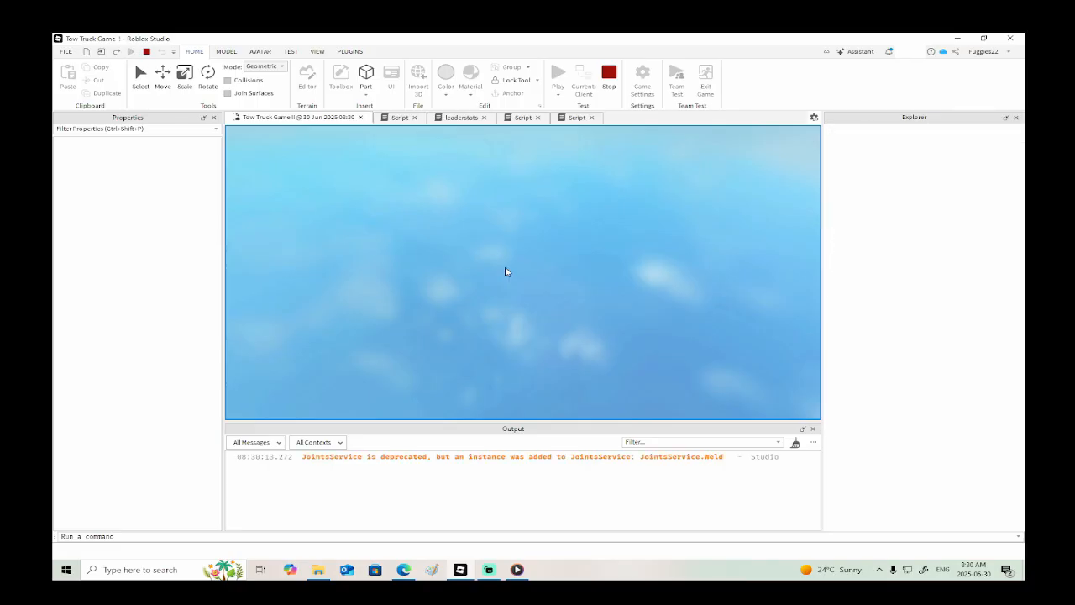
- Spawn a tow truck, walk the character to the front of the silver car and trigger its interaction prompt
{"action": "key", "text": "w"}
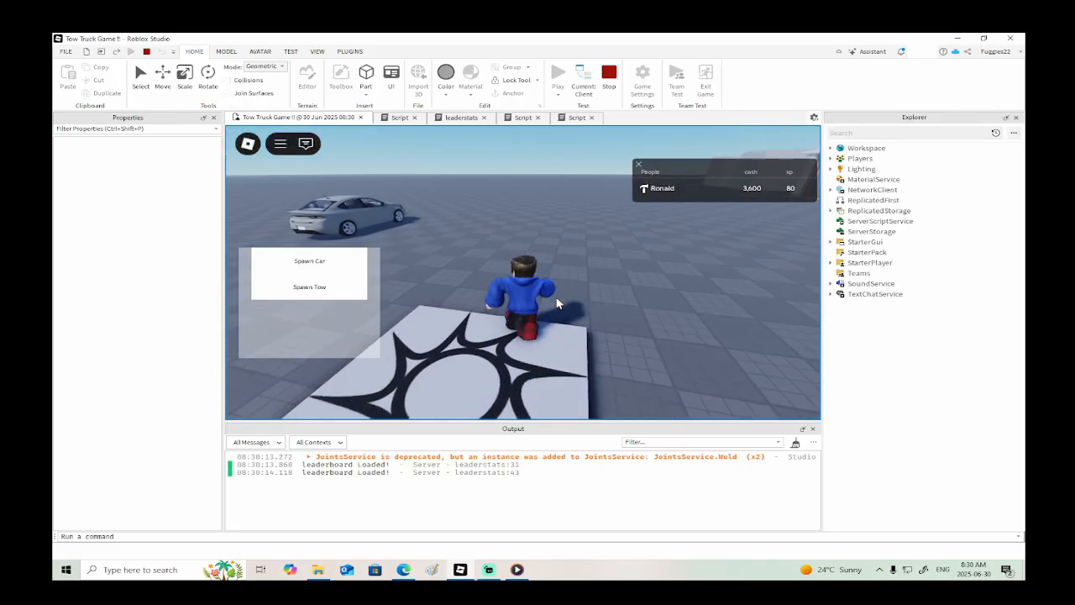
{"action": "right_click_drag", "start_coordinate": [556, 304], "coordinate": [556, 303]}
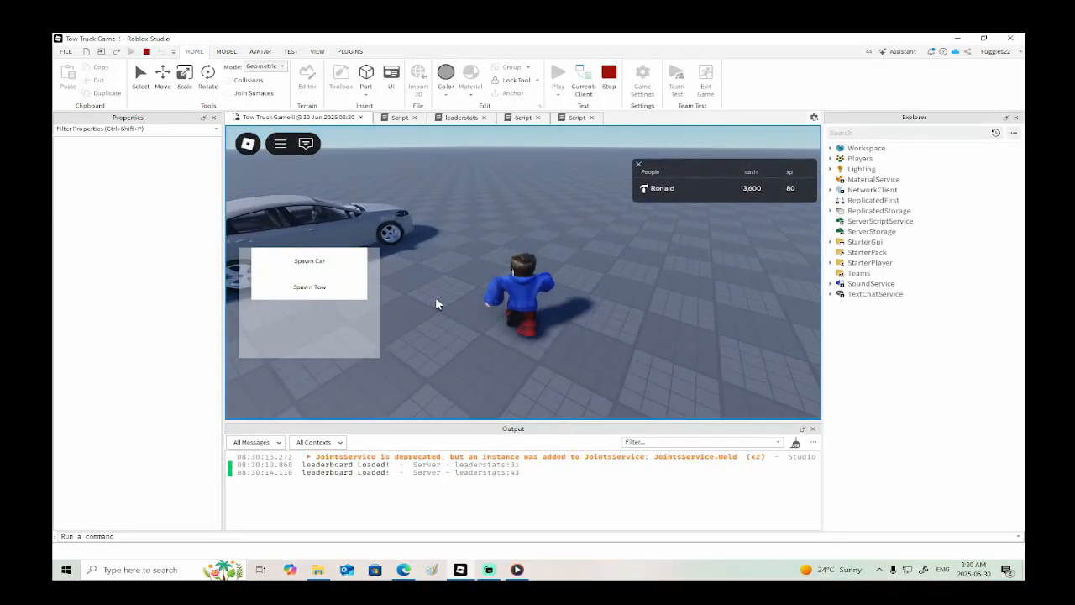
{"action": "key", "text": "d"}
{"action": "key", "text": "w"}
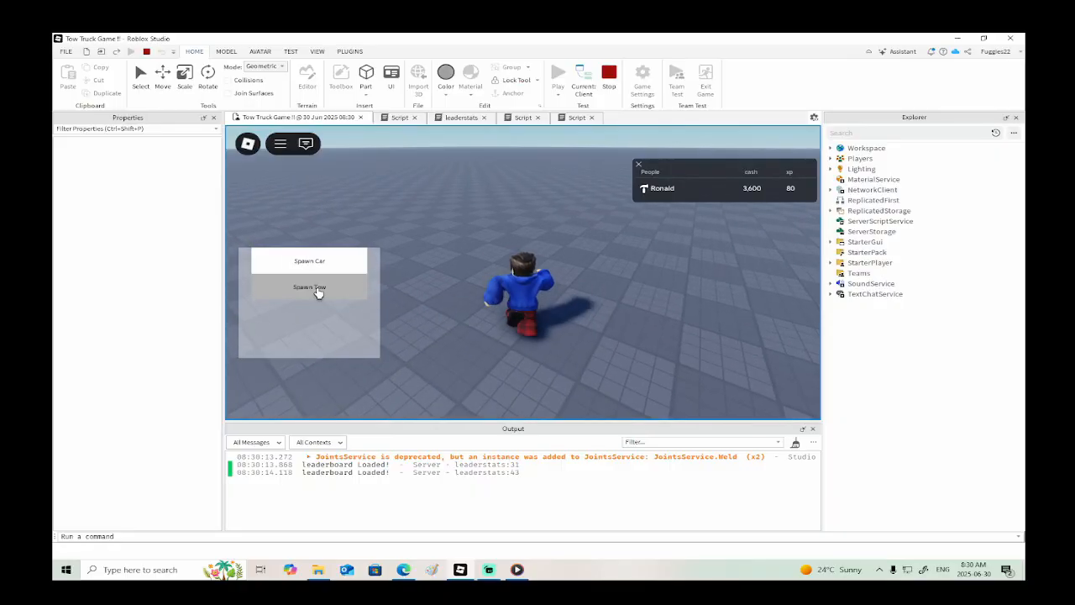
{"action": "key", "text": "w"}
{"action": "right_click_drag", "start_coordinate": [527, 335], "coordinate": [527, 339]}
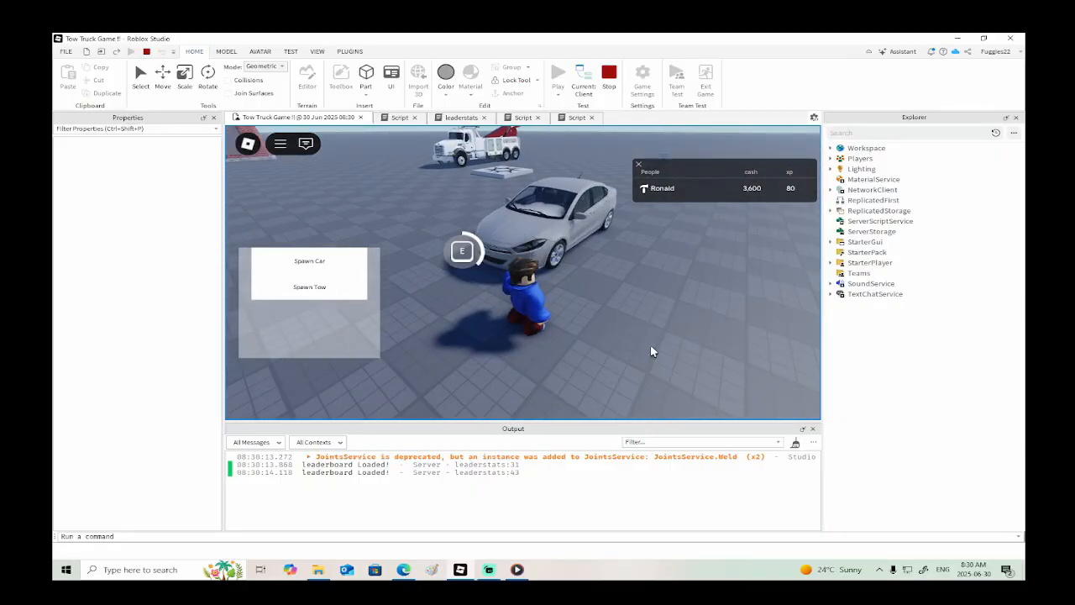
{"action": "right_click_drag", "start_coordinate": [651, 350], "coordinate": [651, 351]}
{"action": "key", "text": "e"}
- Walk the character to the cab of the loaded black flatbed truck and trigger its Unlock prompt
{"action": "key", "text": "w"}
{"action": "key", "text": "w"}
{"action": "key", "text": "w"}
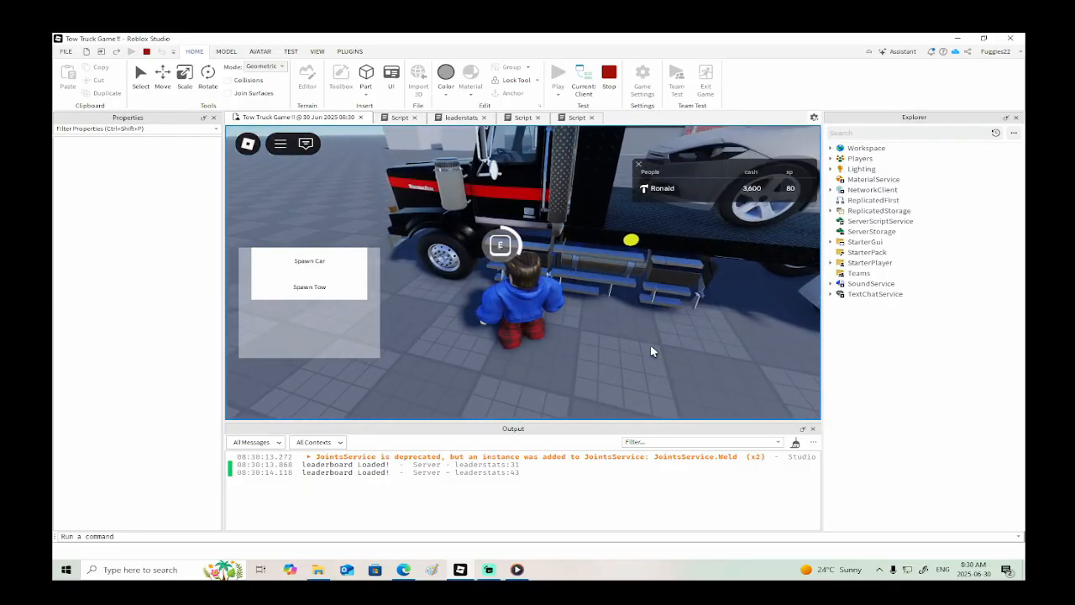
{"action": "key", "text": "w"}
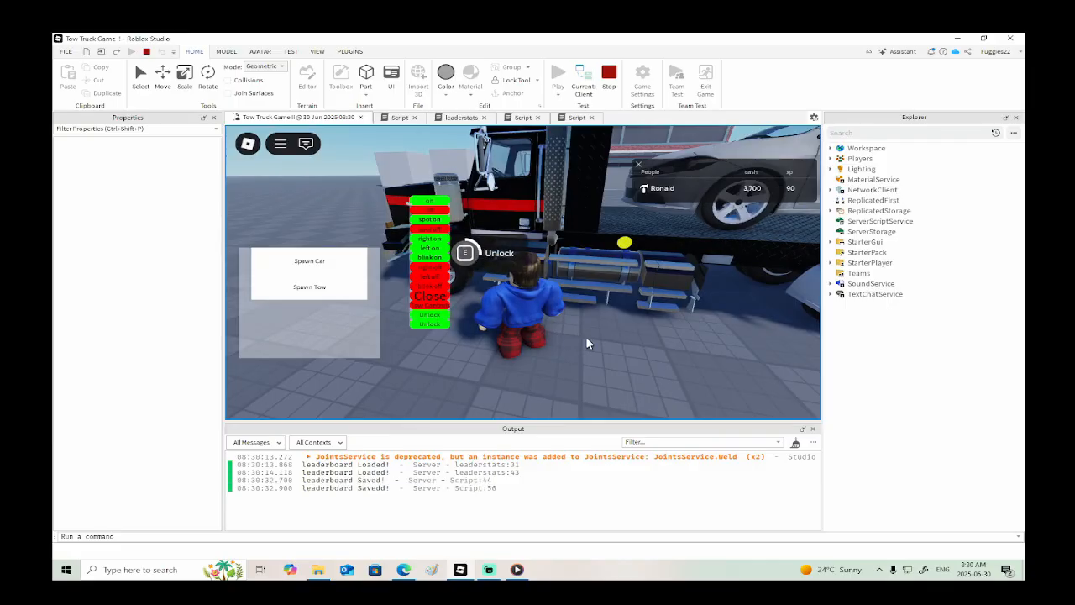
{"action": "key", "text": "e"}
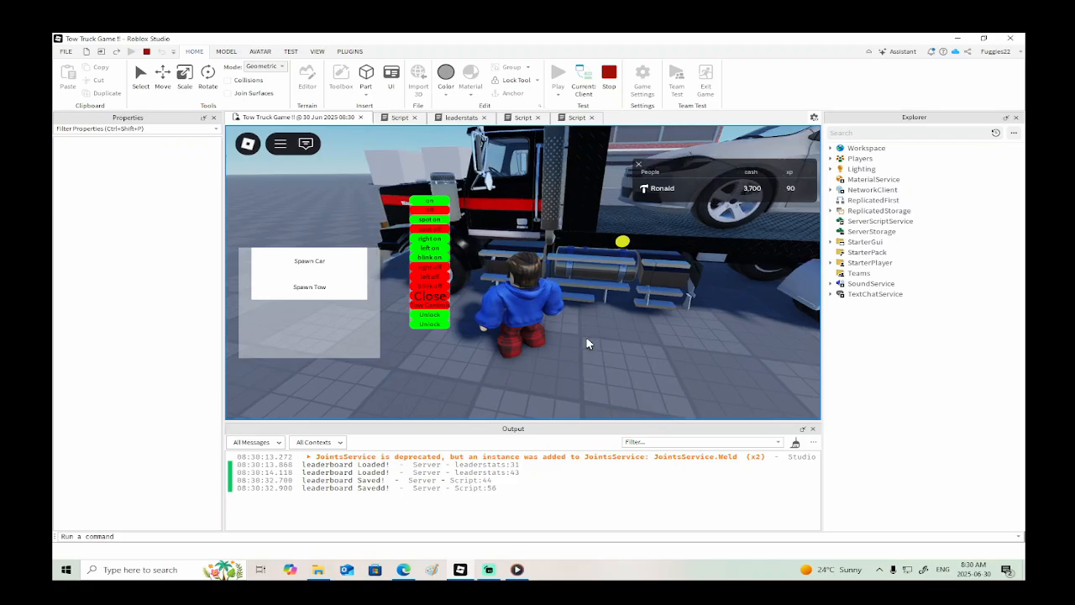
- Get the character into the flatbed truck's driver seat and start driving with the car loaded
{"action": "key", "text": "s"}
{"action": "right_click_drag", "start_coordinate": [587, 344], "coordinate": [593, 353]}
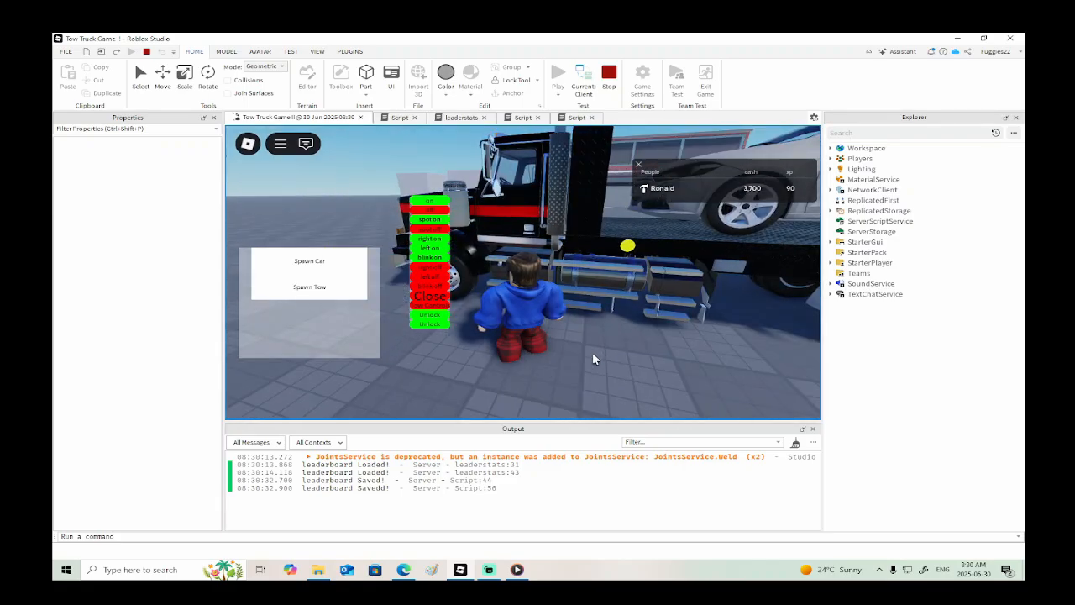
{"action": "key", "text": "s"}
{"action": "key", "text": "w"}
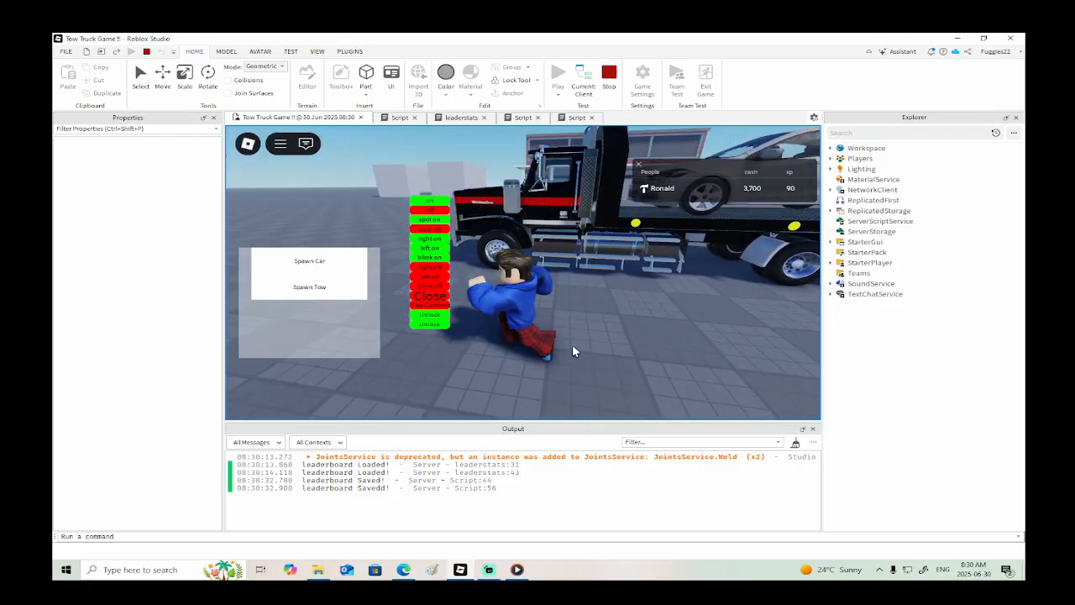
{"action": "key", "text": "w"}
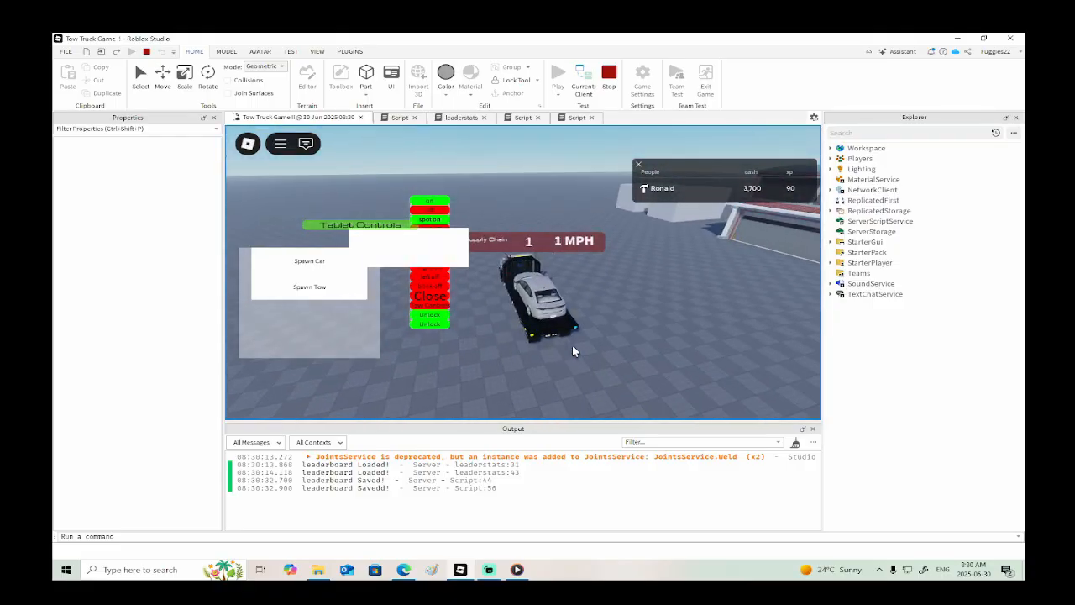
- Turn the flatbed truck around and reverse its loaded car into the grey sell block
{"action": "key", "text": "d"}
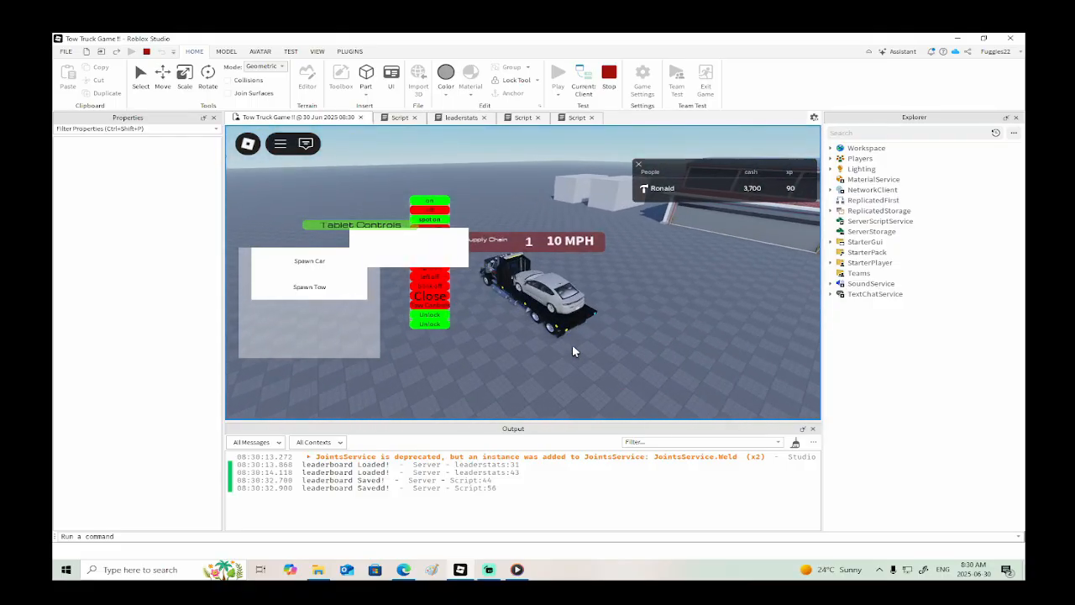
{"action": "key", "text": "w"}
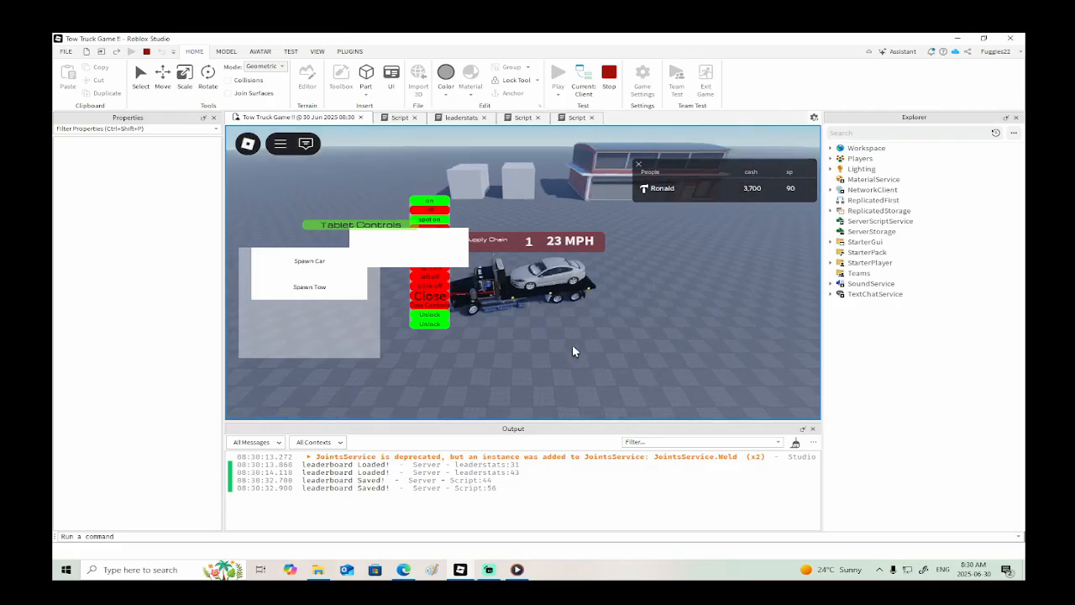
{"action": "key", "text": "s"}
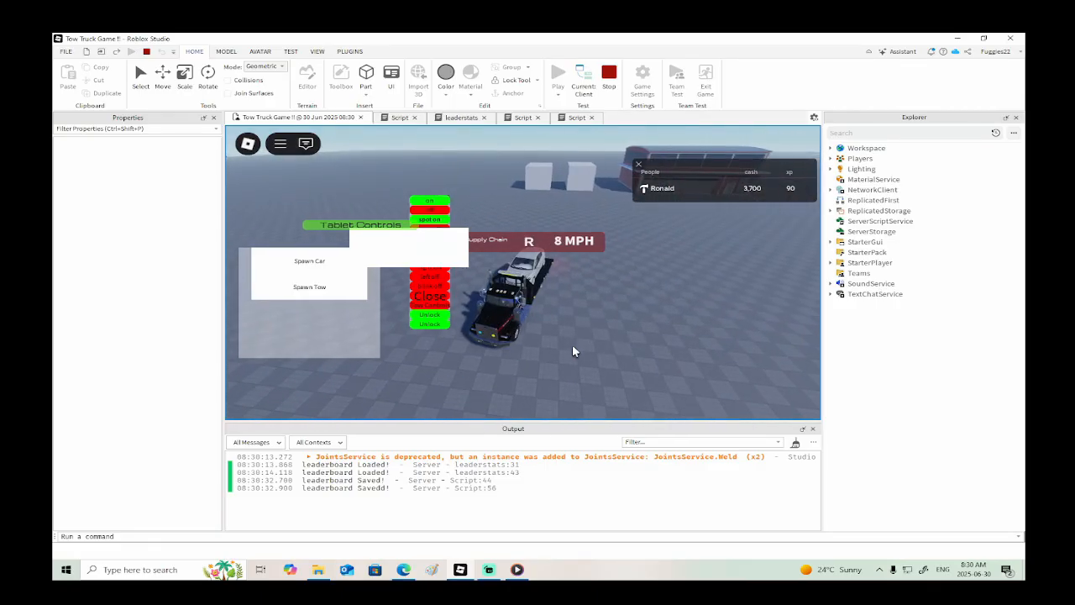
{"action": "key", "text": "s"}
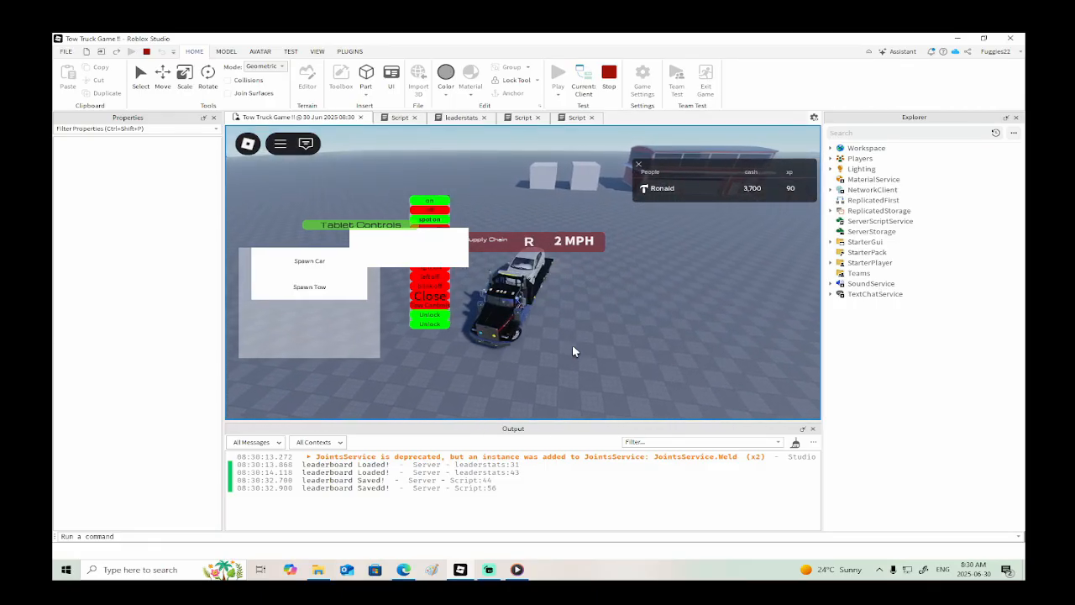
{"action": "key", "text": "s"}
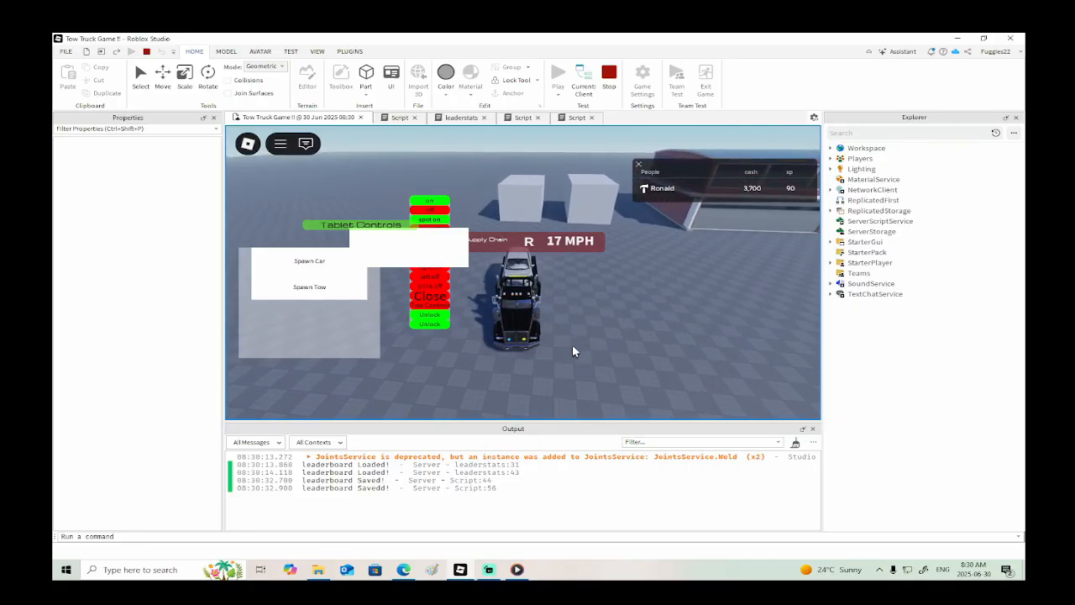
{"action": "right_click_drag", "start_coordinate": [572, 345], "coordinate": [572, 345]}
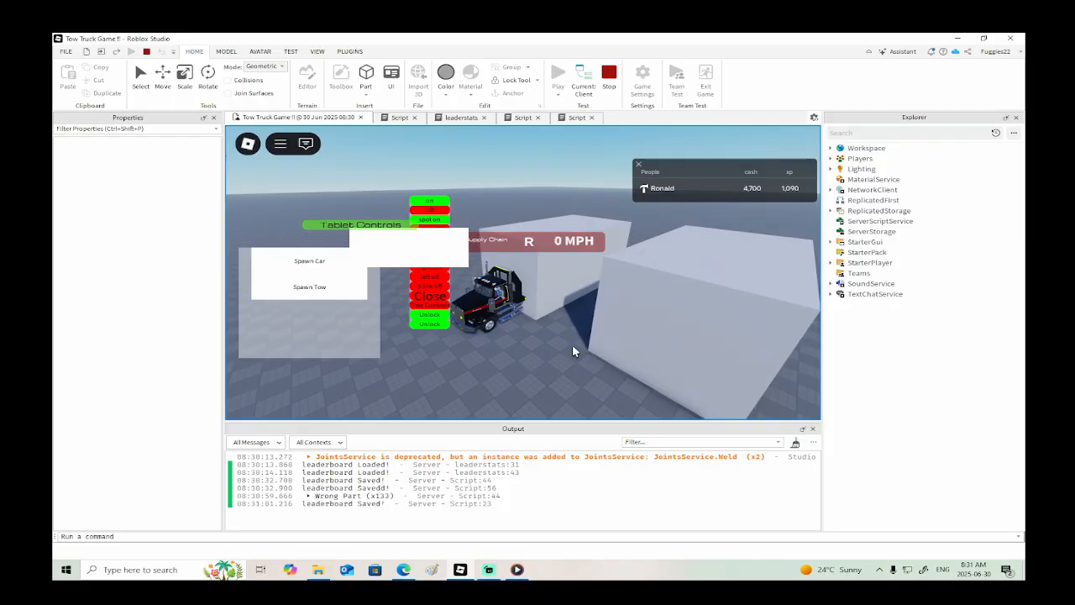
- Drive the empty flatbed truck away from the grey blocks, check the cash and xp leaderboard, and stop the play test
{"action": "key", "text": "w"}
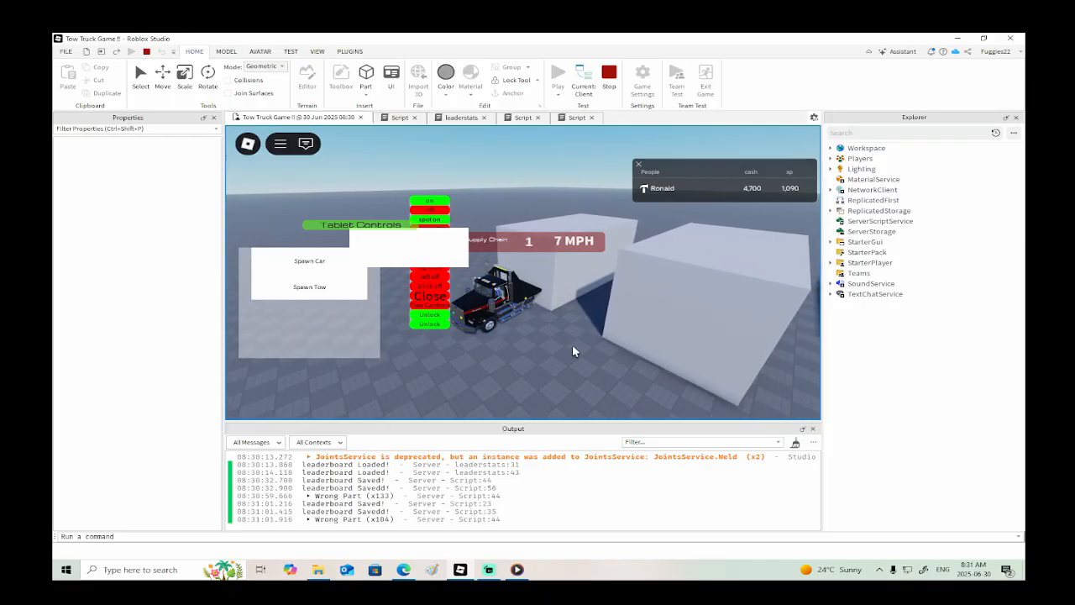
{"action": "key", "text": "w"}
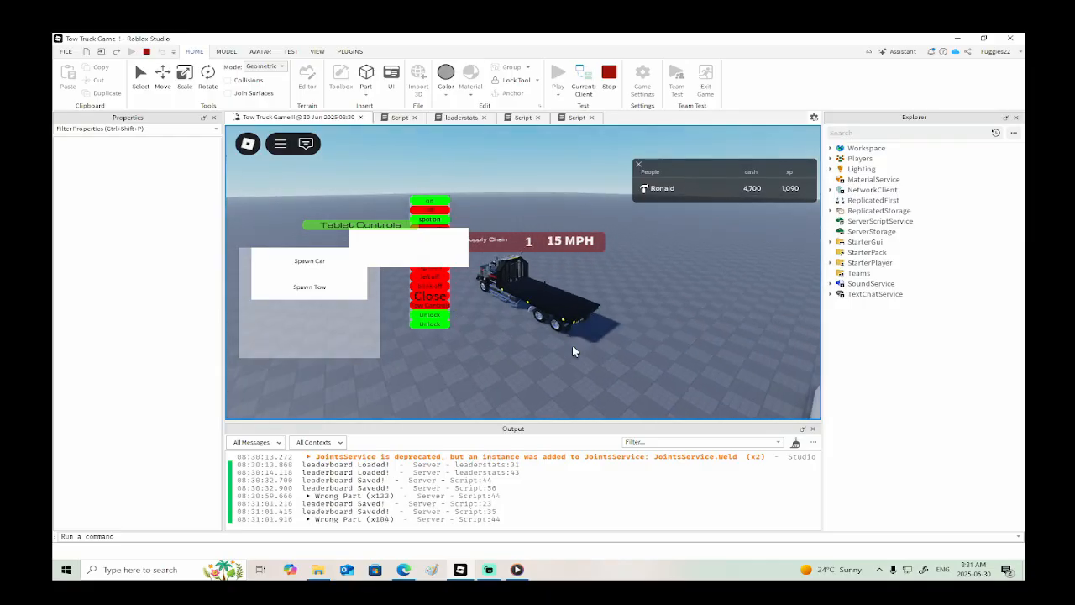
{"action": "key", "text": "w"}
{"action": "key", "text": "d"}
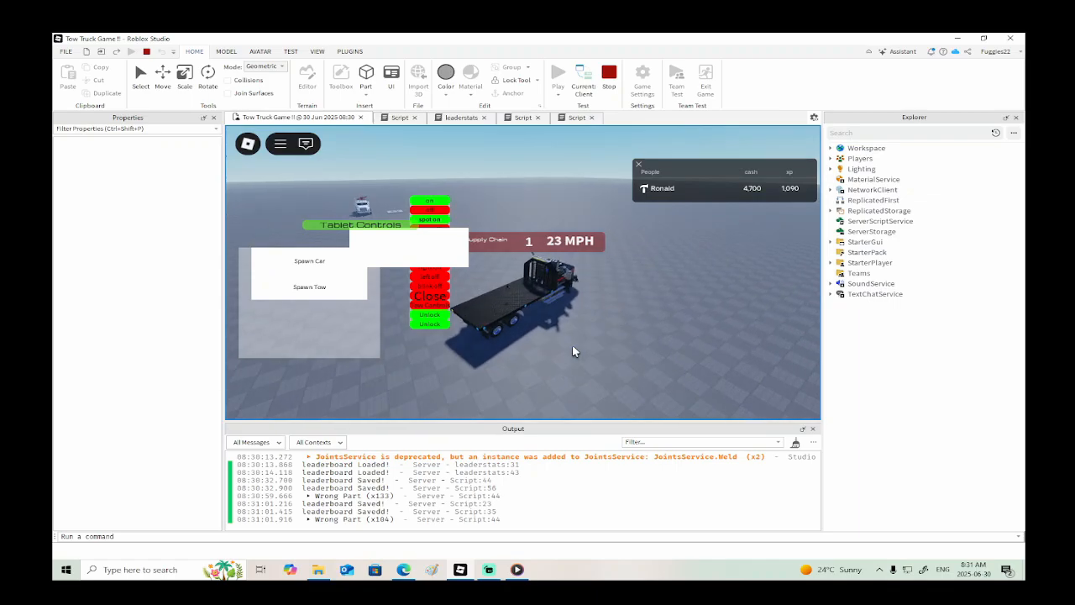
{"action": "key", "text": "a"}
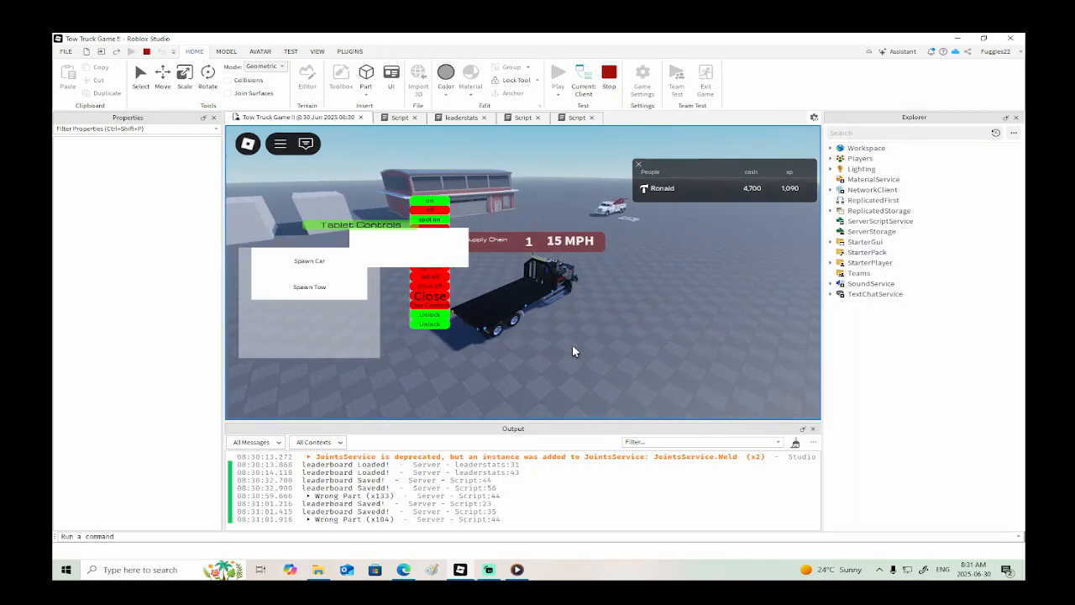
{"action": "key", "text": "s"}
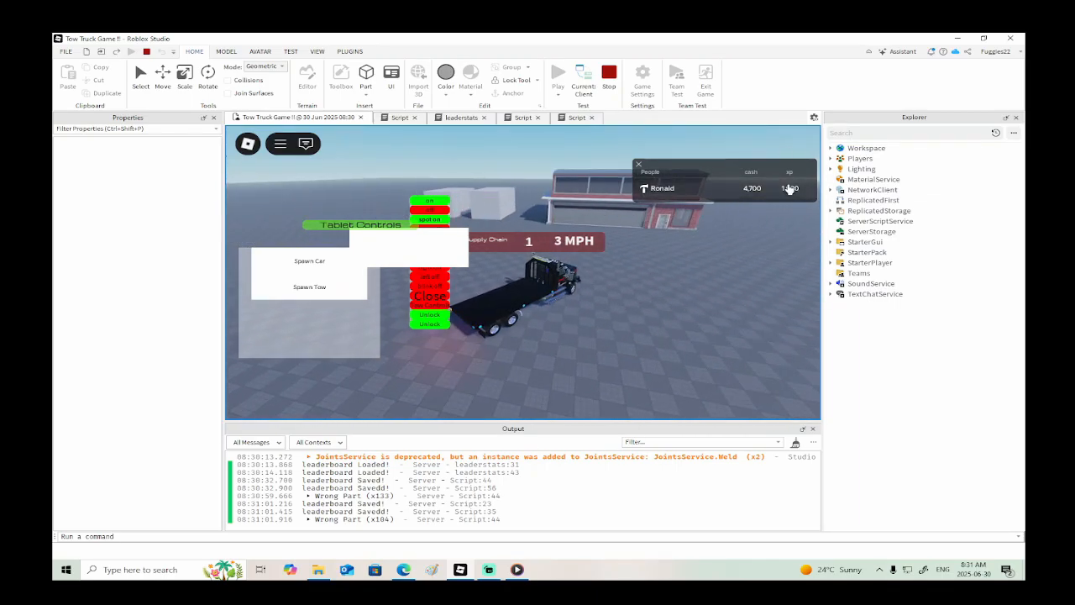
{"action": "key", "text": "shift+F5"}
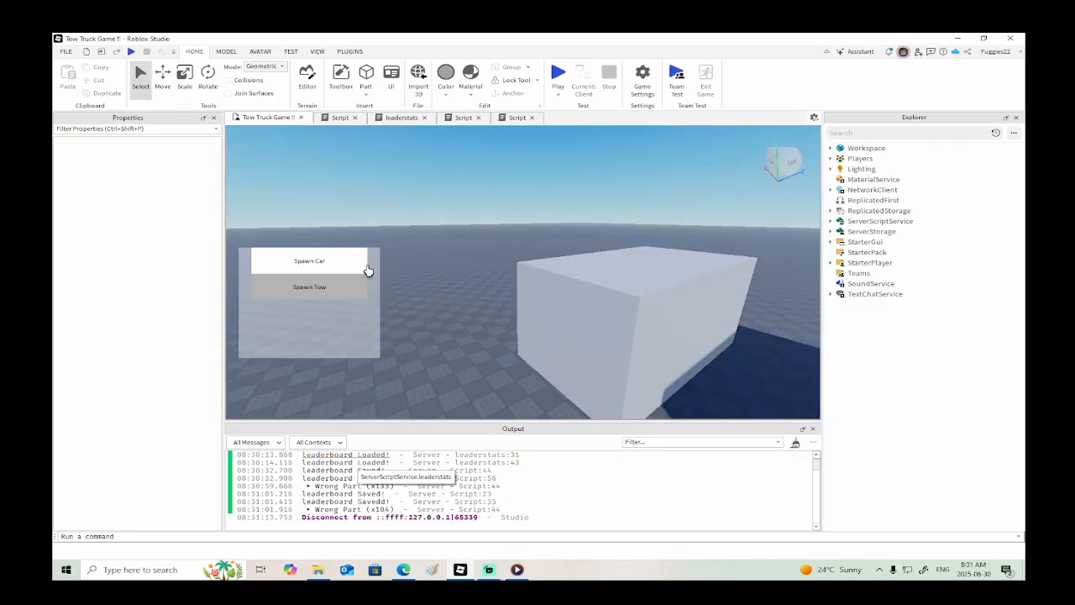
- In the sell block's script, make line 16 use exp as the amount added to the player's xp value
{"action": "left_click", "coordinate": [508, 118]}
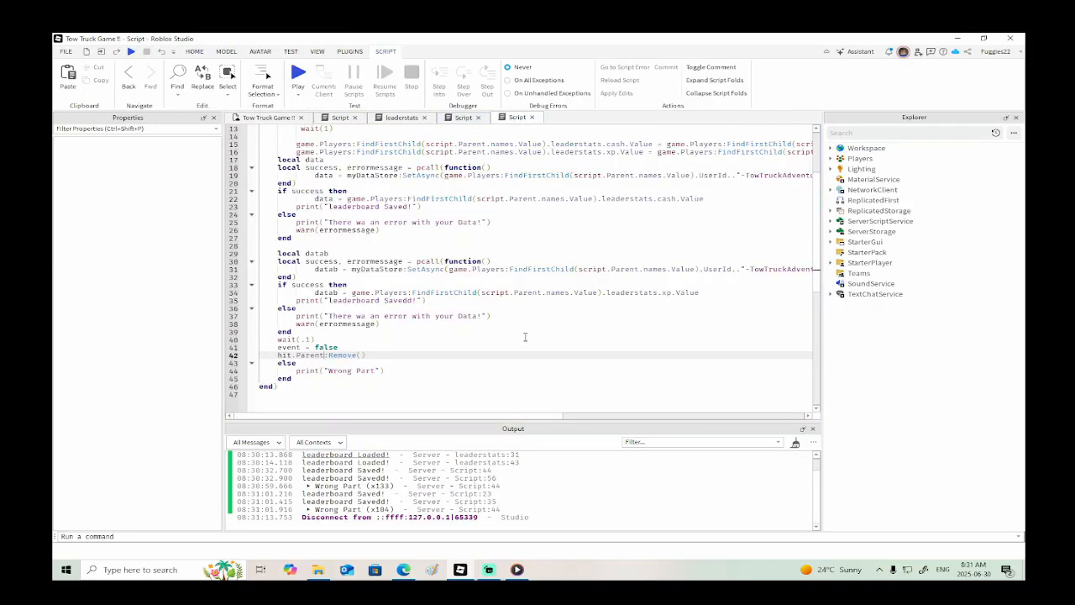
{"action": "scroll", "coordinate": [525, 337], "scroll_direction": "up", "scroll_amount": 2}
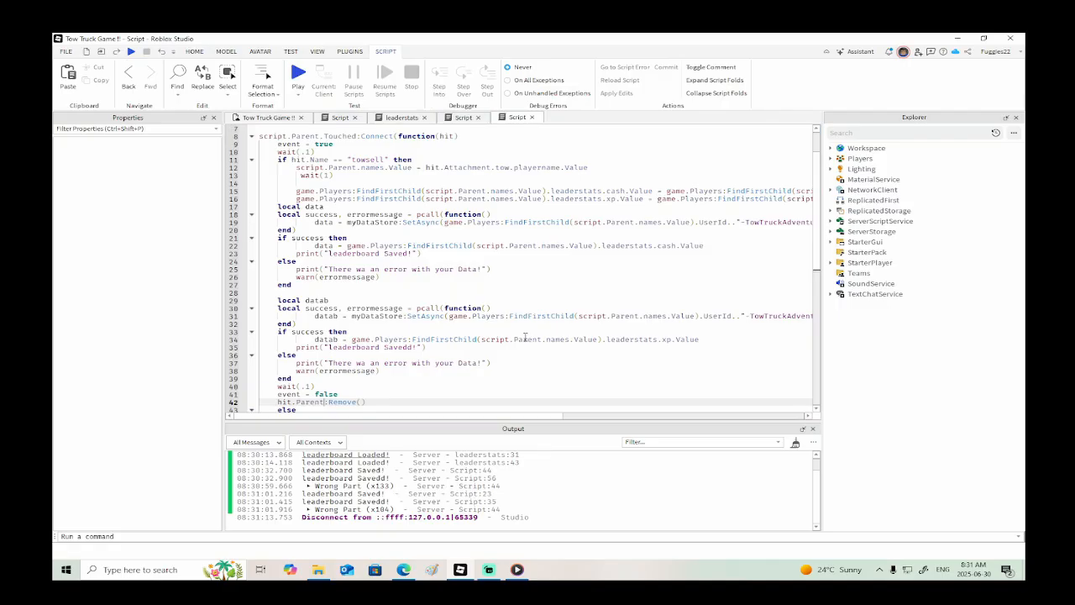
{"action": "scroll", "coordinate": [525, 337], "scroll_direction": "up", "scroll_amount": 2}
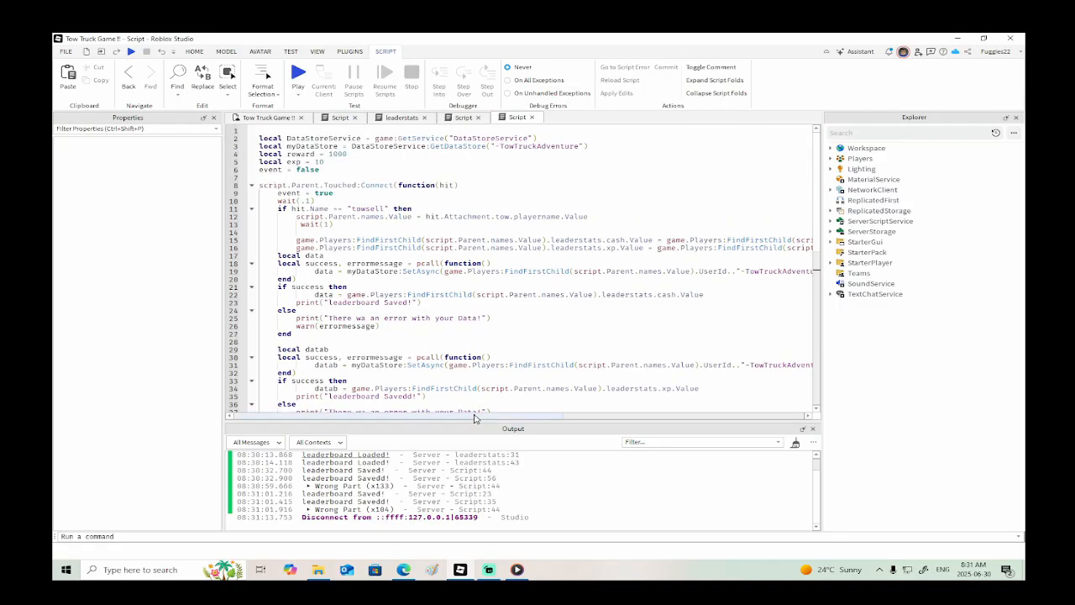
{"action": "left_click_drag", "start_coordinate": [484, 415], "coordinate": [664, 417]}
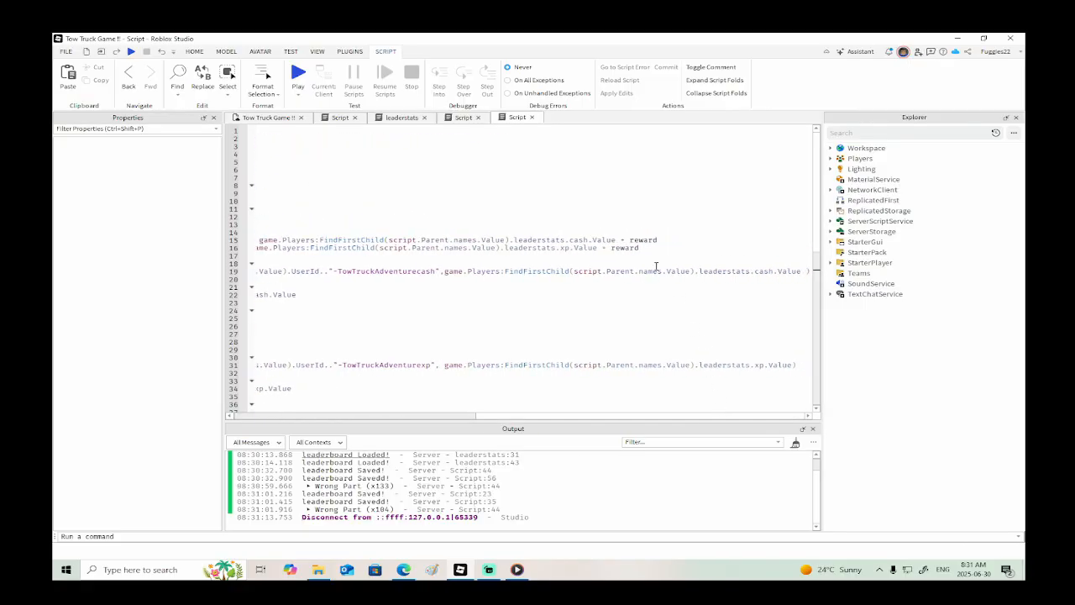
{"action": "left_click", "coordinate": [645, 248]}
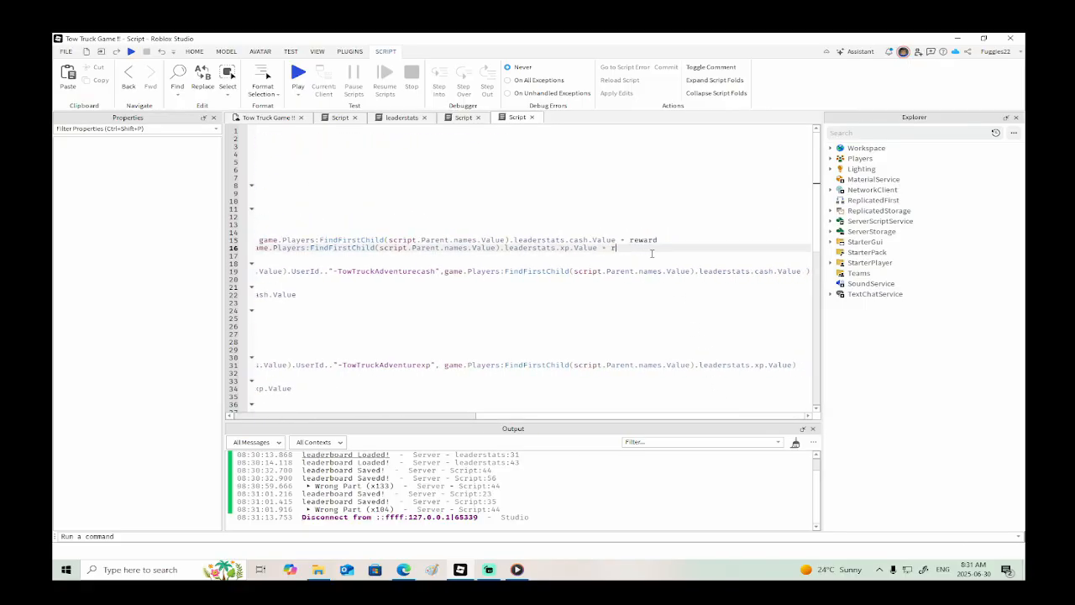
{"action": "type", "text": "exp"}
{"action": "left_click_drag", "start_coordinate": [495, 419], "coordinate": [252, 419]}
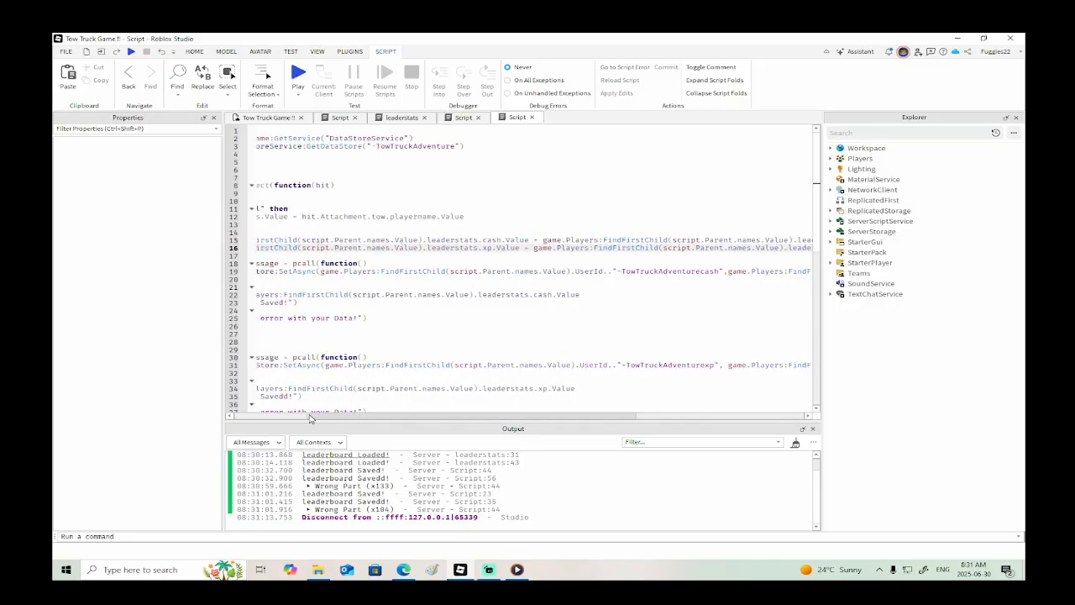
{"action": "scroll", "coordinate": [333, 349], "scroll_direction": "down", "scroll_amount": 5}
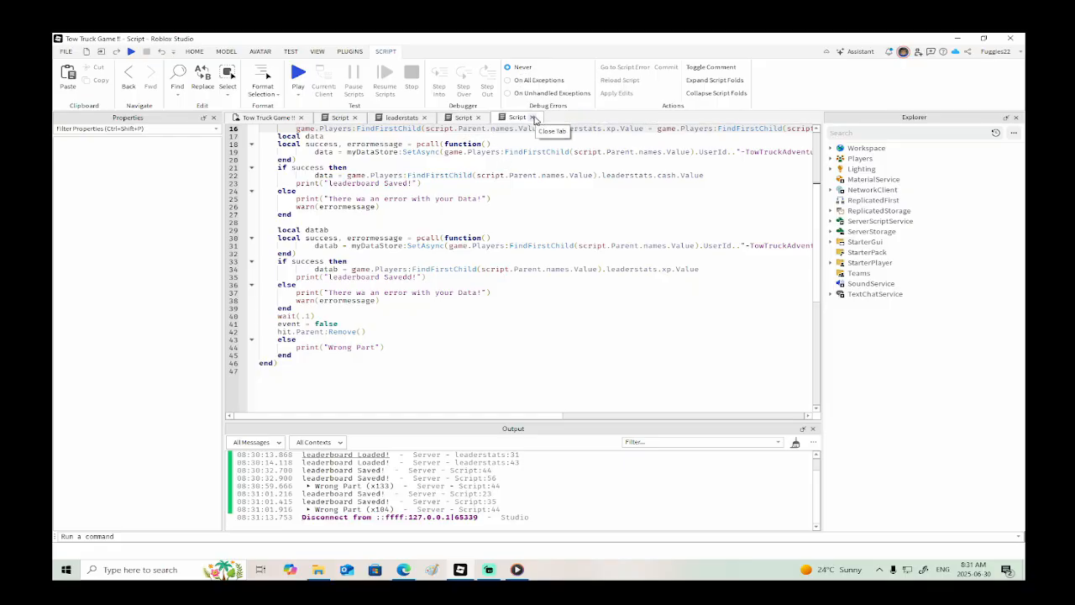
- Close the leaderstats script and the three other open scripts, leaving only the game's 3D view open
{"action": "left_click", "coordinate": [535, 119]}
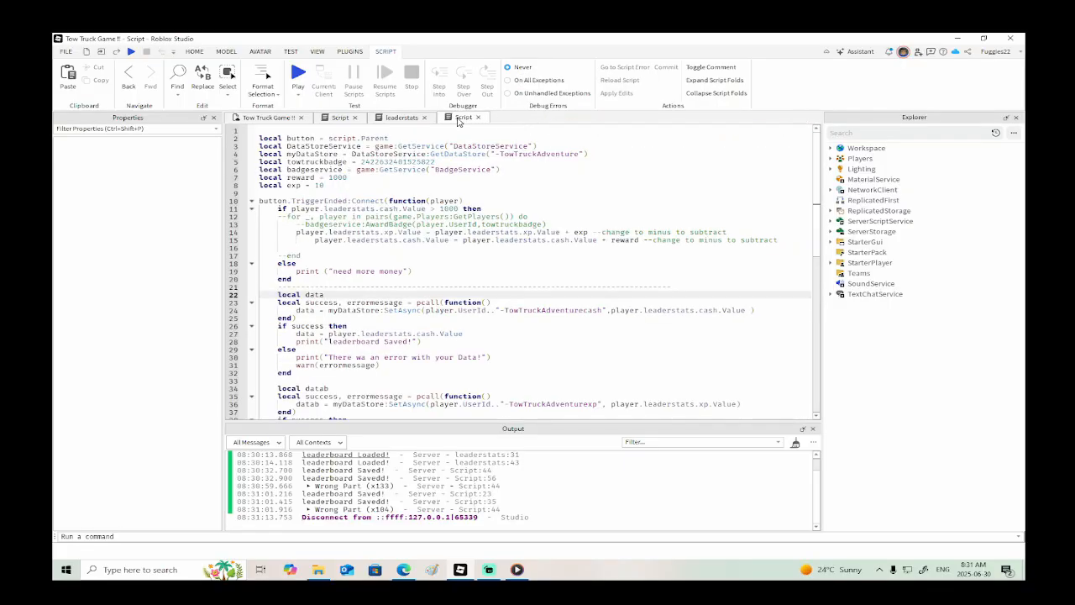
{"action": "left_click", "coordinate": [476, 118]}
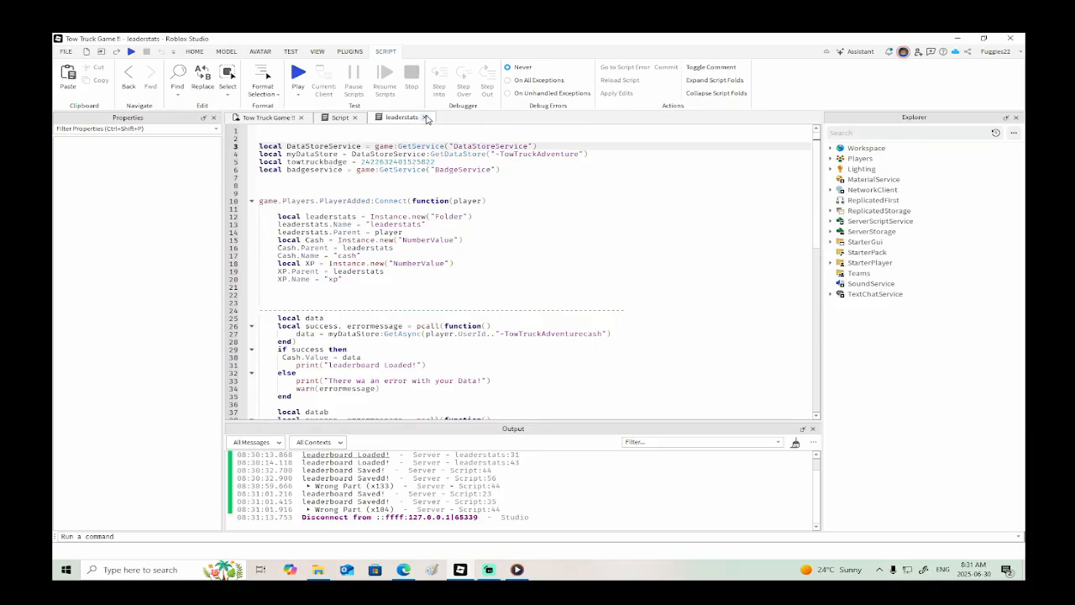
{"action": "left_click", "coordinate": [424, 118]}
{"action": "left_click", "coordinate": [352, 119]}
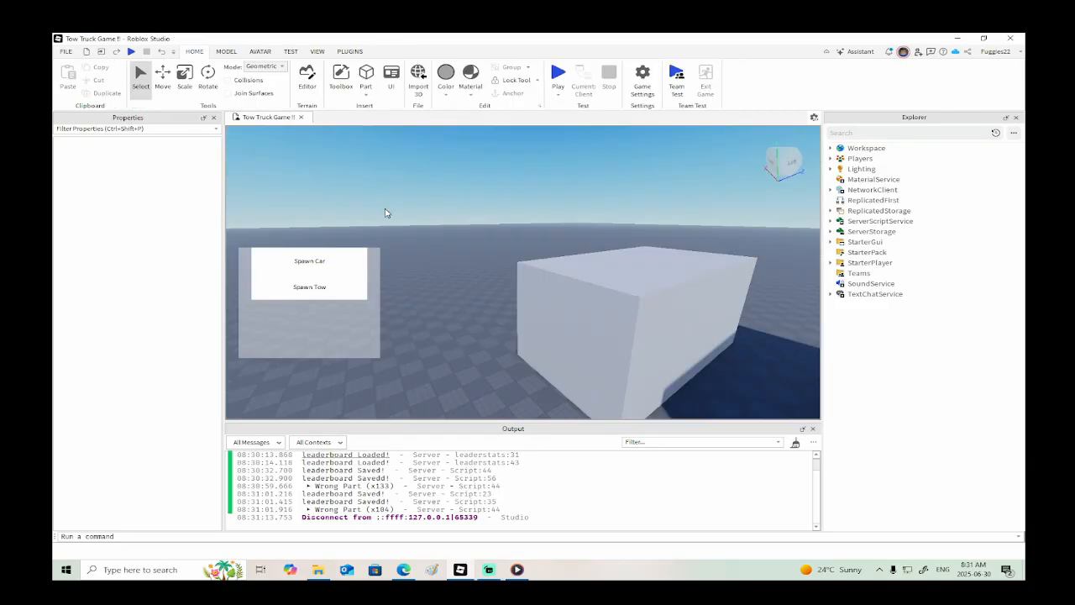
- Select the carsell block beside the other grey block near the garage
{"action": "scroll", "coordinate": [546, 289], "scroll_direction": "down", "scroll_amount": 5}
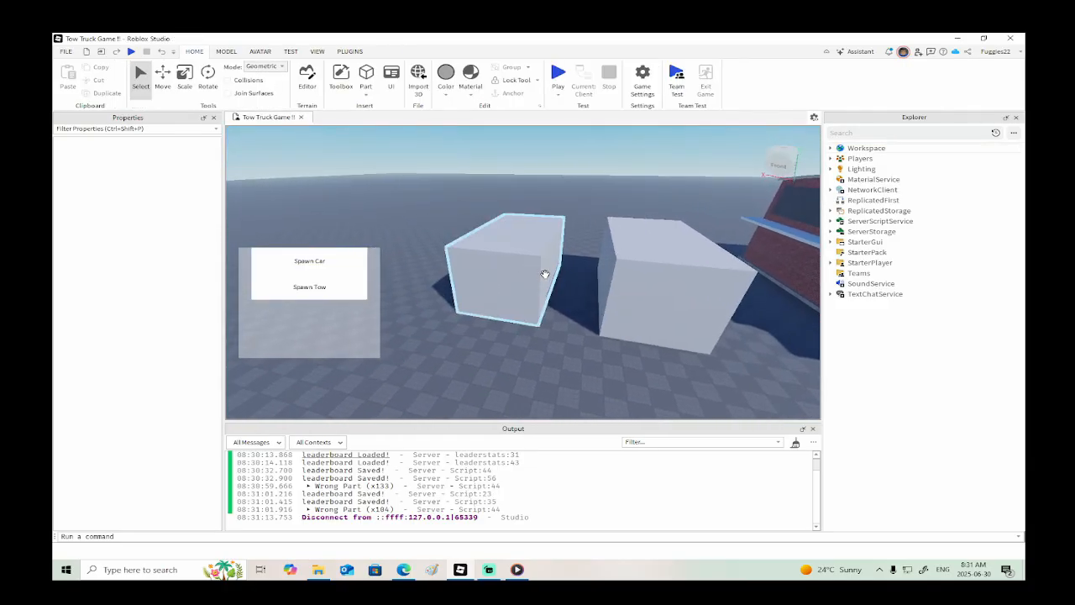
{"action": "left_click", "coordinate": [547, 268]}
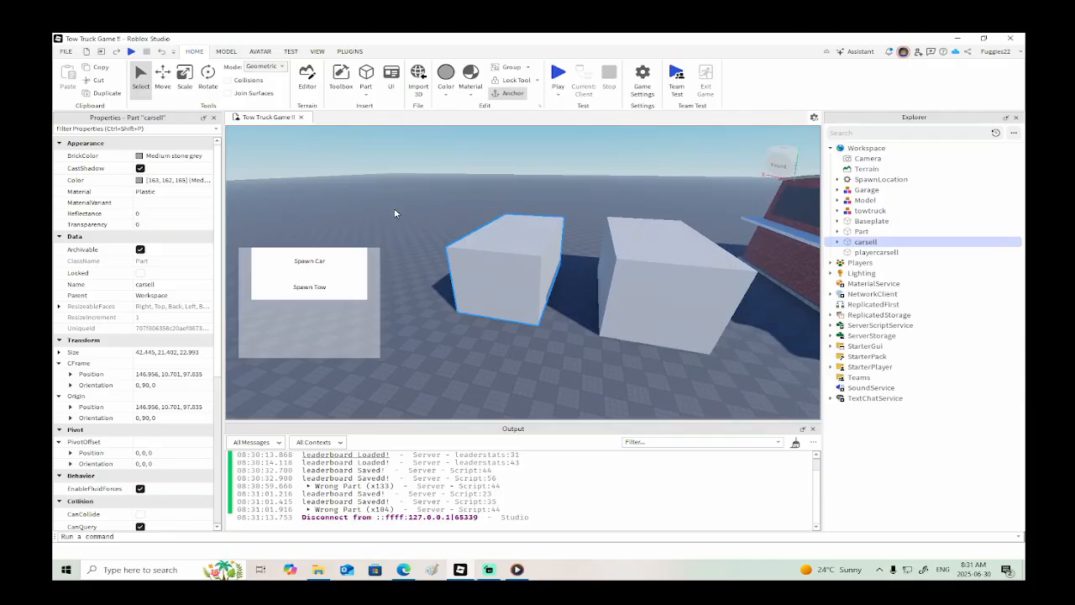
- Make the selected carsell block partly see-through by setting its transparency to about 0.35
{"action": "left_click", "coordinate": [165, 224]}
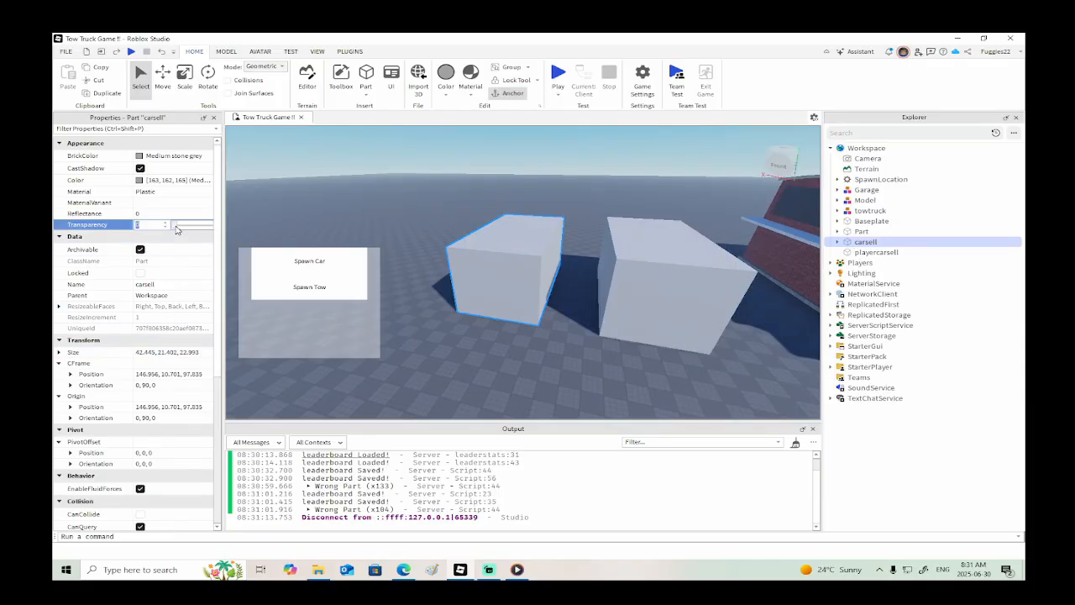
{"action": "left_click_drag", "start_coordinate": [173, 224], "coordinate": [188, 225]}
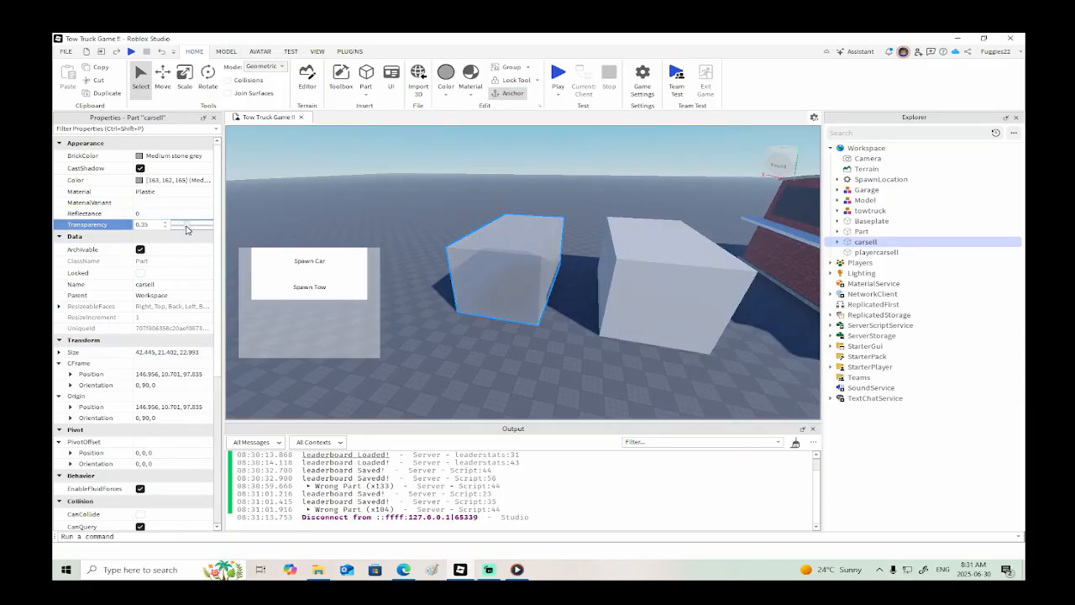
- In the carsell block's script, add wait(1) and script.Parent.names.Value = "" after the hit.Parent:Remove() line
{"action": "left_click", "coordinate": [837, 242]}
{"action": "left_click", "coordinate": [871, 253]}
{"action": "double_click", "coordinate": [871, 253]}
{"action": "scroll", "coordinate": [381, 322], "scroll_direction": "down", "scroll_amount": 6}
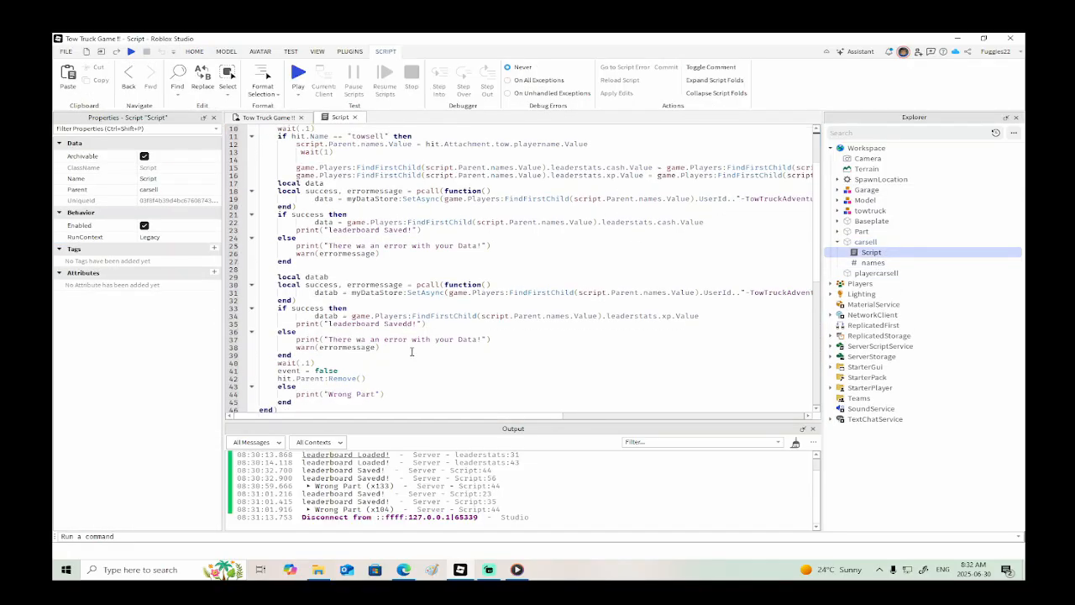
{"action": "left_click", "coordinate": [377, 308]}
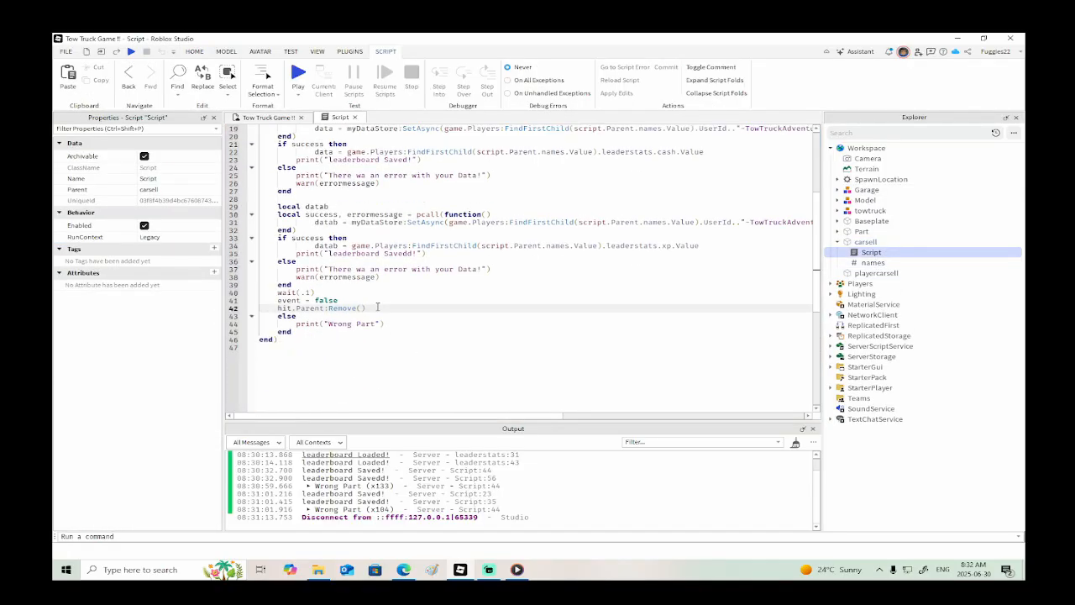
{"action": "key", "text": "Return"}
{"action": "type", "text": "wait("}
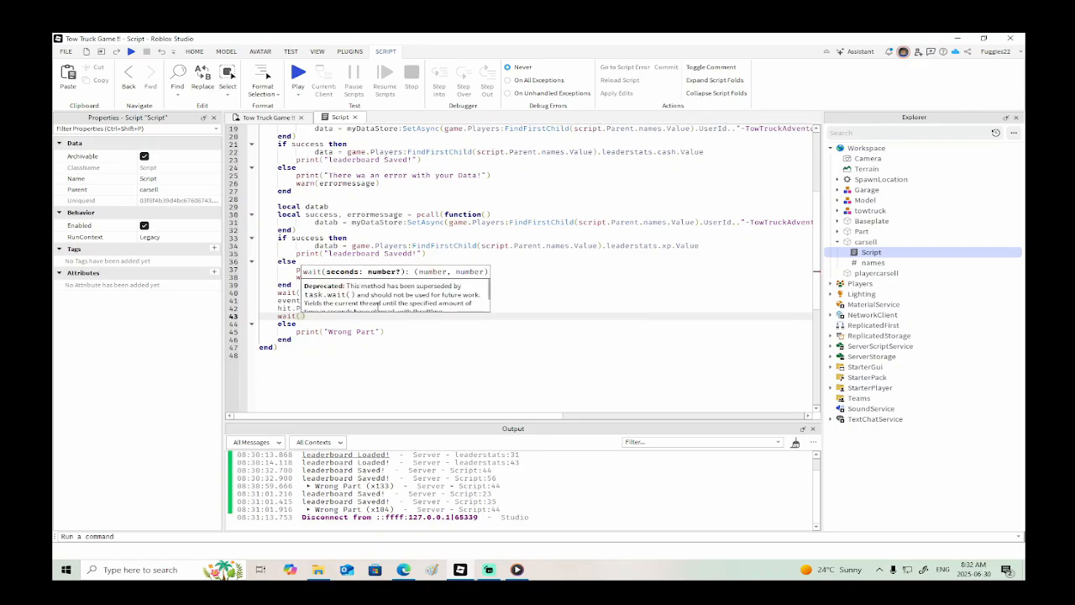
{"action": "type", "text": "1)"}
{"action": "key", "text": "Return"}
{"action": "type", "text": "script"}
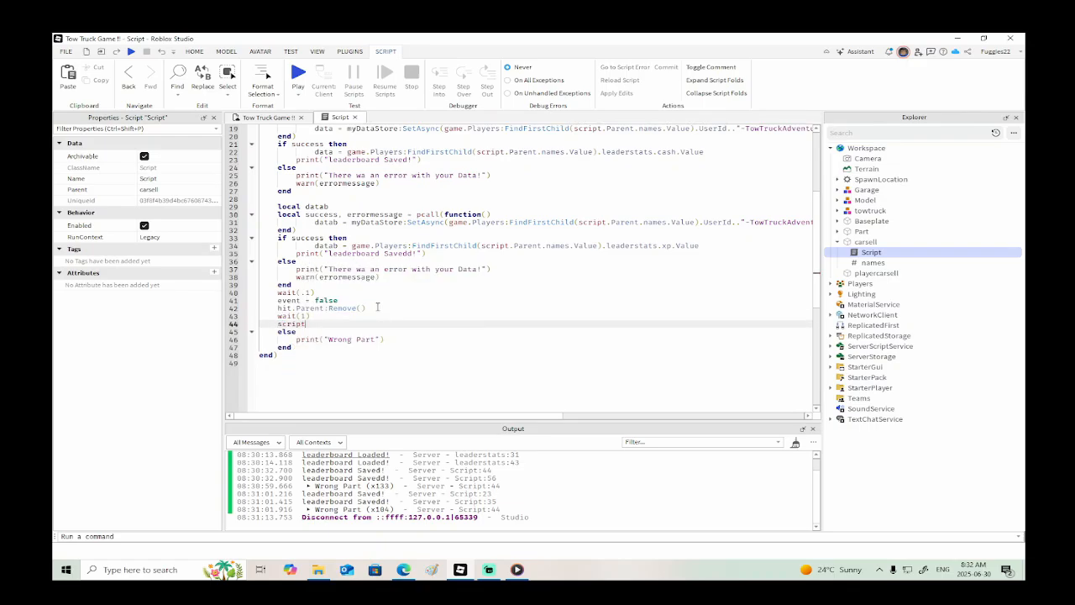
{"action": "type", "text": ".Parent.names.Value = \""}
{"action": "scroll", "coordinate": [579, 308], "scroll_direction": "up", "scroll_amount": 6}
{"action": "scroll", "coordinate": [580, 308], "scroll_direction": "down", "scroll_amount": 5}
{"action": "scroll", "coordinate": [580, 307], "scroll_direction": "up", "scroll_amount": 3}
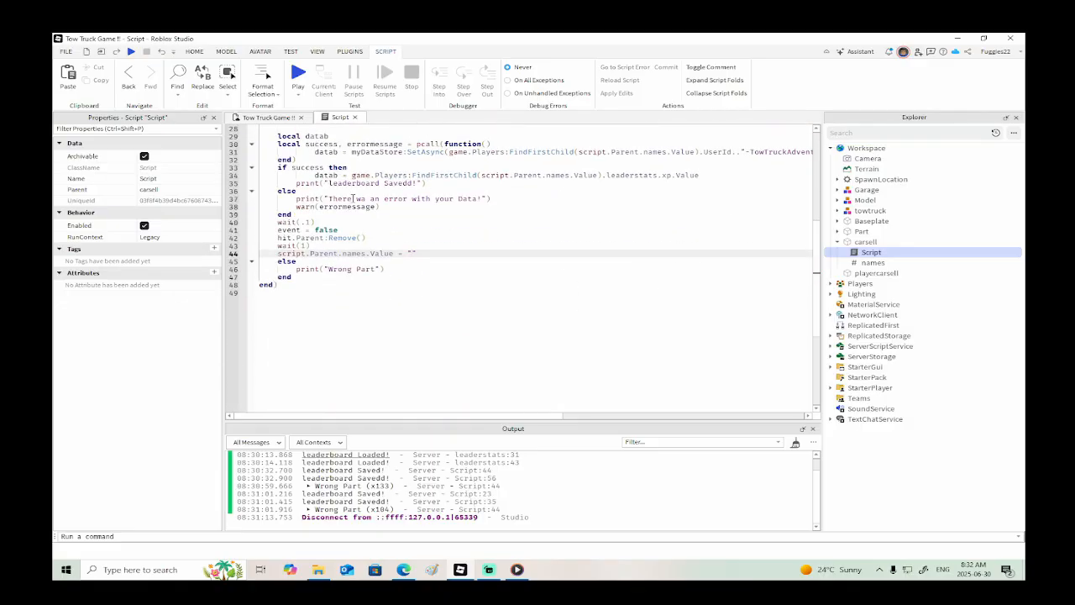
- Duplicate the coup model in ServerStorage's Vehicles folder and move the copy into Workspace
{"action": "left_click", "coordinate": [280, 119]}
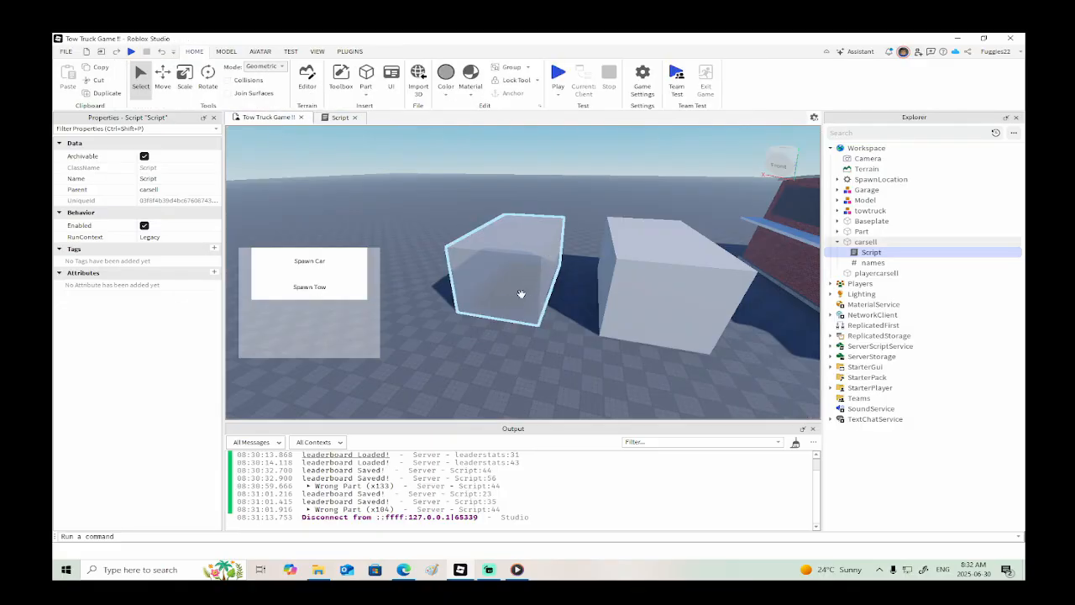
{"action": "scroll", "coordinate": [520, 297], "scroll_direction": "up", "scroll_amount": 5}
{"action": "right_click_drag", "start_coordinate": [520, 299], "coordinate": [535, 302]}
{"action": "scroll", "coordinate": [520, 299], "scroll_direction": "down", "scroll_amount": 10}
{"action": "scroll", "coordinate": [535, 301], "scroll_direction": "down", "scroll_amount": 5}
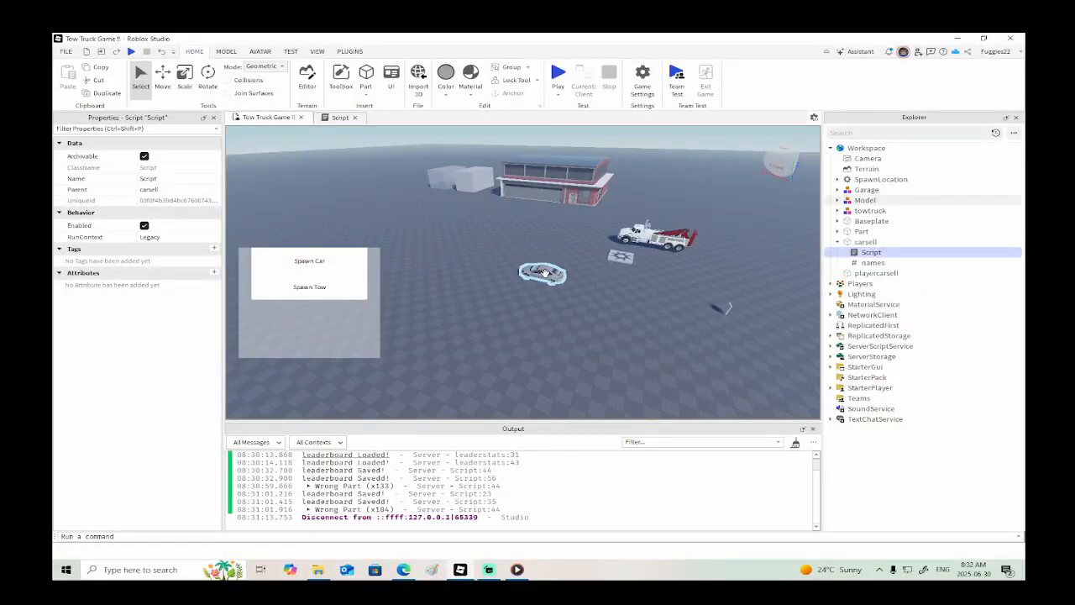
{"action": "scroll", "coordinate": [551, 273], "scroll_direction": "up", "scroll_amount": 10}
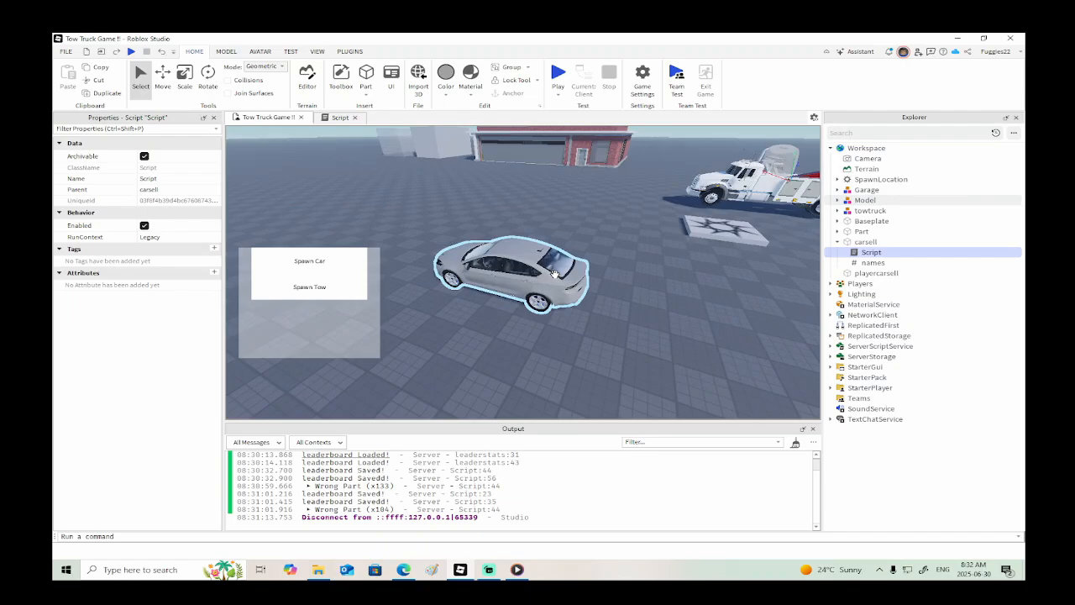
{"action": "scroll", "coordinate": [553, 273], "scroll_direction": "down", "scroll_amount": 10}
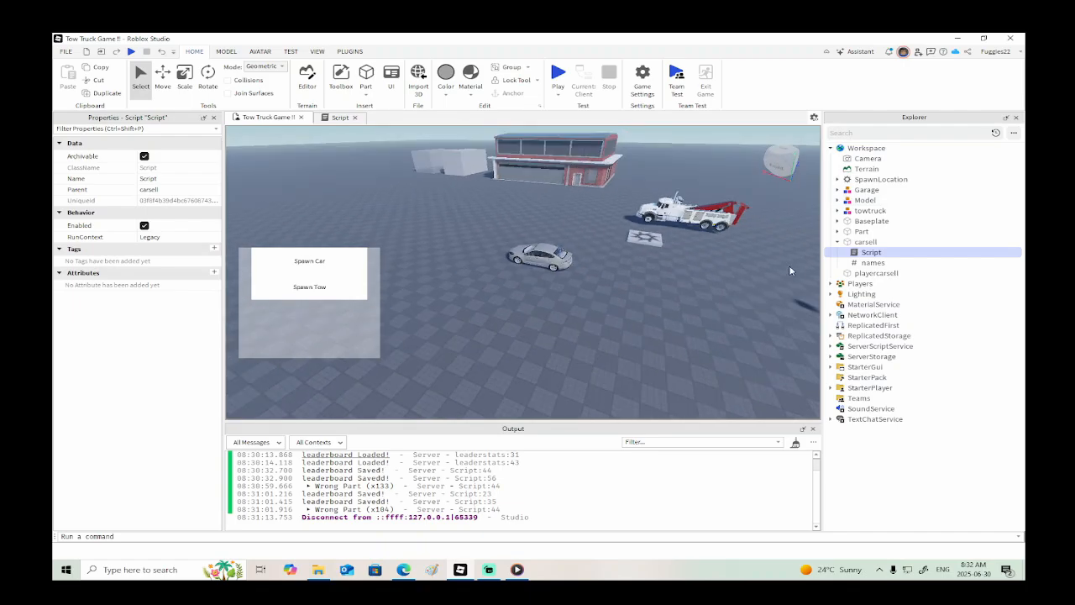
{"action": "left_click", "coordinate": [831, 357]}
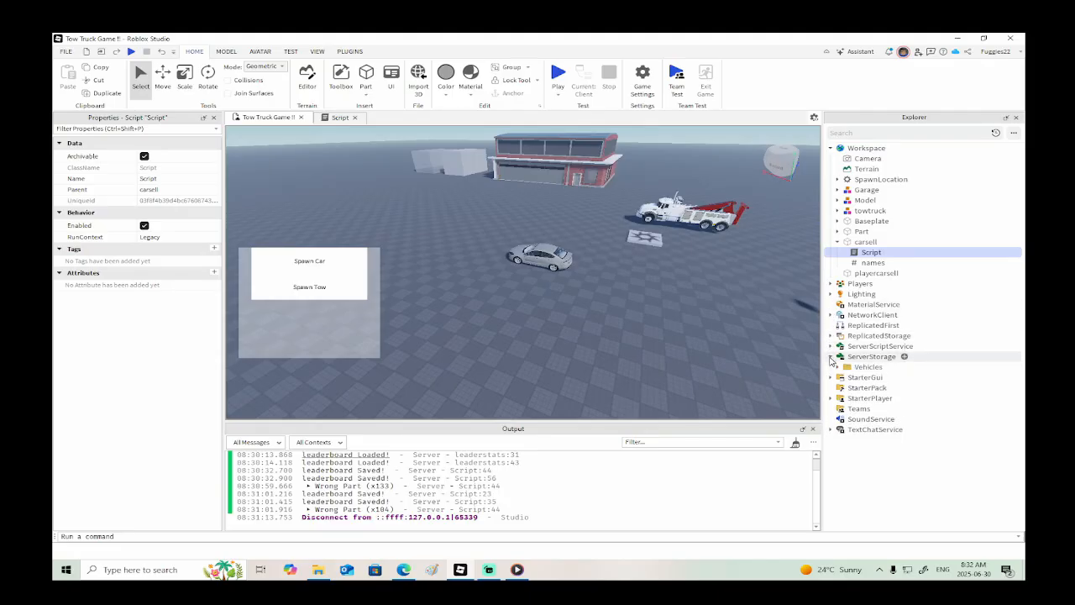
{"action": "left_click", "coordinate": [837, 367]}
{"action": "left_click", "coordinate": [858, 388]}
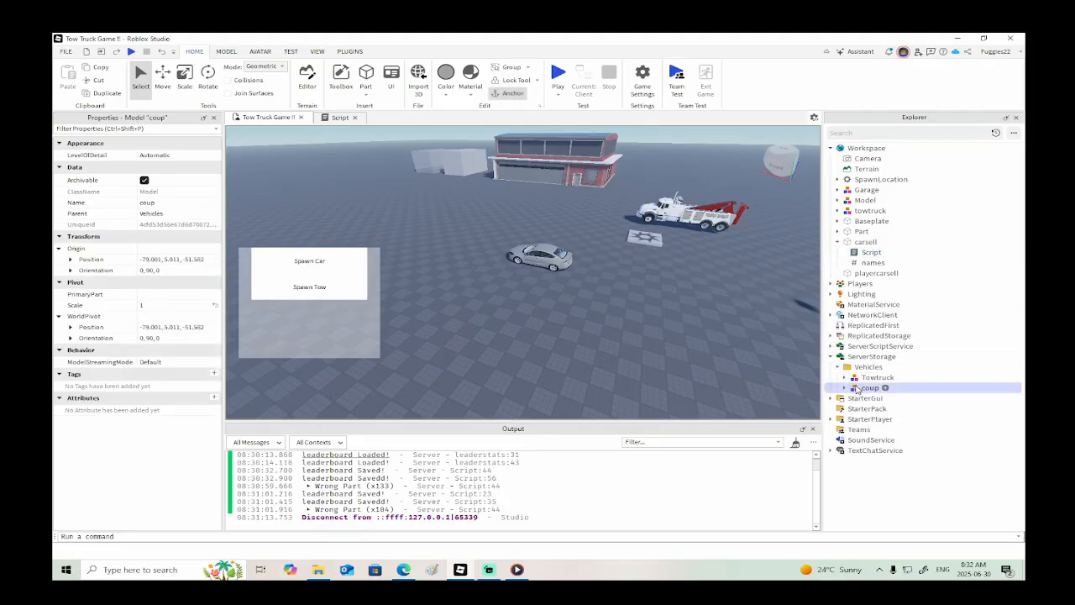
{"action": "right_click", "coordinate": [858, 388]}
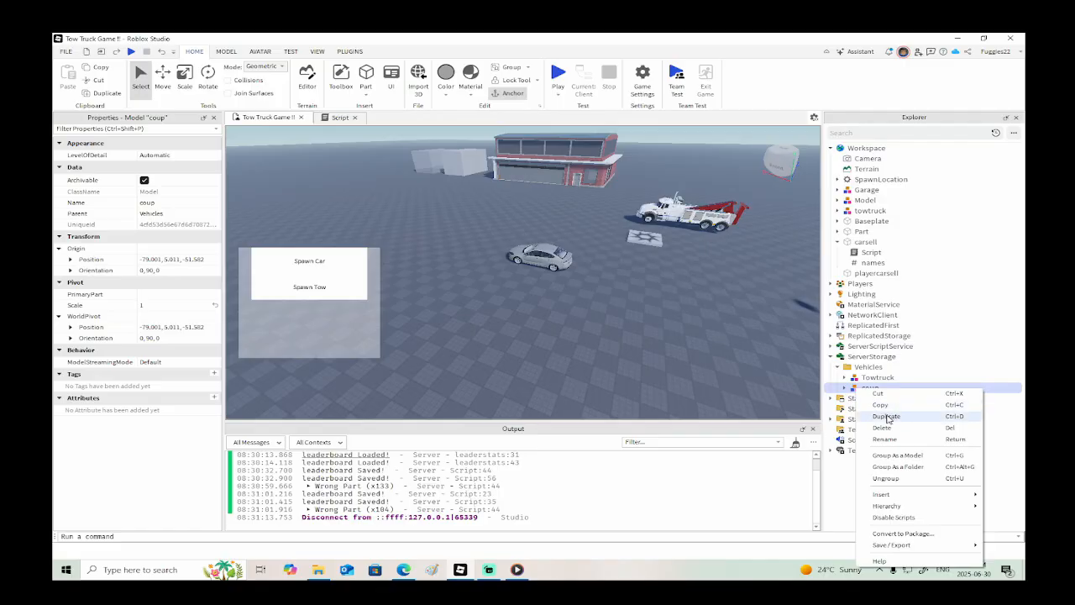
{"action": "left_click", "coordinate": [888, 417]}
{"action": "left_click_drag", "start_coordinate": [865, 400], "coordinate": [861, 150]}
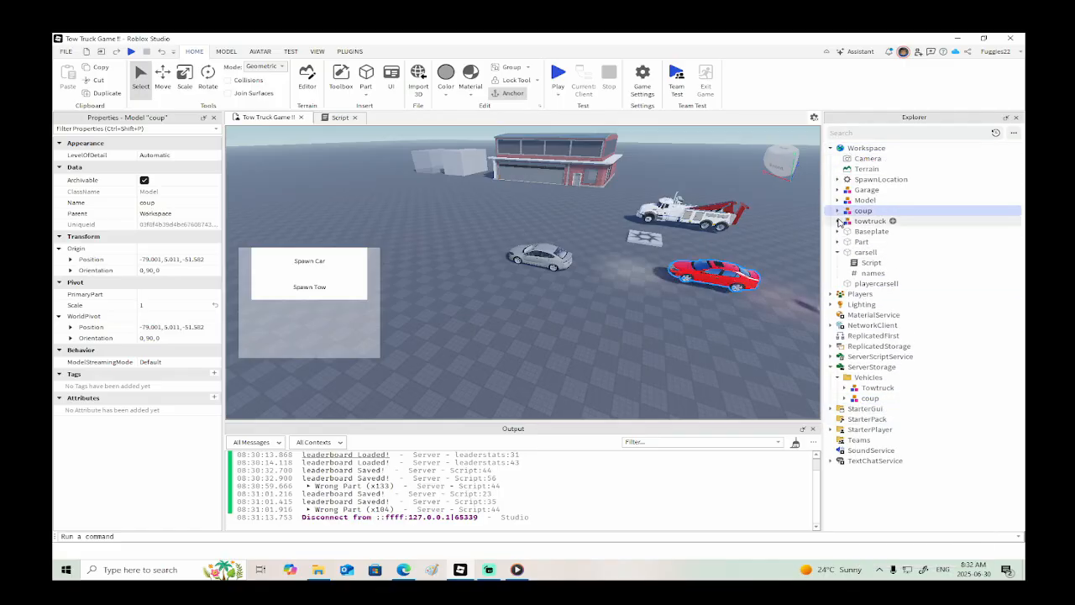
- Insert a StringValue into the tow proximity prompt of the gate part in the Workspace coup's Body
{"action": "left_click", "coordinate": [836, 211]}
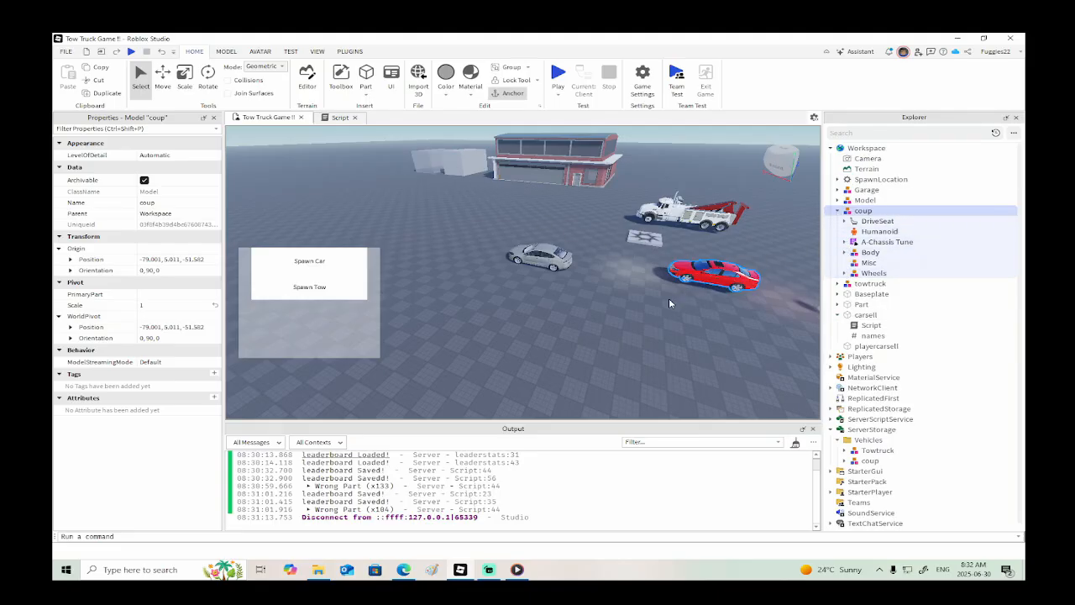
{"action": "scroll", "coordinate": [669, 301], "scroll_direction": "up", "scroll_amount": 6}
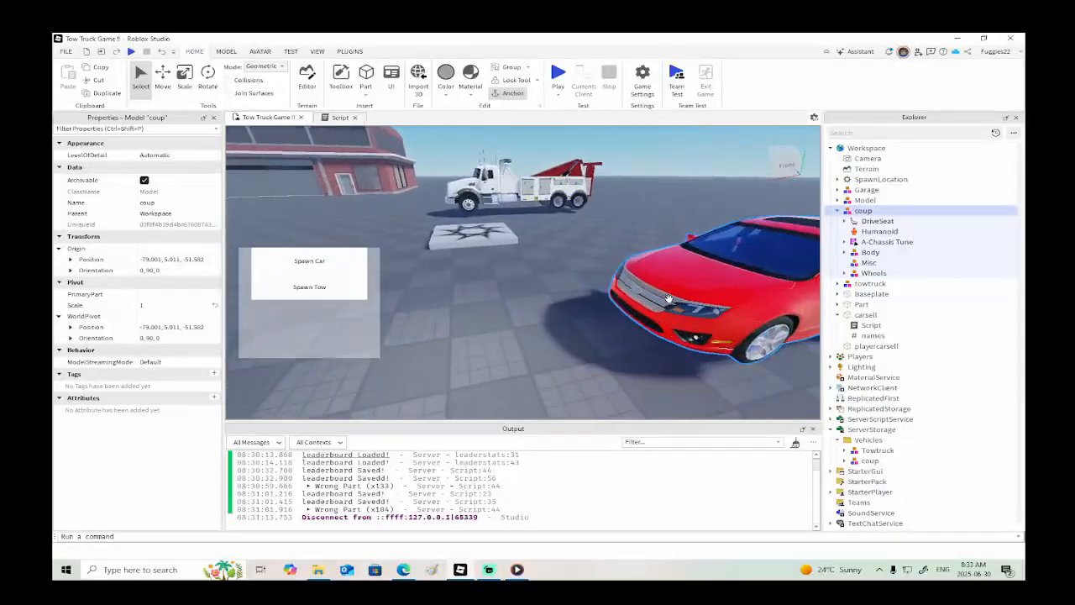
{"action": "left_click", "coordinate": [682, 293], "text": "alt"}
{"action": "scroll", "coordinate": [603, 325], "scroll_direction": "down", "scroll_amount": 4}
{"action": "right_click_drag", "start_coordinate": [602, 325], "coordinate": [529, 325]}
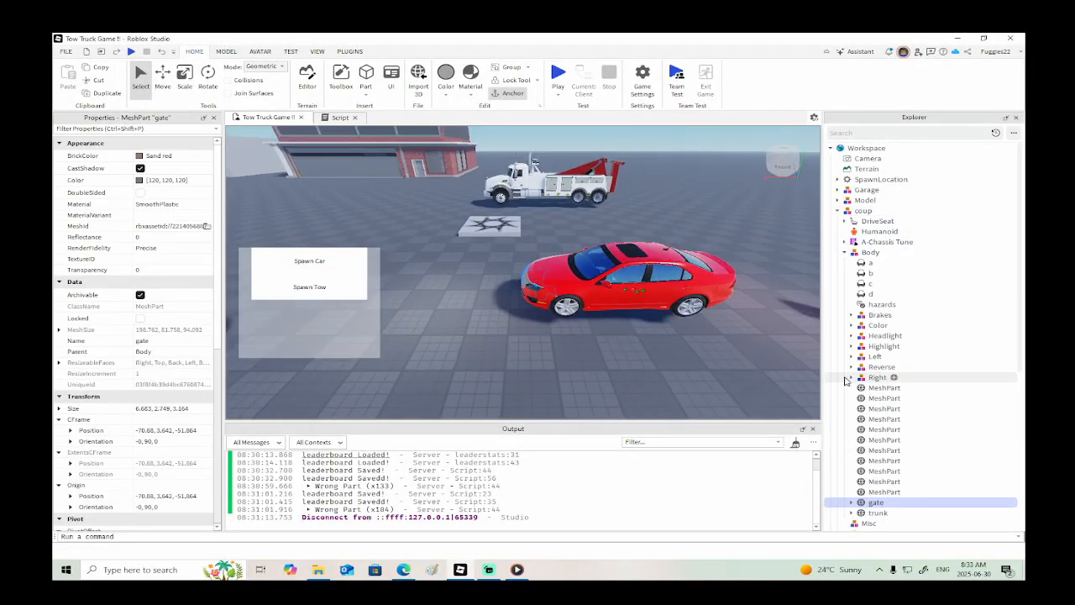
{"action": "scroll", "coordinate": [846, 381], "scroll_direction": "down", "scroll_amount": 3}
{"action": "left_click", "coordinate": [852, 408]}
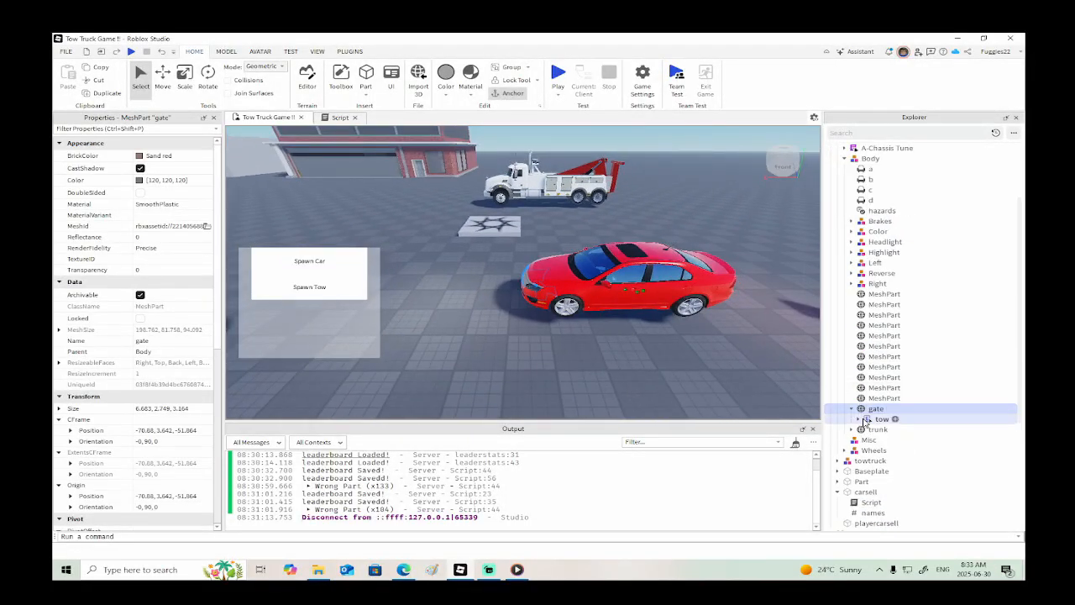
{"action": "left_click", "coordinate": [860, 418]}
{"action": "right_click", "coordinate": [880, 418]}
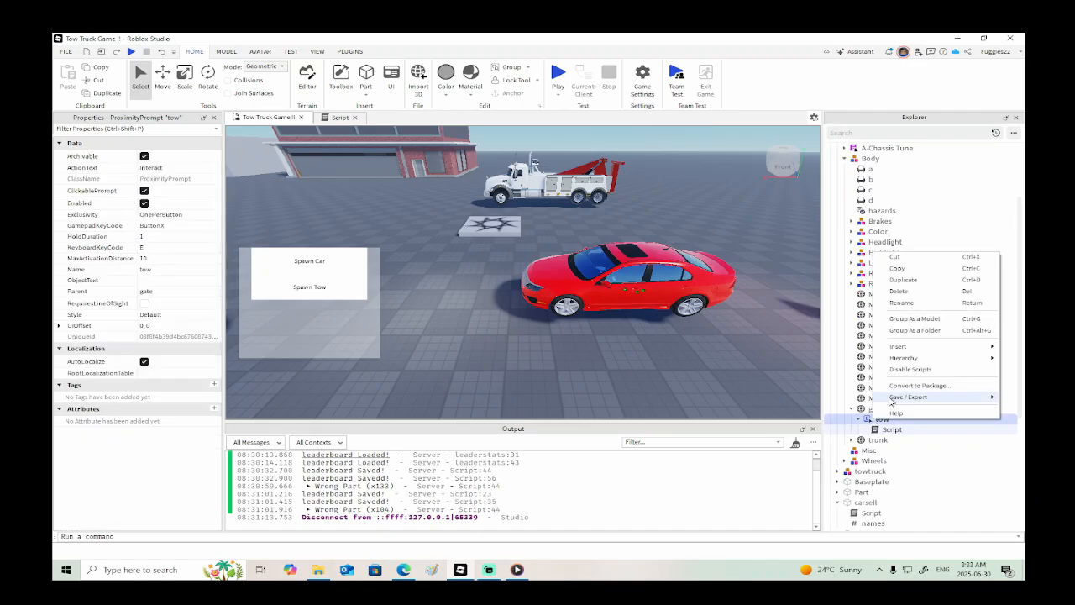
{"action": "mouse_move", "coordinate": [899, 347]}
{"action": "left_click", "coordinate": [821, 365]}
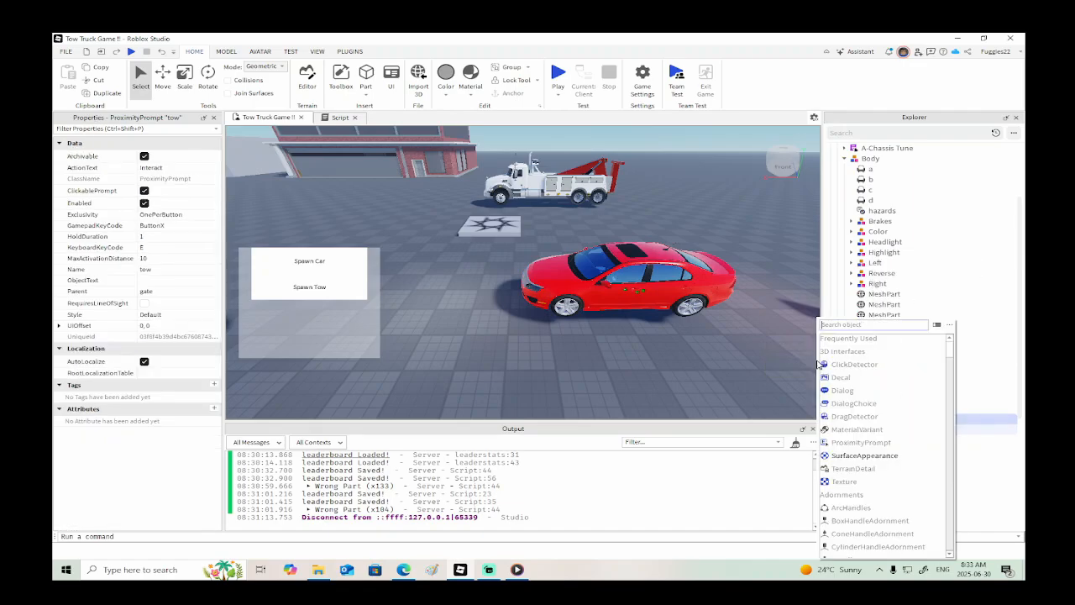
{"action": "type", "text": "s"}
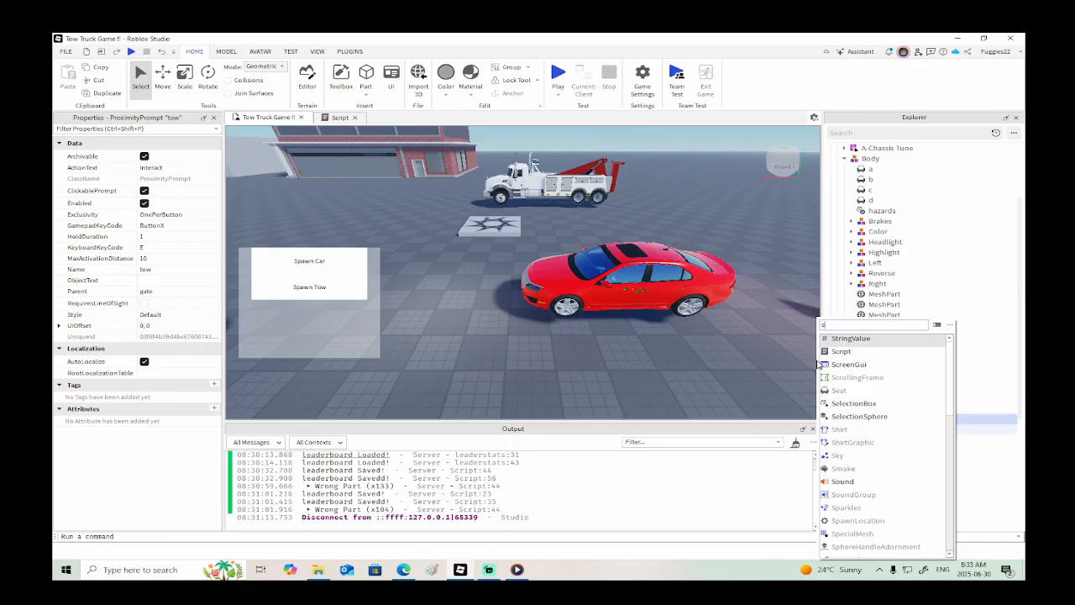
{"action": "left_click", "coordinate": [836, 340]}
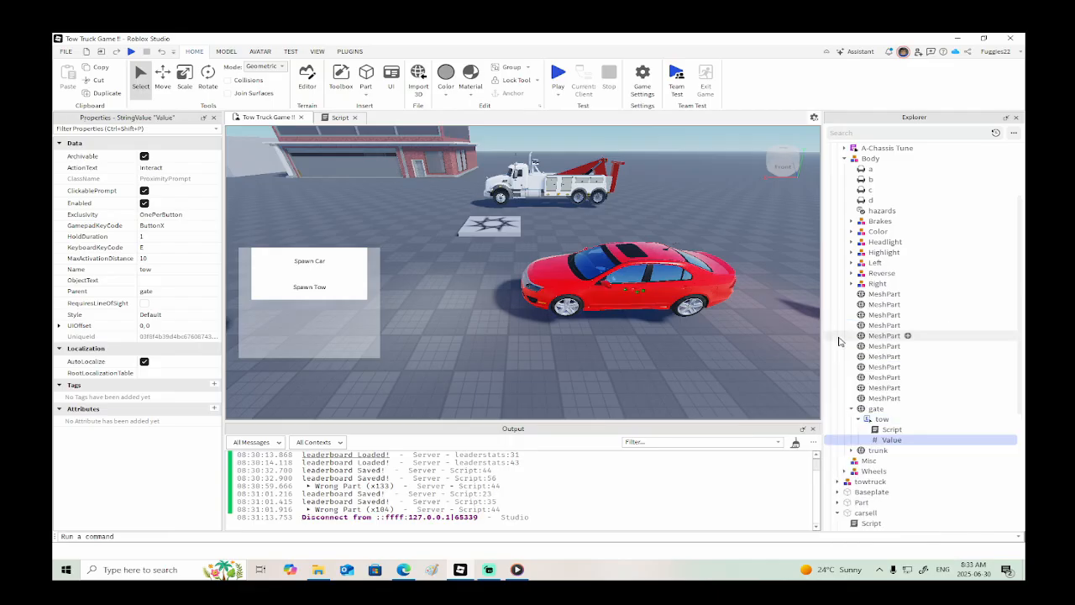
- Examine the grey car's towsell part down to its tow prompt to check how the string value there is named
{"action": "double_click", "coordinate": [891, 442]}
{"action": "right_click_drag", "start_coordinate": [714, 369], "coordinate": [577, 283]}
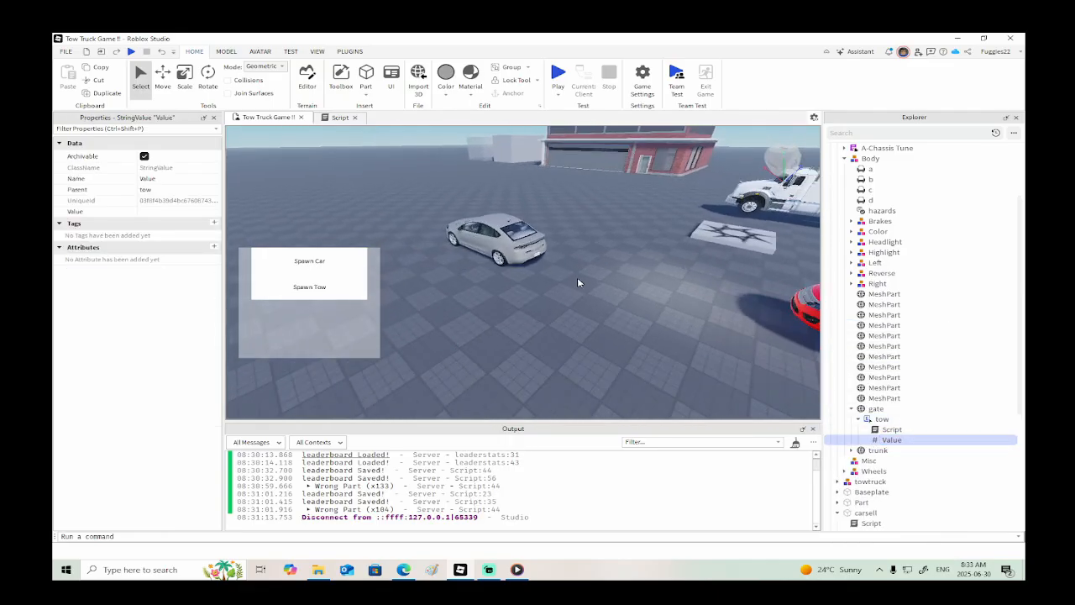
{"action": "left_click", "coordinate": [495, 239]}
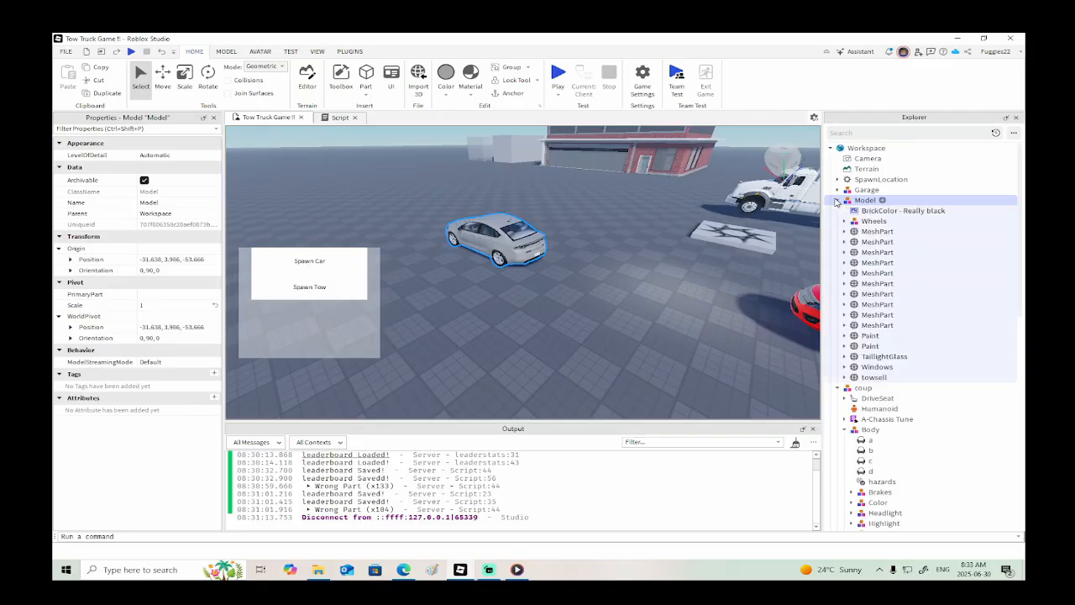
{"action": "left_click", "coordinate": [844, 377]}
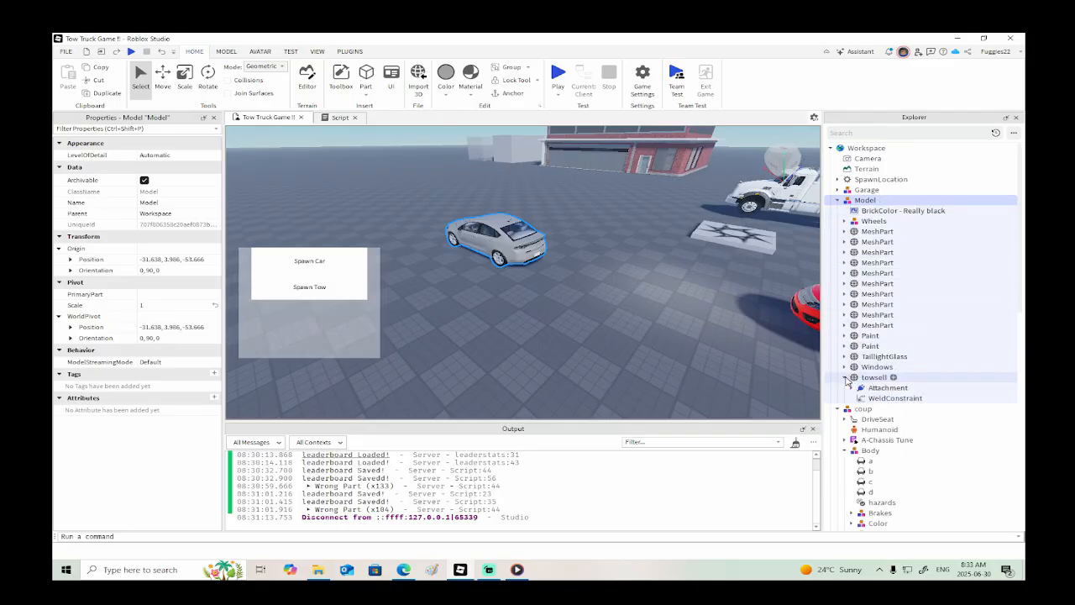
{"action": "left_click", "coordinate": [852, 388]}
{"action": "left_click", "coordinate": [858, 398]}
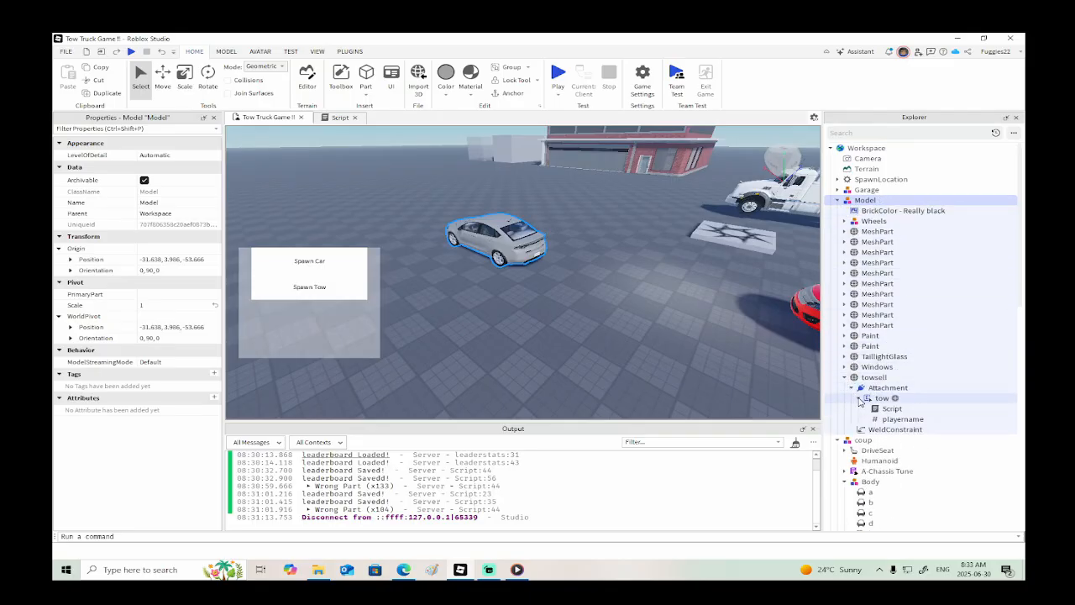
{"action": "key", "text": "d"}
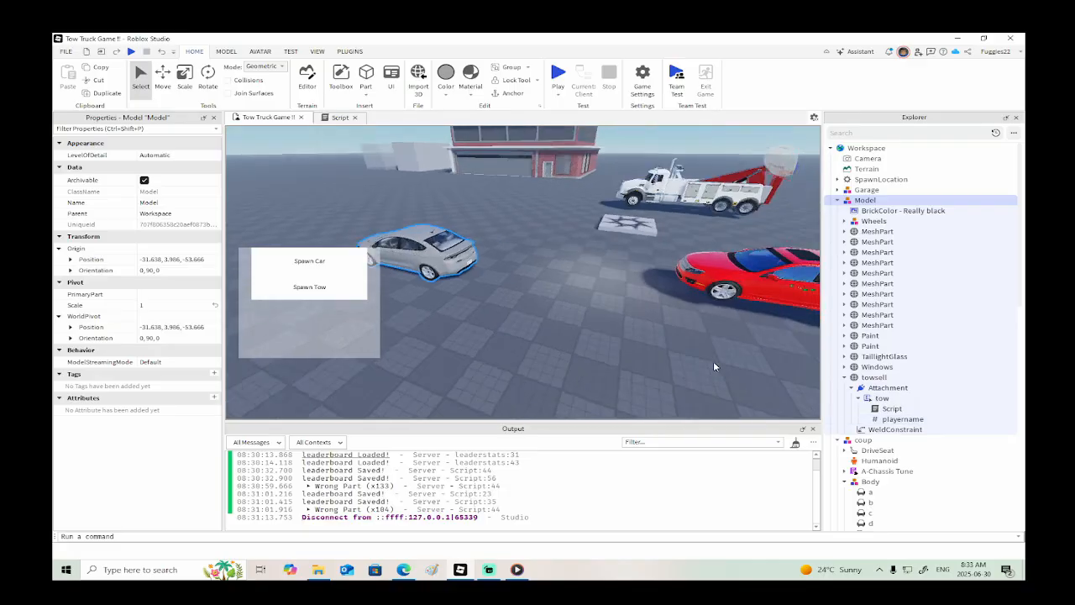
{"action": "key", "text": "d"}
{"action": "key", "text": "w"}
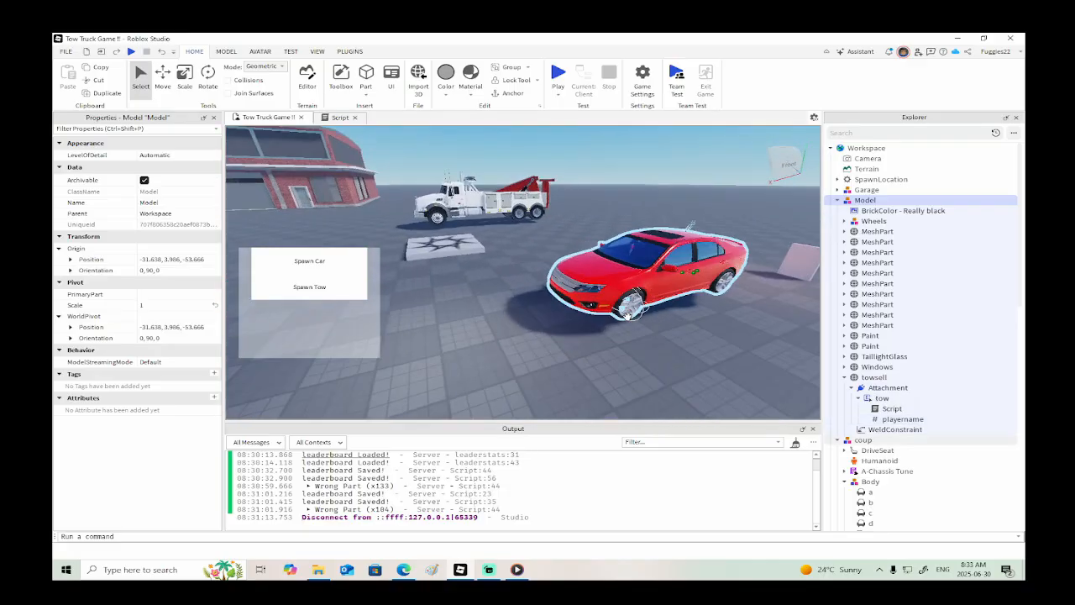
- Rename the new string value under the red coup's tow prompt to playername
{"action": "left_click", "coordinate": [570, 280]}
{"action": "left_click", "coordinate": [851, 244]}
{"action": "left_click", "coordinate": [857, 254]}
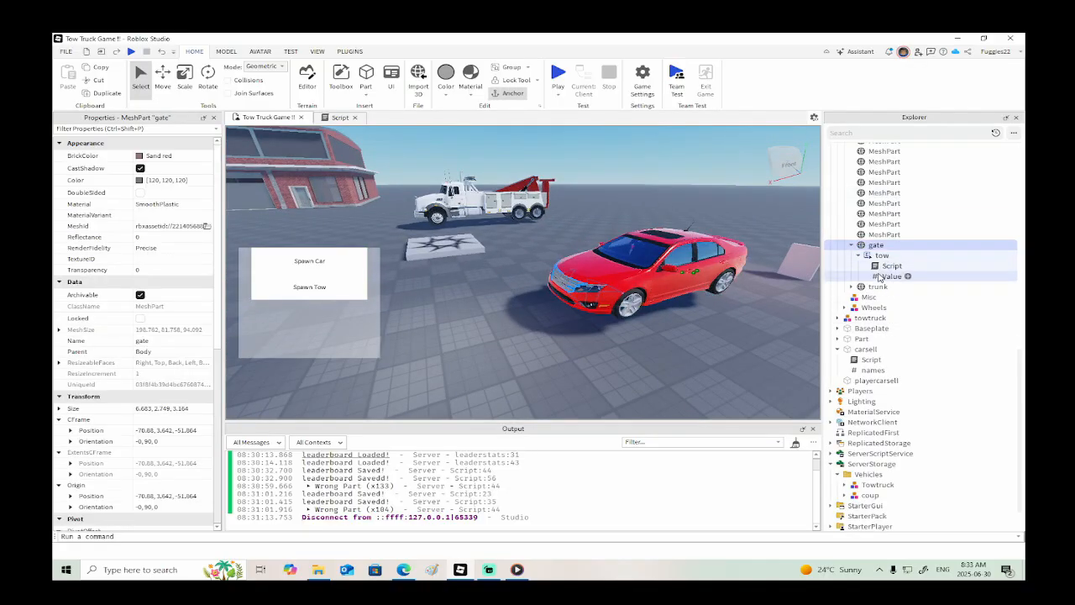
{"action": "left_click", "coordinate": [888, 276]}
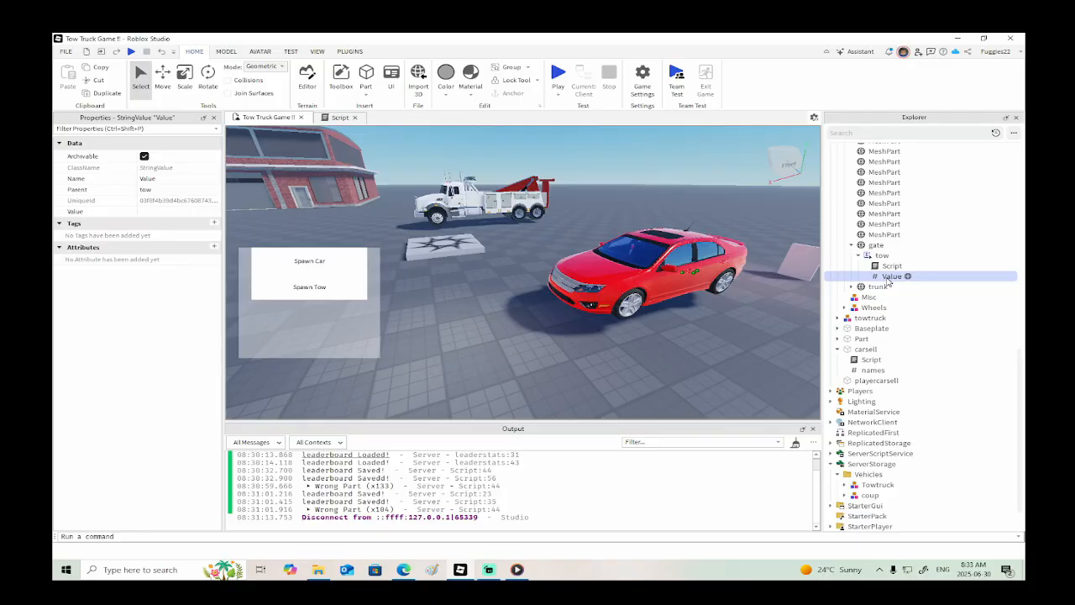
{"action": "left_click", "coordinate": [888, 277]}
{"action": "key", "text": "BackSpace"}
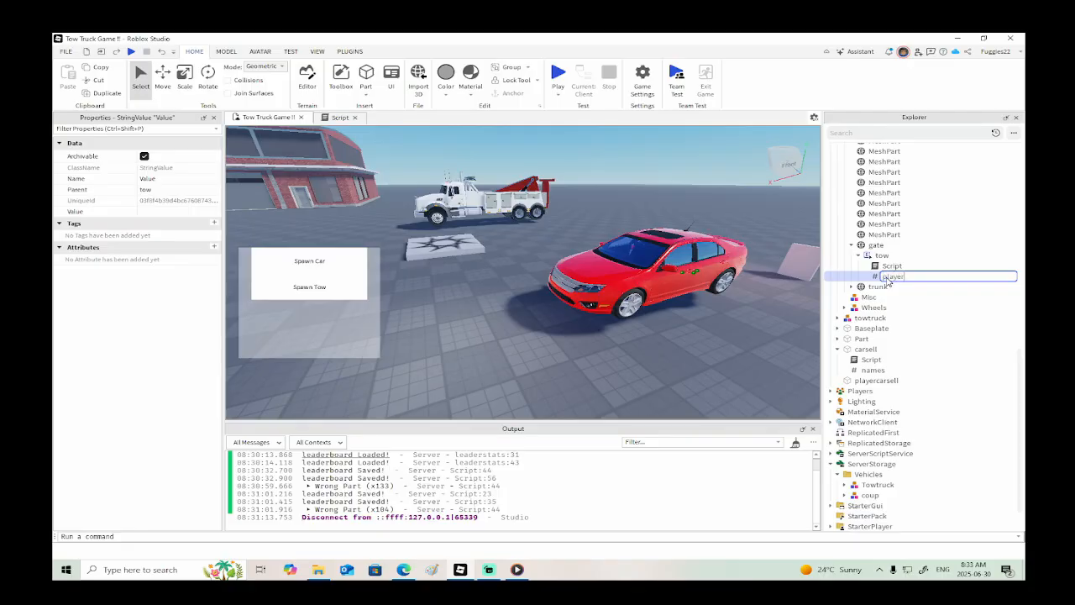
{"action": "type", "text": "playername"}
{"action": "key", "text": "Return"}
{"action": "left_click", "coordinate": [889, 277]}
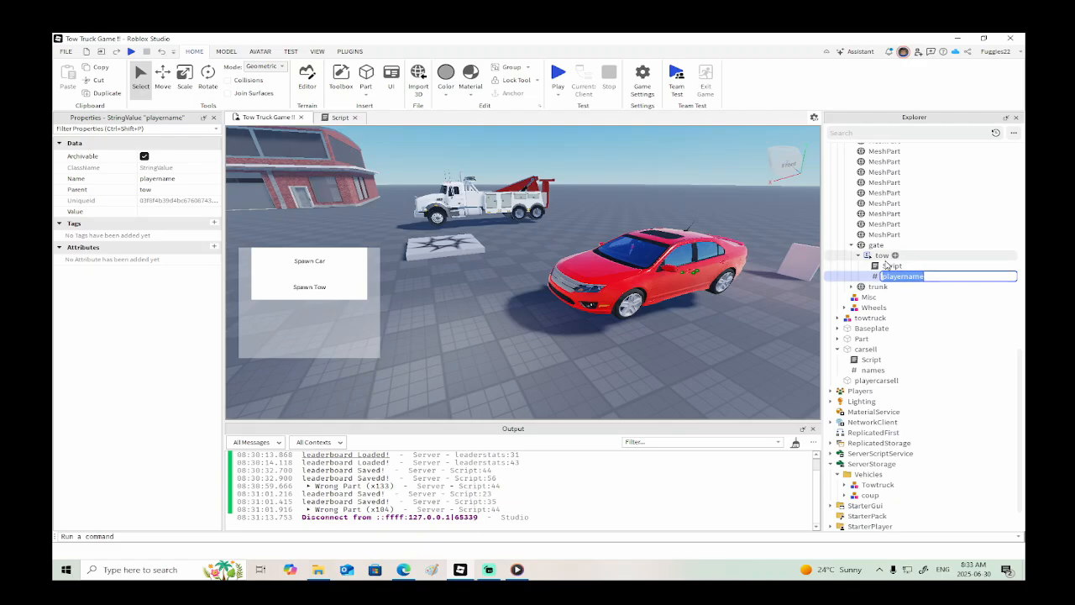
- Copy the DataStoreService, myDataStore, reward, exp and event declarations from the carsell script to the start of the coup's tow script
{"action": "double_click", "coordinate": [892, 265]}
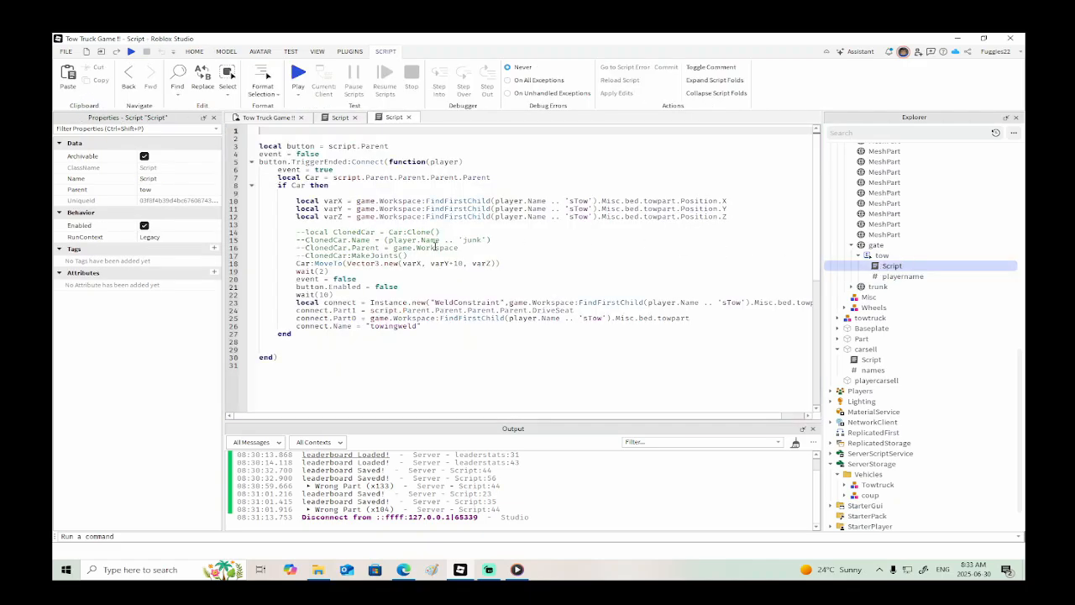
{"action": "left_click", "coordinate": [337, 117]}
{"action": "scroll", "coordinate": [387, 200], "scroll_direction": "up", "scroll_amount": 2}
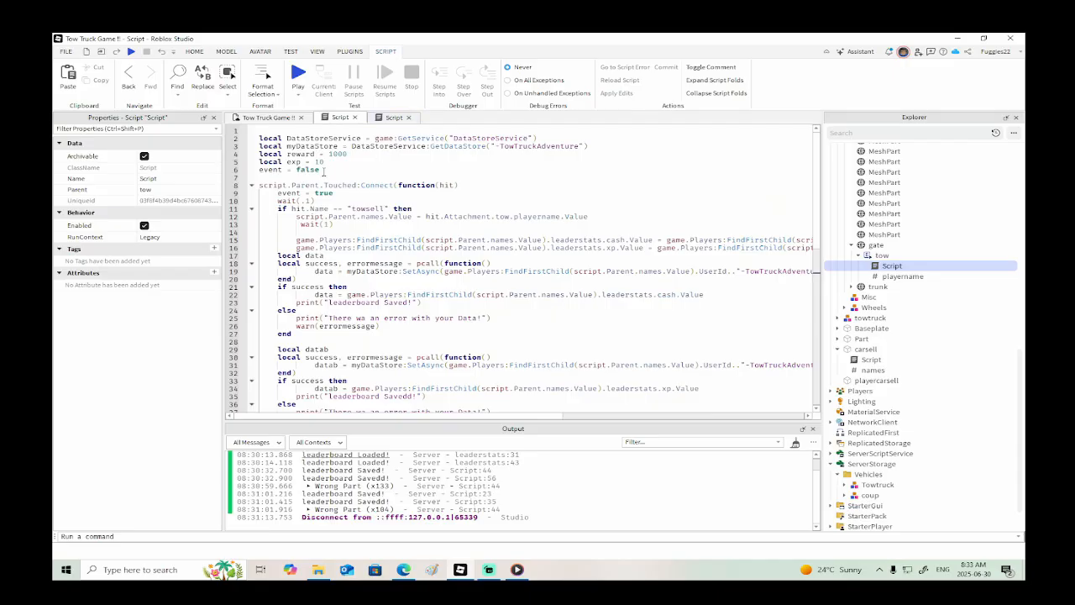
{"action": "left_click_drag", "start_coordinate": [324, 171], "coordinate": [252, 131]}
{"action": "left_click", "coordinate": [358, 174]}
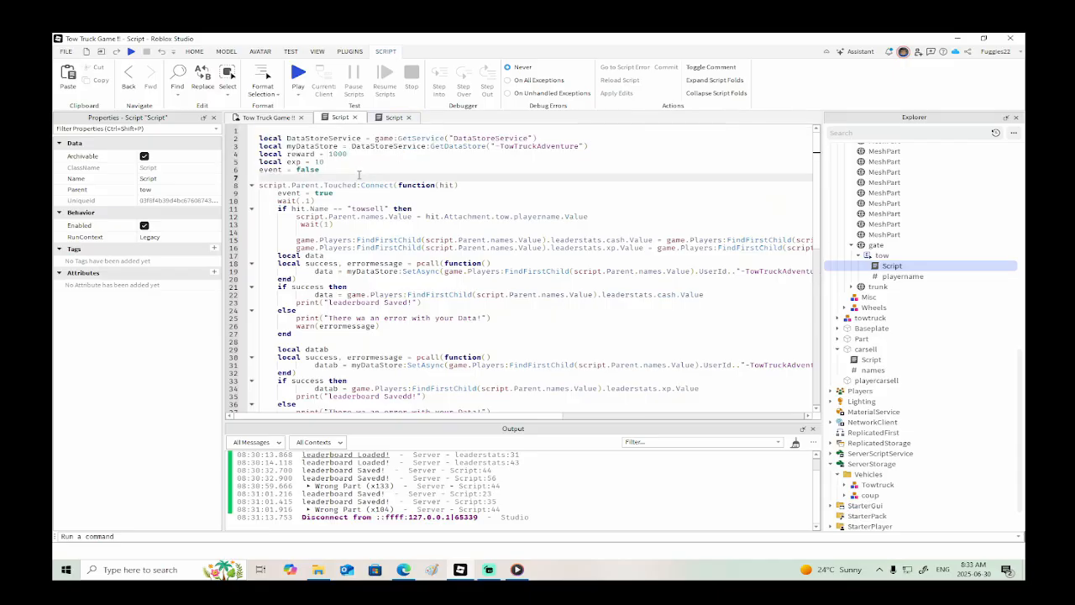
{"action": "left_click_drag", "start_coordinate": [323, 172], "coordinate": [256, 136]}
{"action": "key", "text": "ctrl+c"}
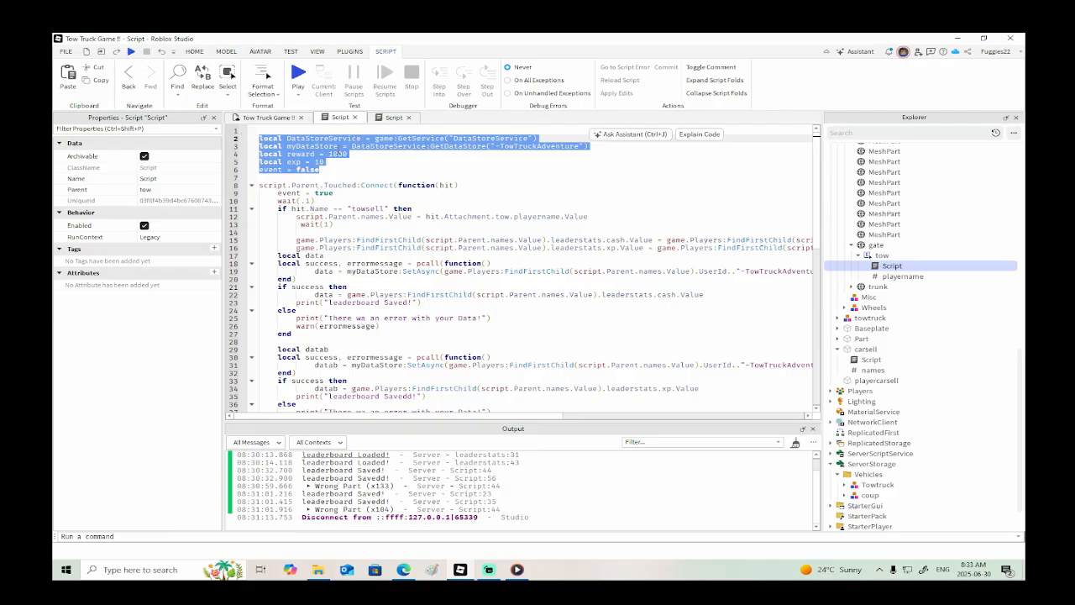
{"action": "left_click", "coordinate": [395, 118]}
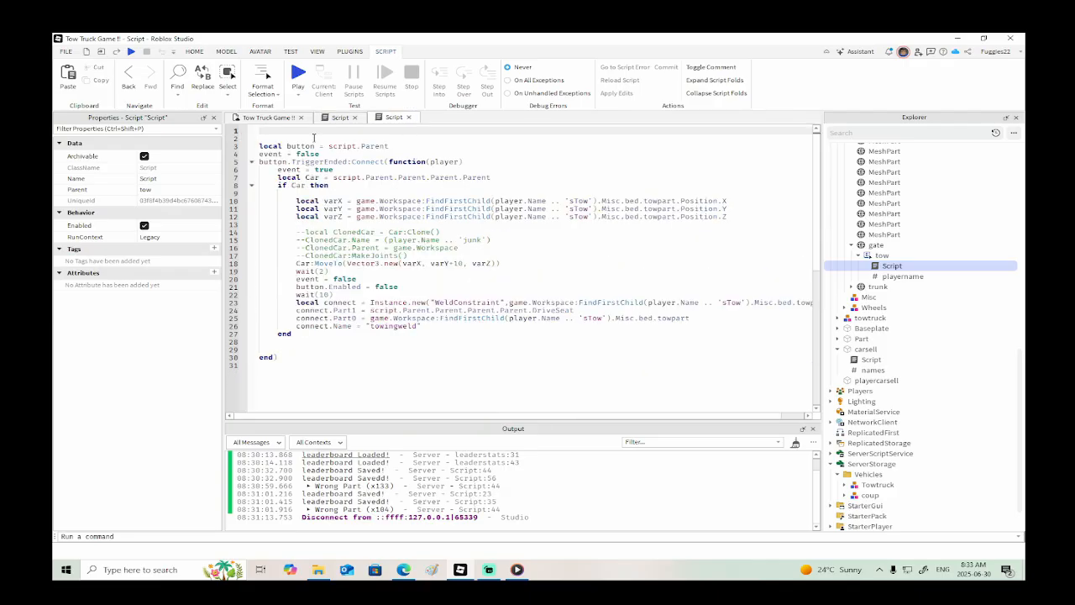
{"action": "key", "text": "ctrl+v"}
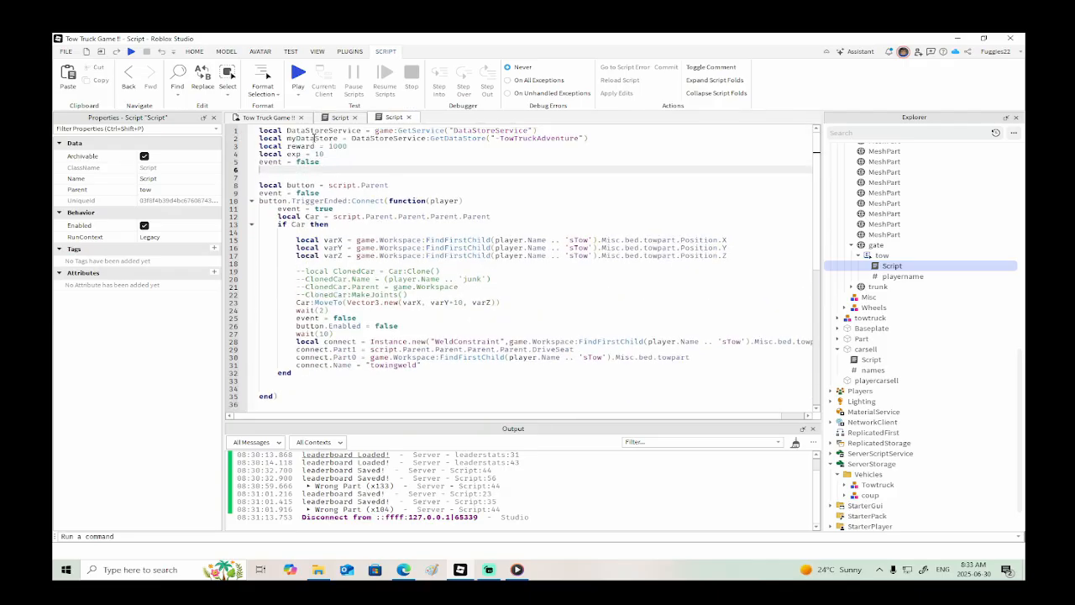
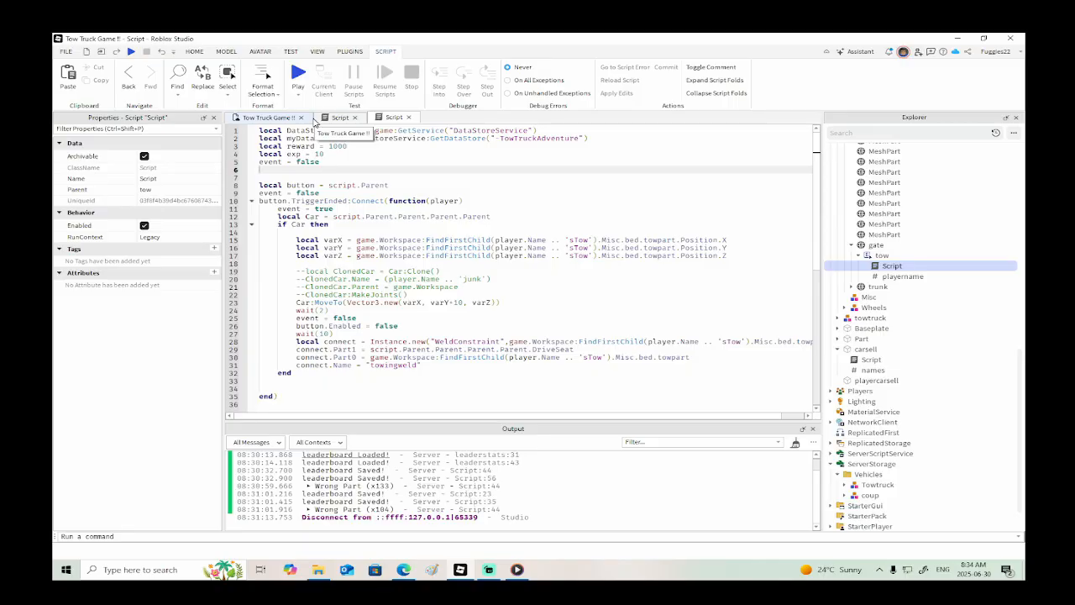
- Open the tow script under the grey car's towsell part and close the carsell script
{"action": "left_click", "coordinate": [340, 117]}
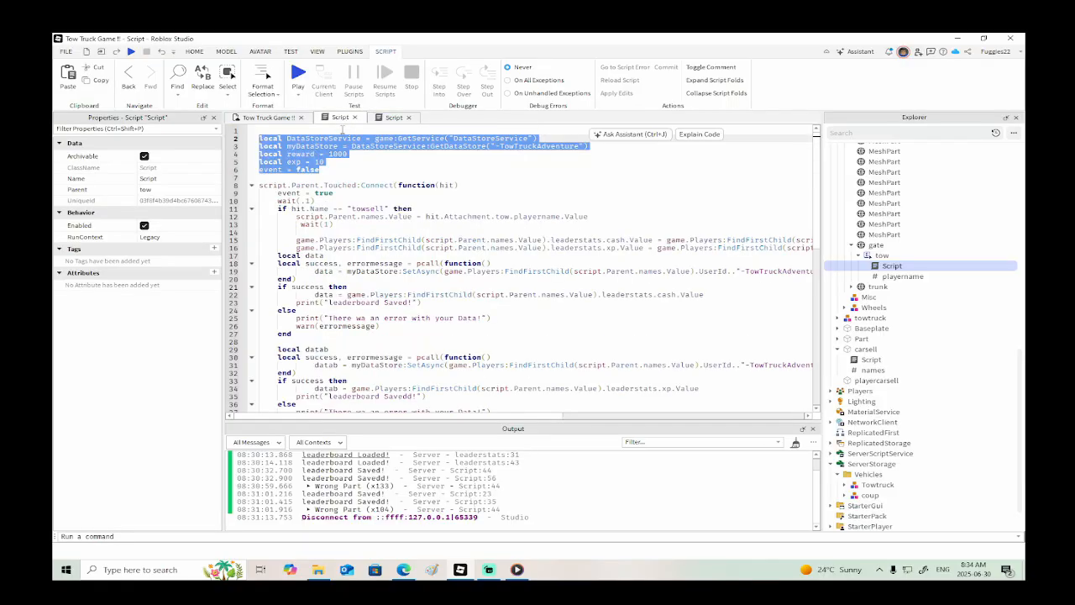
{"action": "left_click", "coordinate": [356, 174]}
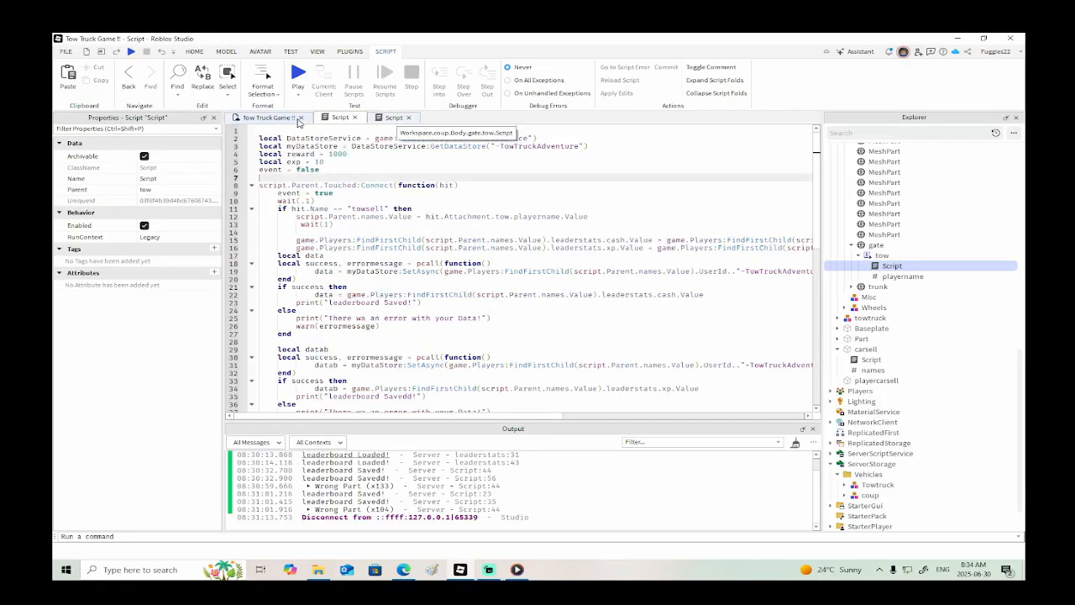
{"action": "left_click", "coordinate": [267, 119]}
{"action": "key", "text": "w"}
{"action": "right_click_drag", "start_coordinate": [510, 318], "coordinate": [509, 319]}
{"action": "left_click", "coordinate": [438, 284]}
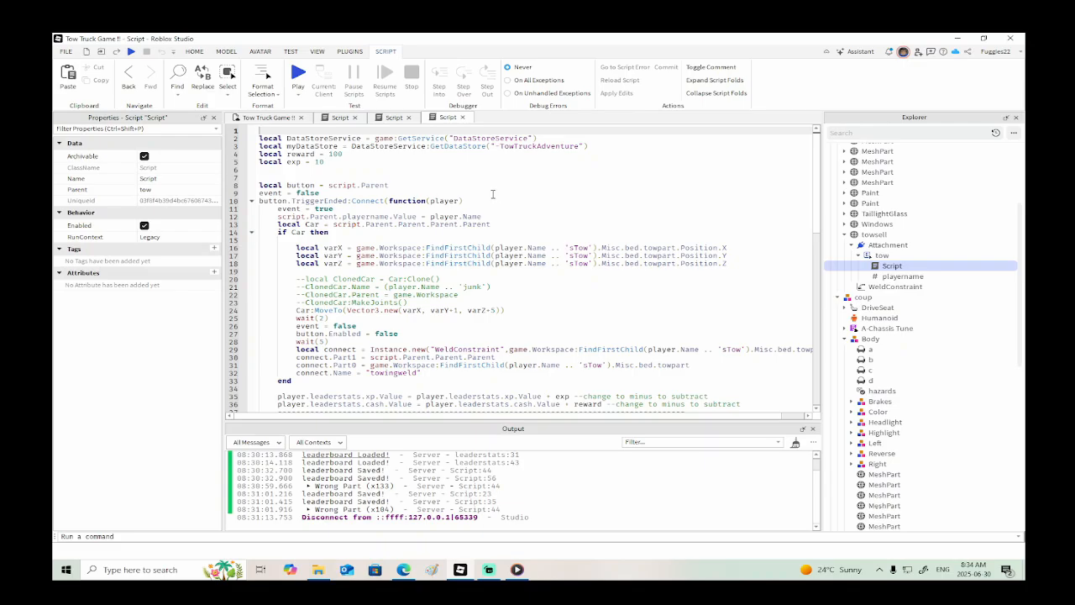
{"action": "left_click", "coordinate": [337, 119]}
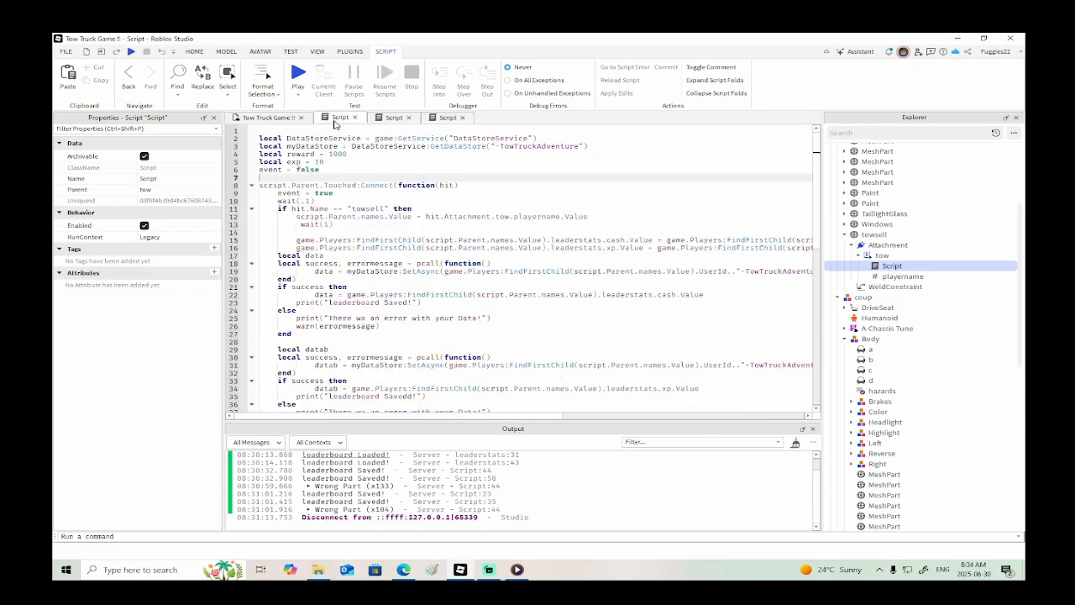
{"action": "left_click", "coordinate": [356, 120]}
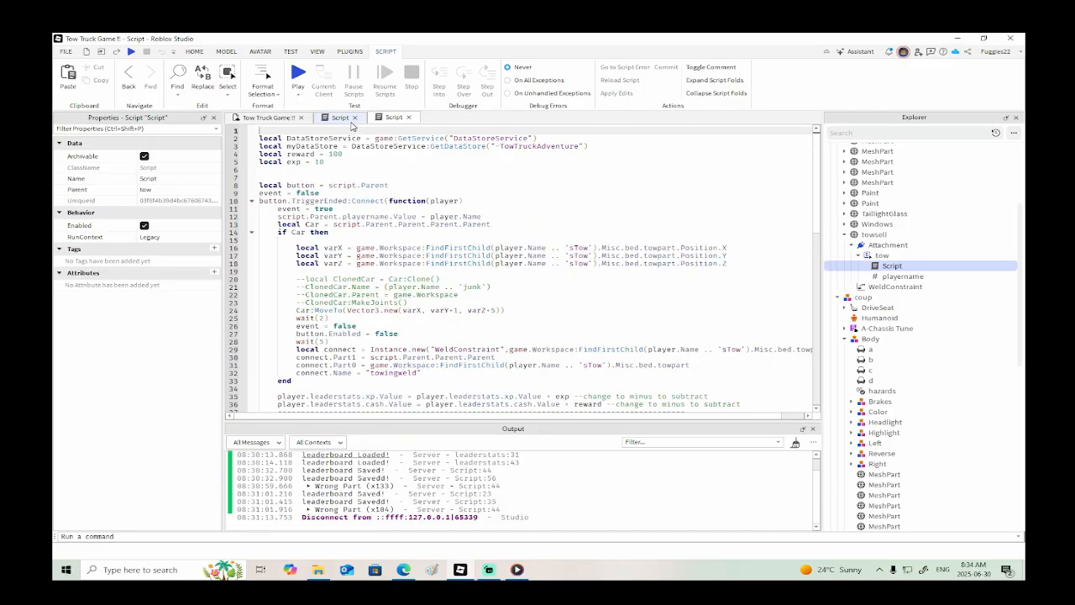
- Rename the script inside the carsell part as npccarsell
{"action": "left_click", "coordinate": [269, 118]}
{"action": "scroll", "coordinate": [497, 241], "scroll_direction": "down", "scroll_amount": 4}
{"action": "right_click_drag", "start_coordinate": [496, 241], "coordinate": [457, 182]}
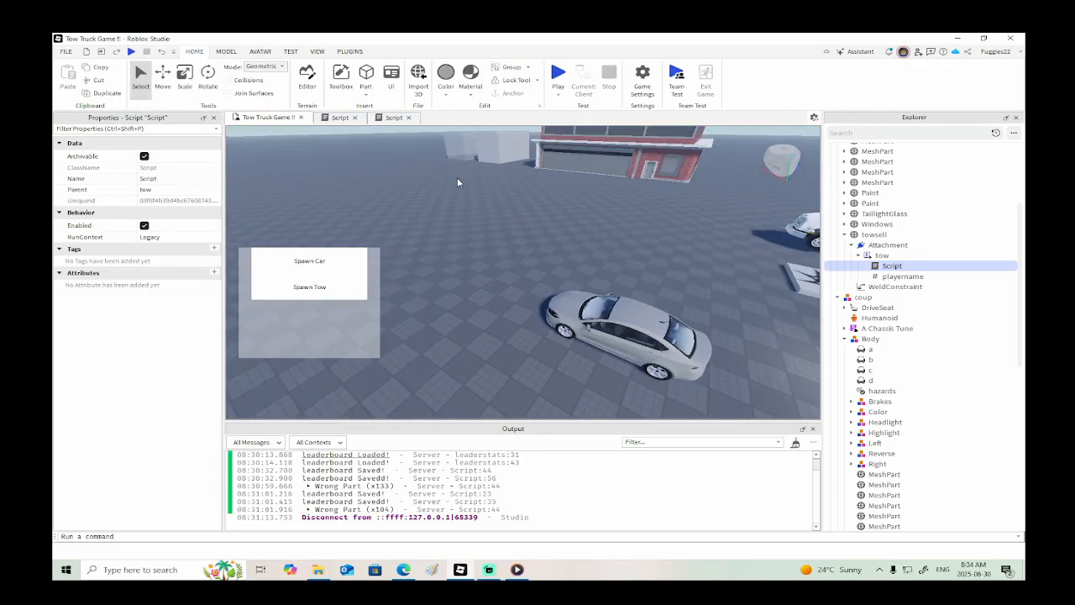
{"action": "left_click", "coordinate": [456, 147]}
{"action": "left_click", "coordinate": [868, 319]}
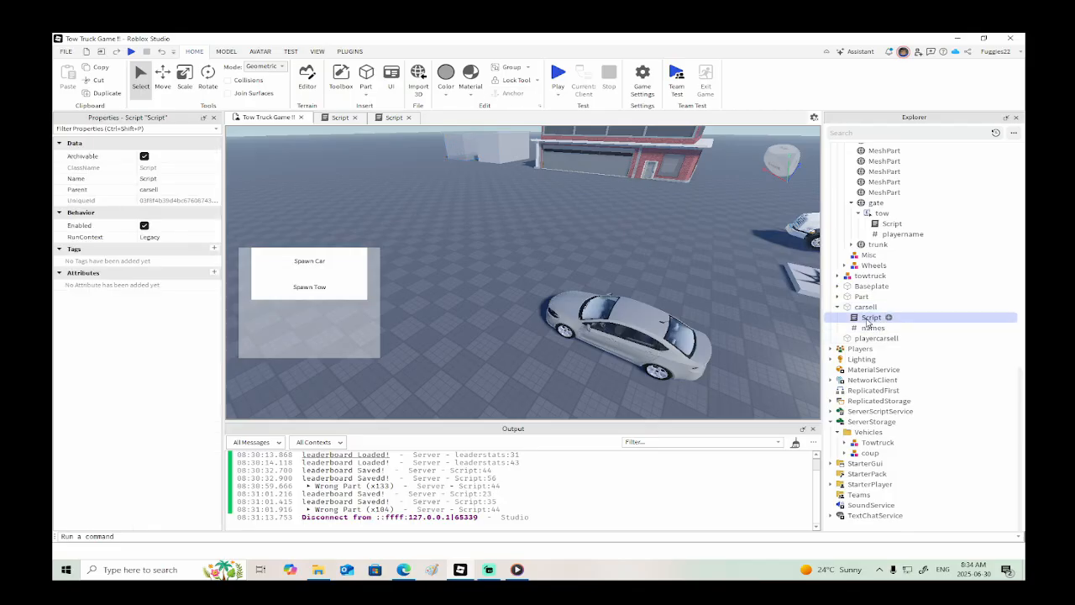
{"action": "left_click", "coordinate": [871, 318]}
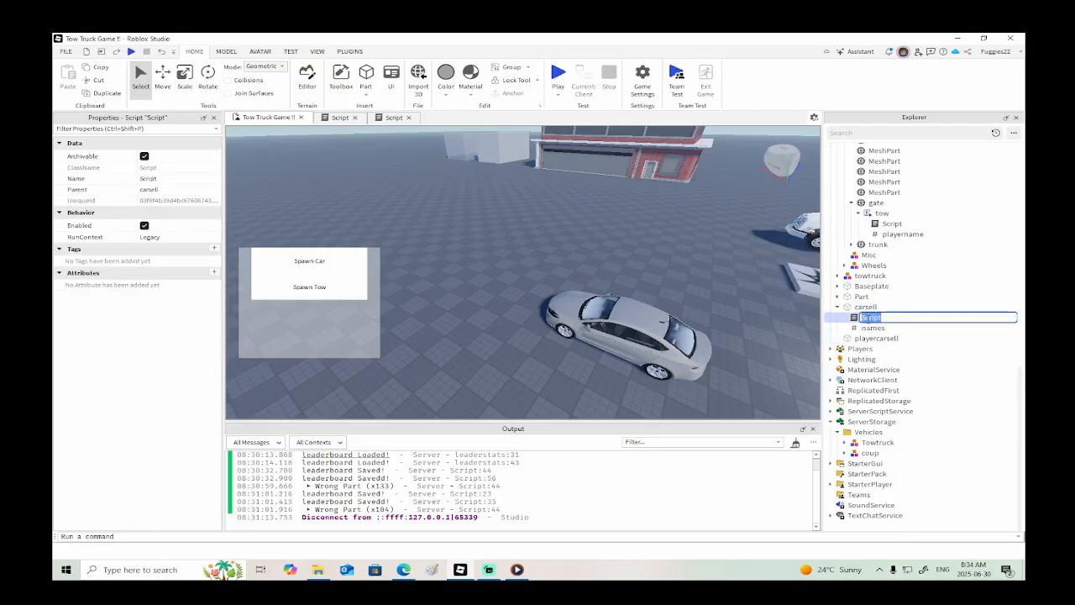
{"action": "type", "text": "npccarsell"}
{"action": "key", "text": "Return"}
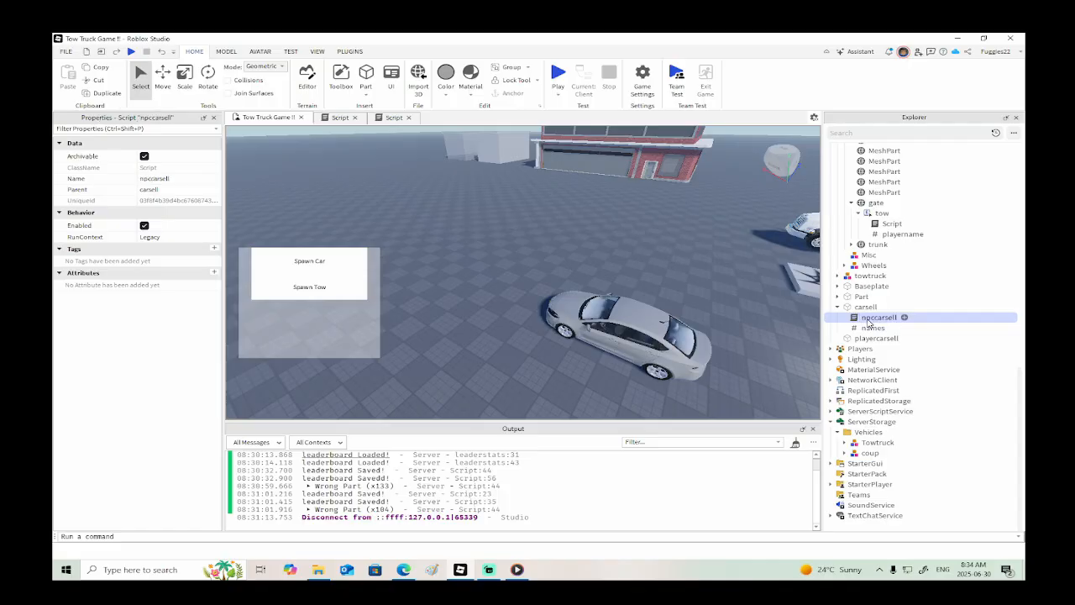
- Locate the coup's open tow script in the object hierarchy and rename it as npctowscript
{"action": "right_click_drag", "start_coordinate": [537, 240], "coordinate": [623, 278]}
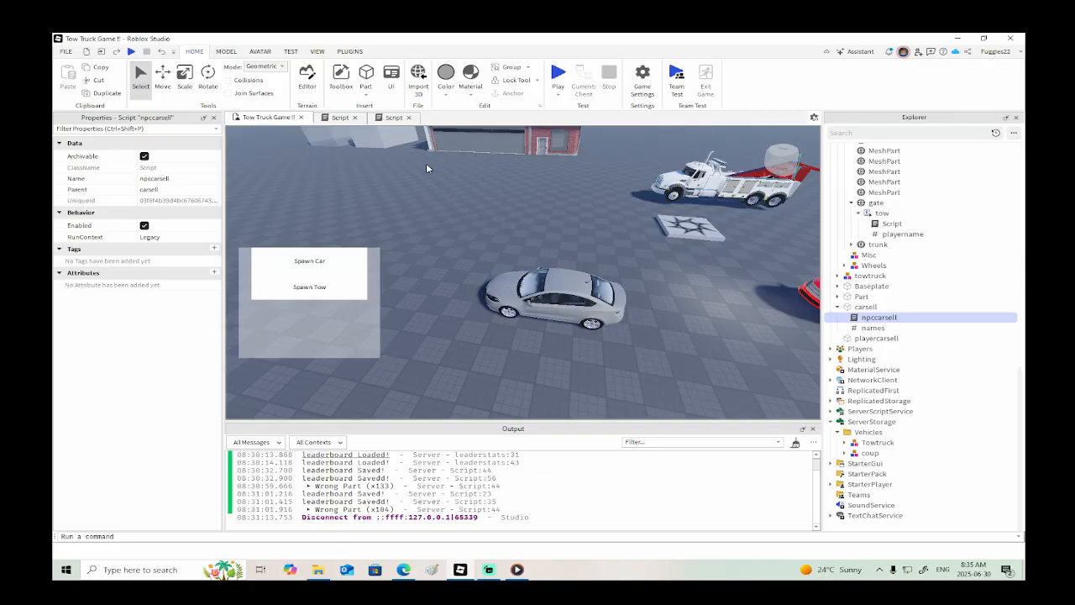
{"action": "left_click", "coordinate": [340, 117]}
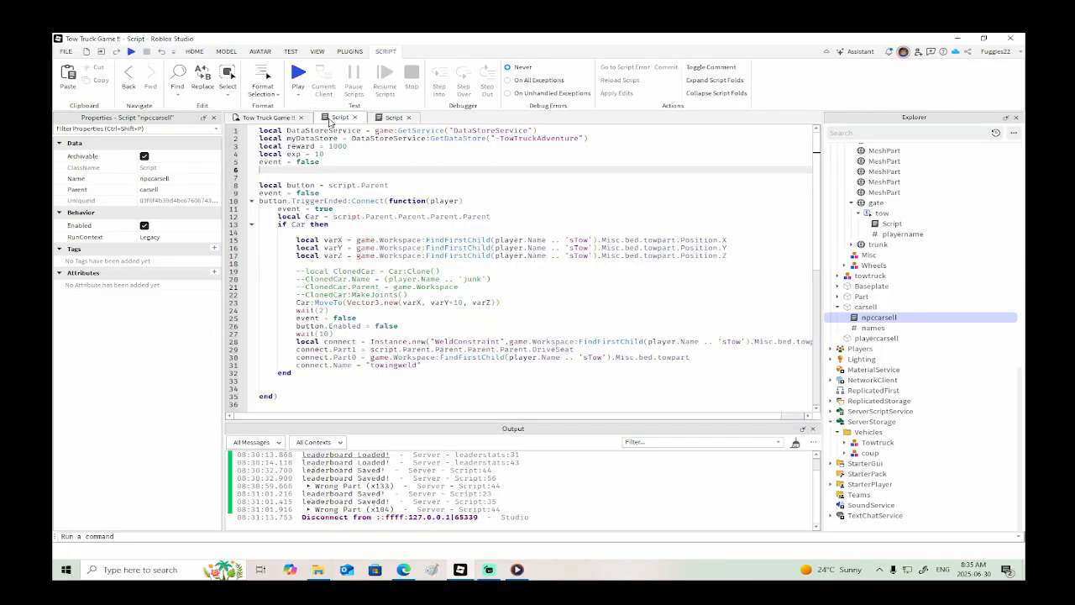
{"action": "right_click", "coordinate": [342, 120]}
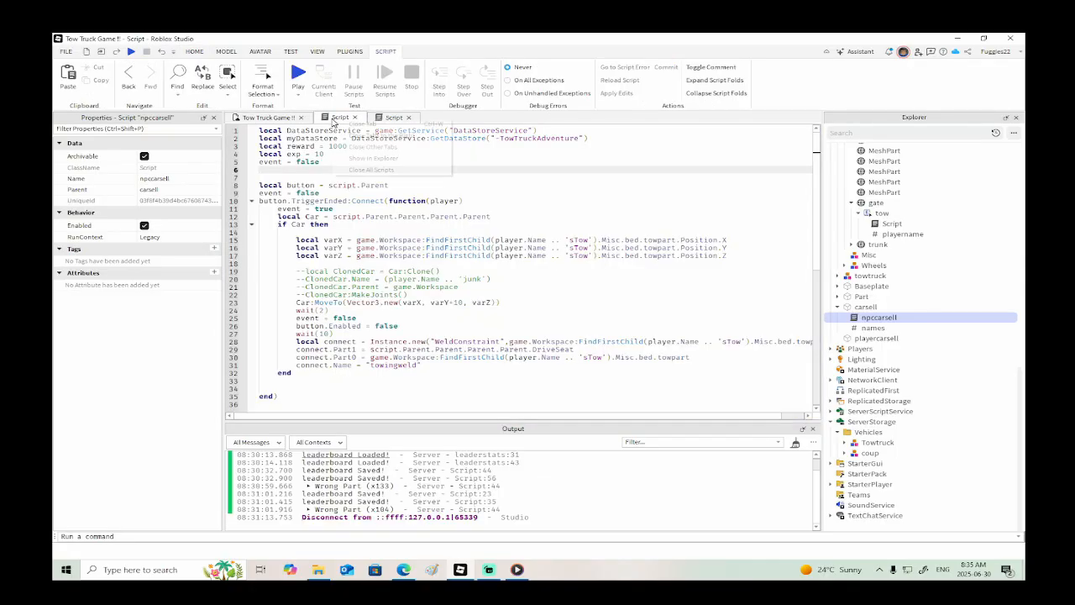
{"action": "left_click", "coordinate": [357, 159]}
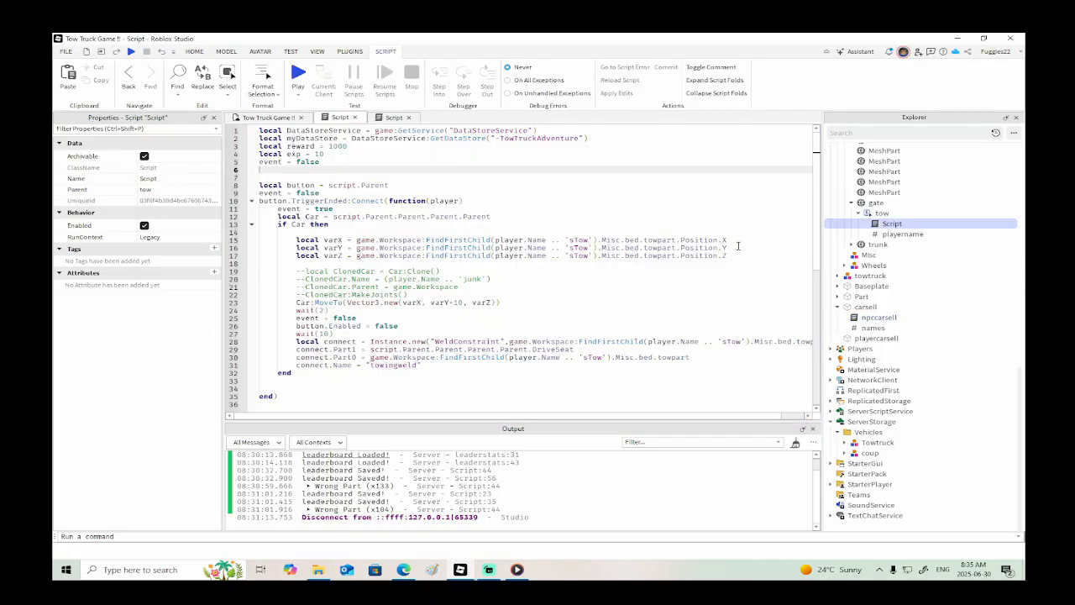
{"action": "left_click", "coordinate": [888, 225]}
{"action": "type", "text": "npc"}
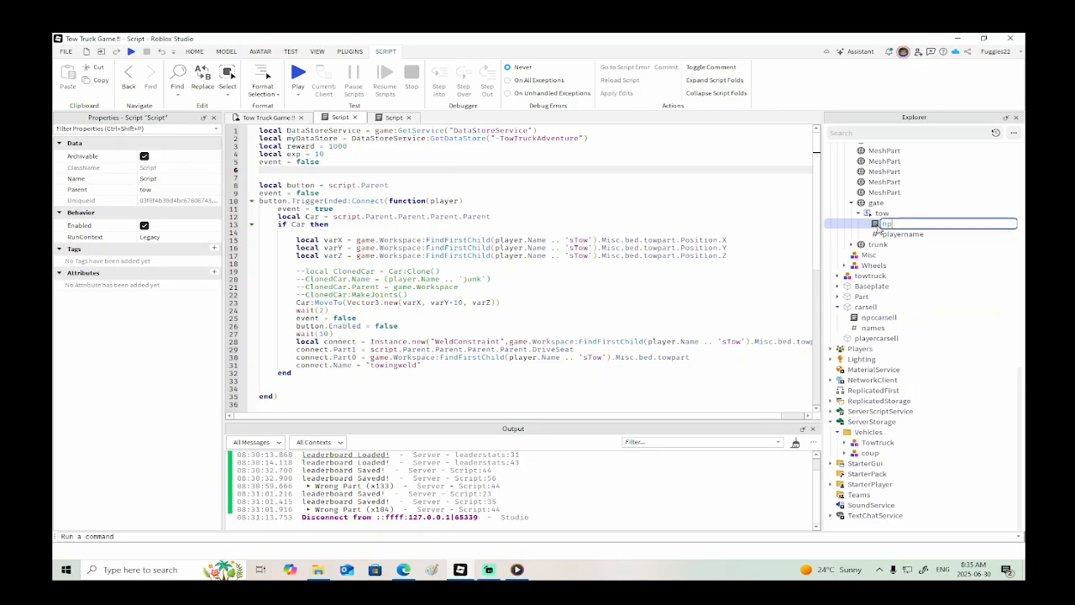
{"action": "type", "text": "towscript"}
{"action": "key", "text": "Return"}
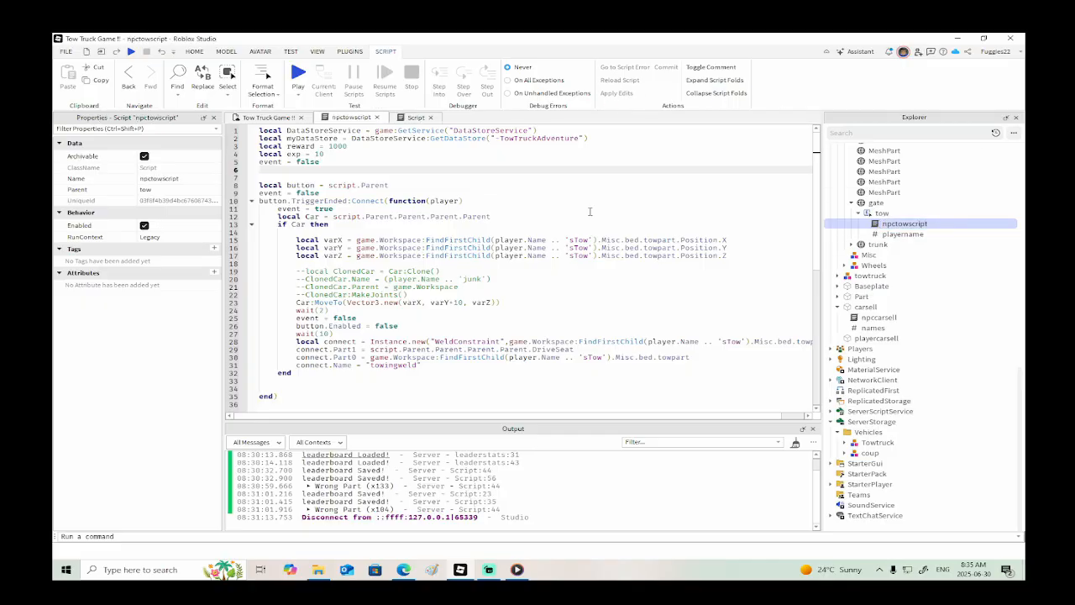
- Locate the tow script of the grey car's towsell part in the hierarchy and rename it as npctowscript
{"action": "scroll", "coordinate": [554, 260], "scroll_direction": "down", "scroll_amount": 1}
{"action": "scroll", "coordinate": [555, 261], "scroll_direction": "up", "scroll_amount": 1}
{"action": "left_click", "coordinate": [411, 119]}
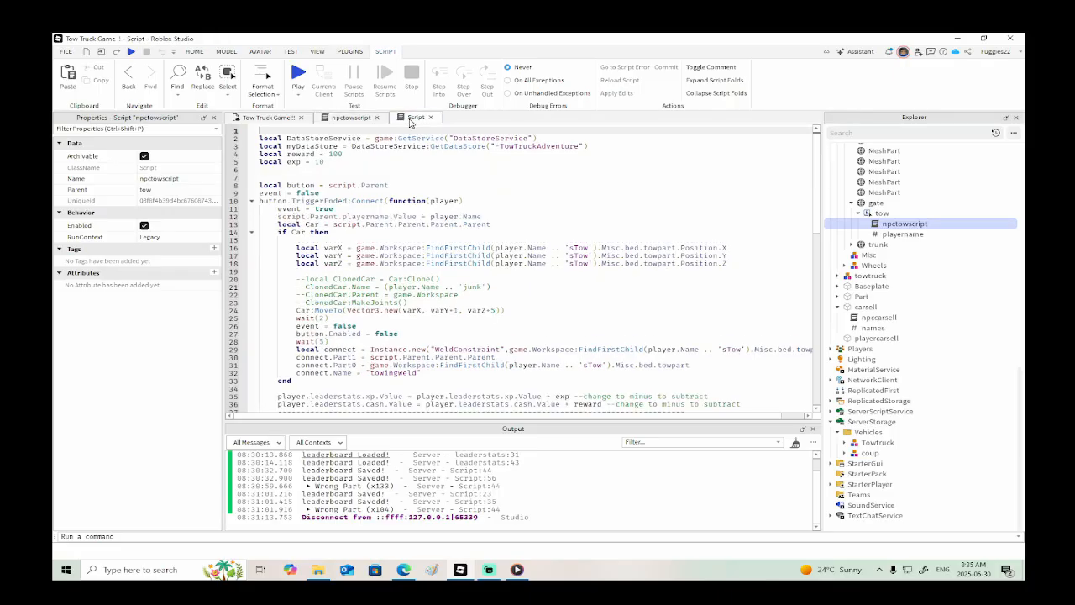
{"action": "right_click", "coordinate": [410, 122]}
{"action": "left_click", "coordinate": [430, 157]}
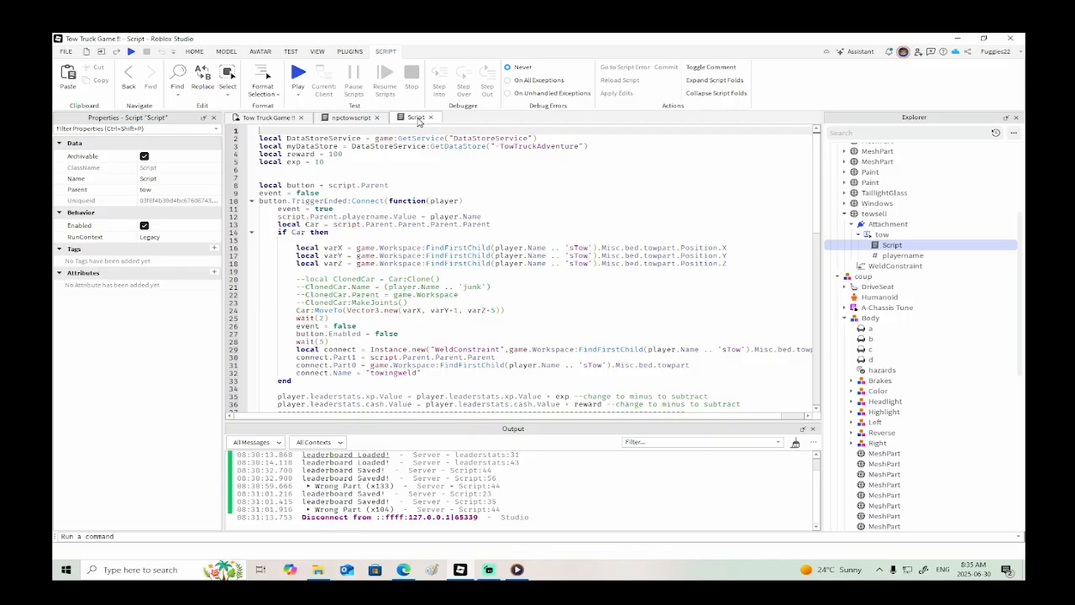
{"action": "left_click", "coordinate": [894, 249]}
{"action": "left_click", "coordinate": [893, 246]}
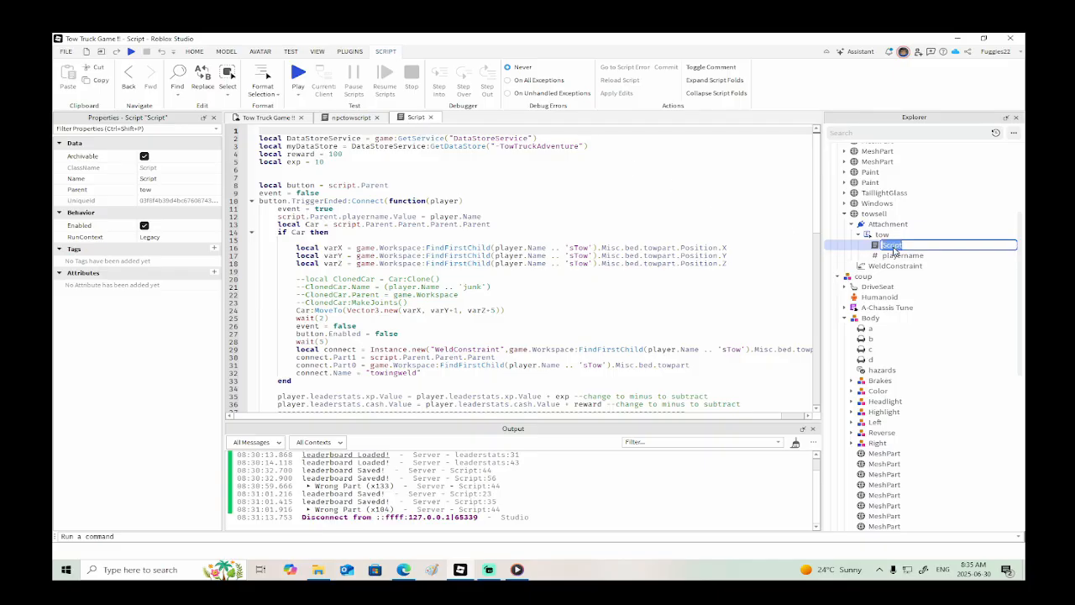
{"action": "type", "text": "npctowscript"}
{"action": "left_click", "coordinate": [337, 121]}
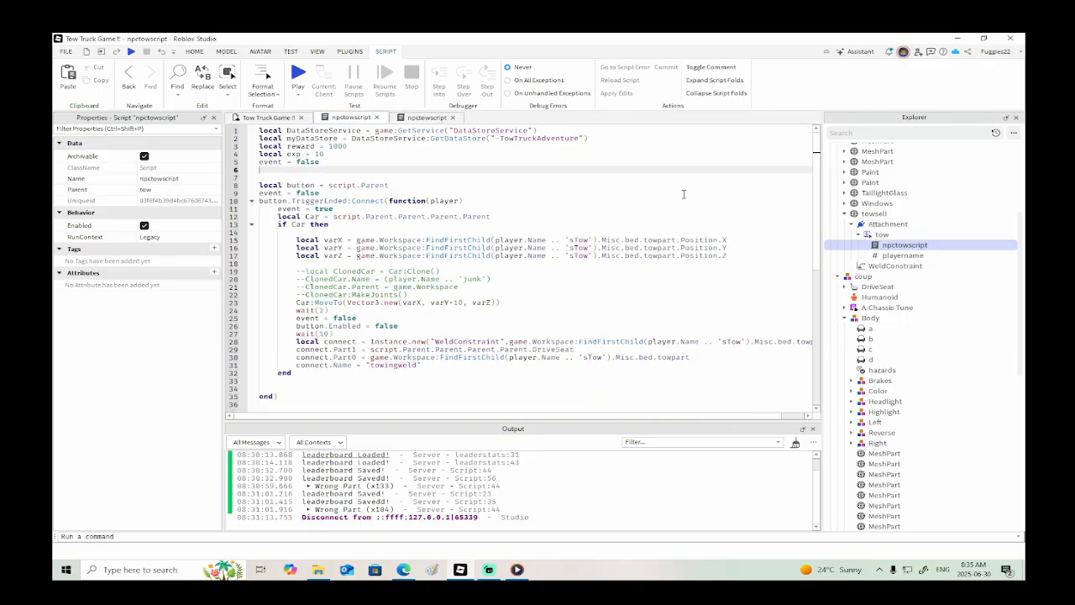
- Rename the tow script under the grey car's towsell attachment as playertowscript
{"action": "left_click", "coordinate": [896, 246]}
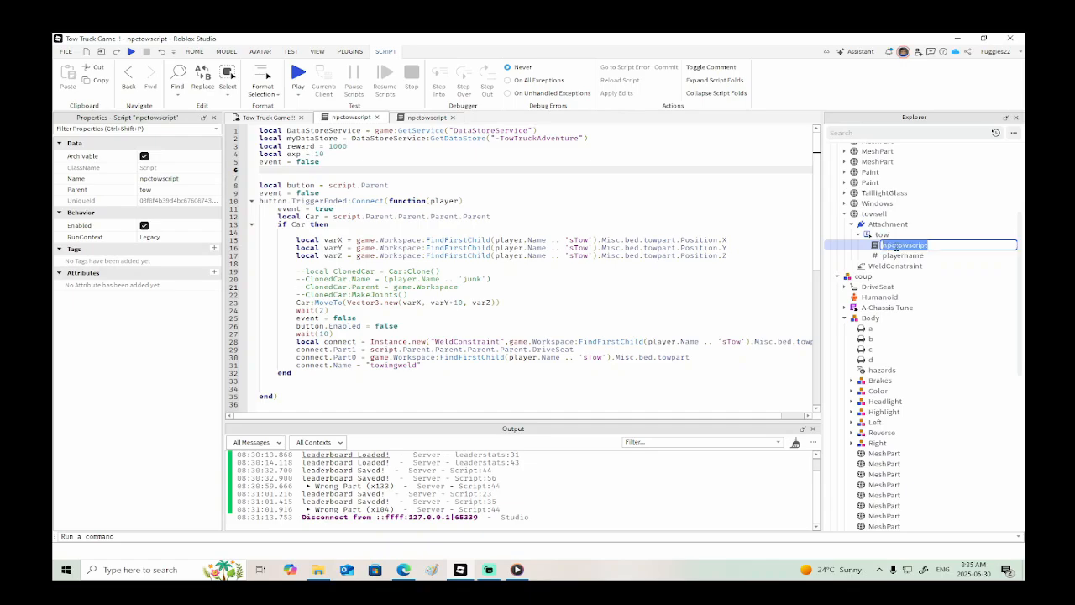
{"action": "type", "text": "playertowscript"}
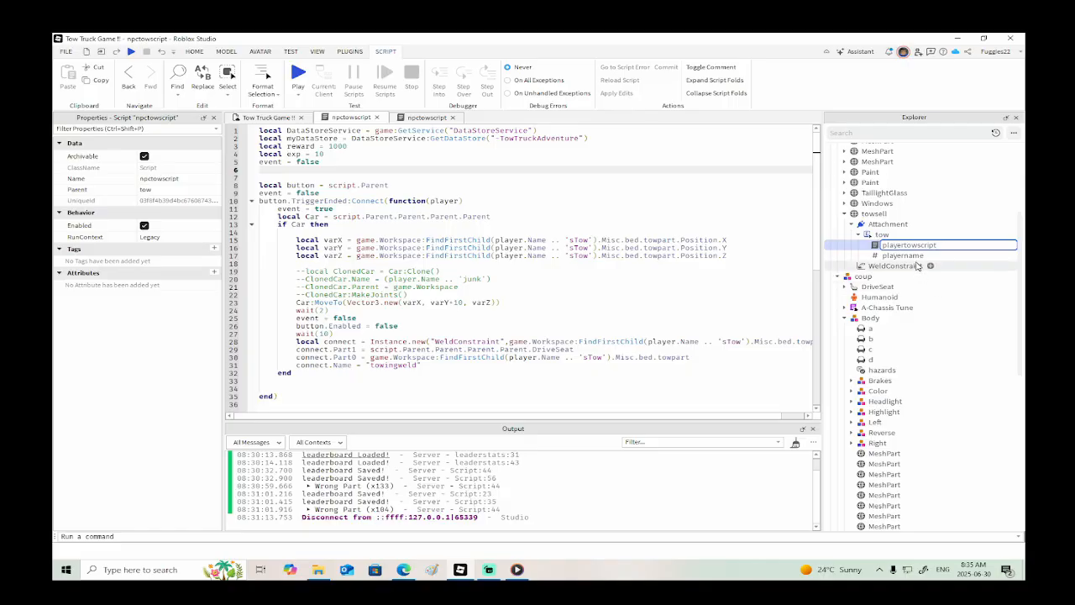
{"action": "left_click", "coordinate": [903, 256]}
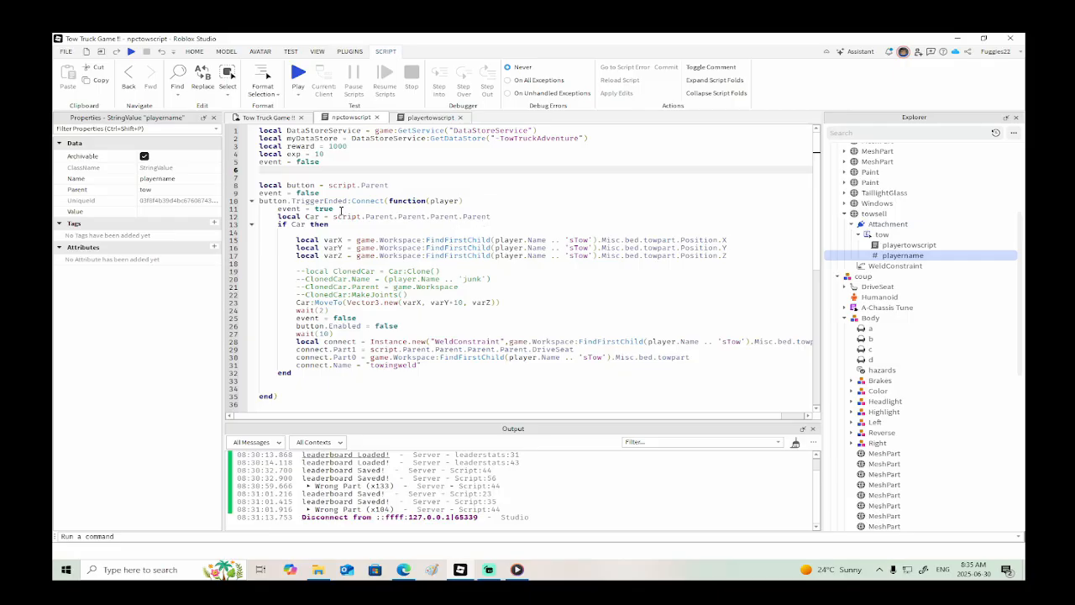
- Add the line script.Parent.playername.Value == player.Name below event = true in the TriggerEnded function of the coup's npctowscript
{"action": "double_click", "coordinate": [341, 210]}
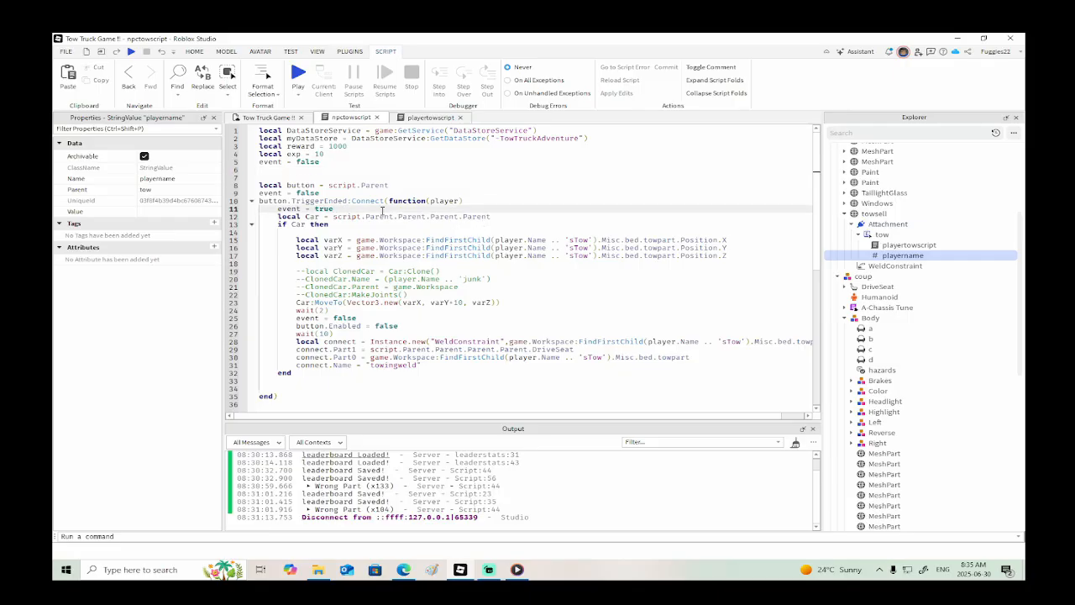
{"action": "key", "text": "Return"}
{"action": "type", "text": "script"}
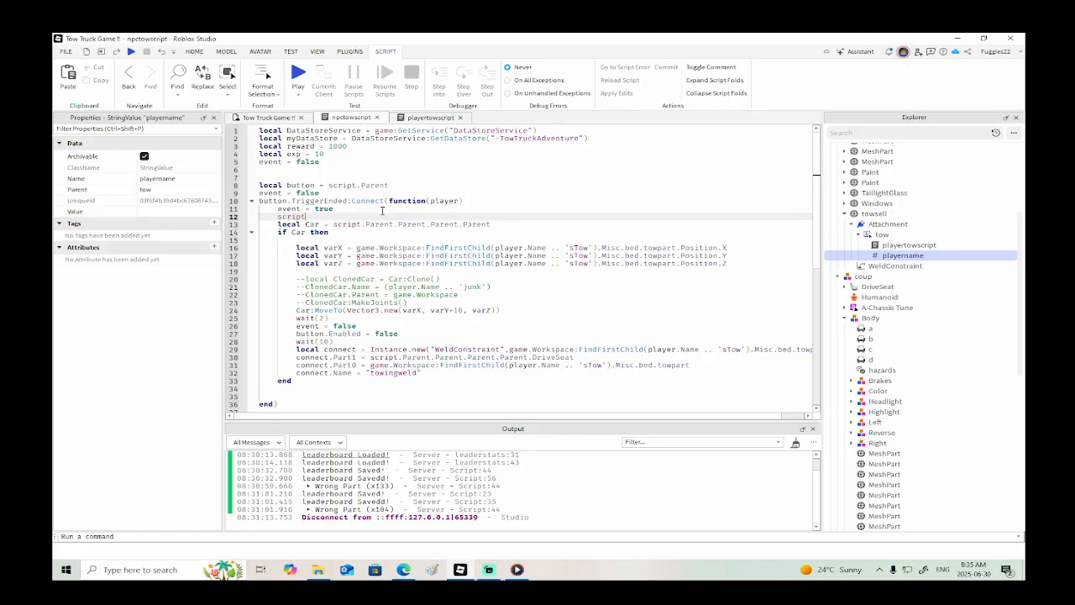
{"action": "type", "text": ".Parent.p"}
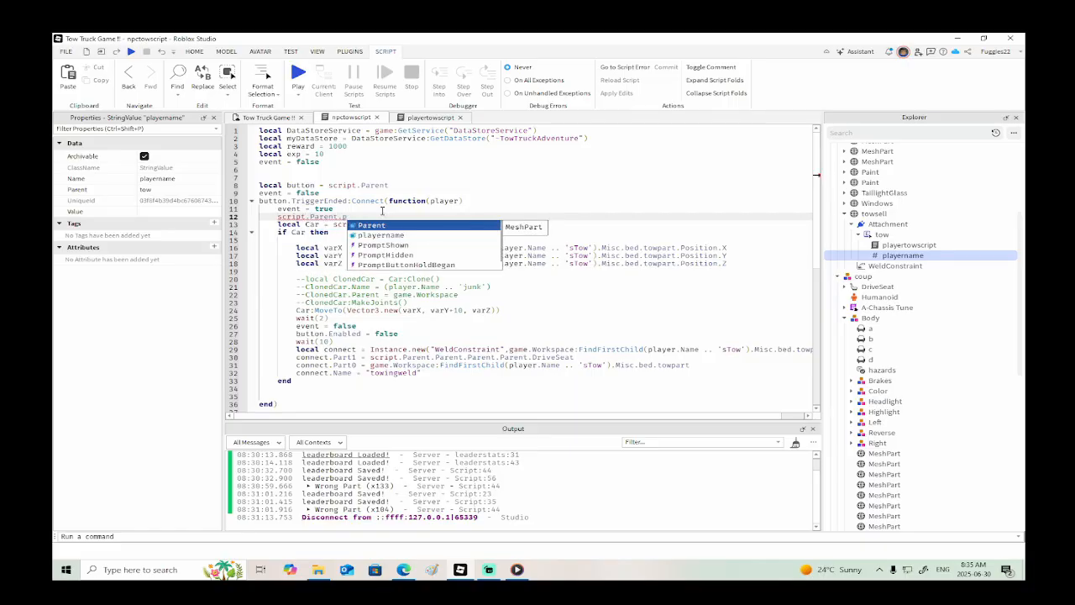
{"action": "type", "text": "layername.Value"}
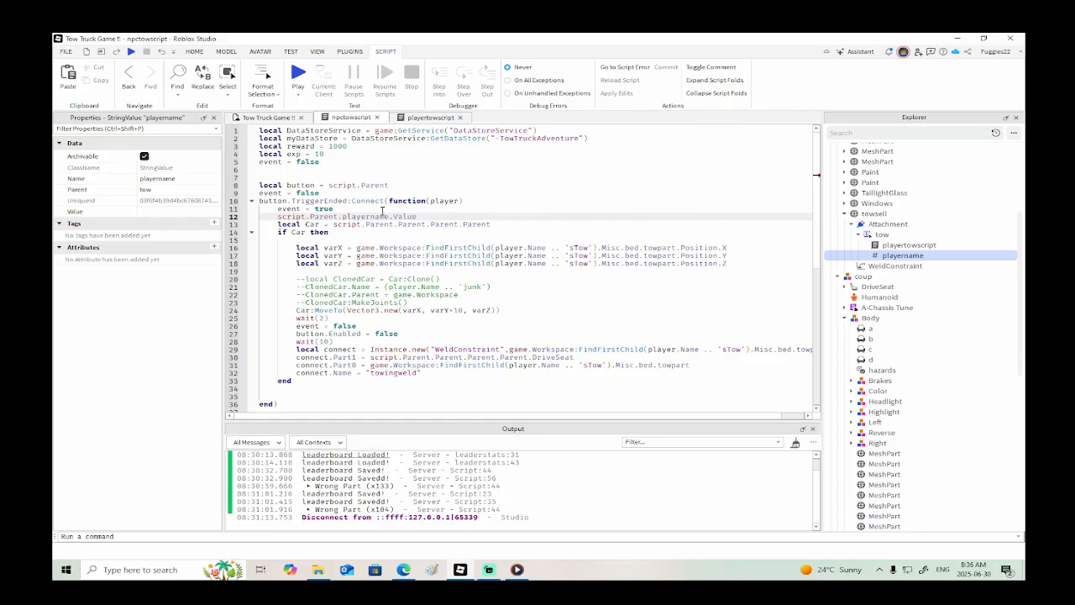
{"action": "type", "text": " == player.n"}
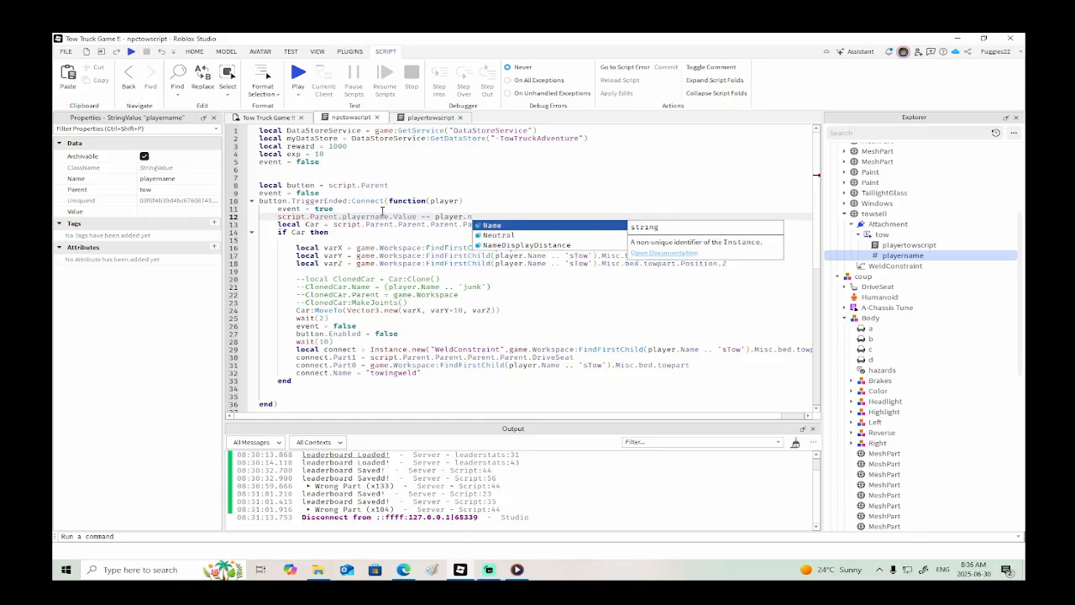
{"action": "key", "text": "Tab"}
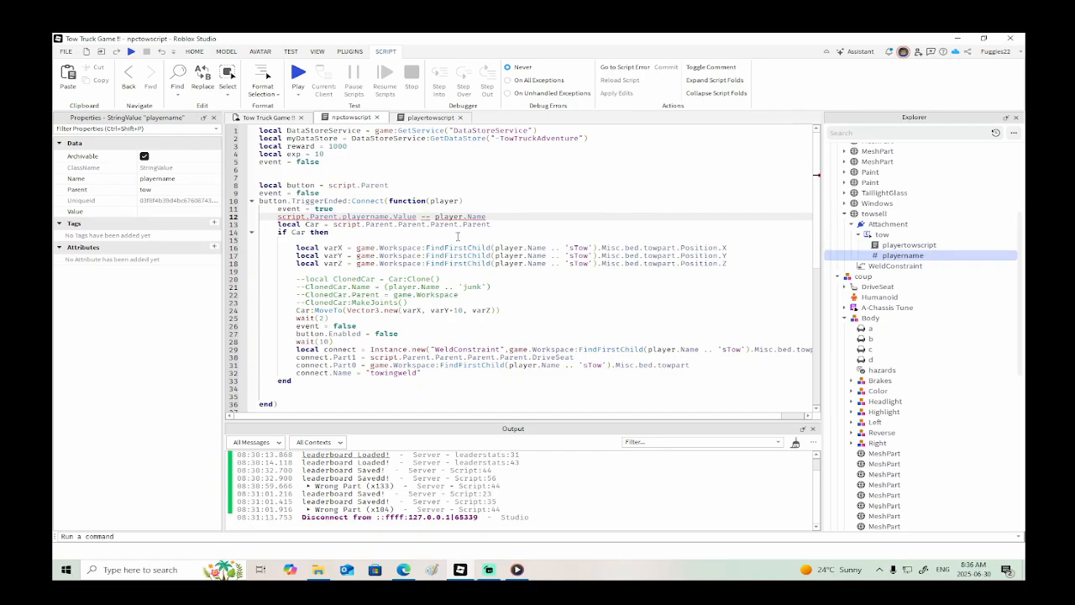
- Change the == in the playername line below event = true to a single =, so it assigns player.Name to script.Parent.playername.Value
{"action": "key", "text": "BackSpace"}
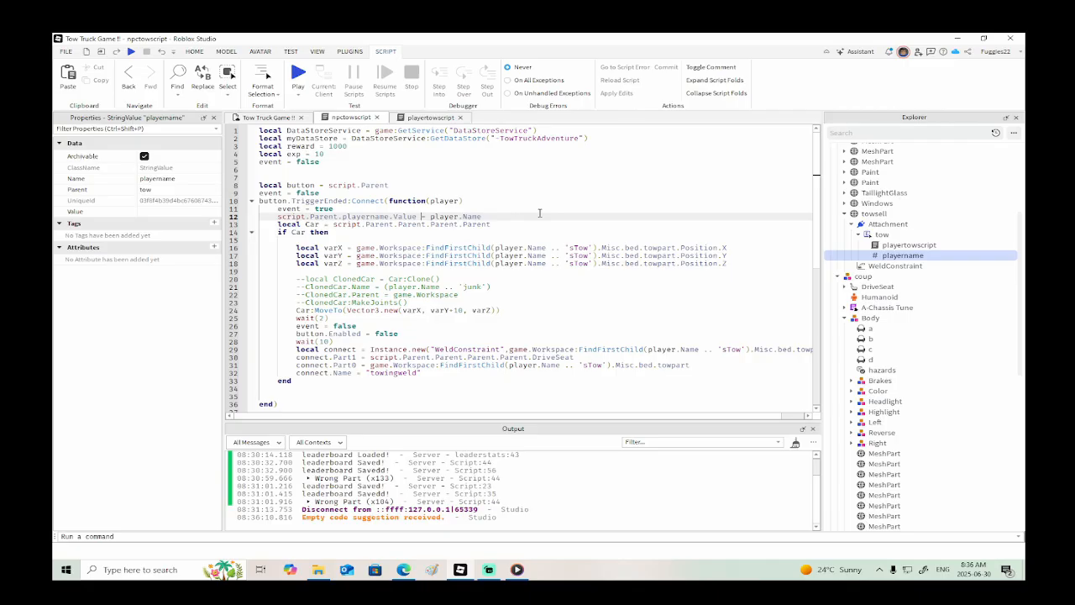
{"action": "scroll", "coordinate": [524, 221], "scroll_direction": "down", "scroll_amount": 3}
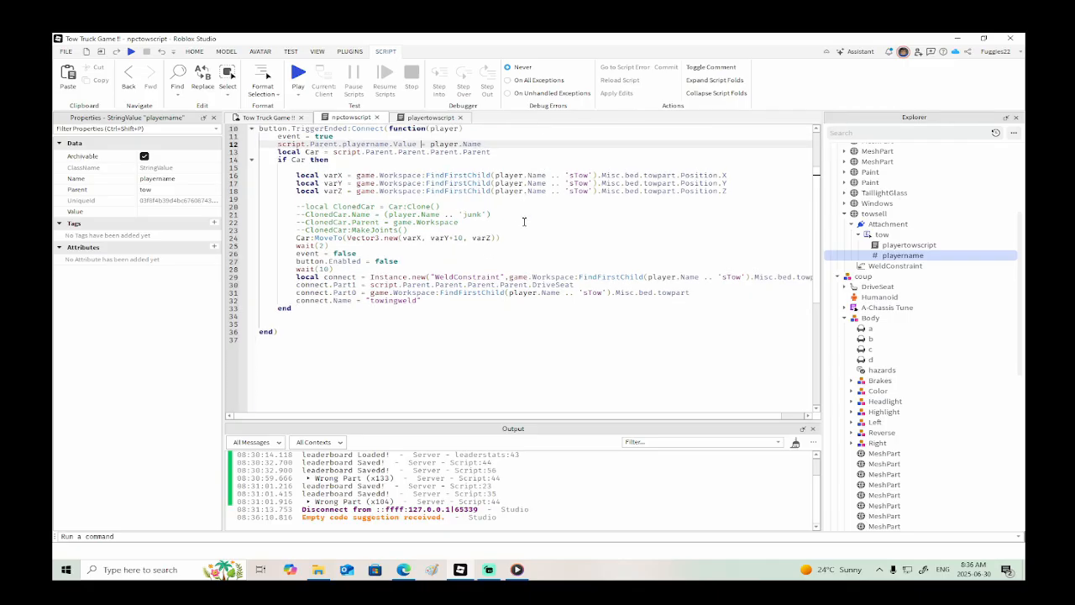
{"action": "scroll", "coordinate": [524, 221], "scroll_direction": "up", "scroll_amount": 2}
{"action": "left_click_drag", "start_coordinate": [491, 191], "coordinate": [277, 191]}
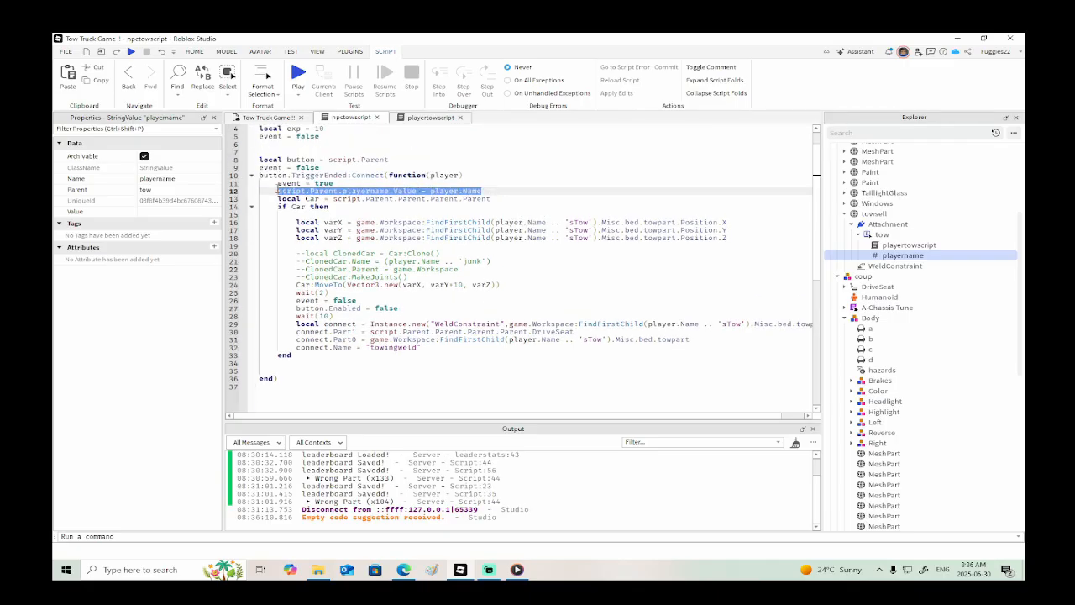
{"action": "left_click", "coordinate": [447, 358]}
{"action": "scroll", "coordinate": [439, 367], "scroll_direction": "up", "scroll_amount": 1}
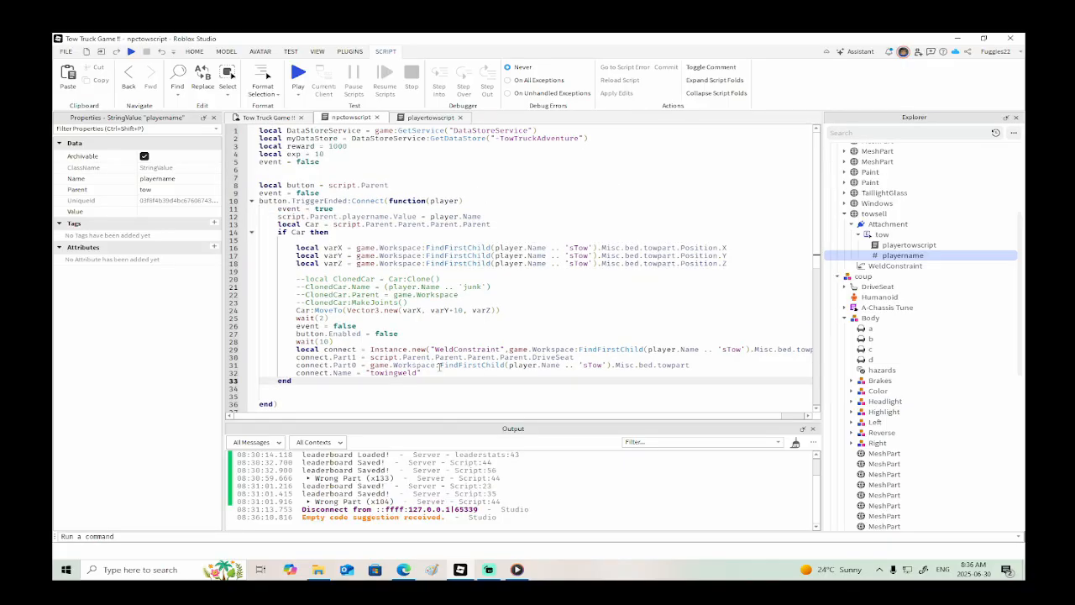
- Compare the reward and exp lines of both tow scripts, and rename the tow script under the grey car's towsell attachment as npctowscript
{"action": "left_click", "coordinate": [426, 118]}
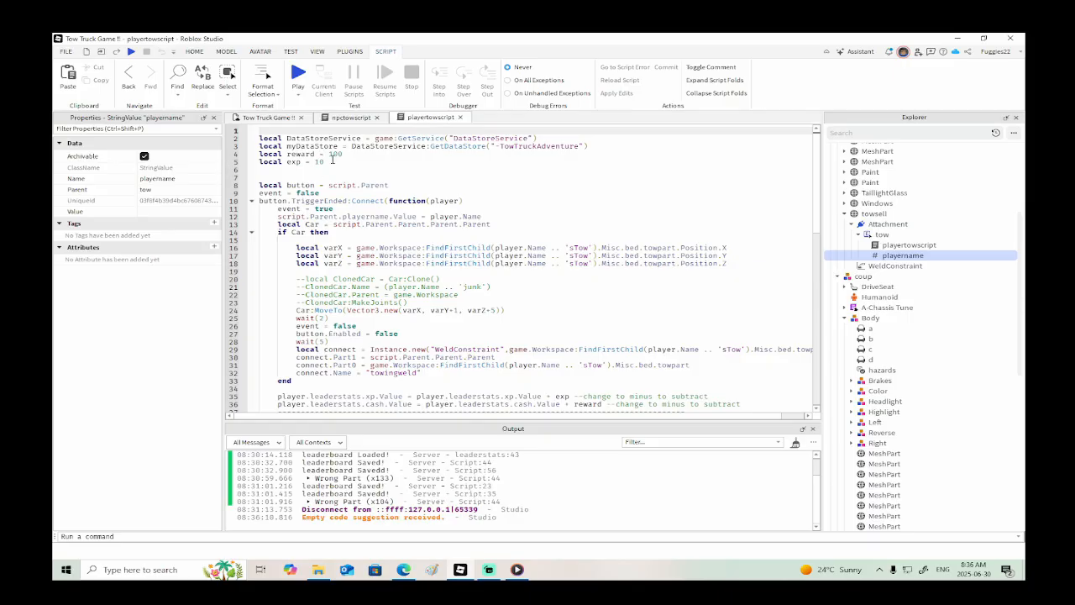
{"action": "left_click_drag", "start_coordinate": [327, 162], "coordinate": [257, 154]}
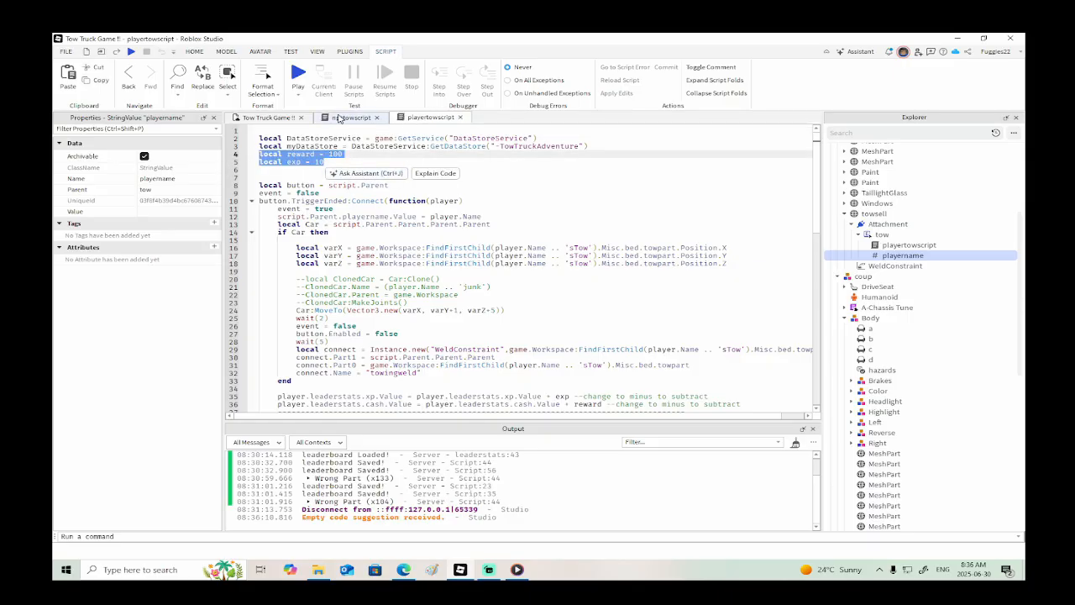
{"action": "left_click", "coordinate": [341, 117]}
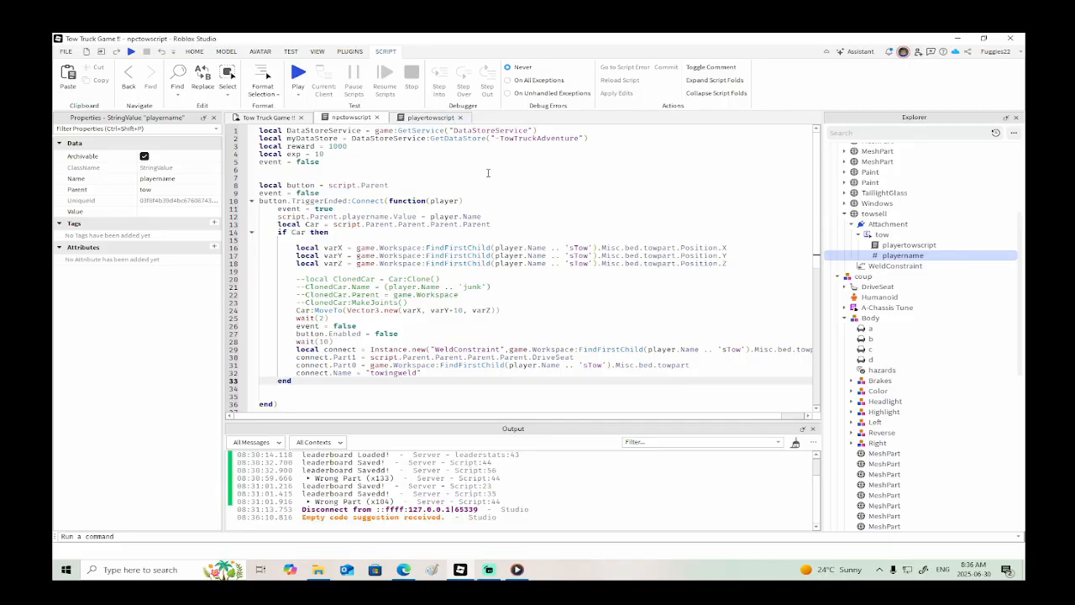
{"action": "left_click", "coordinate": [426, 117]}
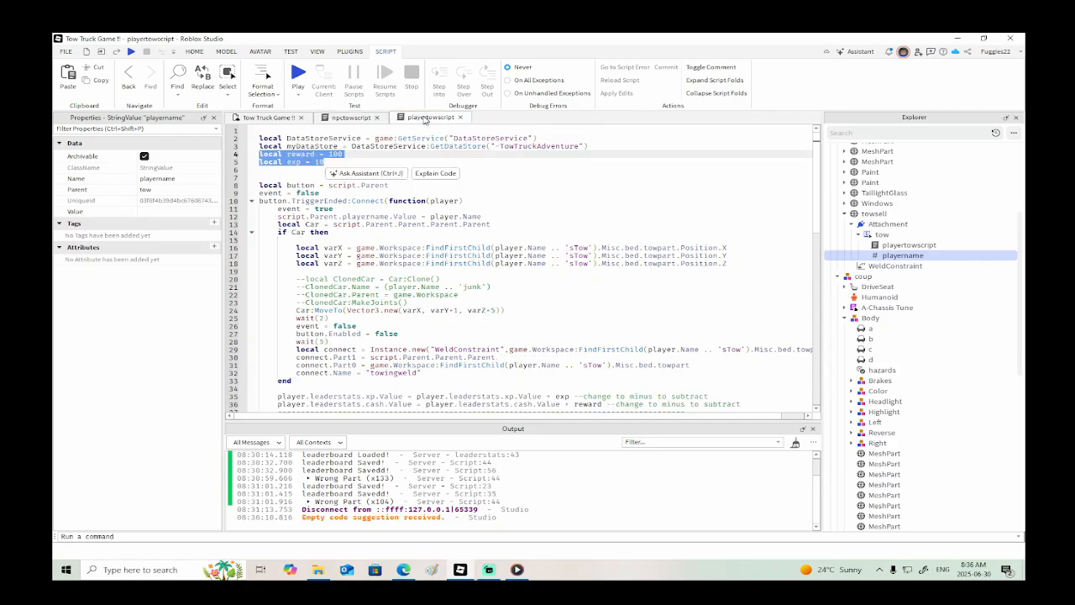
{"action": "right_click", "coordinate": [425, 117]}
{"action": "left_click", "coordinate": [456, 155]}
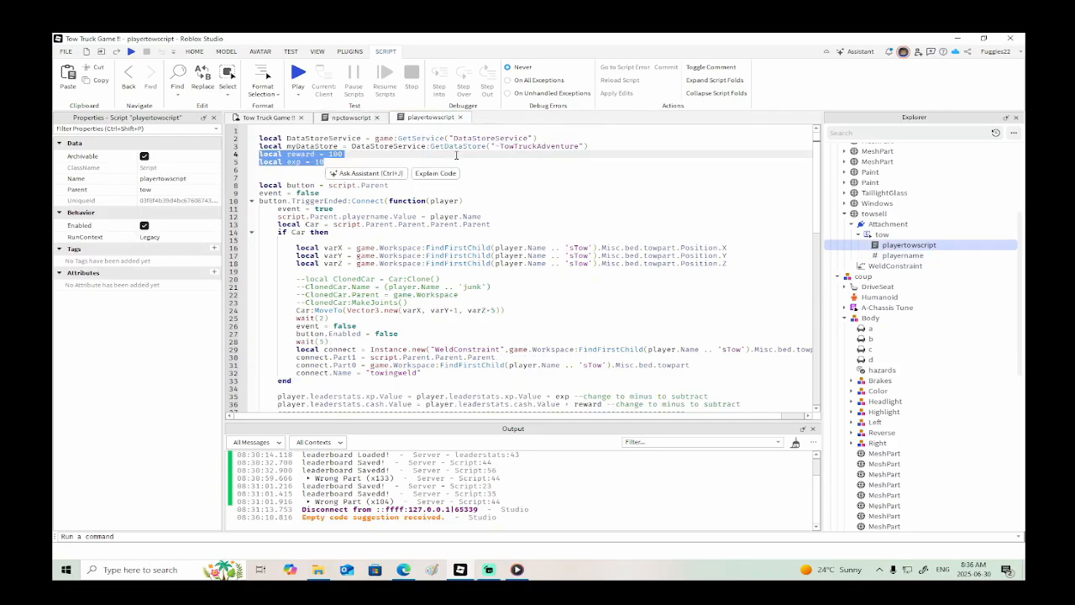
{"action": "scroll", "coordinate": [872, 244], "scroll_direction": "up", "scroll_amount": 3}
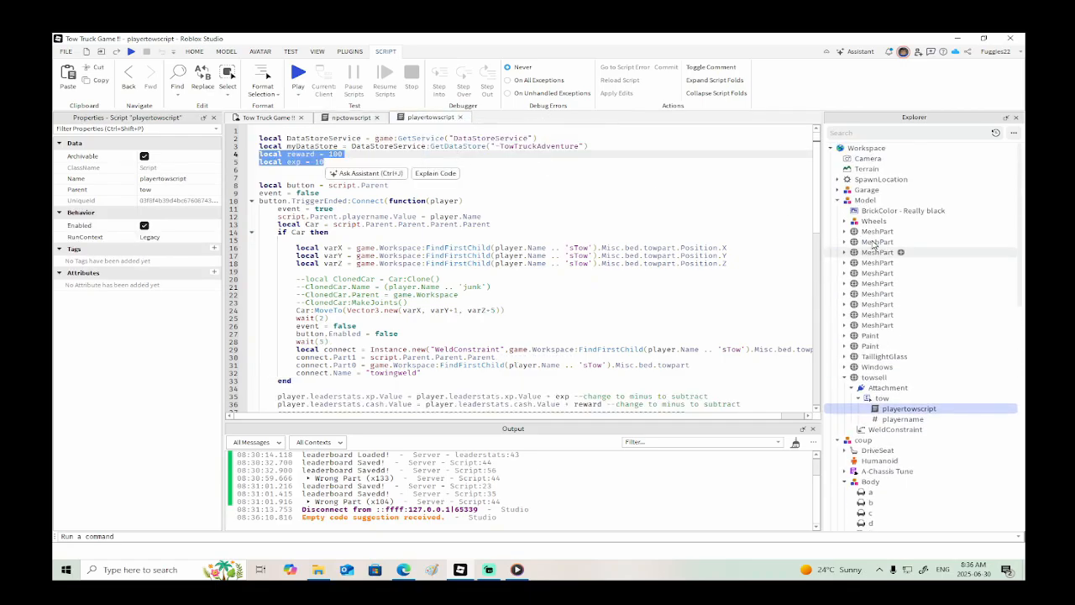
{"action": "left_click", "coordinate": [895, 316]}
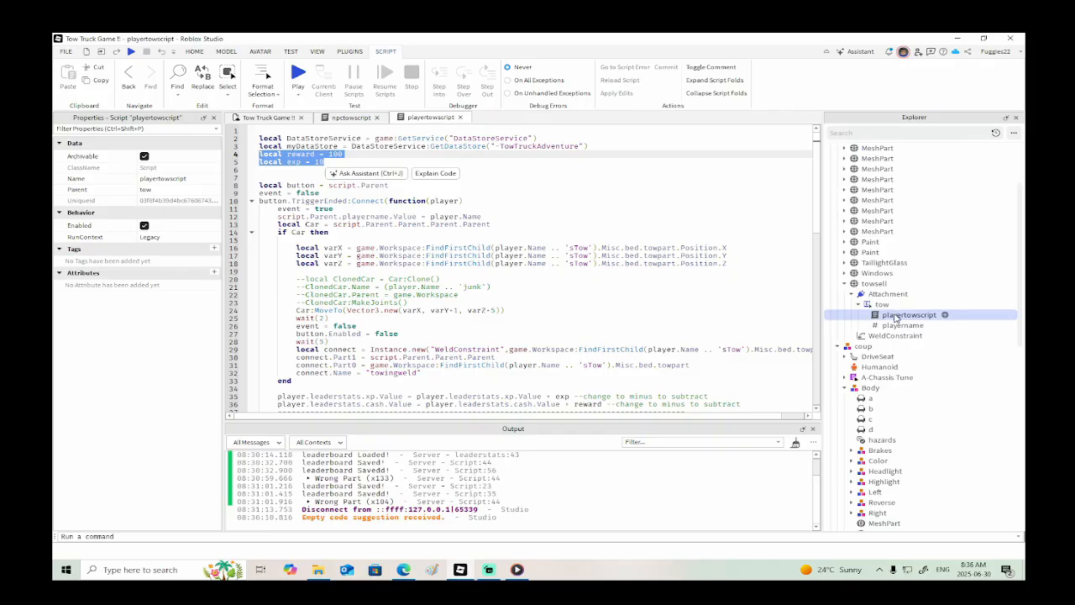
{"action": "type", "text": "np"}
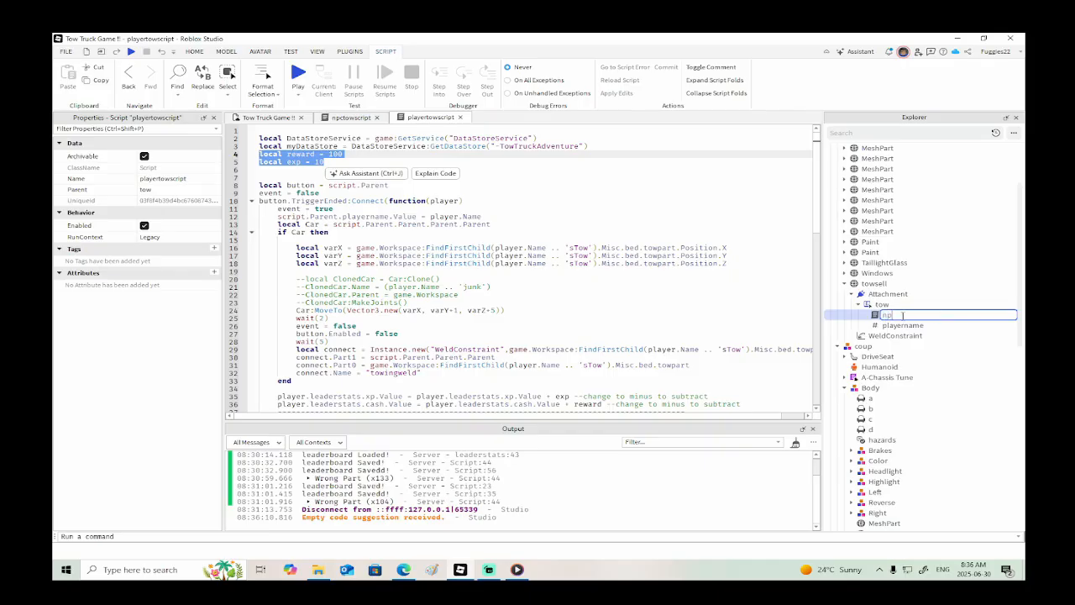
{"action": "type", "text": "ctowscript"}
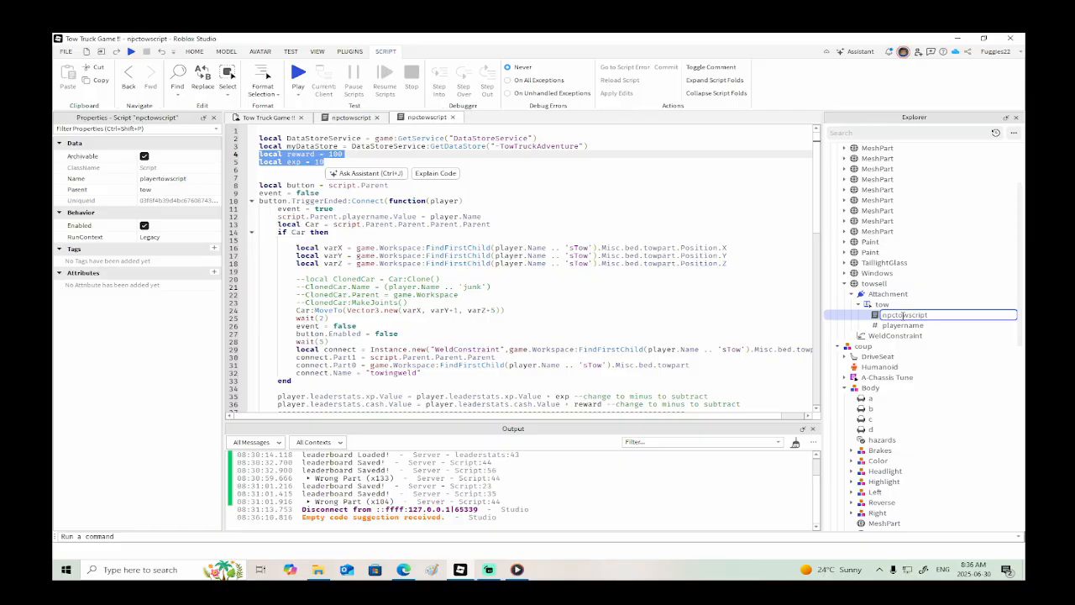
{"action": "key", "text": "Return"}
- Rename the tow script under the coup's gate part as playertowscript
{"action": "left_click", "coordinate": [353, 118]}
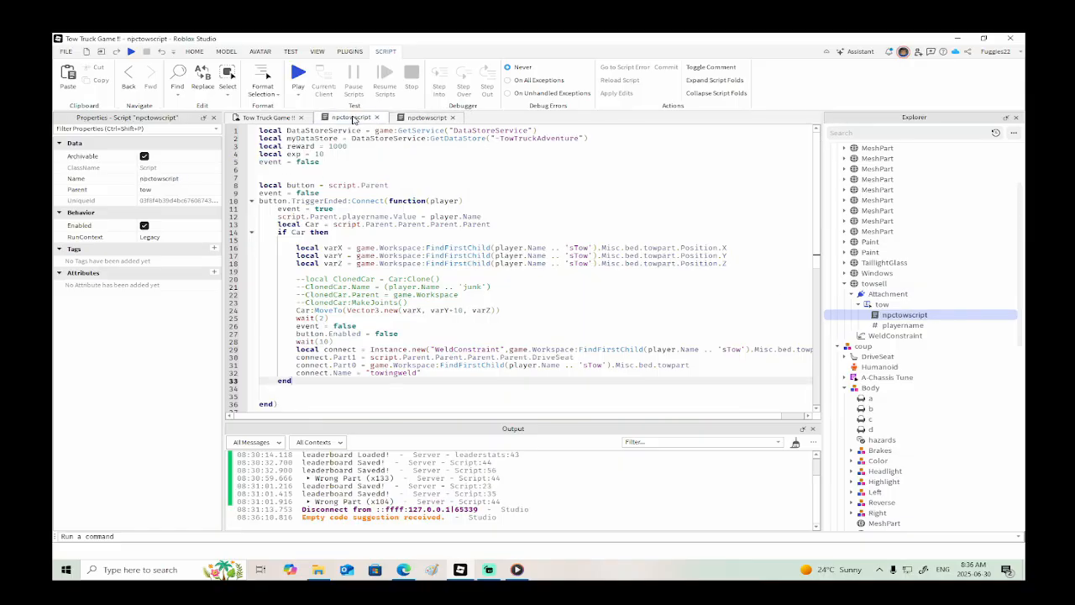
{"action": "scroll", "coordinate": [879, 382], "scroll_direction": "down", "scroll_amount": 8}
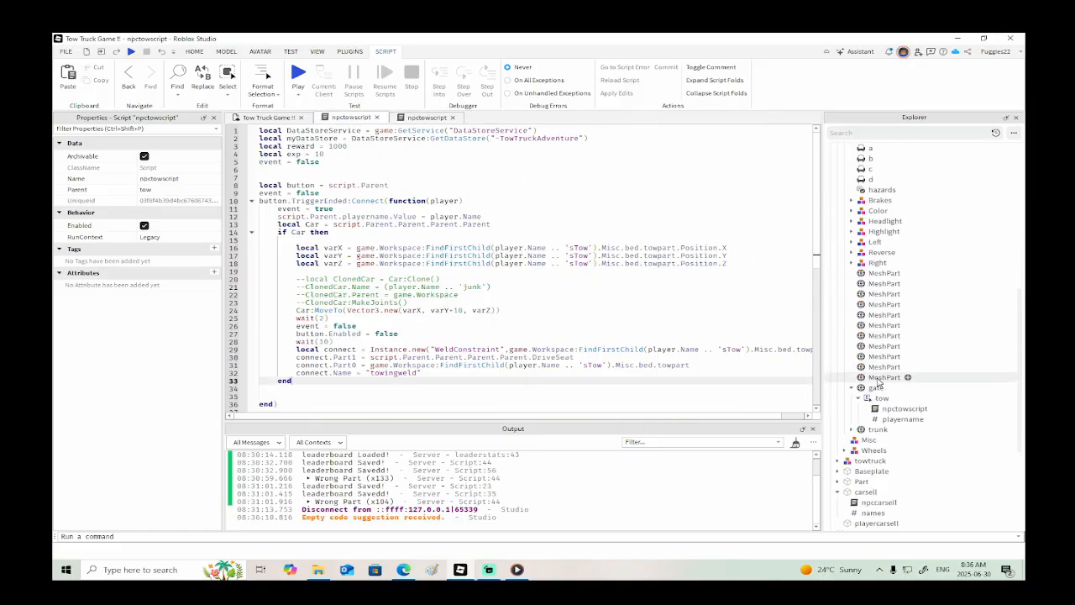
{"action": "left_click", "coordinate": [899, 411]}
{"action": "left_click", "coordinate": [899, 411]}
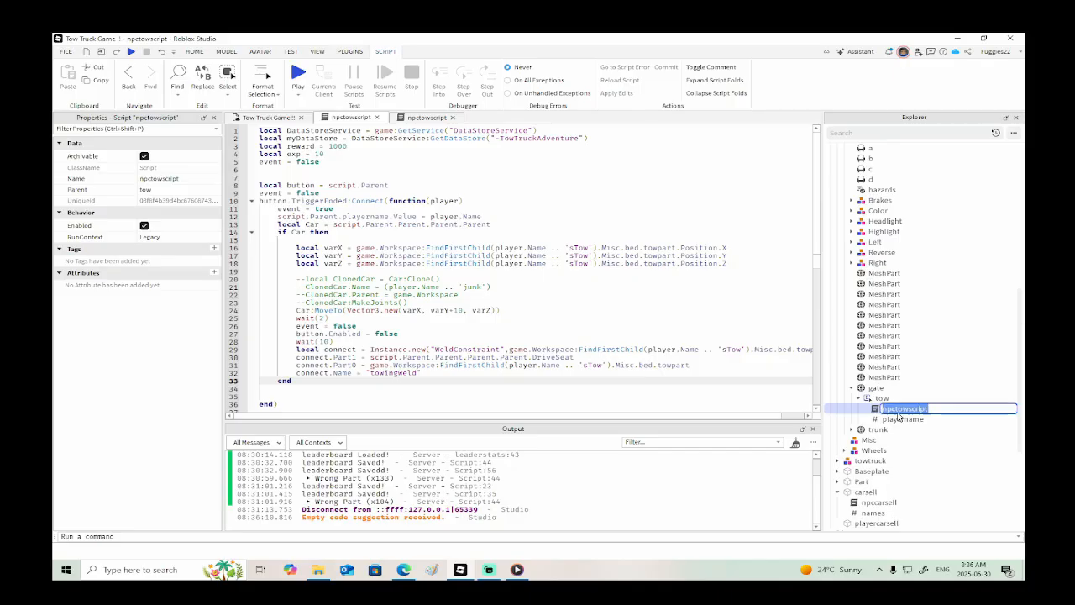
{"action": "type", "text": "playertowscript"}
{"action": "key", "text": "Return"}
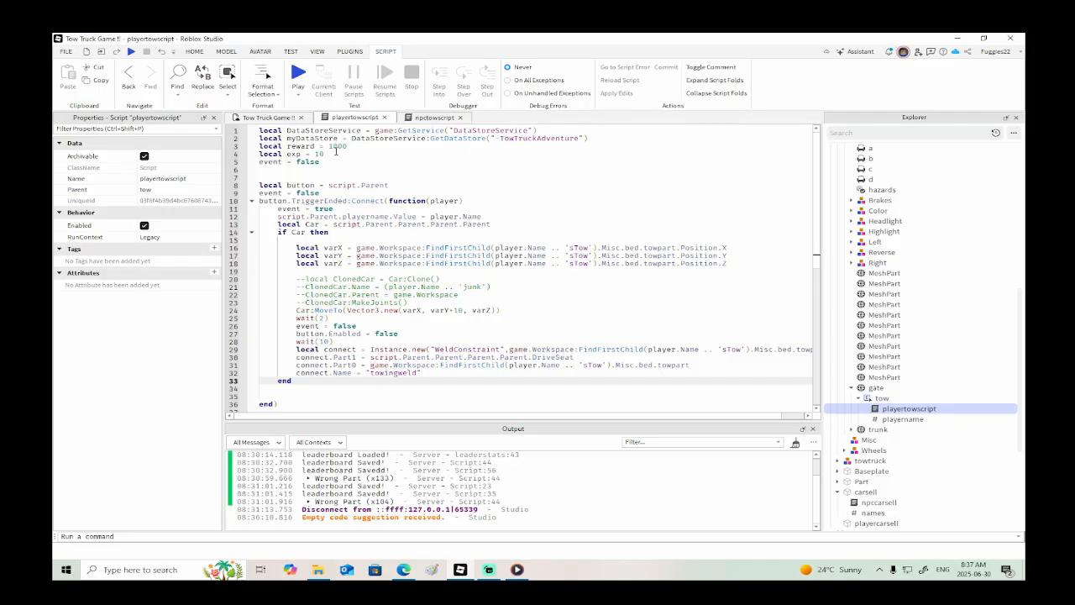
- Set the local reward variable in the coup's playertowscript to 300
{"action": "left_click", "coordinate": [349, 145]}
{"action": "key", "text": "BackSpace"}
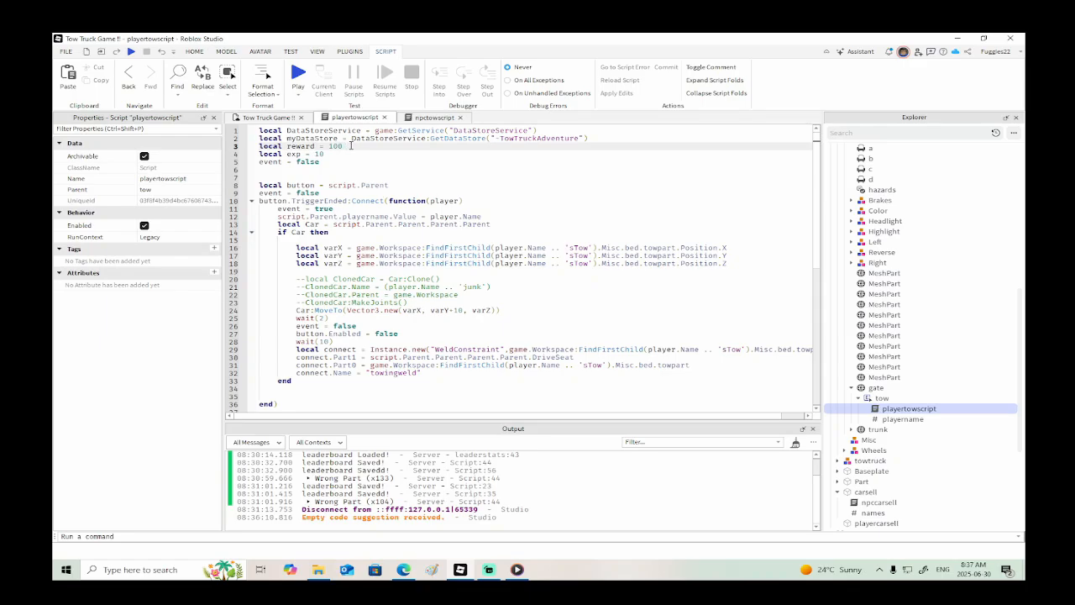
{"action": "scroll", "coordinate": [504, 219], "scroll_direction": "down", "scroll_amount": 2}
{"action": "scroll", "coordinate": [419, 185], "scroll_direction": "up", "scroll_amount": 2}
{"action": "key", "text": "BackSpace"}
{"action": "key", "text": "BackSpace"}
{"action": "key", "text": "BackSpace"}
{"action": "type", "text": "300"}
- Copy the two player.leaderstats lines that add exp and reward from npctowscript into playertowscript, below the if Car block's end
{"action": "scroll", "coordinate": [450, 318], "scroll_direction": "down", "scroll_amount": 3}
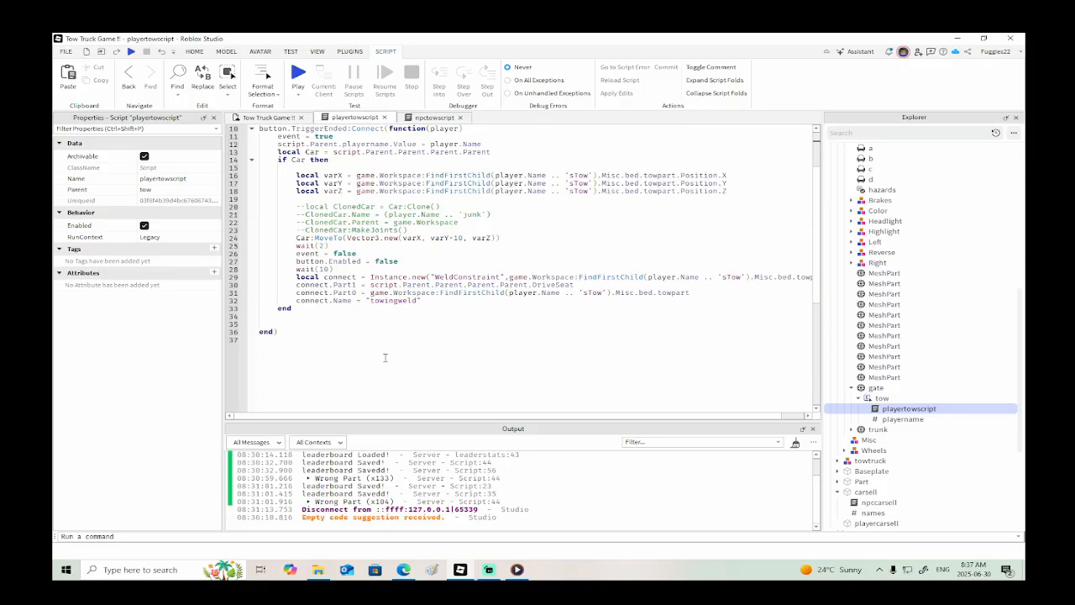
{"action": "left_click", "coordinate": [429, 118]}
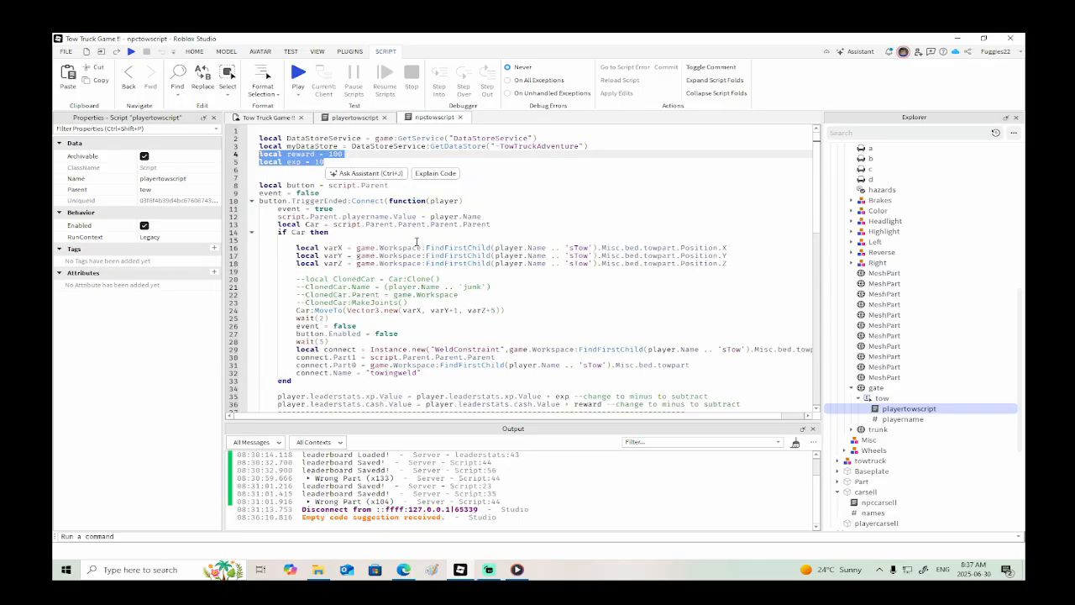
{"action": "scroll", "coordinate": [417, 242], "scroll_direction": "down", "scroll_amount": 3}
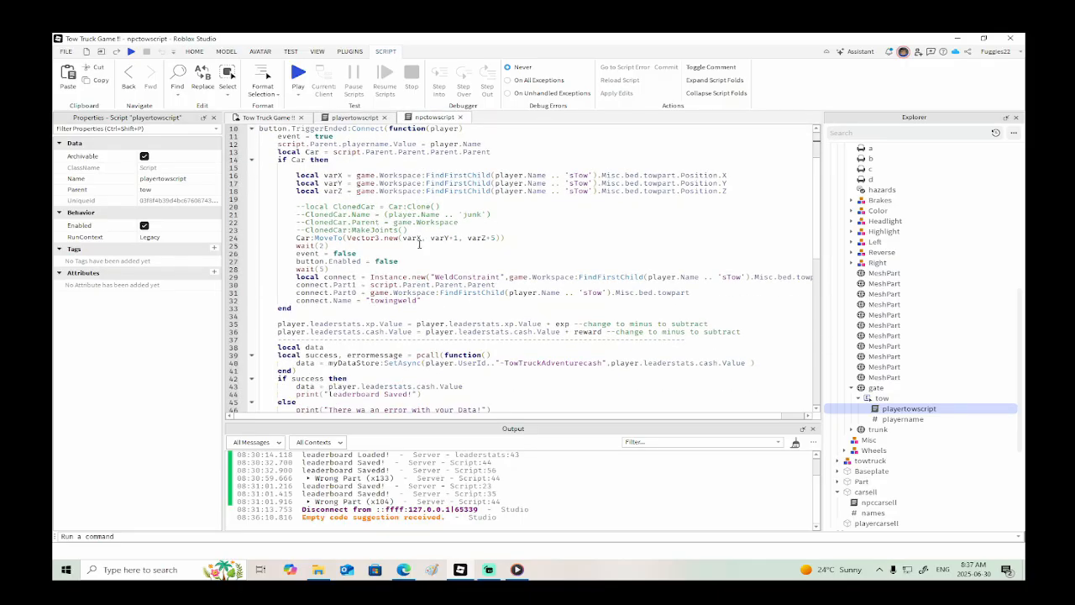
{"action": "scroll", "coordinate": [419, 244], "scroll_direction": "down", "scroll_amount": 2}
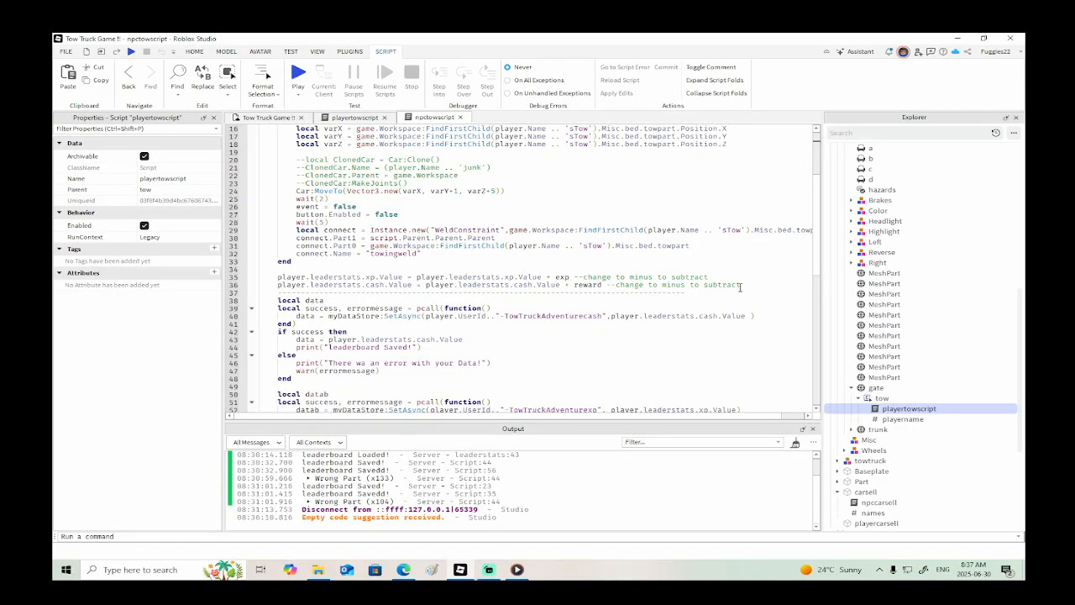
{"action": "left_click_drag", "start_coordinate": [740, 285], "coordinate": [259, 279]}
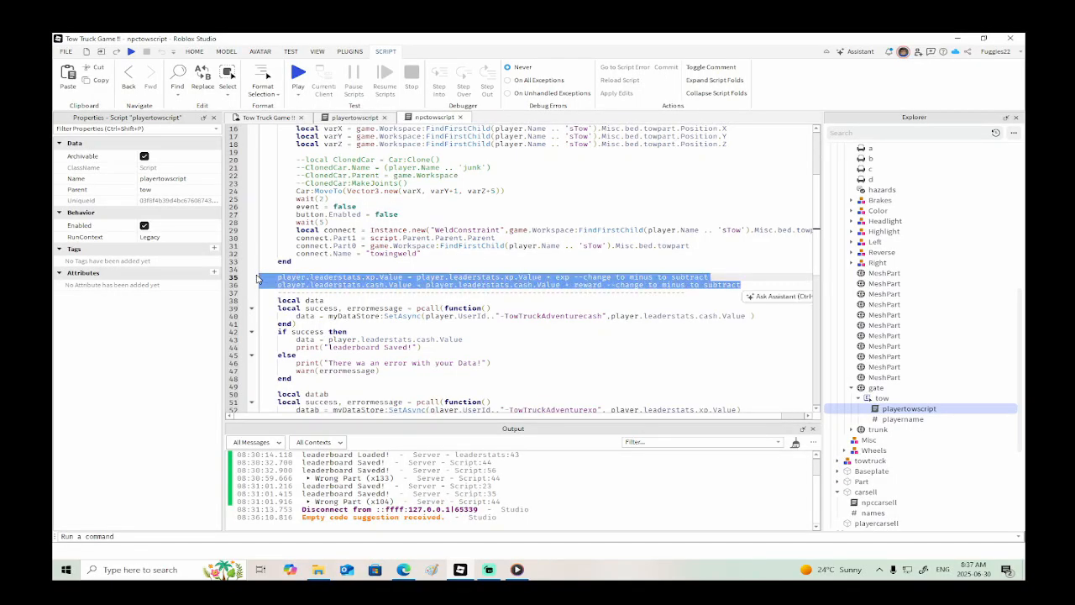
{"action": "left_click", "coordinate": [351, 119]}
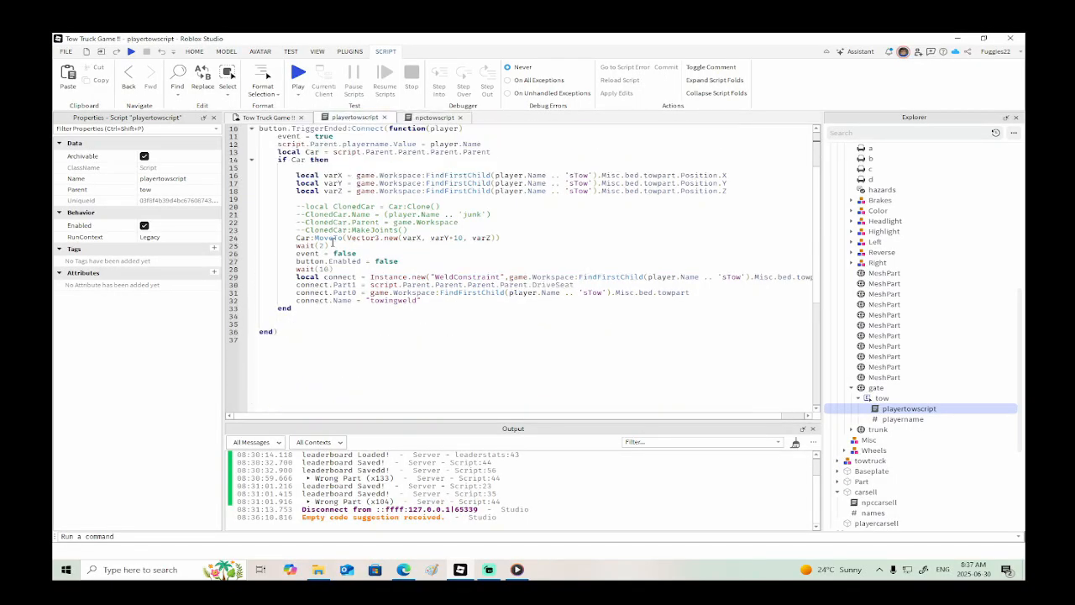
{"action": "left_click", "coordinate": [305, 315]}
{"action": "type", "text": "player.leaderstats.xp.Value = player.leaderstats.xp.Value - exp --change to minus to subtract player.leaderstats.cash.Value = player.leaderstats.cash.Value + reward --change to minus to subtract"}
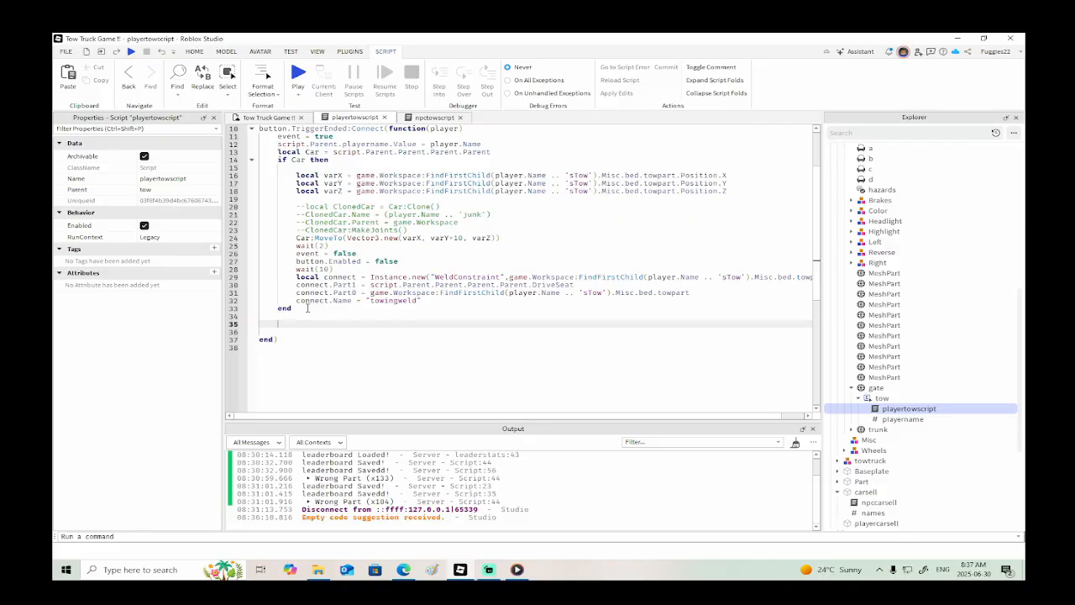
- Copy the data and datab blocks that save cash and xp from npctowscript into playertowscript, below the leaderstats lines
{"action": "left_click", "coordinate": [433, 119]}
{"action": "scroll", "coordinate": [437, 252], "scroll_direction": "down", "scroll_amount": 4}
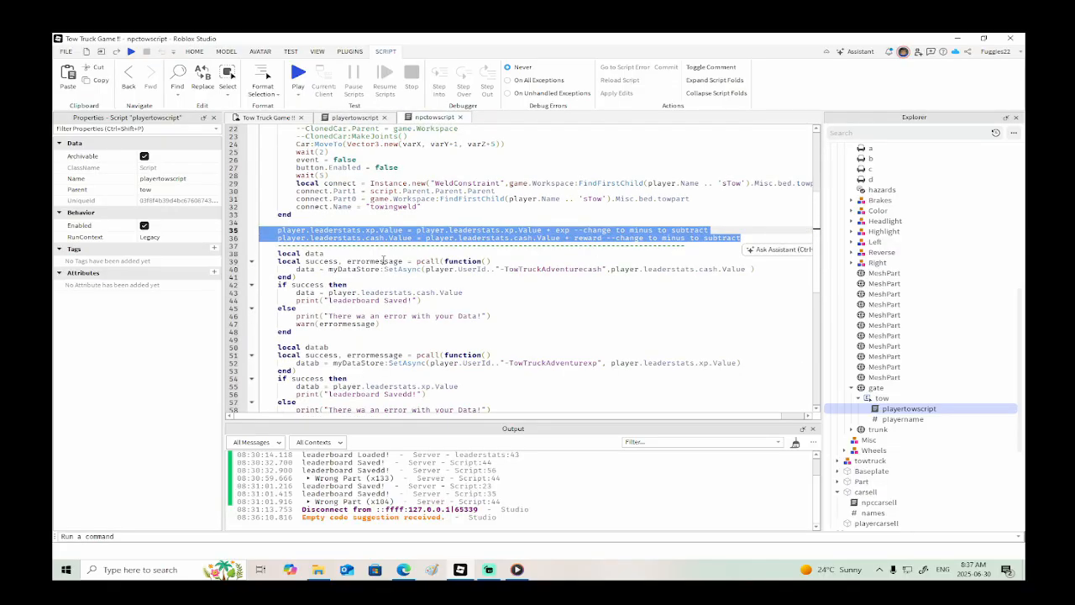
{"action": "left_click", "coordinate": [303, 379]}
{"action": "left_click_drag", "start_coordinate": [303, 379], "coordinate": [260, 206]}
{"action": "key", "text": "ctrl+c"}
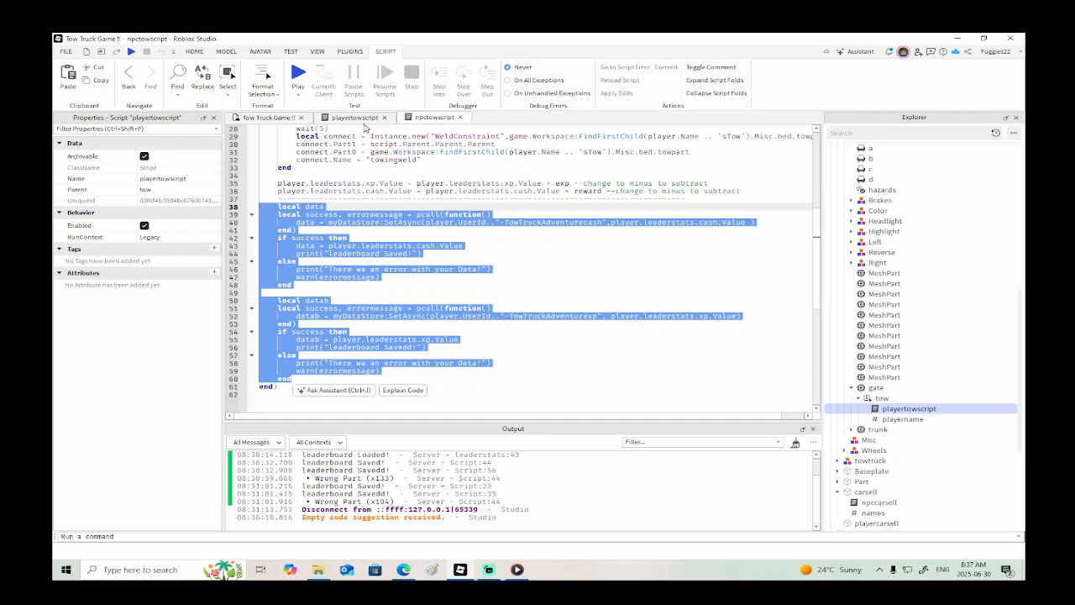
{"action": "left_click", "coordinate": [356, 117]}
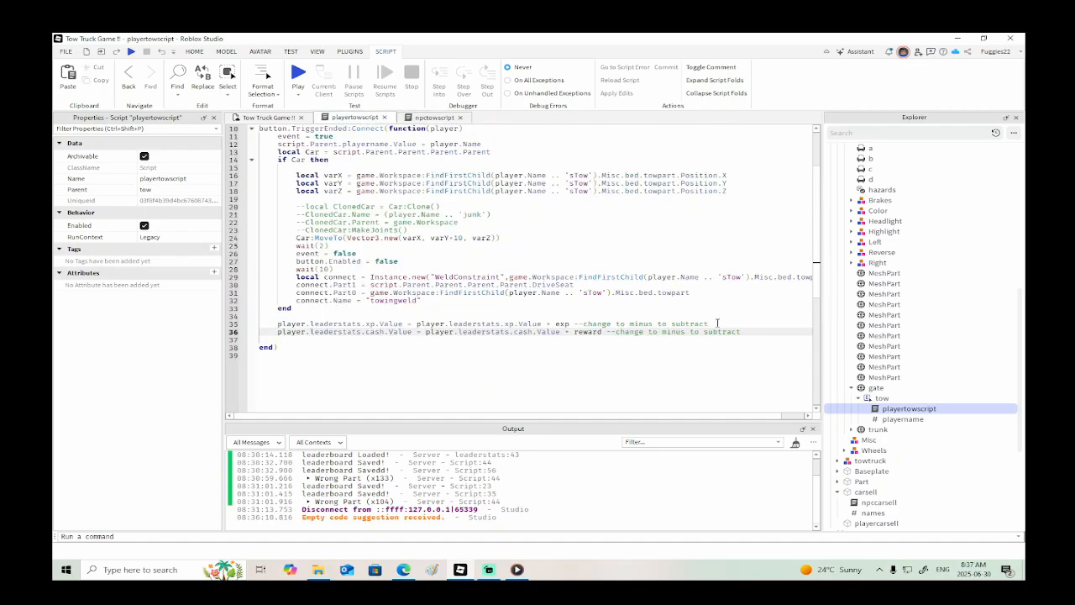
{"action": "key", "text": "Return"}
{"action": "key", "text": "Return"}
{"action": "key", "text": "ctrl+v"}
{"action": "scroll", "coordinate": [698, 338], "scroll_direction": "down", "scroll_amount": 1}
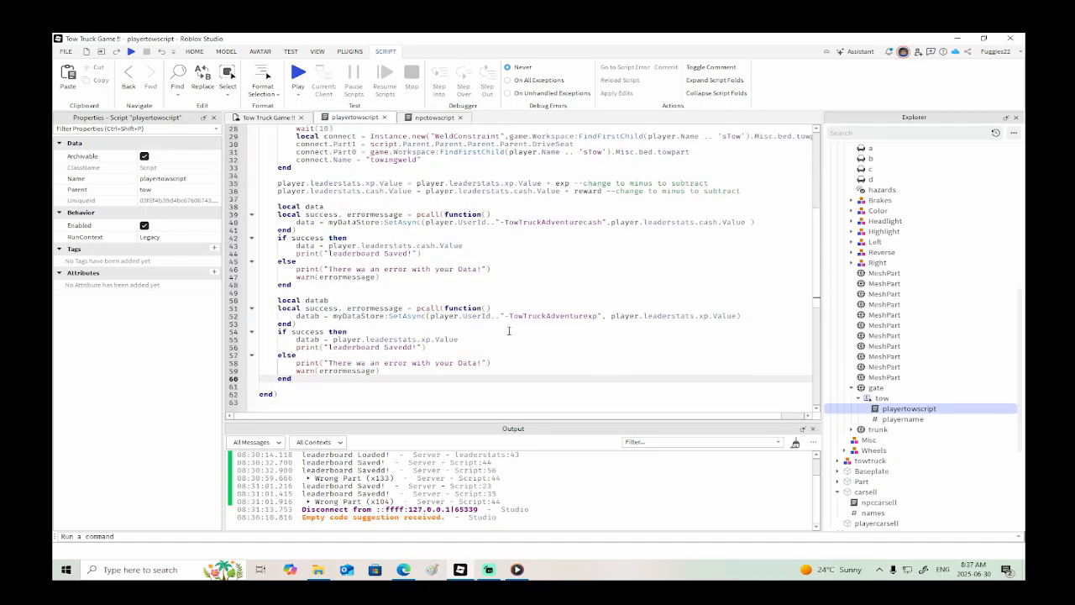
- Review playertowscript, checking the data store name at its start against the cash and xp keys in the two SetAsync calls
{"action": "scroll", "coordinate": [509, 311], "scroll_direction": "down", "scroll_amount": 3}
{"action": "scroll", "coordinate": [511, 315], "scroll_direction": "up", "scroll_amount": 4}
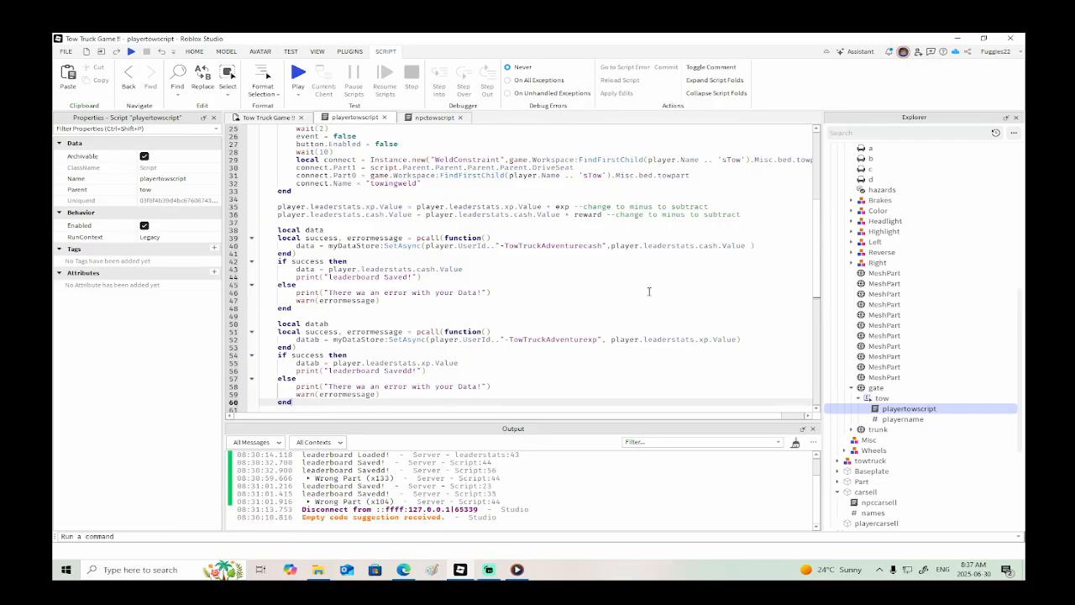
{"action": "scroll", "coordinate": [591, 257], "scroll_direction": "up", "scroll_amount": 2}
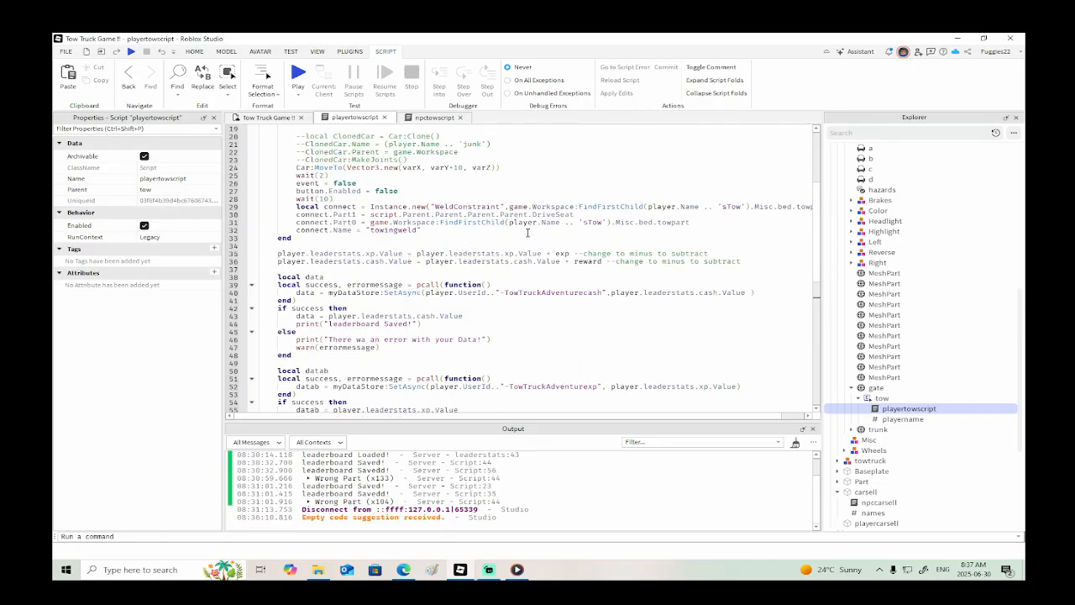
{"action": "scroll", "coordinate": [527, 233], "scroll_direction": "up", "scroll_amount": 6}
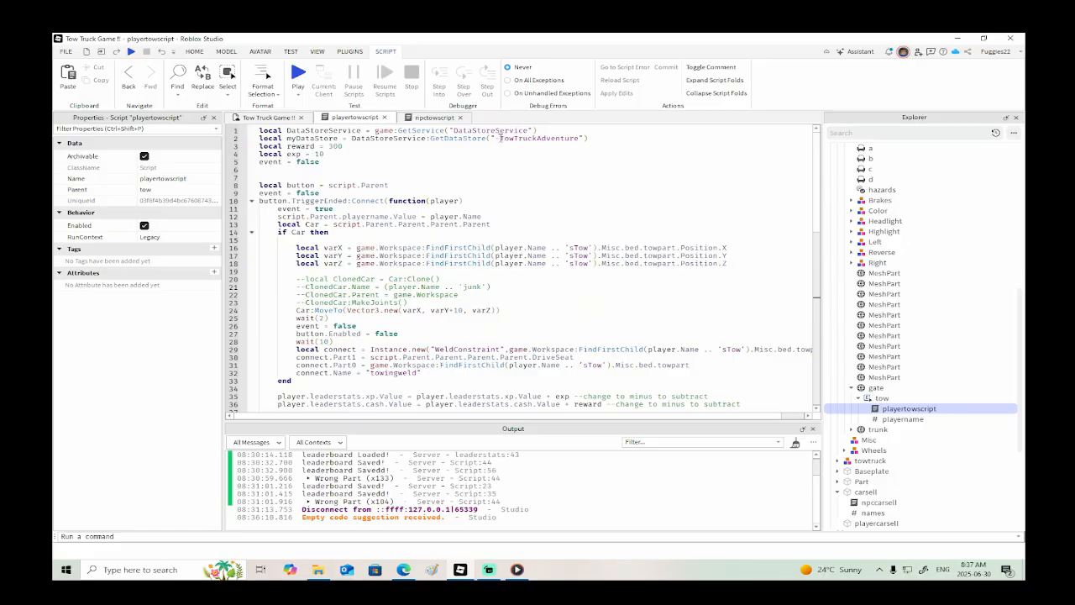
{"action": "left_click_drag", "start_coordinate": [497, 138], "coordinate": [582, 149]}
{"action": "scroll", "coordinate": [598, 190], "scroll_direction": "down", "scroll_amount": 5}
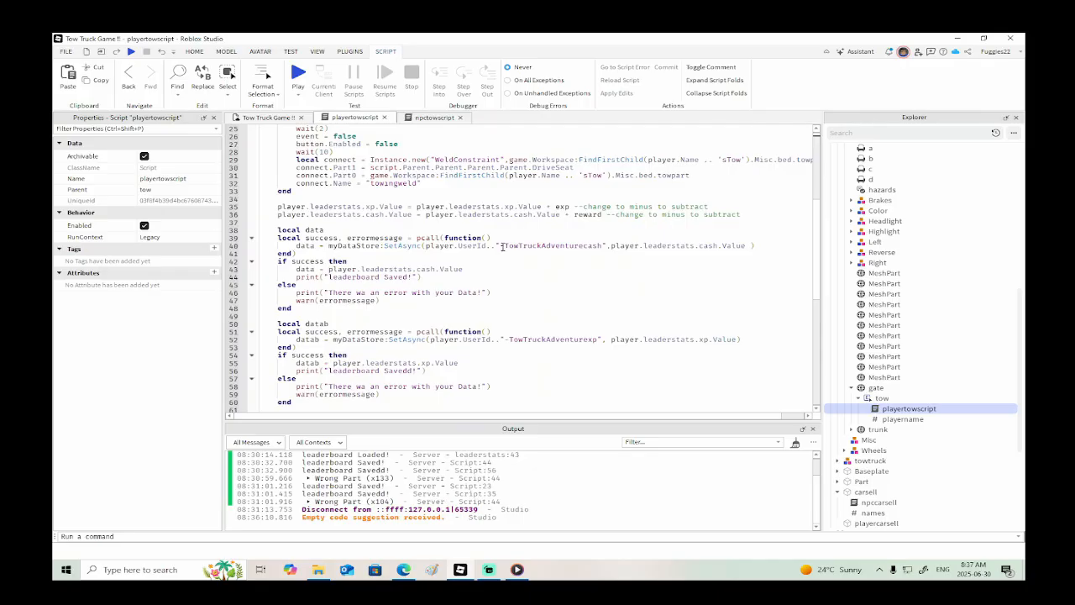
{"action": "left_click_drag", "start_coordinate": [500, 246], "coordinate": [603, 245]}
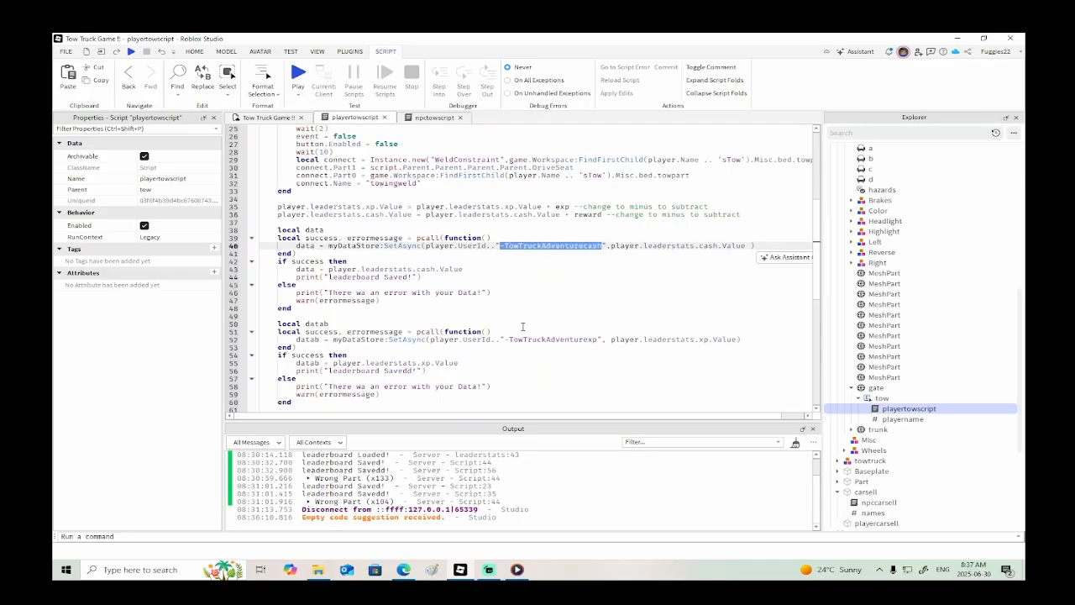
{"action": "left_click_drag", "start_coordinate": [504, 339], "coordinate": [597, 339]}
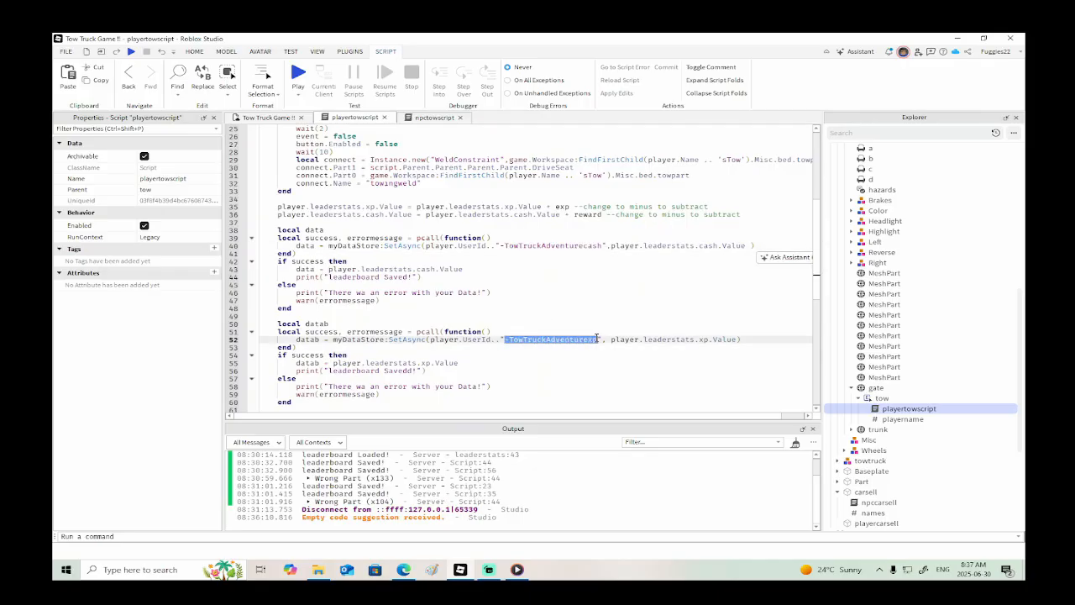
- Compare playertowscript's reward and data saving code with npctowscript, and close npctowscript
{"action": "scroll", "coordinate": [509, 355], "scroll_direction": "up", "scroll_amount": 6}
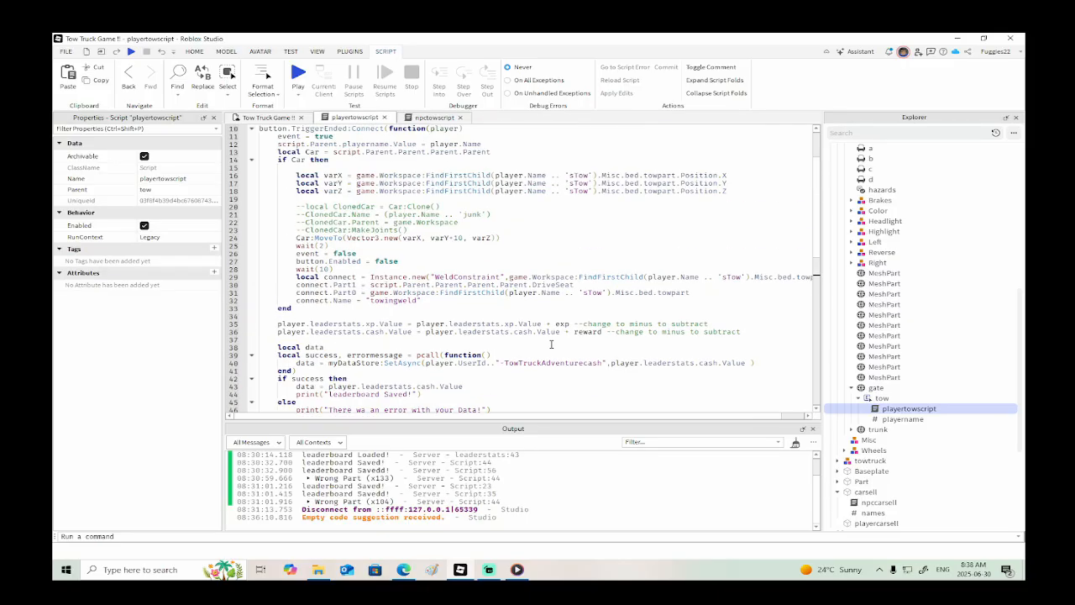
{"action": "scroll", "coordinate": [575, 264], "scroll_direction": "down", "scroll_amount": 4}
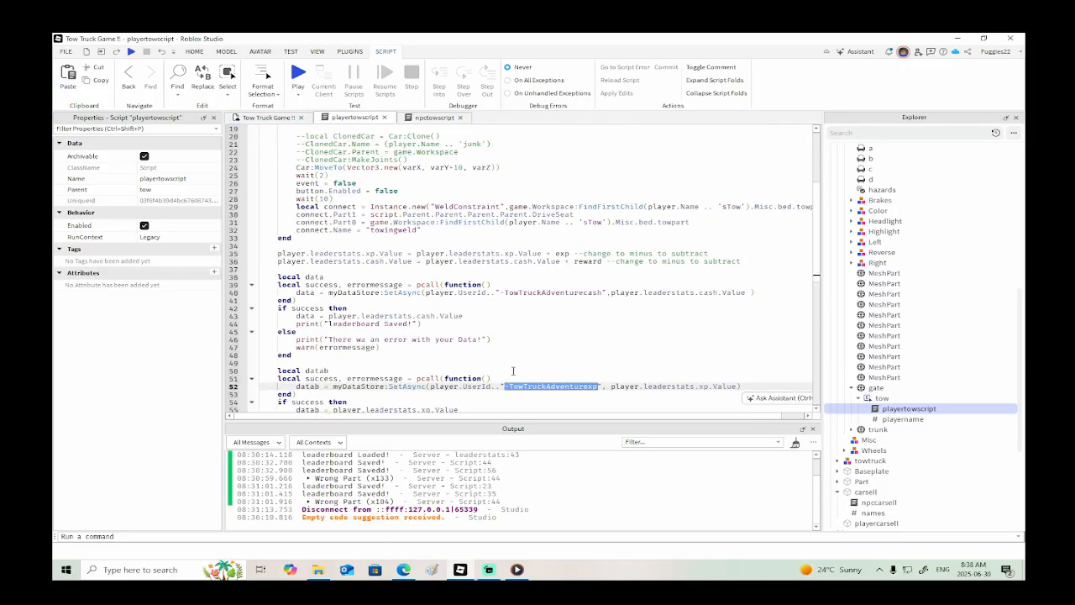
{"action": "scroll", "coordinate": [512, 371], "scroll_direction": "down", "scroll_amount": 2}
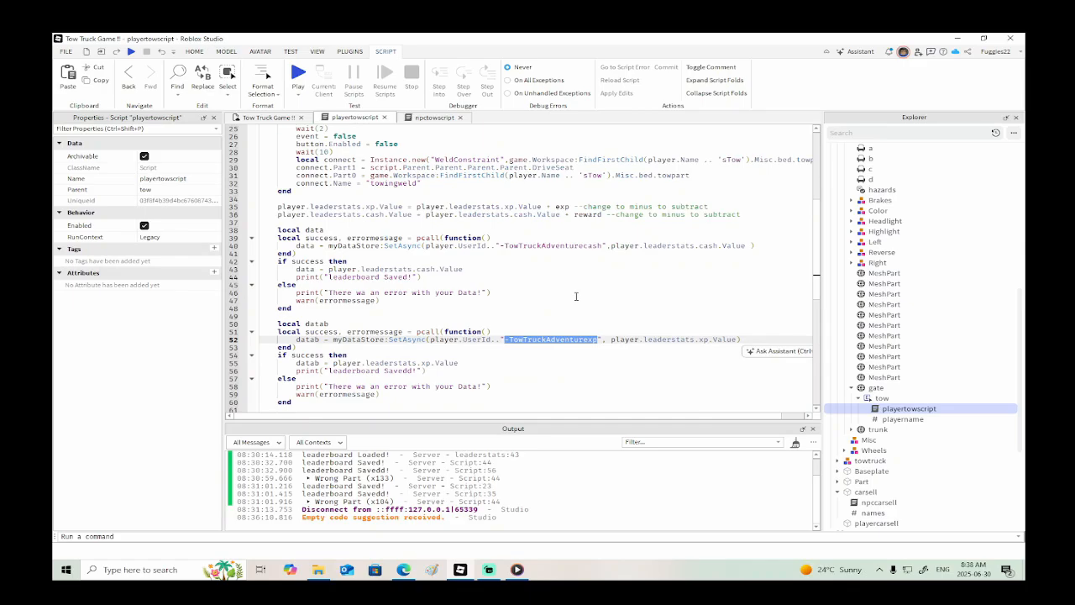
{"action": "scroll", "coordinate": [576, 295], "scroll_direction": "up", "scroll_amount": 6}
{"action": "left_click", "coordinate": [432, 116]}
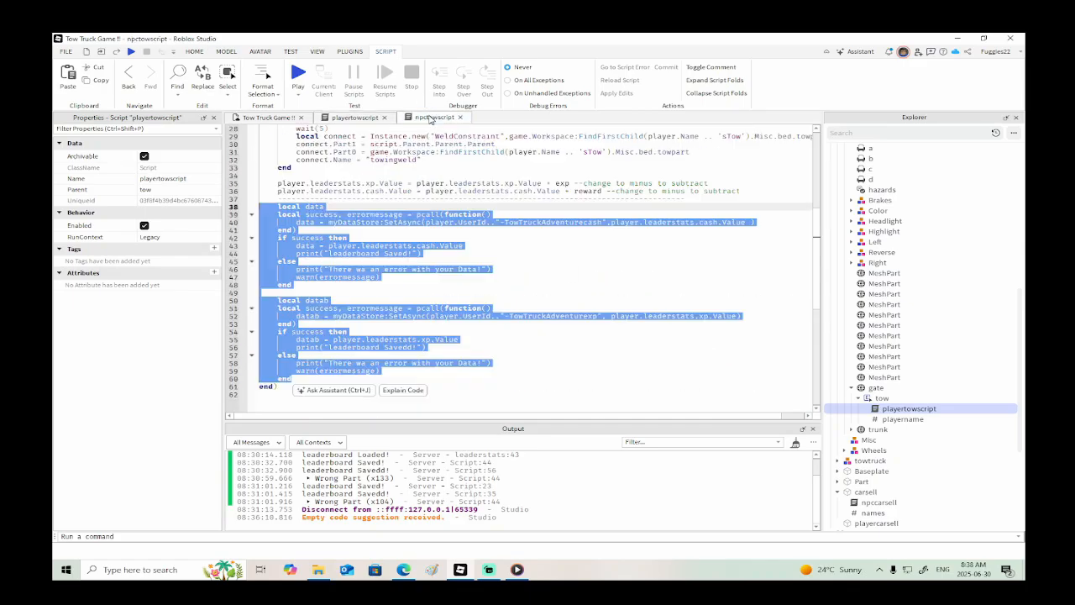
{"action": "scroll", "coordinate": [512, 202], "scroll_direction": "up", "scroll_amount": 5}
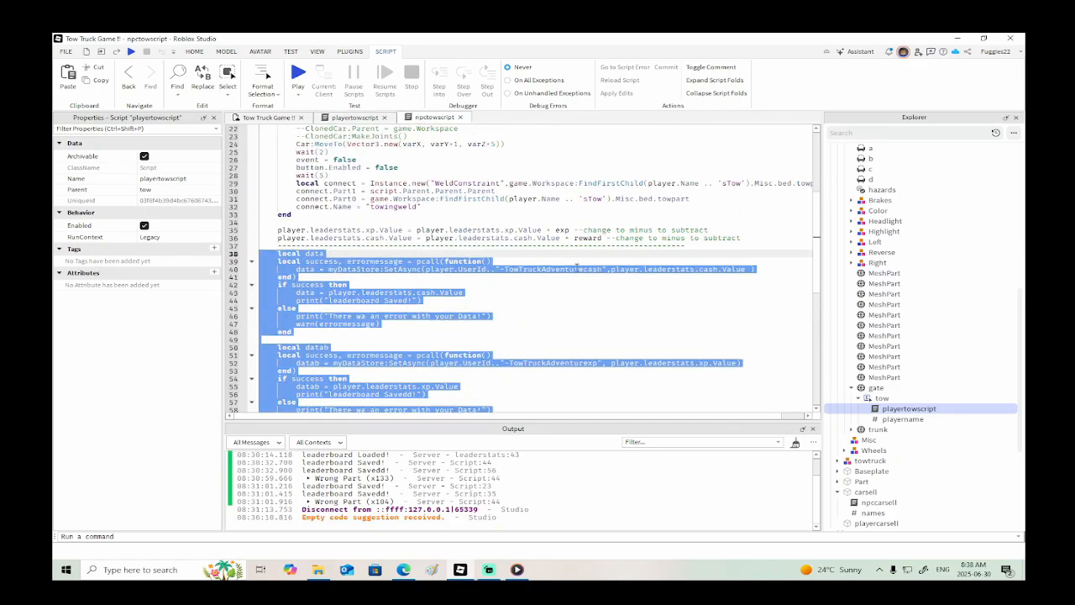
{"action": "left_click", "coordinate": [460, 118]}
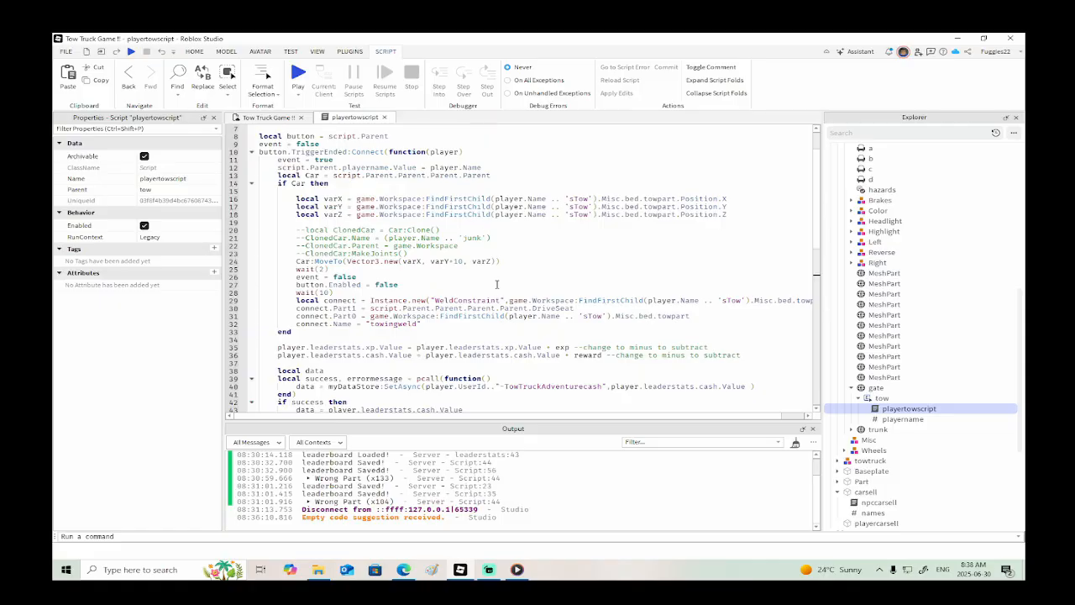
{"action": "scroll", "coordinate": [520, 289], "scroll_direction": "down", "scroll_amount": 4}
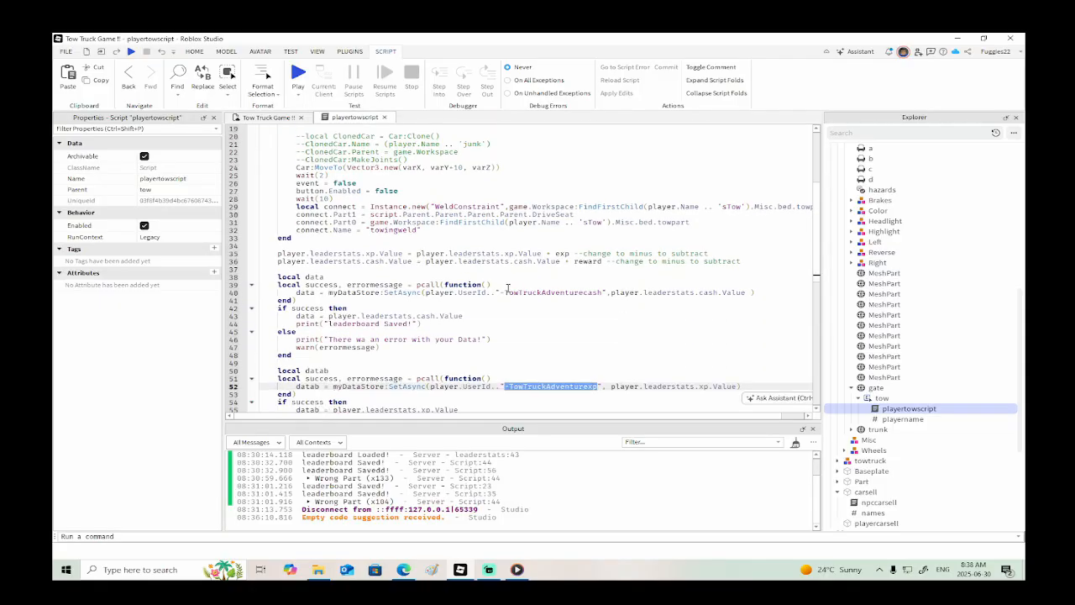
{"action": "scroll", "coordinate": [504, 289], "scroll_direction": "down", "scroll_amount": 3}
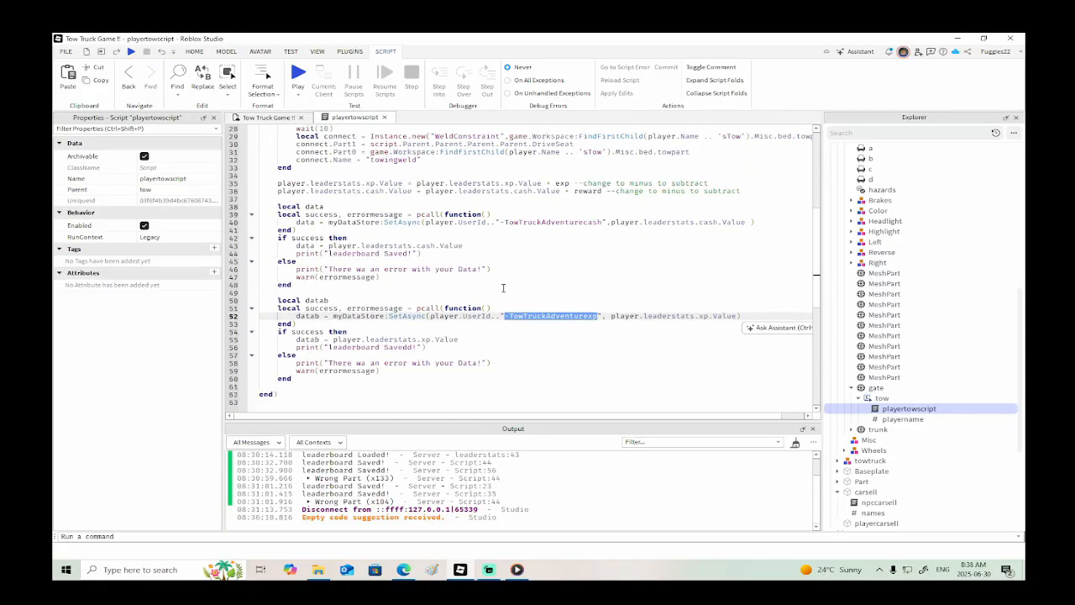
{"action": "scroll", "coordinate": [503, 288], "scroll_direction": "up", "scroll_amount": 7}
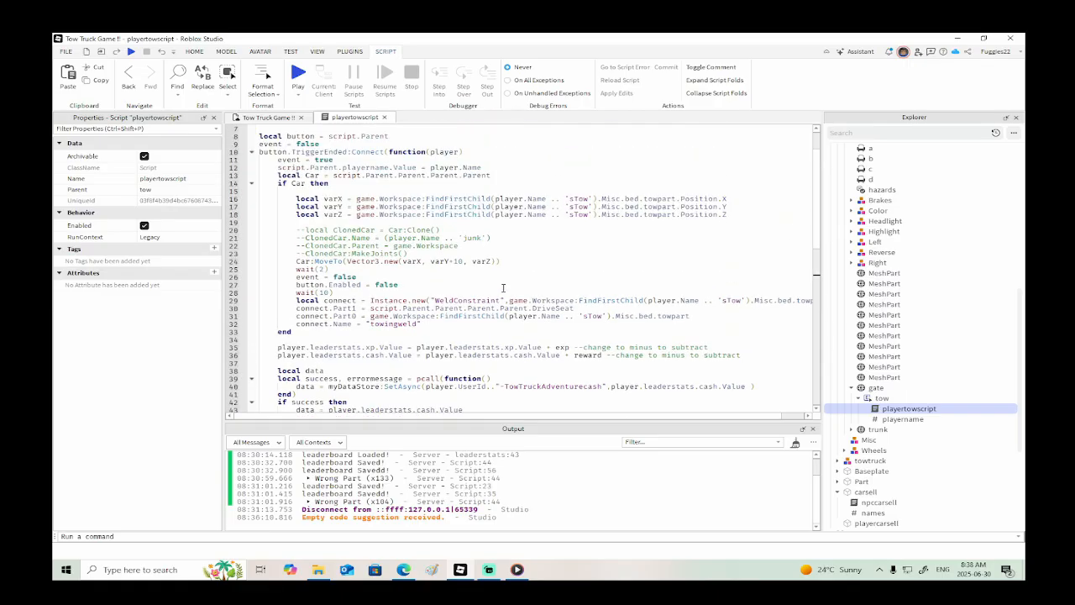
- Copy the npccarsell script and the names value from the carsell part into the playercarsell part
{"action": "left_click", "coordinate": [267, 118]}
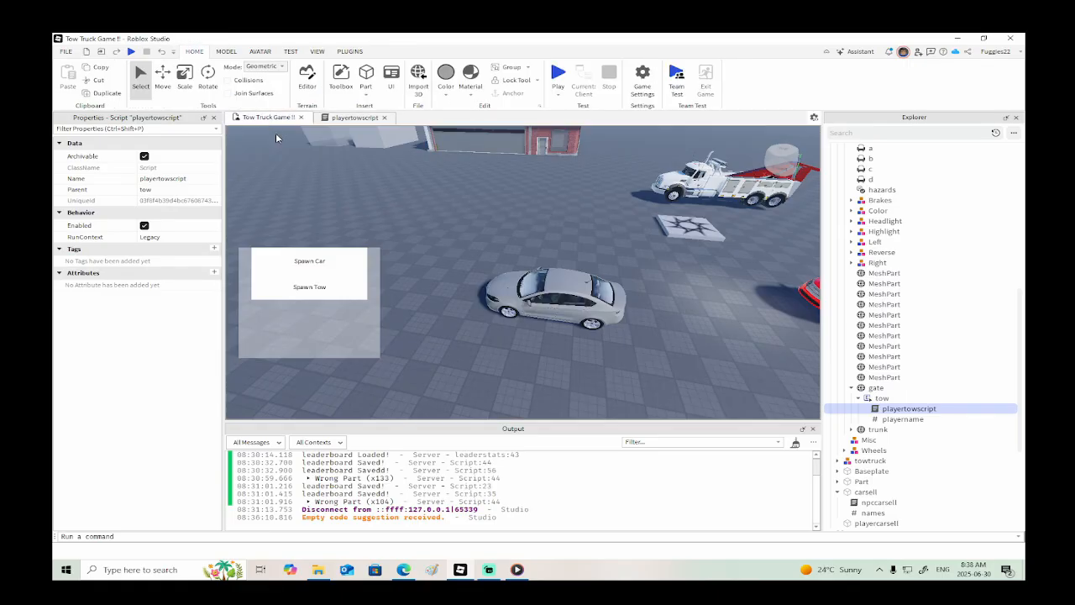
{"action": "right_click_drag", "start_coordinate": [599, 280], "coordinate": [583, 276]}
{"action": "scroll", "coordinate": [583, 275], "scroll_direction": "up", "scroll_amount": 5}
{"action": "key", "text": "w"}
{"action": "key", "text": "a"}
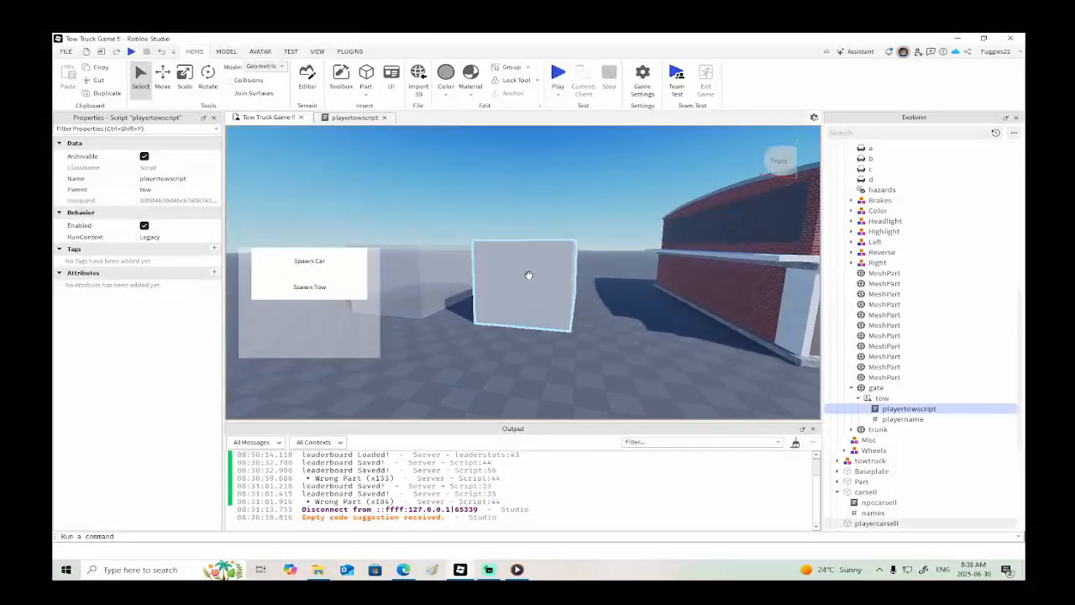
{"action": "left_click", "coordinate": [440, 274]}
{"action": "scroll", "coordinate": [865, 361], "scroll_direction": "down", "scroll_amount": 3}
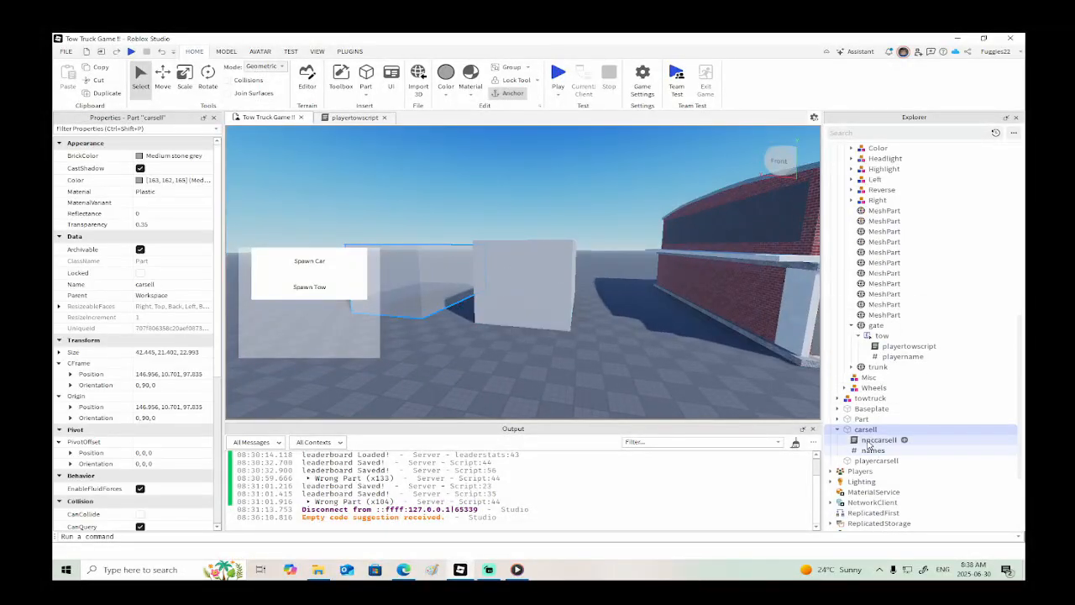
{"action": "left_click", "coordinate": [877, 439]}
{"action": "left_click", "coordinate": [870, 451], "text": "ctrl"}
{"action": "right_click", "coordinate": [874, 451]}
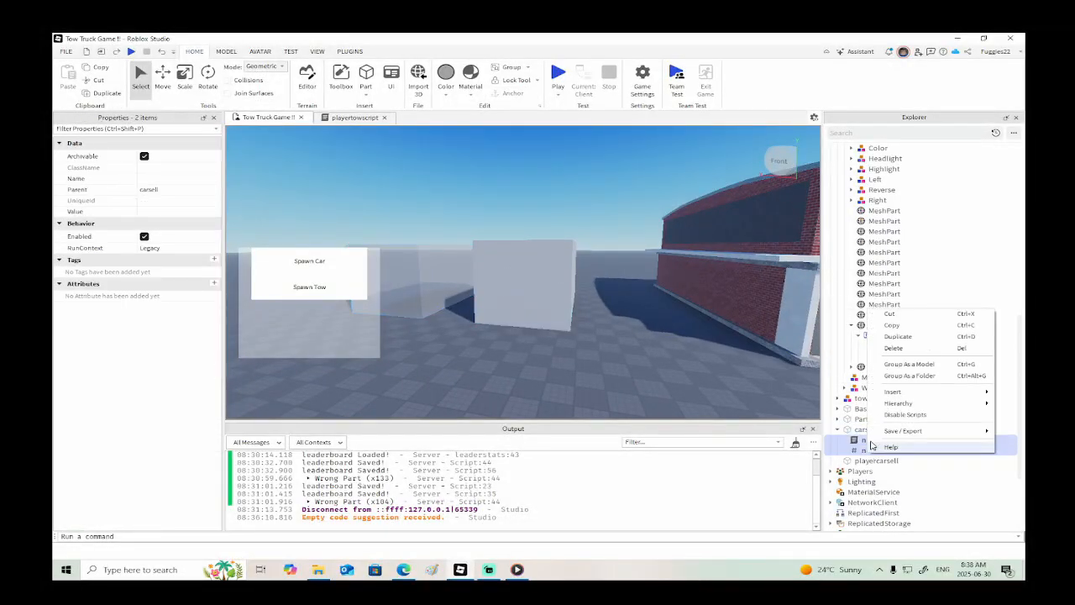
{"action": "left_click", "coordinate": [901, 327]}
{"action": "left_click", "coordinate": [554, 284]}
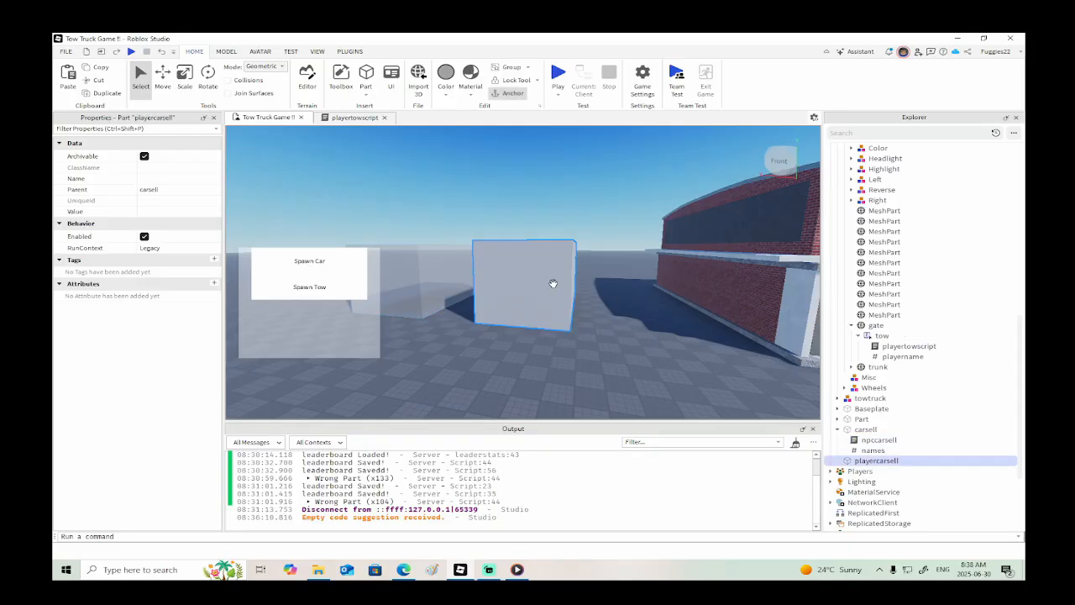
{"action": "right_click", "coordinate": [871, 460]}
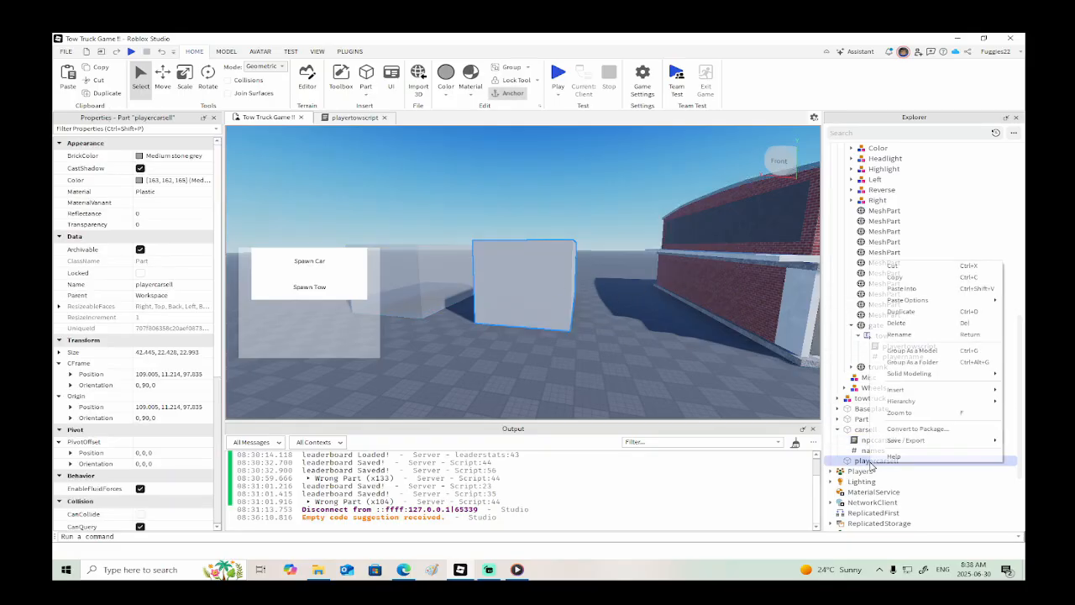
{"action": "left_click", "coordinate": [903, 288]}
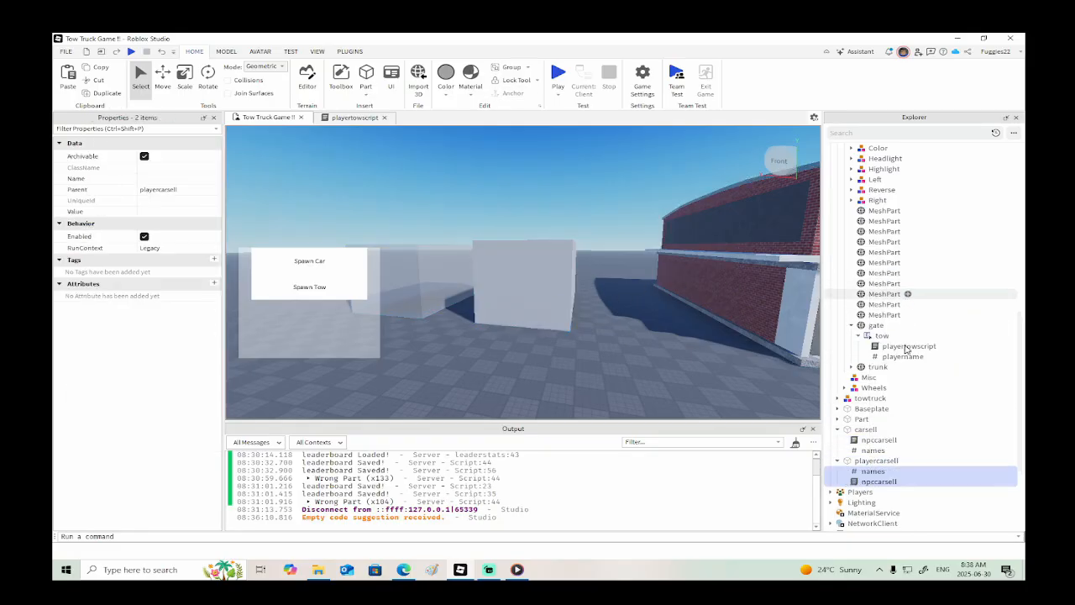
- Rename the copied script inside the playercarsell part to playercarsell and open it
{"action": "left_click", "coordinate": [873, 483]}
{"action": "left_click", "coordinate": [873, 483]}
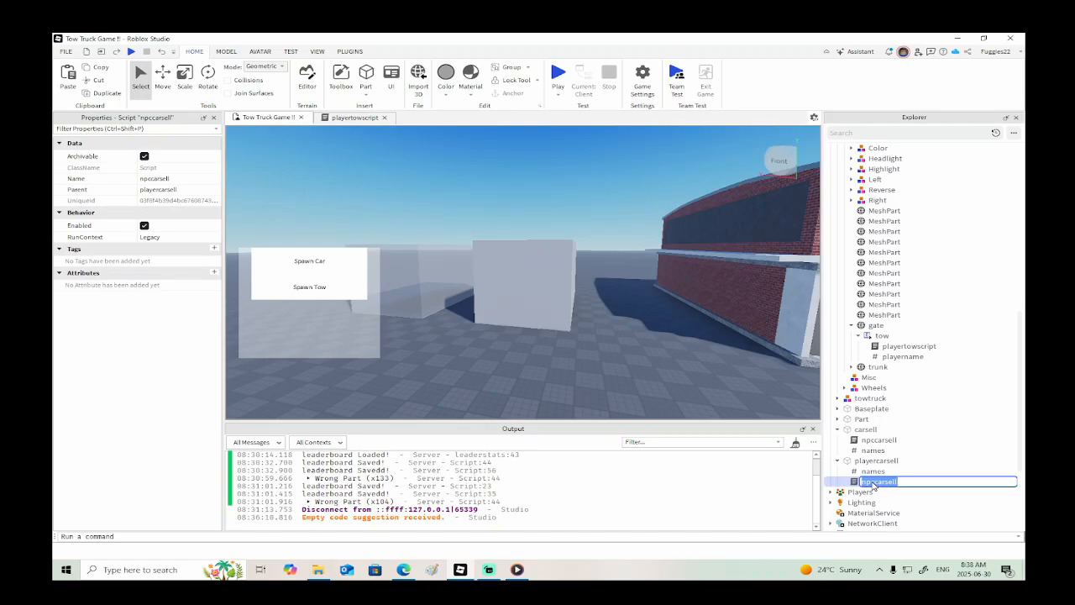
{"action": "type", "text": "player"}
{"action": "key", "text": "Return"}
{"action": "double_click", "coordinate": [873, 484]}
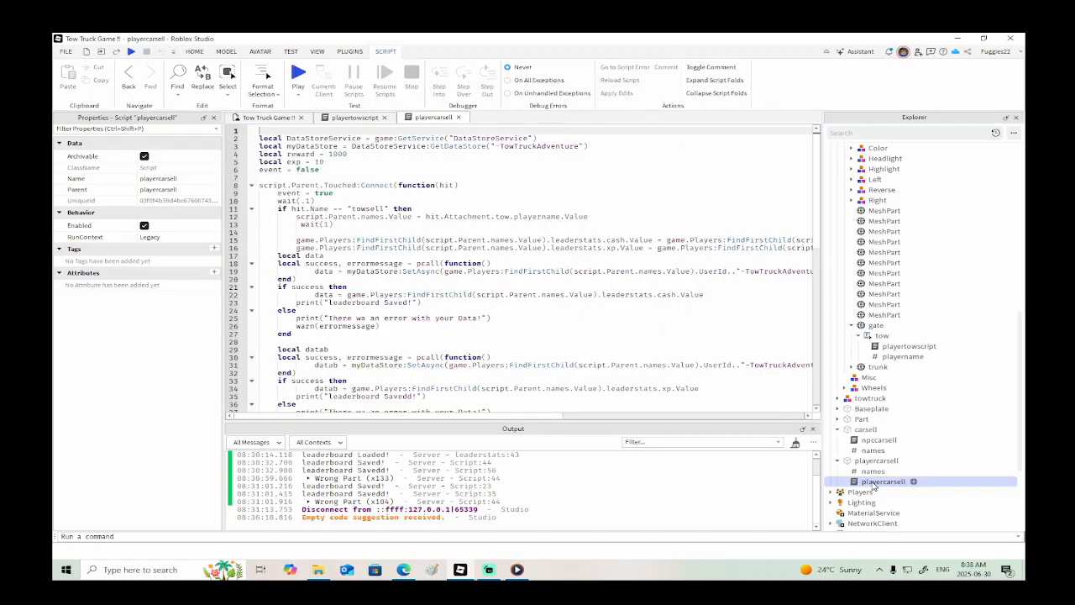
- Review the playercarsell script, checking its playername path against where the tow prompt sits under the coup's gate
{"action": "scroll", "coordinate": [604, 324], "scroll_direction": "down", "scroll_amount": 6}
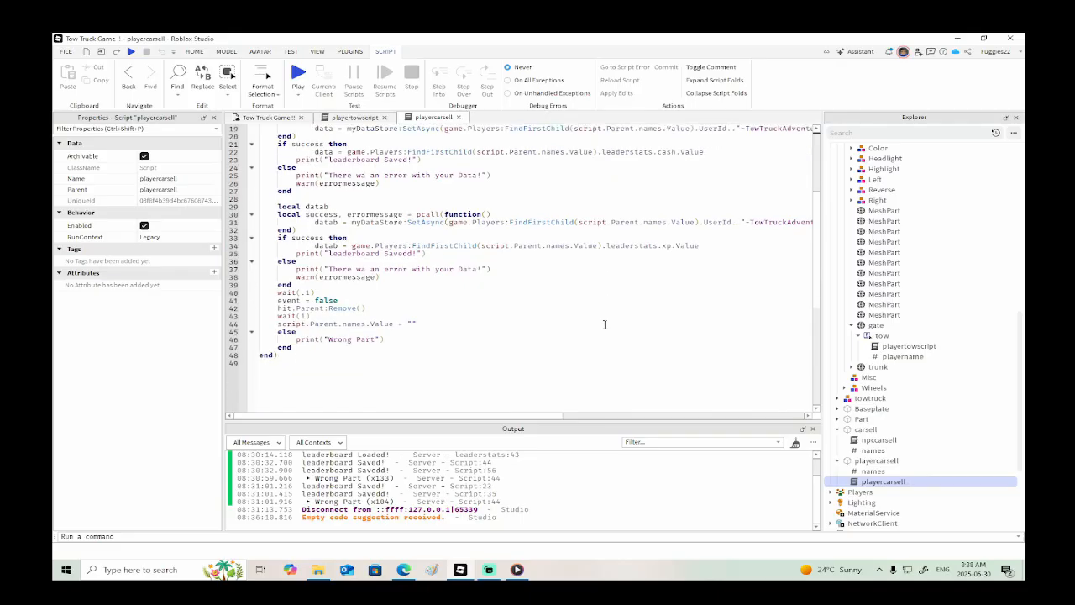
{"action": "left_click", "coordinate": [253, 120]}
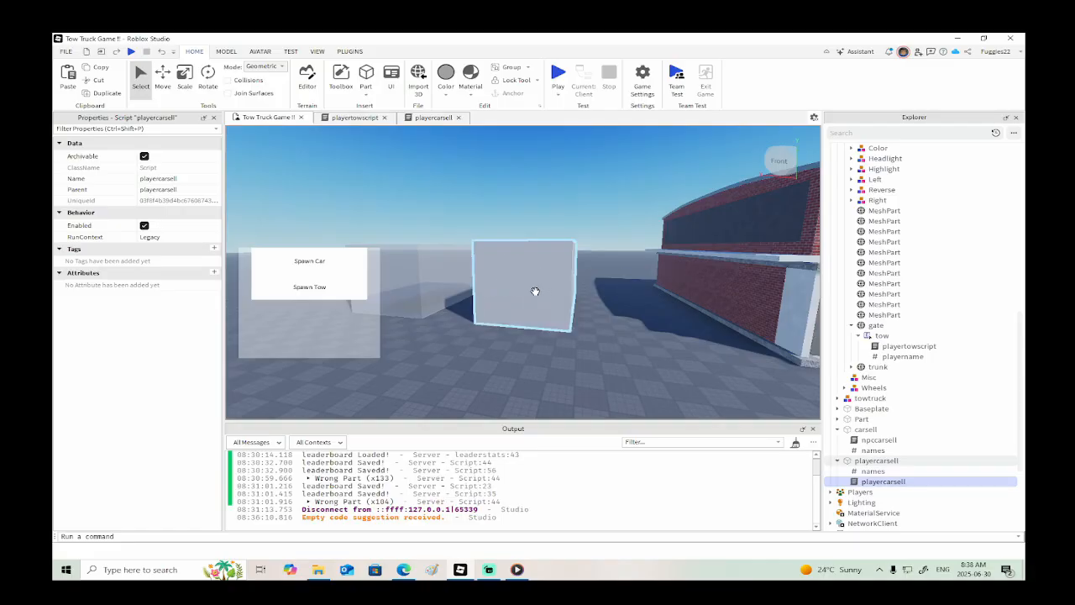
{"action": "left_click", "coordinate": [436, 122]}
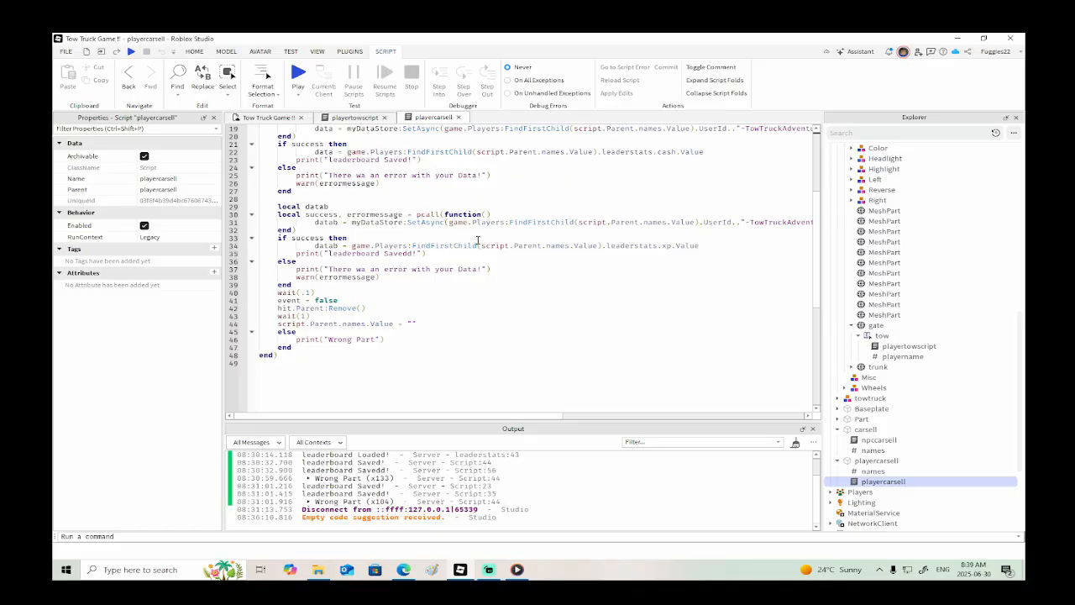
{"action": "scroll", "coordinate": [475, 241], "scroll_direction": "up", "scroll_amount": 6}
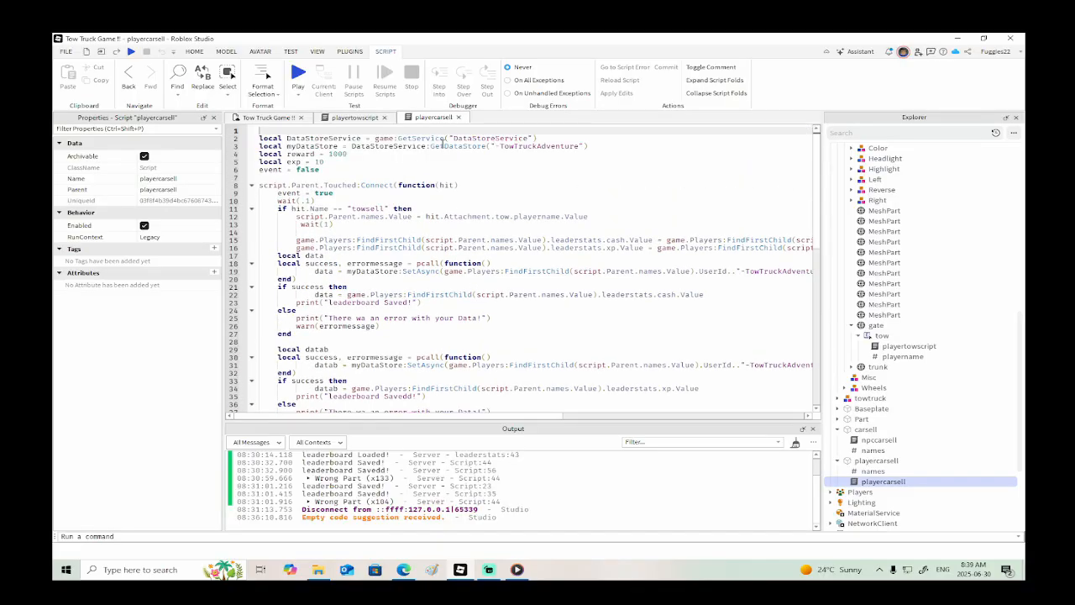
{"action": "scroll", "coordinate": [533, 287], "scroll_direction": "down", "scroll_amount": 3}
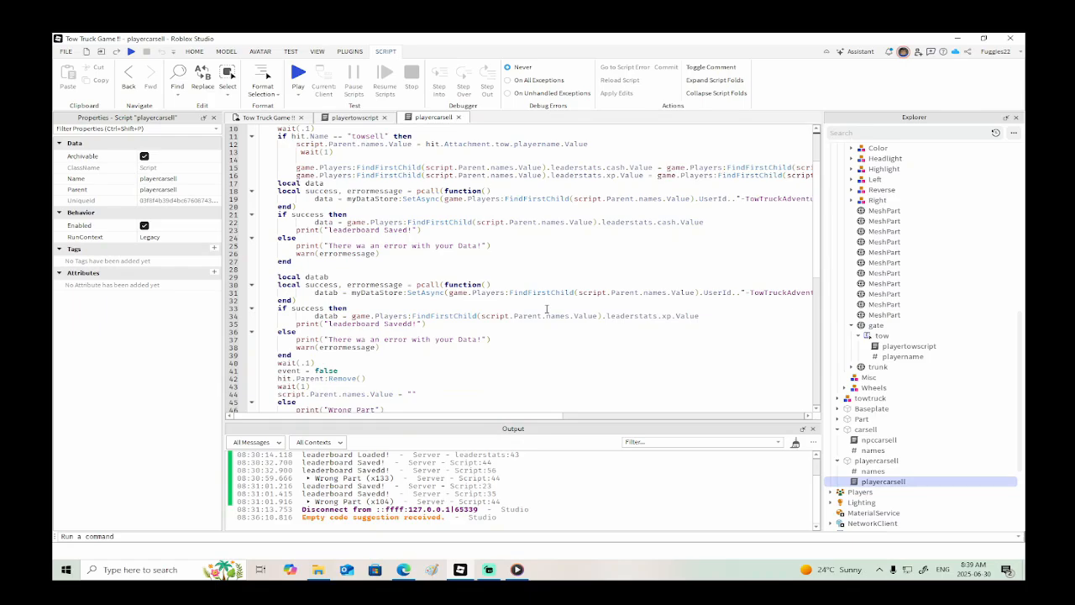
{"action": "scroll", "coordinate": [546, 309], "scroll_direction": "down", "scroll_amount": 2}
{"action": "scroll", "coordinate": [546, 309], "scroll_direction": "up", "scroll_amount": 5}
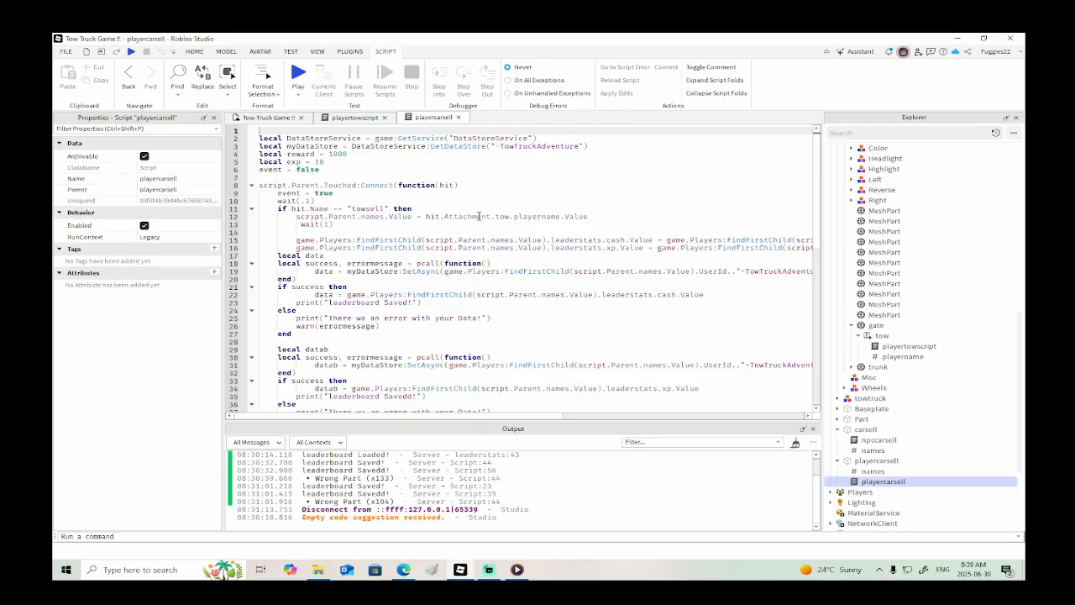
{"action": "scroll", "coordinate": [861, 378], "scroll_direction": "down", "scroll_amount": 3}
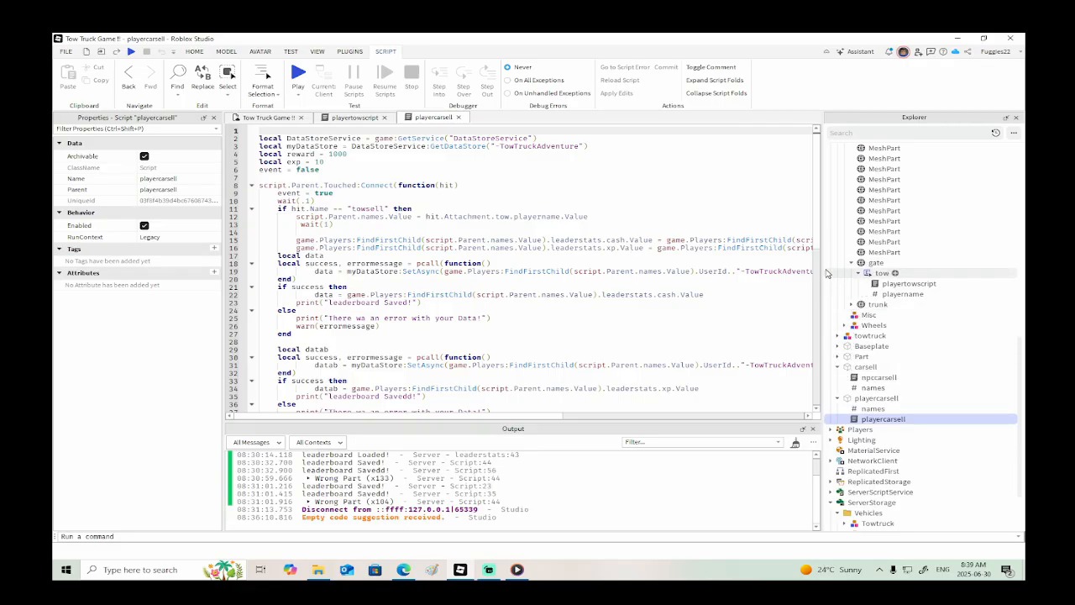
- Remove Attachment from the names line in the playercarsell script so it reads hit.tow.playername.Value
{"action": "left_click", "coordinate": [494, 217]}
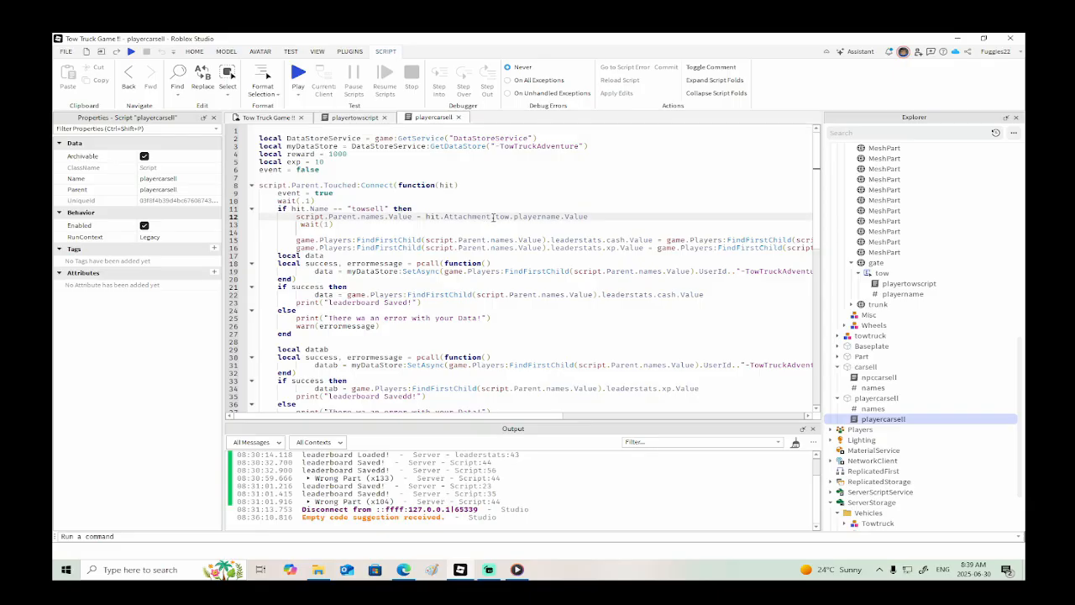
{"action": "key", "text": "BackSpace"}
{"action": "key", "text": "BackSpace"}
{"action": "key", "text": "BackSpace"}
{"action": "key", "text": "BackSpace"}
{"action": "key", "text": "BackSpace"}
{"action": "key", "text": "BackSpace"}
{"action": "key", "text": "BackSpace"}
{"action": "key", "text": "BackSpace"}
{"action": "key", "text": "BackSpace"}
{"action": "key", "text": "BackSpace"}
{"action": "key", "text": "BackSpace"}
{"action": "scroll", "coordinate": [548, 267], "scroll_direction": "down", "scroll_amount": 4}
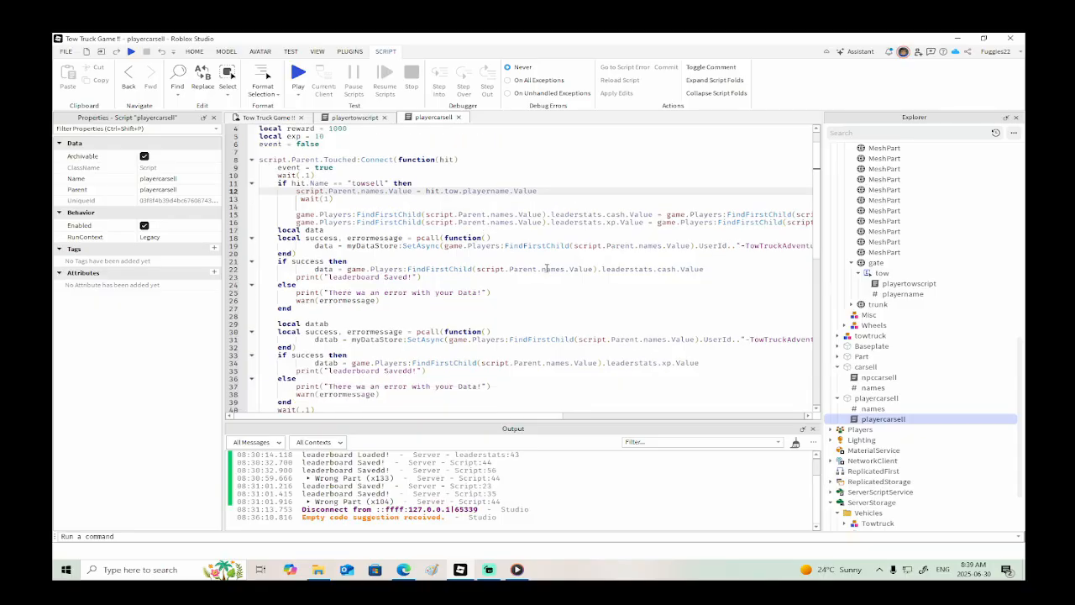
{"action": "scroll", "coordinate": [547, 268], "scroll_direction": "up", "scroll_amount": 4}
{"action": "scroll", "coordinate": [552, 252], "scroll_direction": "down", "scroll_amount": 3}
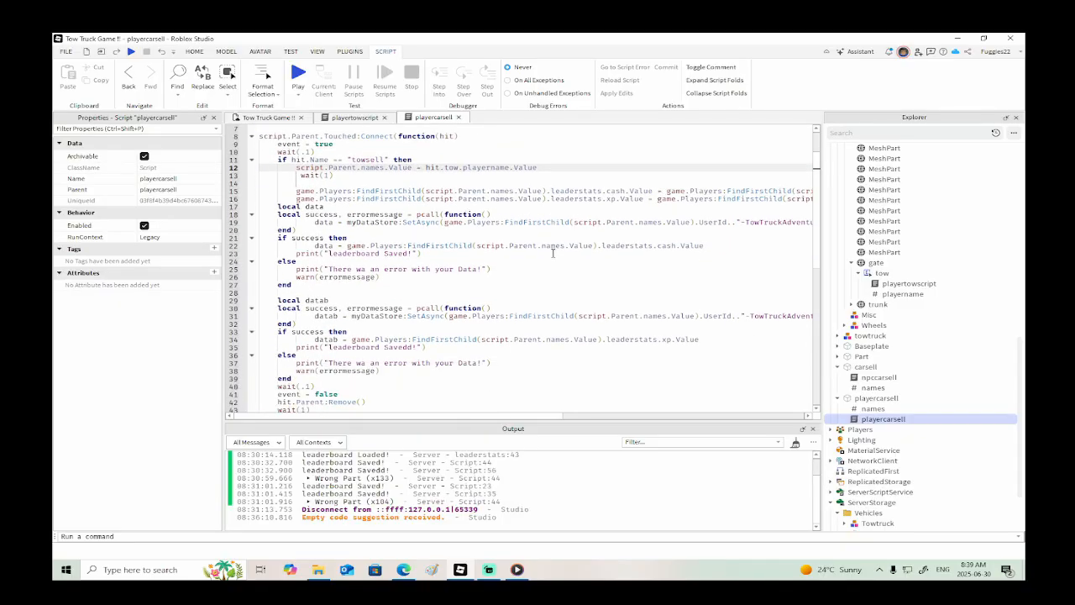
{"action": "scroll", "coordinate": [552, 252], "scroll_direction": "up", "scroll_amount": 3}
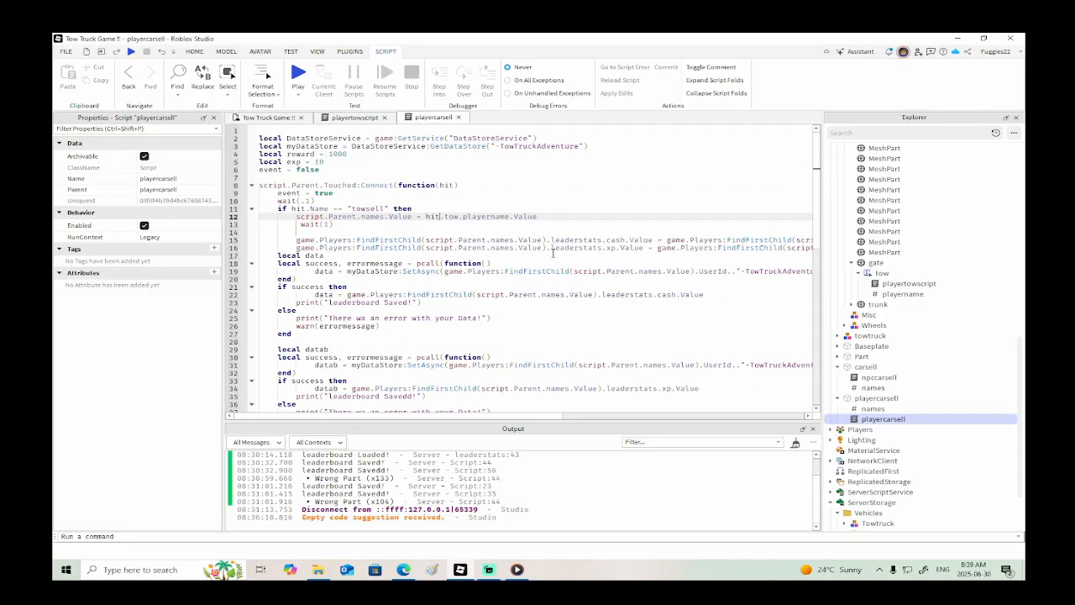
- Move the grey car about 29.4 studs away from the garage and about 48.7 studs sideways, past the red coup
{"action": "left_click", "coordinate": [266, 118]}
{"action": "right_click_drag", "start_coordinate": [549, 338], "coordinate": [550, 340]}
{"action": "key", "text": "w"}
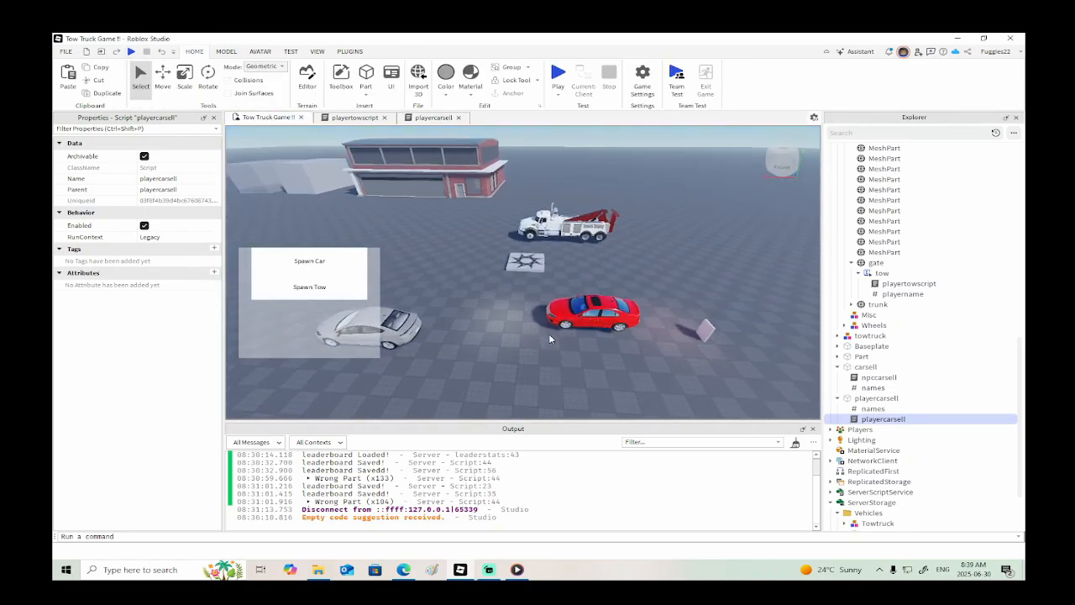
{"action": "key", "text": "s"}
{"action": "left_click", "coordinate": [466, 301]}
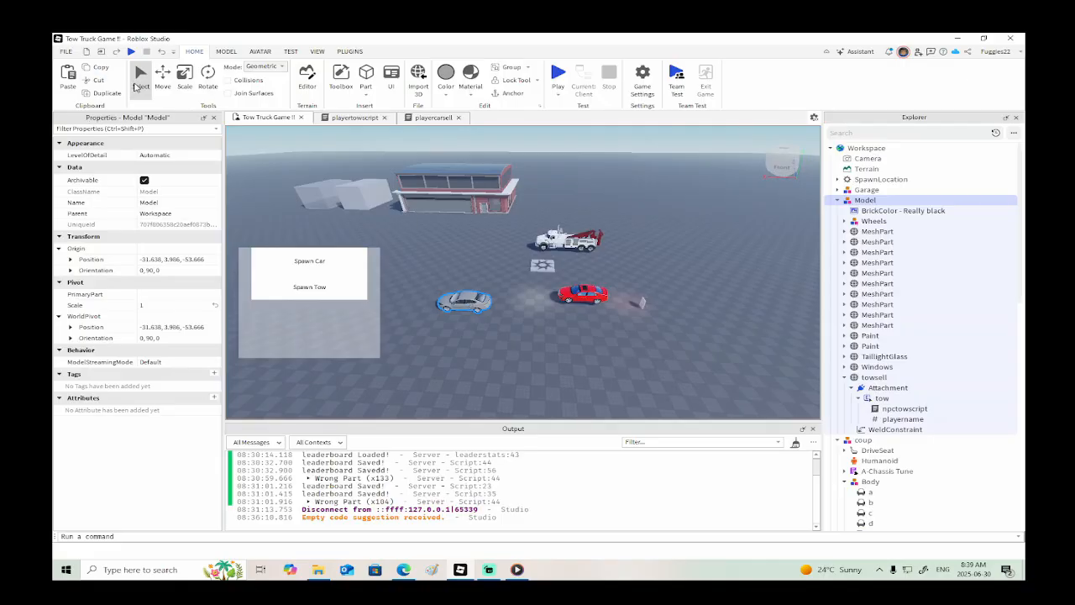
{"action": "left_click", "coordinate": [162, 76]}
{"action": "left_click_drag", "start_coordinate": [439, 339], "coordinate": [432, 420]}
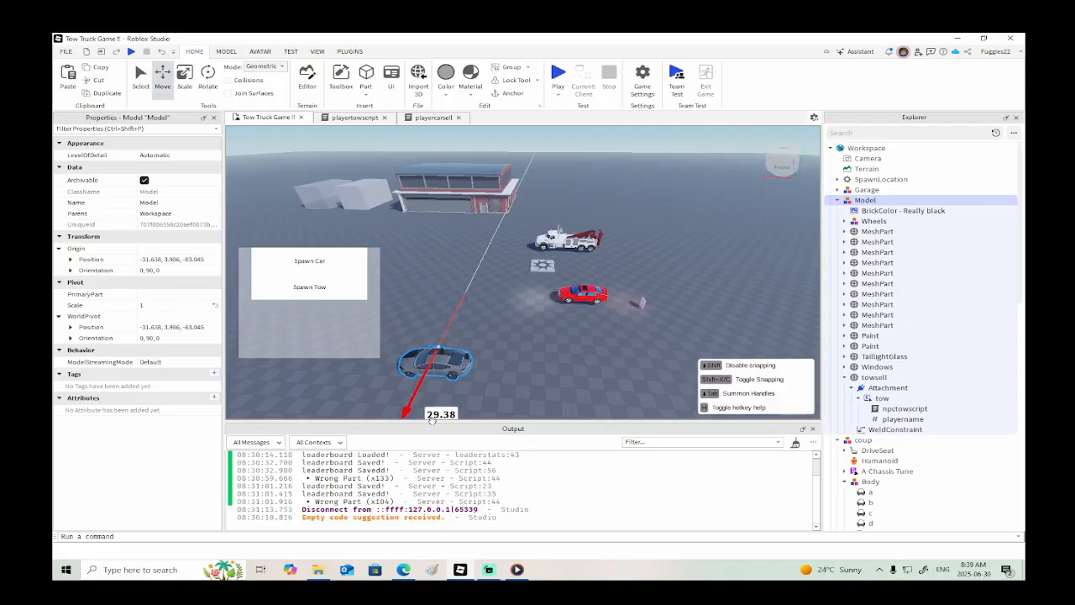
{"action": "left_click_drag", "start_coordinate": [481, 352], "coordinate": [665, 363]}
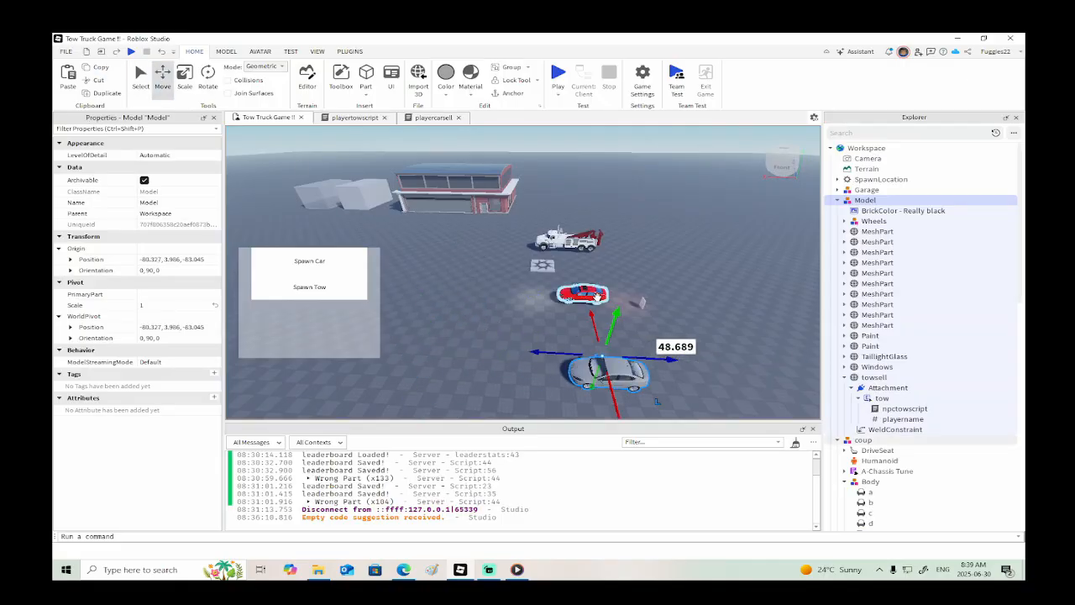
- Start a play test and walk the character off the spawn pad
{"action": "left_click", "coordinate": [131, 51]}
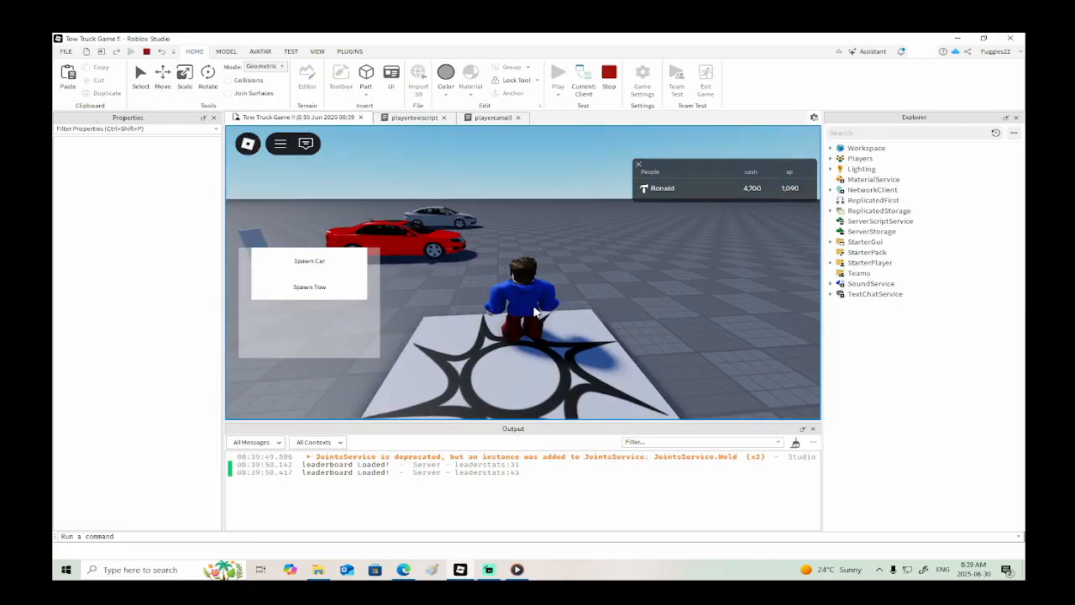
{"action": "key", "text": "d"}
{"action": "right_click_drag", "start_coordinate": [534, 311], "coordinate": [546, 352]}
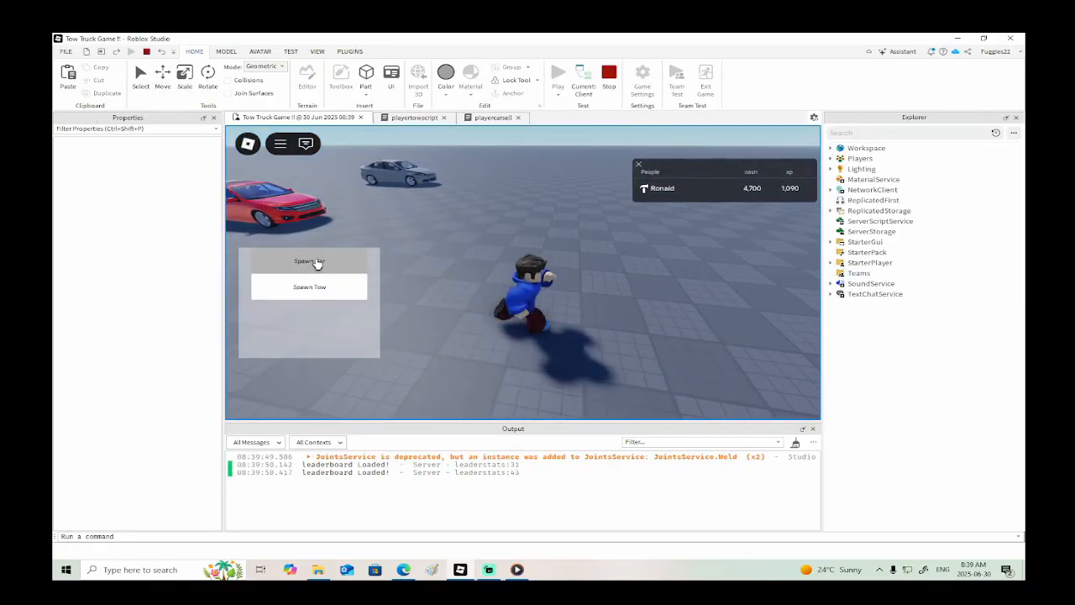
- Spawn a tow truck, walk to the red coup and trigger its tow prompt to load the car onto the bed
{"action": "left_click", "coordinate": [317, 288]}
{"action": "key", "text": "w"}
{"action": "right_click_drag", "start_coordinate": [464, 318], "coordinate": [371, 342]}
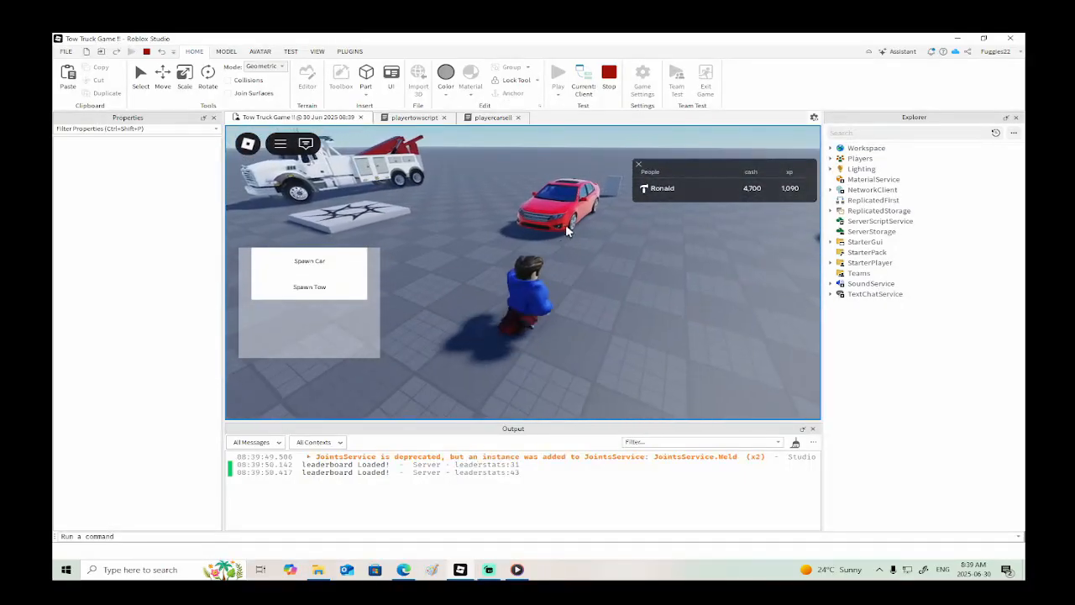
{"action": "key", "text": "w"}
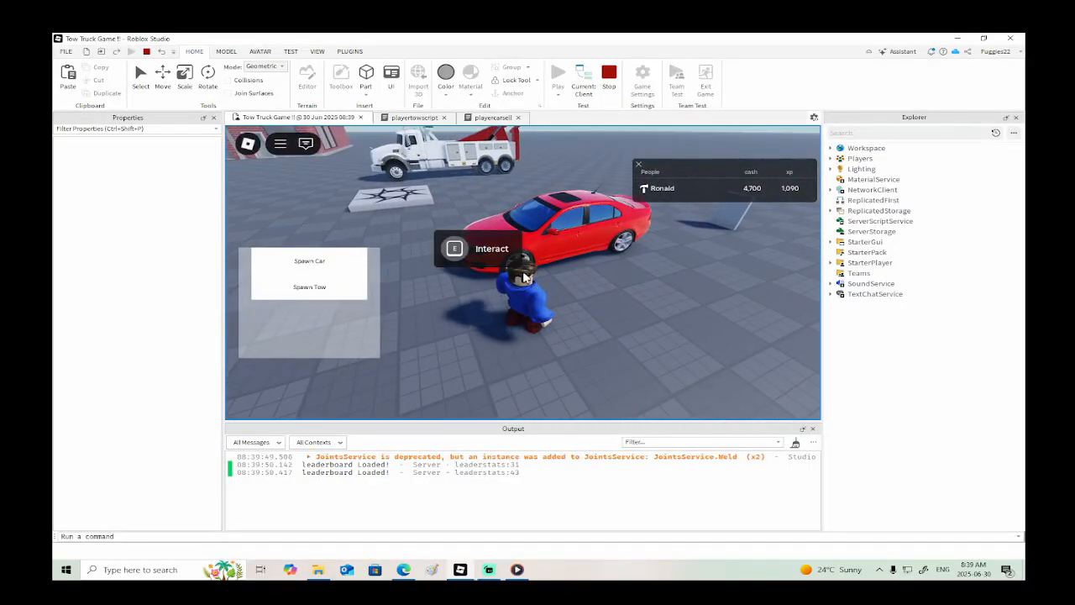
{"action": "right_click_drag", "start_coordinate": [524, 277], "coordinate": [634, 313]}
{"action": "key", "text": "e"}
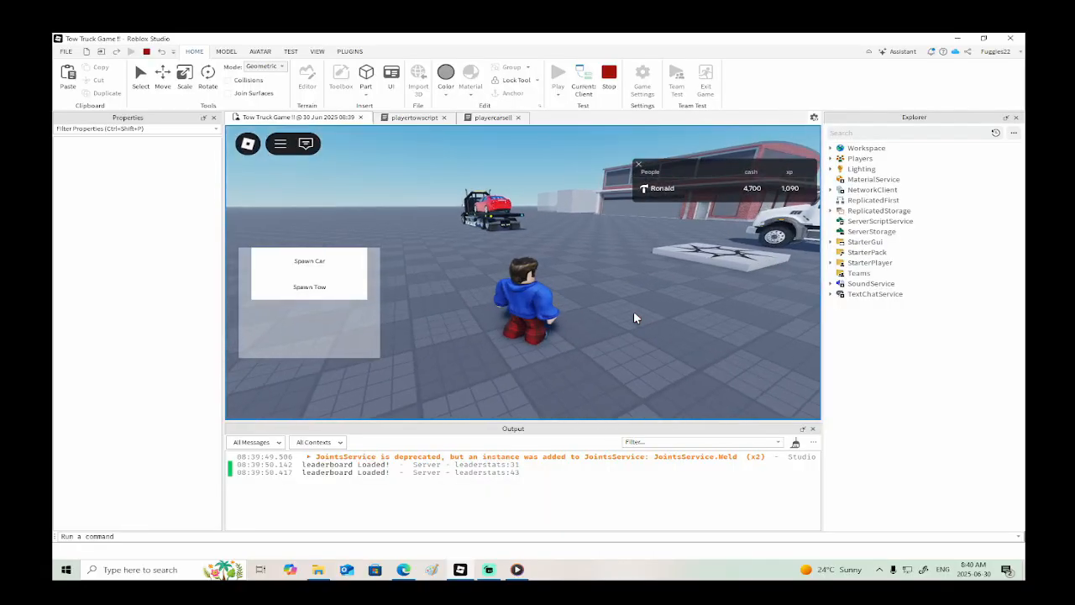
- Walk over to the tow truck carrying the coup and get into its driver's seat
{"action": "key", "text": "w"}
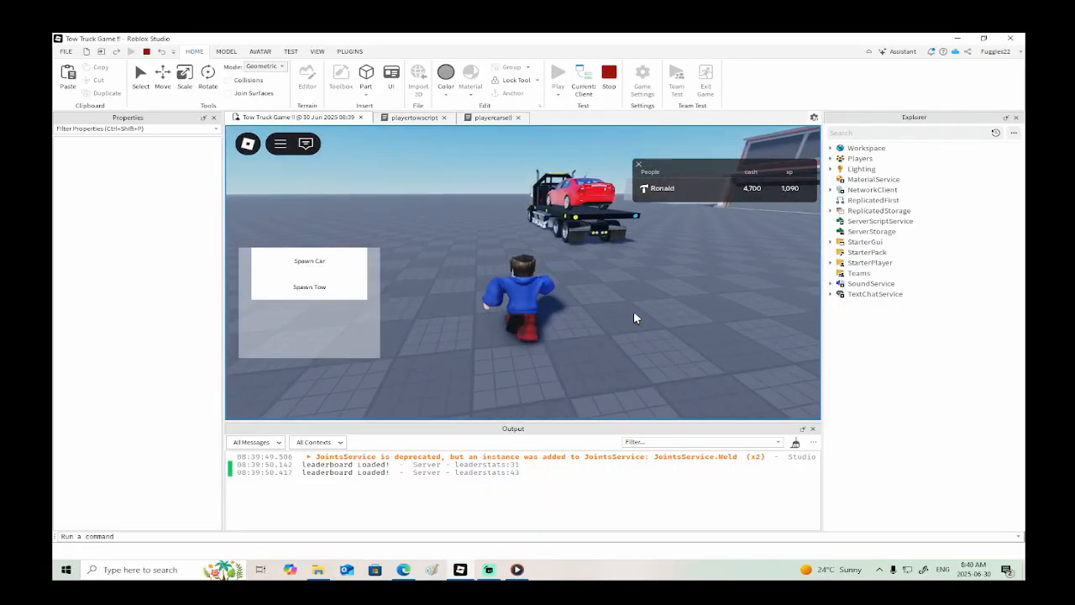
{"action": "right_click_drag", "start_coordinate": [634, 312], "coordinate": [634, 312]}
{"action": "key", "text": "a"}
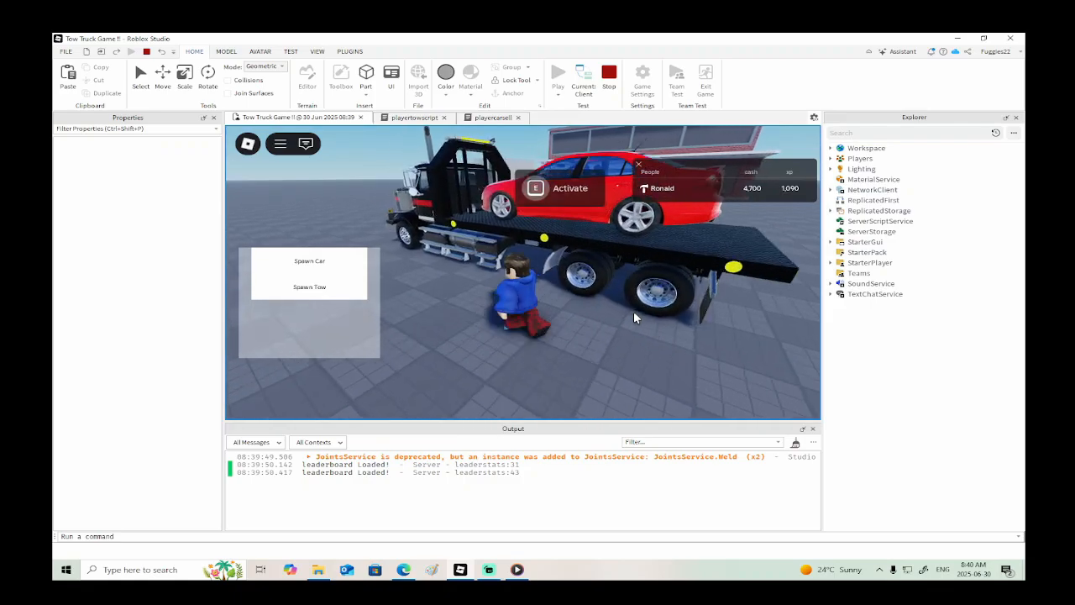
{"action": "key", "text": "e"}
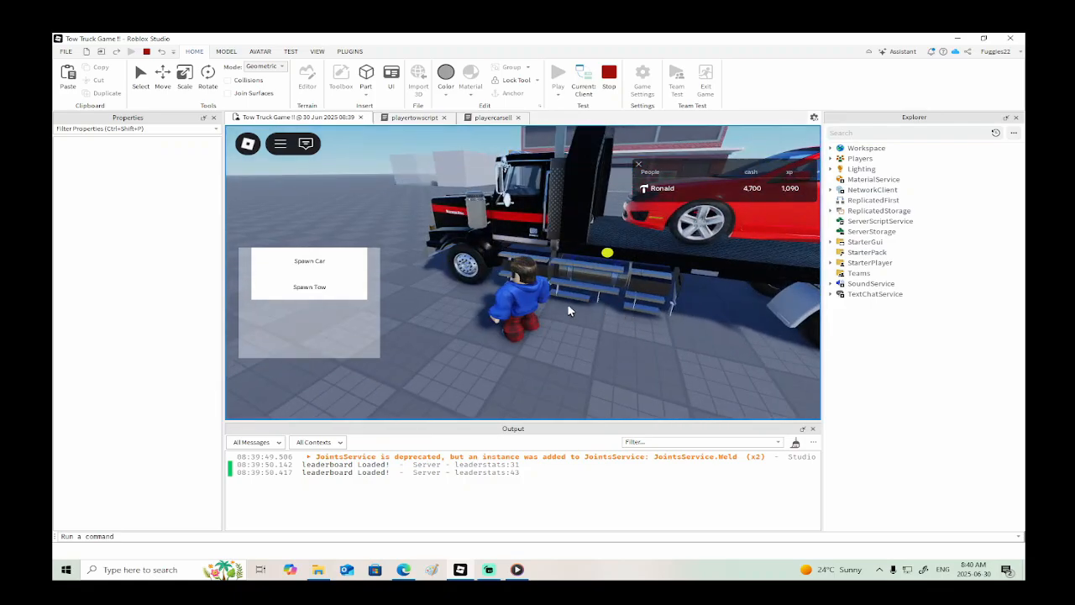
{"action": "left_click", "coordinate": [423, 322]}
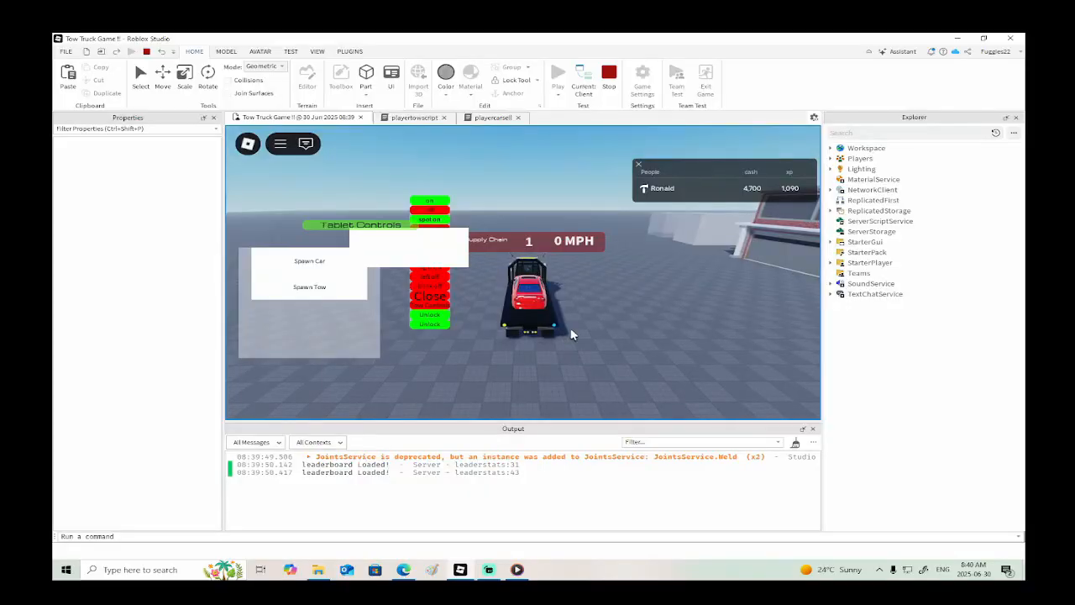
- Drive the loaded tow truck forward and swing it around so its bed faces the sell blocks beside the garage
{"action": "right_click_drag", "start_coordinate": [571, 328], "coordinate": [574, 328]}
{"action": "key", "text": "w"}
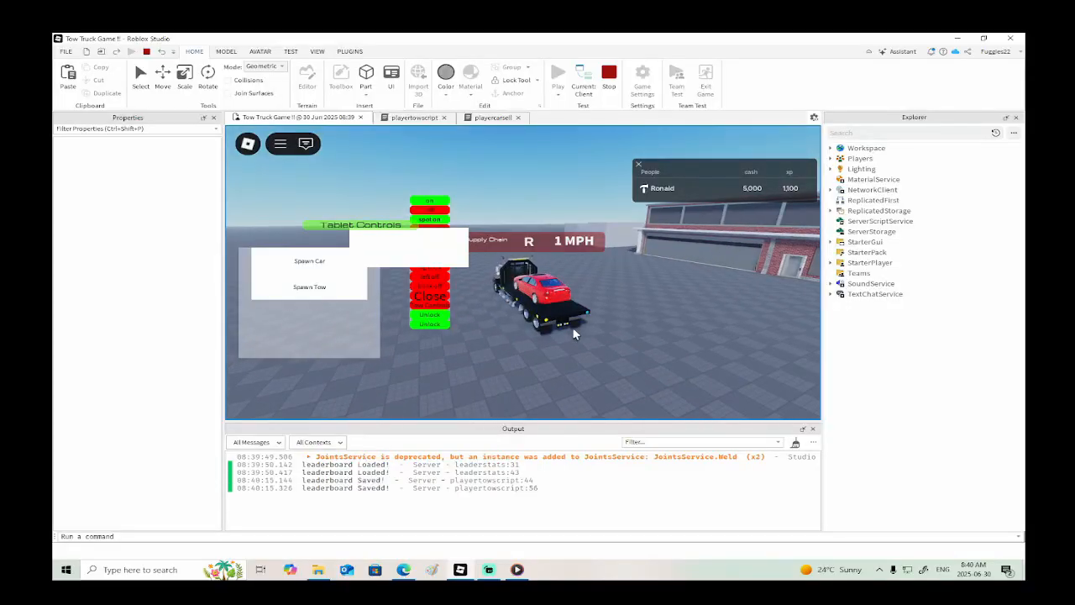
{"action": "key", "text": "w"}
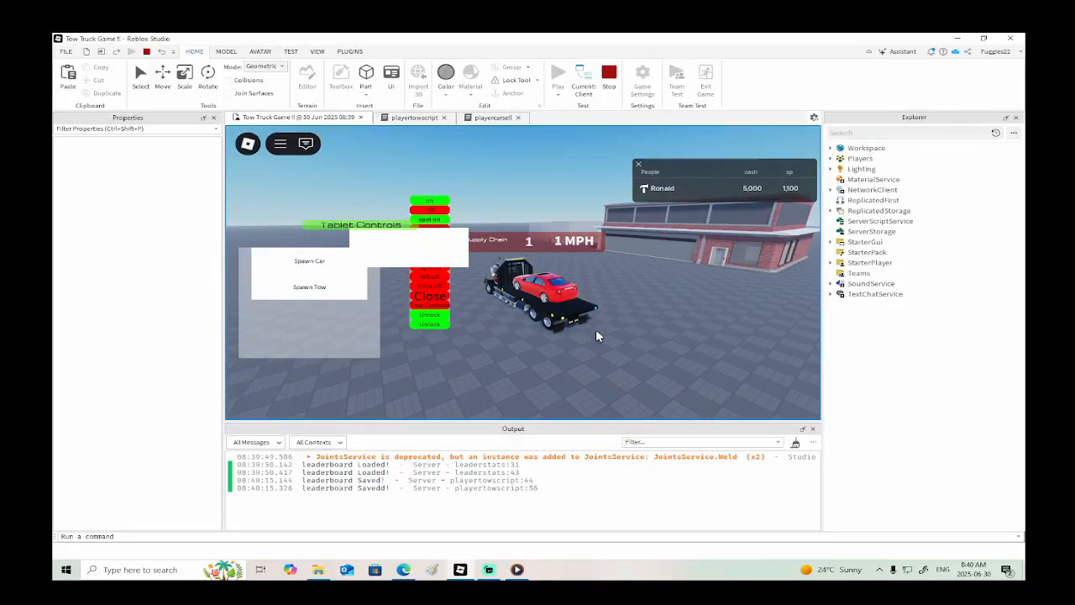
{"action": "key", "text": "w"}
{"action": "key", "text": "a"}
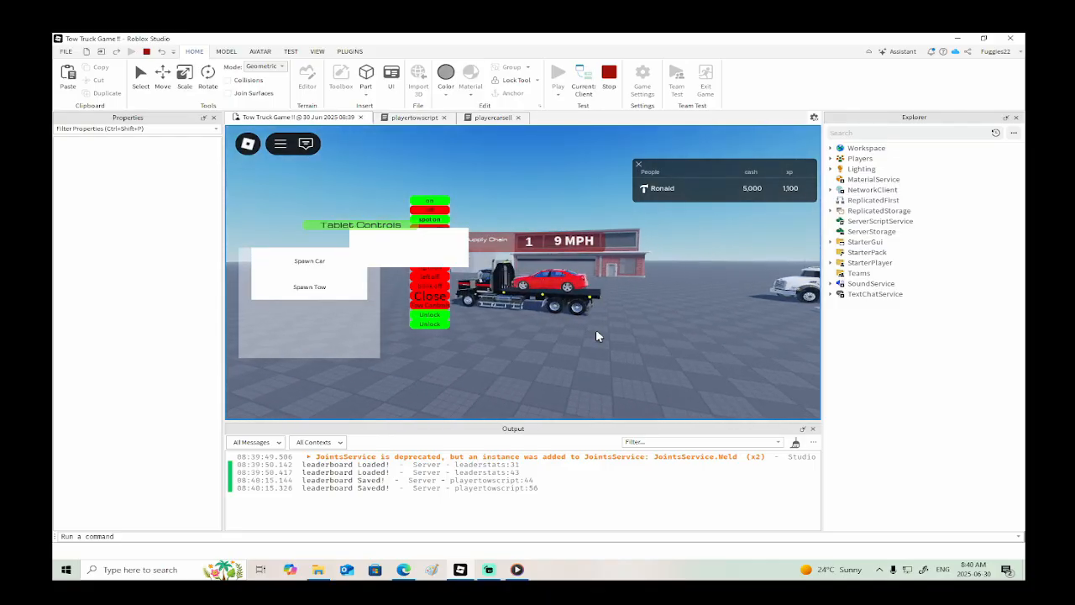
{"action": "key", "text": "a"}
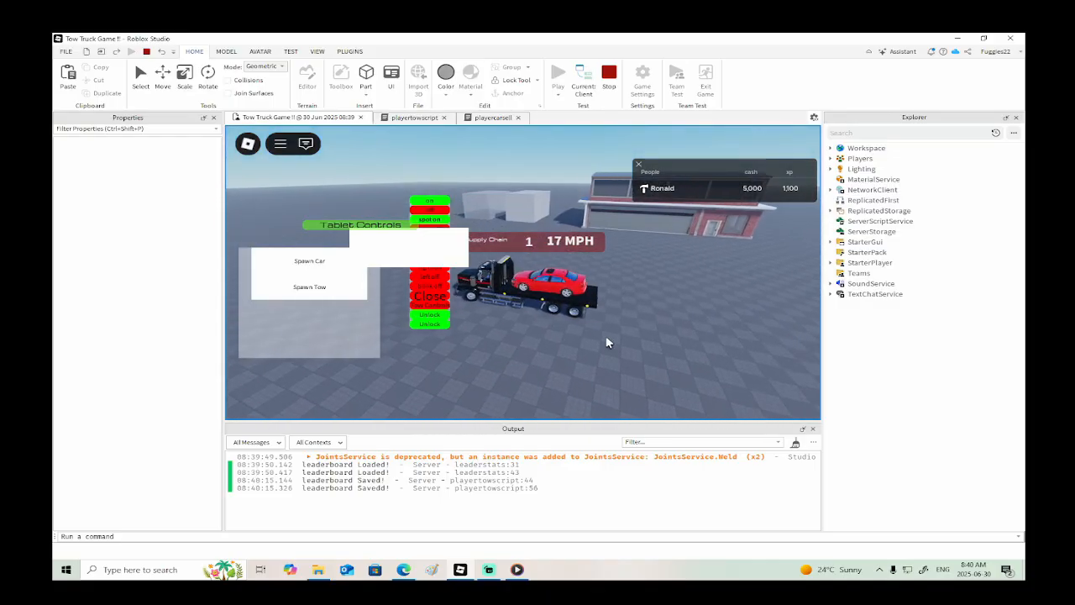
{"action": "key", "text": "a"}
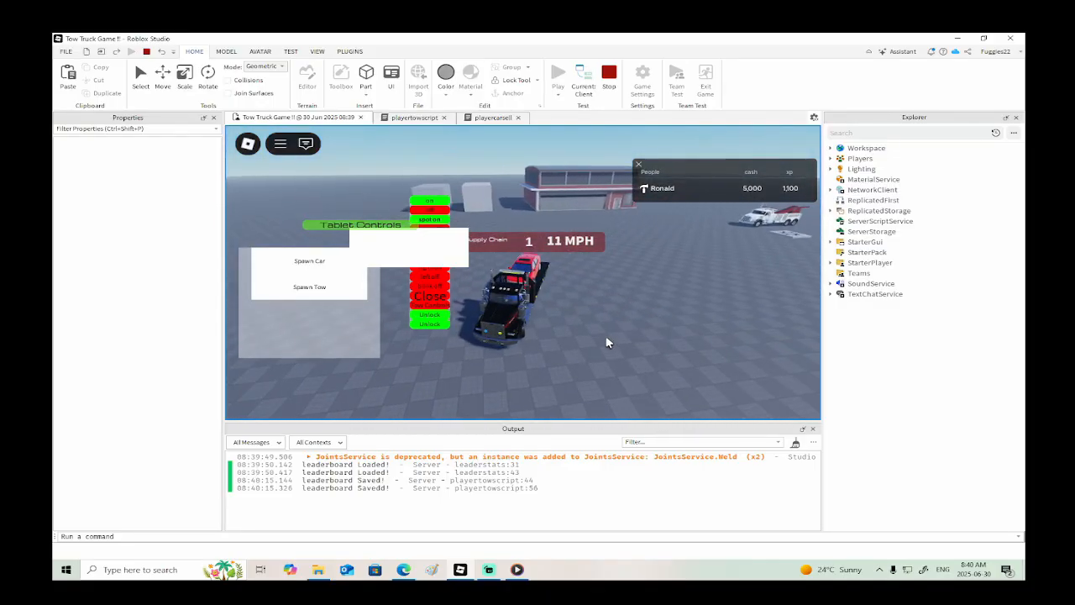
- Back the loaded tow truck toward the sell blocks and switch on its lights
{"action": "key", "text": "s"}
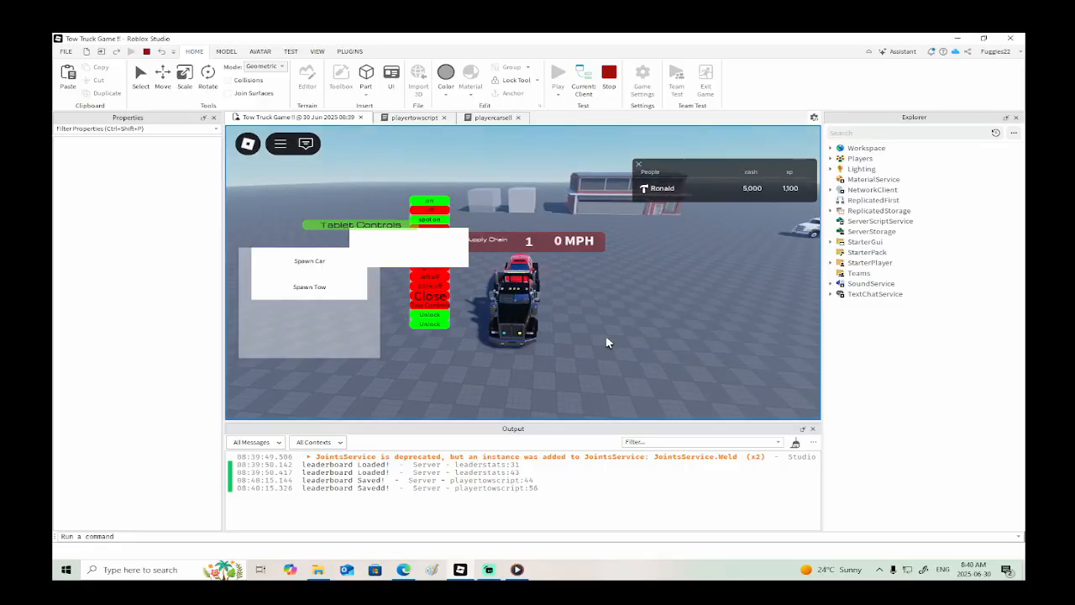
{"action": "key", "text": "s"}
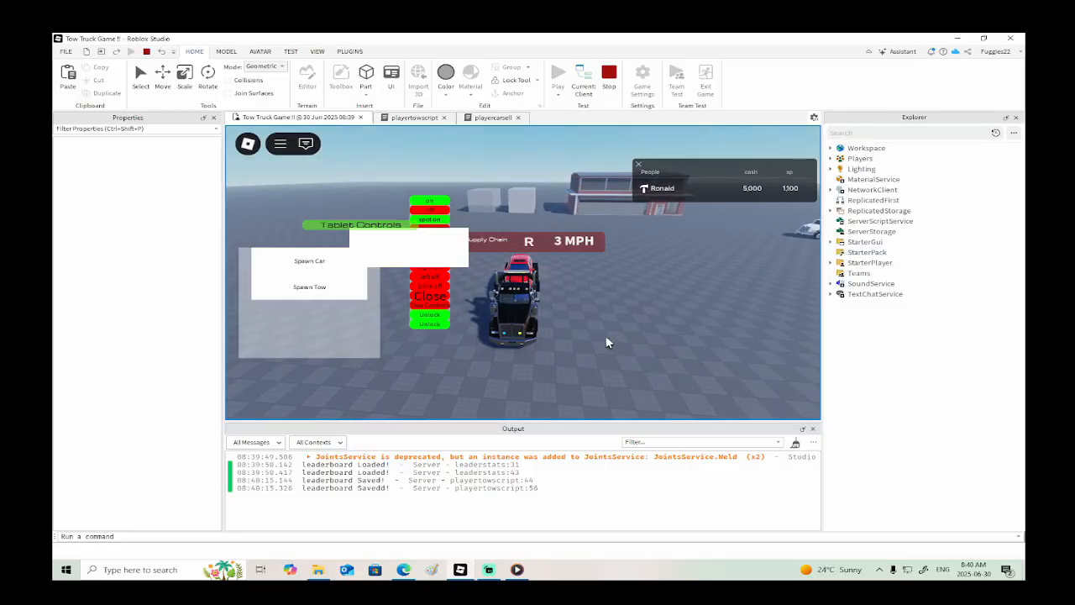
{"action": "key", "text": "s"}
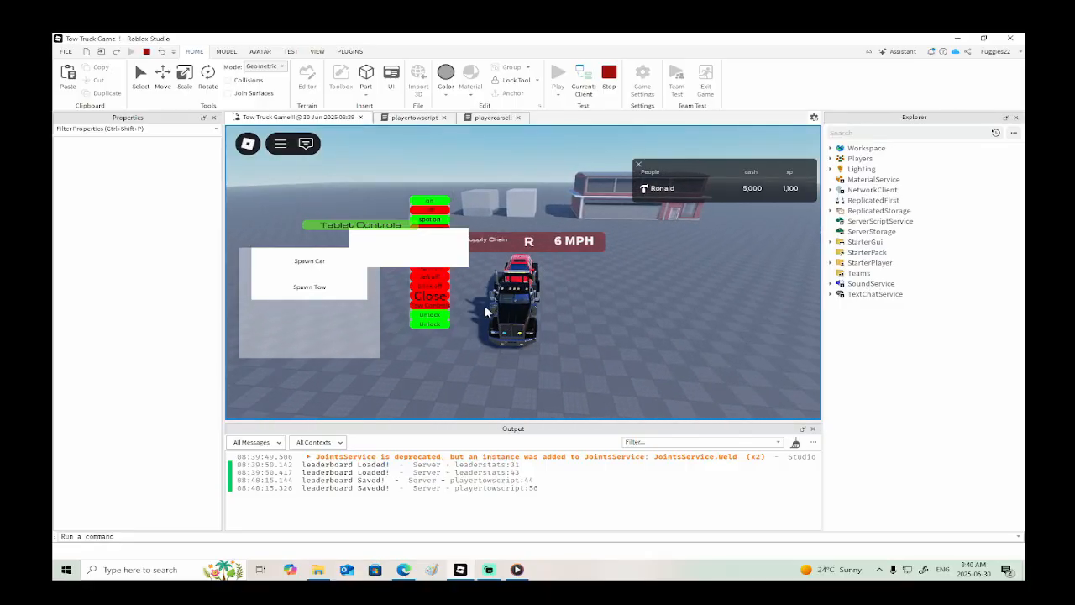
{"action": "key", "text": "s"}
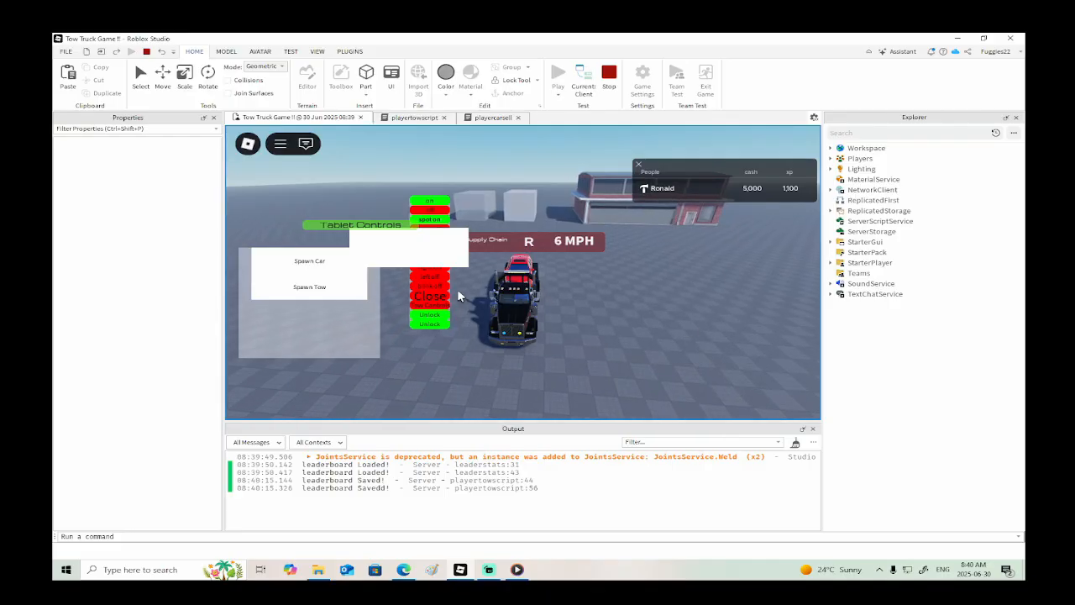
{"action": "key", "text": "s"}
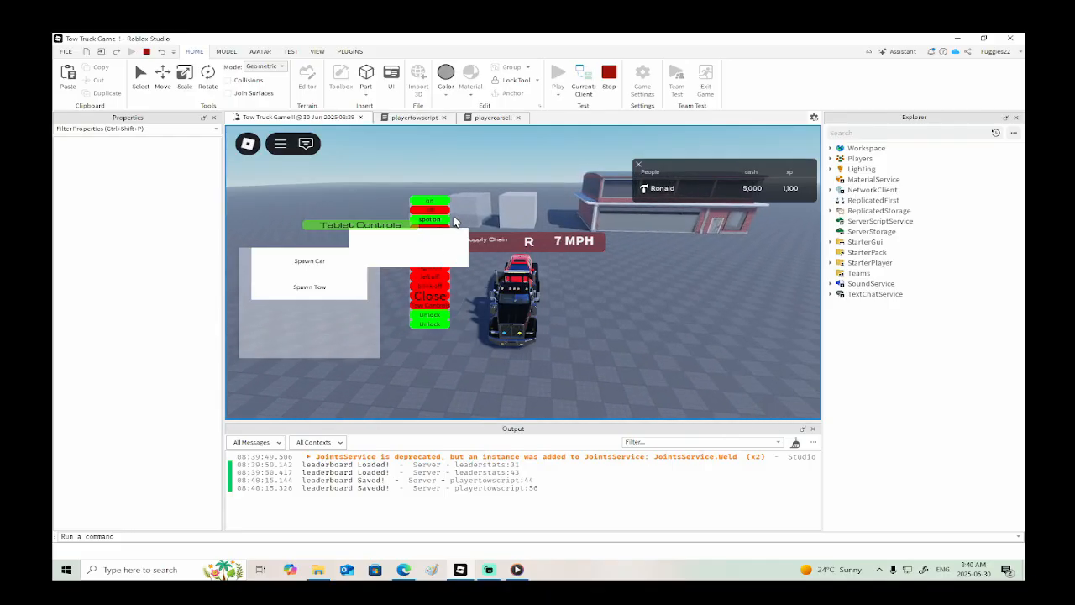
{"action": "left_click", "coordinate": [436, 201]}
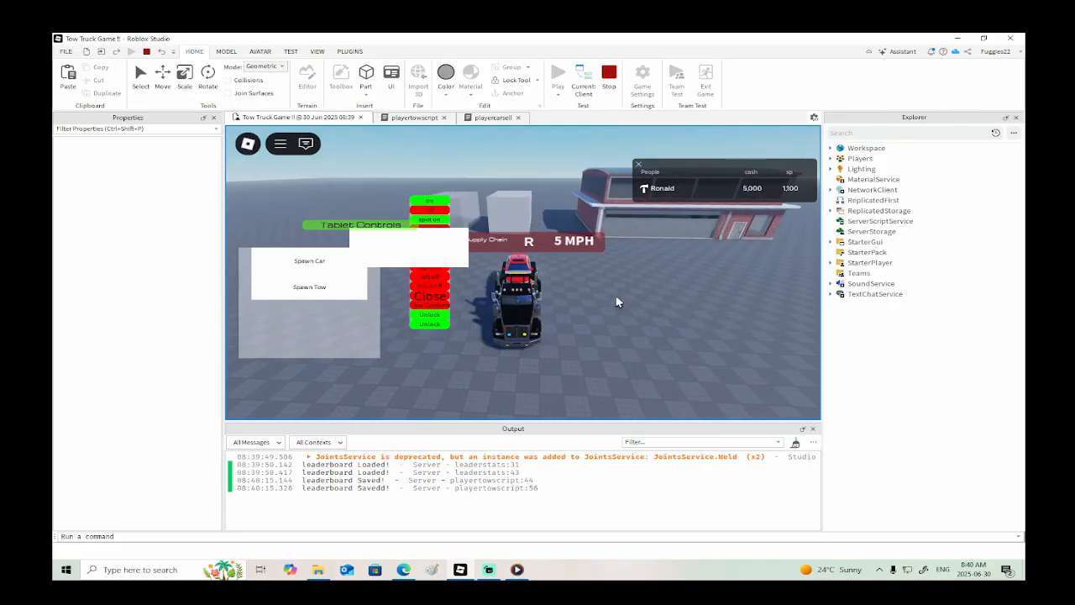
- Steer the tow truck in reverse so the coup on its bed enters the playercarsell block
{"action": "key", "text": "s"}
{"action": "key", "text": "a"}
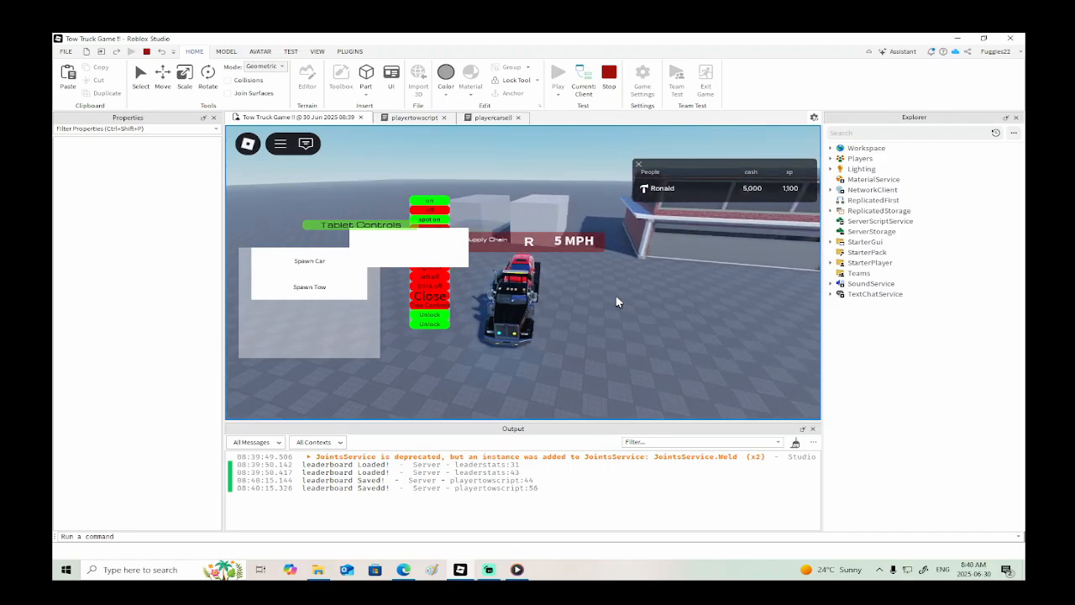
{"action": "key", "text": "s"}
{"action": "key", "text": "a"}
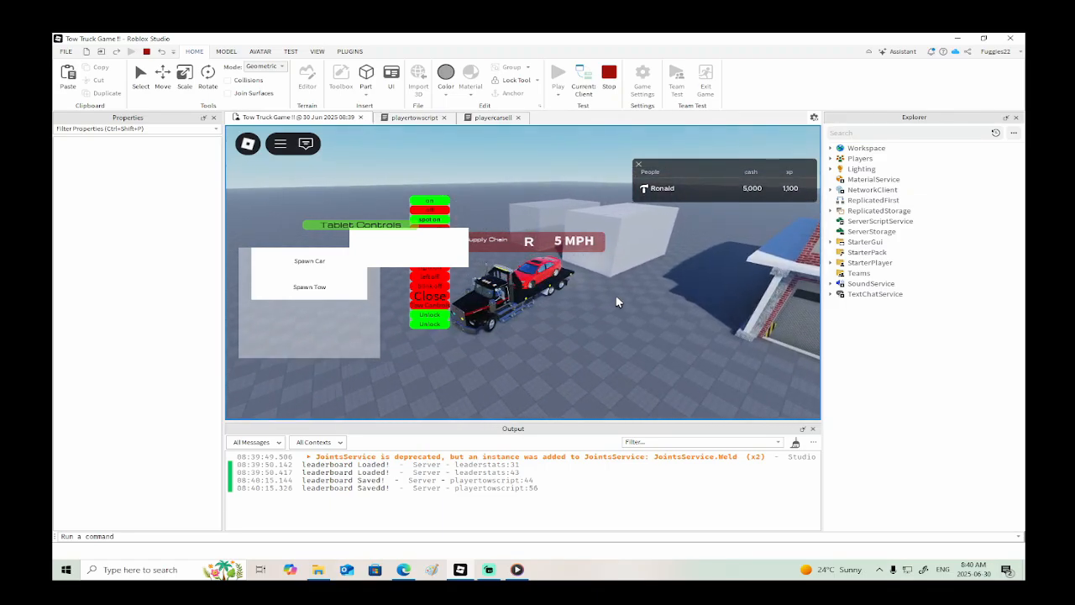
{"action": "key", "text": "s"}
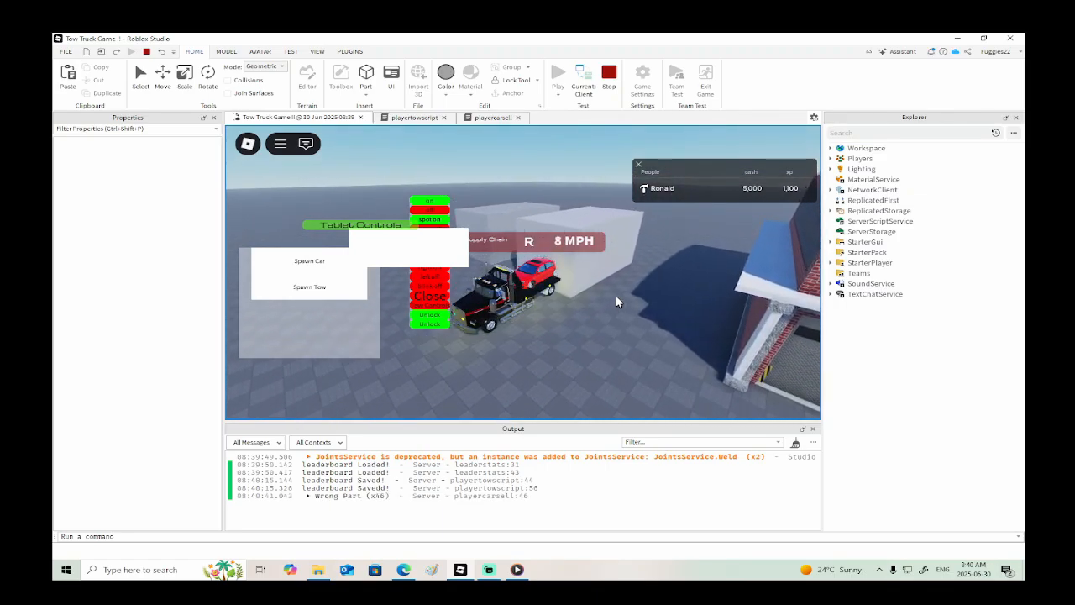
- Pull the tow truck forward out of the playercarsell block and stop the play test
{"action": "key", "text": "w"}
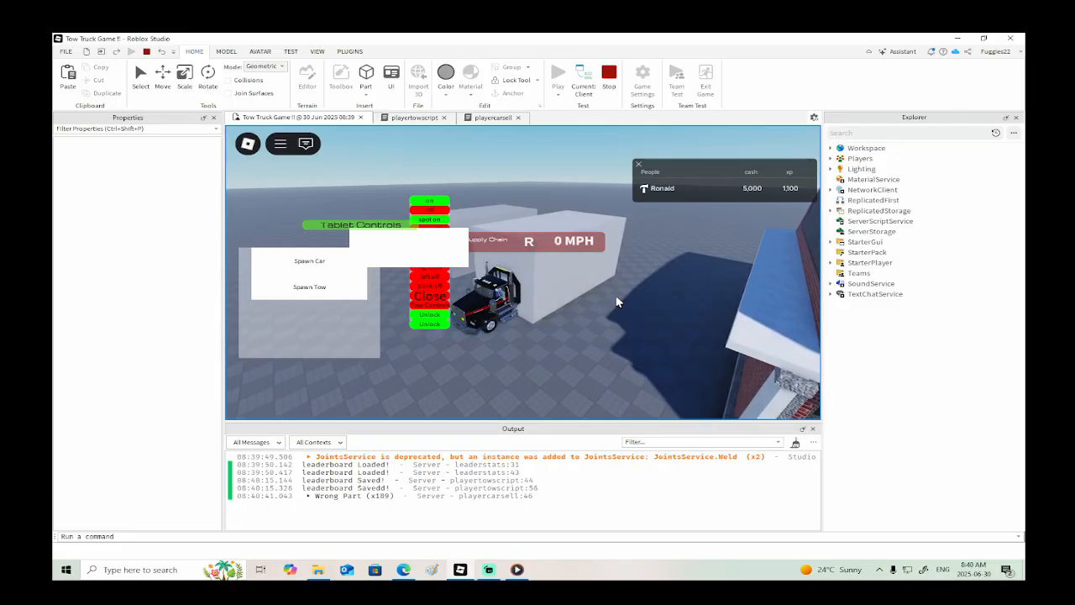
{"action": "key", "text": "w"}
{"action": "key", "text": "w"}
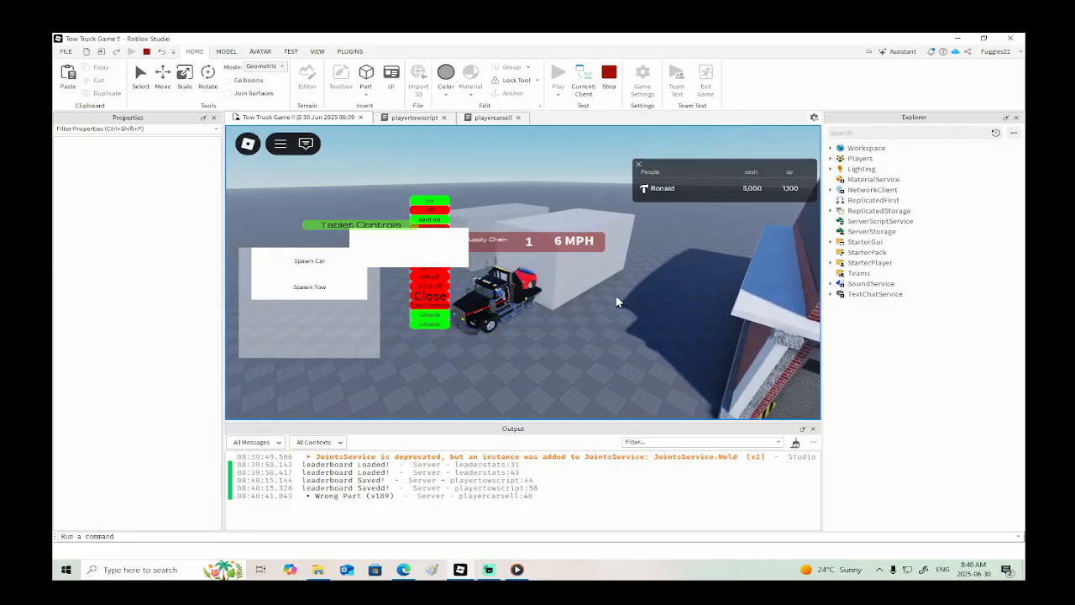
{"action": "key", "text": "s"}
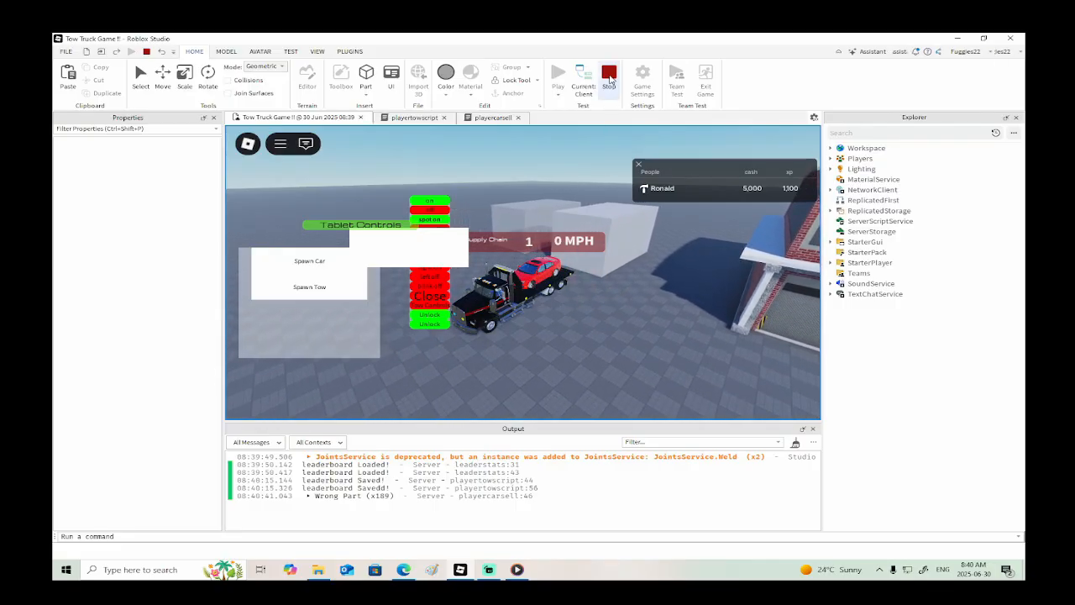
{"action": "key", "text": "shift+F5"}
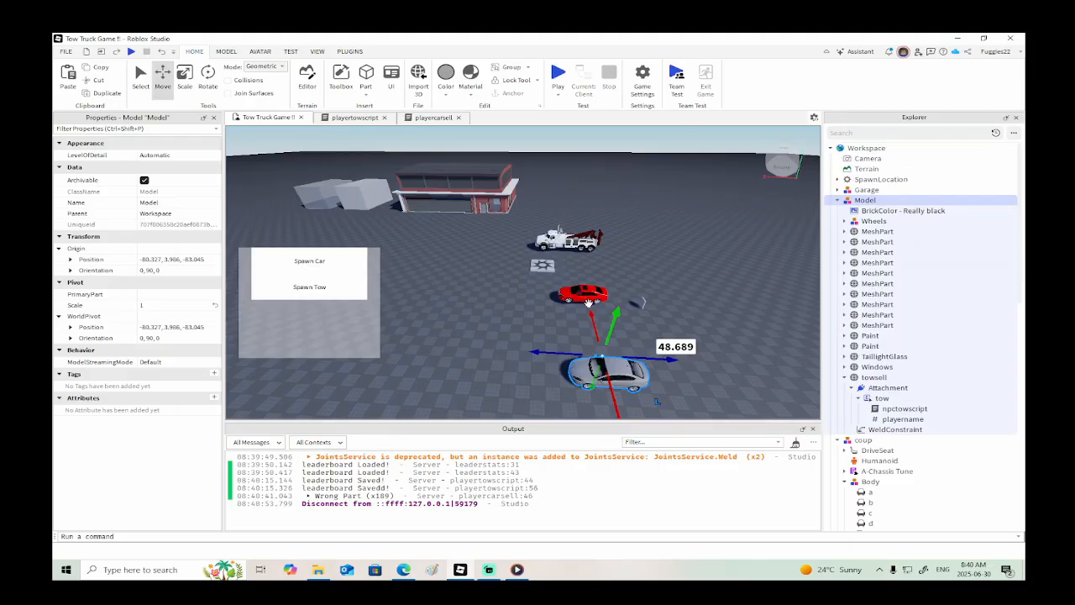
- Change the hit.Name check in the playercarsell script from "towsell" to "gate" and close both open scripts
{"action": "left_click", "coordinate": [364, 203]}
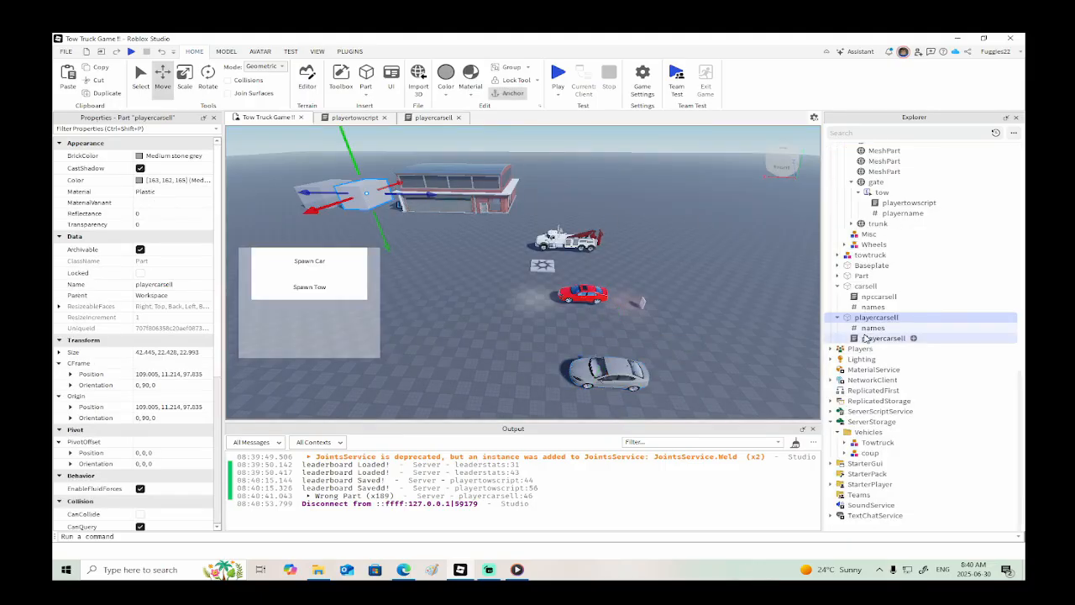
{"action": "double_click", "coordinate": [882, 338]}
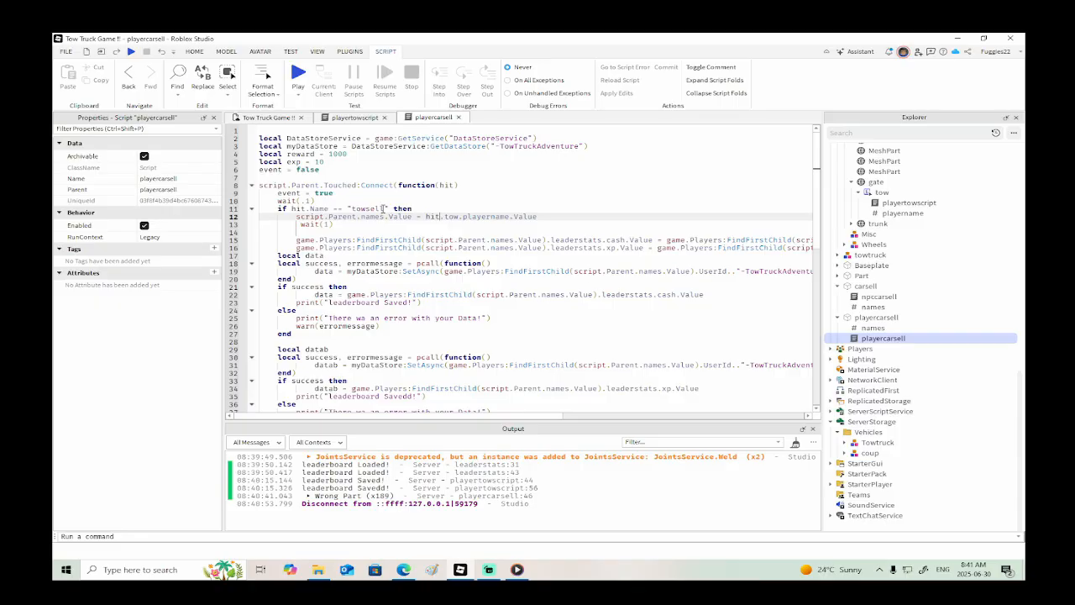
{"action": "left_click", "coordinate": [383, 209]}
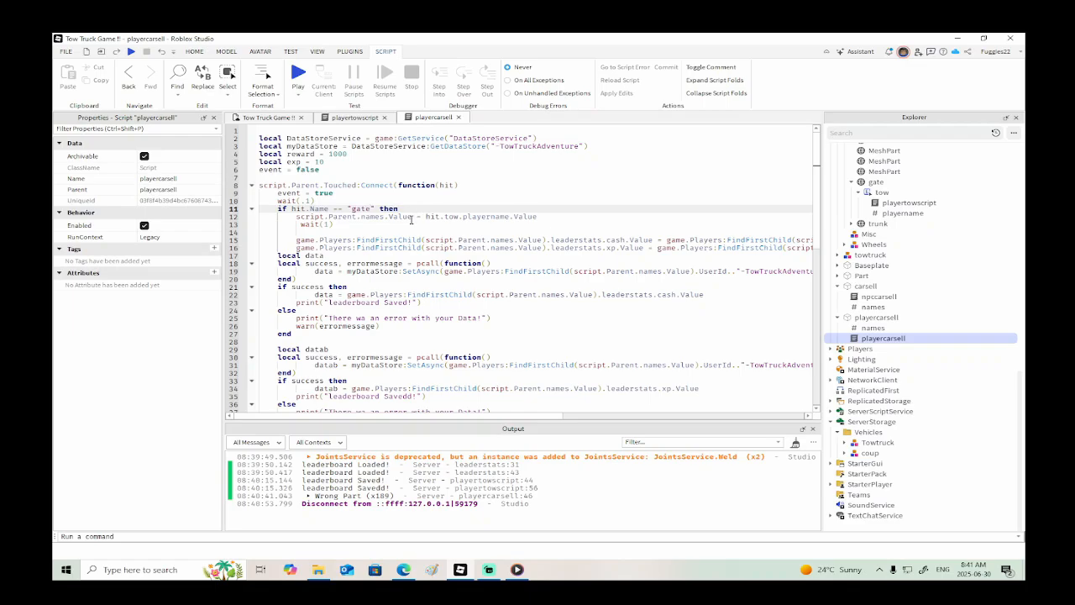
{"action": "left_click", "coordinate": [459, 118]}
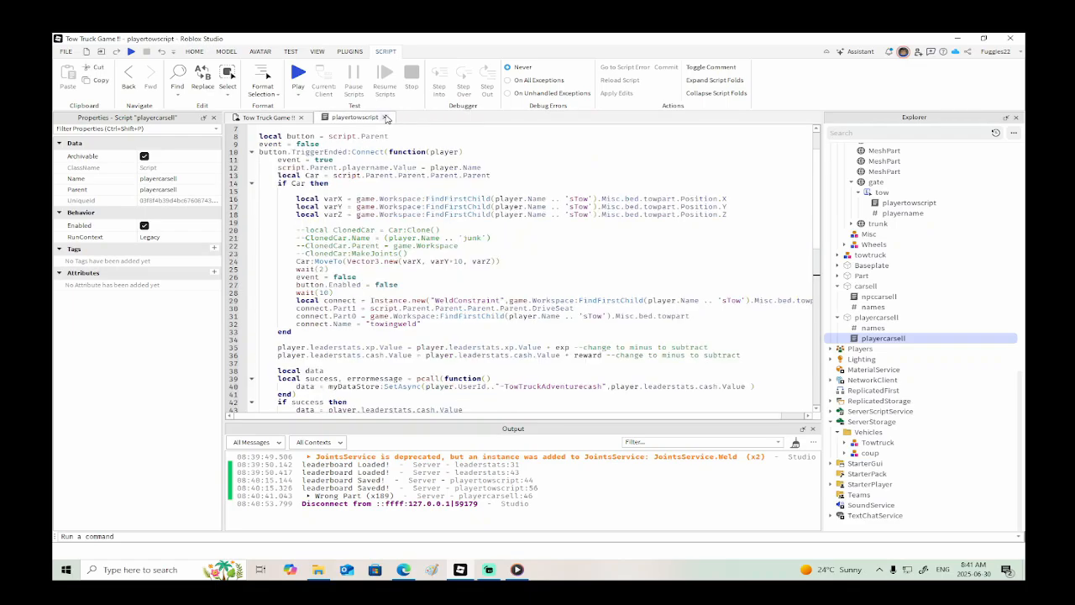
{"action": "left_click", "coordinate": [386, 118]}
- Set the playercarsell part's transparency to 0.5
{"action": "left_click", "coordinate": [359, 193]}
{"action": "left_click", "coordinate": [159, 225]}
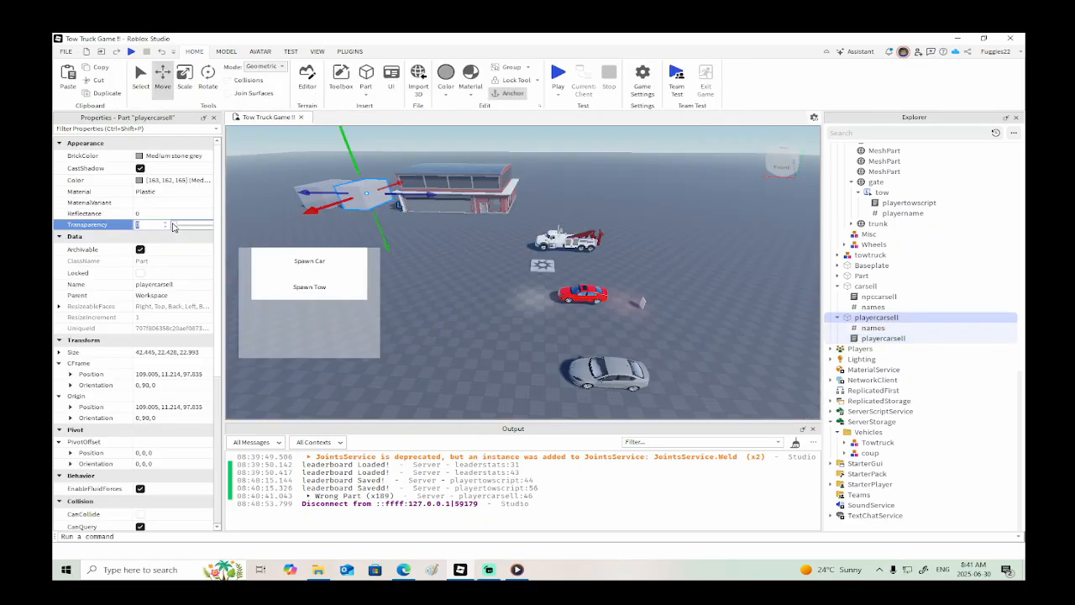
{"action": "left_click_drag", "start_coordinate": [173, 226], "coordinate": [189, 226]}
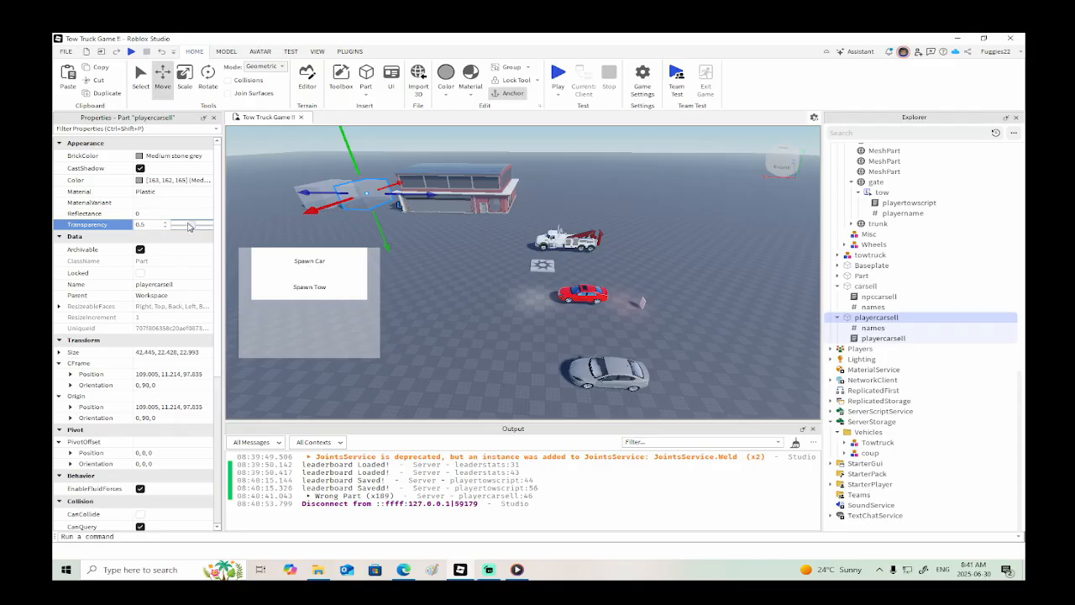
{"action": "left_click", "coordinate": [519, 569]}
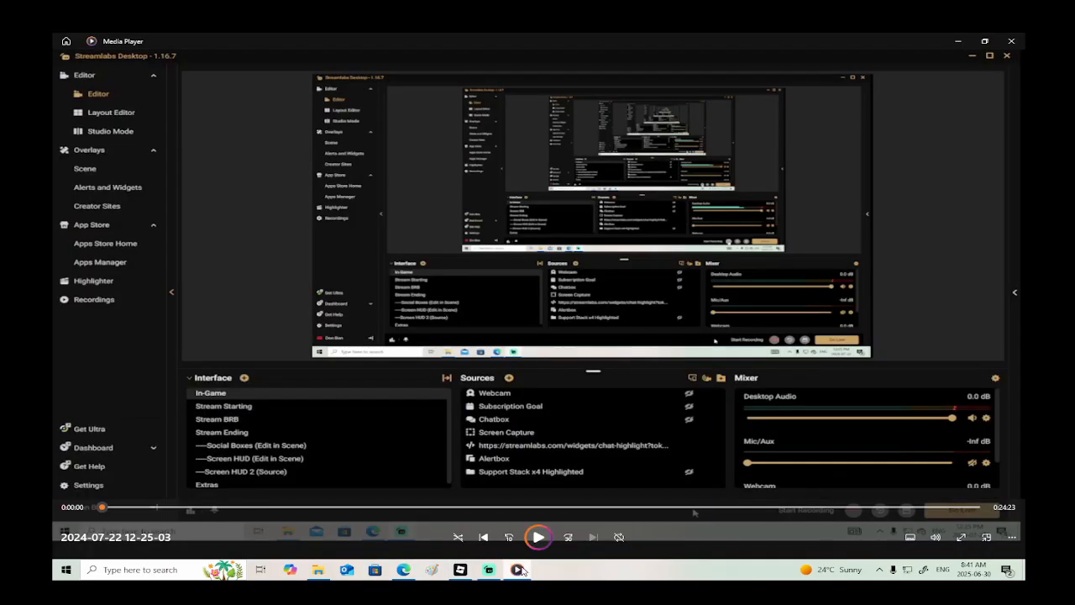
{"action": "left_click", "coordinate": [260, 507]}
{"action": "left_click", "coordinate": [539, 535]}
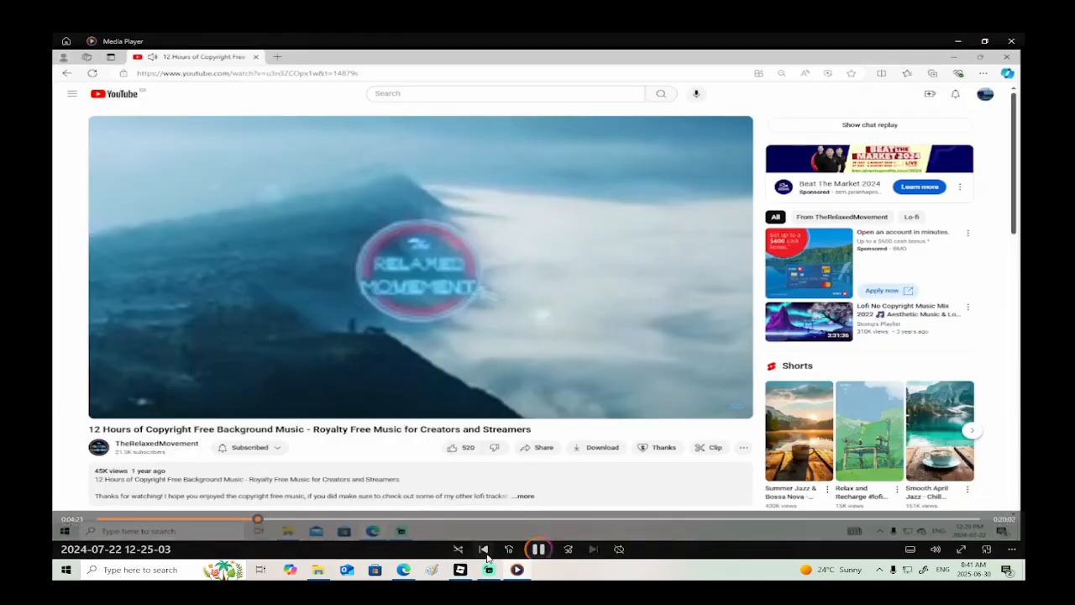
{"action": "left_click", "coordinate": [516, 570]}
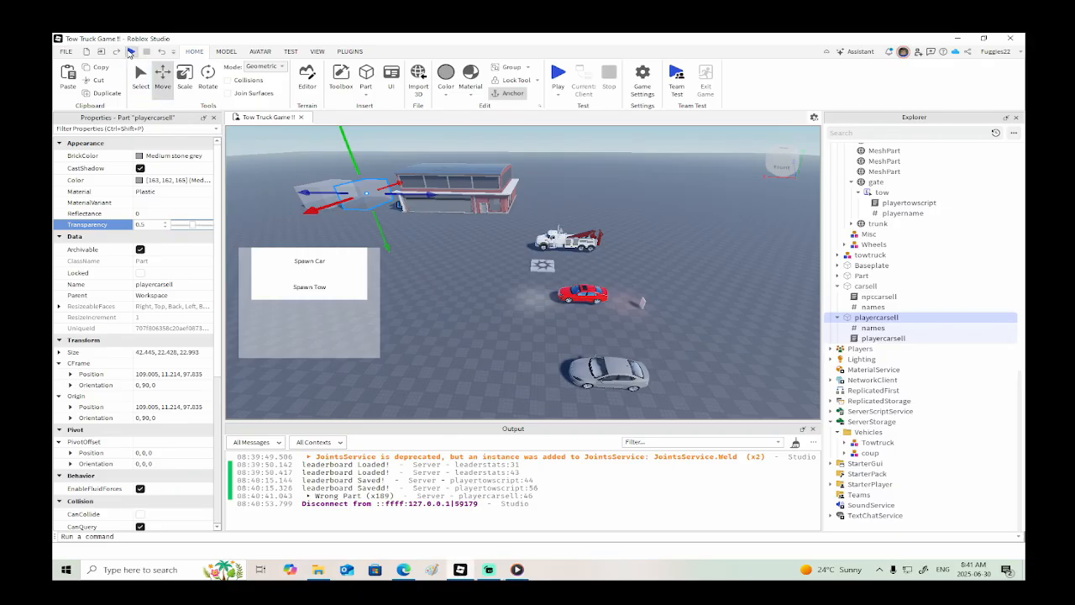
- Start a new play test of the tow truck game
{"action": "left_click", "coordinate": [130, 52]}
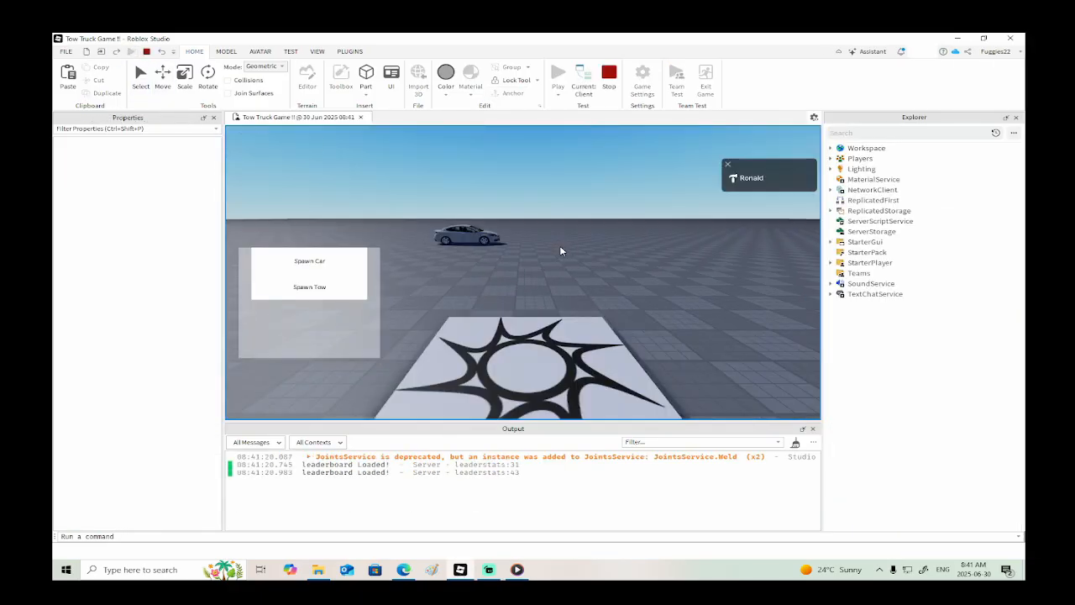
- Spawn the tow truck in the play test and load the red coup onto its flatbed
{"action": "key", "text": "w"}
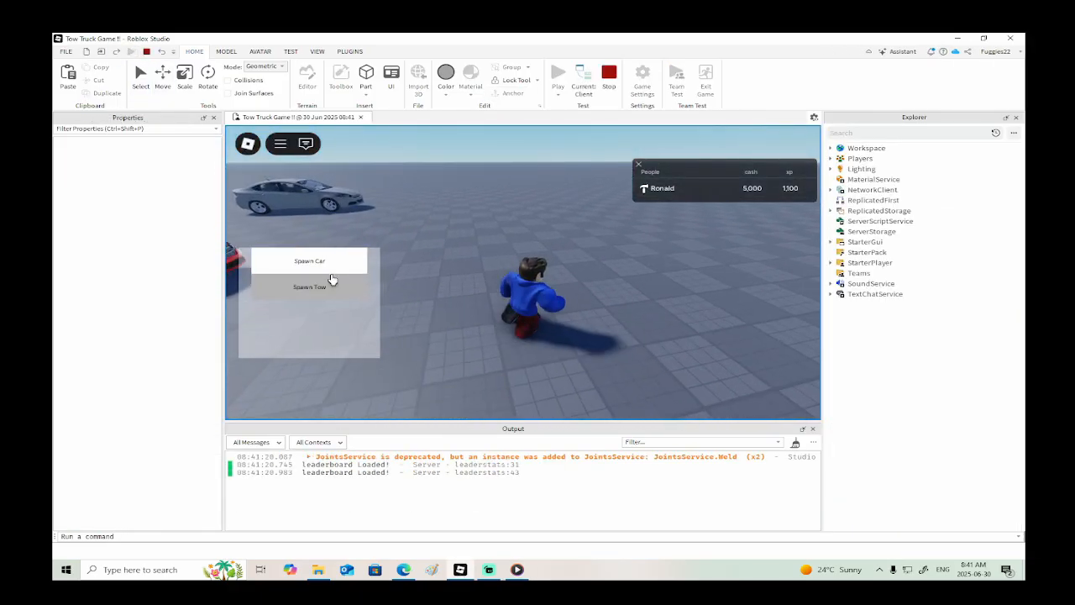
{"action": "left_click", "coordinate": [319, 287]}
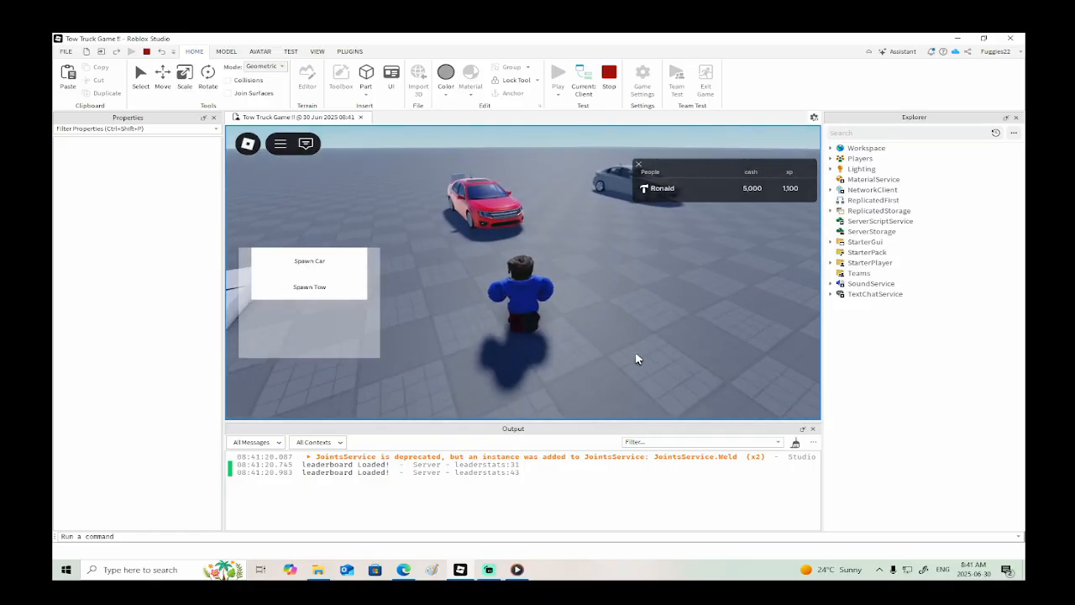
{"action": "key", "text": "w"}
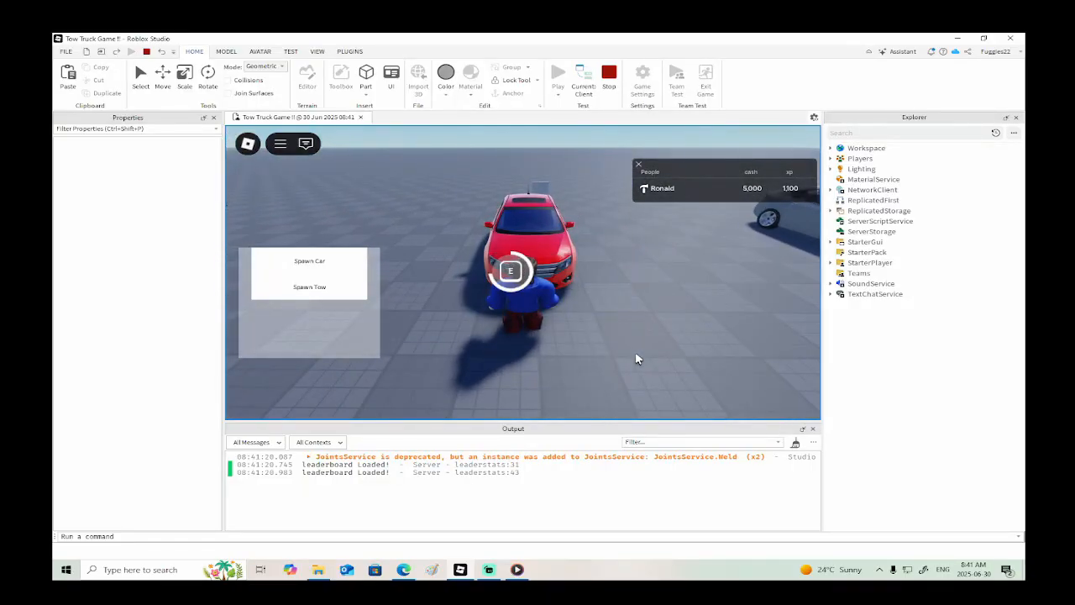
{"action": "key", "text": "e"}
- Walk to the tow truck's cab, activate its light controls, unlock the truck and get into the driver's seat
{"action": "key", "text": "w"}
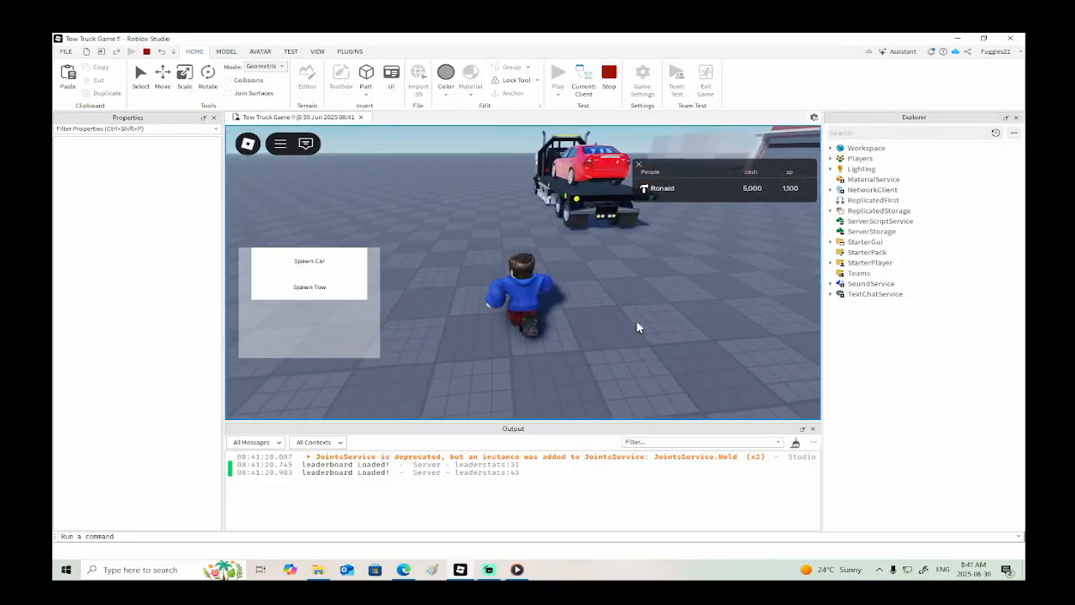
{"action": "key", "text": "w"}
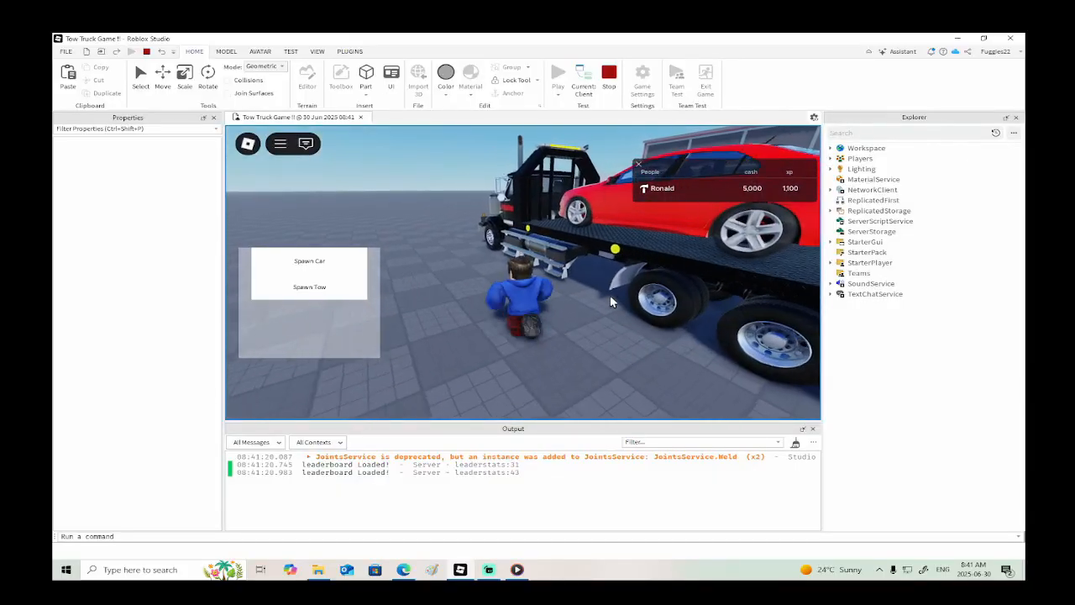
{"action": "key", "text": "w"}
{"action": "key", "text": "e"}
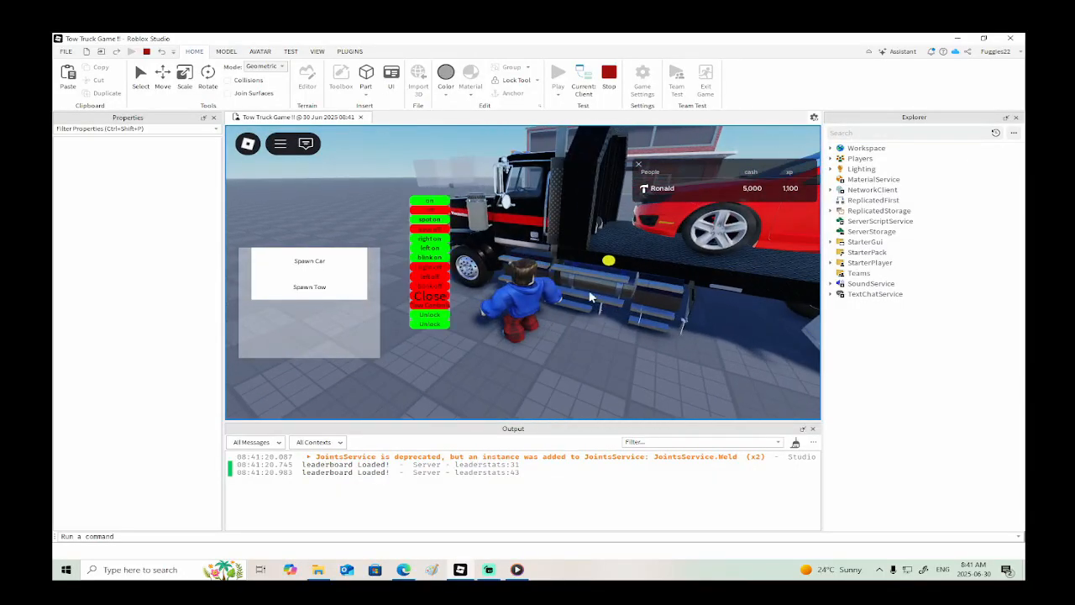
{"action": "key", "text": "a"}
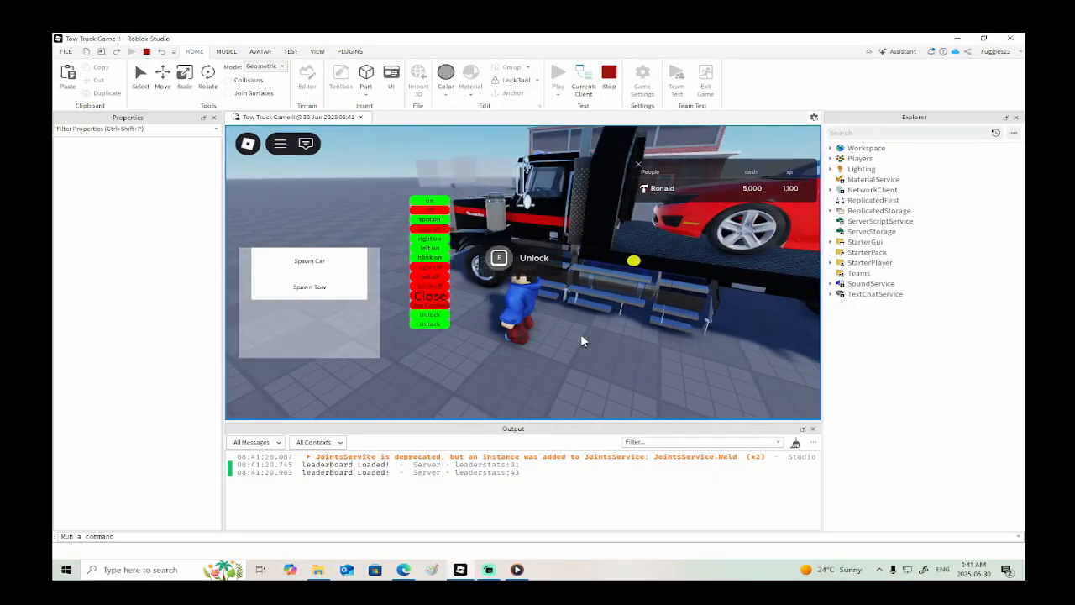
{"action": "key", "text": "e"}
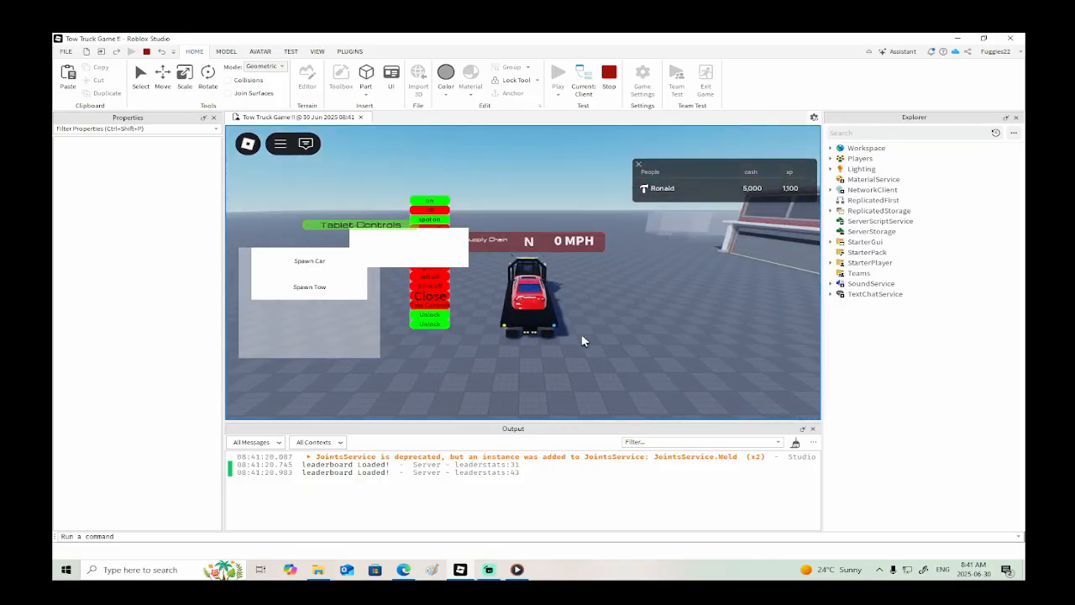
{"action": "key", "text": "e"}
- Shift the loaded truck into first gear and drive it forward, turning its rear toward the transparent sell parts
{"action": "right_click_drag", "start_coordinate": [581, 334], "coordinate": [580, 335]}
{"action": "key", "text": "q"}
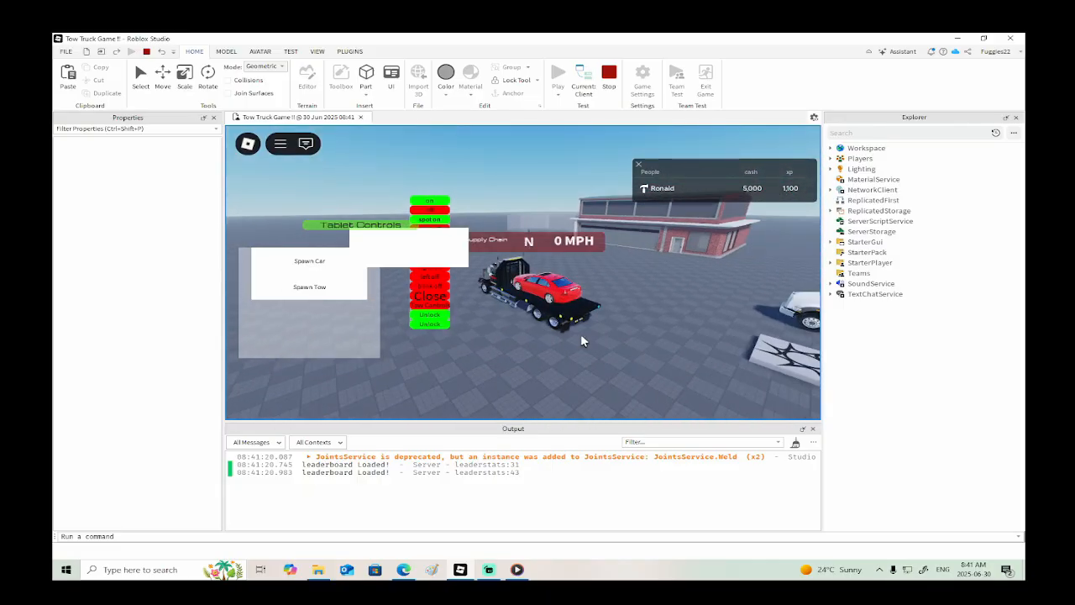
{"action": "key", "text": "e"}
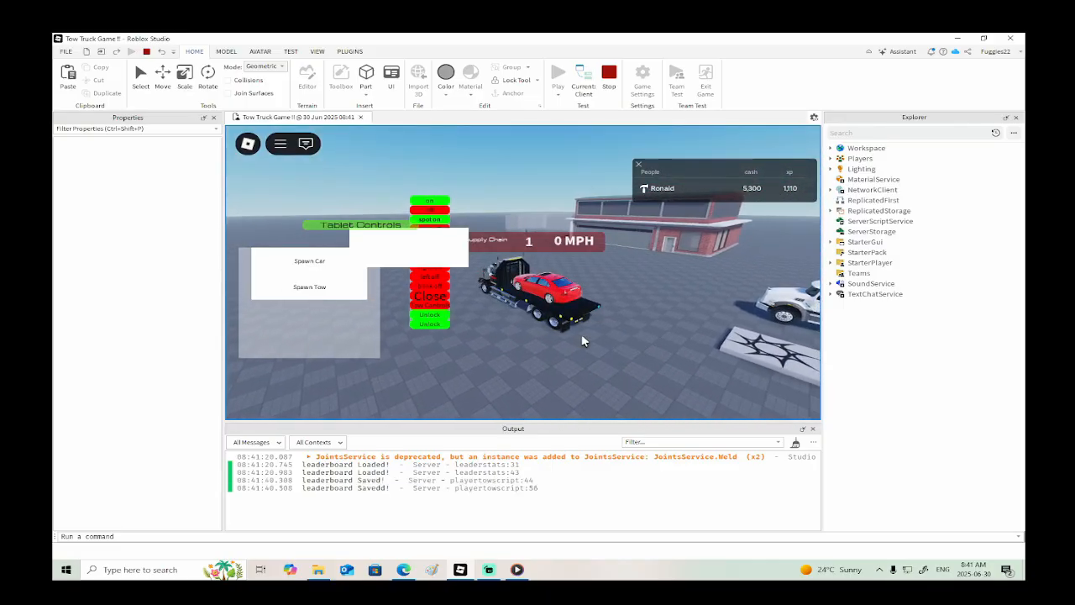
{"action": "key", "text": "w"}
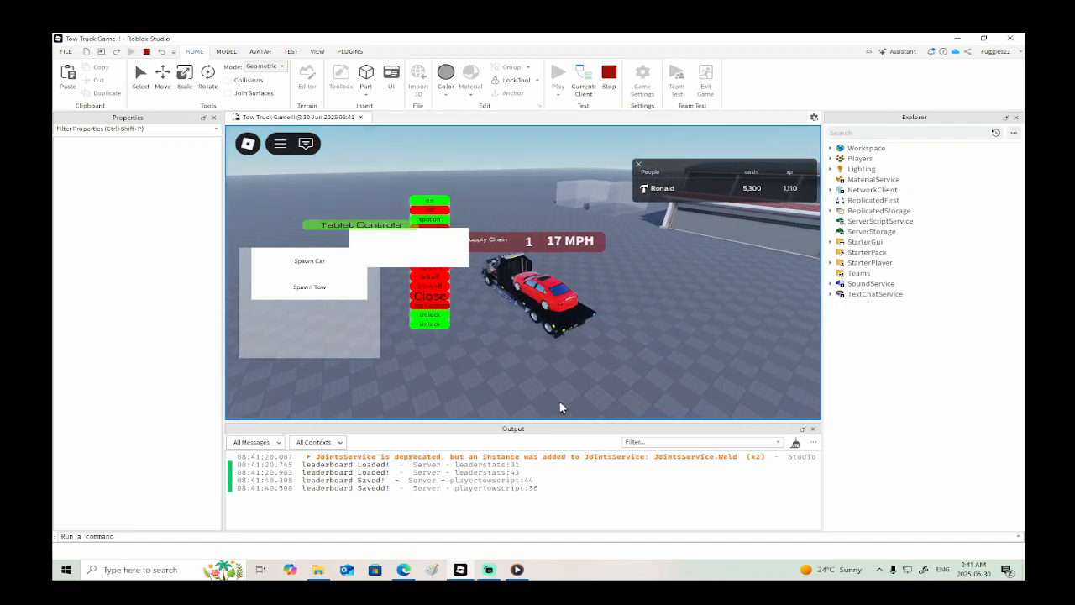
{"action": "key", "text": "a"}
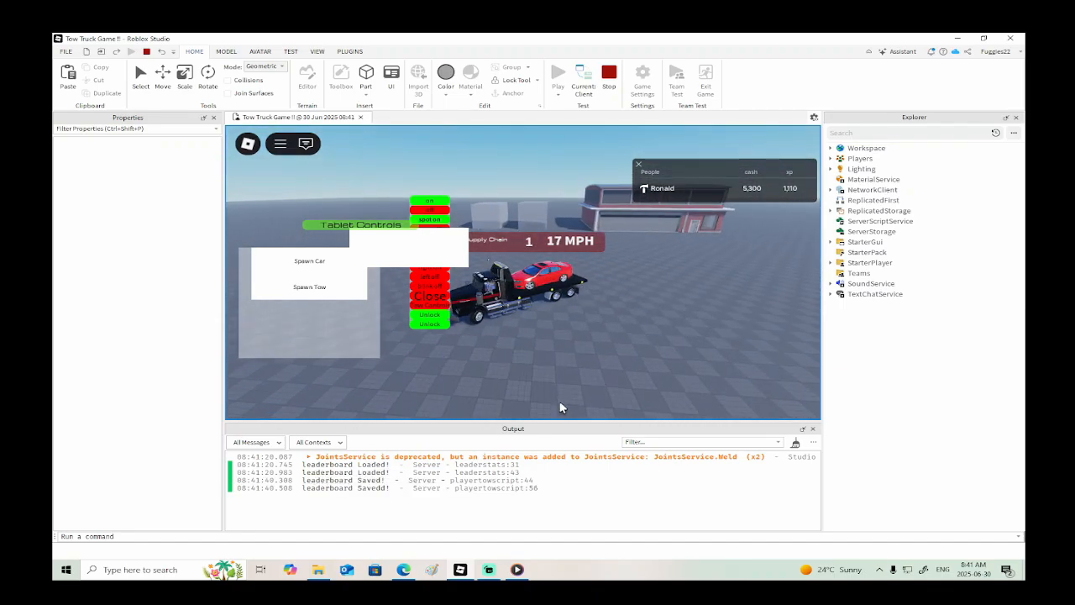
- Reverse the loaded tow truck into the transparent playercarsell part beside the garage to sell the coup
{"action": "key", "text": "s"}
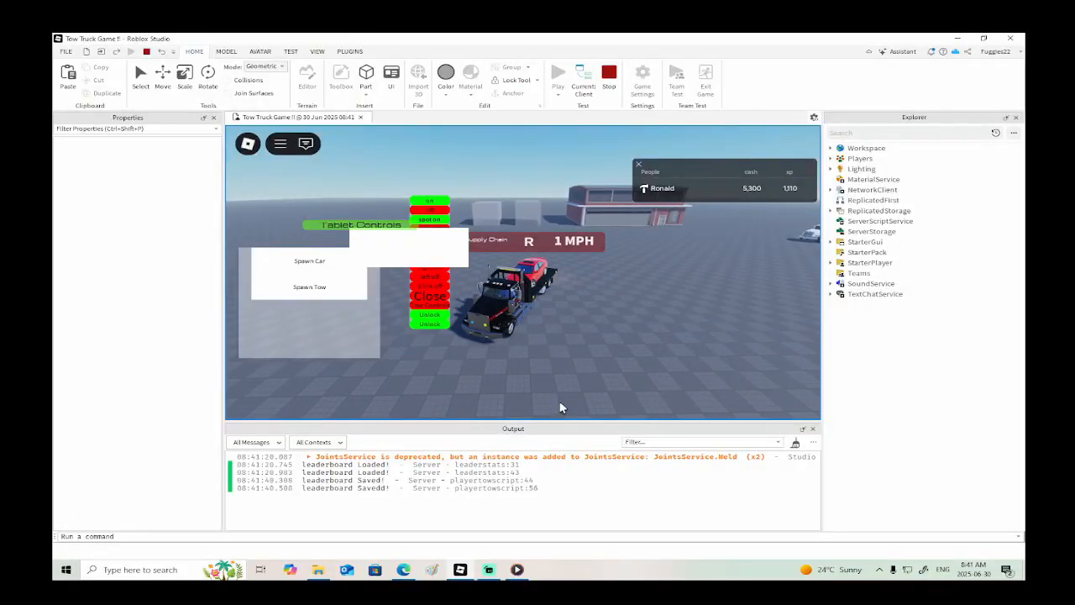
{"action": "key", "text": "s"}
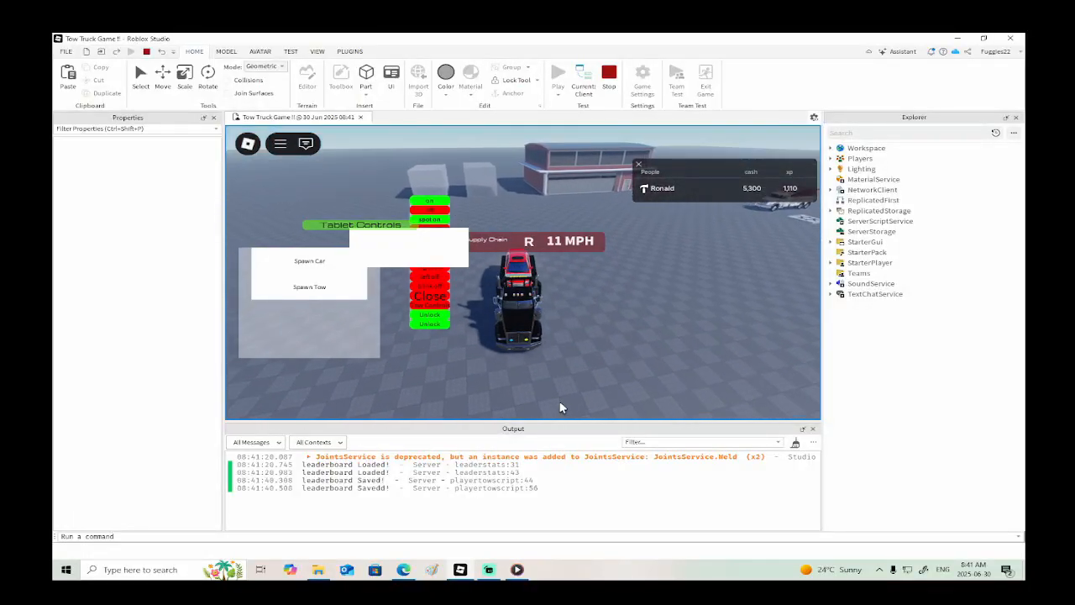
{"action": "key", "text": "s"}
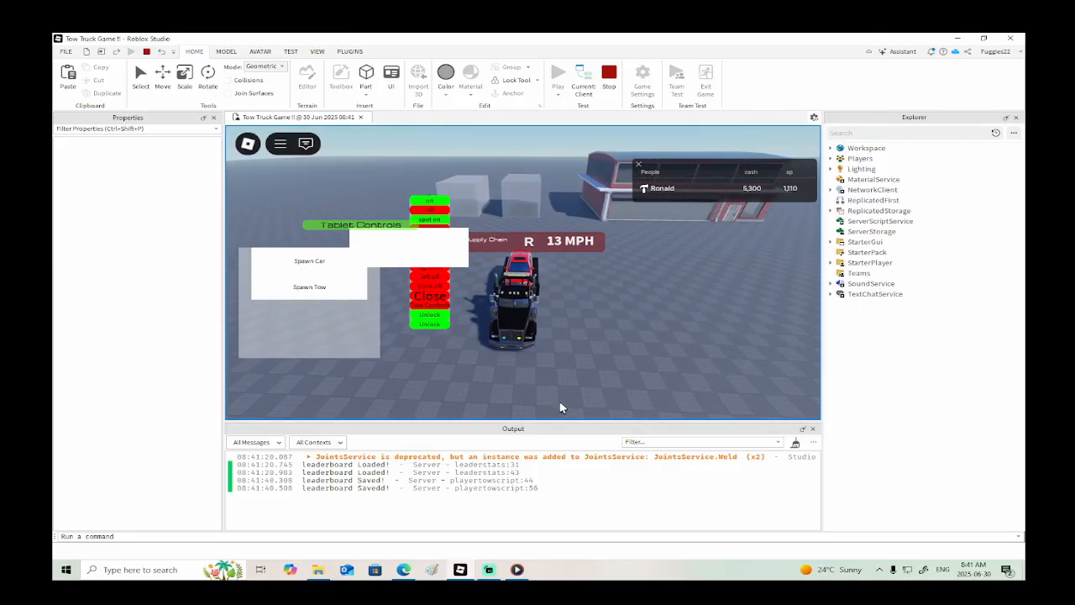
{"action": "key", "text": "a"}
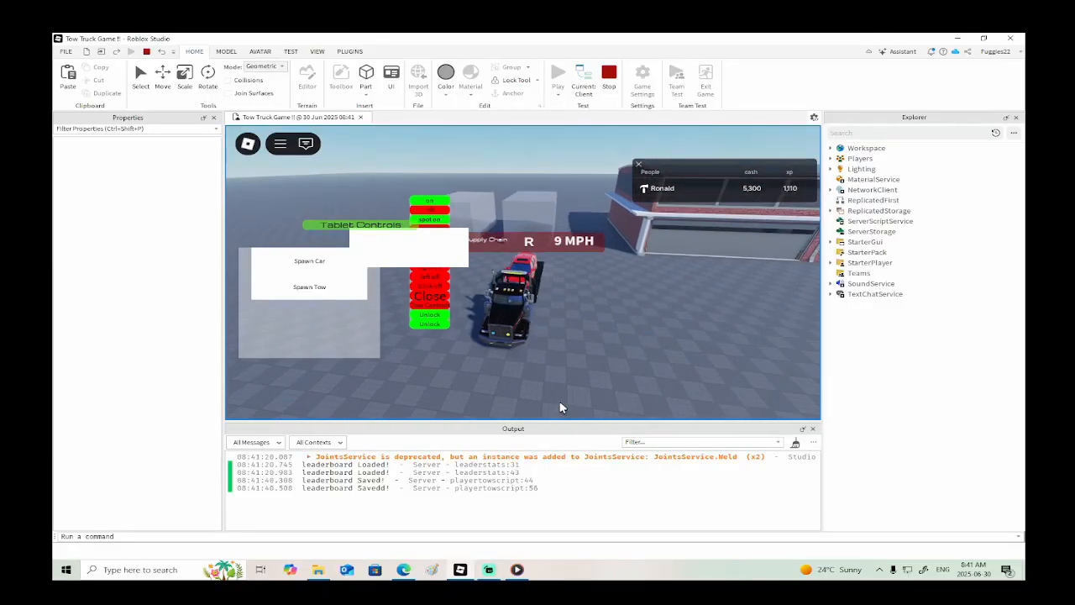
{"action": "key", "text": "a"}
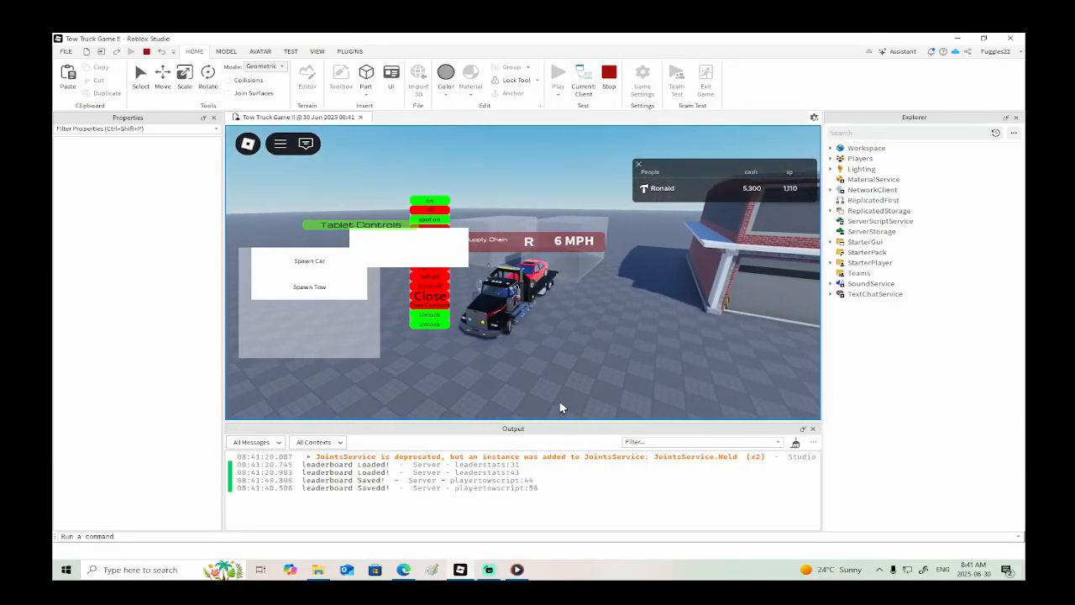
{"action": "key", "text": "s"}
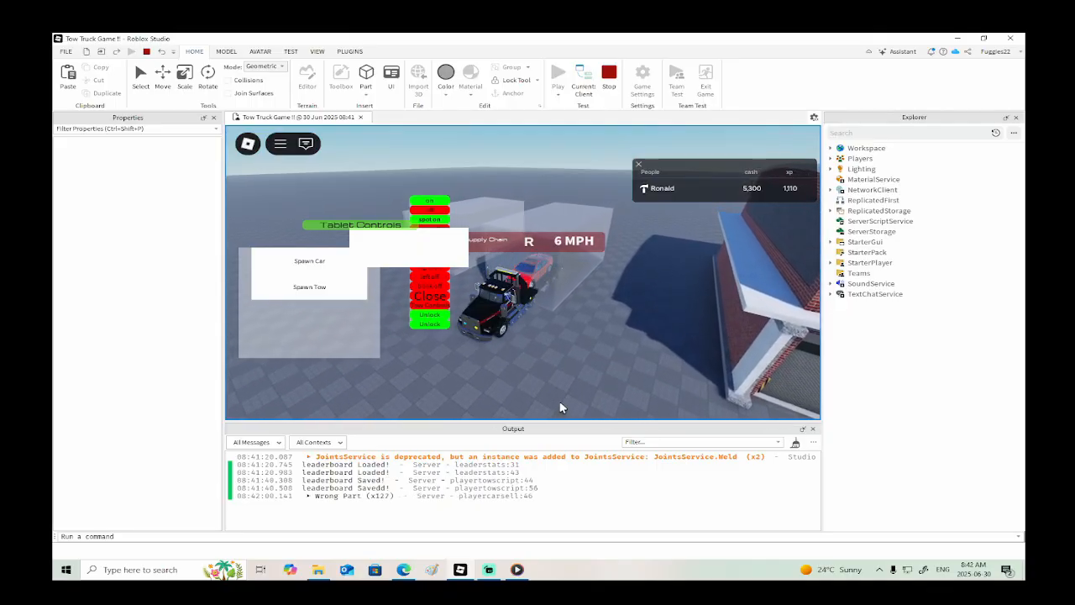
{"action": "key", "text": "w"}
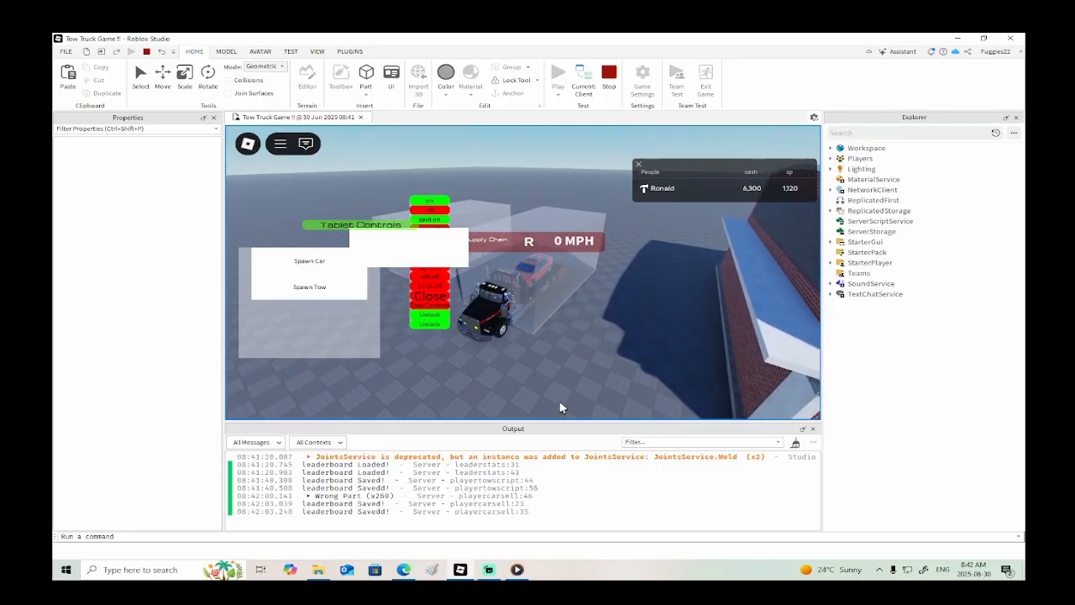
- Pull the tow truck forward out of the sell part and inspect its flatbed up close
{"action": "key", "text": "w"}
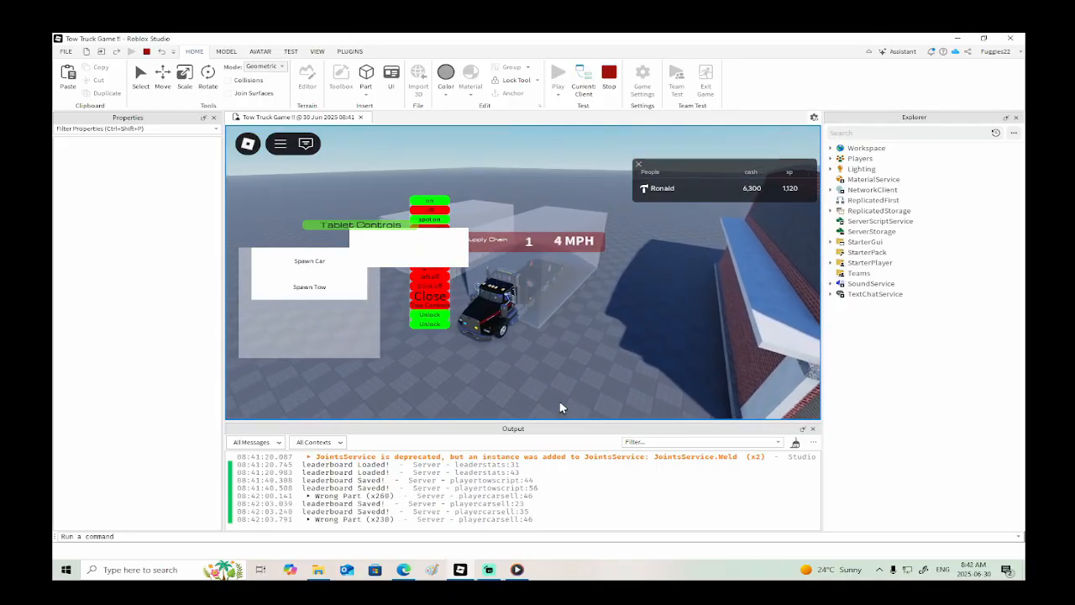
{"action": "key", "text": "s"}
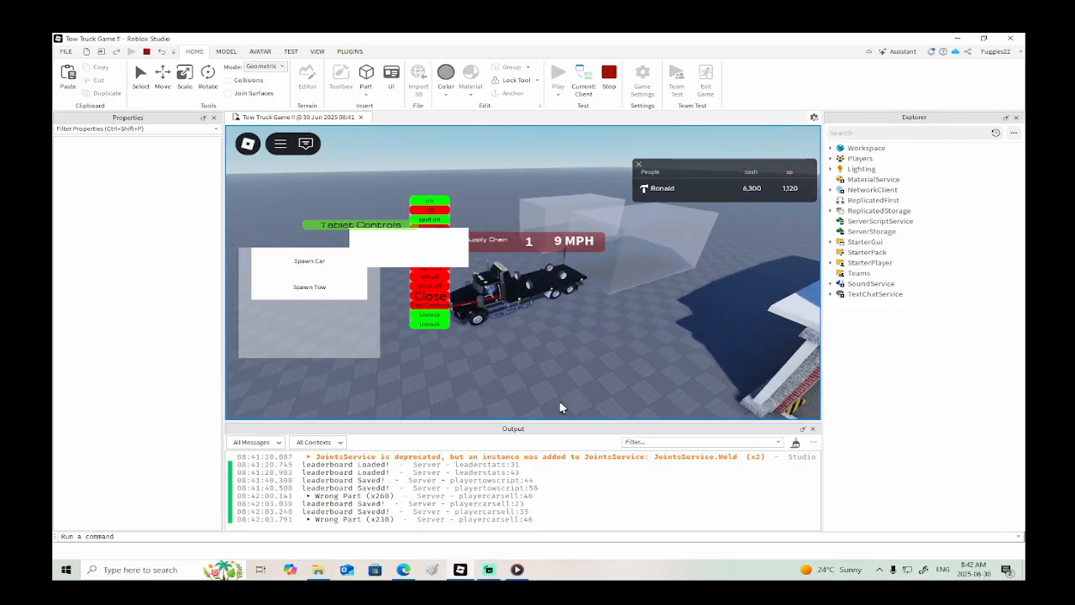
{"action": "scroll", "coordinate": [551, 294], "scroll_direction": "up", "scroll_amount": 2}
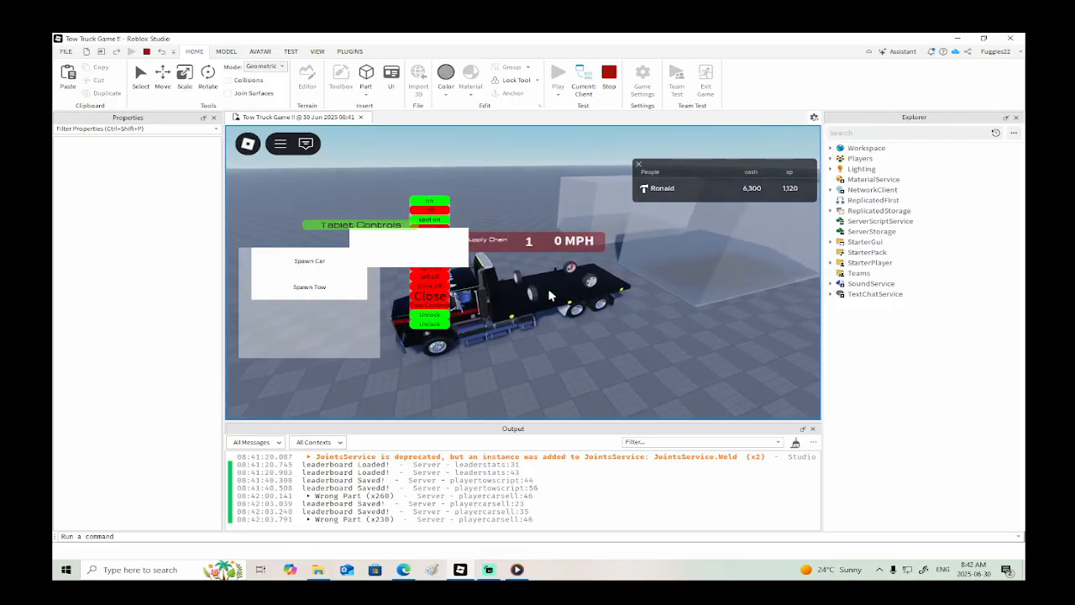
{"action": "scroll", "coordinate": [551, 294], "scroll_direction": "up", "scroll_amount": 2}
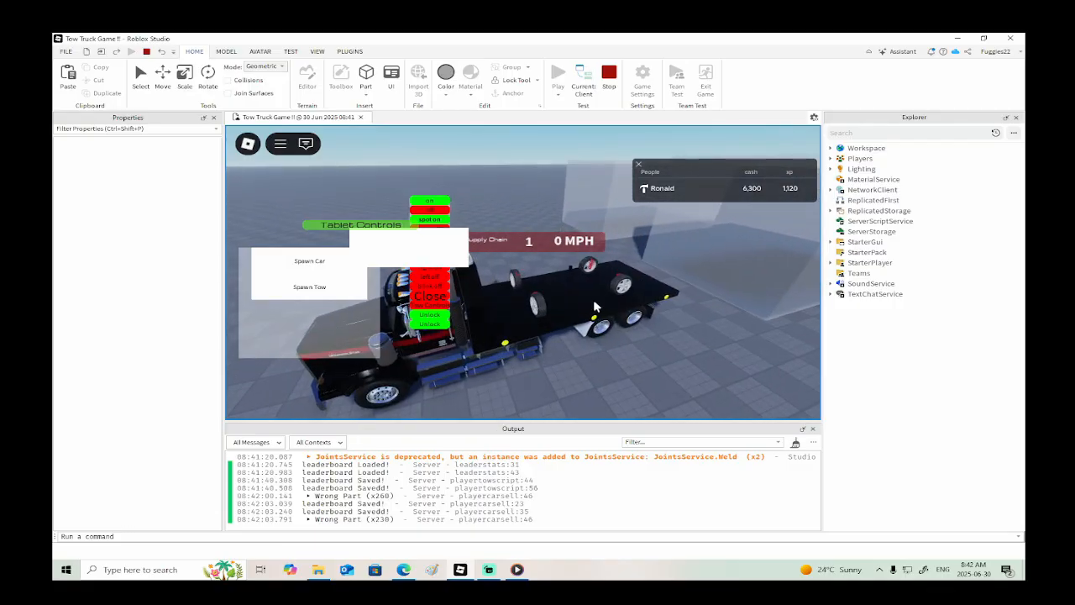
- Check which components remain inside the coup model in Workspace and stop the play test
{"action": "double_click", "coordinate": [832, 148]}
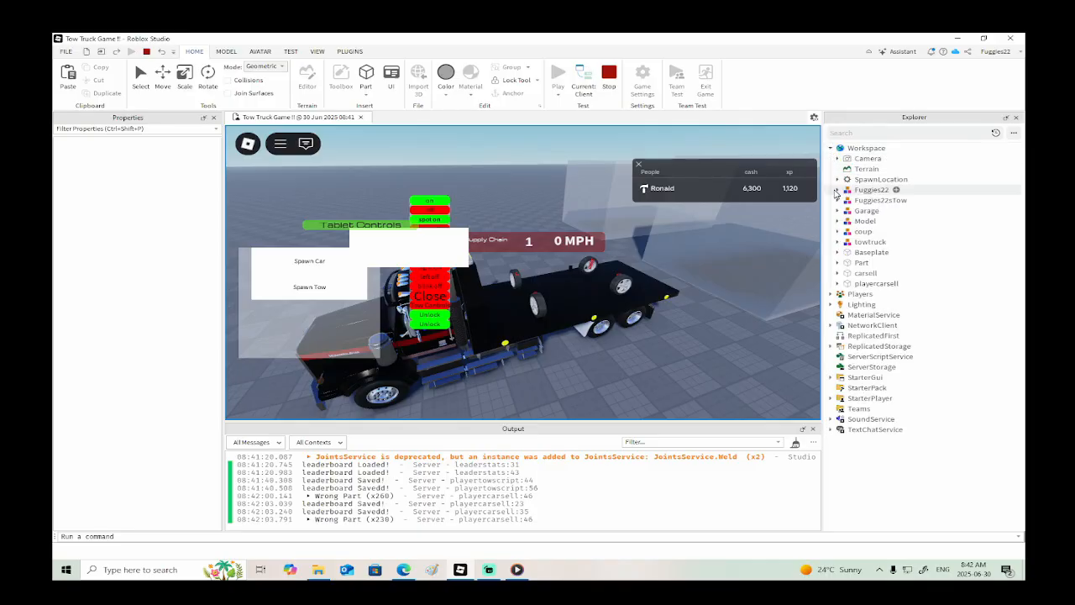
{"action": "left_click", "coordinate": [836, 232]}
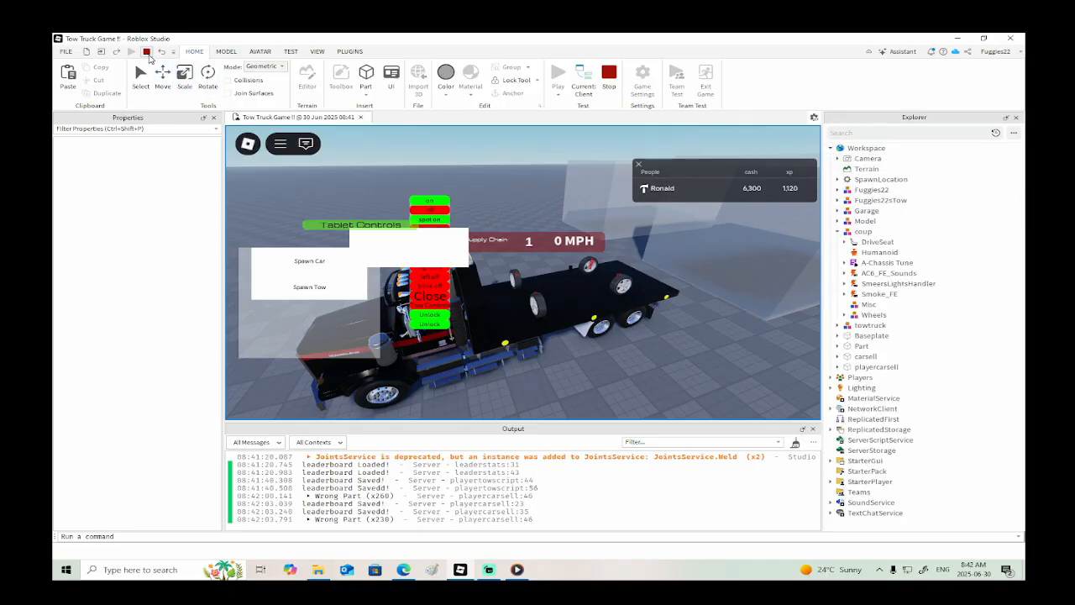
{"action": "left_click", "coordinate": [147, 52]}
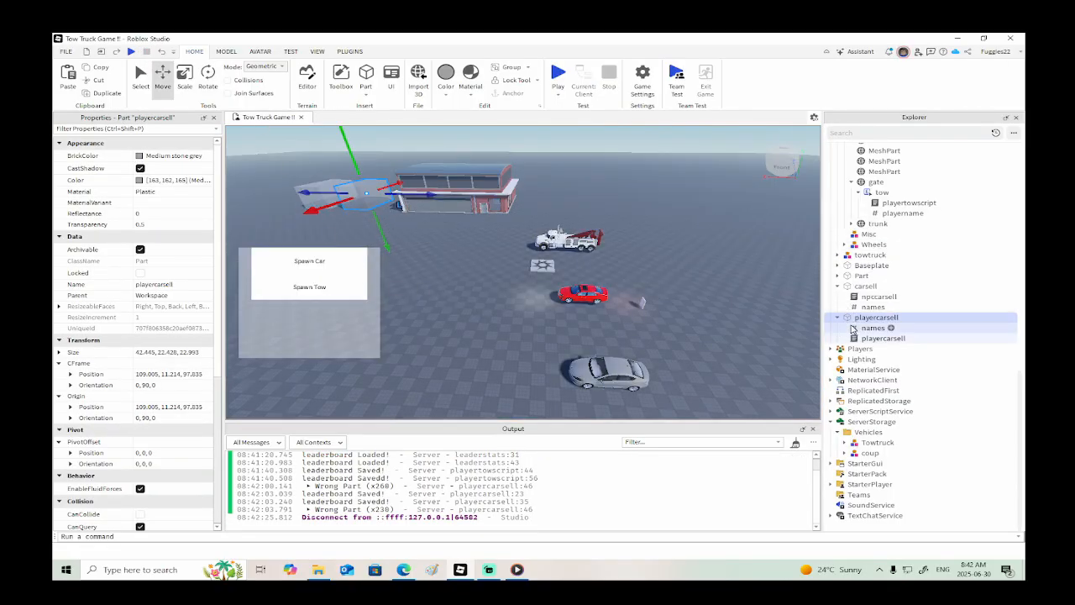
- Change hit.Parent:Remove() to hit.Parent.Parent:Remove() on line 42 of the playercarsell script
{"action": "double_click", "coordinate": [883, 338]}
{"action": "scroll", "coordinate": [571, 295], "scroll_direction": "down", "scroll_amount": 5}
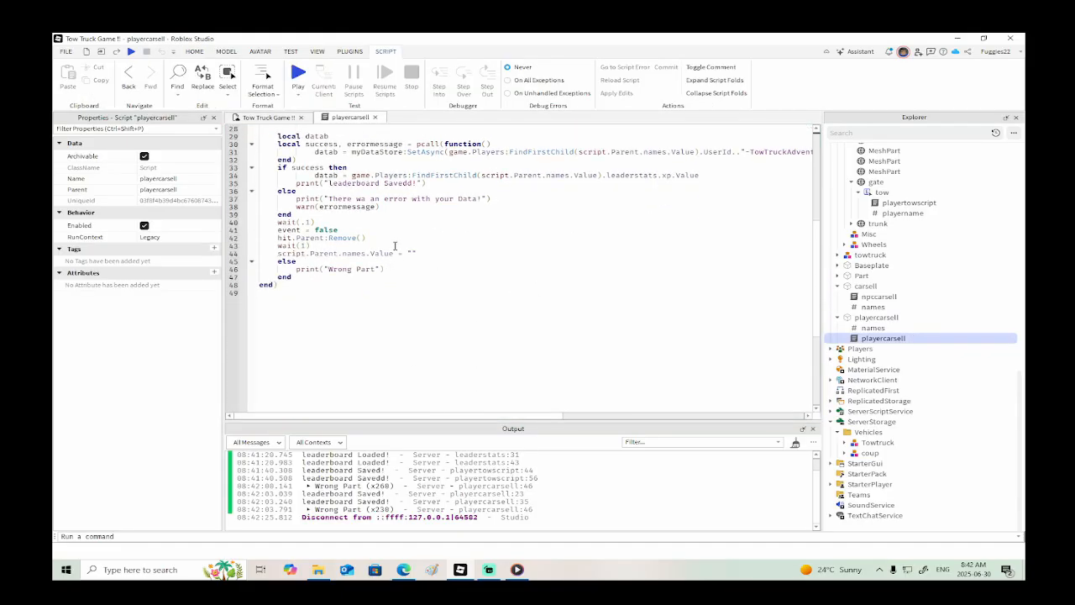
{"action": "scroll", "coordinate": [888, 320], "scroll_direction": "up", "scroll_amount": 5}
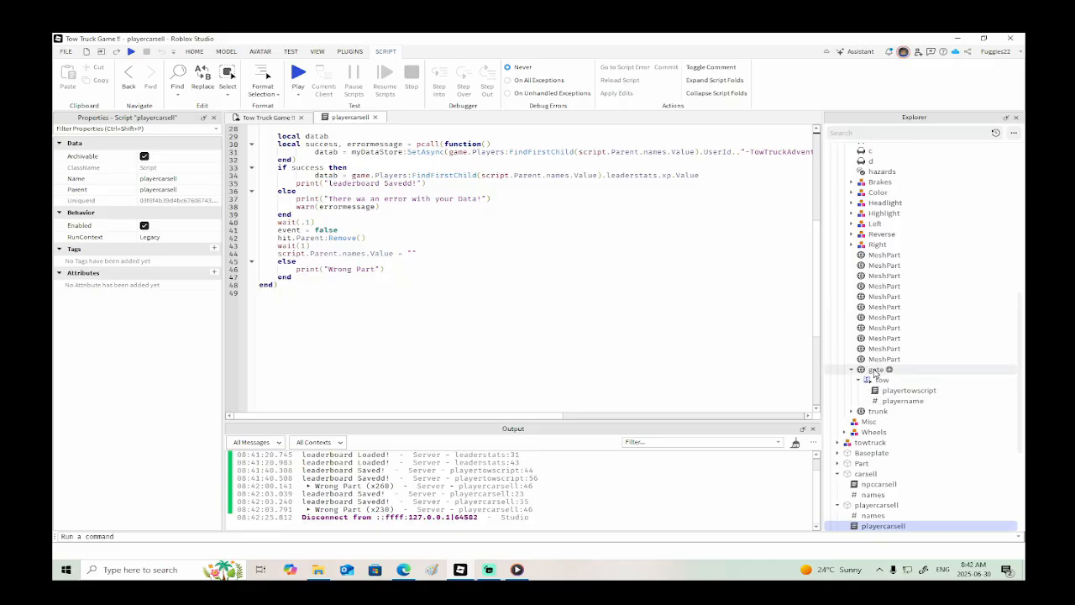
{"action": "scroll", "coordinate": [873, 373], "scroll_direction": "up", "scroll_amount": 3}
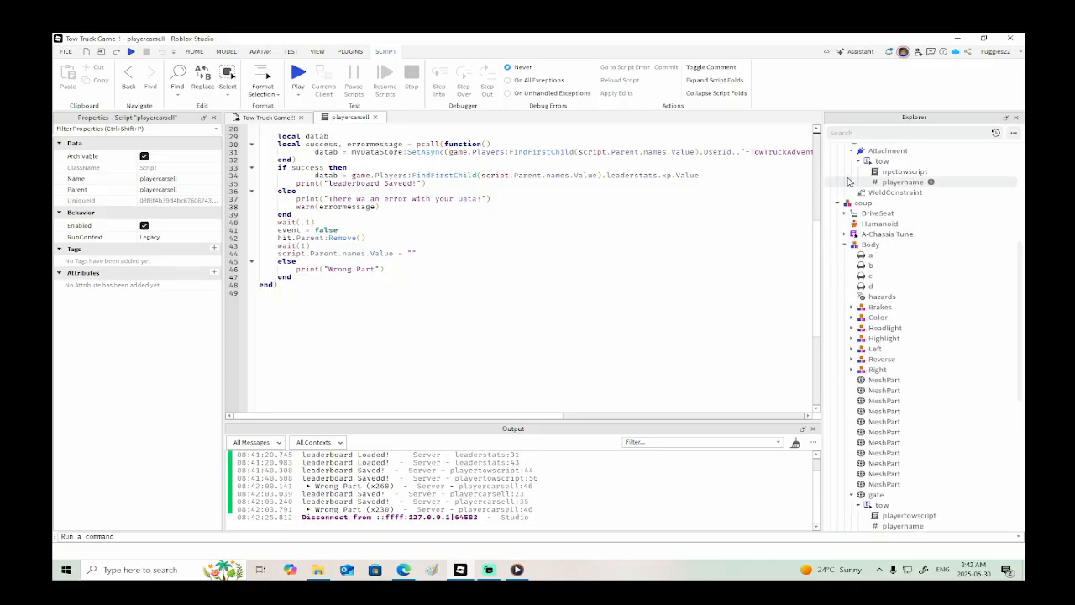
{"action": "left_click", "coordinate": [324, 238]}
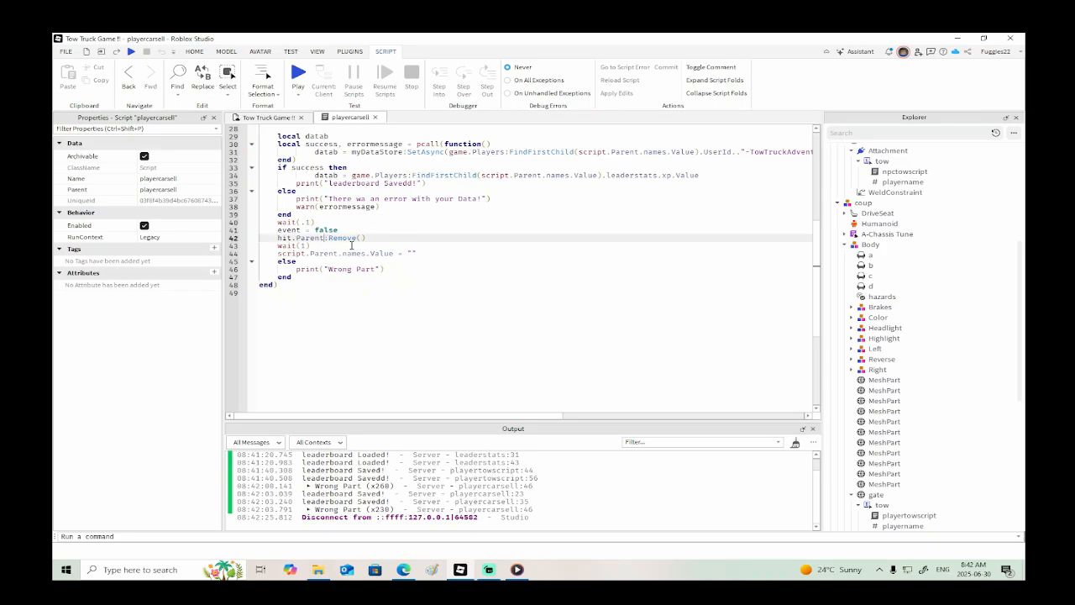
{"action": "type", "text": ".Parent"}
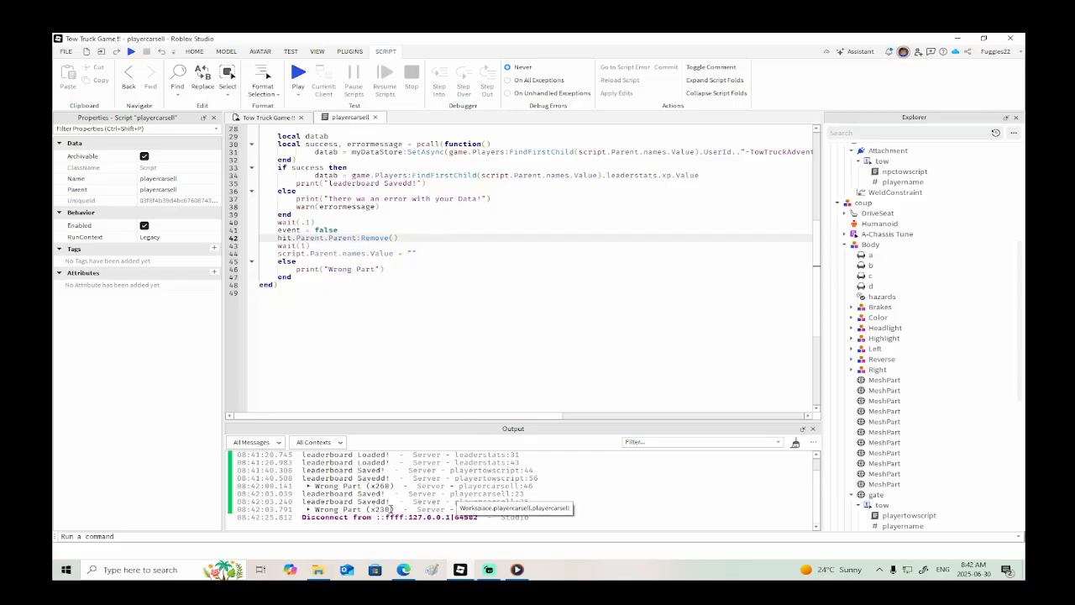
- Start a new play test, spawn the tow truck and load the red coup onto its flatbed
{"action": "left_click", "coordinate": [132, 52]}
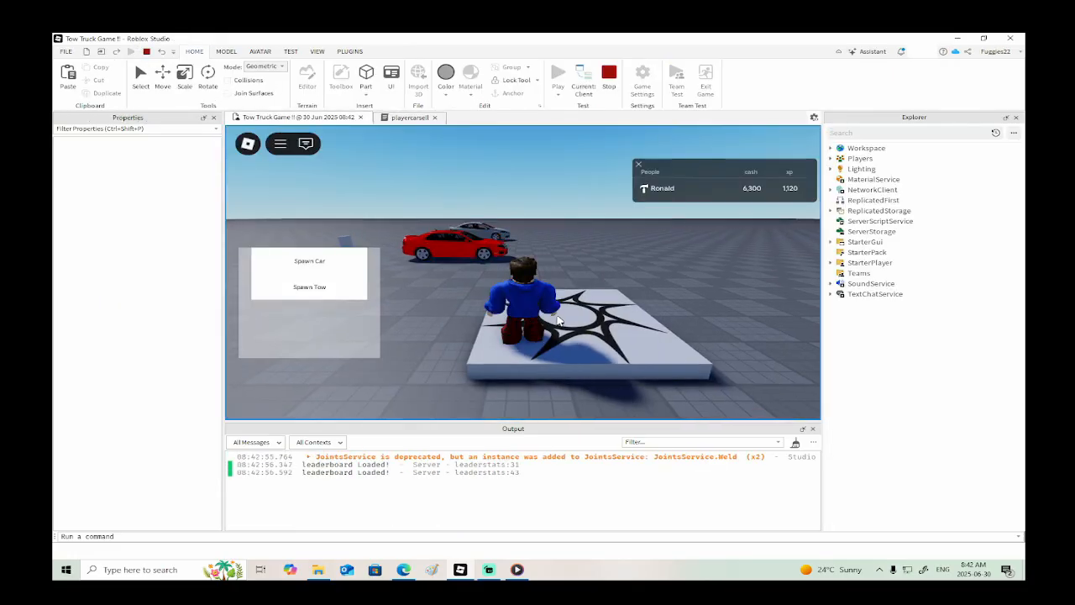
{"action": "right_click_drag", "start_coordinate": [505, 214], "coordinate": [580, 244]}
{"action": "key", "text": "w"}
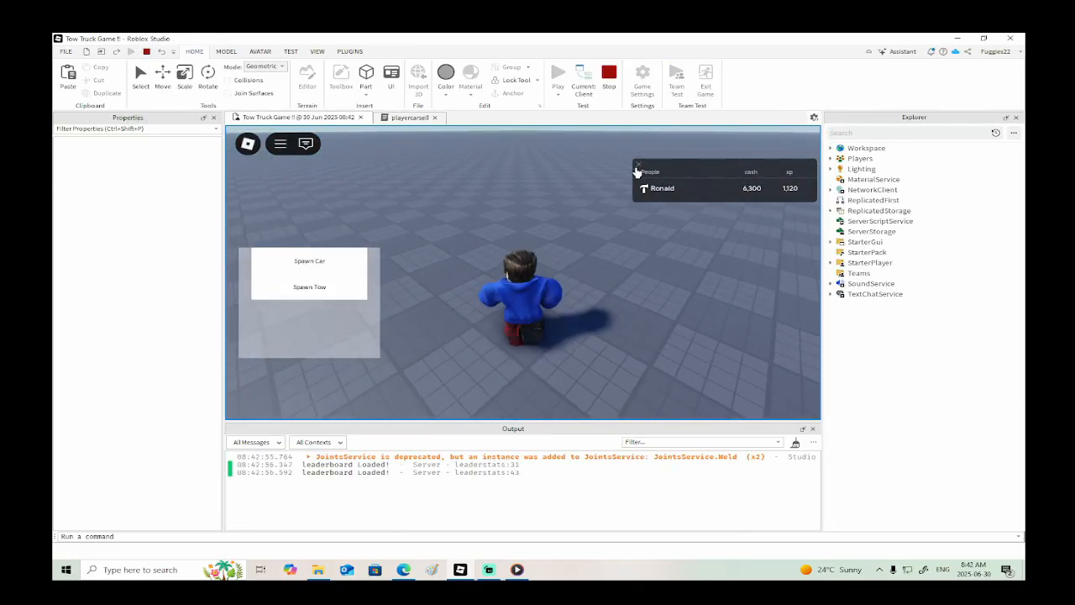
{"action": "left_click", "coordinate": [322, 290]}
{"action": "key", "text": "w"}
{"action": "right_click_drag", "start_coordinate": [654, 291], "coordinate": [631, 294]}
{"action": "key", "text": "e"}
- Walk to the loaded tow truck, open its control panel and get into the driver's seat
{"action": "key", "text": "w"}
{"action": "key", "text": "w"}
{"action": "key", "text": "a"}
{"action": "key", "text": "a"}
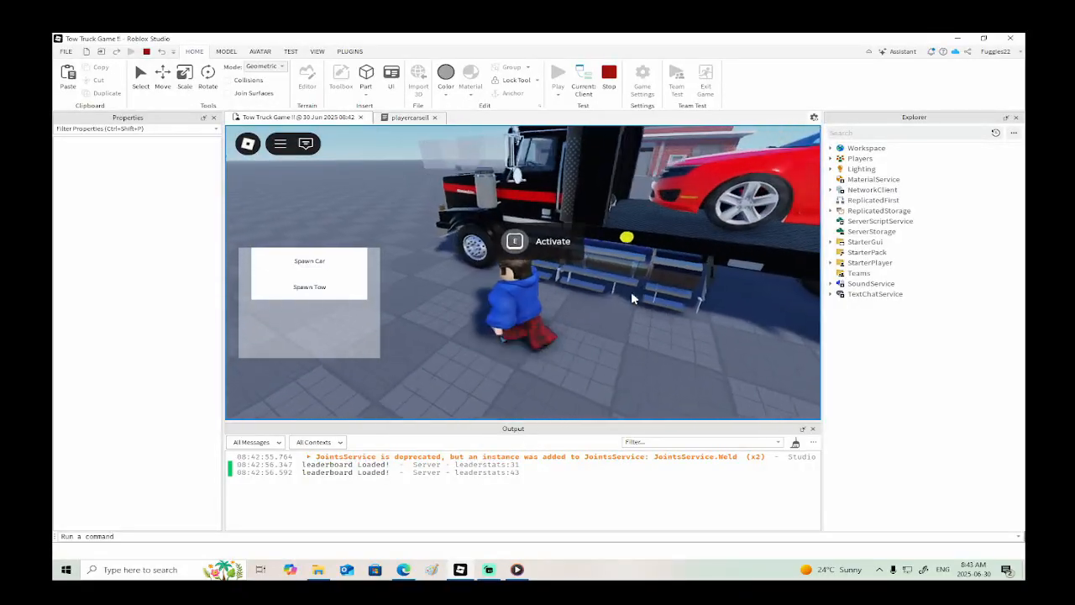
{"action": "key", "text": "w"}
{"action": "key", "text": "e"}
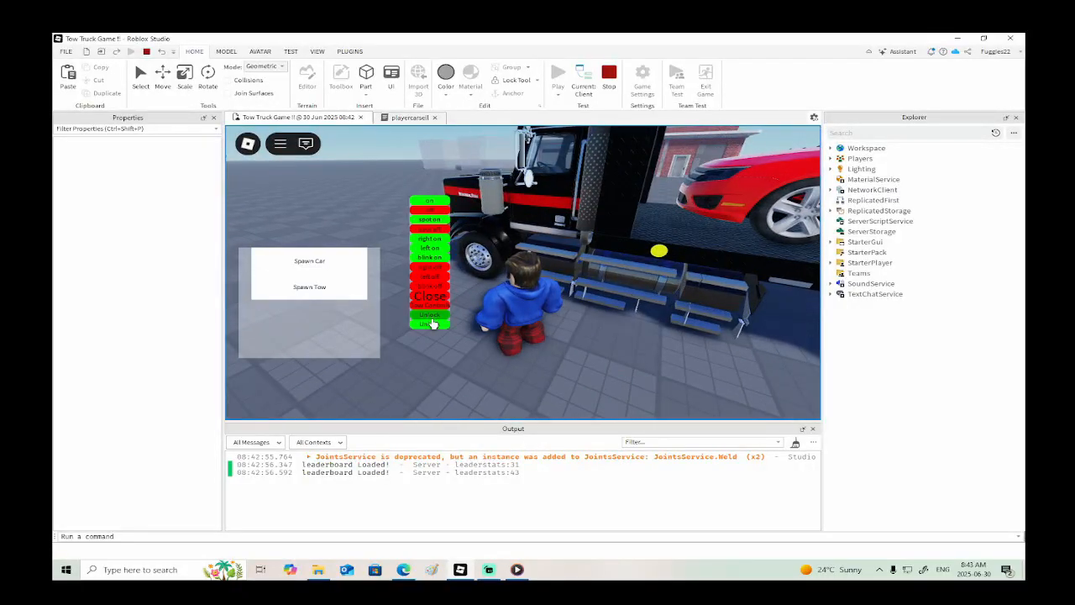
{"action": "key", "text": "e"}
{"action": "key", "text": "w"}
{"action": "right_click_drag", "start_coordinate": [538, 335], "coordinate": [546, 339]}
{"action": "key", "text": "space"}
{"action": "key", "text": "e"}
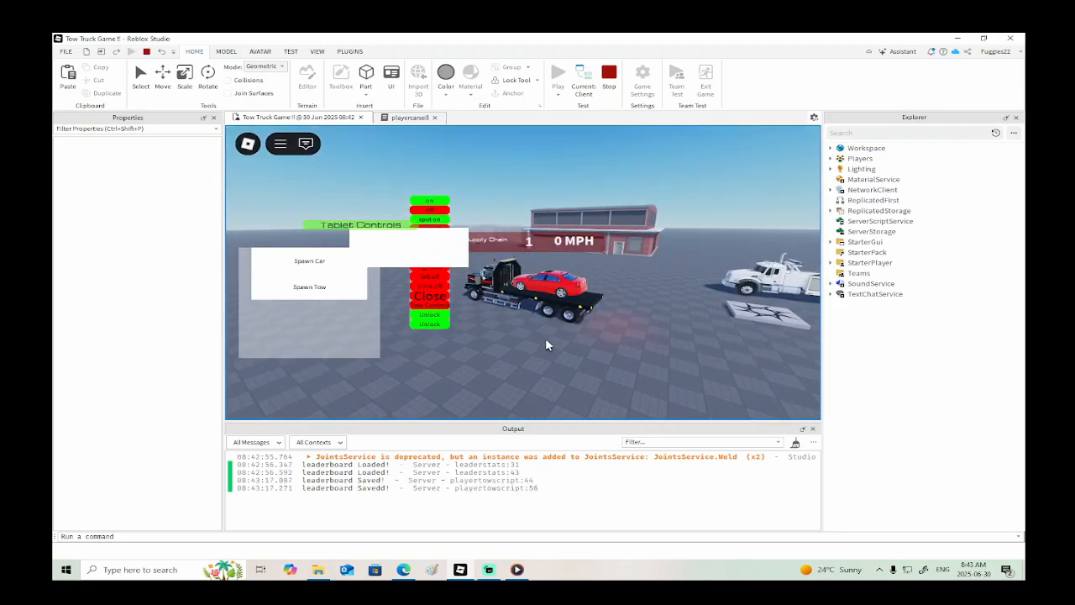
- Turn the loaded tow truck around and reverse it toward the transparent sell parts beside the garage
{"action": "key", "text": "w"}
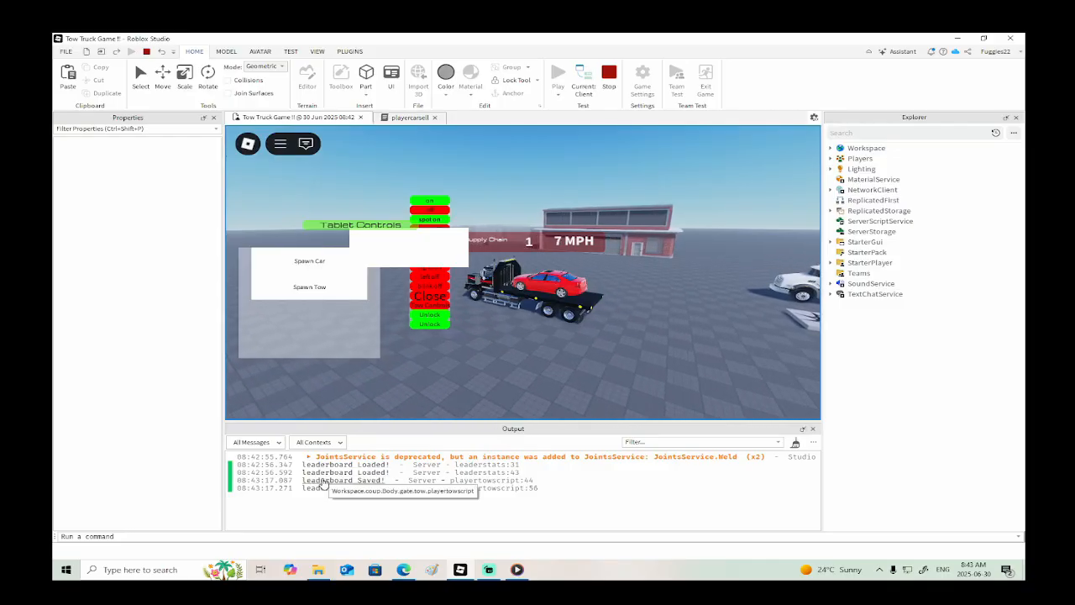
{"action": "right_click_drag", "start_coordinate": [655, 402], "coordinate": [660, 401]}
{"action": "key", "text": "s"}
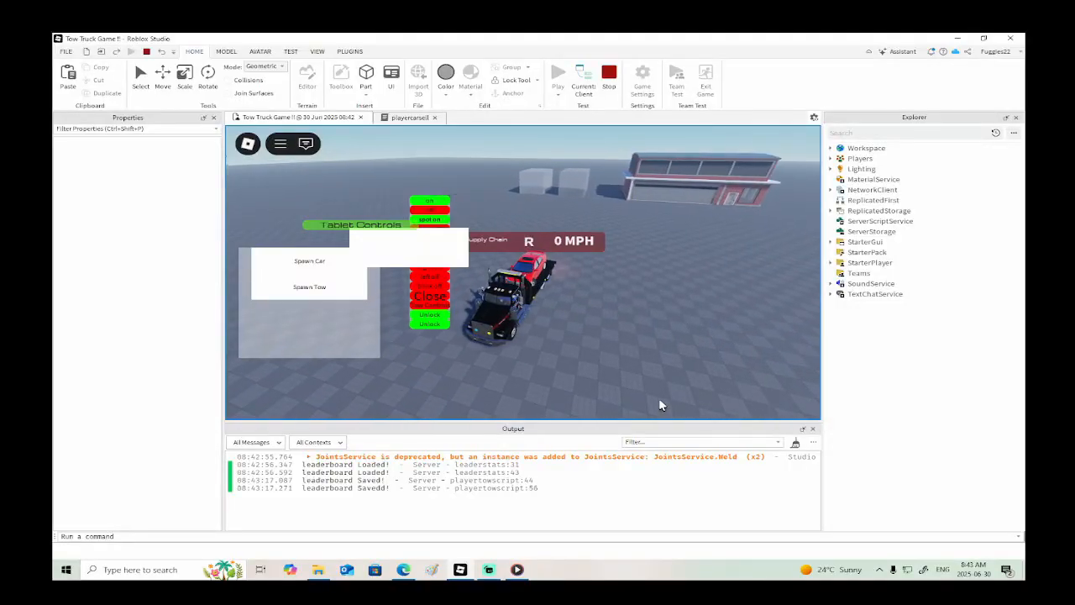
{"action": "key", "text": "s"}
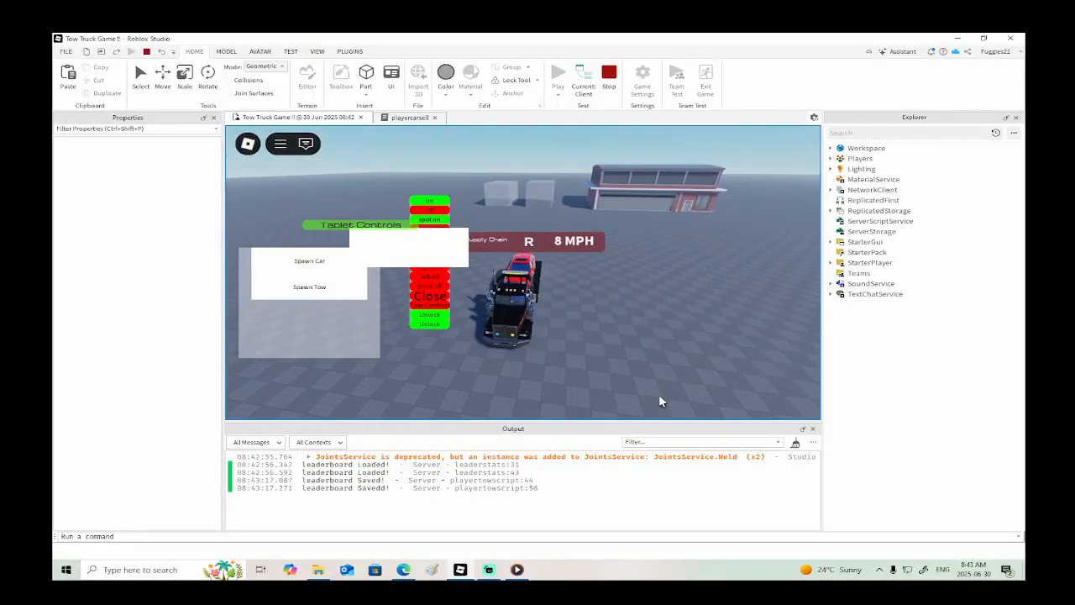
{"action": "key", "text": "s"}
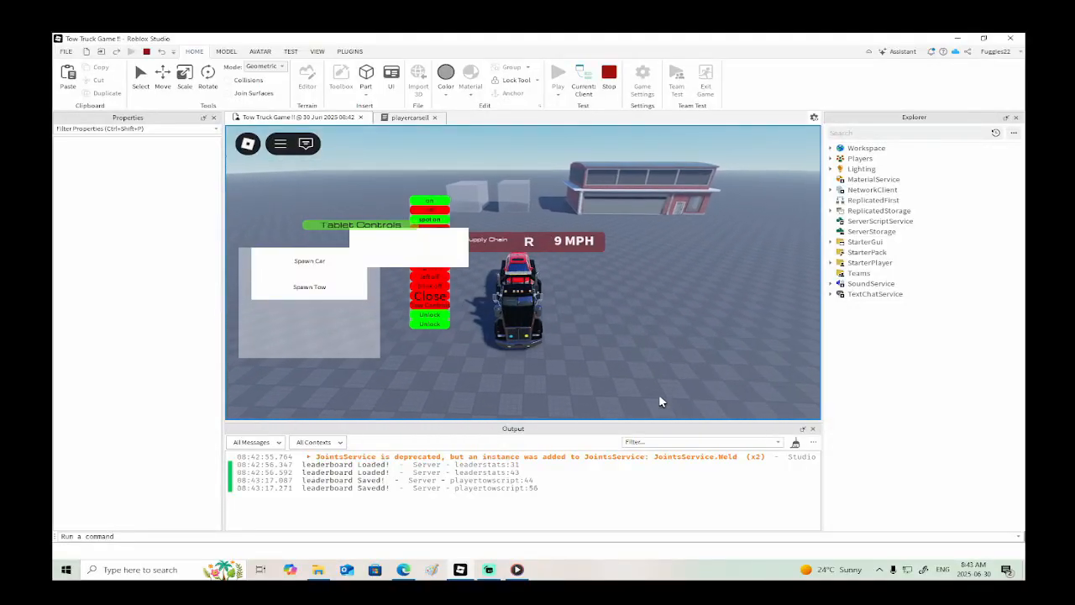
{"action": "right_click_drag", "start_coordinate": [659, 396], "coordinate": [660, 396]}
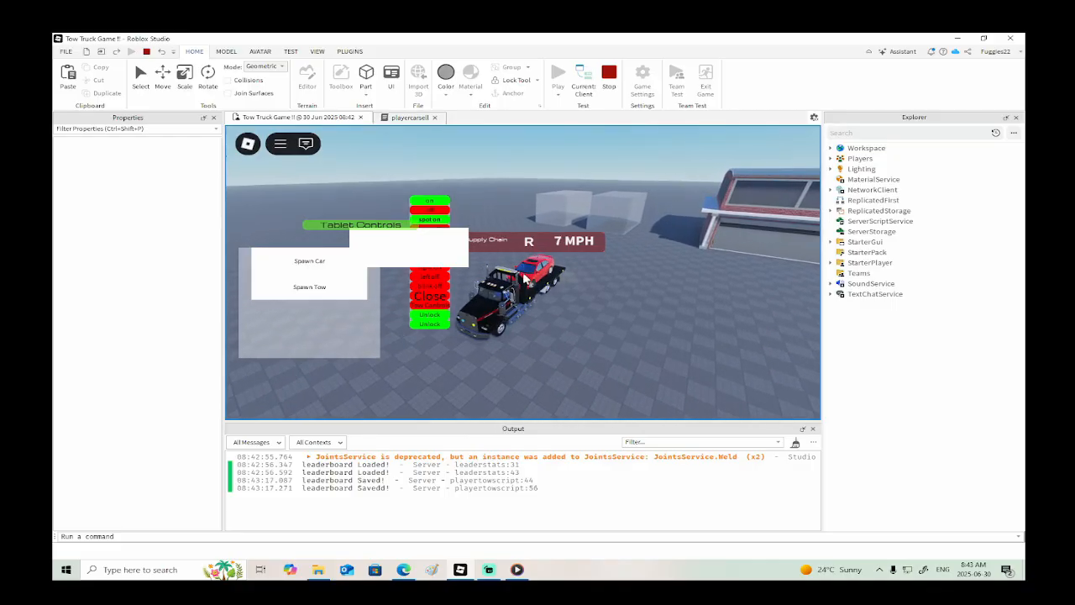
{"action": "right_click_drag", "start_coordinate": [574, 318], "coordinate": [574, 318]}
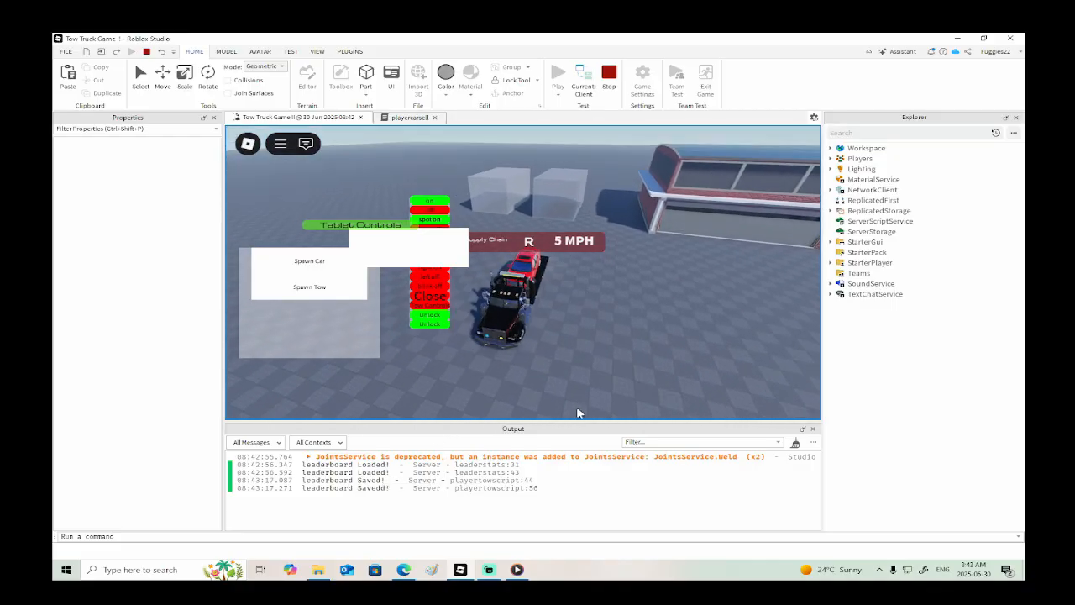
{"action": "key", "text": "s"}
{"action": "right_click_drag", "start_coordinate": [576, 405], "coordinate": [576, 406]}
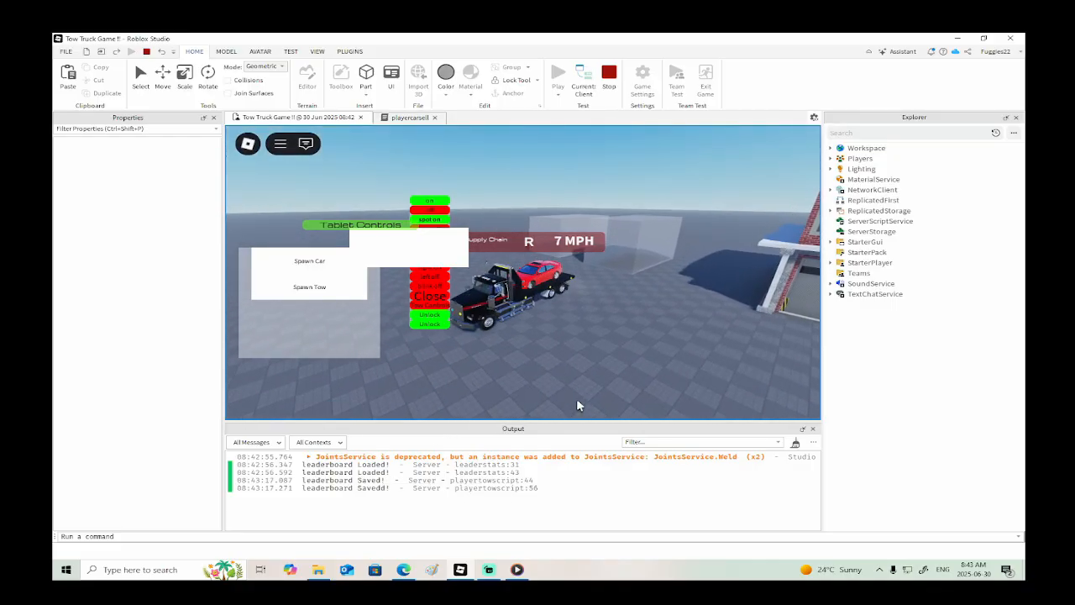
- Show the leaderboard and back the red coup fully into the sell part to sell it
{"action": "key", "text": "Tab"}
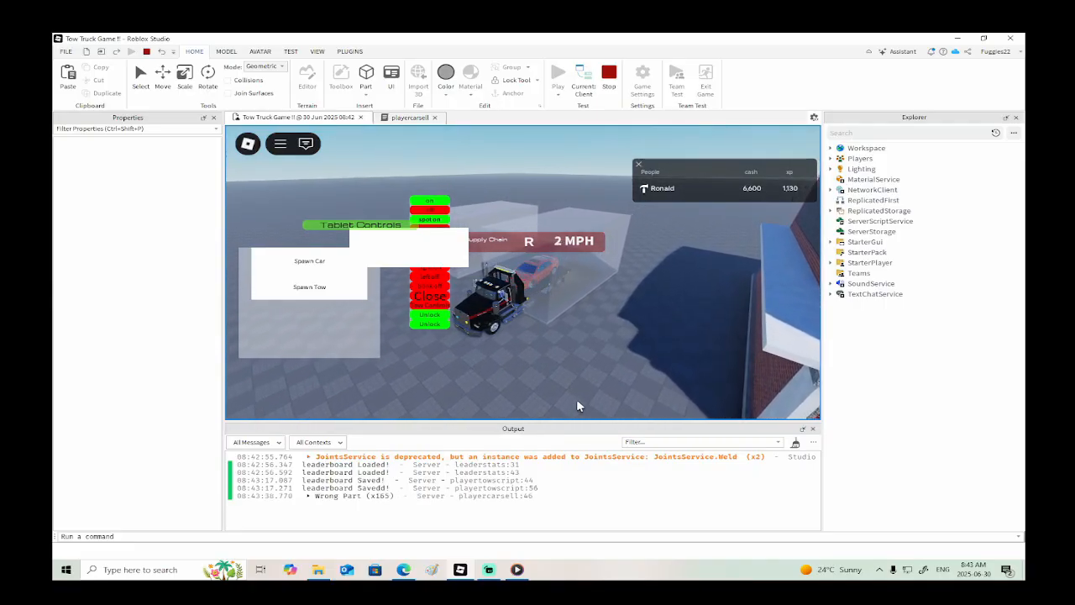
{"action": "key", "text": "e"}
{"action": "key", "text": "e"}
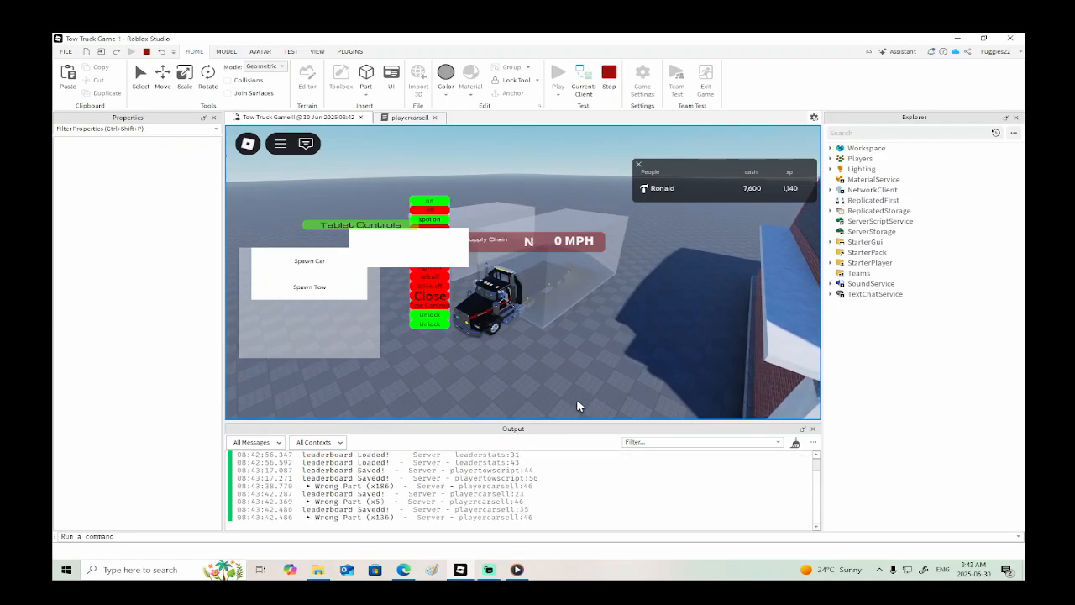
- Pull the tow truck forward out of the sell part, inspect its flatbed and stop the play test
{"action": "key", "text": "w"}
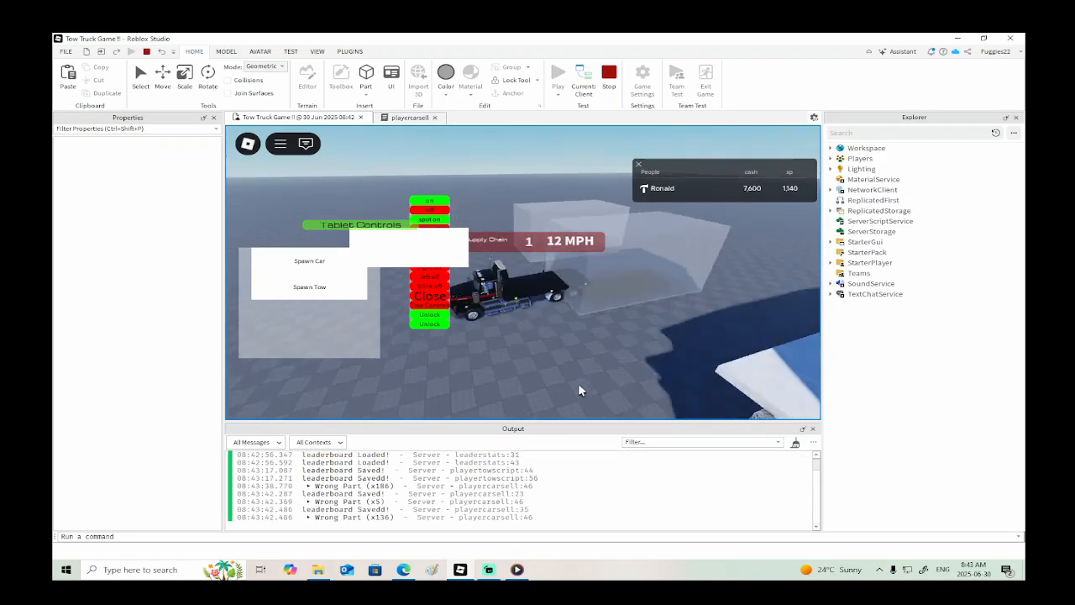
{"action": "right_click_drag", "start_coordinate": [577, 383], "coordinate": [572, 384]}
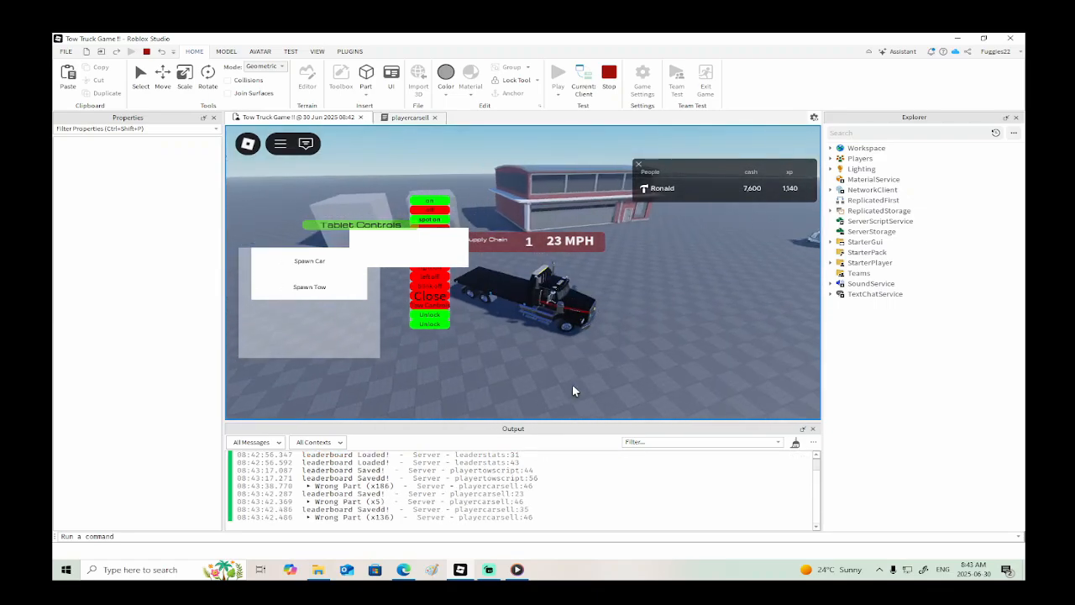
{"action": "key", "text": "s"}
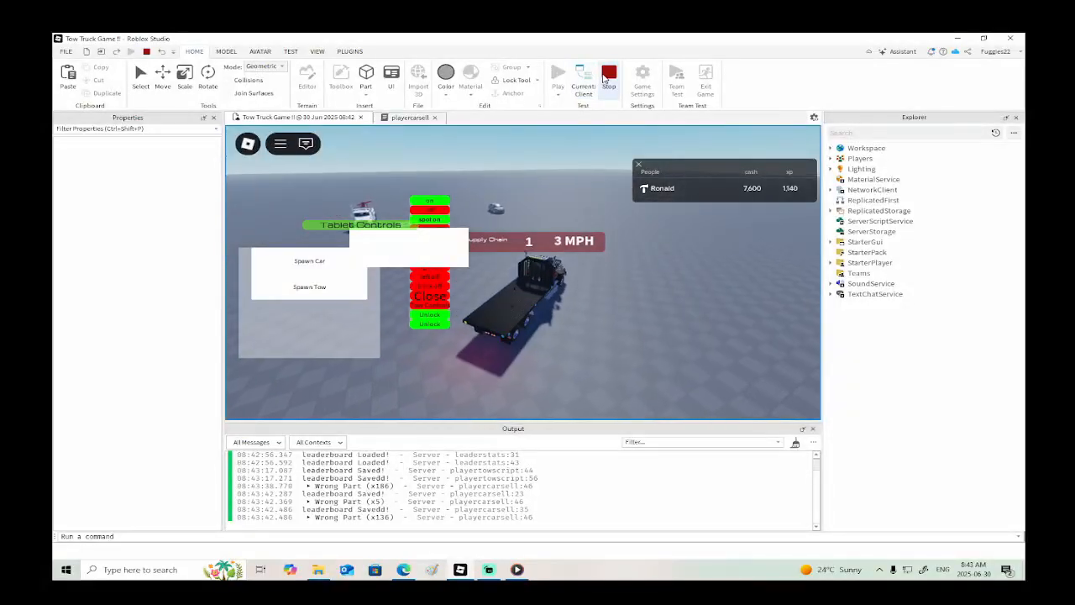
{"action": "left_click", "coordinate": [608, 77]}
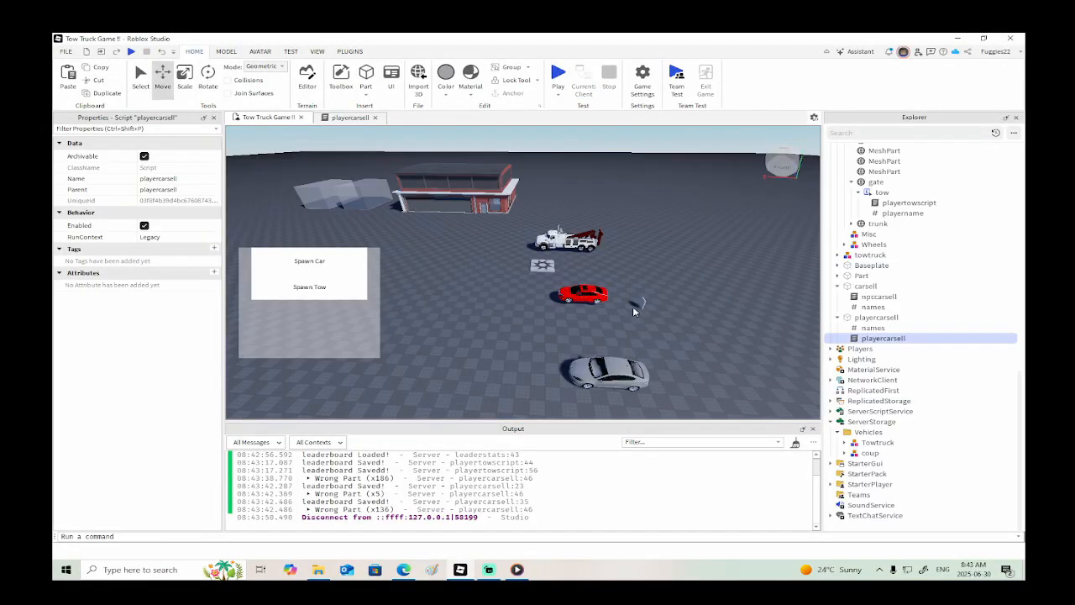
- Change the wait on line 28 of the coup's playertowscript to wait(5) and close the open scripts
{"action": "left_click", "coordinate": [582, 293]}
{"action": "scroll", "coordinate": [872, 259], "scroll_direction": "down", "scroll_amount": 5}
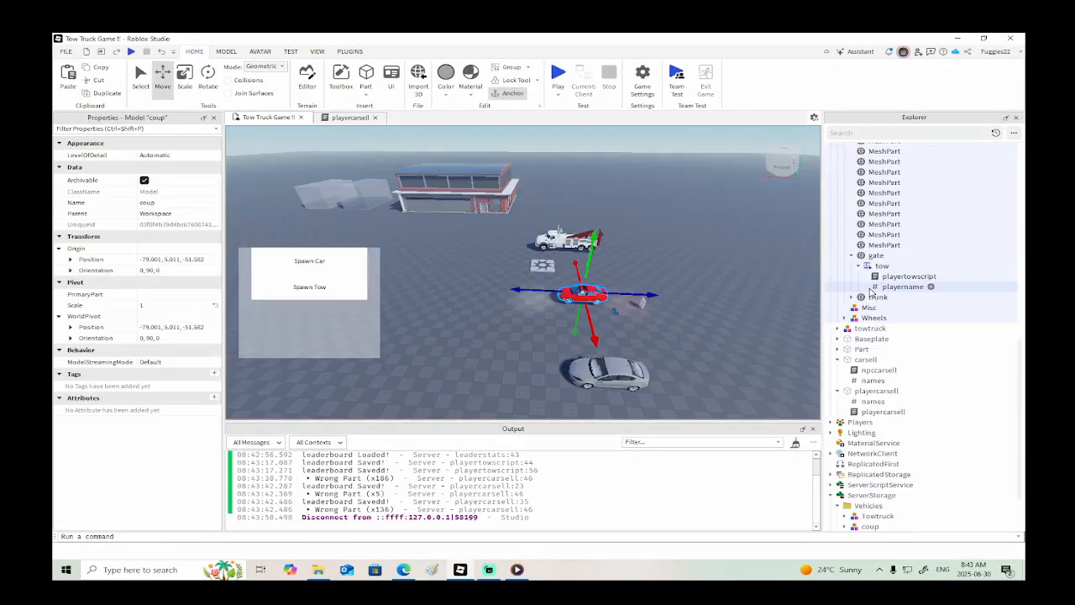
{"action": "double_click", "coordinate": [879, 278]}
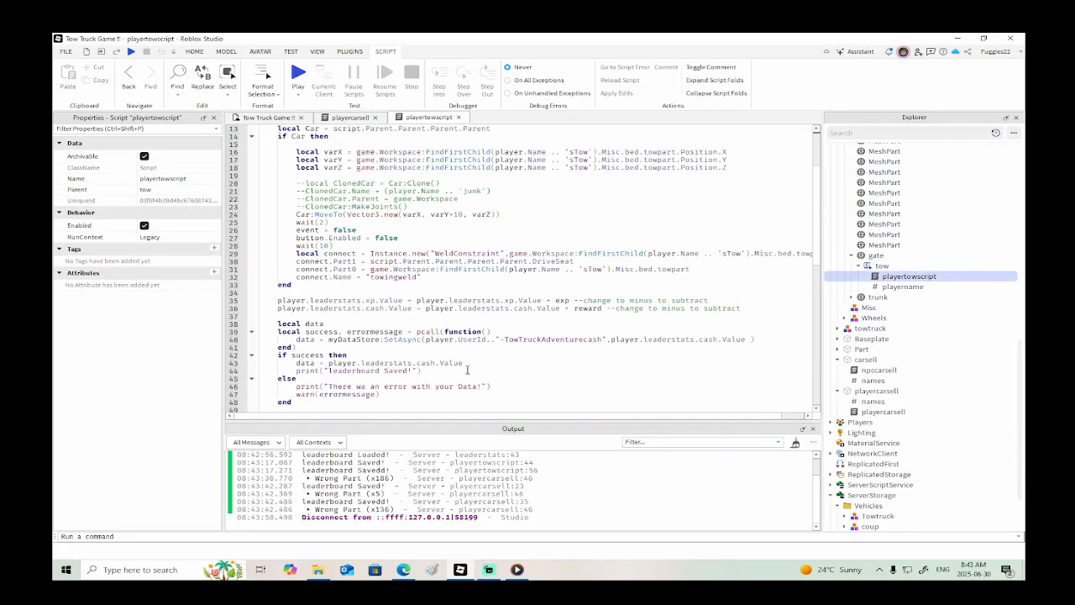
{"action": "left_click", "coordinate": [332, 245]}
{"action": "key", "text": "BackSpace"}
{"action": "key", "text": "BackSpace"}
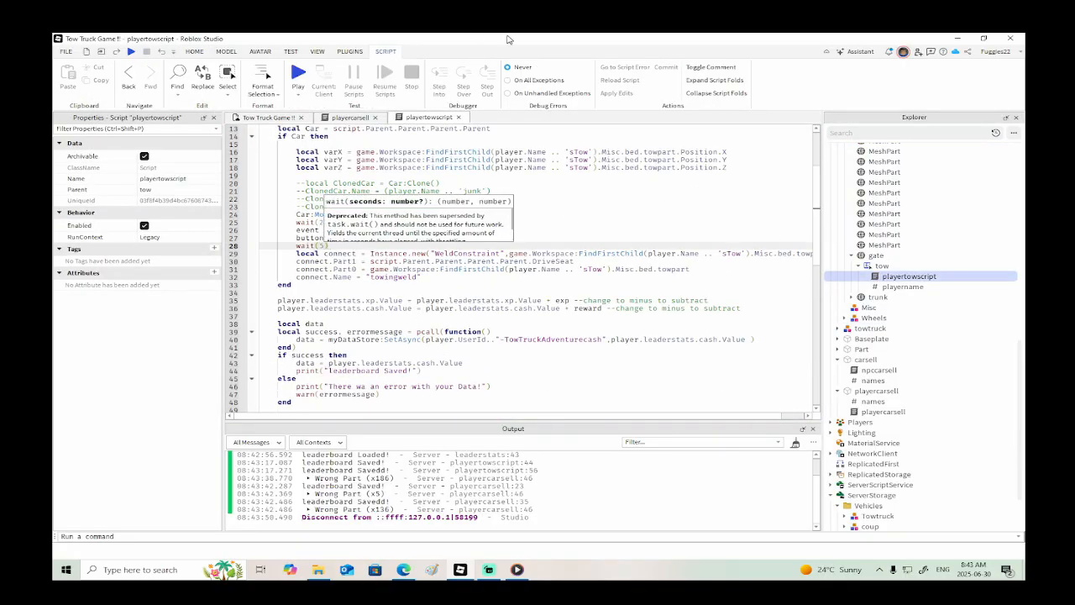
{"action": "left_click", "coordinate": [459, 117]}
{"action": "left_click", "coordinate": [377, 117]}
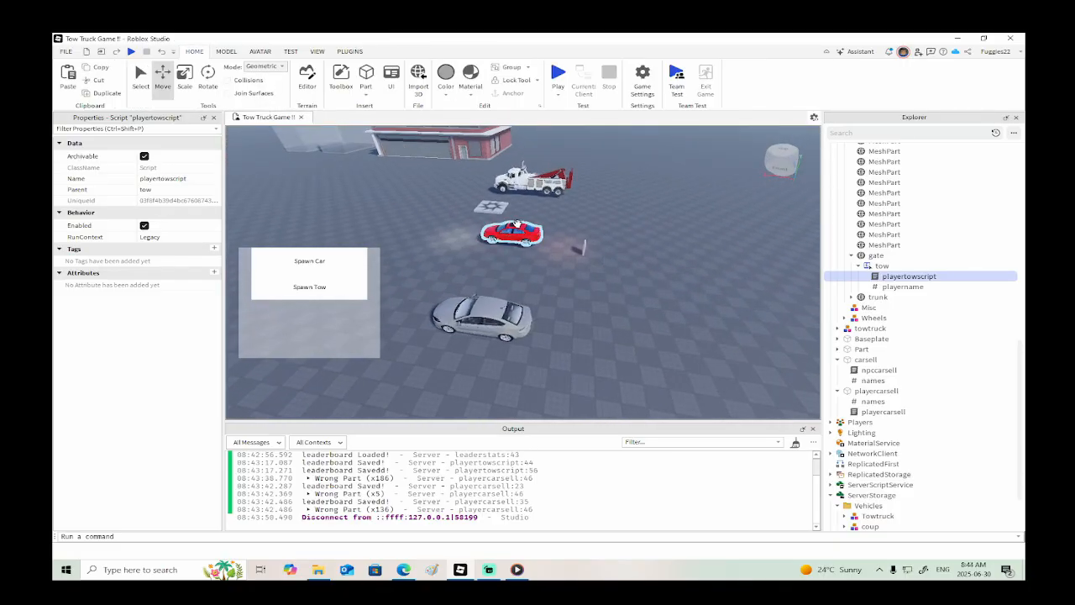
- Replace the coup in ServerStorage's Vehicles folder with the updated coup from Workspace
{"action": "left_click", "coordinate": [512, 233]}
{"action": "scroll", "coordinate": [835, 250], "scroll_direction": "up", "scroll_amount": 5}
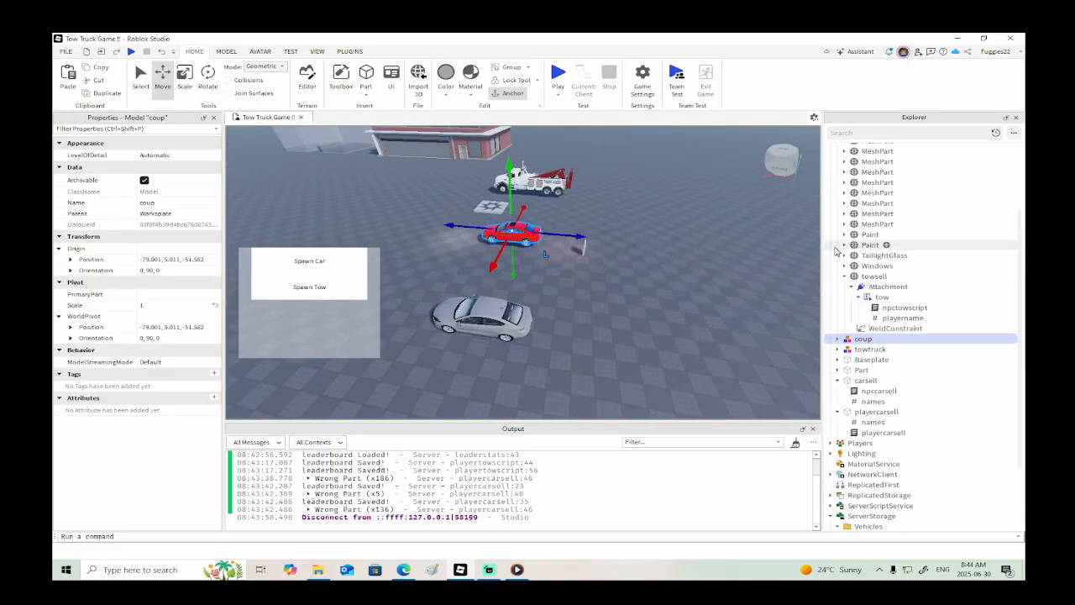
{"action": "left_click", "coordinate": [837, 201]}
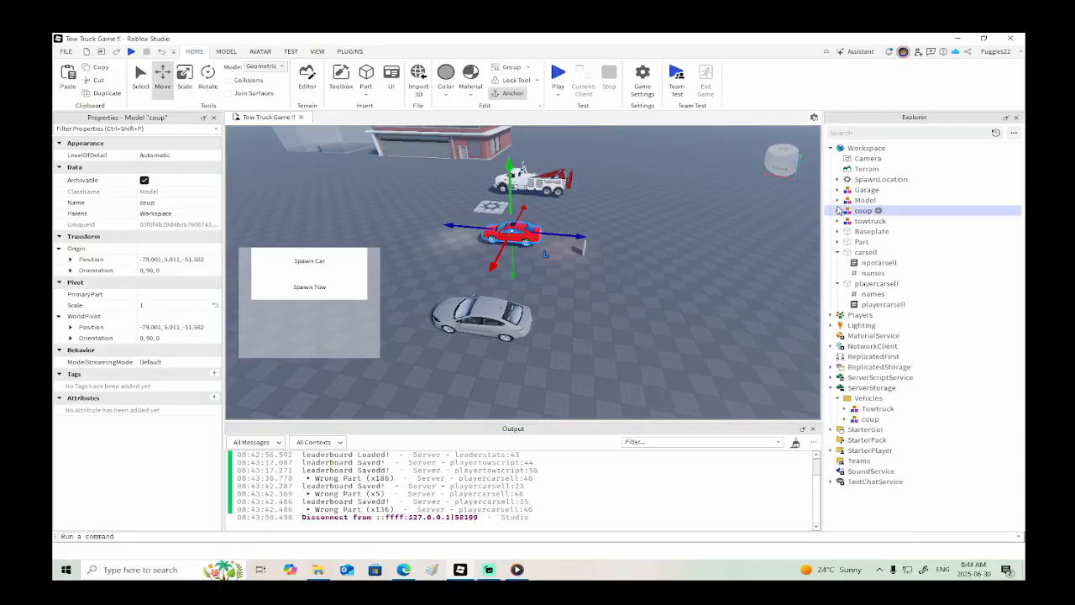
{"action": "left_click_drag", "start_coordinate": [865, 417], "coordinate": [859, 424]}
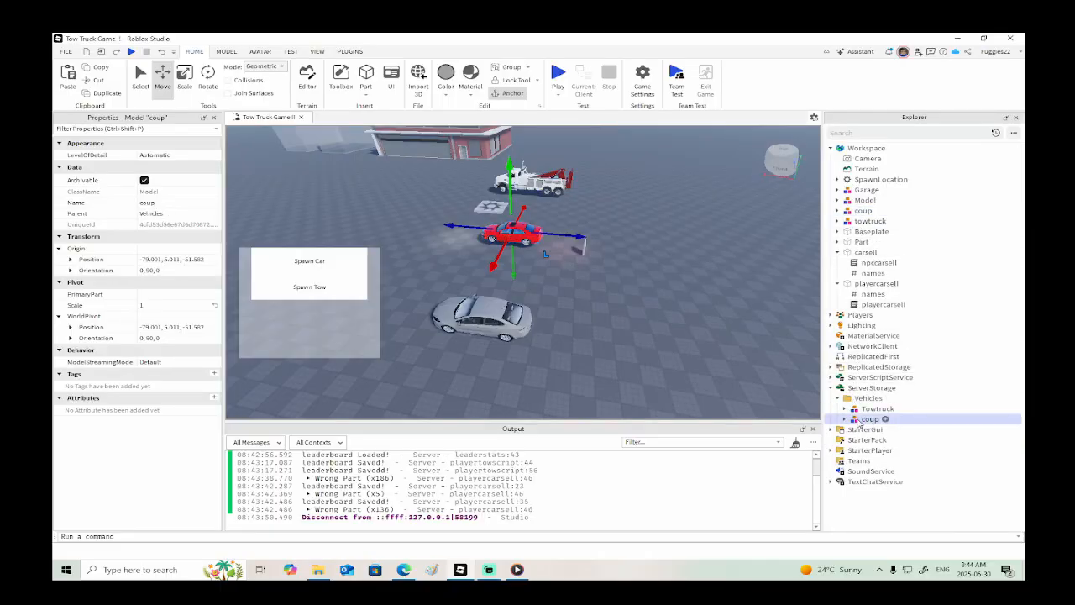
{"action": "key", "text": "ctrl+z"}
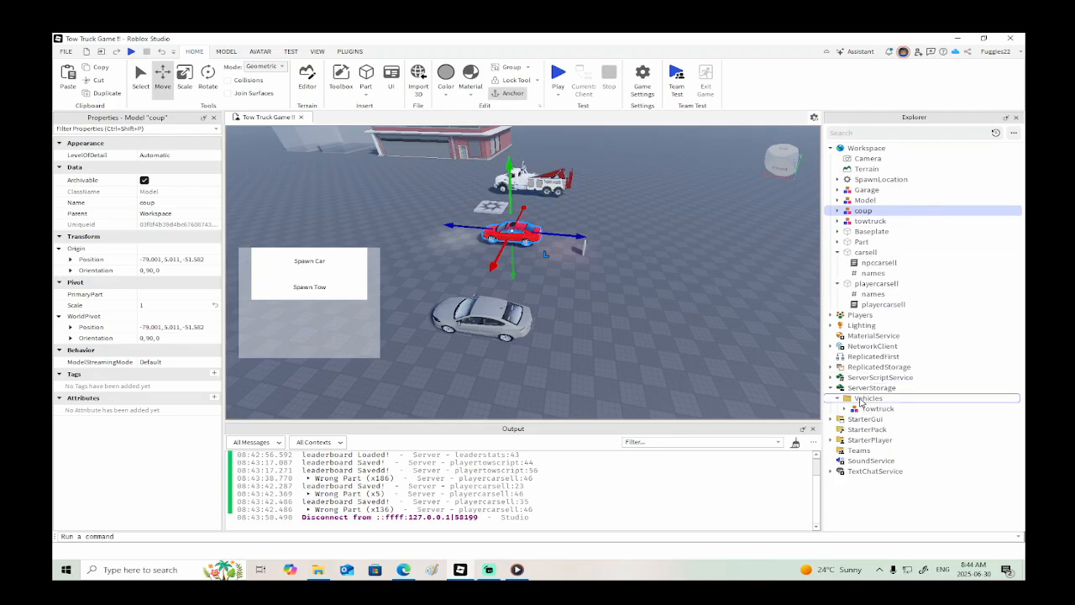
{"action": "left_click_drag", "start_coordinate": [860, 401], "coordinate": [862, 399]}
{"action": "left_click", "coordinate": [634, 340]}
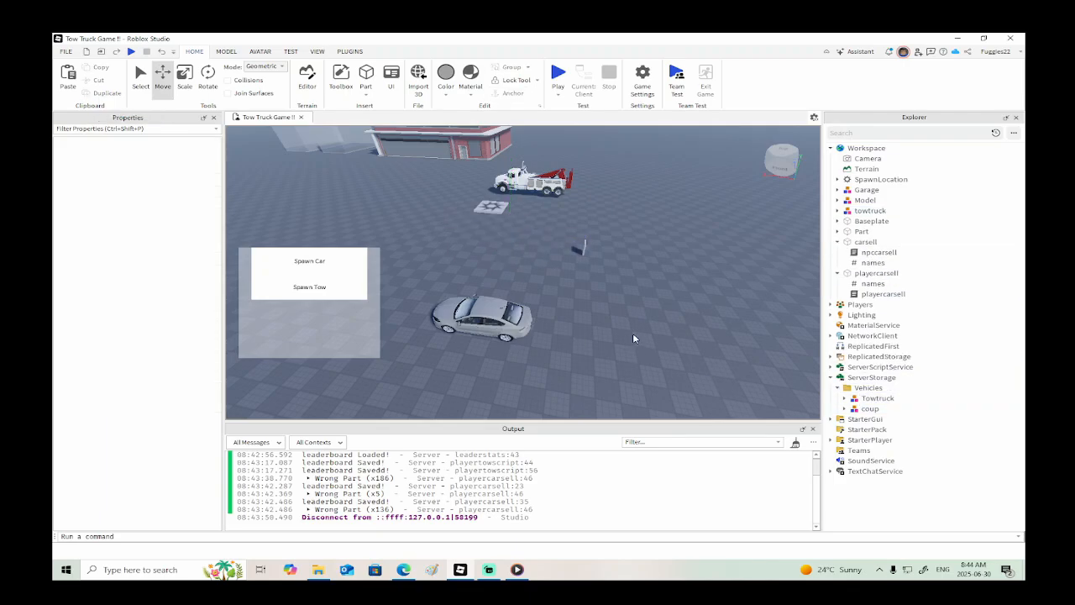
- Rotate the thin grey Part near the spawn location to an orientation of 0, 90, 0
{"action": "key", "text": "w"}
{"action": "right_click_drag", "start_coordinate": [633, 334], "coordinate": [634, 333]}
{"action": "left_click", "coordinate": [596, 298]}
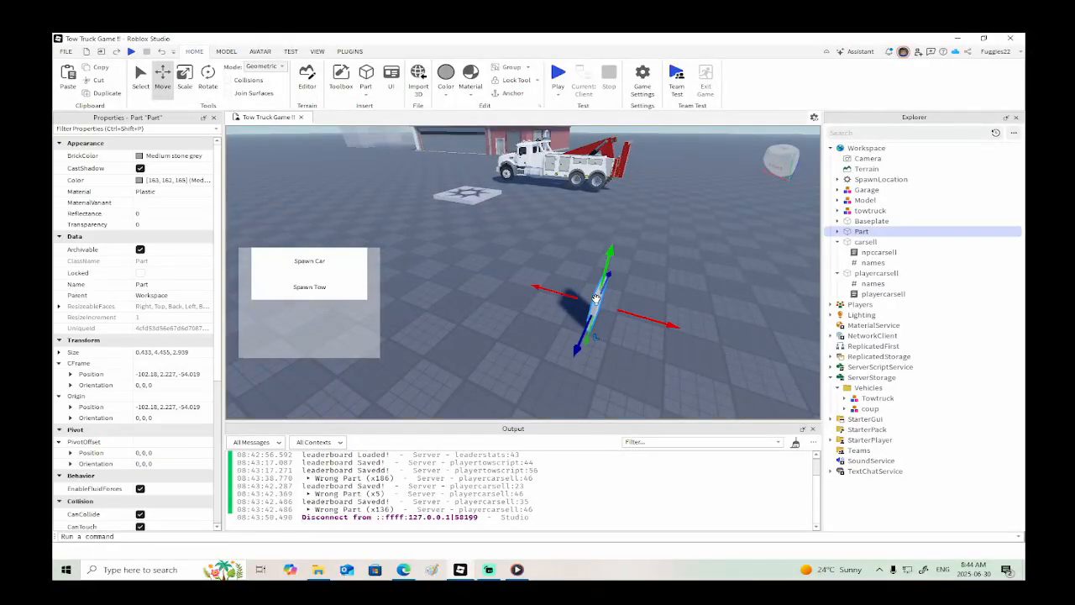
{"action": "key", "text": "f"}
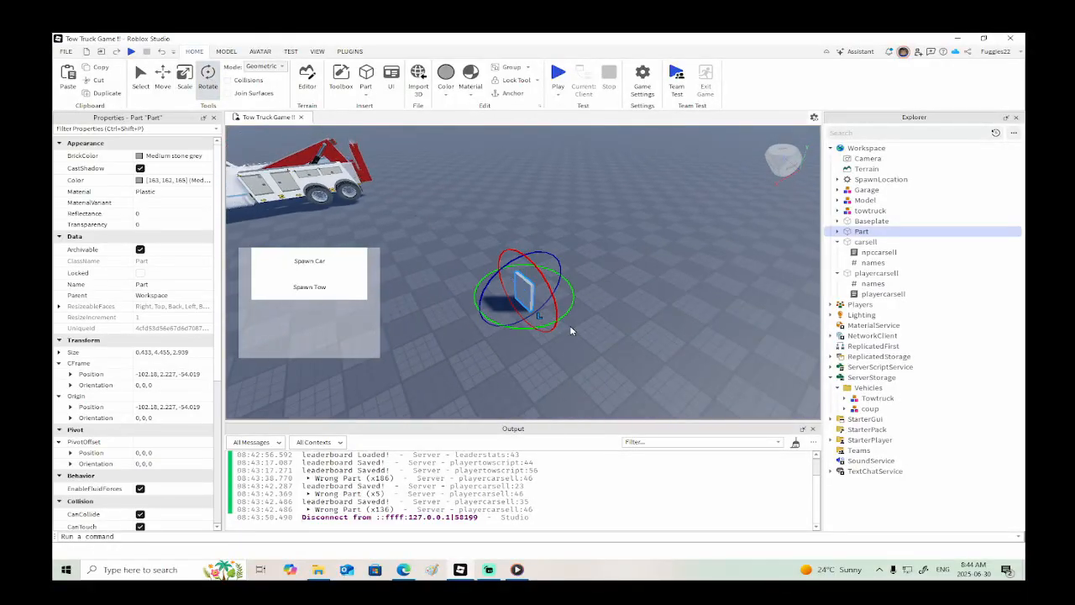
{"action": "left_click_drag", "start_coordinate": [568, 310], "coordinate": [564, 245]}
{"action": "right_click_drag", "start_coordinate": [525, 242], "coordinate": [526, 242]}
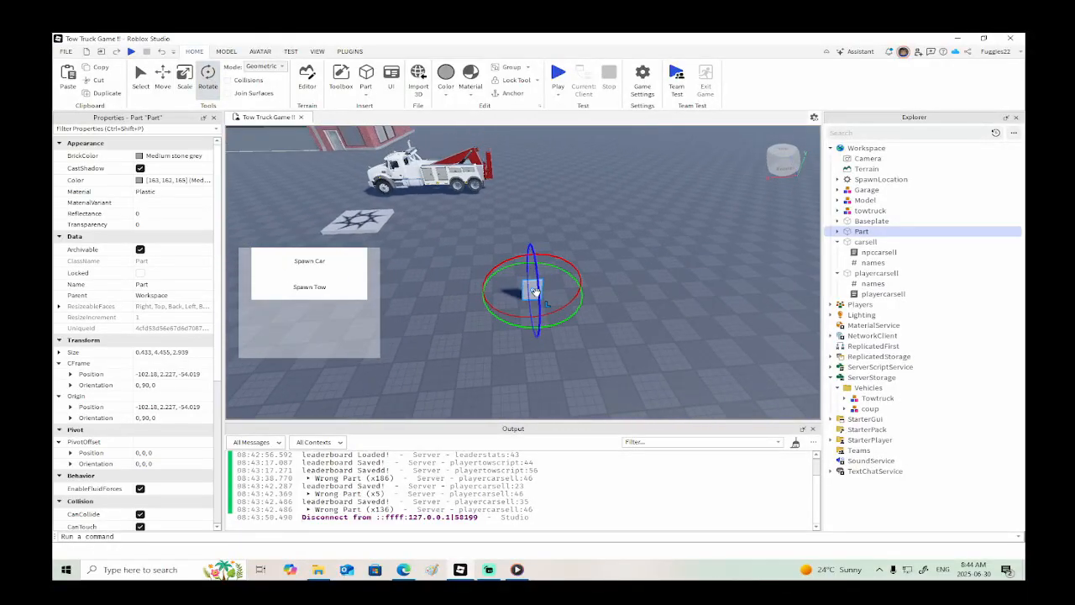
- Move the thin grey Part into the garage at about 54.769, 2.278, 142.522
{"action": "left_click_drag", "start_coordinate": [531, 290], "coordinate": [489, 275]}
{"action": "key", "text": "w"}
{"action": "key", "text": "w"}
{"action": "left_click", "coordinate": [164, 79]}
{"action": "scroll", "coordinate": [491, 271], "scroll_direction": "down", "scroll_amount": 10}
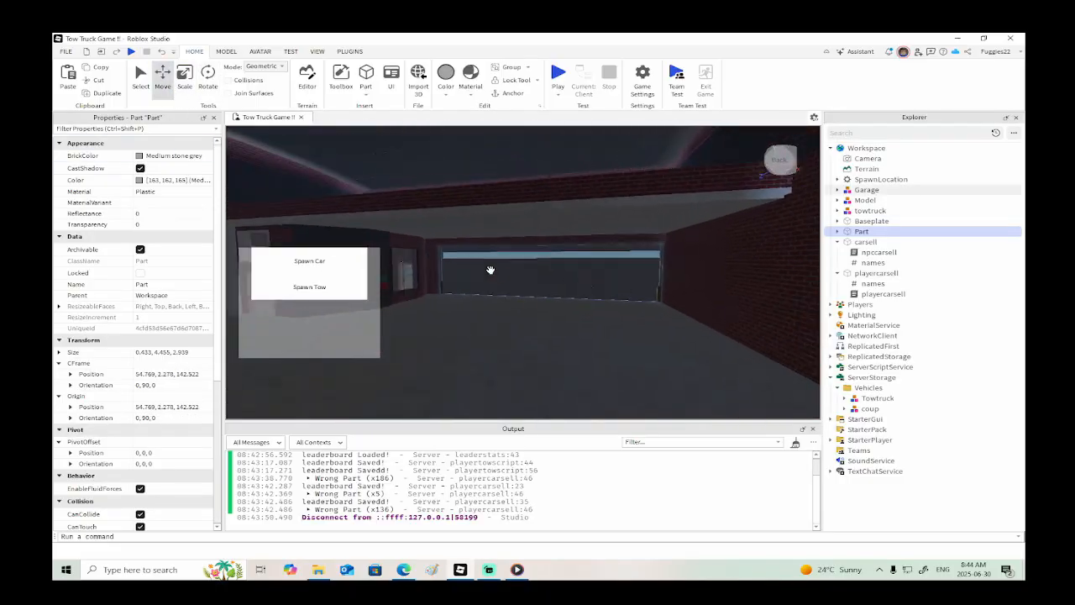
{"action": "right_click_drag", "start_coordinate": [491, 274], "coordinate": [506, 275]}
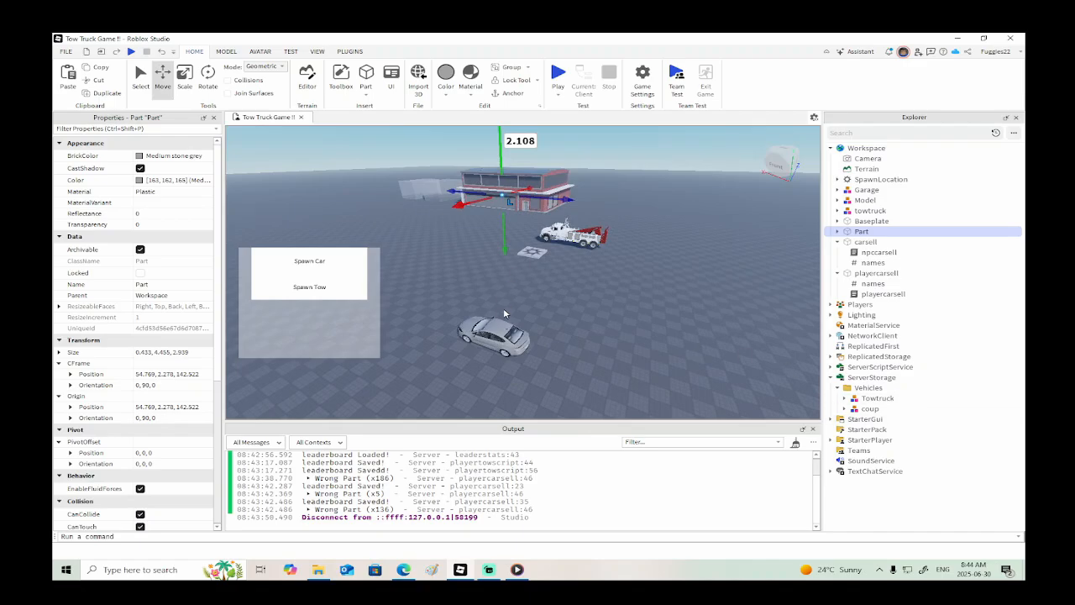
- Rotate the grey car model by 90 degrees about its vertical axis
{"action": "left_click", "coordinate": [494, 331]}
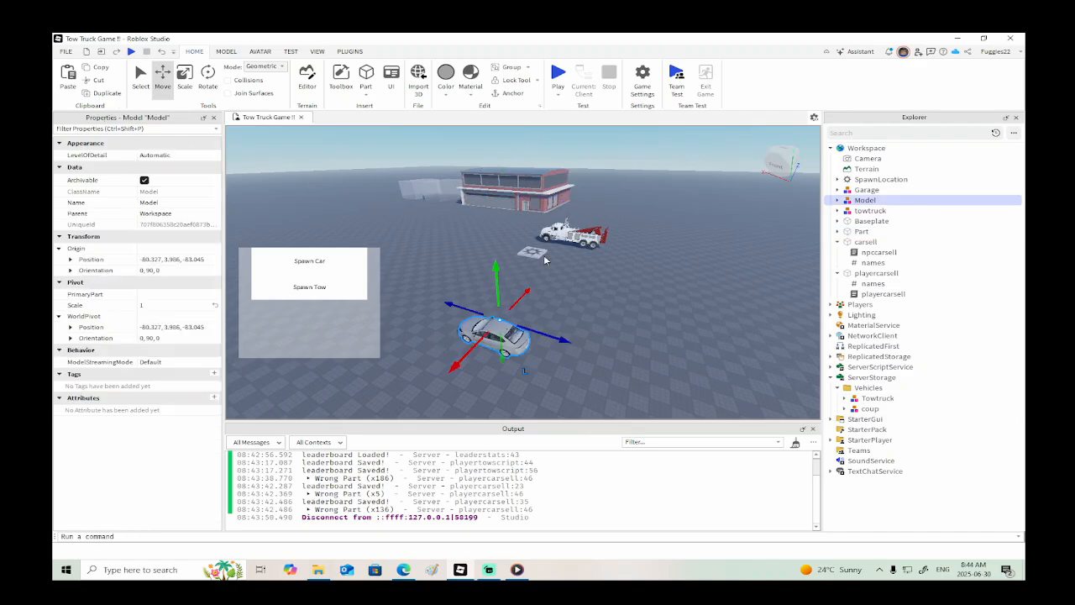
{"action": "key", "text": "s"}
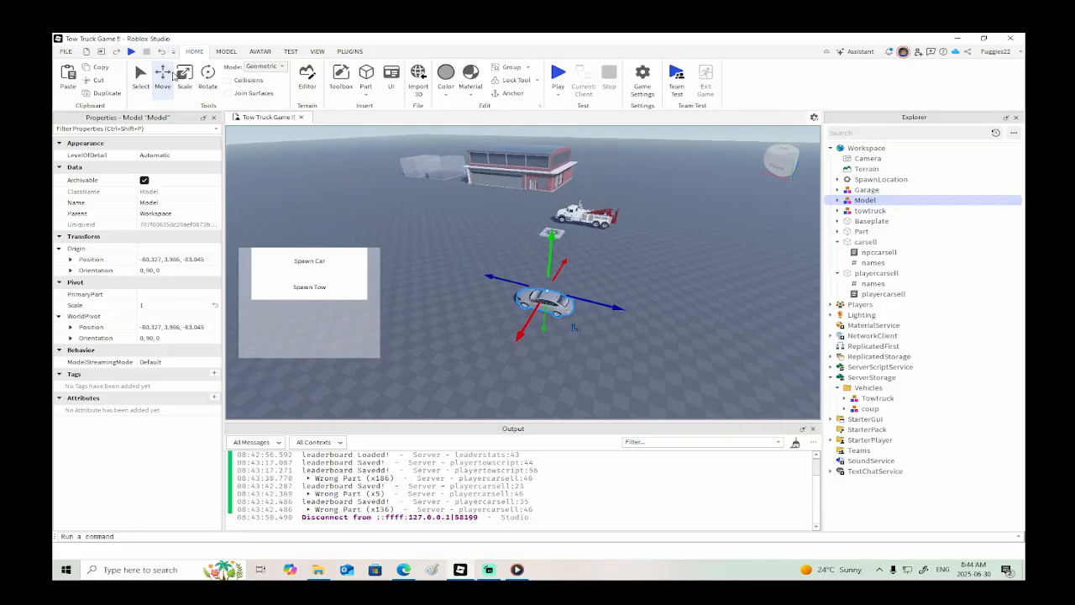
{"action": "left_click", "coordinate": [208, 76]}
{"action": "left_click_drag", "start_coordinate": [576, 324], "coordinate": [598, 287]}
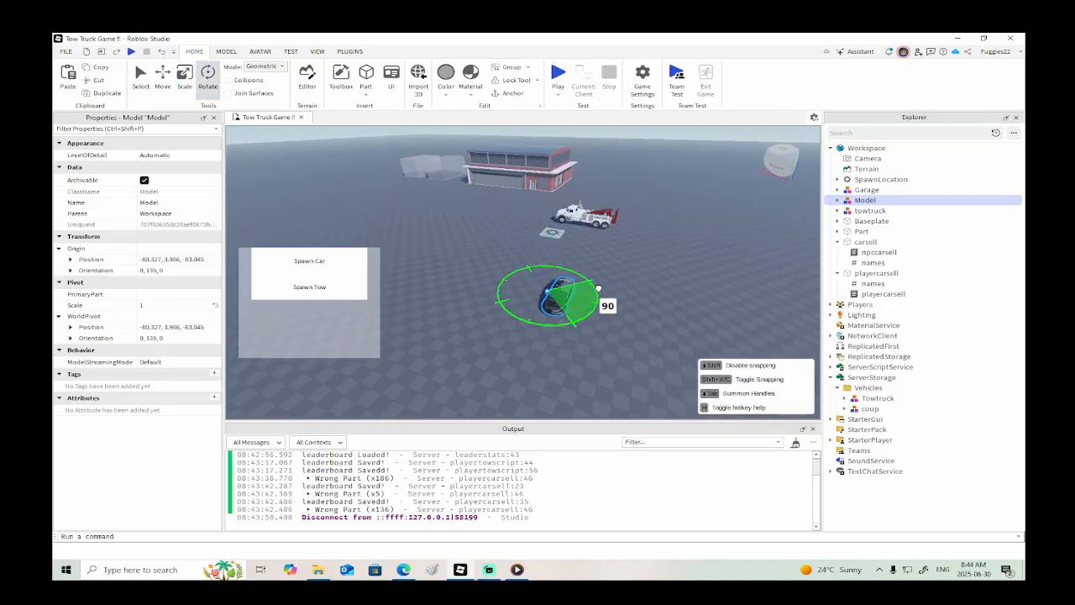
{"action": "left_click", "coordinate": [667, 319]}
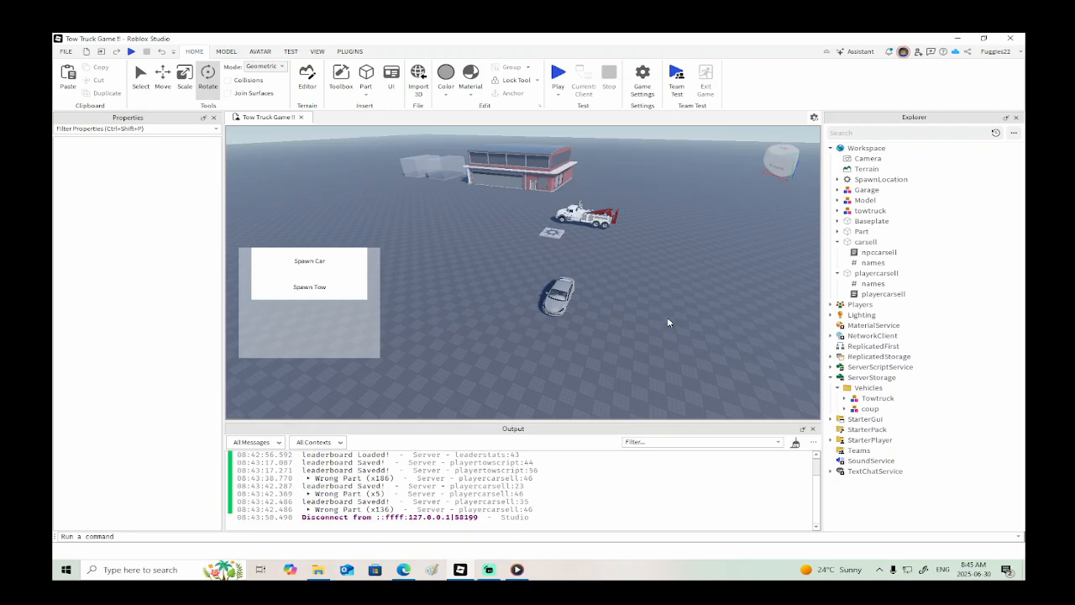
{"action": "left_click", "coordinate": [558, 295]}
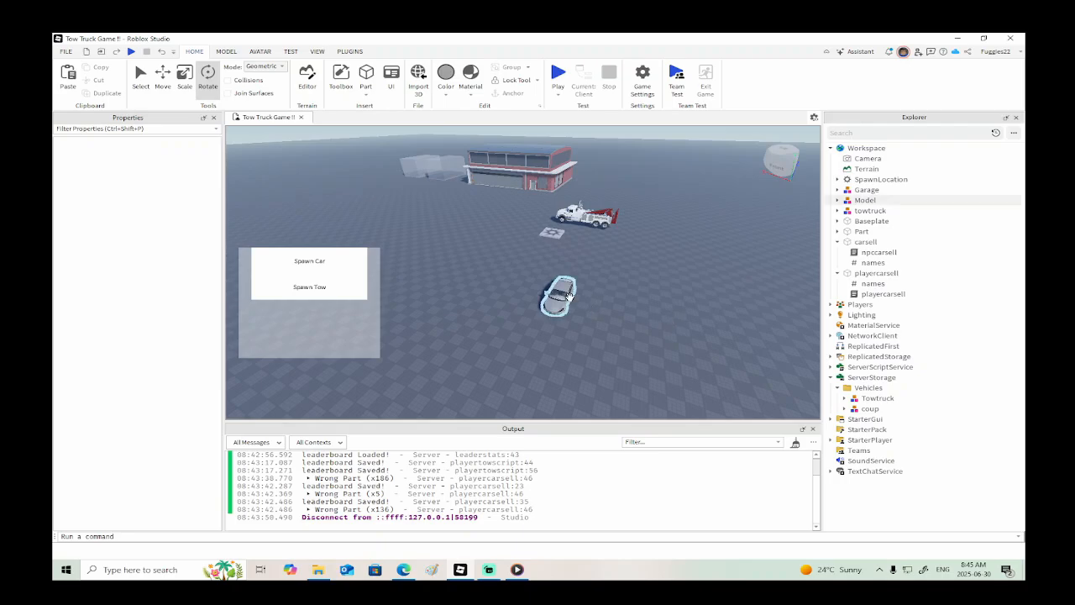
- Inspect the map layout around the grey car, the tow truck, the garage and the two transparent sell zones
{"action": "right_click_drag", "start_coordinate": [619, 290], "coordinate": [571, 247]}
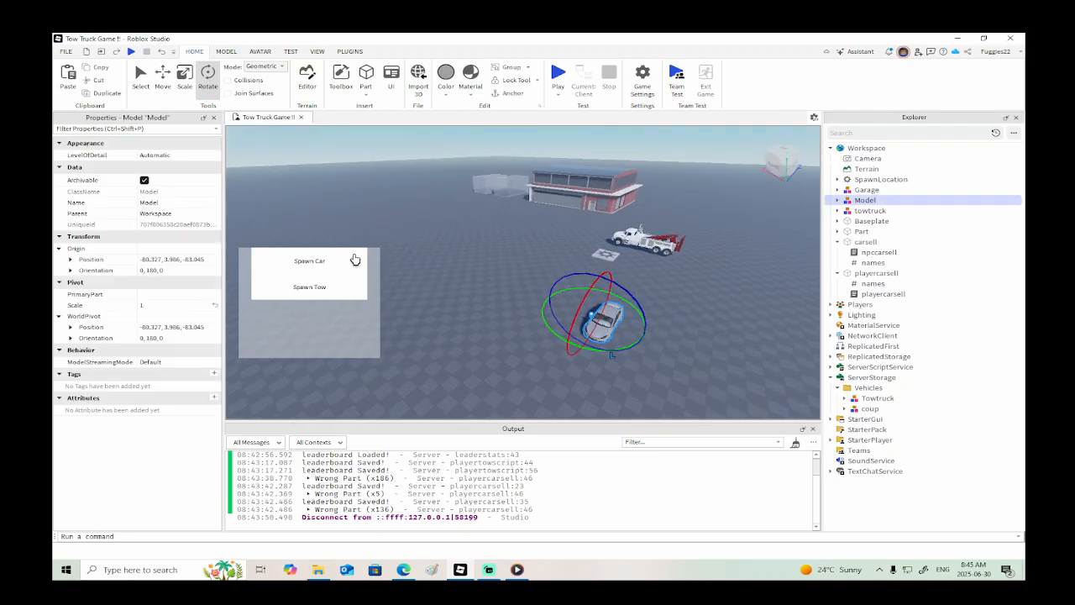
{"action": "right_click_drag", "start_coordinate": [482, 214], "coordinate": [530, 254]}
{"action": "scroll", "coordinate": [530, 252], "scroll_direction": "down", "scroll_amount": 3}
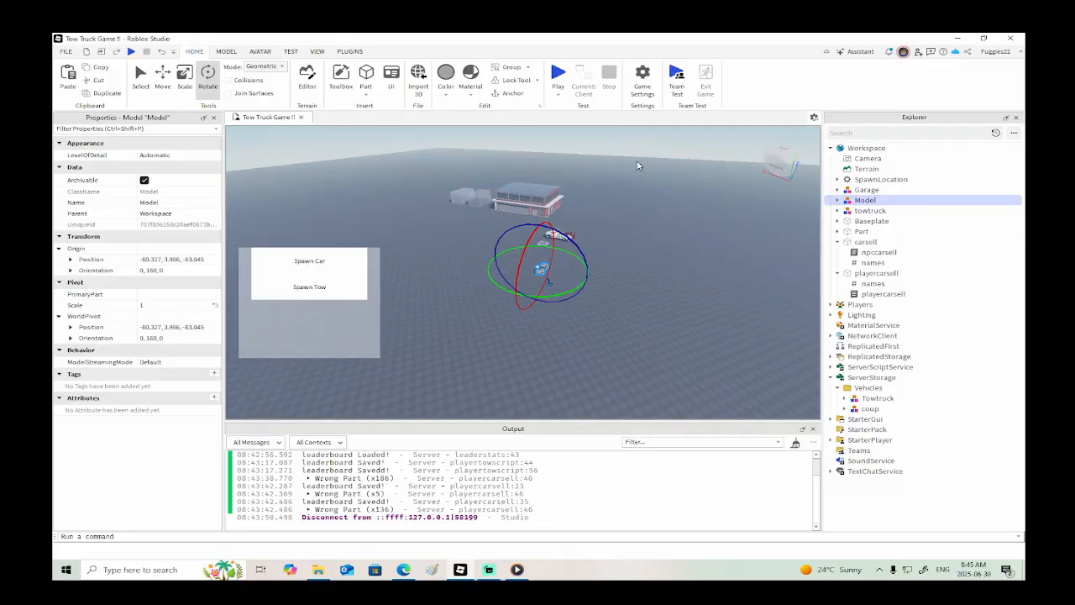
{"action": "scroll", "coordinate": [630, 293], "scroll_direction": "up", "scroll_amount": 2}
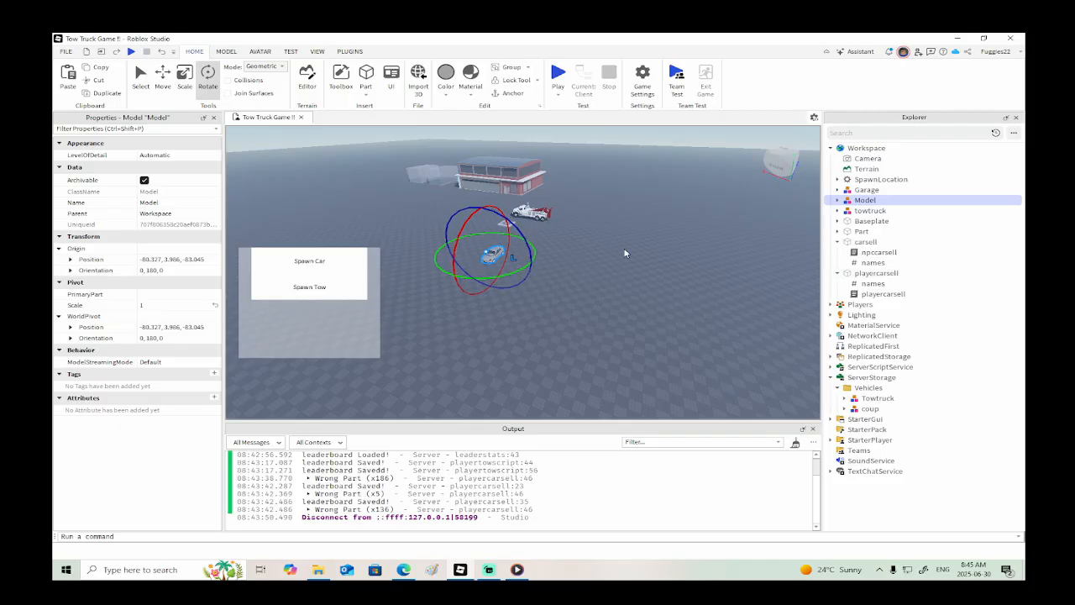
{"action": "right_click_drag", "start_coordinate": [627, 252], "coordinate": [614, 260]}
{"action": "scroll", "coordinate": [626, 247], "scroll_direction": "up", "scroll_amount": 8}
{"action": "scroll", "coordinate": [614, 259], "scroll_direction": "up", "scroll_amount": 8}
{"action": "scroll", "coordinate": [616, 259], "scroll_direction": "up", "scroll_amount": 3}
{"action": "scroll", "coordinate": [618, 261], "scroll_direction": "up", "scroll_amount": 3}
{"action": "scroll", "coordinate": [628, 304], "scroll_direction": "down", "scroll_amount": 6}
{"action": "right_click_drag", "start_coordinate": [628, 307], "coordinate": [628, 307]}
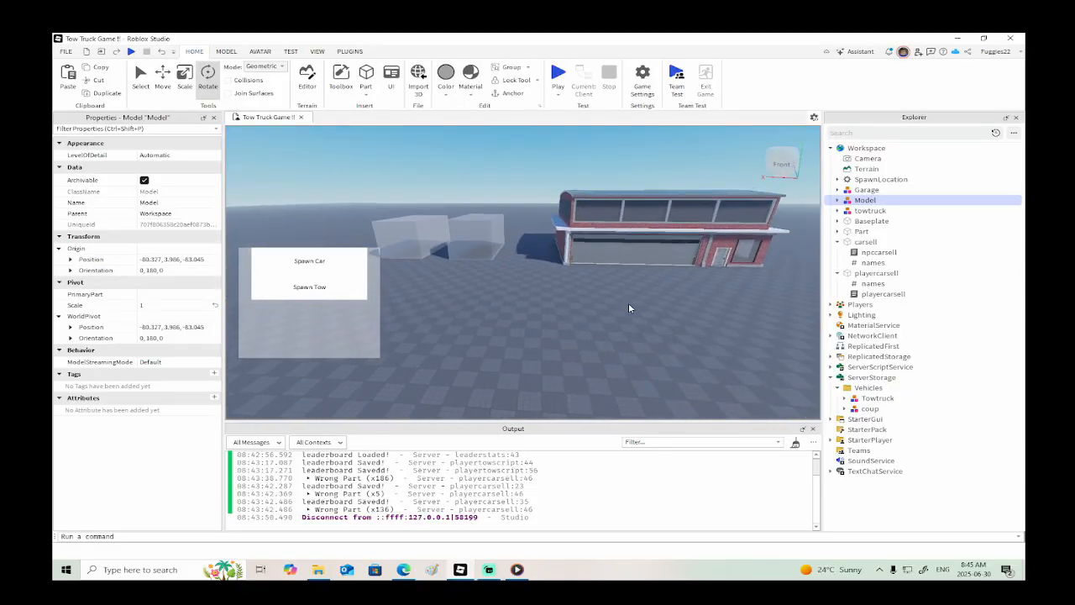
{"action": "scroll", "coordinate": [628, 307], "scroll_direction": "down", "scroll_amount": 3}
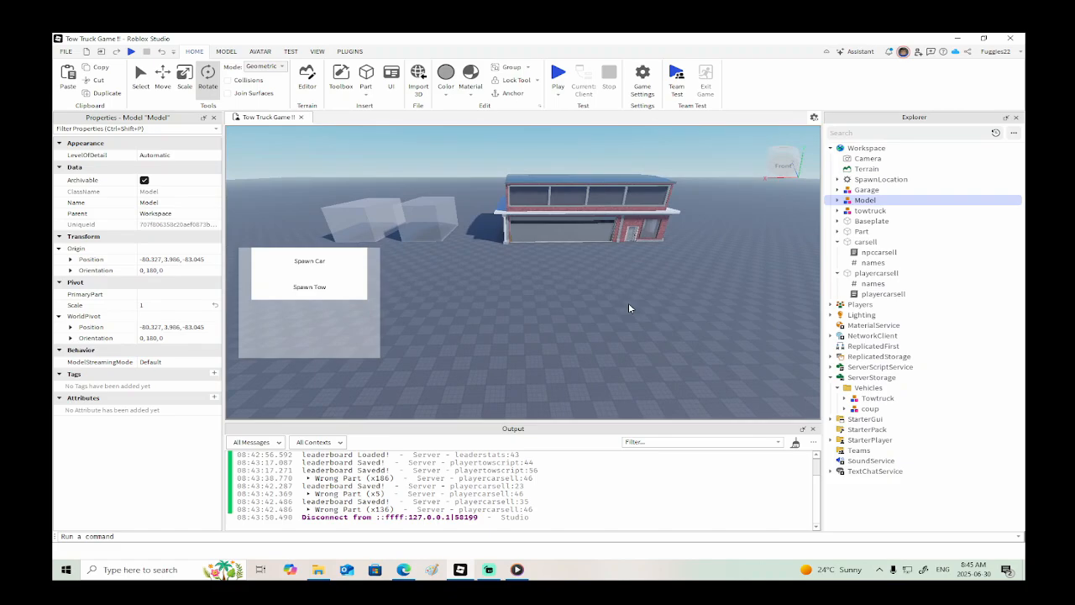
{"action": "left_click", "coordinate": [489, 570]}
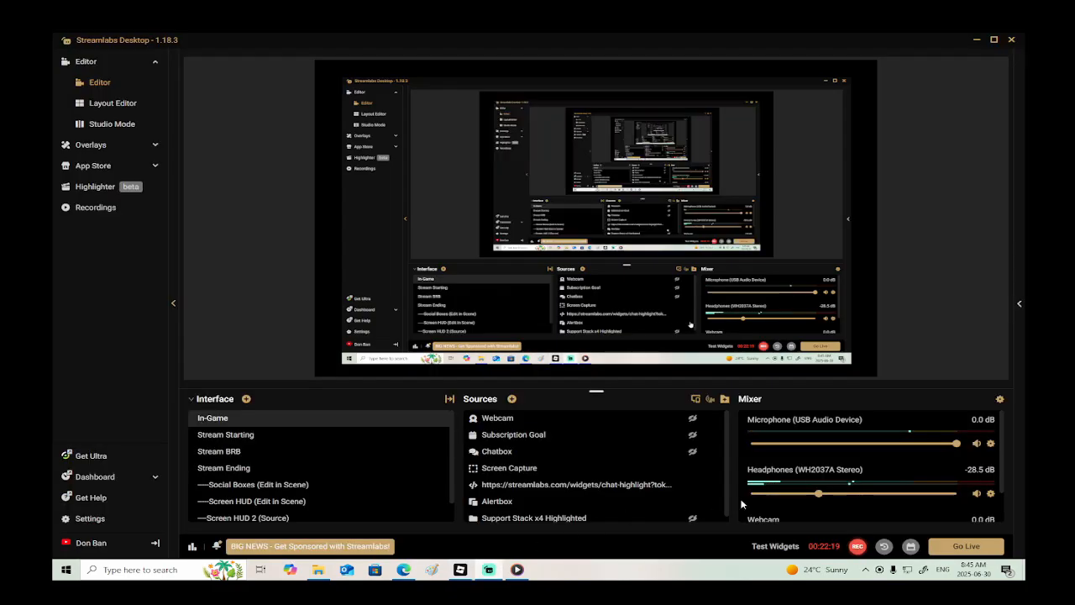